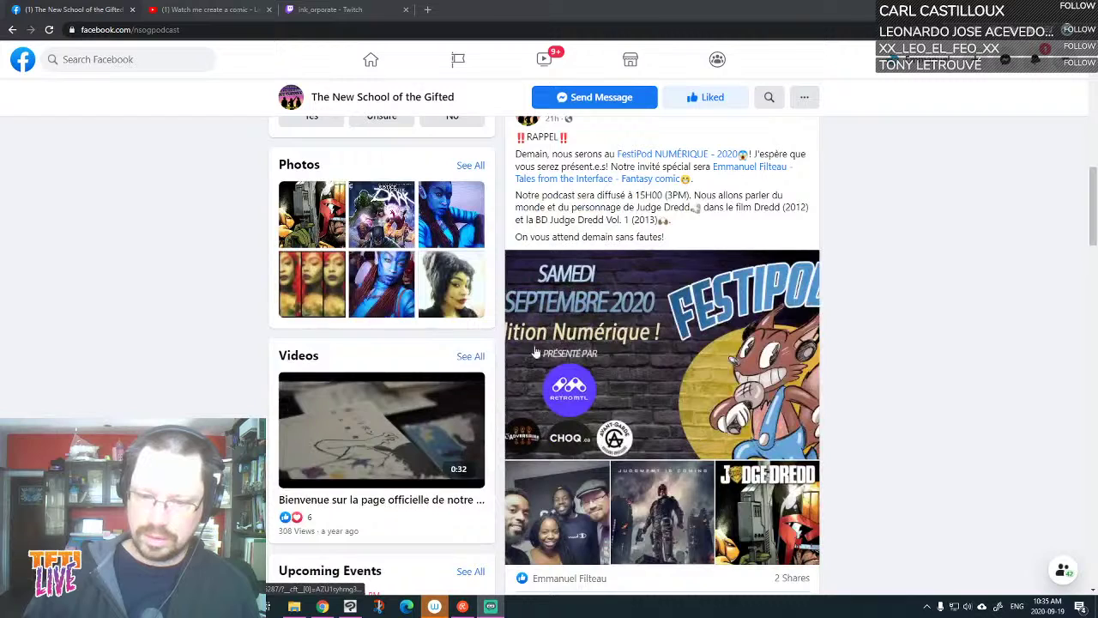
Open the page's RAPPEL post about FestiPod NUMÉRIQUE 2020 on its own page and copy its web address
{"action": "scroll", "coordinate": [767, 178], "scroll_direction": "up", "scroll_amount": 2}
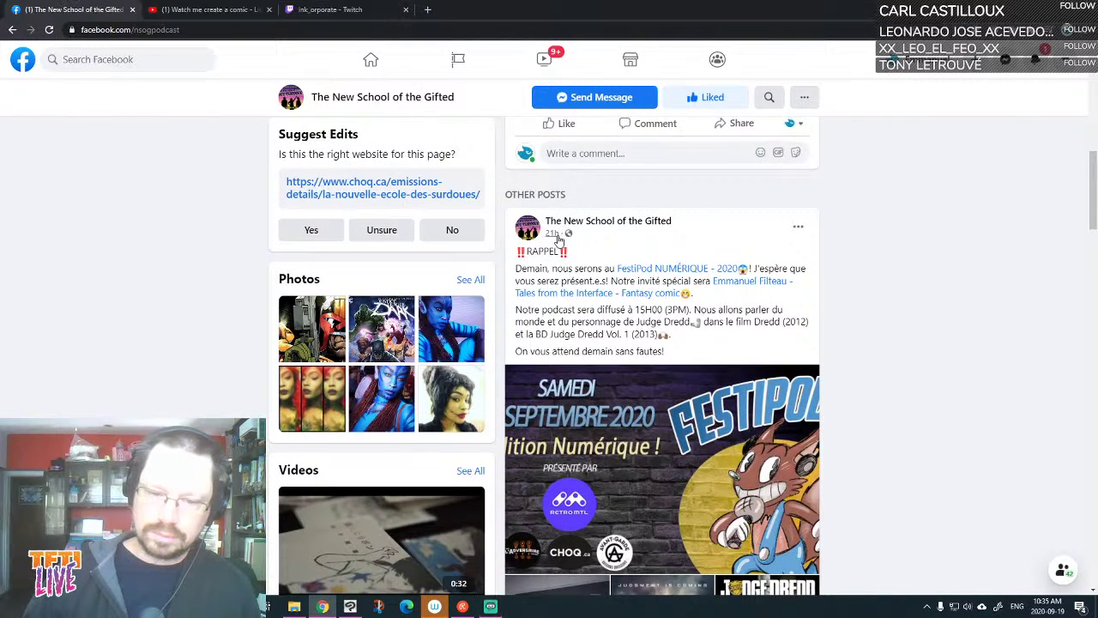
{"action": "left_click", "coordinate": [555, 234]}
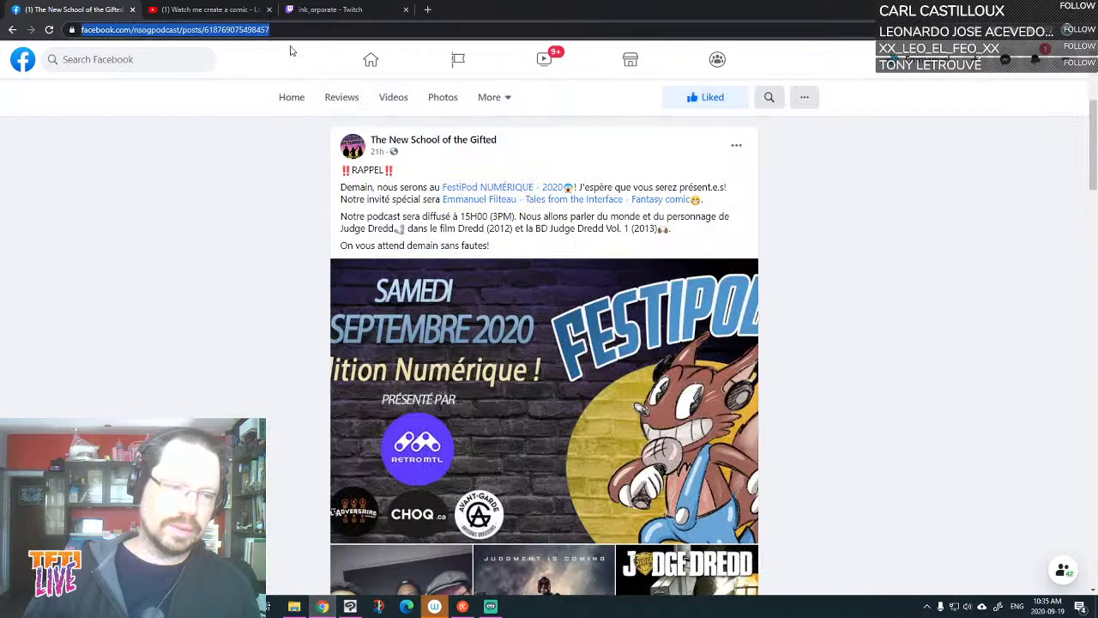
{"action": "left_click", "coordinate": [238, 30]}
{"action": "right_click", "coordinate": [237, 29]}
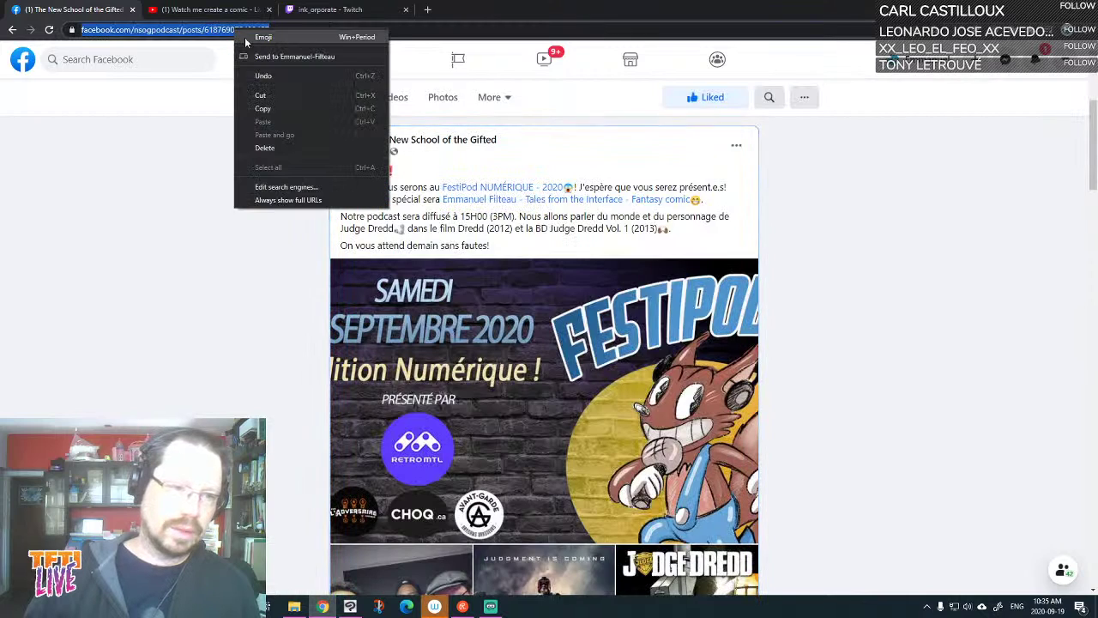
{"action": "left_click", "coordinate": [286, 110]}
Move the browser window off this screen to uncover the Blood Banquet comic project
{"action": "left_click", "coordinate": [463, 605]}
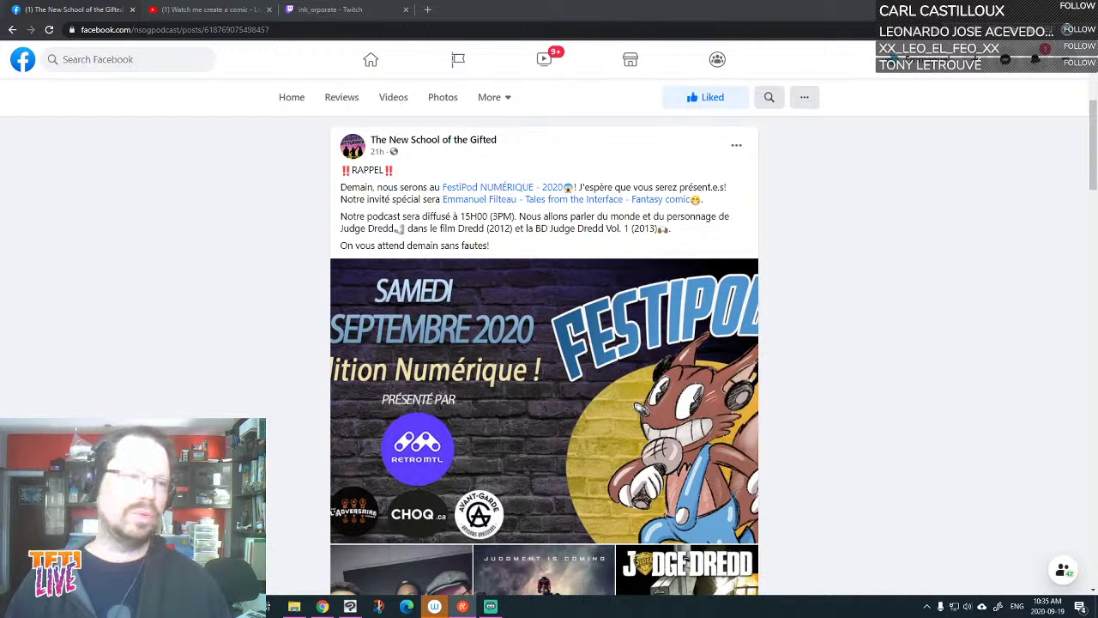
{"action": "left_click", "coordinate": [120, 7]}
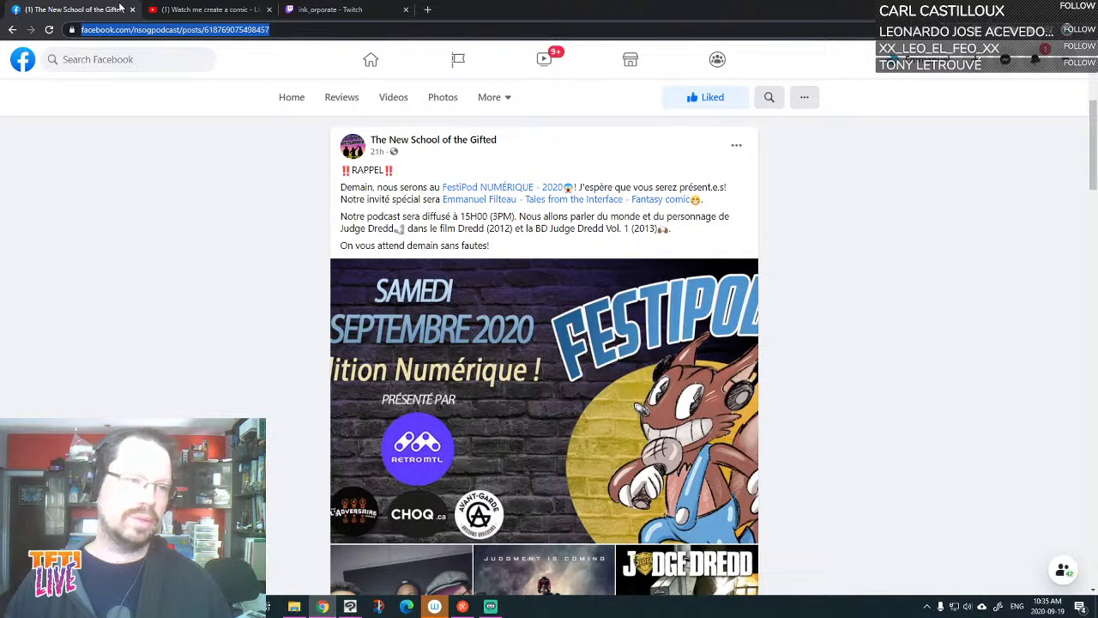
{"action": "left_click_drag", "start_coordinate": [700, 10], "coordinate": [1097, 41]}
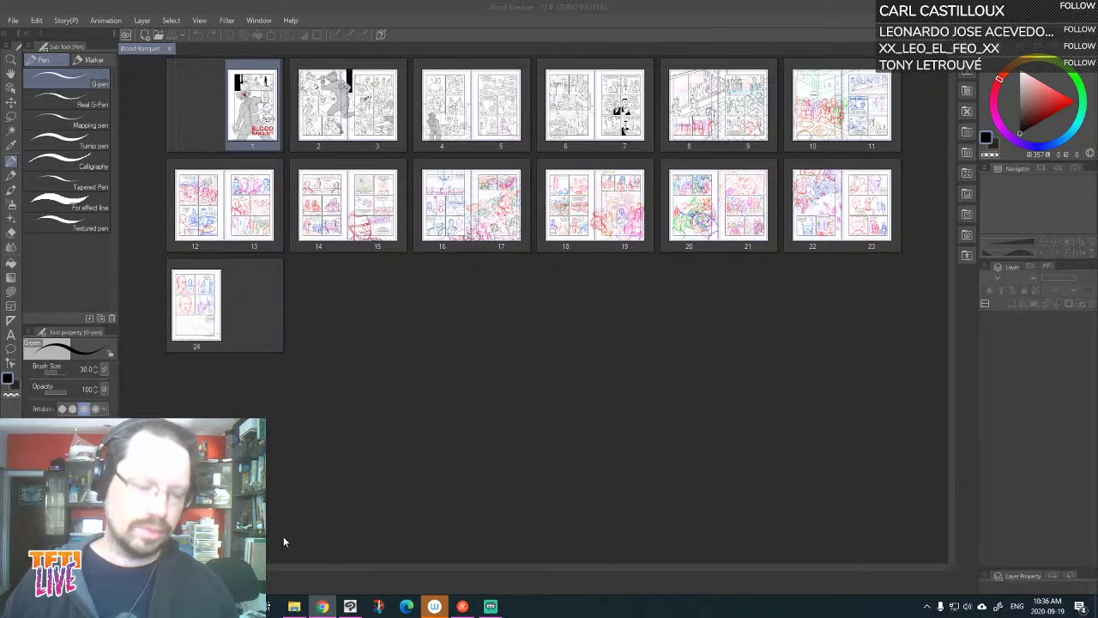
Bring up the file explorer window showing the notes folder with the two interface PSD files
{"action": "left_click", "coordinate": [294, 607]}
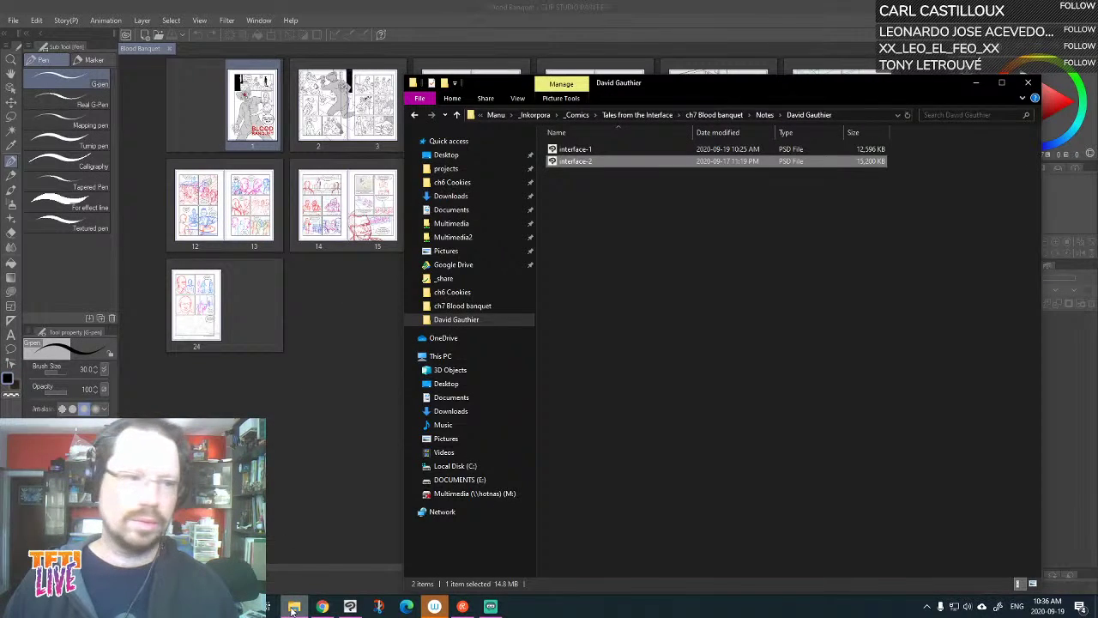
{"action": "left_click_drag", "start_coordinate": [592, 205], "coordinate": [556, 146]}
{"action": "right_click", "coordinate": [571, 149]}
{"action": "left_click", "coordinate": [571, 225]}
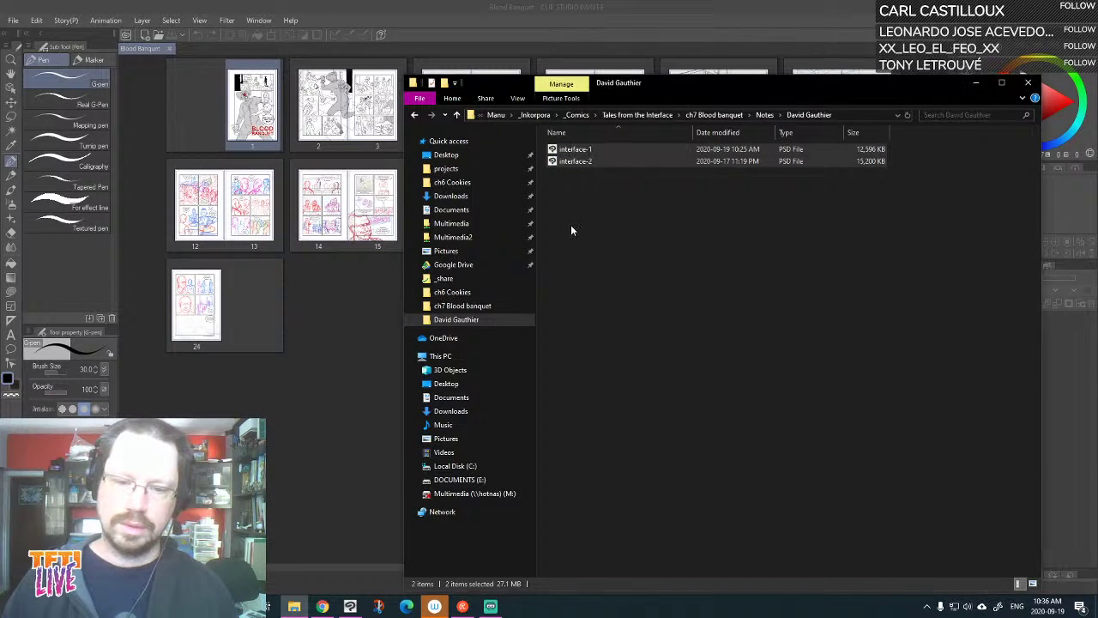
{"action": "left_click", "coordinate": [571, 225]}
{"action": "left_click_drag", "start_coordinate": [639, 228], "coordinate": [571, 157]}
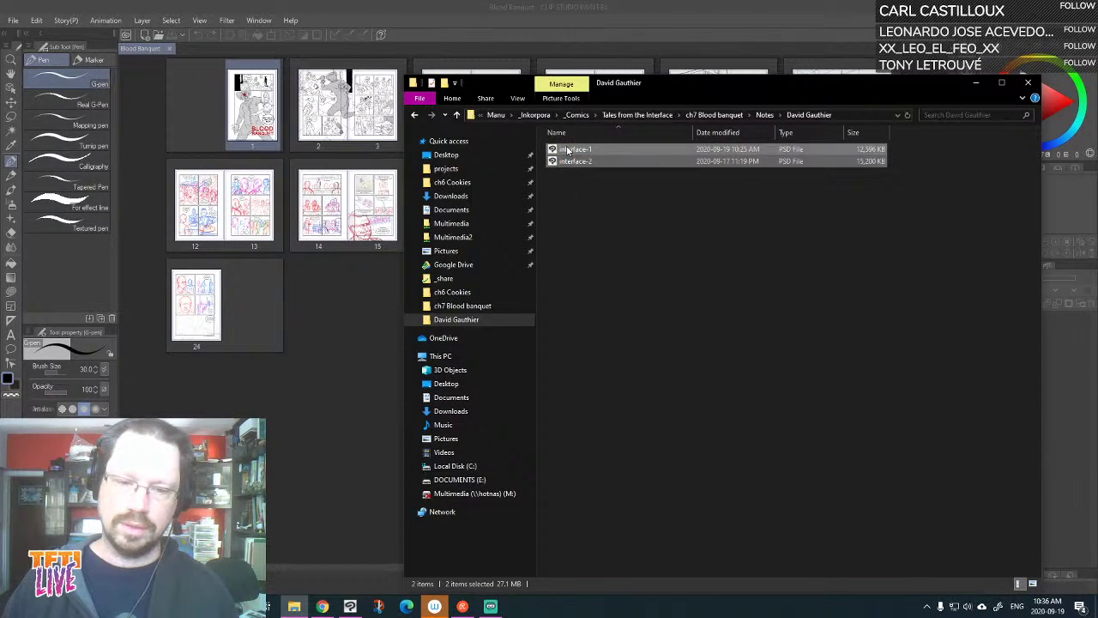
{"action": "right_click", "coordinate": [568, 151]}
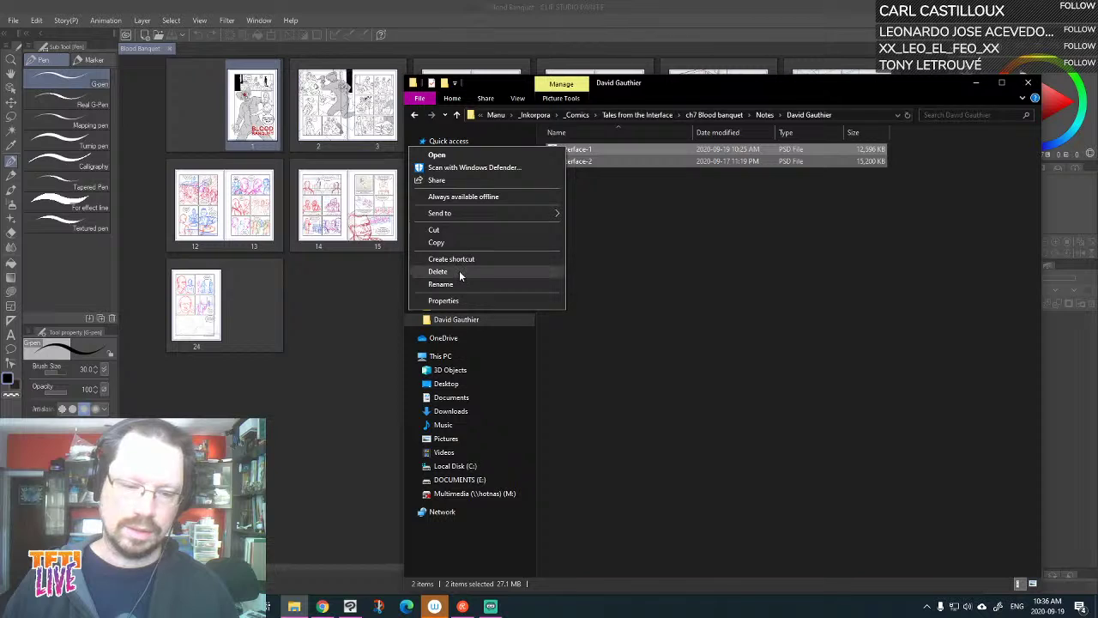
{"action": "left_click", "coordinate": [624, 281]}
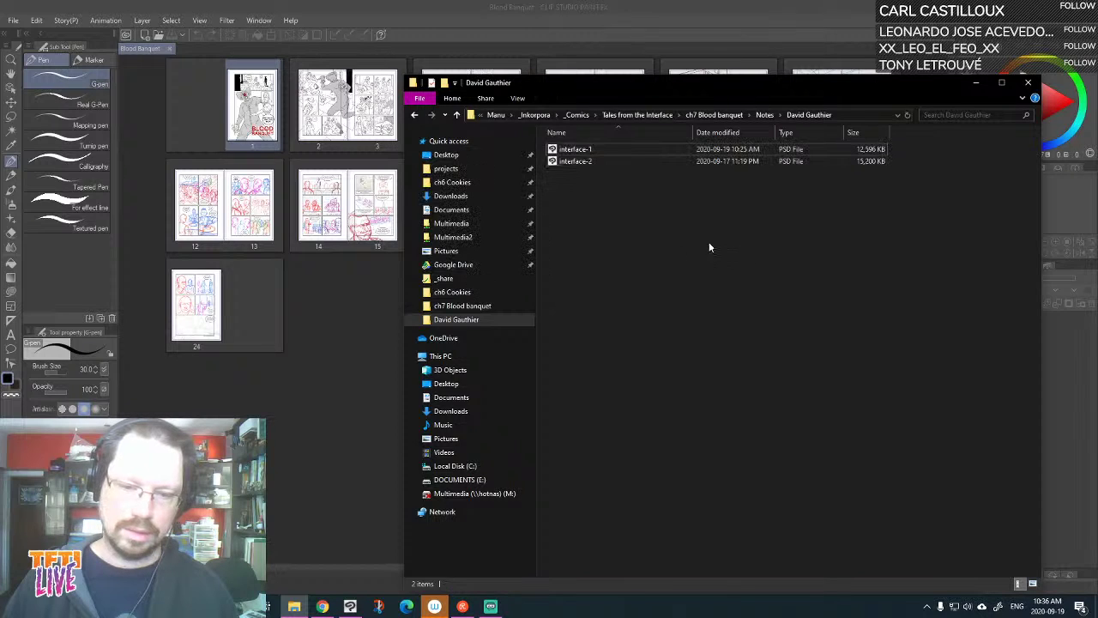
Open the interface-1 PSD file and dock it in its own pane beside the Blood Banquet page overview
{"action": "double_click", "coordinate": [568, 150]}
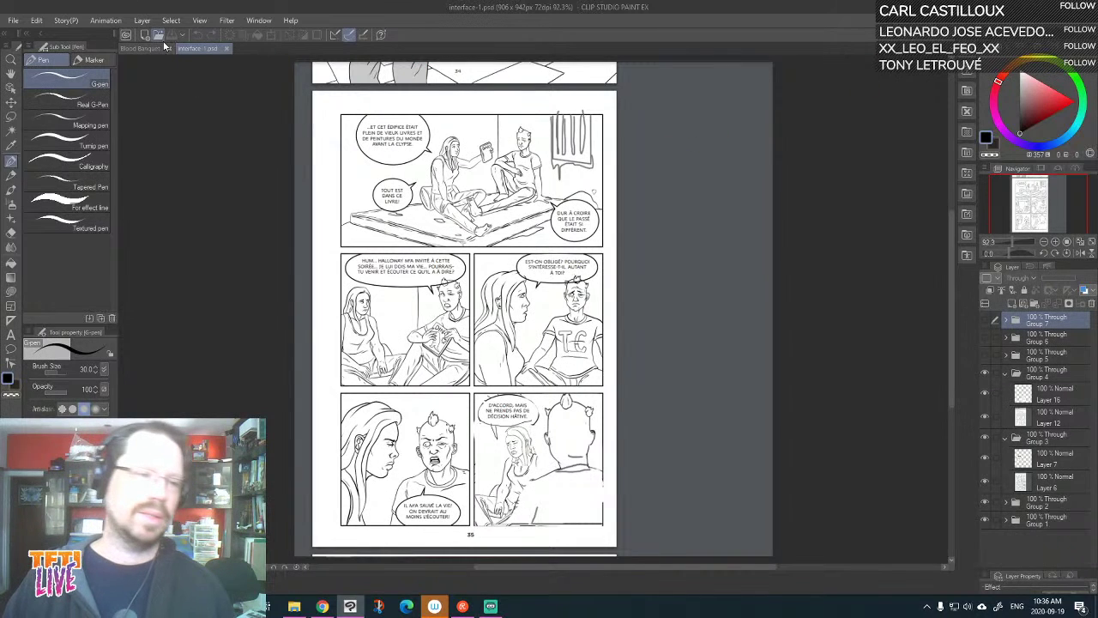
{"action": "left_click_drag", "start_coordinate": [197, 48], "coordinate": [949, 94]}
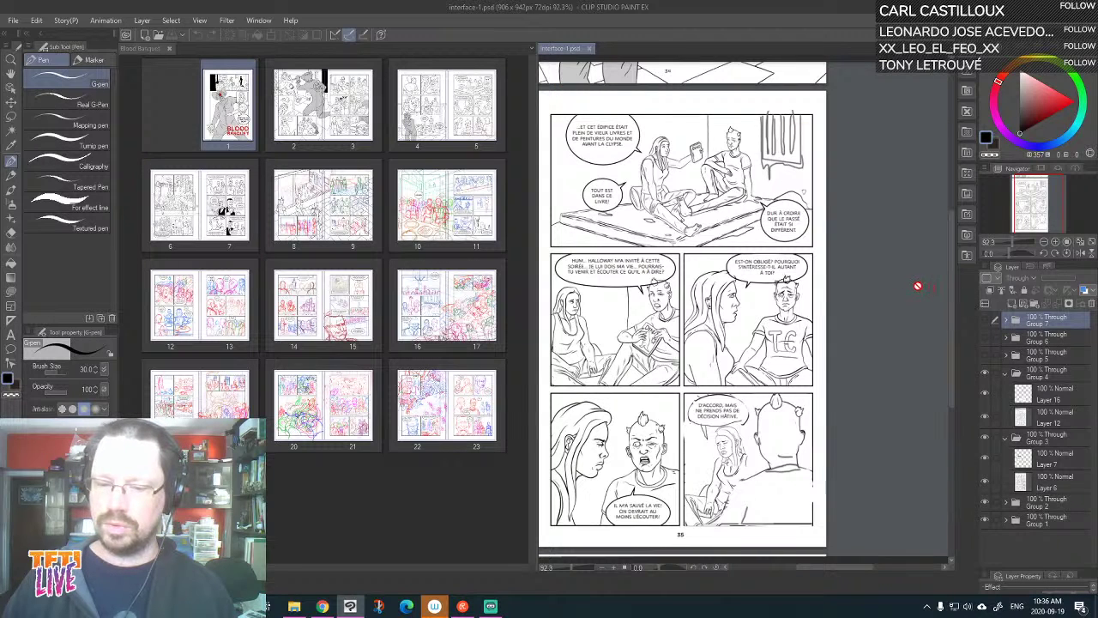
{"action": "left_click_drag", "start_coordinate": [673, 260], "coordinate": [747, 175]}
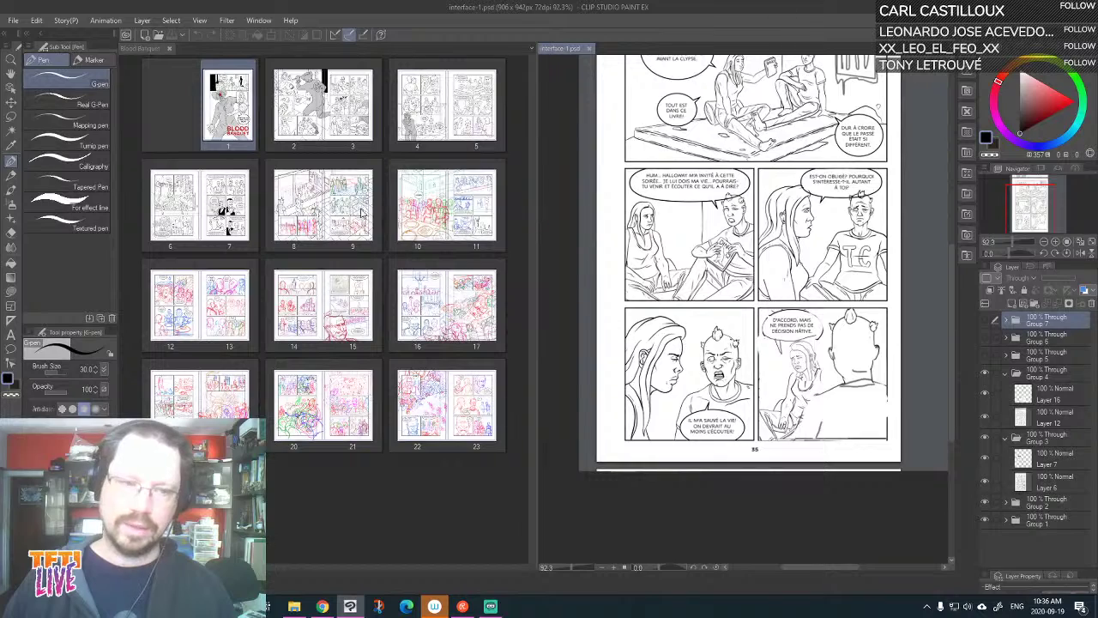
Open the spread of pages 4 and 5 and widen its pane against the interface-1 reference
{"action": "left_click", "coordinate": [440, 97]}
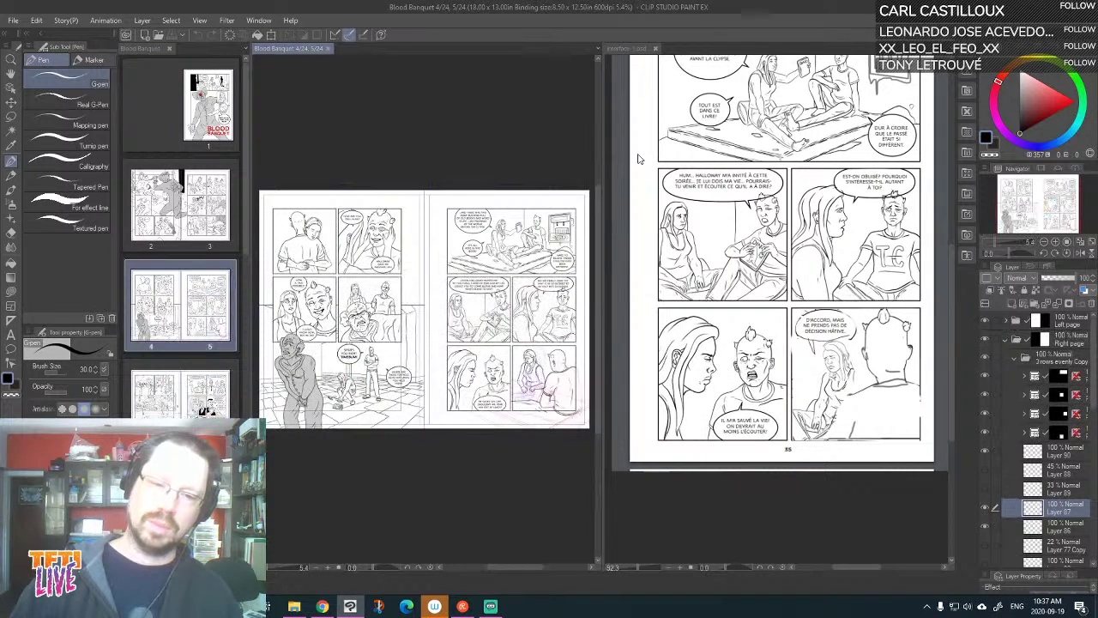
{"action": "left_click_drag", "start_coordinate": [603, 148], "coordinate": [837, 150]}
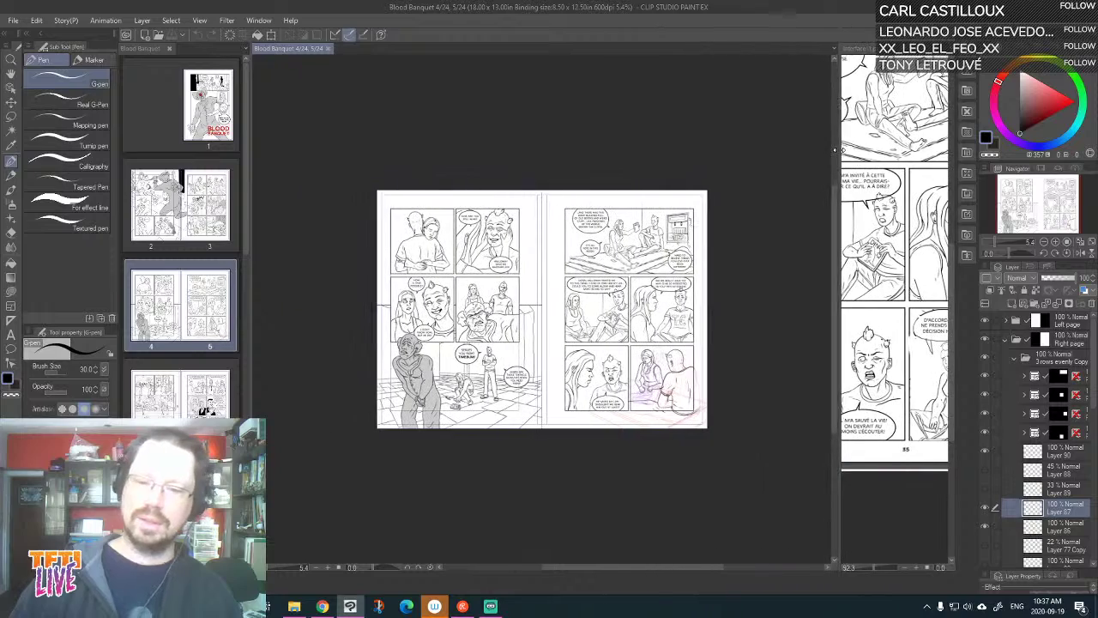
{"action": "key", "text": "ctrl+plus"}
{"action": "key", "text": "ctrl+plus"}
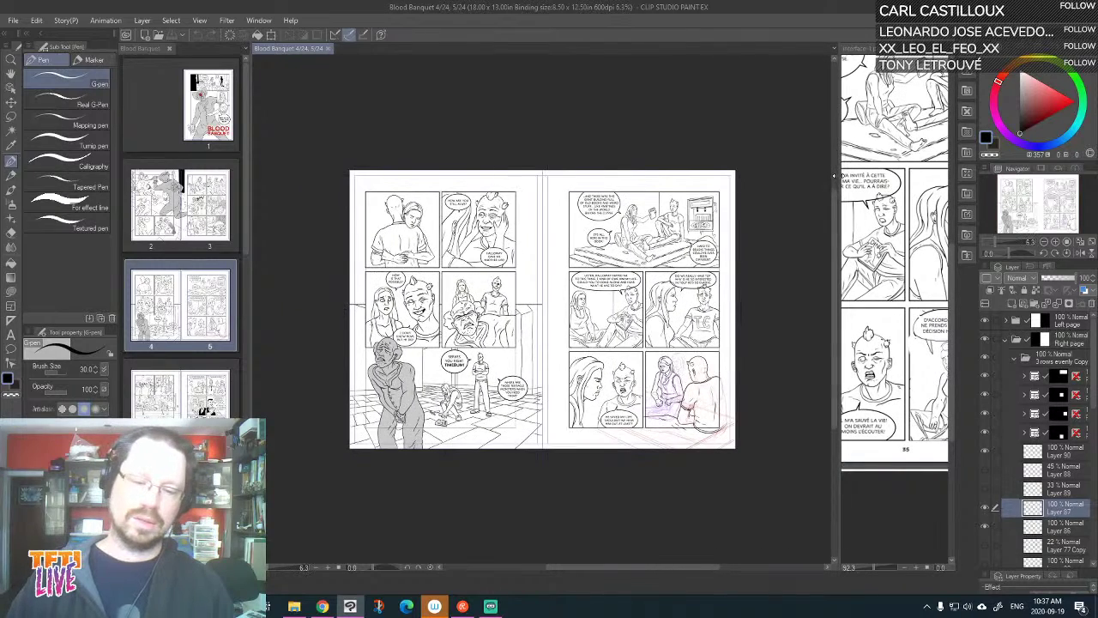
{"action": "left_click_drag", "start_coordinate": [685, 319], "coordinate": [388, 190]}
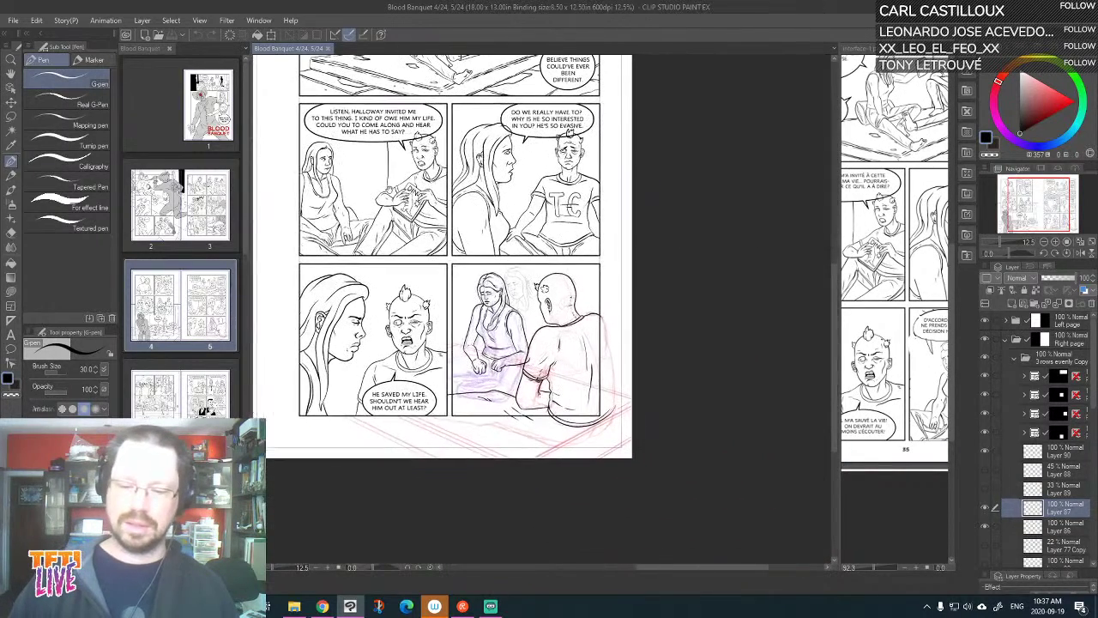
{"action": "key", "text": "ctrl+plus"}
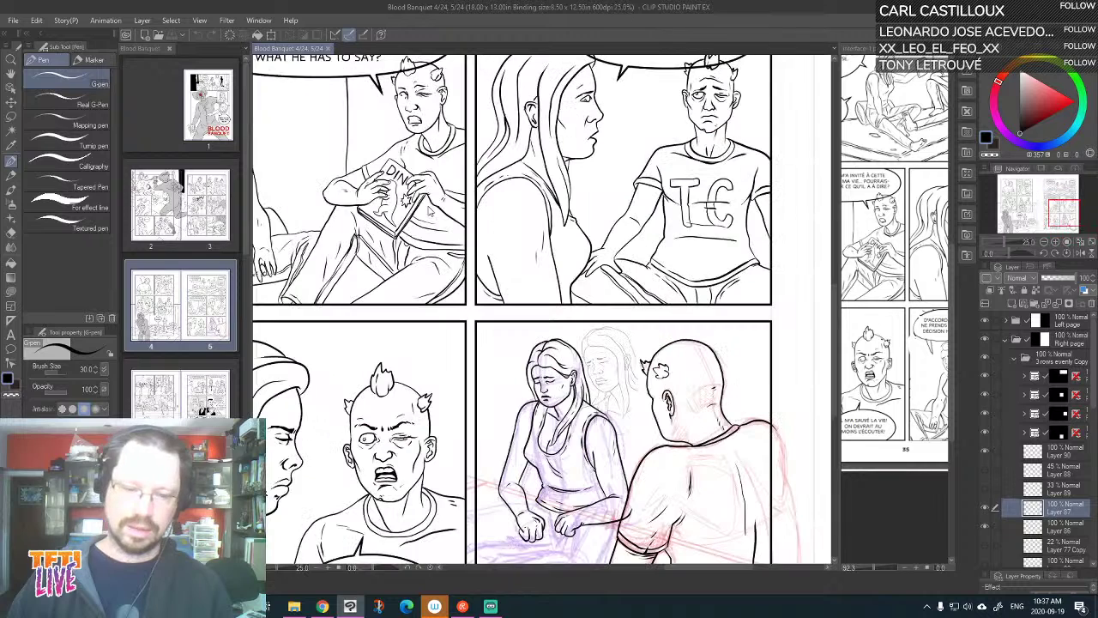
{"action": "left_click_drag", "start_coordinate": [594, 453], "coordinate": [659, 309]}
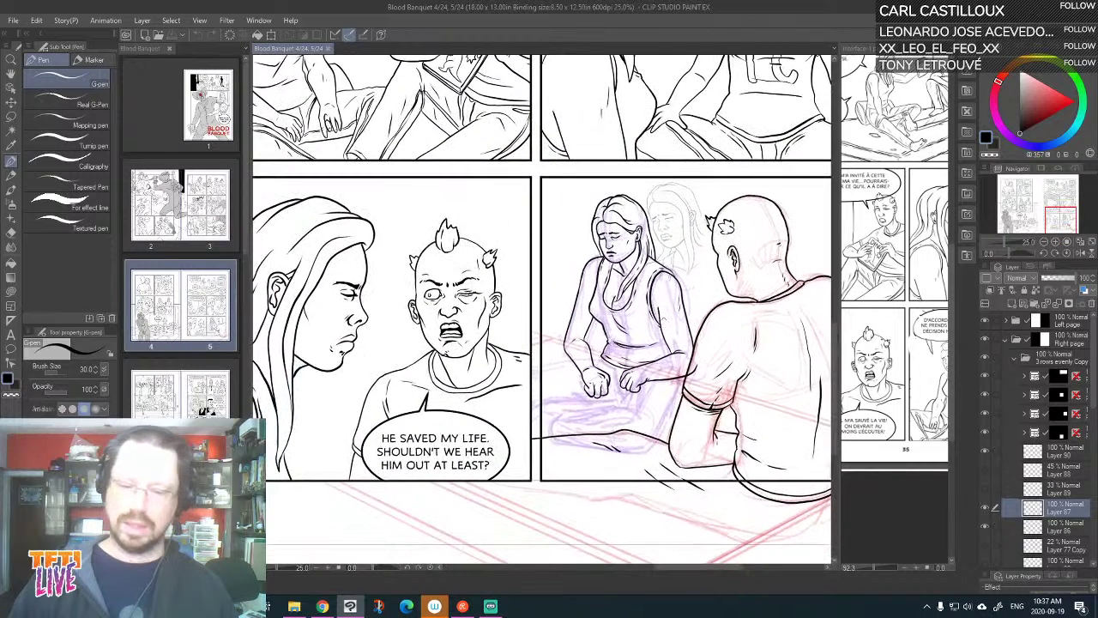
Check Layer 90 by toggling its visibility, and move Layer 87 directly below it
{"action": "left_click", "coordinate": [988, 448]}
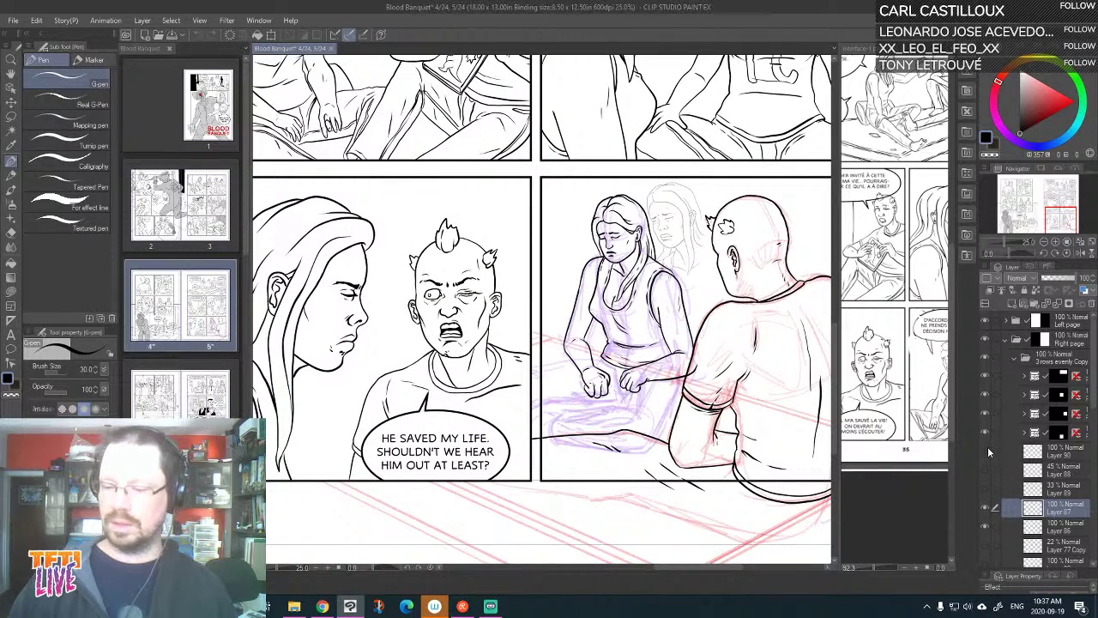
{"action": "left_click", "coordinate": [988, 447]}
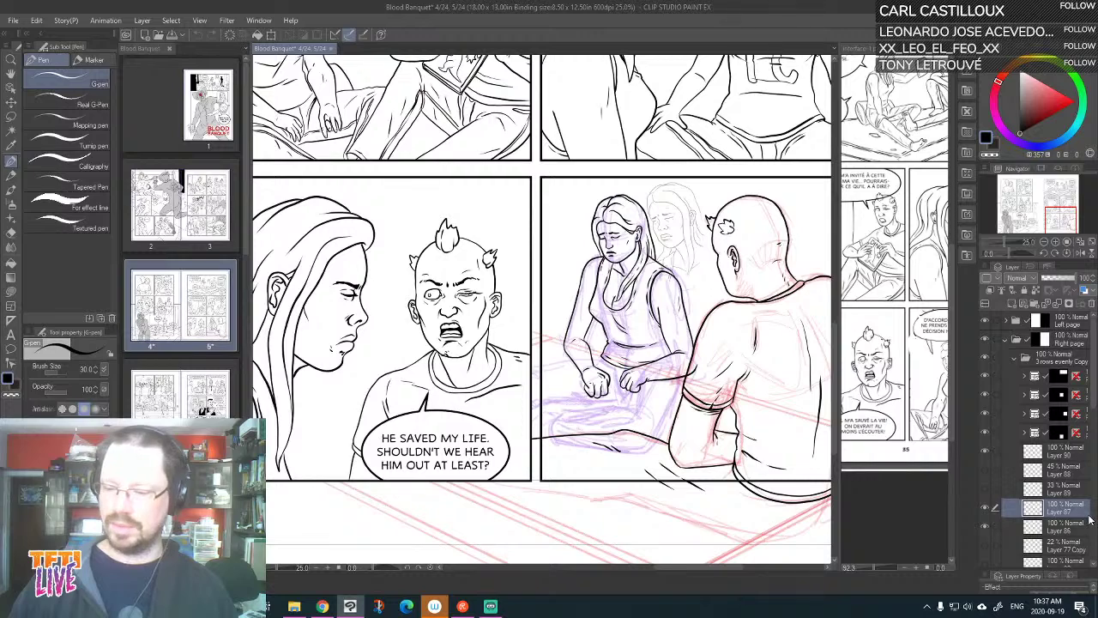
{"action": "left_click_drag", "start_coordinate": [1090, 519], "coordinate": [1034, 464]}
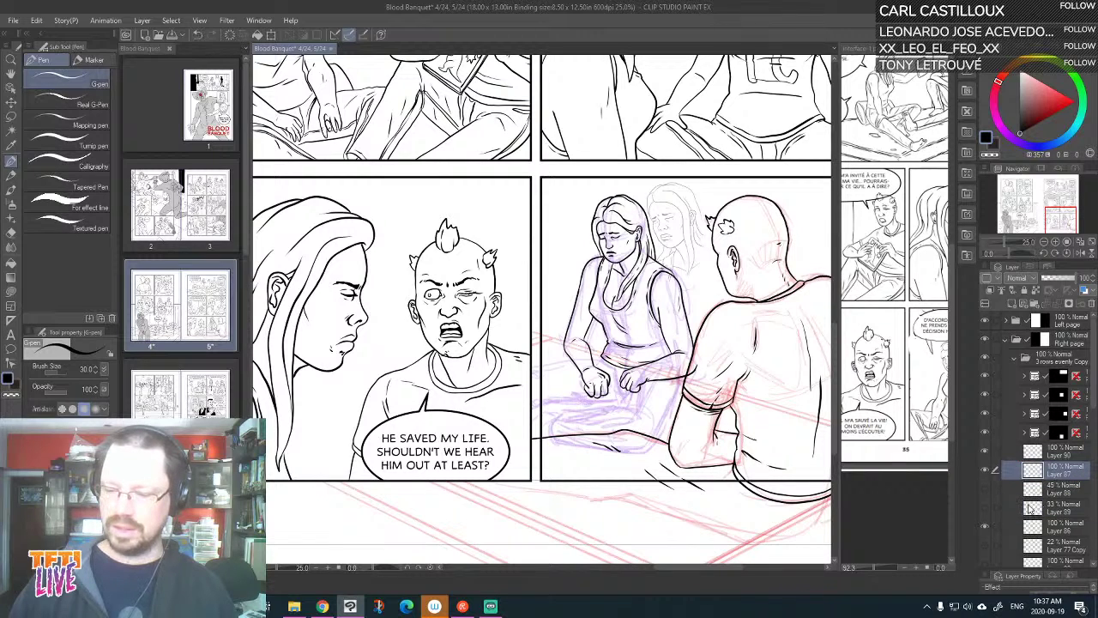
Identify Layer 86 by toggling its visibility, move it directly below Layer 87, and make Layer 87 the active layer
{"action": "left_click", "coordinate": [985, 525]}
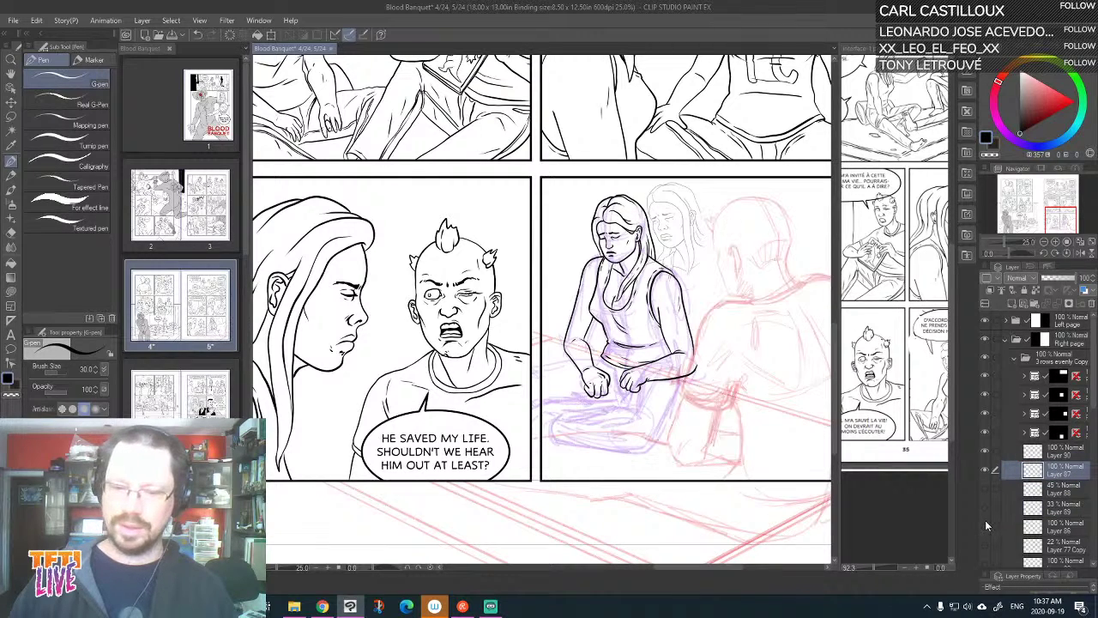
{"action": "left_click", "coordinate": [985, 525]}
{"action": "left_click", "coordinate": [1065, 526]}
{"action": "left_click_drag", "start_coordinate": [1067, 527], "coordinate": [1034, 485]}
{"action": "left_click", "coordinate": [985, 485]}
{"action": "left_click", "coordinate": [984, 470]}
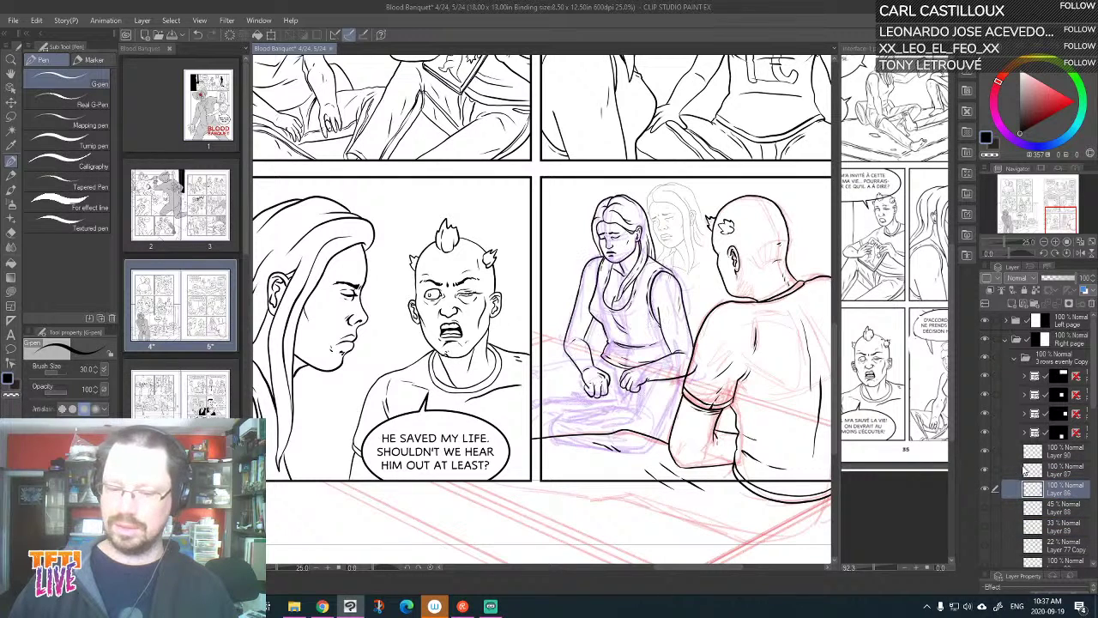
{"action": "left_click", "coordinate": [1056, 471]}
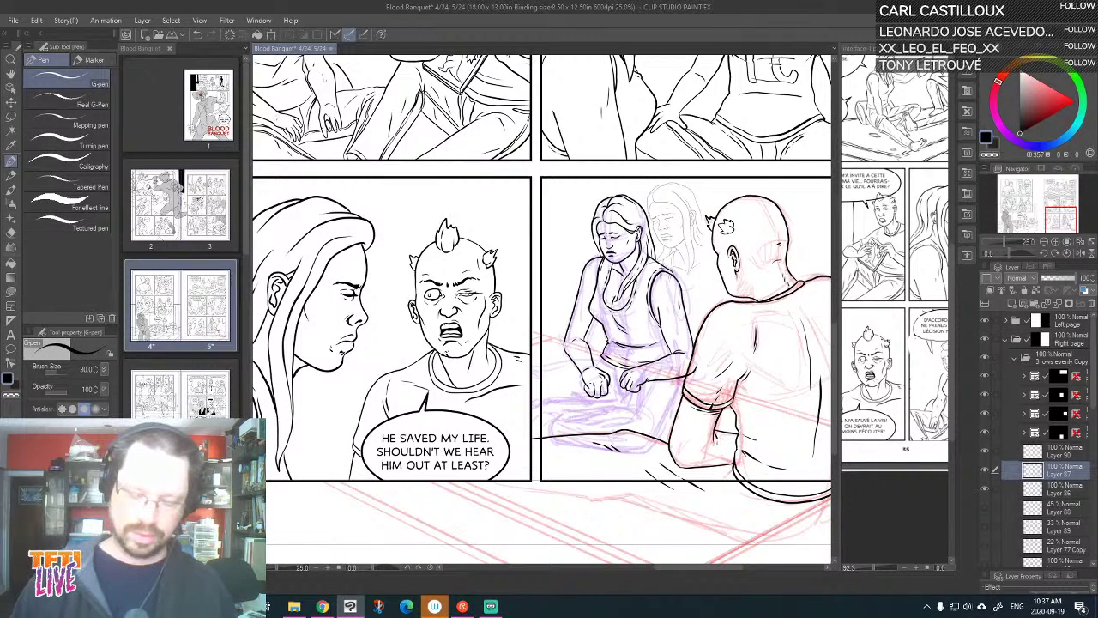
{"action": "key", "text": "ctrl+plus"}
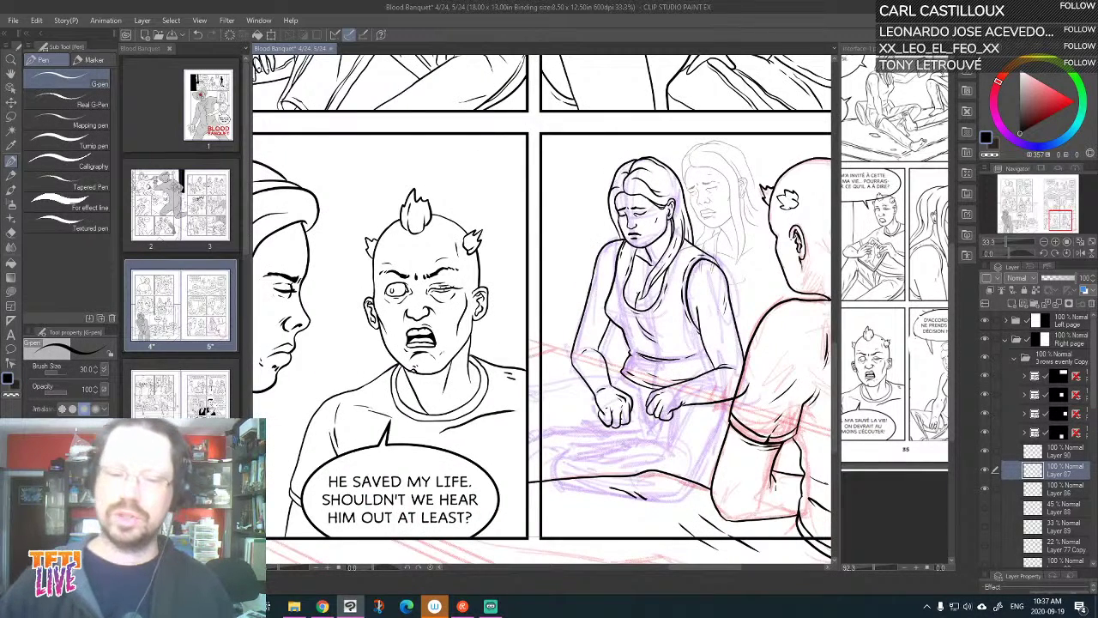
{"action": "left_click_drag", "start_coordinate": [724, 472], "coordinate": [712, 392]}
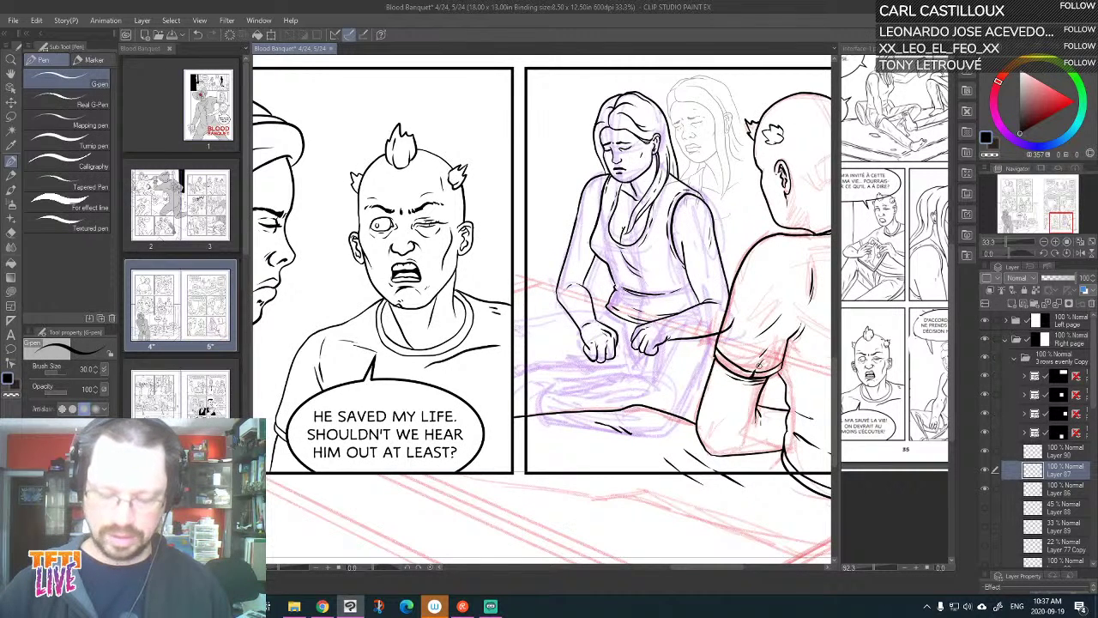
{"action": "key", "text": "minus"}
{"action": "key", "text": "minus"}
{"action": "key", "text": "minus"}
{"action": "key", "text": "minus"}
{"action": "key", "text": "minus"}
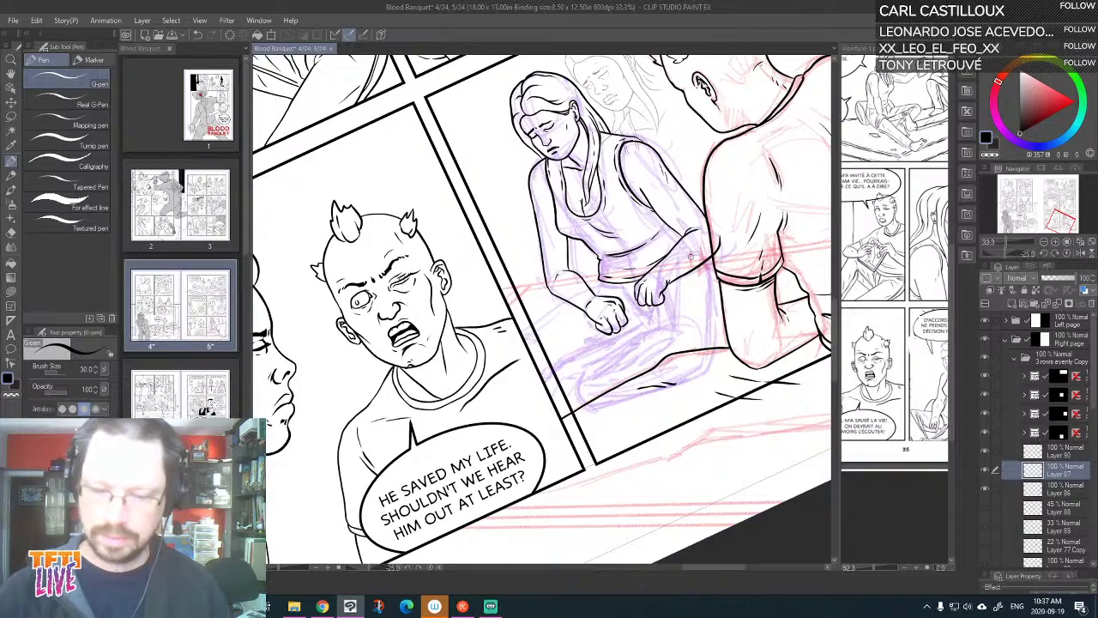
{"action": "key", "text": "minus"}
{"action": "key", "text": "minus"}
{"action": "key", "text": "minus"}
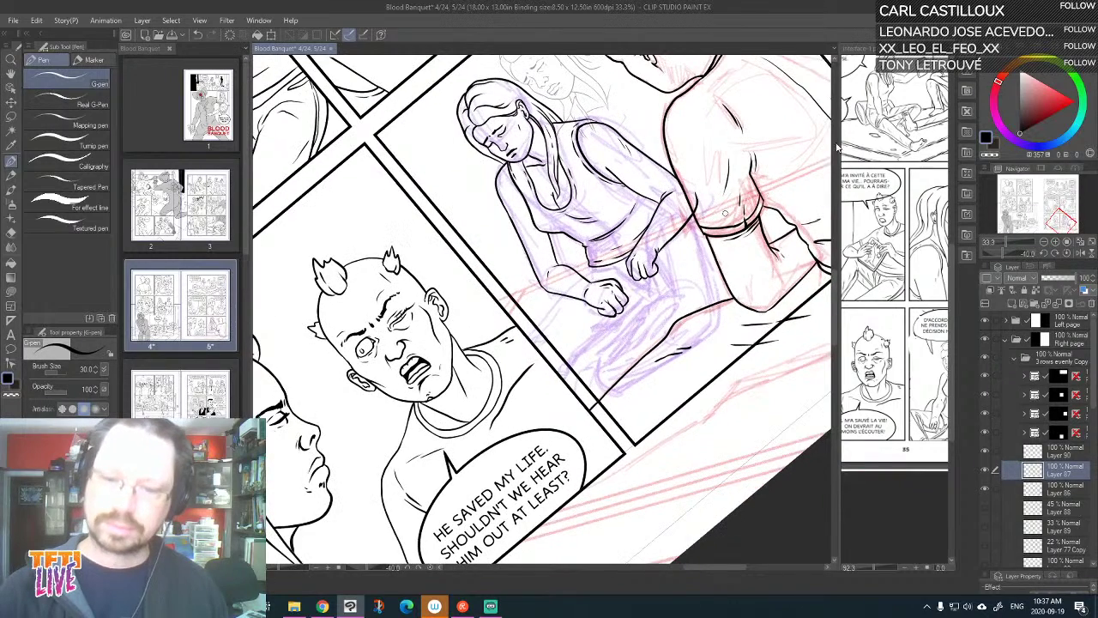
Widen the interface-1 reference pane beside the page drawing
{"action": "left_click_drag", "start_coordinate": [836, 181], "coordinate": [705, 180]}
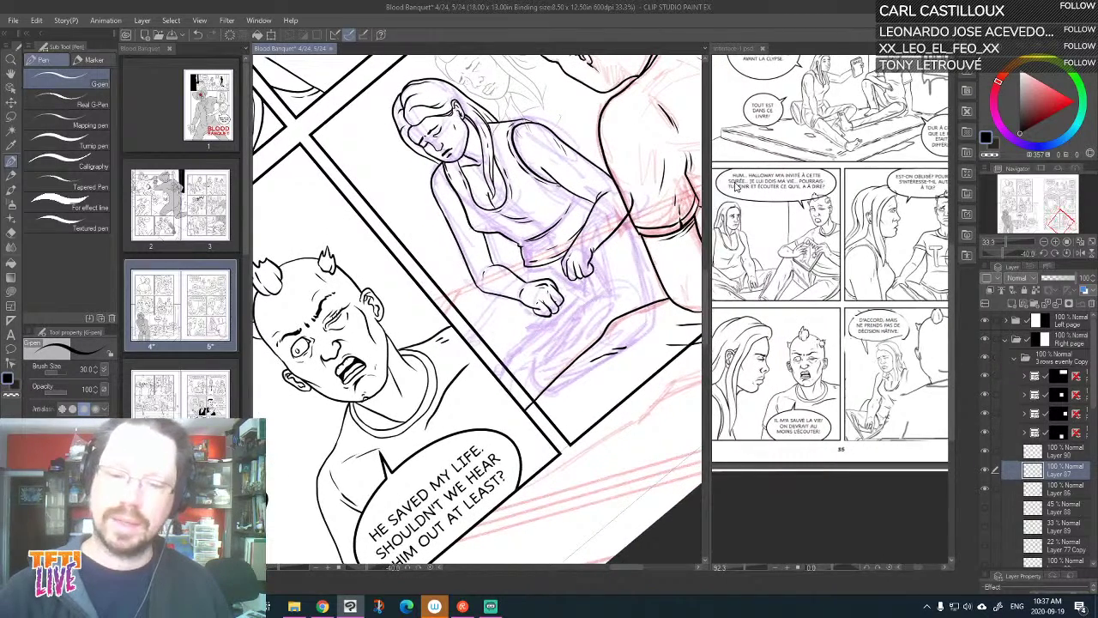
{"action": "key", "text": "asciicircum"}
{"action": "key", "text": "asciicircum"}
{"action": "key", "text": "asciicircum"}
{"action": "key", "text": "asciicircum"}
{"action": "key", "text": "asciicircum"}
{"action": "key", "text": "asciicircum"}
{"action": "key", "text": "asciicircum"}
{"action": "key", "text": "asciicircum"}
{"action": "key", "text": "asciicircum"}
{"action": "key", "text": "asciicircum"}
{"action": "key", "text": "ctrl+minus"}
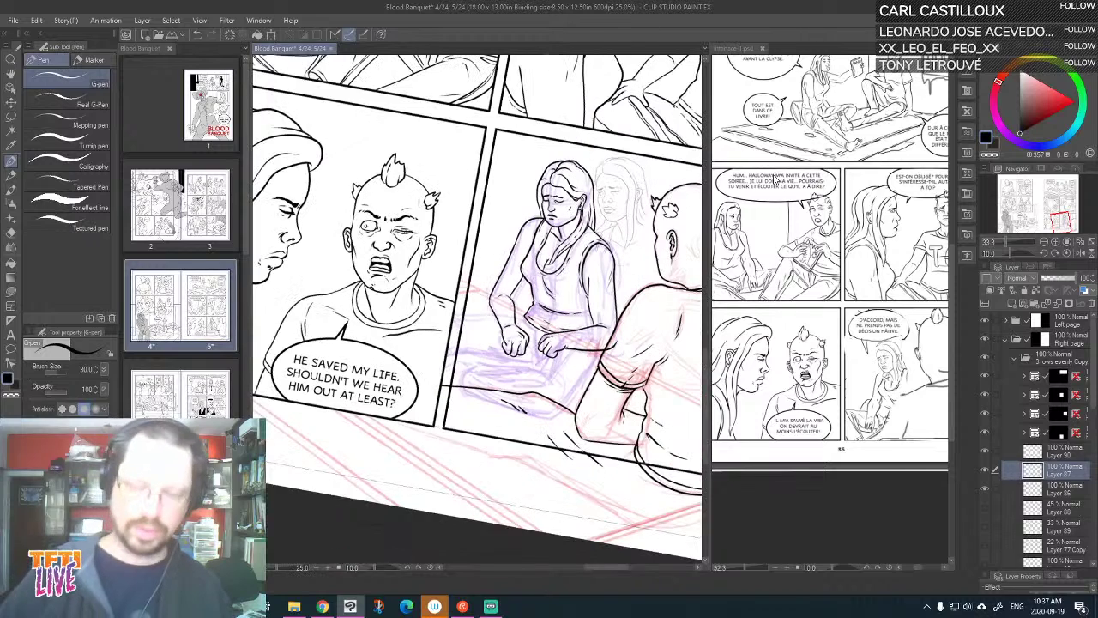
{"action": "key", "text": "asciicircum"}
{"action": "key", "text": "asciicircum"}
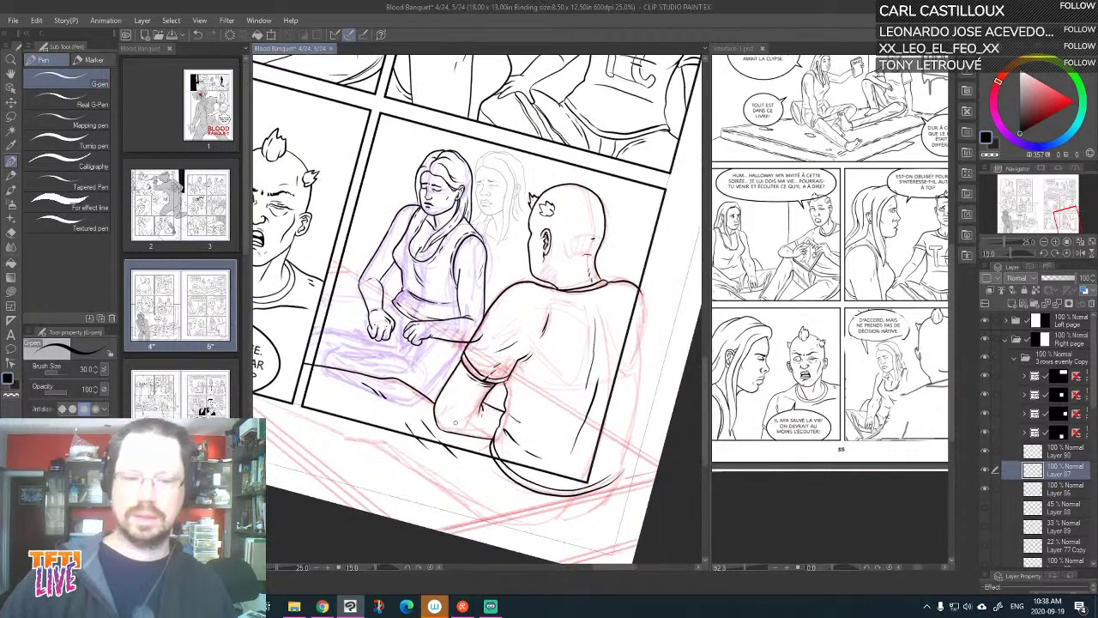
Toggle the visibility of the frame folder directly above Layer 90 to identify its panel, and expand the folder
{"action": "left_click", "coordinate": [985, 432]}
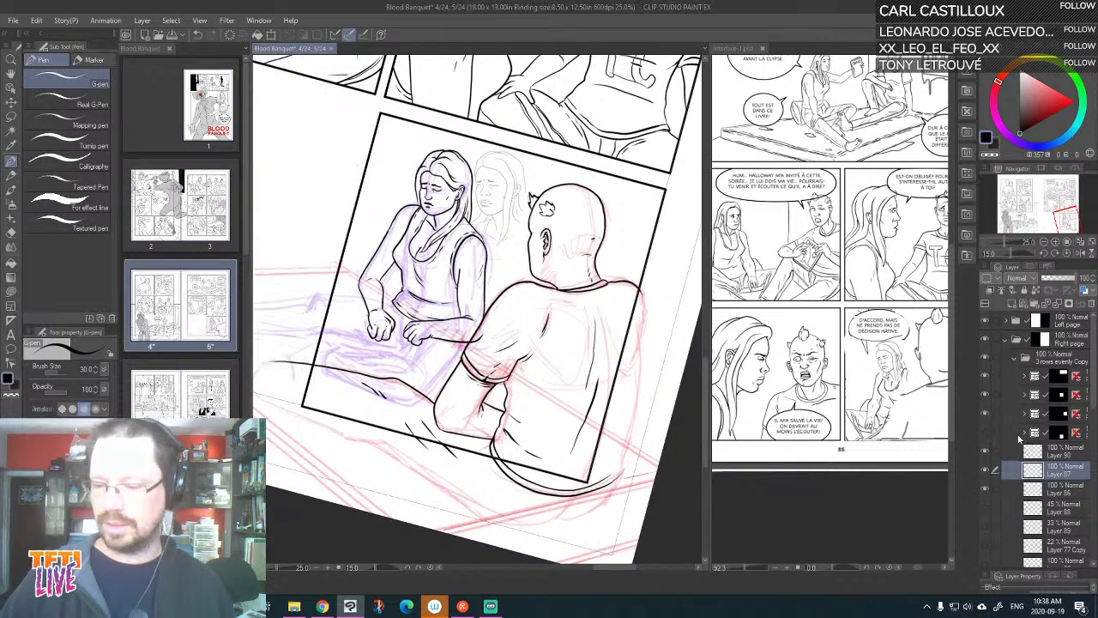
{"action": "left_click", "coordinate": [1023, 432]}
{"action": "left_click", "coordinate": [985, 433]}
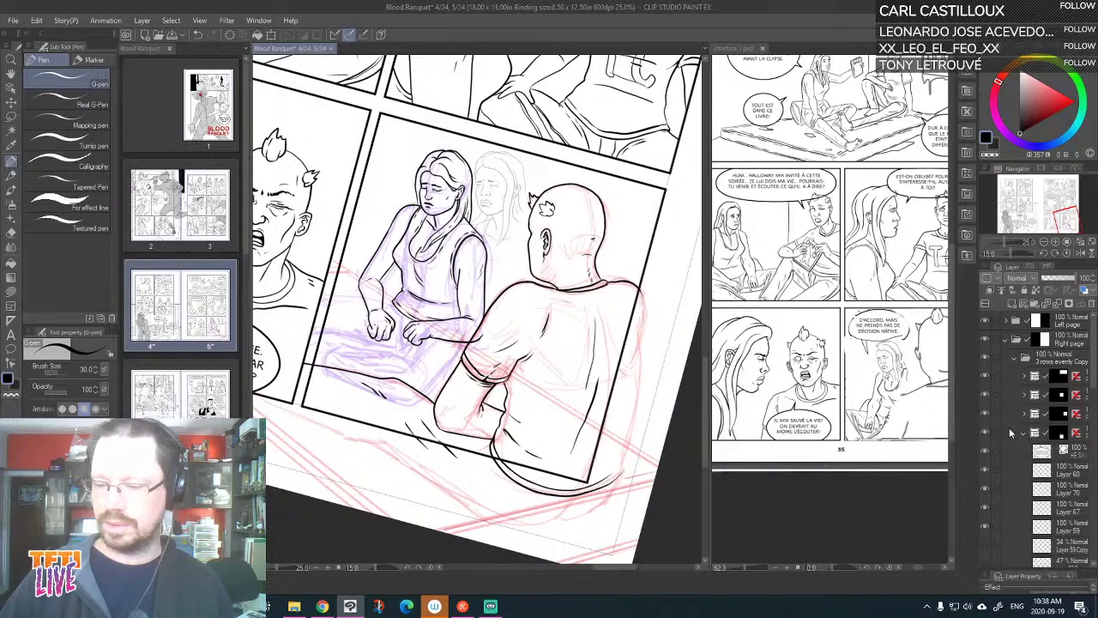
Collapse the frame folder directly above Layer 90 and toggle its visibility to check which panel it holds
{"action": "left_click", "coordinate": [1023, 432]}
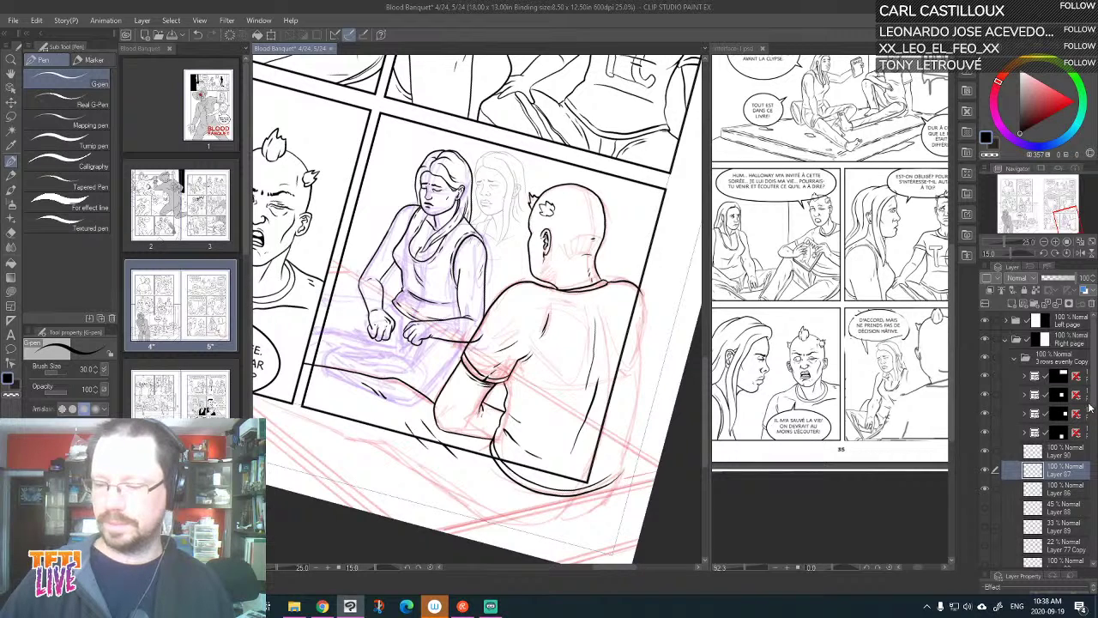
{"action": "left_click_drag", "start_coordinate": [1088, 406], "coordinate": [1091, 453]}
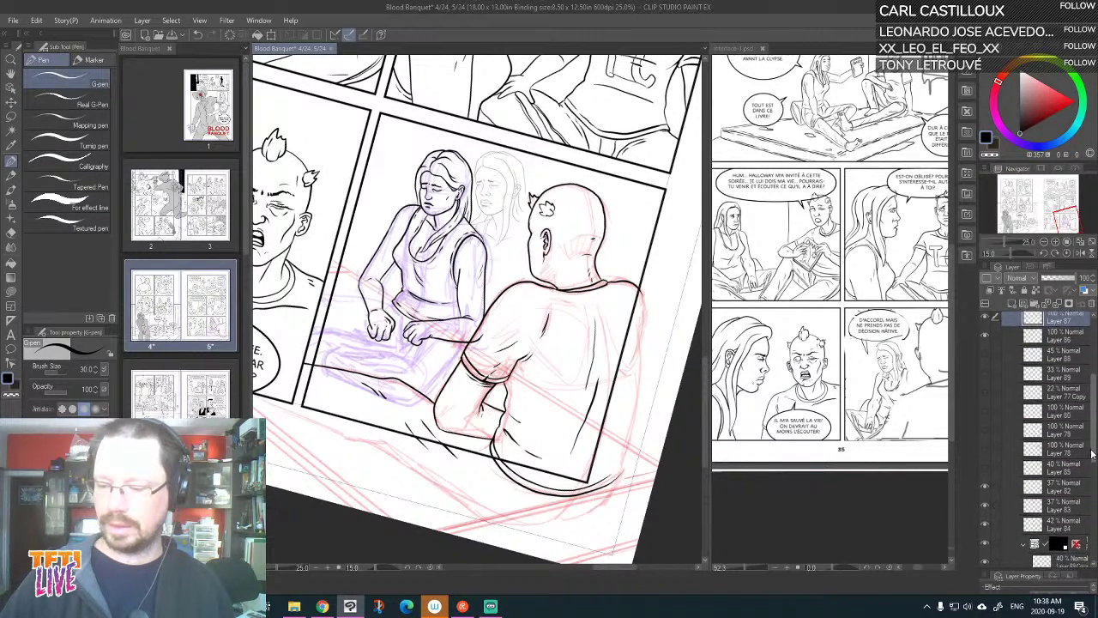
{"action": "scroll", "coordinate": [1038, 412], "scroll_direction": "up", "scroll_amount": 3}
{"action": "left_click", "coordinate": [987, 370]}
{"action": "left_click", "coordinate": [987, 370]}
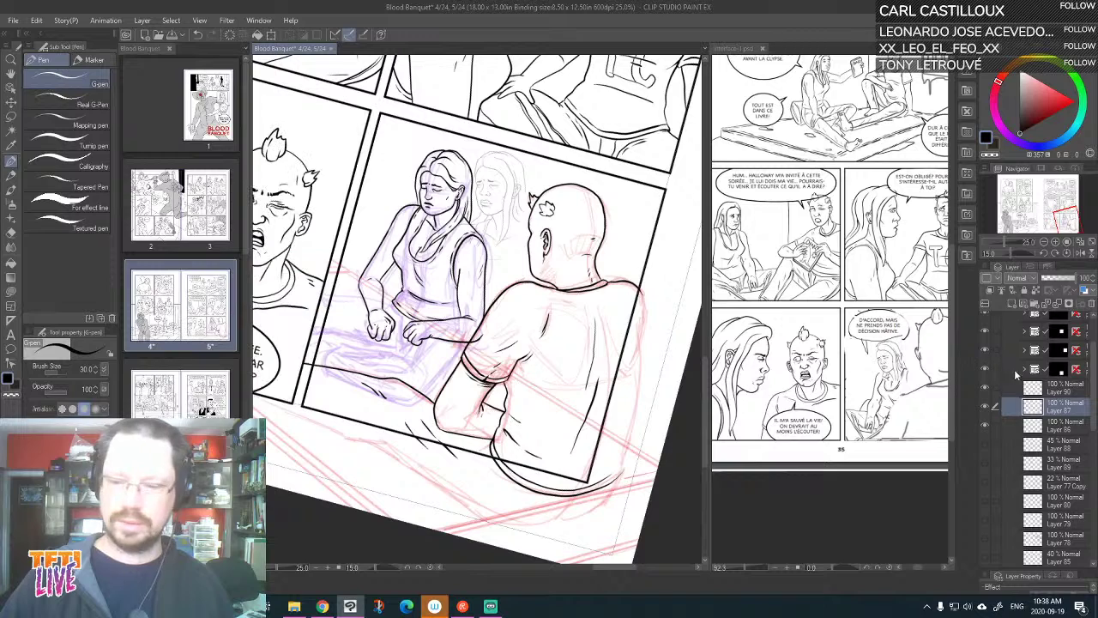
Hide the ink layers Layer 90, Layer 87 and Layer 86 in the last panel
{"action": "scroll", "coordinate": [1019, 371], "scroll_direction": "down", "scroll_amount": 3}
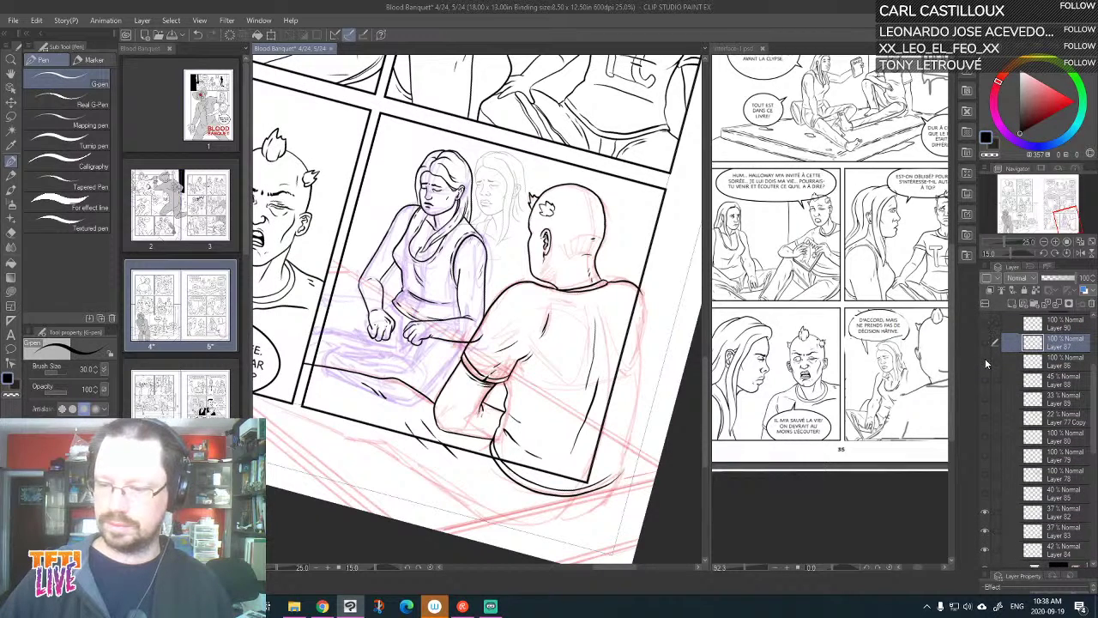
{"action": "left_click", "coordinate": [985, 359]}
{"action": "scroll", "coordinate": [1093, 392], "scroll_direction": "down", "scroll_amount": 2}
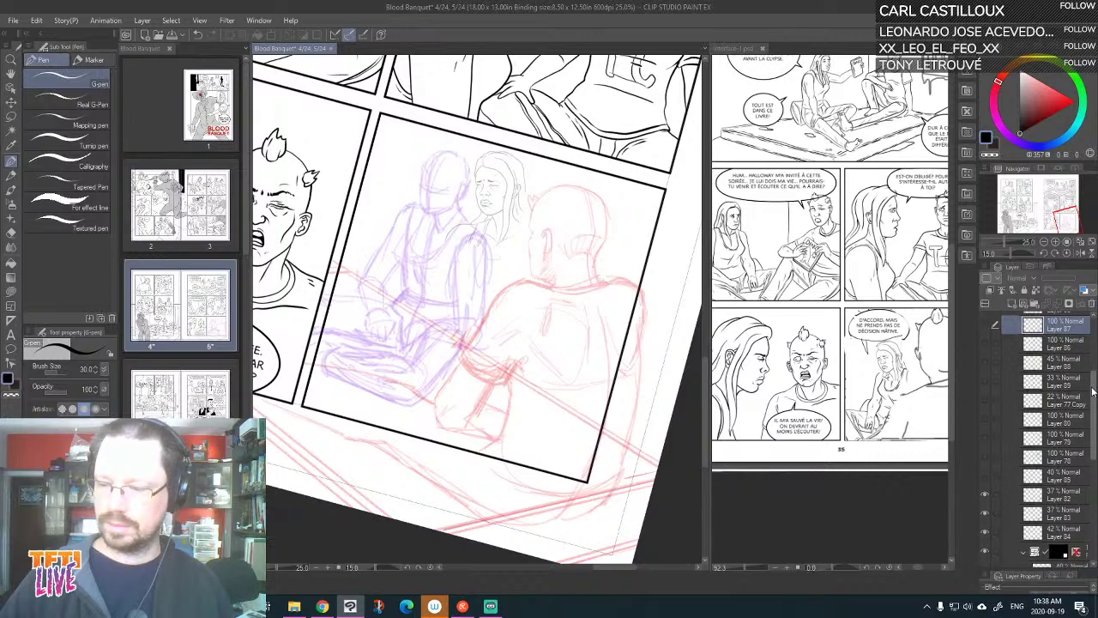
Hide and collapse the frame folder directly below Layer 84, and show the frame folder beneath it
{"action": "scroll", "coordinate": [1093, 392], "scroll_direction": "down", "scroll_amount": 3}
{"action": "left_click", "coordinate": [985, 439]}
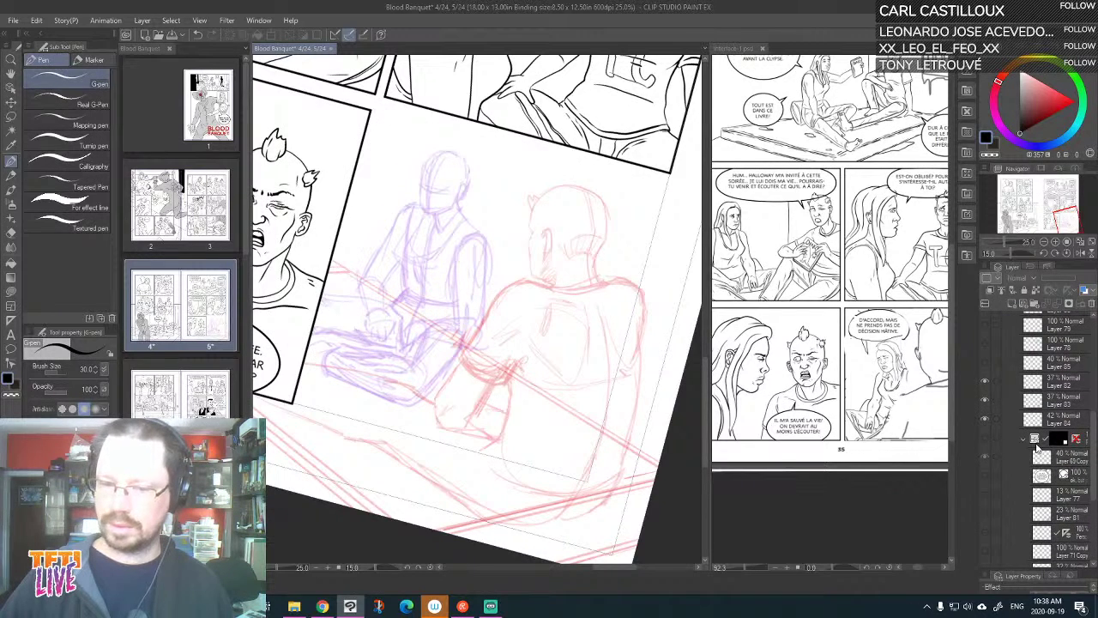
{"action": "left_click", "coordinate": [1023, 438]}
{"action": "left_click", "coordinate": [986, 539]}
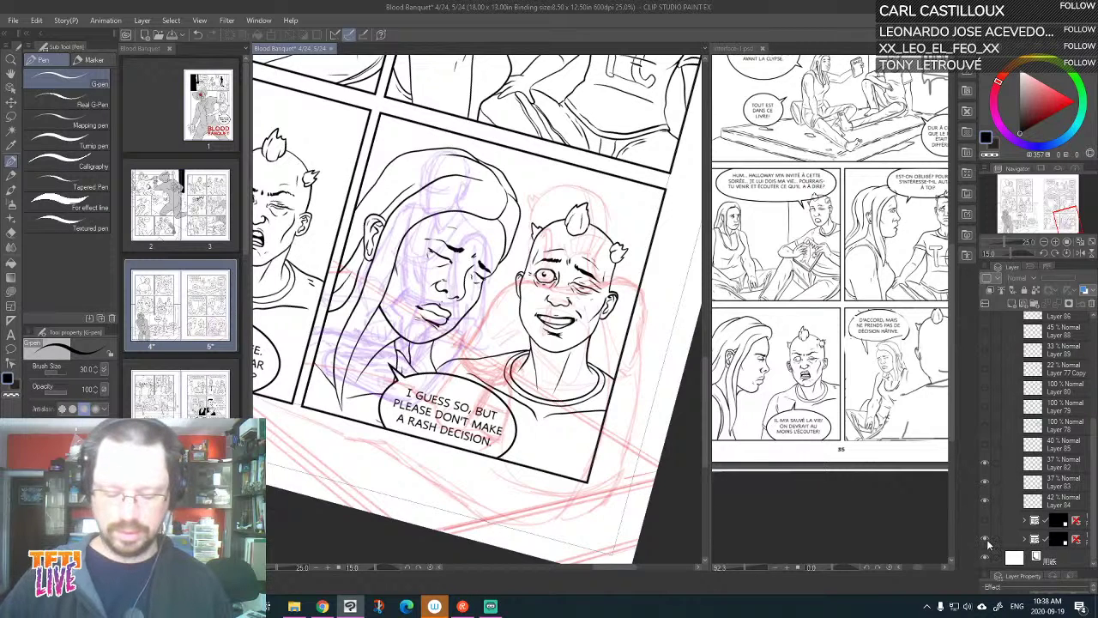
Examine the alternative last-panel drawing within the upright right page at 12.5% zoom
{"action": "key", "text": "ctrl+minus"}
{"action": "key", "text": "minus"}
{"action": "key", "text": "minus"}
{"action": "key", "text": "minus"}
{"action": "key", "text": "minus"}
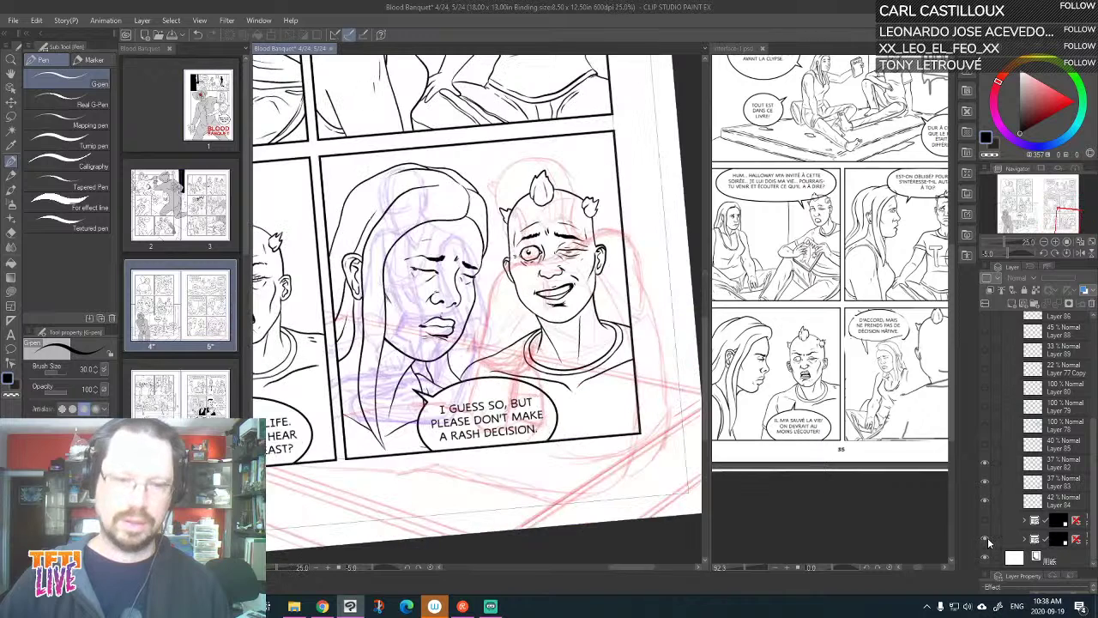
{"action": "key", "text": "ctrl+minus"}
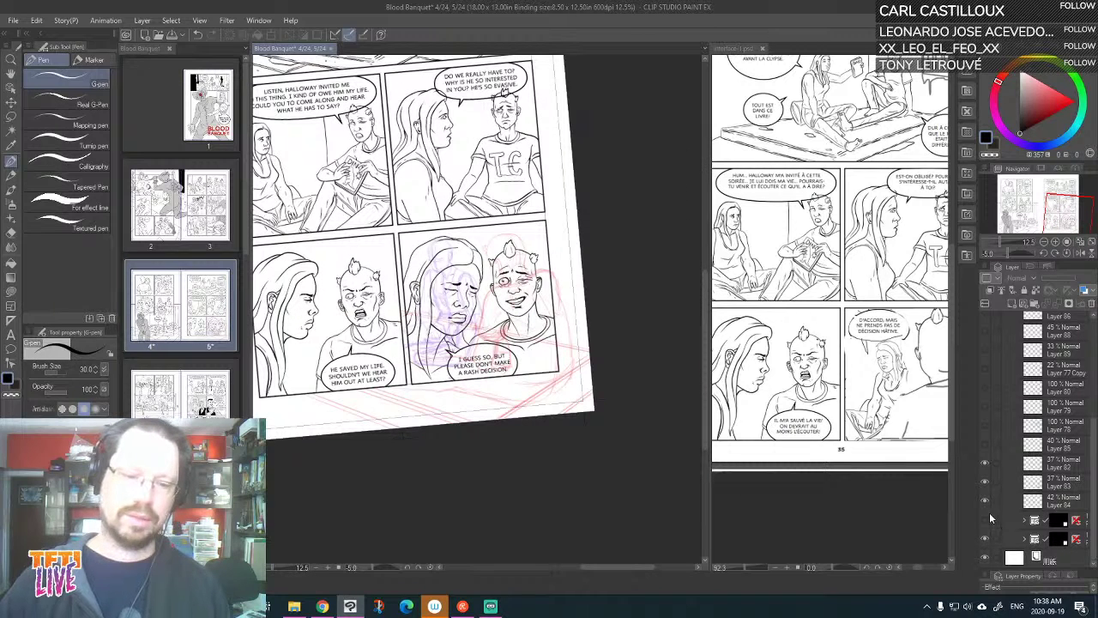
{"action": "left_click_drag", "start_coordinate": [572, 425], "coordinate": [625, 477]}
{"action": "key", "text": "asciicircum"}
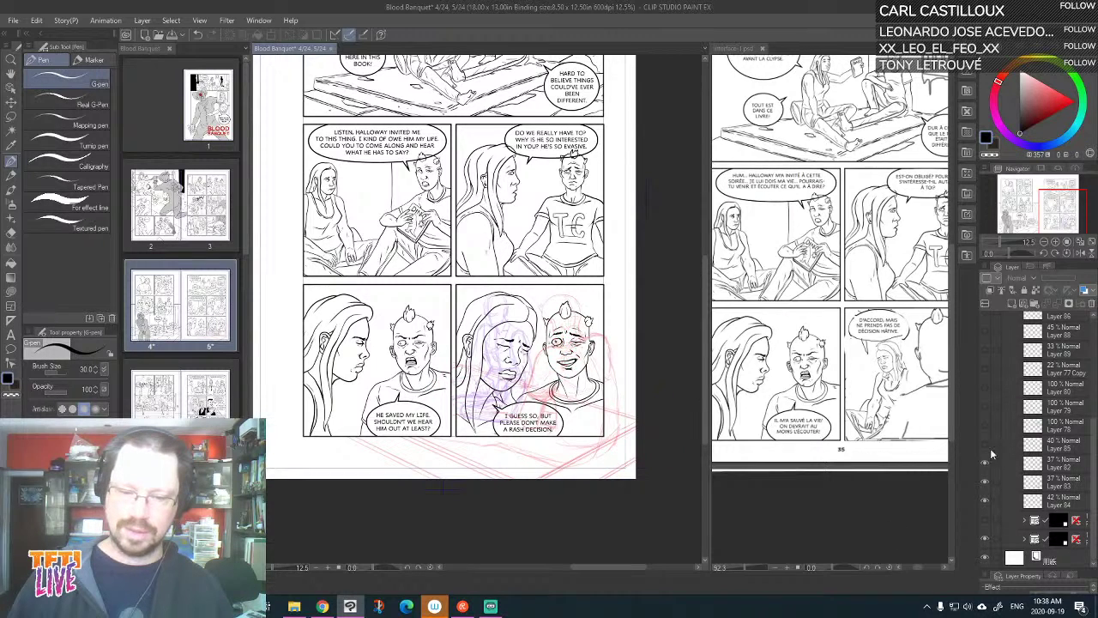
Hide the alternative panel's frame folder, and show the folder above it along with Layers 90, 87 and 86
{"action": "left_click", "coordinate": [984, 539]}
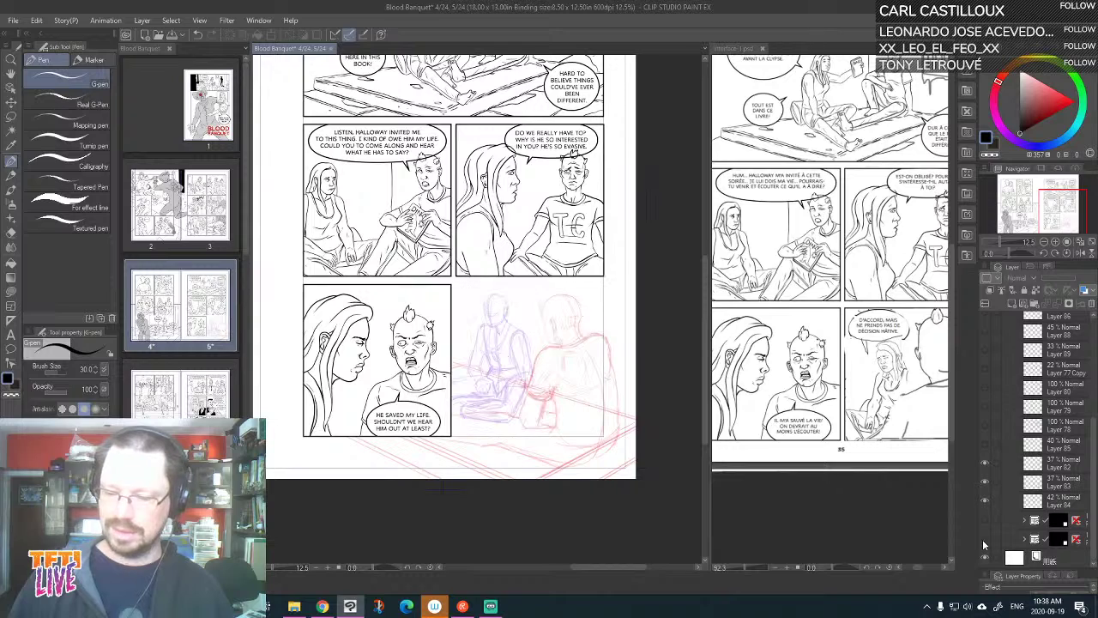
{"action": "left_click", "coordinate": [984, 520]}
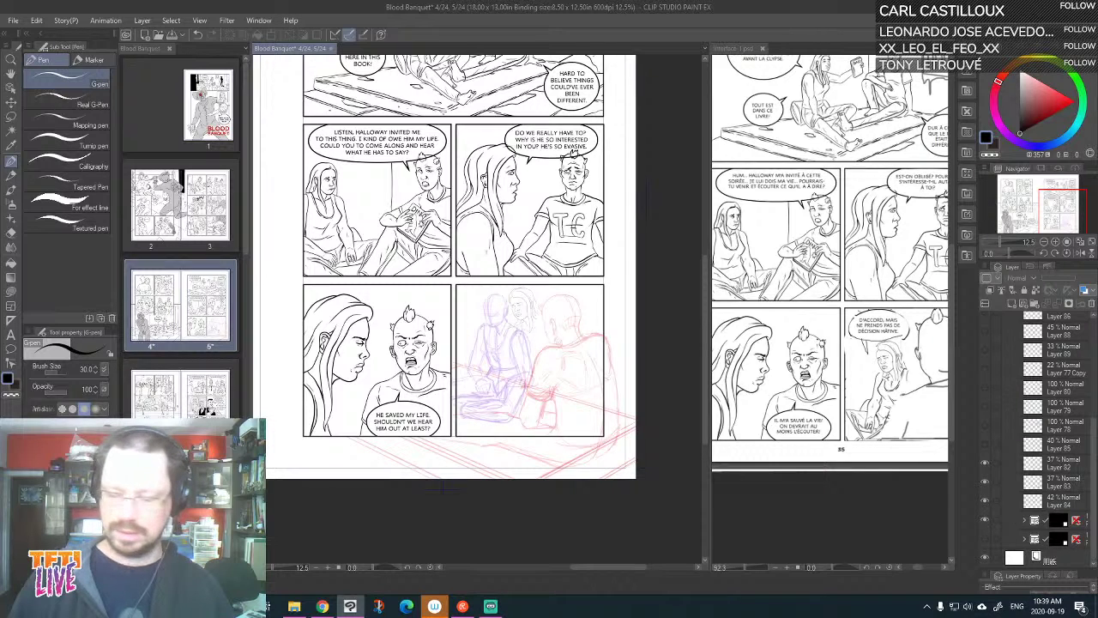
{"action": "scroll", "coordinate": [1086, 513], "scroll_direction": "up", "scroll_amount": 3}
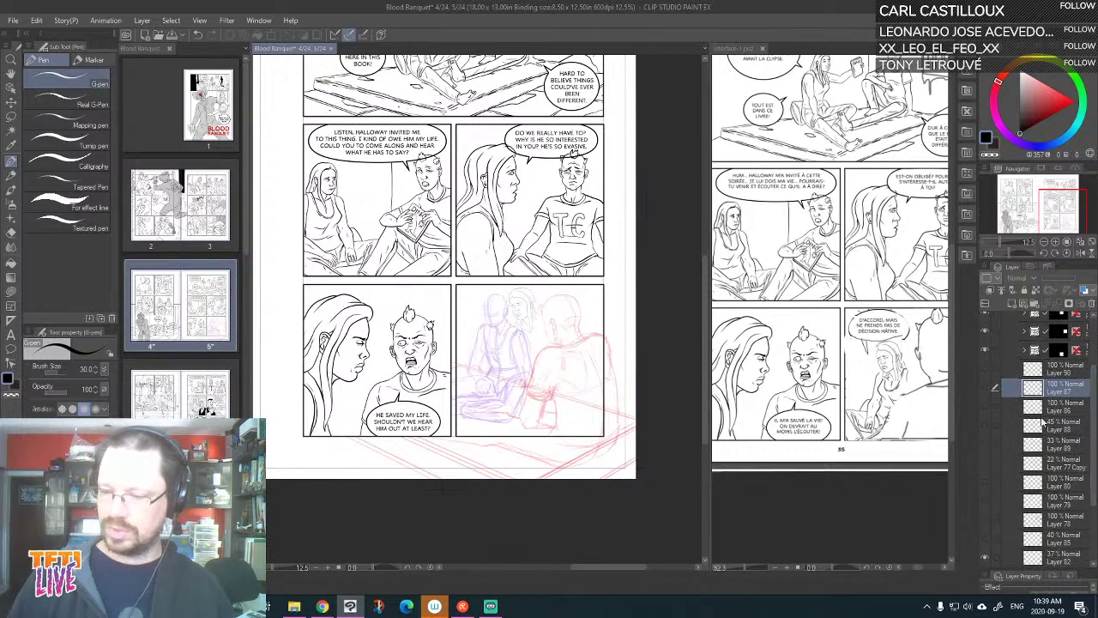
{"action": "left_click", "coordinate": [985, 405]}
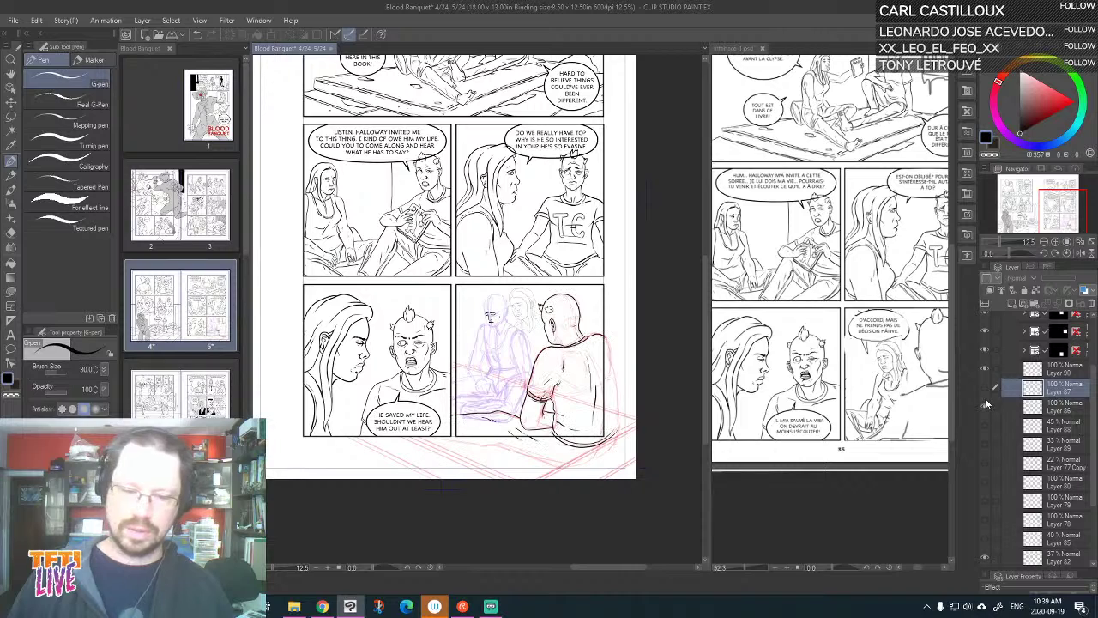
{"action": "left_click", "coordinate": [986, 387]}
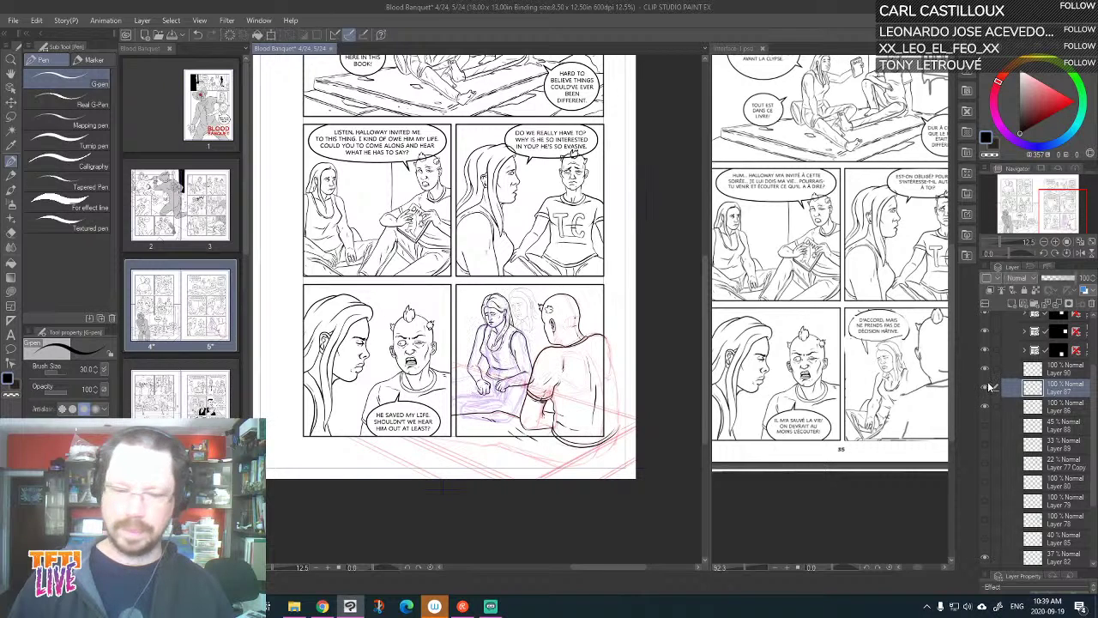
Check Layer 87 in the last panel by toggling its visibility, and widen the page drawing pane beside the reference
{"action": "key", "text": "ctrl+plus"}
{"action": "key", "text": "ctrl+plus"}
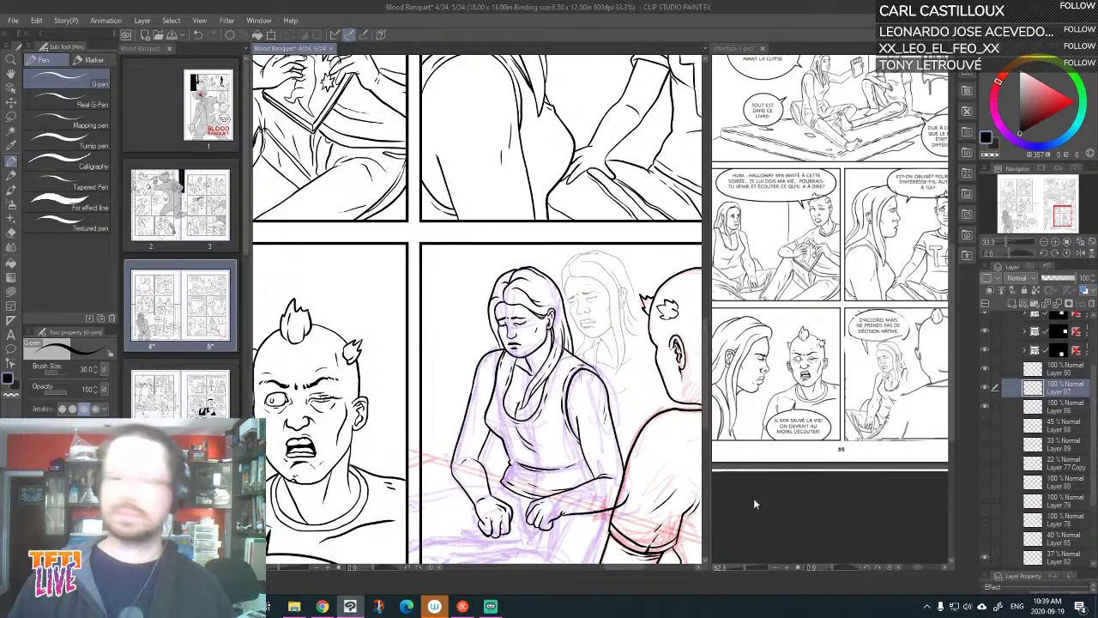
{"action": "left_click", "coordinate": [463, 606]}
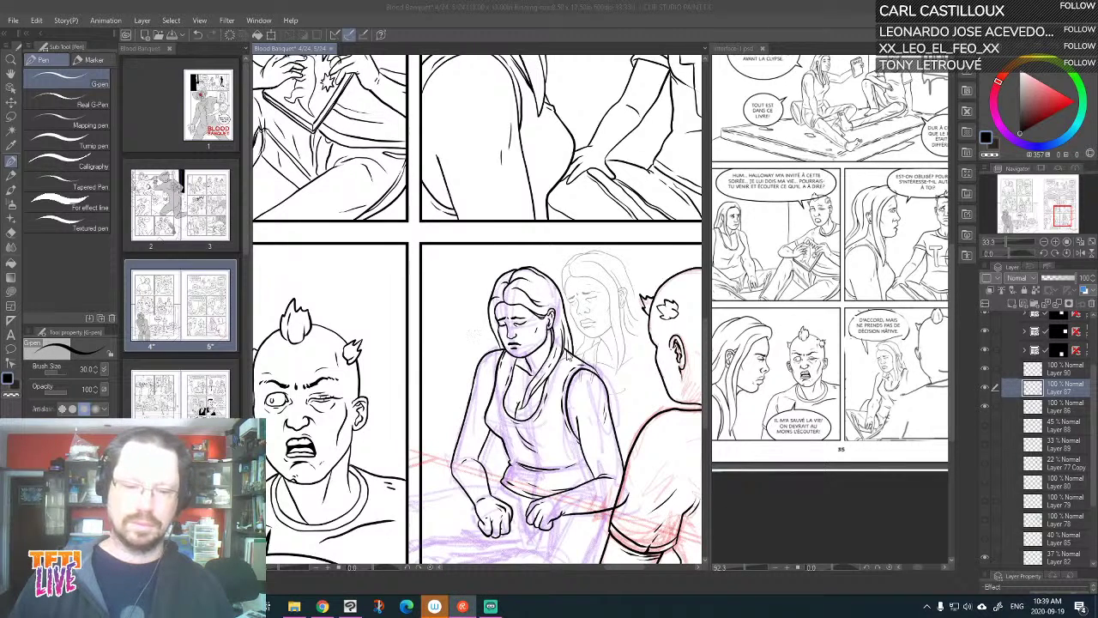
{"action": "left_click", "coordinate": [566, 361]}
{"action": "left_click_drag", "start_coordinate": [566, 361], "coordinate": [470, 288]}
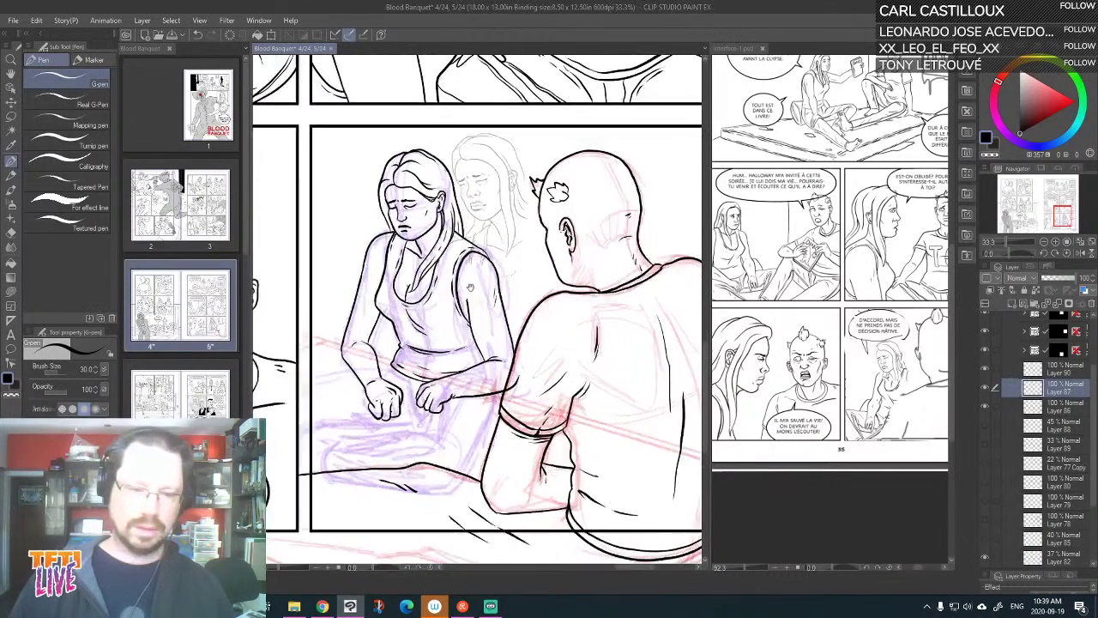
{"action": "left_click", "coordinate": [984, 389]}
{"action": "left_click", "coordinate": [984, 388]}
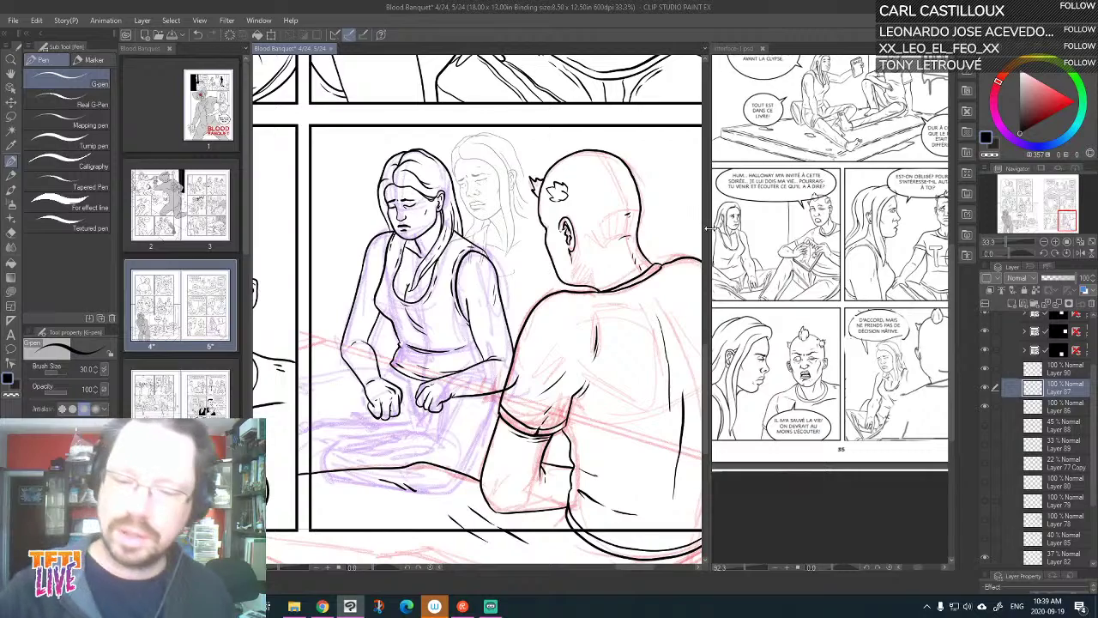
{"action": "left_click_drag", "start_coordinate": [708, 227], "coordinate": [771, 225]}
{"action": "left_click_drag", "start_coordinate": [589, 317], "coordinate": [655, 268]}
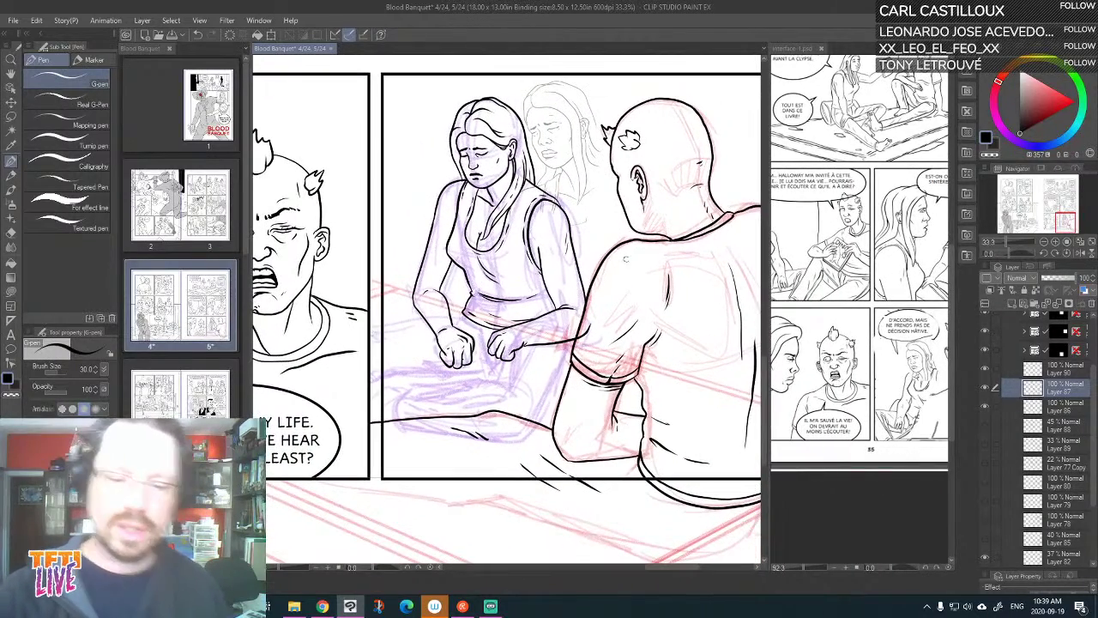
Ink the upper contour of the seated woman's front folded leg on Layer 87, undoing the unwanted strokes
{"action": "key", "text": "minus"}
{"action": "key", "text": "minus"}
{"action": "key", "text": "minus"}
{"action": "key", "text": "minus"}
{"action": "key", "text": "minus"}
{"action": "key", "text": "minus"}
{"action": "key", "text": "minus"}
{"action": "key", "text": "minus"}
{"action": "key", "text": "minus"}
{"action": "key", "text": "minus"}
{"action": "key", "text": "minus"}
{"action": "key", "text": "minus"}
{"action": "key", "text": "minus"}
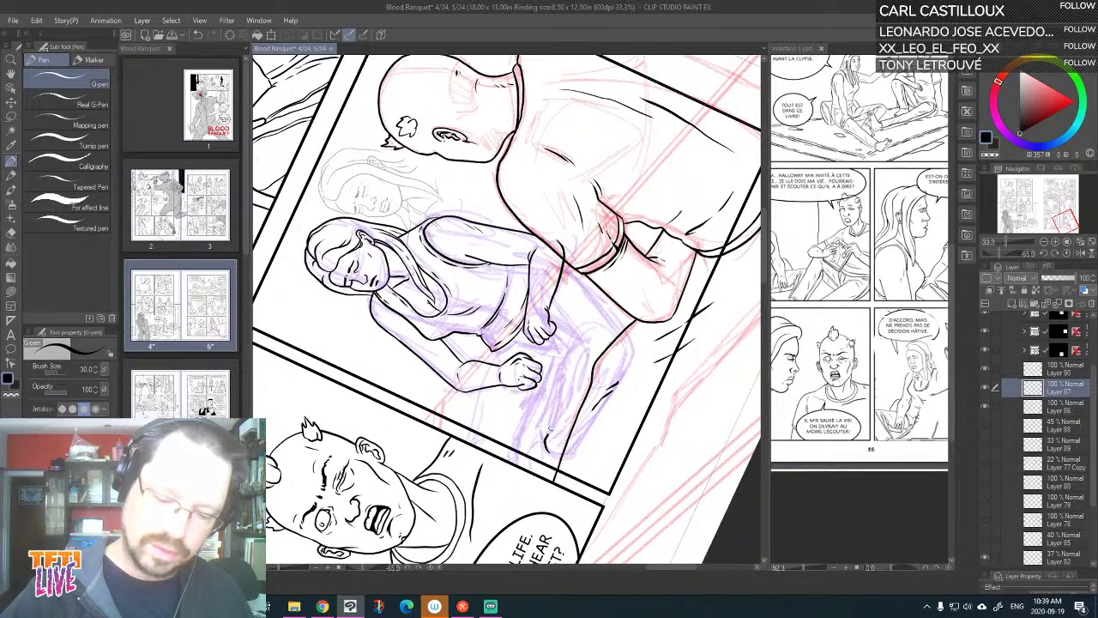
{"action": "mouse_move", "coordinate": [546, 437]}
{"action": "left_mouse_down"}
{"action": "mouse_move", "coordinate": [559, 368]}
{"action": "mouse_move", "coordinate": [591, 331]}
{"action": "left_mouse_up"}
{"action": "key", "text": "ctrl+z"}
{"action": "key", "text": "ctrl+z"}
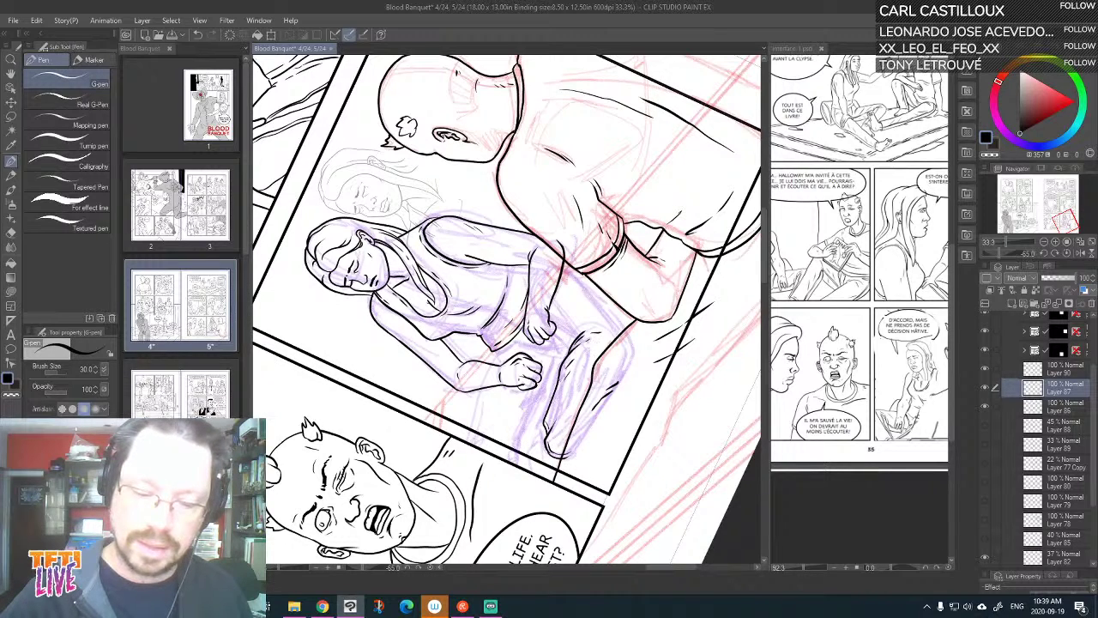
Ink the contour of the leg behind it from the panel's left border to her lap, undoing and redrawing the stroke
{"action": "left_click_drag", "start_coordinate": [515, 469], "coordinate": [565, 347]}
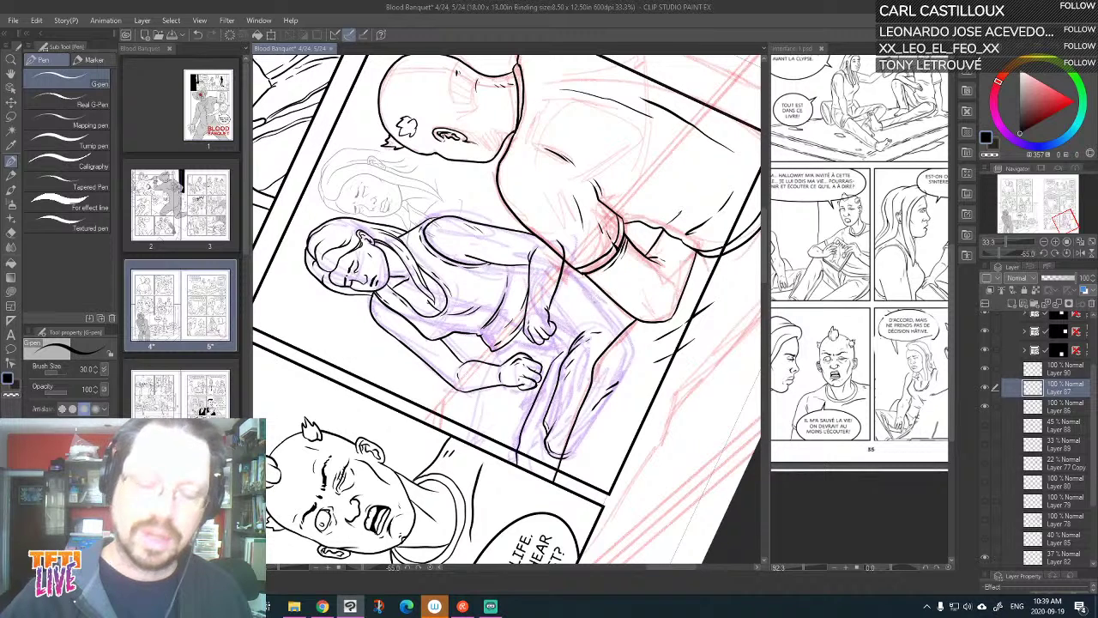
{"action": "key", "text": "ctrl+z"}
{"action": "mouse_move", "coordinate": [518, 472]}
{"action": "left_mouse_down"}
{"action": "mouse_move", "coordinate": [533, 403]}
{"action": "mouse_move", "coordinate": [564, 355]}
{"action": "left_mouse_up"}
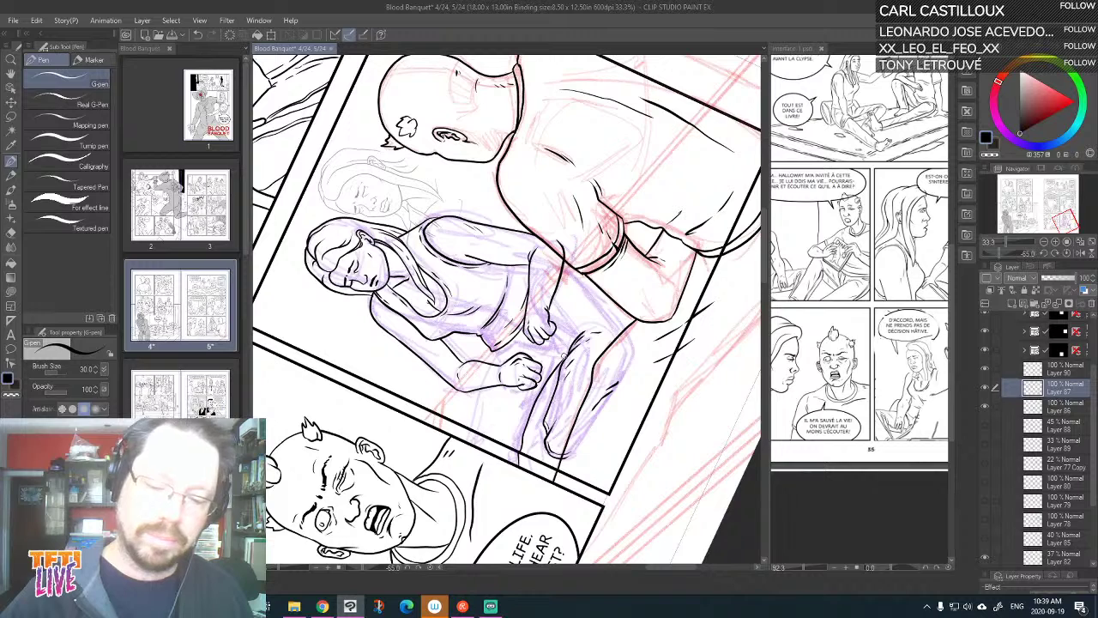
{"action": "key", "text": "ctrl+z"}
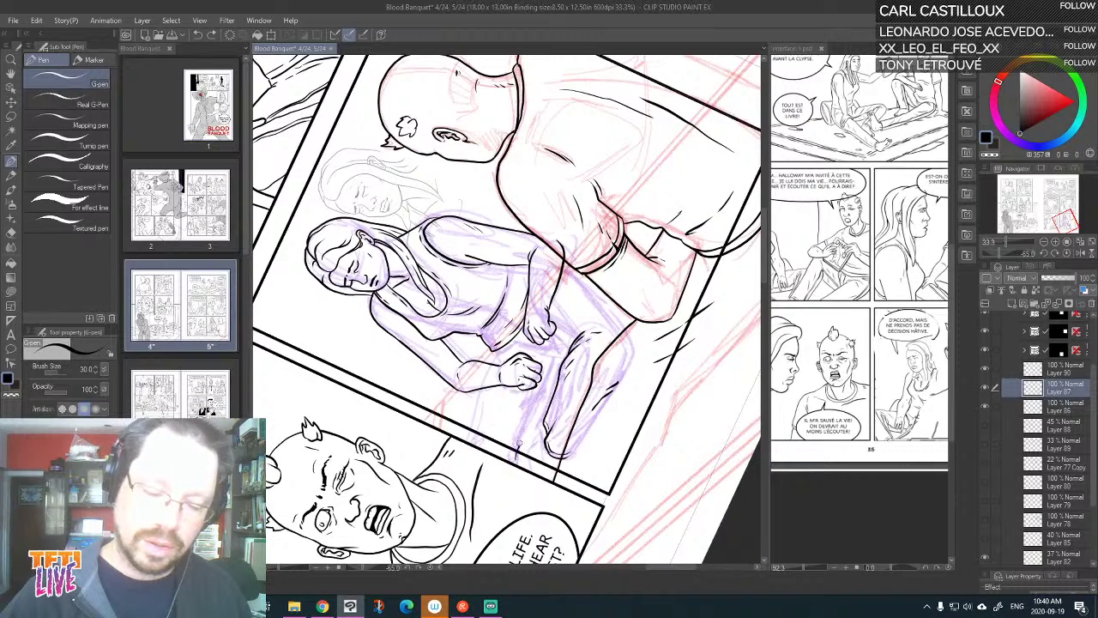
{"action": "left_click_drag", "start_coordinate": [518, 444], "coordinate": [570, 345]}
Try a short ink line just below the seated woman's hands and undo the unwanted stroke
{"action": "key", "text": "asciicircum"}
{"action": "key", "text": "asciicircum"}
{"action": "key", "text": "asciicircum"}
{"action": "key", "text": "asciicircum"}
{"action": "key", "text": "asciicircum"}
{"action": "key", "text": "asciicircum"}
{"action": "key", "text": "asciicircum"}
{"action": "key", "text": "asciicircum"}
{"action": "key", "text": "asciicircum"}
{"action": "key", "text": "asciicircum"}
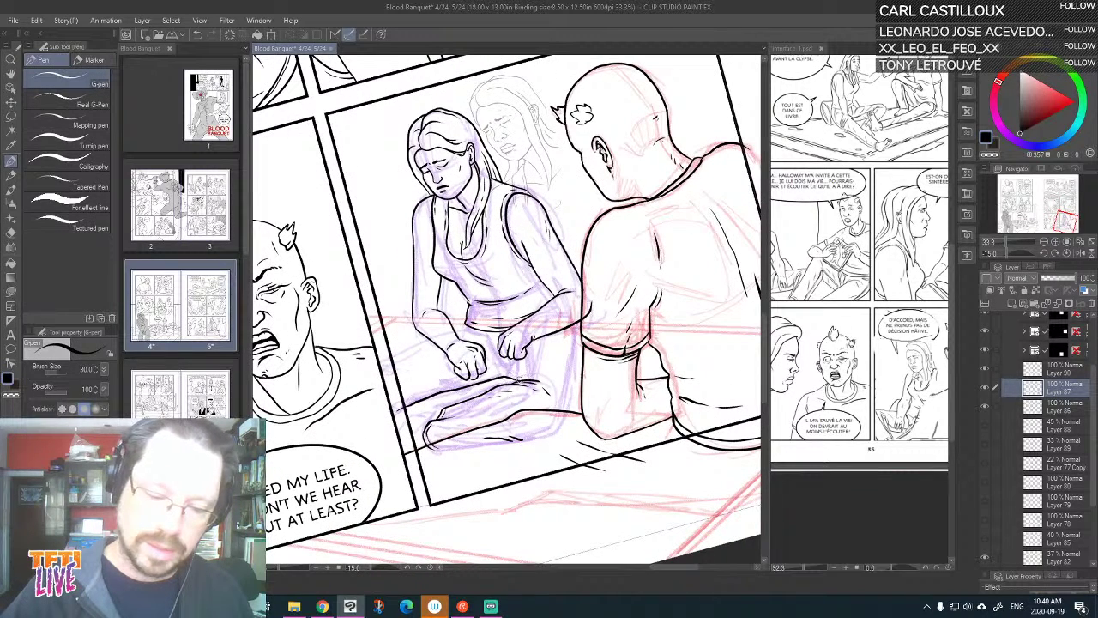
{"action": "left_click_drag", "start_coordinate": [519, 379], "coordinate": [521, 359]}
{"action": "key", "text": "ctrl+z"}
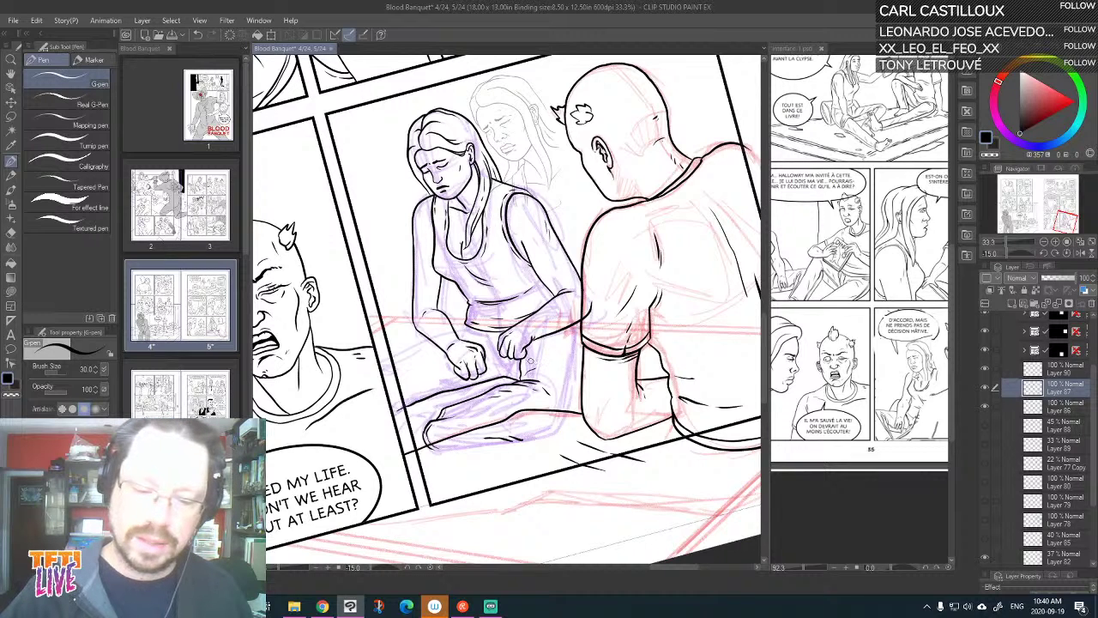
Ink the line behind the woman's forearm running from the panel's left border toward her wrist
{"action": "left_click_drag", "start_coordinate": [542, 357], "coordinate": [672, 292]}
{"action": "key", "text": "minus"}
{"action": "key", "text": "minus"}
{"action": "key", "text": "minus"}
{"action": "key", "text": "minus"}
{"action": "key", "text": "minus"}
{"action": "key", "text": "minus"}
{"action": "key", "text": "minus"}
{"action": "key", "text": "minus"}
{"action": "key", "text": "minus"}
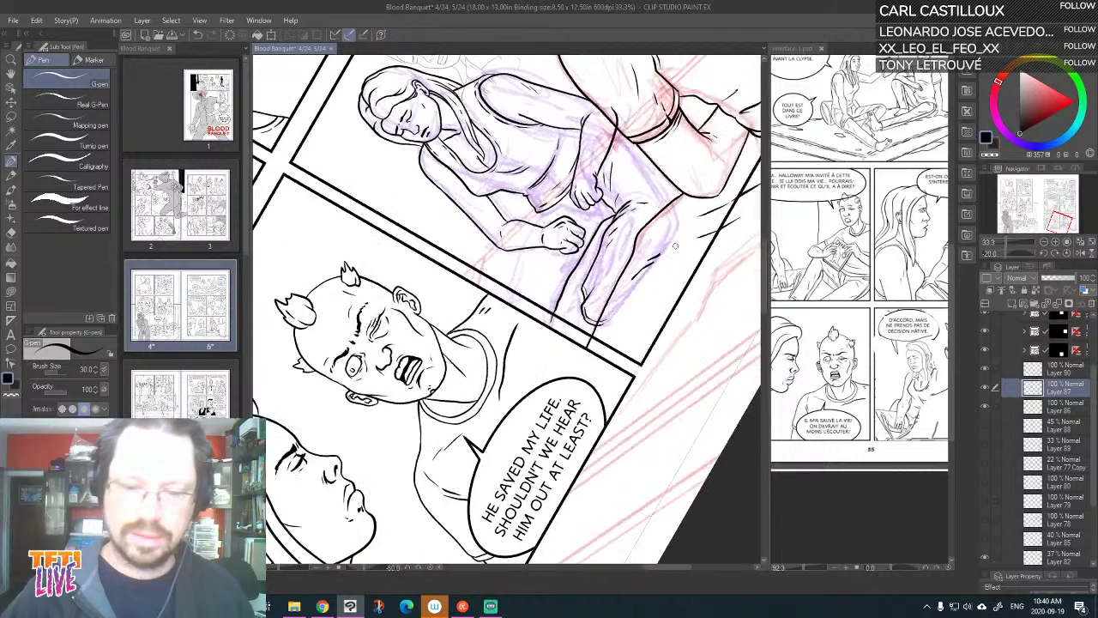
{"action": "left_click_drag", "start_coordinate": [543, 285], "coordinate": [591, 354]}
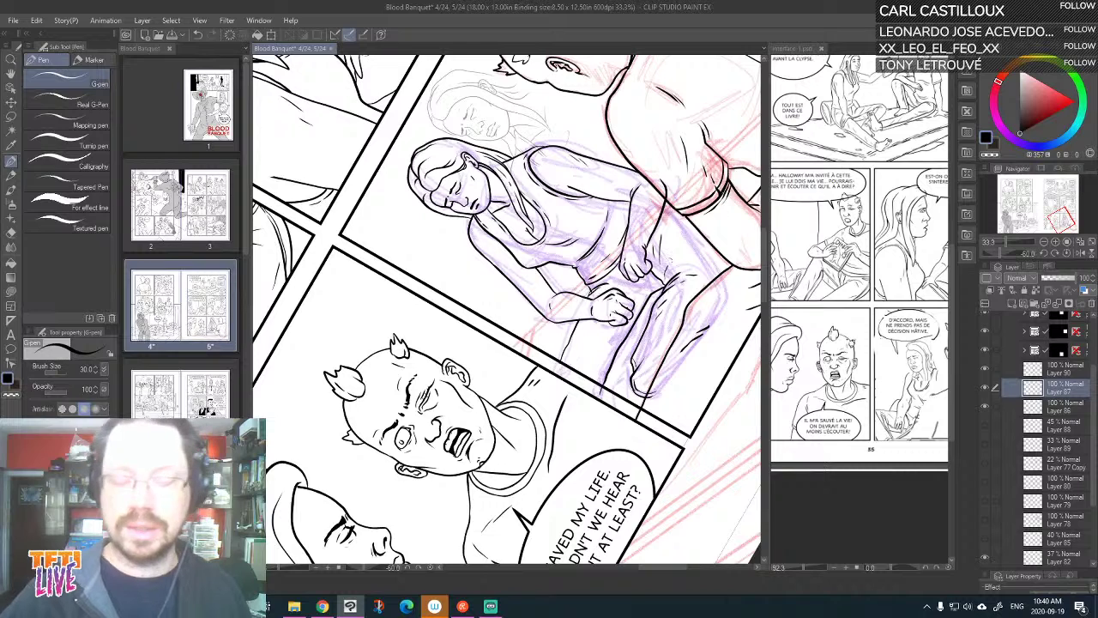
Ink small crease lines in the woman's lap between her two hands
{"action": "key", "text": "asciicircum"}
{"action": "key", "text": "asciicircum"}
{"action": "key", "text": "asciicircum"}
{"action": "key", "text": "asciicircum"}
{"action": "key", "text": "asciicircum"}
{"action": "key", "text": "asciicircum"}
{"action": "key", "text": "asciicircum"}
{"action": "key", "text": "asciicircum"}
{"action": "key", "text": "asciicircum"}
{"action": "key", "text": "asciicircum"}
{"action": "key", "text": "asciicircum"}
{"action": "key", "text": "asciicircum"}
{"action": "key", "text": "asciicircum"}
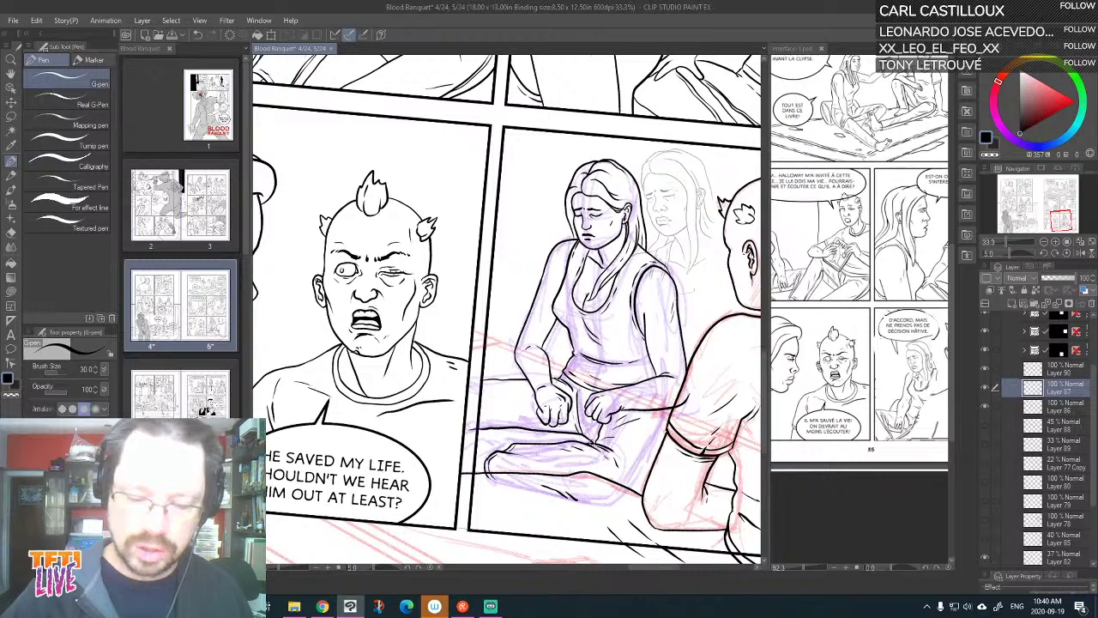
{"action": "mouse_move", "coordinate": [592, 428]}
{"action": "left_mouse_down"}
{"action": "mouse_move", "coordinate": [582, 417]}
{"action": "mouse_move", "coordinate": [585, 426]}
{"action": "left_mouse_up"}
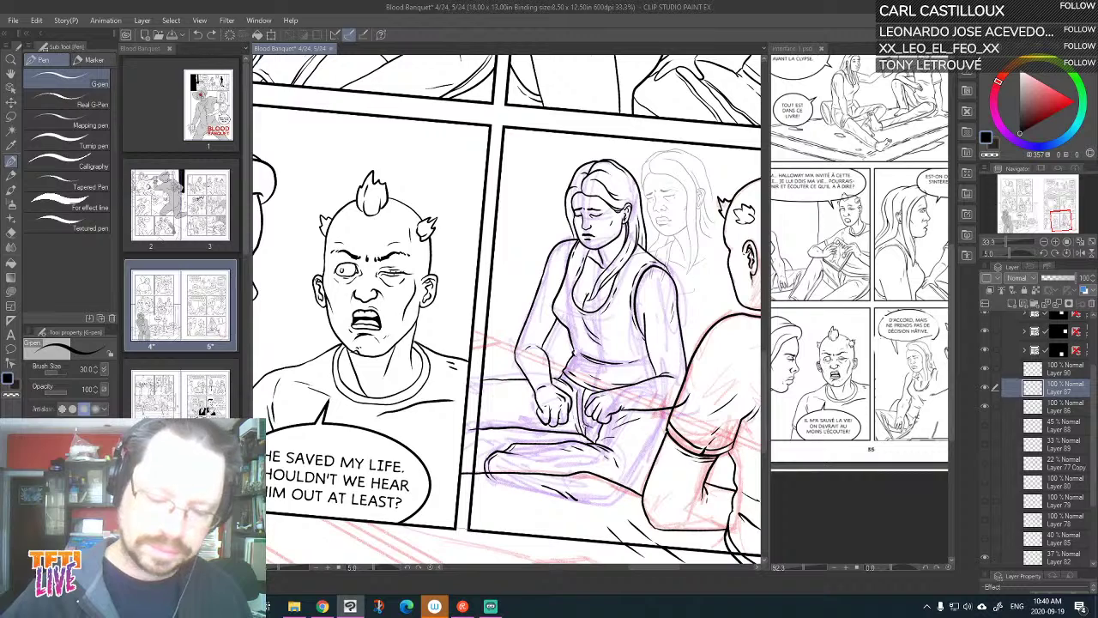
{"action": "mouse_move", "coordinate": [586, 424]}
{"action": "left_mouse_down"}
{"action": "mouse_move", "coordinate": [591, 440]}
{"action": "mouse_move", "coordinate": [589, 430]}
{"action": "left_mouse_up"}
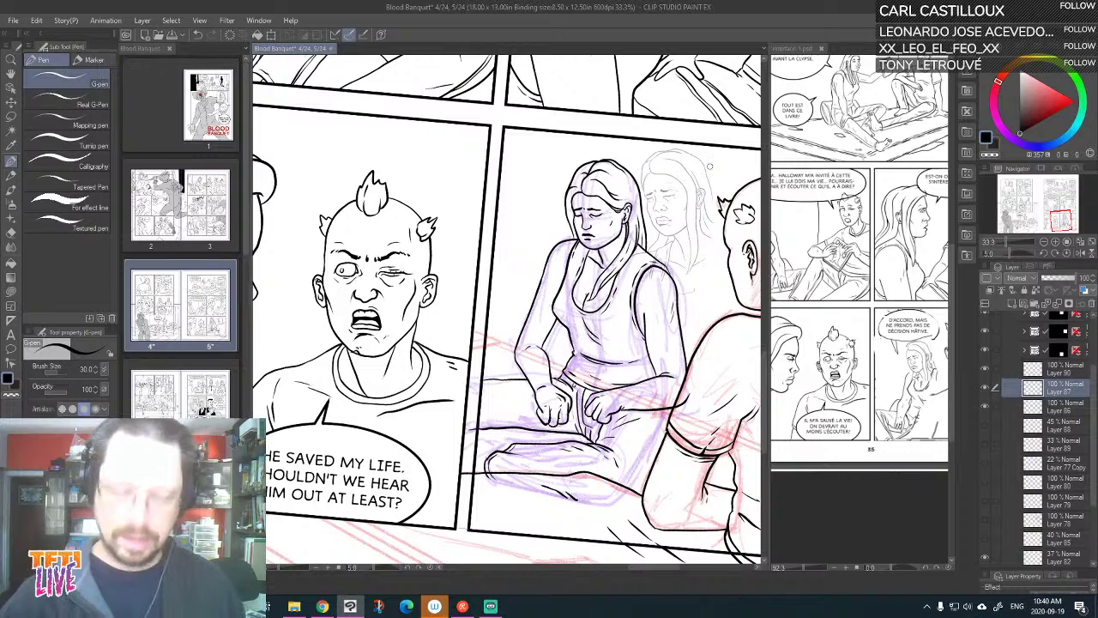
Ink two more contour lines around the woman's crossed legs near the panel's left border
{"action": "key", "text": "minus"}
{"action": "key", "text": "minus"}
{"action": "key", "text": "minus"}
{"action": "key", "text": "minus"}
{"action": "key", "text": "minus"}
{"action": "key", "text": "minus"}
{"action": "key", "text": "minus"}
{"action": "key", "text": "minus"}
{"action": "key", "text": "minus"}
{"action": "key", "text": "minus"}
{"action": "key", "text": "minus"}
{"action": "key", "text": "minus"}
{"action": "key", "text": "minus"}
{"action": "key", "text": "minus"}
{"action": "key", "text": "minus"}
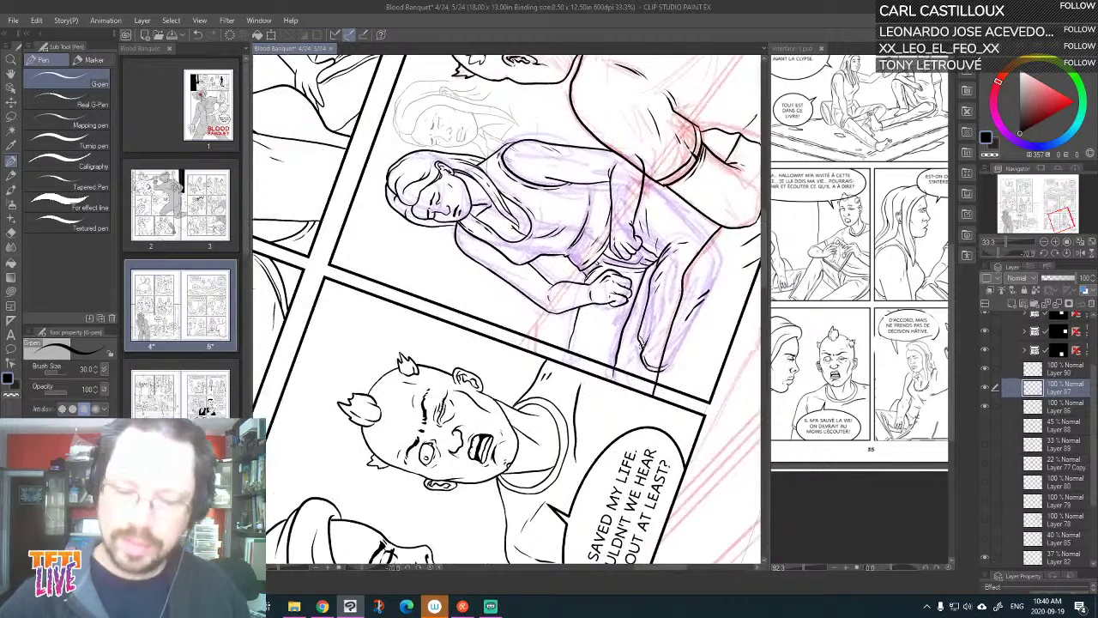
{"action": "mouse_move", "coordinate": [640, 345]}
{"action": "left_mouse_down"}
{"action": "mouse_move", "coordinate": [627, 365]}
{"action": "mouse_move", "coordinate": [650, 400]}
{"action": "left_mouse_up"}
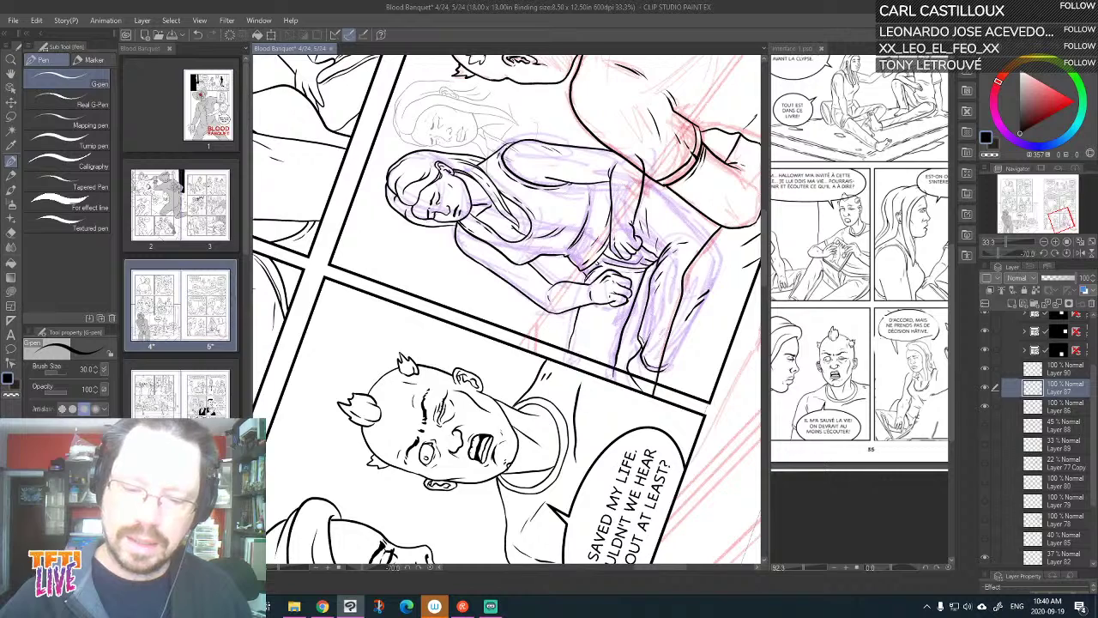
{"action": "left_click_drag", "start_coordinate": [604, 376], "coordinate": [621, 304]}
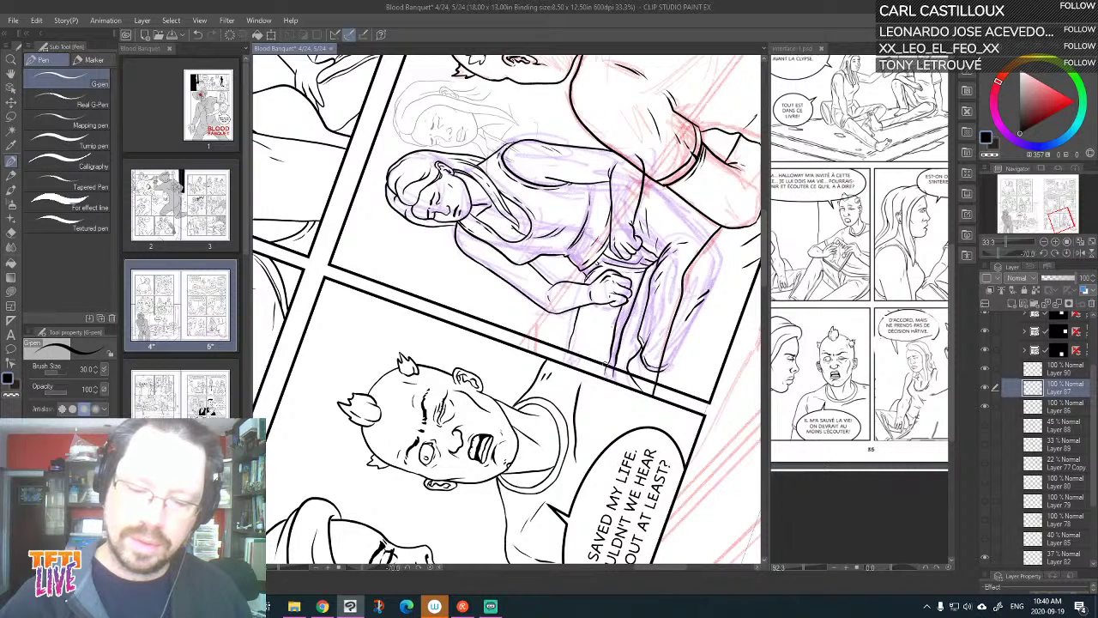
Ink more contour and fold lines along the seated woman's crossed legs, from the lower leg up toward her hands
{"action": "left_click_drag", "start_coordinate": [608, 361], "coordinate": [616, 306]}
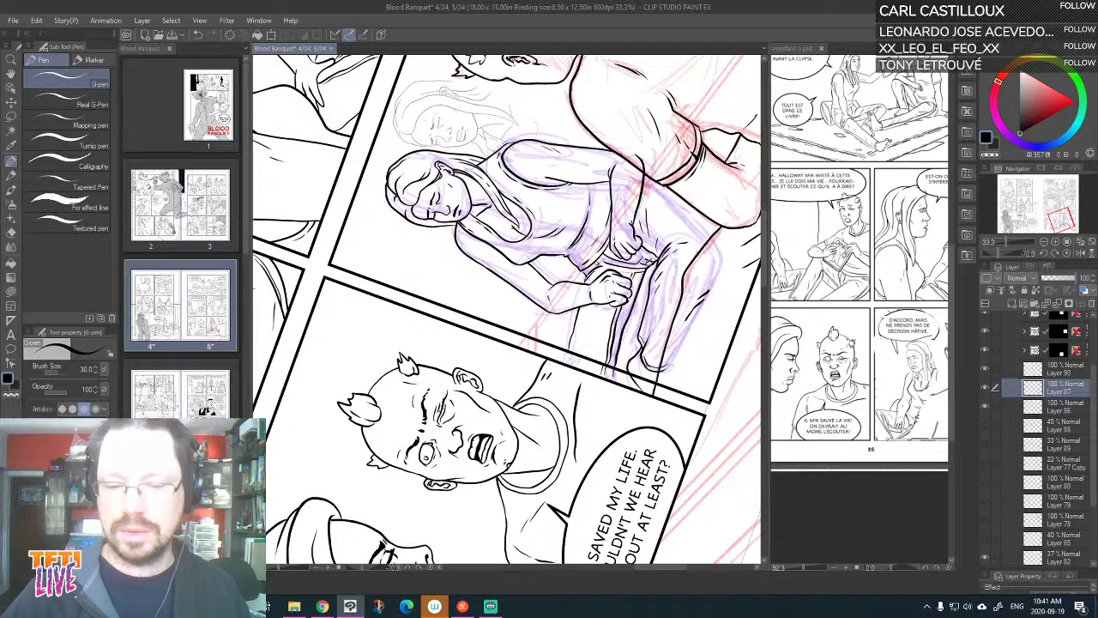
{"action": "left_click_drag", "start_coordinate": [669, 241], "coordinate": [671, 319]}
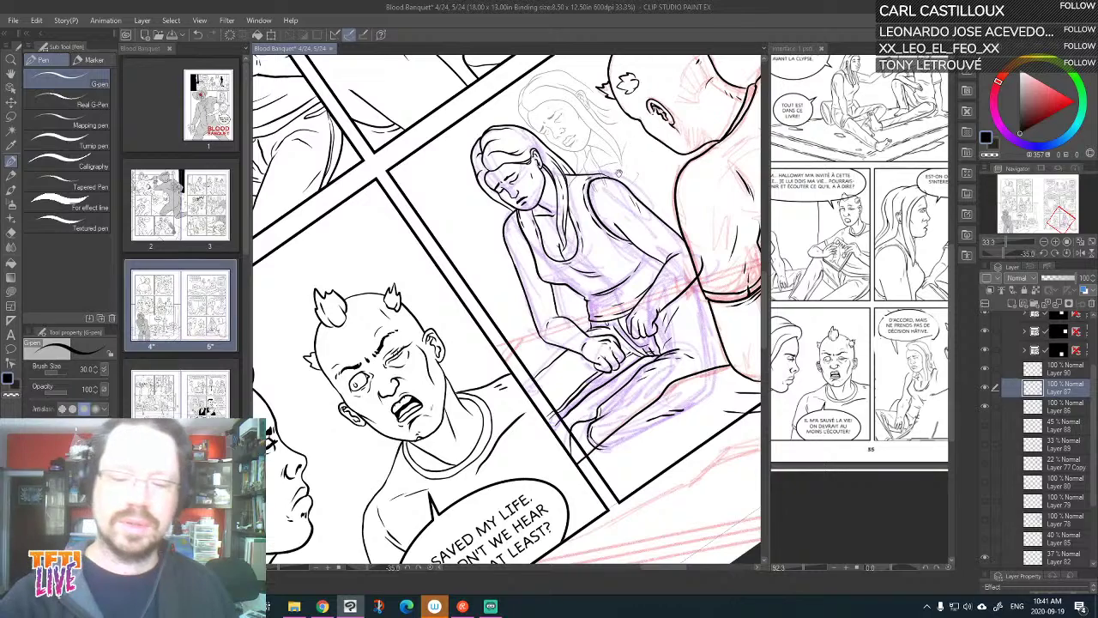
{"action": "left_click_drag", "start_coordinate": [597, 313], "coordinate": [552, 284]}
{"action": "key", "text": "minus"}
{"action": "key", "text": "minus"}
{"action": "key", "text": "minus"}
{"action": "key", "text": "minus"}
{"action": "key", "text": "minus"}
{"action": "key", "text": "minus"}
{"action": "key", "text": "minus"}
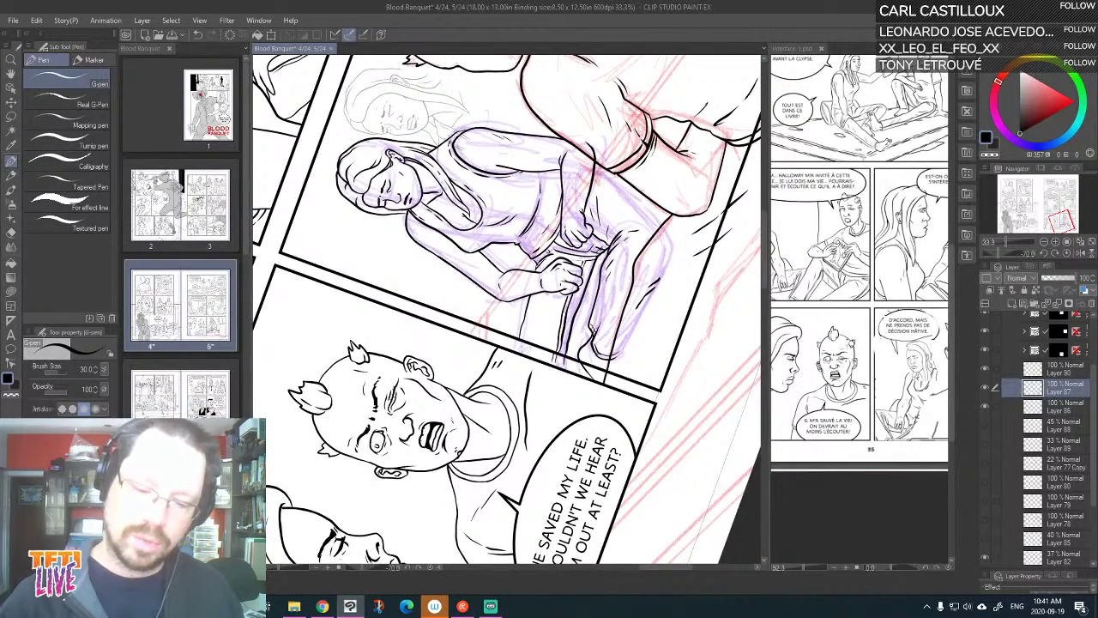
{"action": "left_click_drag", "start_coordinate": [598, 319], "coordinate": [608, 273]}
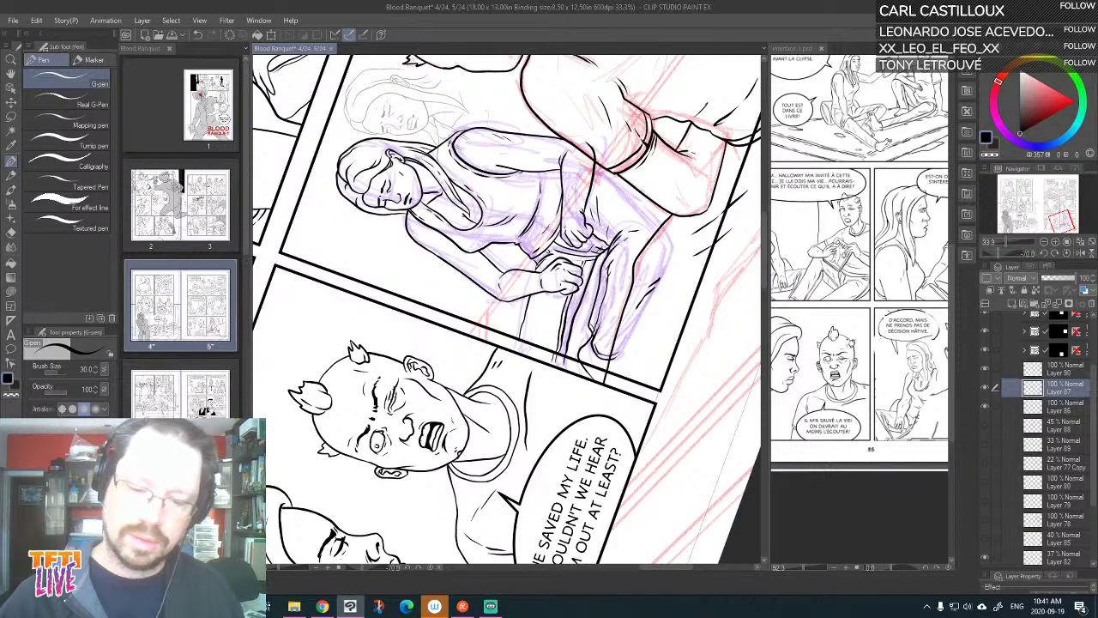
{"action": "left_click_drag", "start_coordinate": [603, 307], "coordinate": [619, 240]}
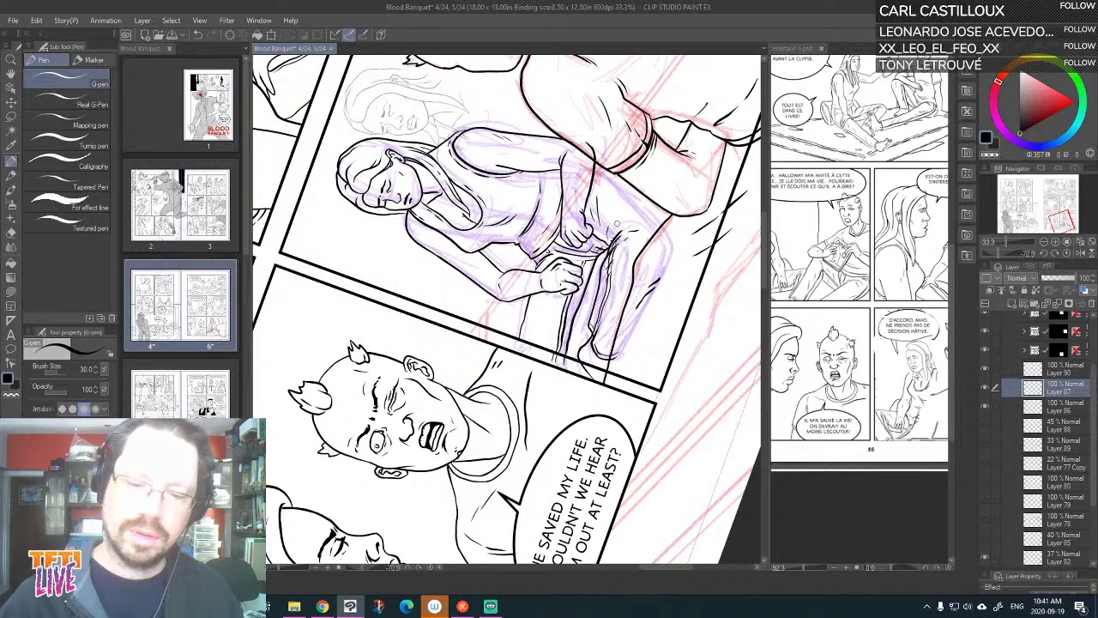
Try a short ink fold line on the seated woman's legs and undo the stroke
{"action": "key", "text": "asciicircum"}
{"action": "key", "text": "asciicircum"}
{"action": "key", "text": "asciicircum"}
{"action": "key", "text": "asciicircum"}
{"action": "left_click_drag", "start_coordinate": [633, 289], "coordinate": [644, 277]}
{"action": "key", "text": "ctrl+z"}
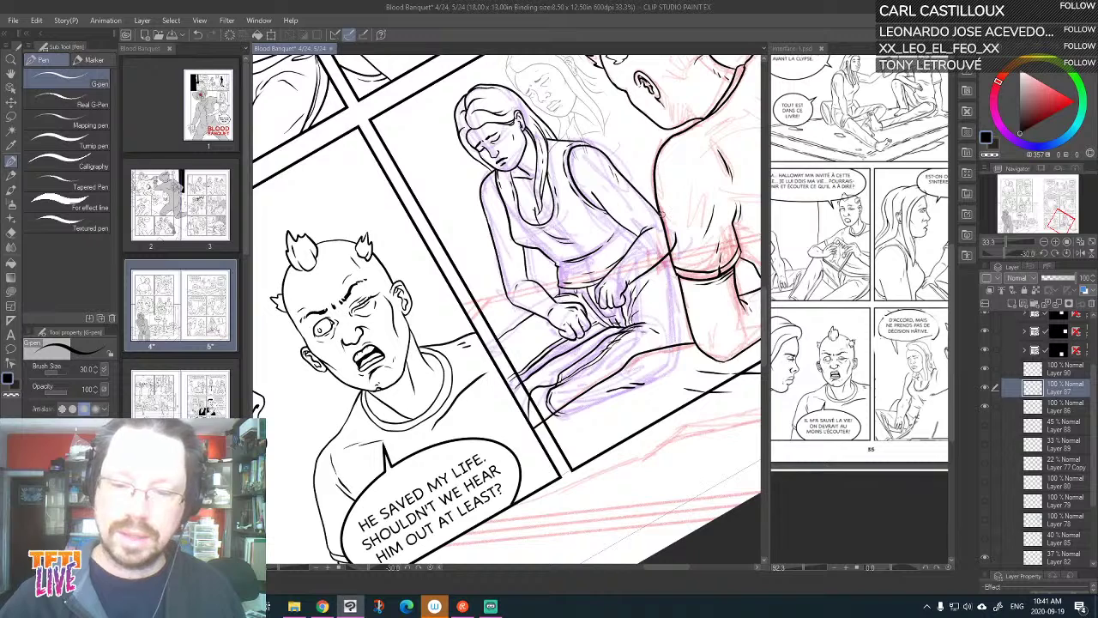
Check the inked figures of the last panel at several zoom levels and canvas rotations
{"action": "scroll", "coordinate": [663, 210], "scroll_direction": "down", "scroll_amount": 1}
{"action": "scroll", "coordinate": [663, 210], "scroll_direction": "up", "scroll_amount": 2}
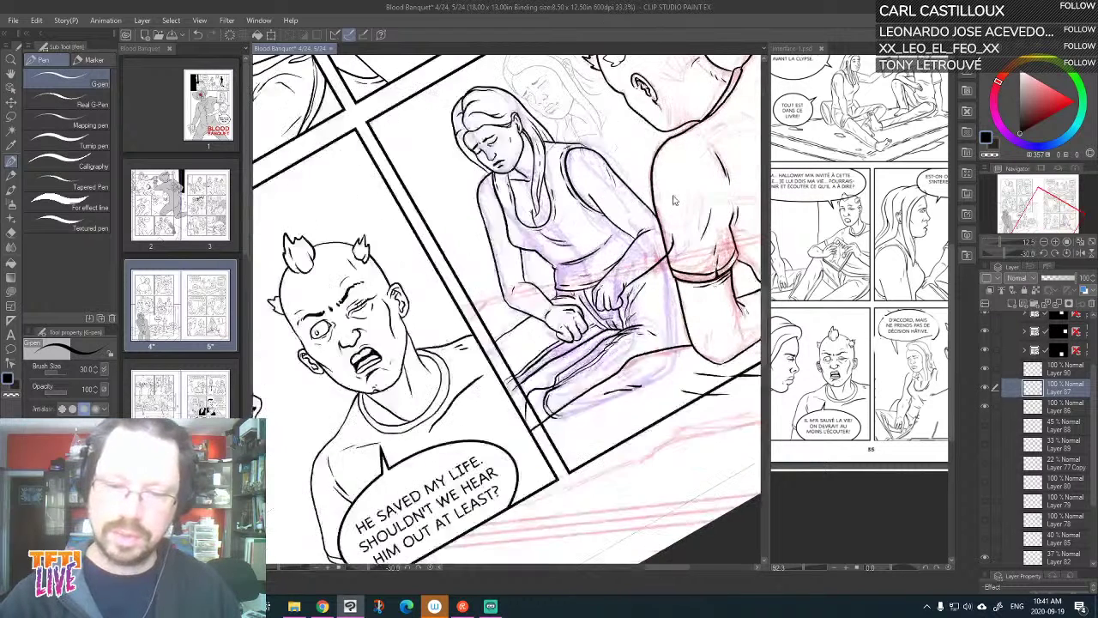
{"action": "scroll", "coordinate": [663, 210], "scroll_direction": "up", "scroll_amount": 1}
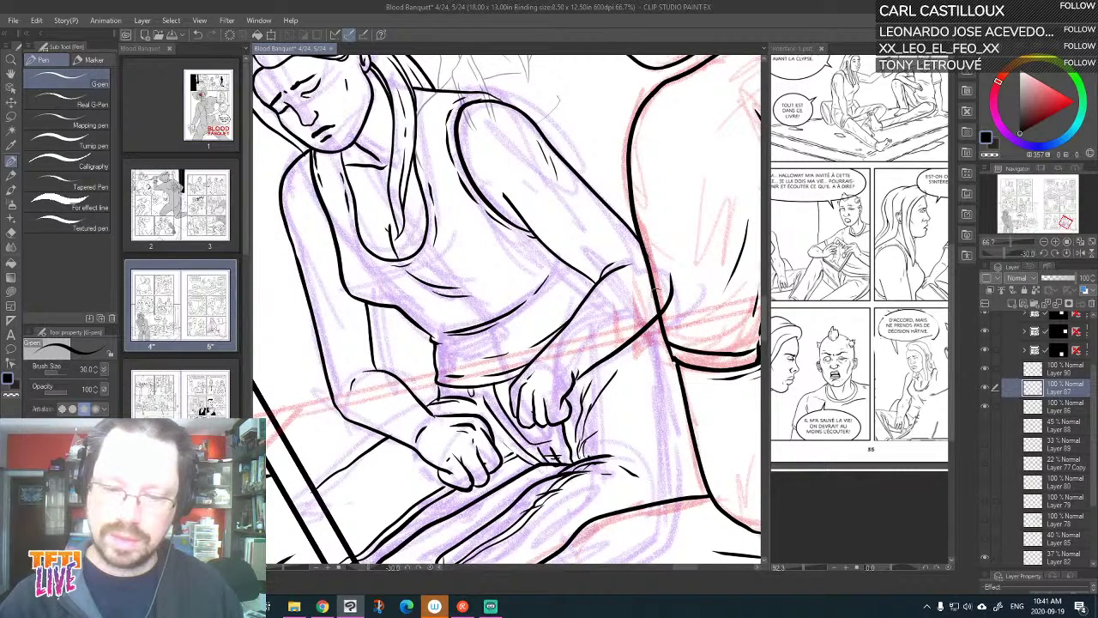
{"action": "scroll", "coordinate": [659, 327], "scroll_direction": "down", "scroll_amount": 3}
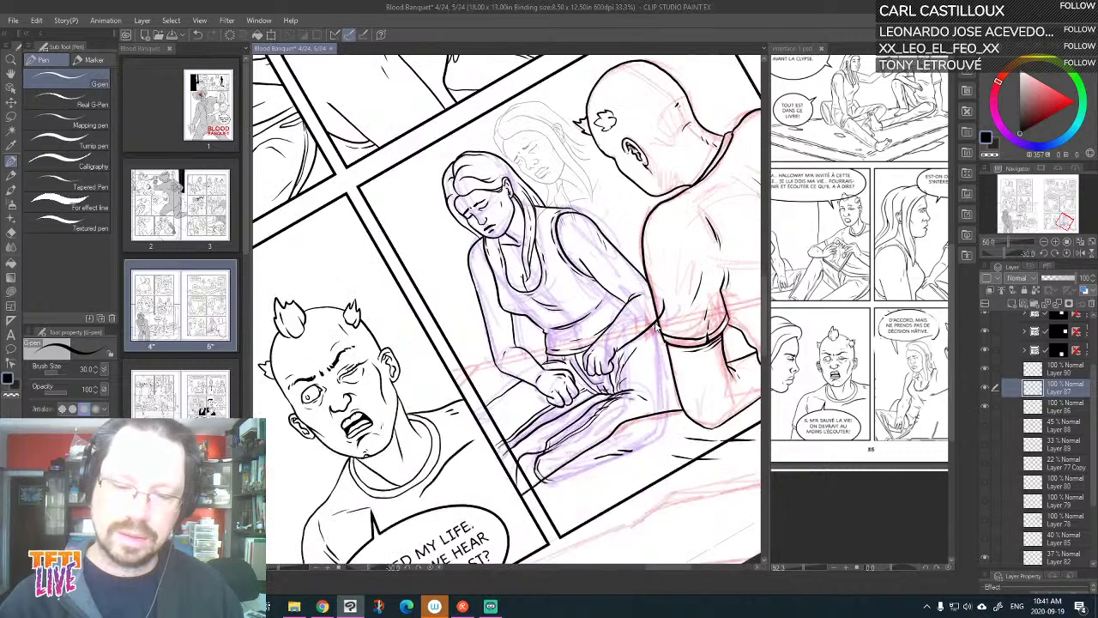
{"action": "left_click_drag", "start_coordinate": [661, 335], "coordinate": [646, 277]}
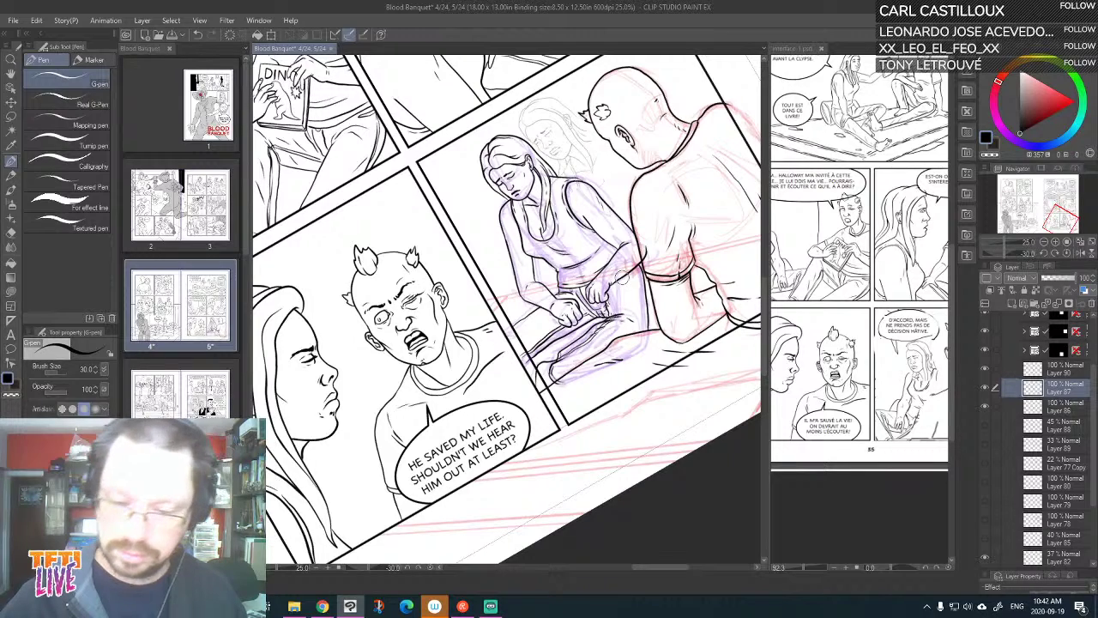
{"action": "mouse_move", "coordinate": [625, 454]}
{"action": "left_mouse_down"}
{"action": "mouse_move", "coordinate": [677, 388]}
{"action": "mouse_move", "coordinate": [629, 168]}
{"action": "mouse_move", "coordinate": [602, 151]}
{"action": "left_mouse_up"}
{"action": "left_click_drag", "start_coordinate": [471, 190], "coordinate": [560, 261]}
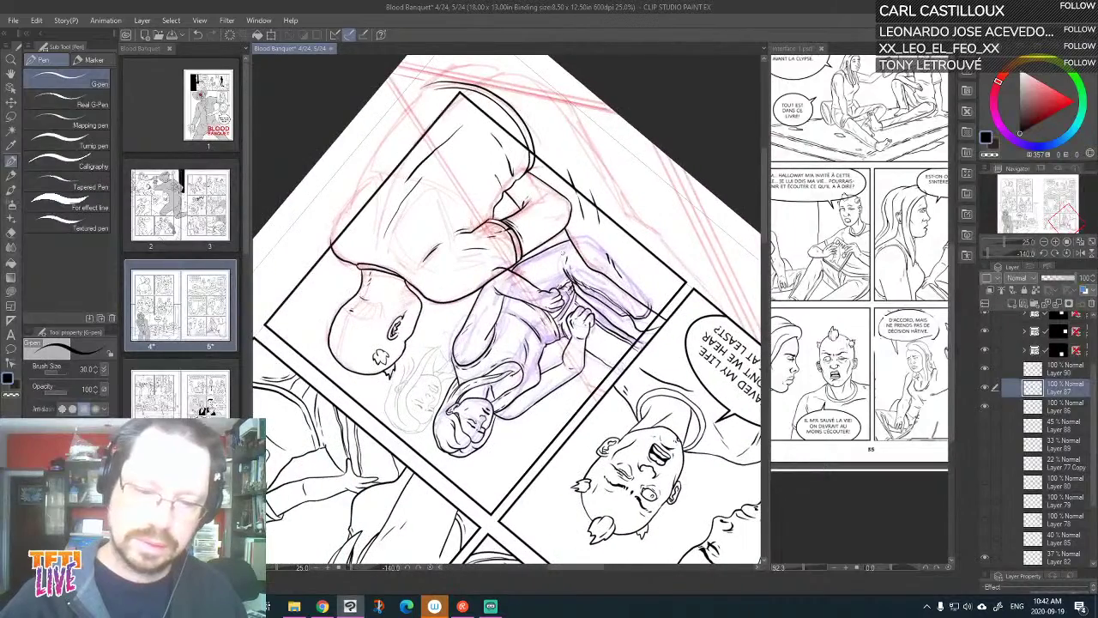
{"action": "mouse_move", "coordinate": [436, 275]}
{"action": "left_mouse_down"}
{"action": "mouse_move", "coordinate": [455, 251]}
{"action": "mouse_move", "coordinate": [552, 246]}
{"action": "left_mouse_up"}
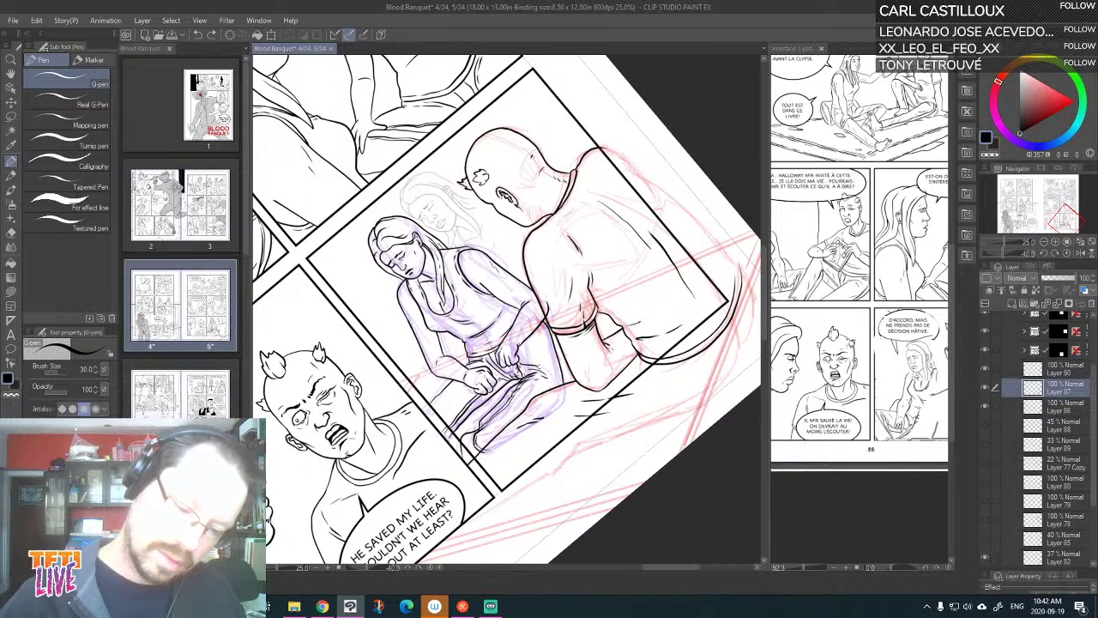
{"action": "left_click_drag", "start_coordinate": [634, 329], "coordinate": [654, 250]}
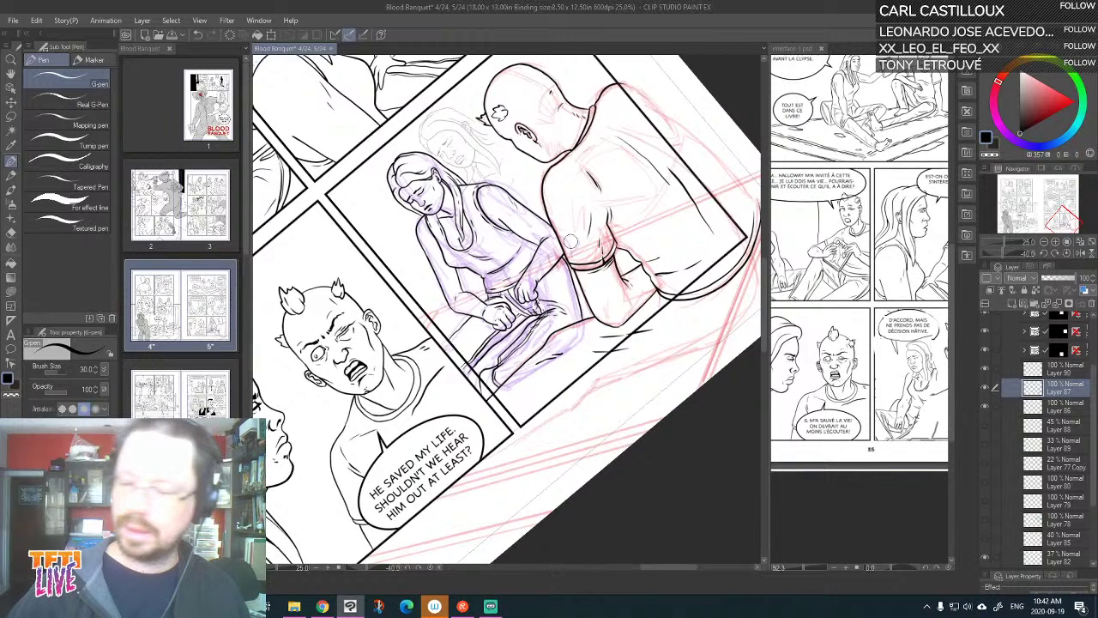
Toggle the visibility of Layers 82, 86, 90 and 87 off and on to check what each one contains
{"action": "left_click", "coordinate": [985, 557]}
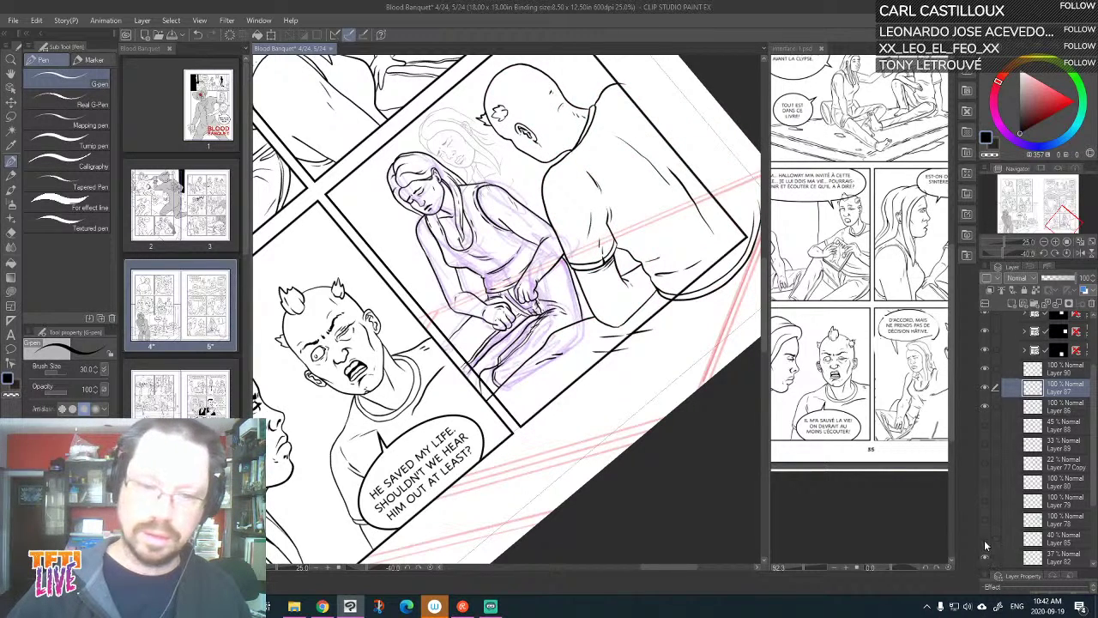
{"action": "left_click", "coordinate": [985, 549]}
{"action": "left_click", "coordinate": [985, 405]}
{"action": "left_click", "coordinate": [984, 406]}
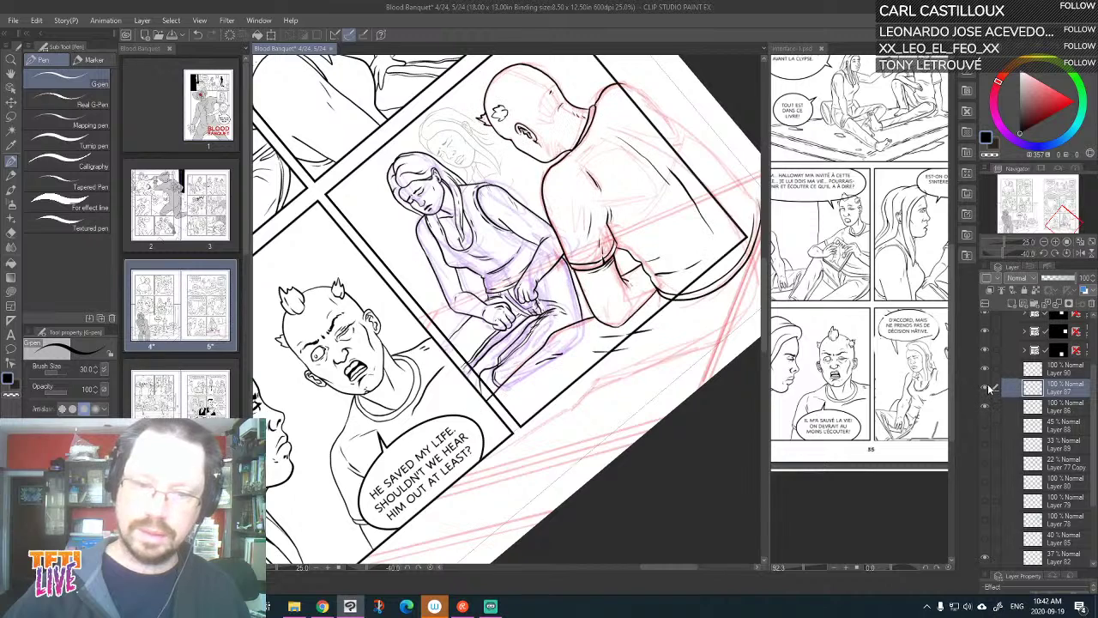
{"action": "left_click", "coordinate": [986, 370]}
{"action": "left_click", "coordinate": [986, 369]}
{"action": "left_click", "coordinate": [985, 387]}
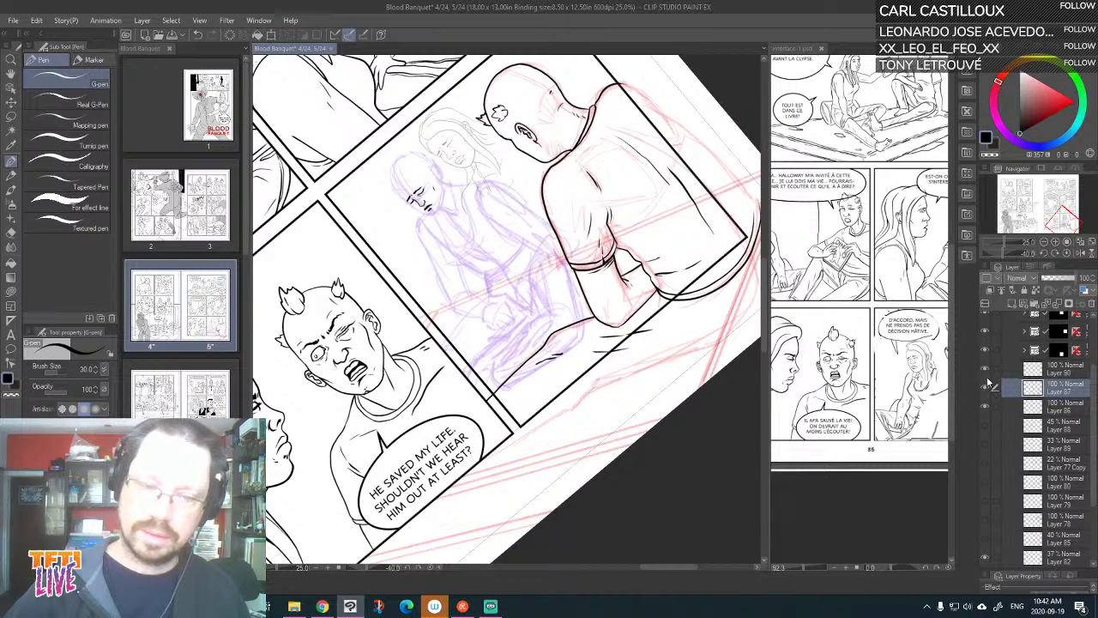
{"action": "left_click", "coordinate": [985, 387]}
Move the last panel's drawing layers, from Layer 90 down to Layer 84, together into that panel's frame folder
{"action": "scroll", "coordinate": [1091, 391], "scroll_direction": "down", "scroll_amount": 2}
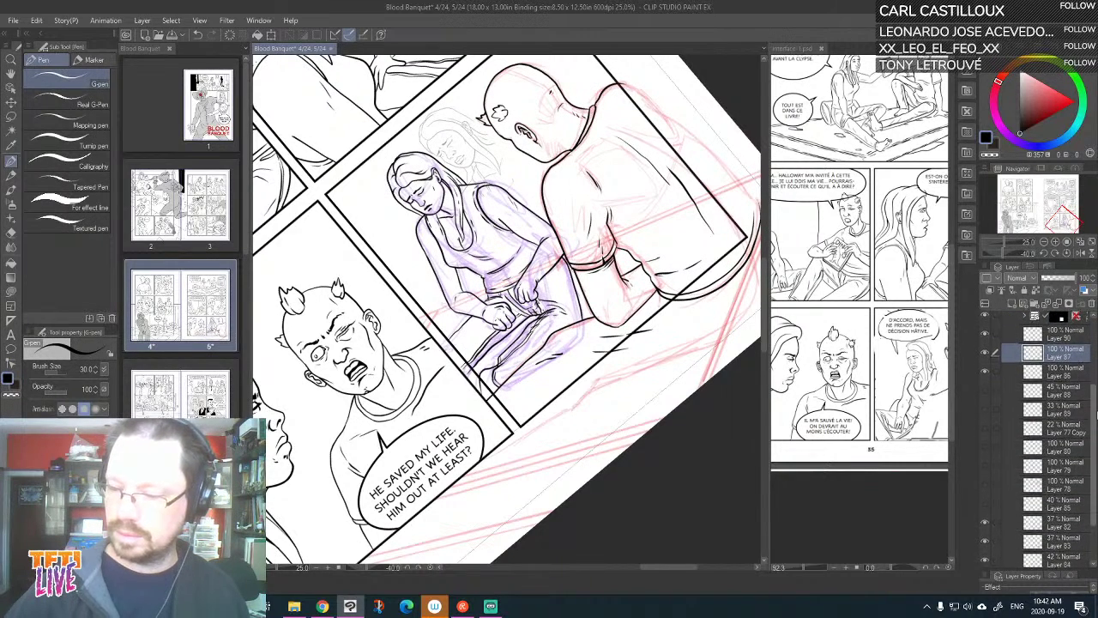
{"action": "scroll", "coordinate": [1073, 446], "scroll_direction": "down", "scroll_amount": 3}
{"action": "left_click", "coordinate": [1069, 502], "text": "shift"}
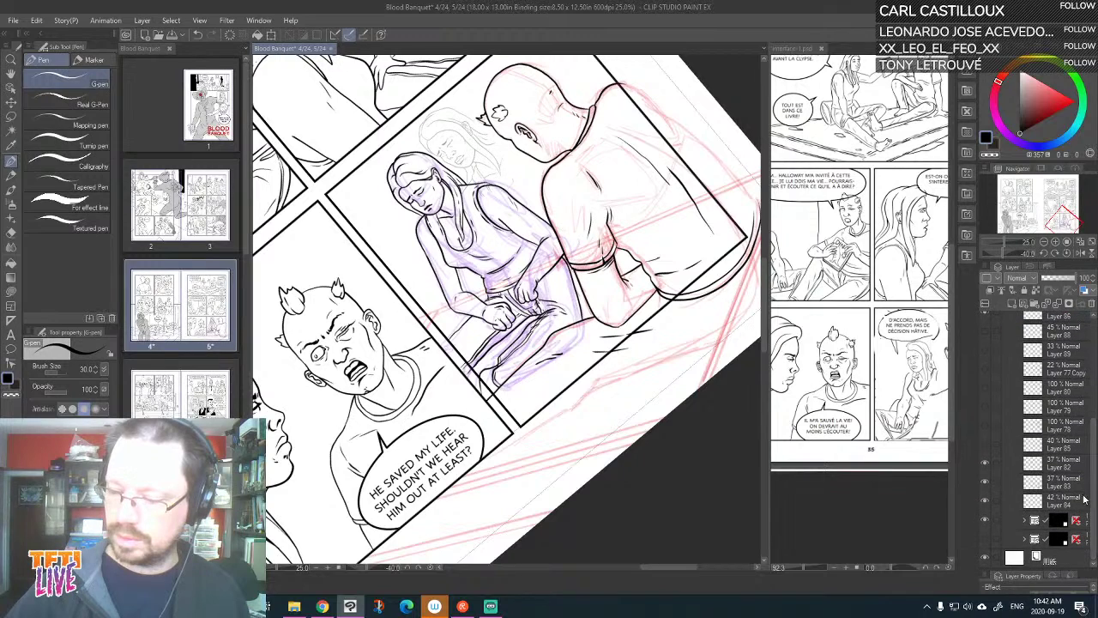
{"action": "left_click_drag", "start_coordinate": [1069, 503], "coordinate": [1070, 519]}
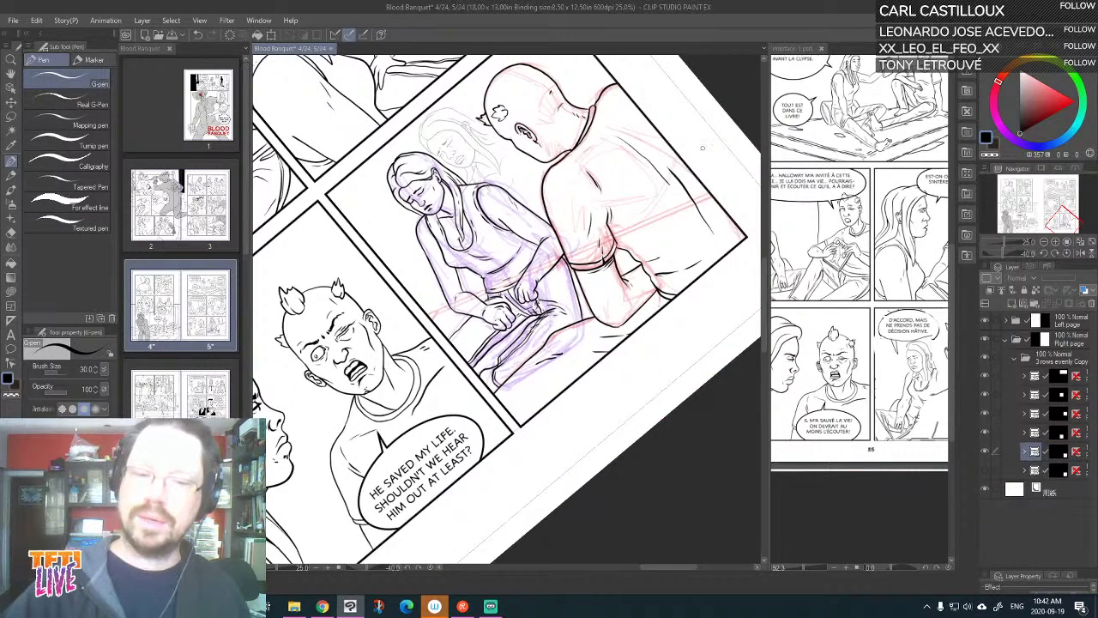
Expand the last panel's frame folder, hide its topmost 40% opacity layer and turn the canvas upright
{"action": "left_click", "coordinate": [1026, 452]}
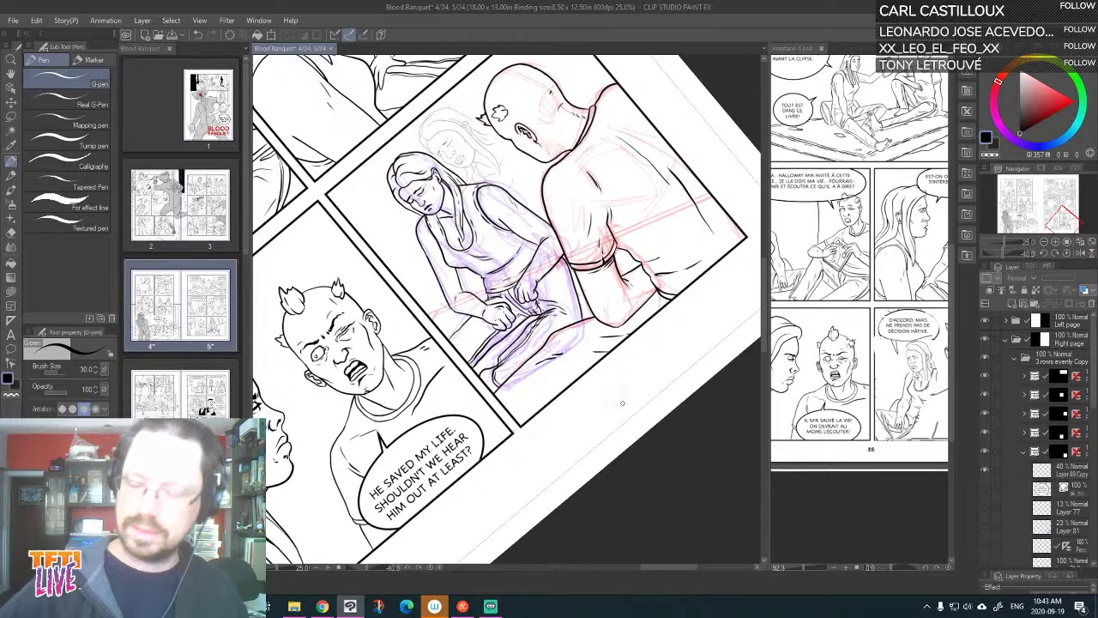
{"action": "left_click_drag", "start_coordinate": [1092, 404], "coordinate": [1064, 400]}
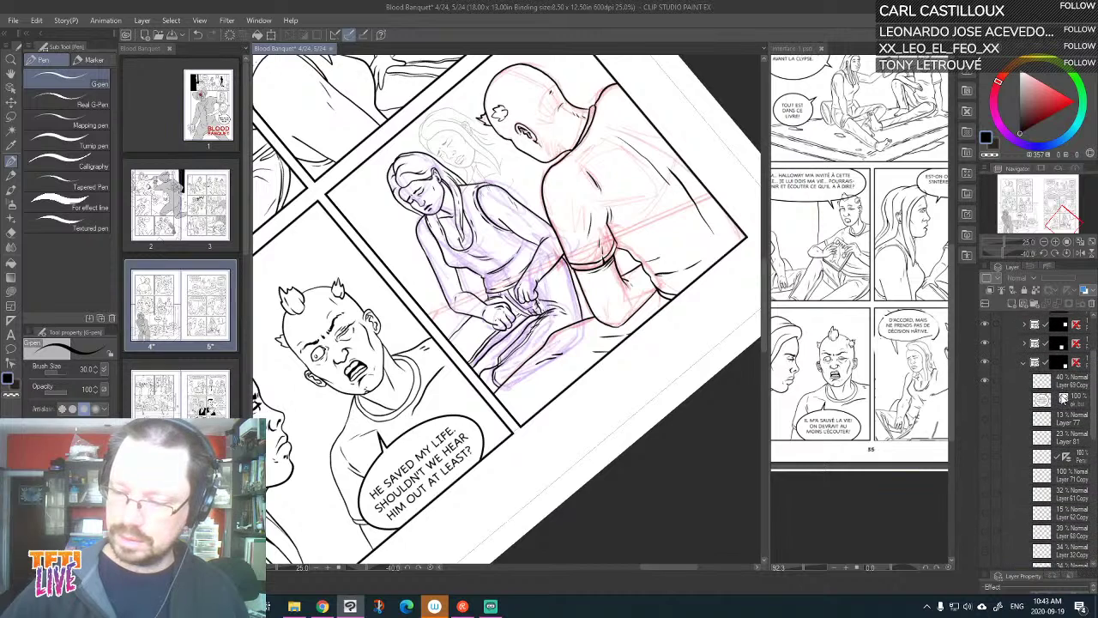
{"action": "left_click", "coordinate": [985, 381]}
{"action": "key", "text": "asciicircum"}
{"action": "key", "text": "asciicircum"}
{"action": "key", "text": "asciicircum"}
{"action": "key", "text": "asciicircum"}
{"action": "key", "text": "asciicircum"}
{"action": "key", "text": "asciicircum"}
{"action": "key", "text": "asciicircum"}
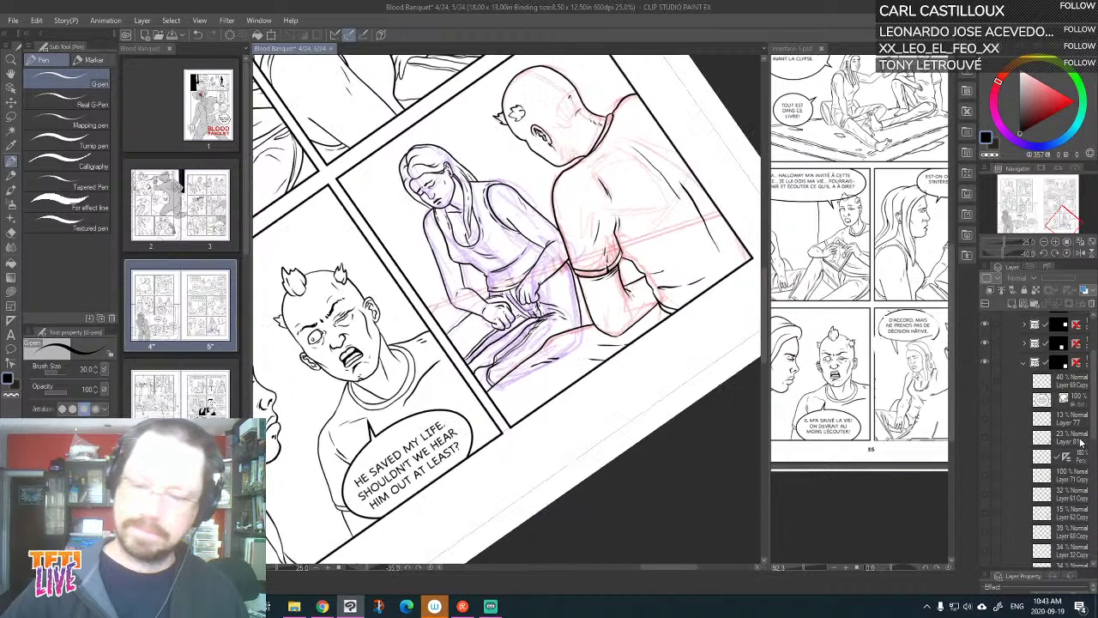
{"action": "key", "text": "asciicircum"}
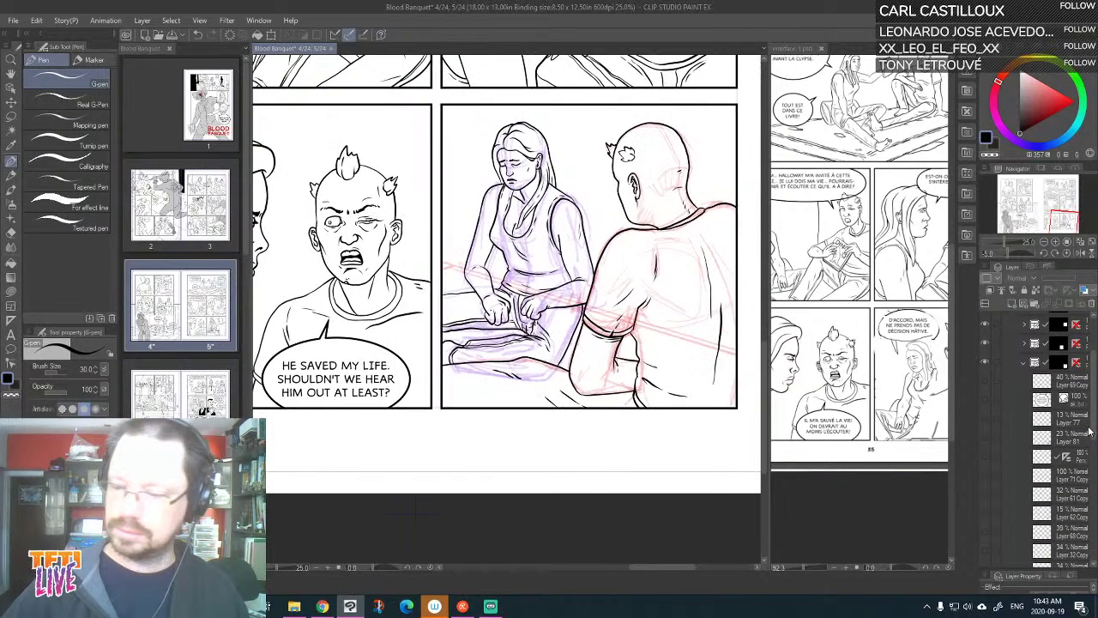
Check Layers 90, 87 and 86 individually and move these three directly beneath the speech balloon layer in the panel's folder
{"action": "scroll", "coordinate": [1093, 452], "scroll_direction": "down", "scroll_amount": 5}
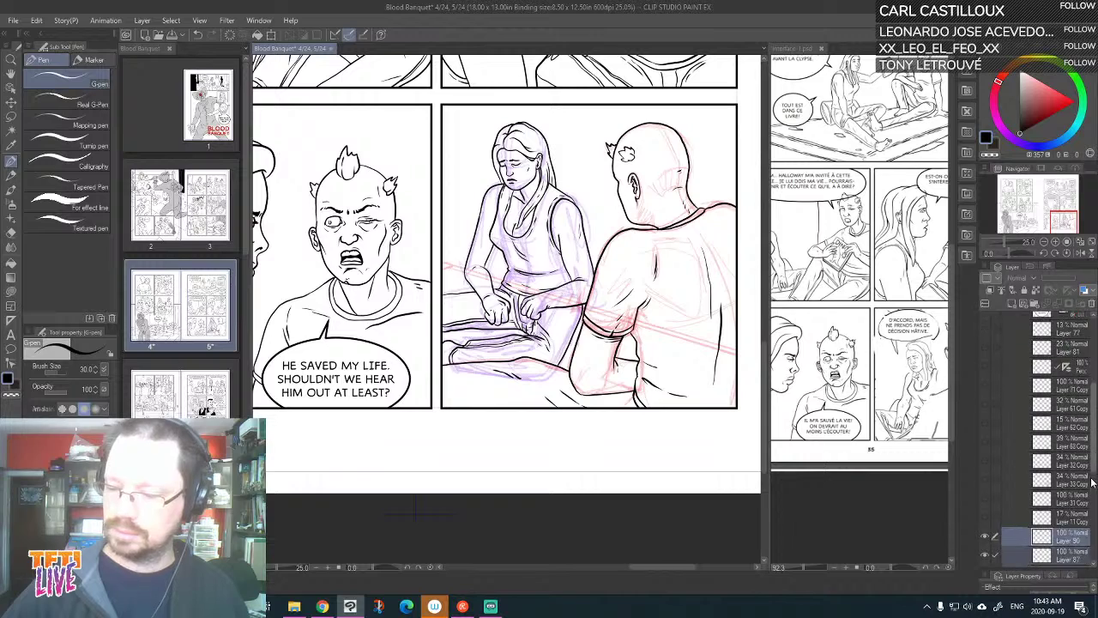
{"action": "left_click", "coordinate": [985, 468]}
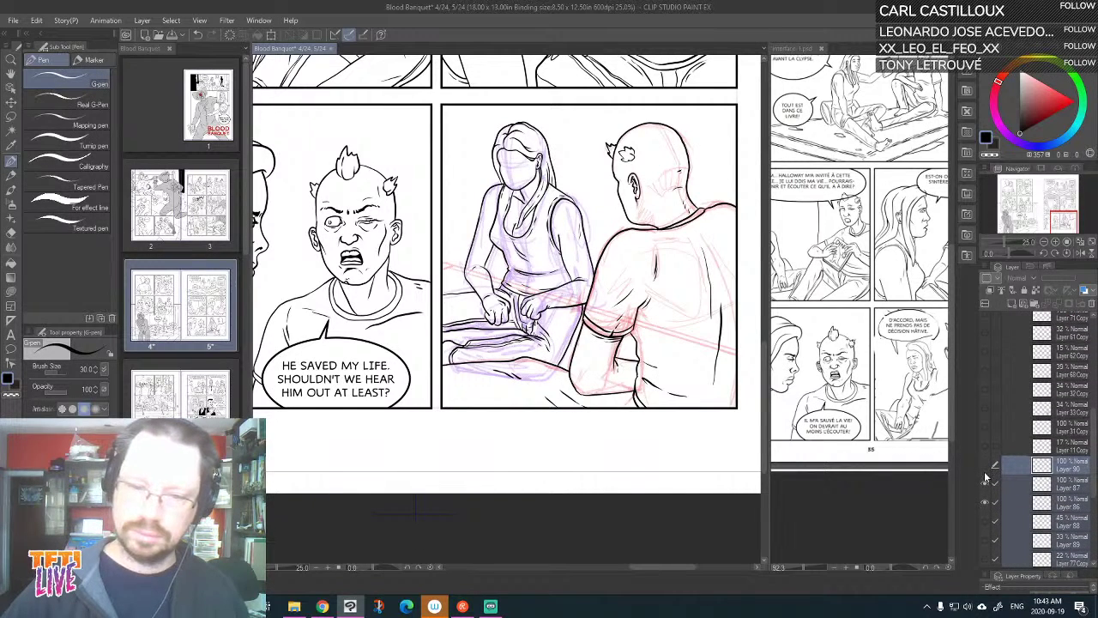
{"action": "left_click", "coordinate": [986, 484]}
{"action": "left_click", "coordinate": [986, 485]}
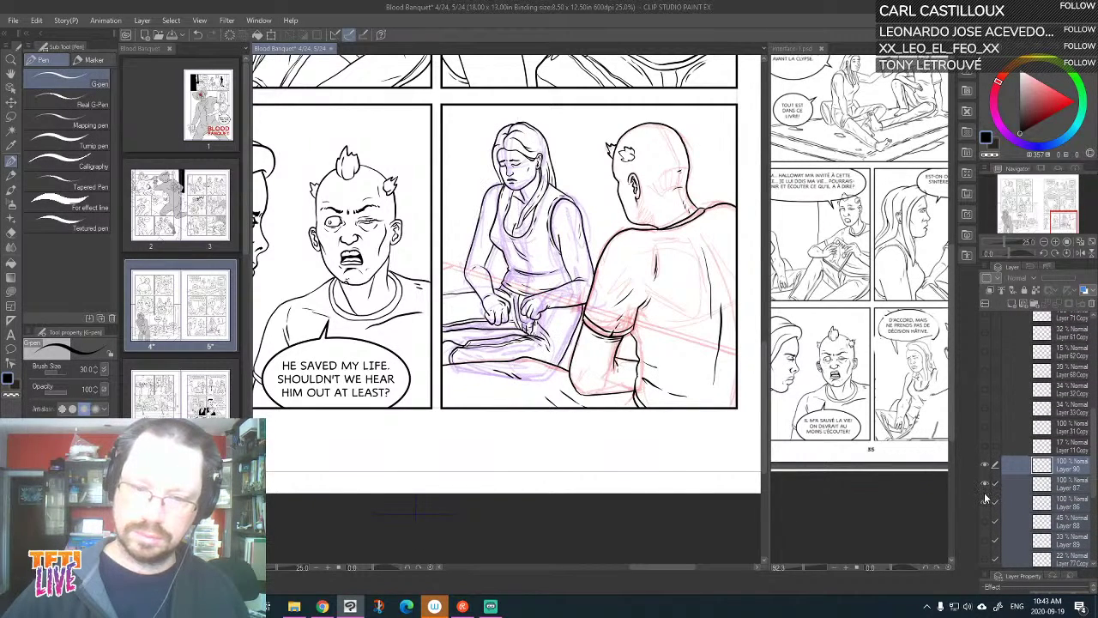
{"action": "left_click", "coordinate": [985, 503]}
{"action": "left_click", "coordinate": [985, 503]}
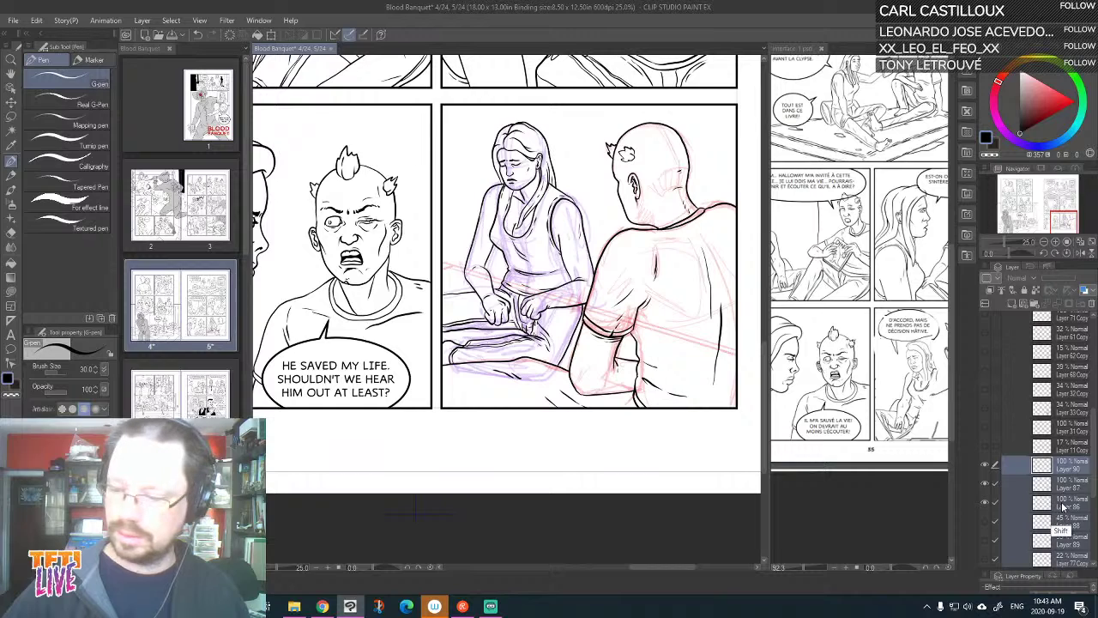
{"action": "left_click", "coordinate": [1067, 508]}
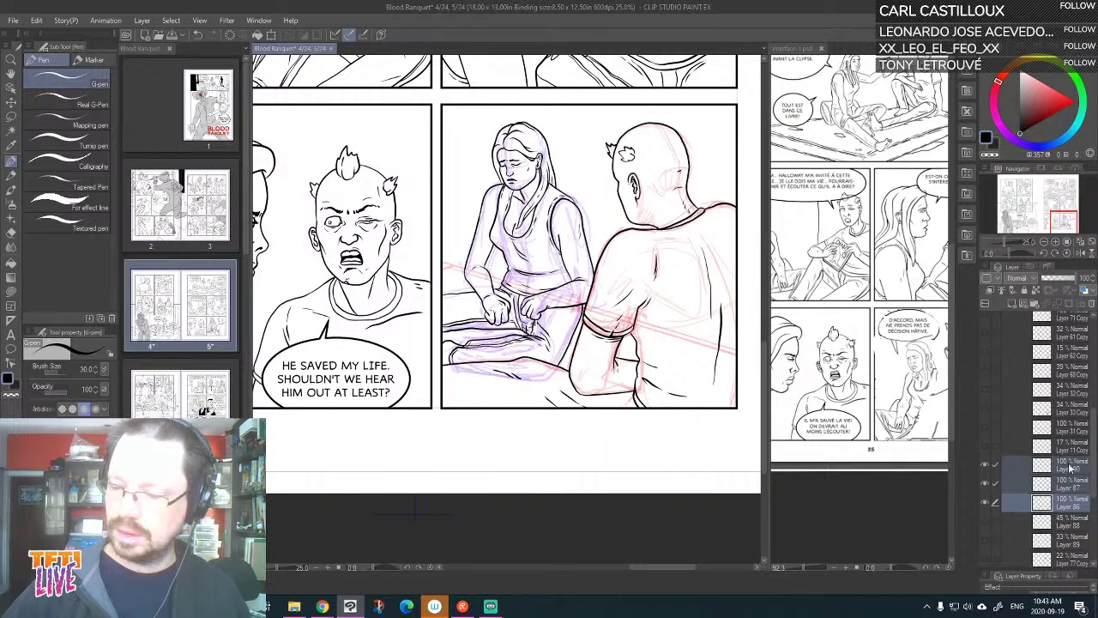
{"action": "left_click_drag", "start_coordinate": [1070, 468], "coordinate": [1048, 354]}
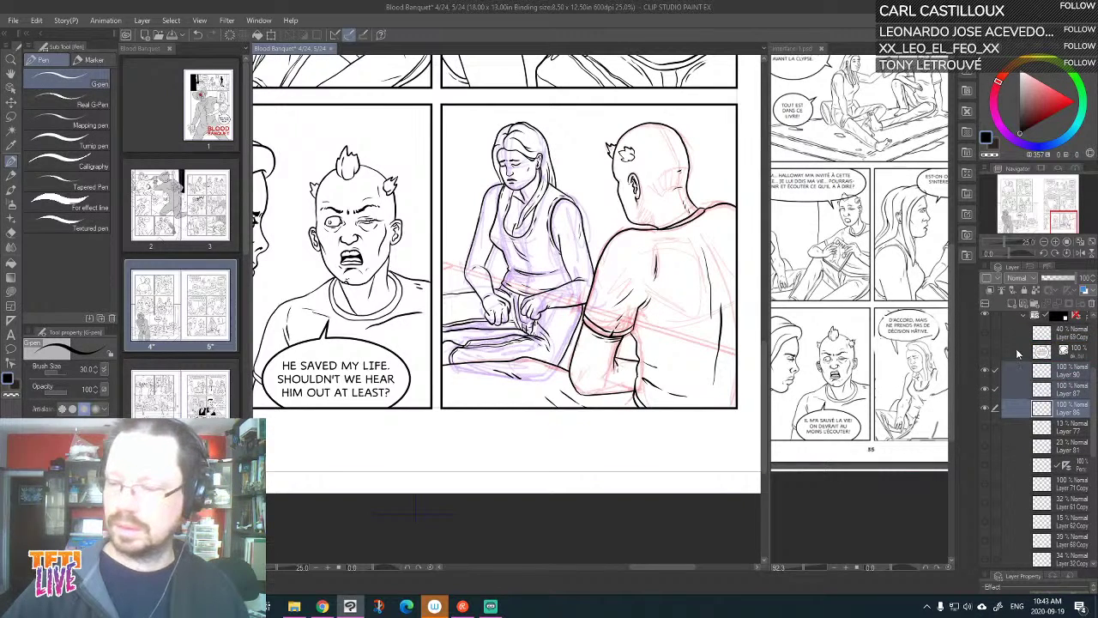
Show the "OK, but please don't make a rash decision" balloon and shift it slightly right and up in the last panel
{"action": "left_click", "coordinate": [986, 352]}
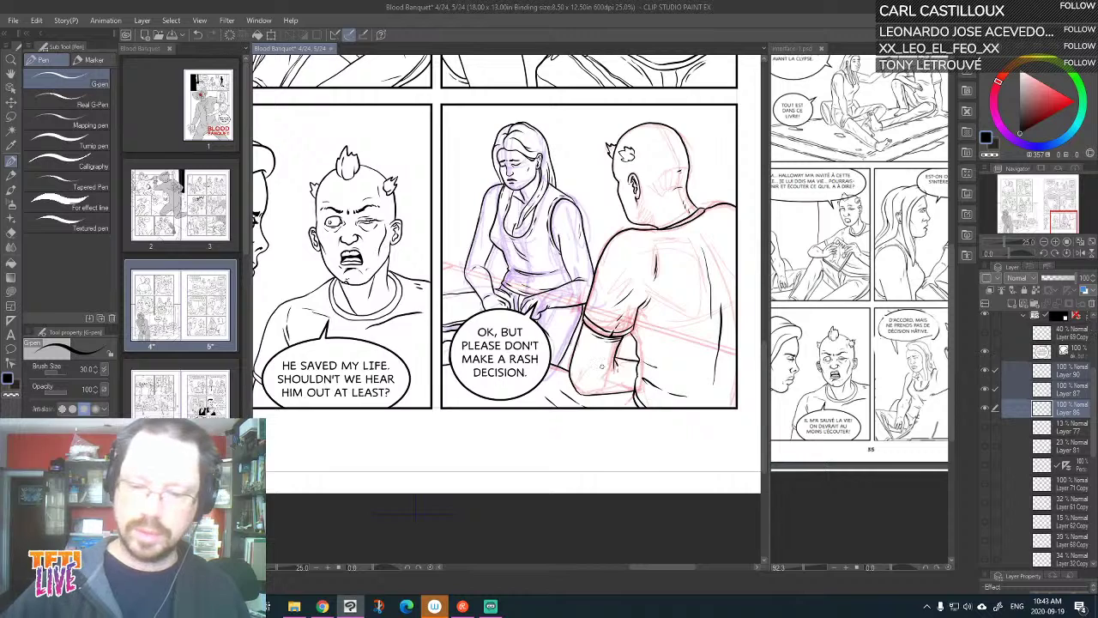
{"action": "left_click", "coordinate": [1086, 354]}
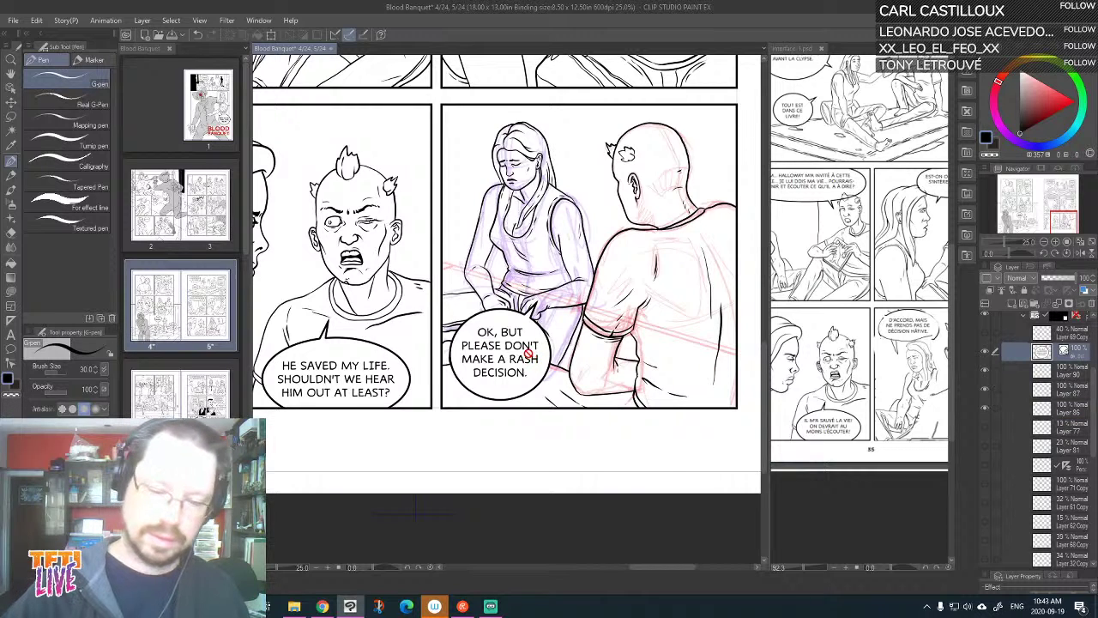
{"action": "key", "text": "k"}
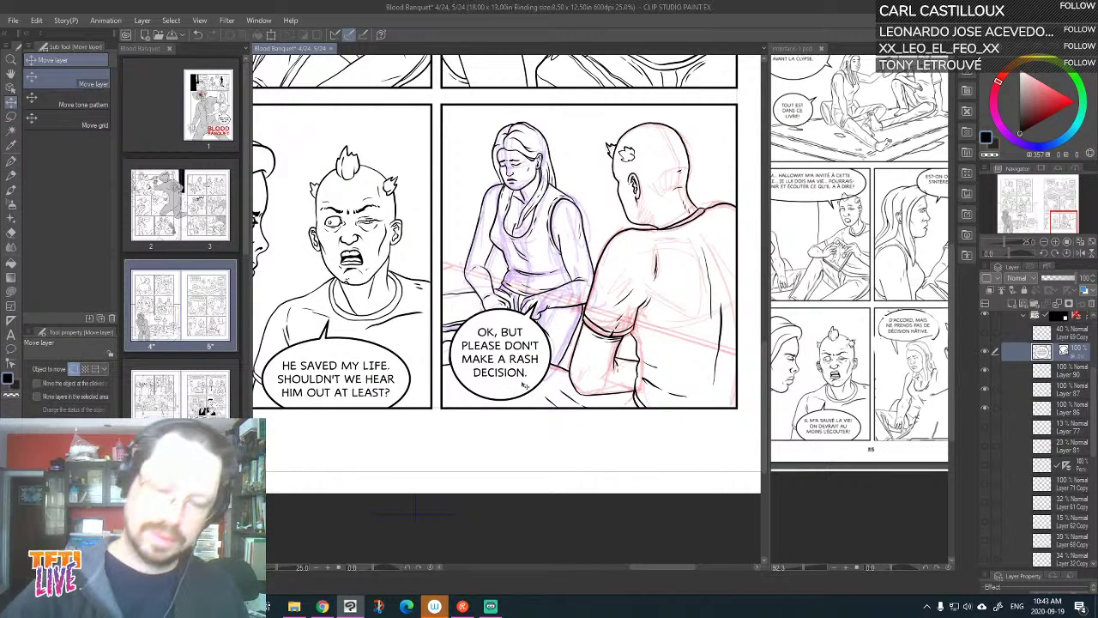
{"action": "left_click_drag", "start_coordinate": [523, 386], "coordinate": [527, 388]}
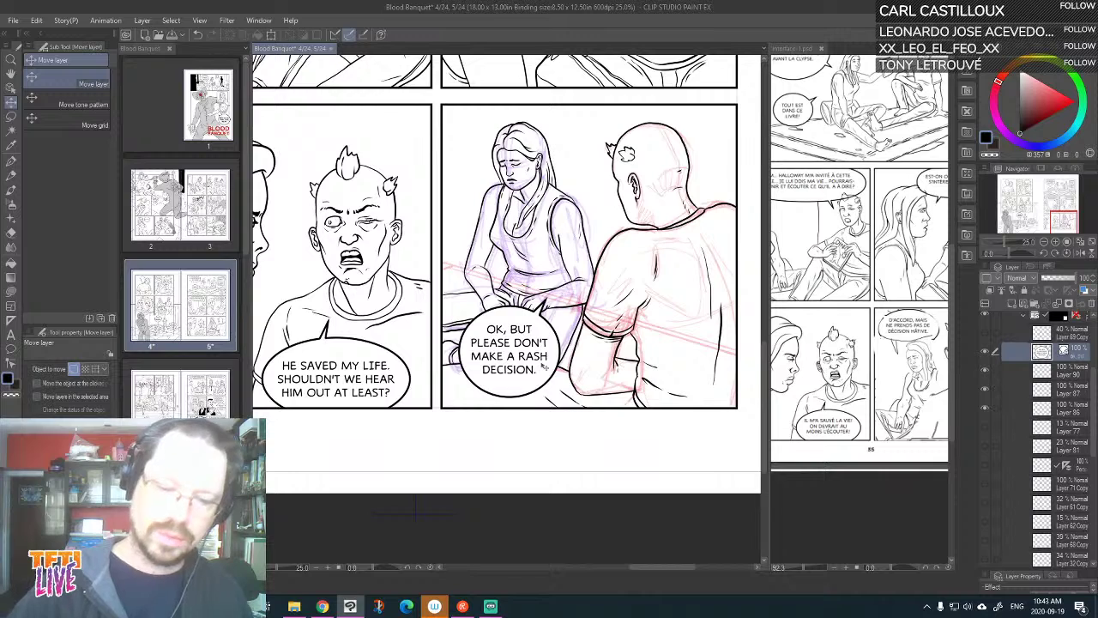
Redirect the "OK, but please don't make a rash decision" balloon's tail up toward the seated woman and nudge the balloon slightly left
{"action": "left_click", "coordinate": [10, 89]}
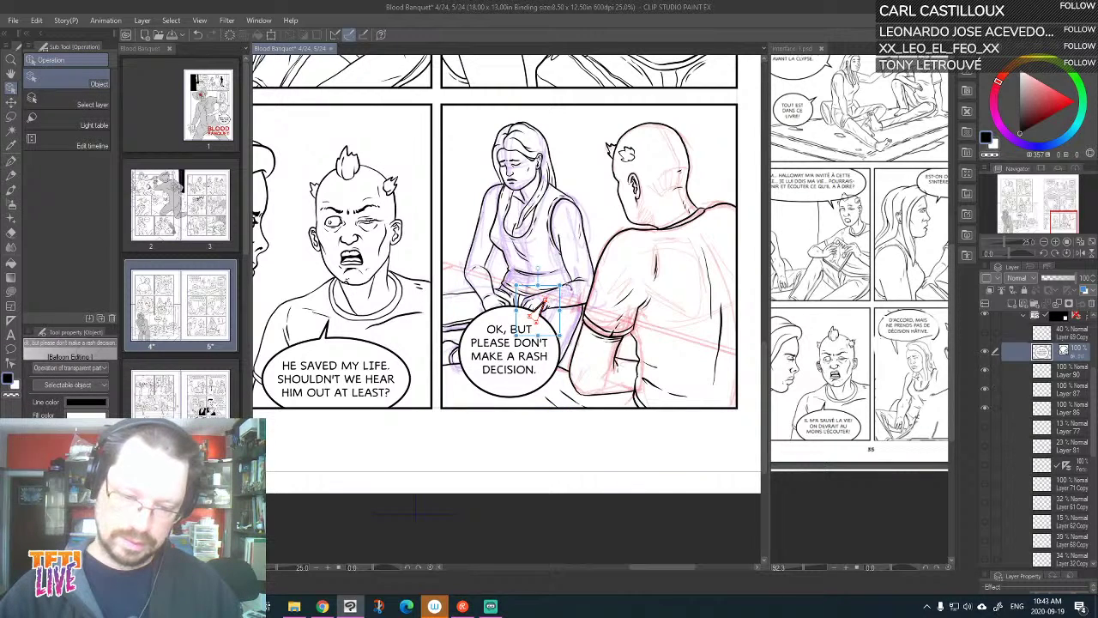
{"action": "left_click_drag", "start_coordinate": [566, 284], "coordinate": [514, 319]}
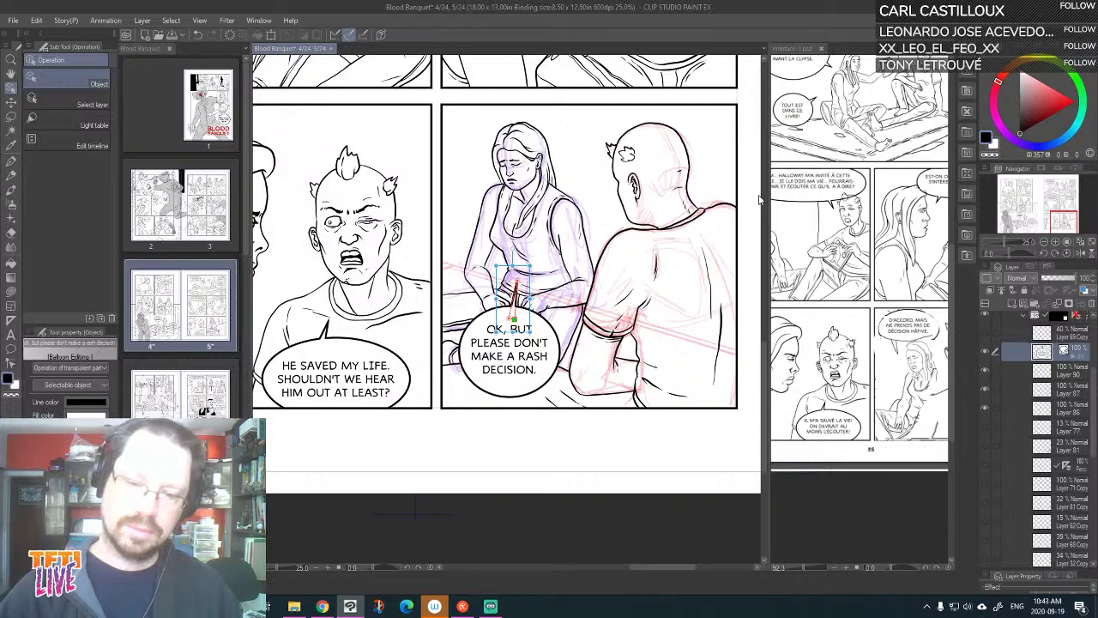
{"action": "left_click", "coordinate": [11, 102]}
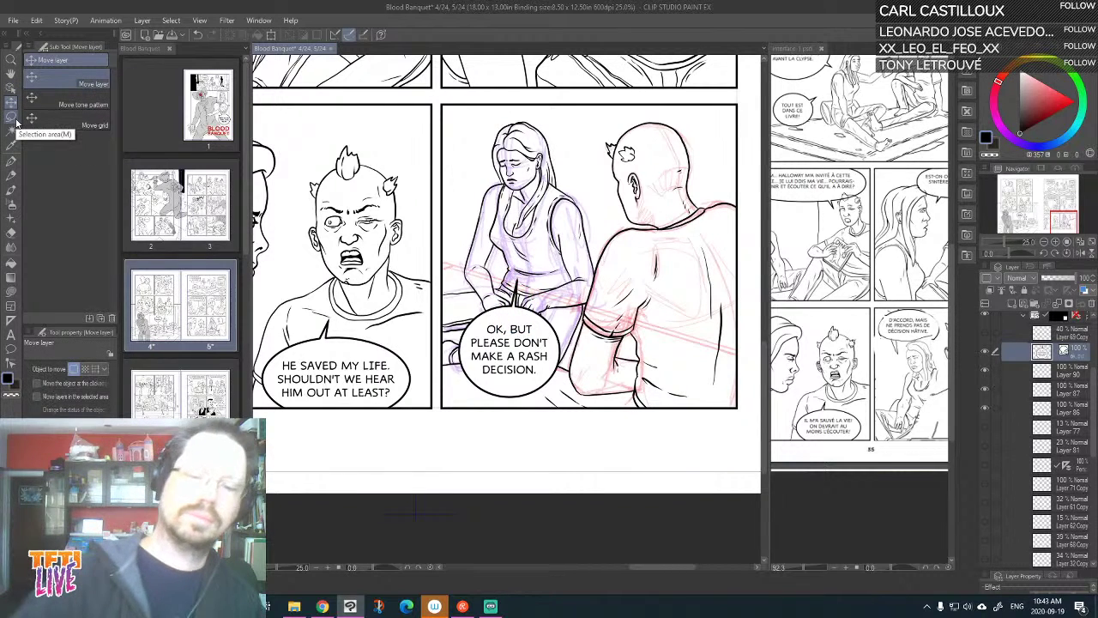
{"action": "key", "text": "shift+Left"}
{"action": "key", "text": "Right"}
{"action": "key", "text": "Right"}
{"action": "key", "text": "Right"}
{"action": "key", "text": "Right"}
{"action": "key", "text": "Right"}
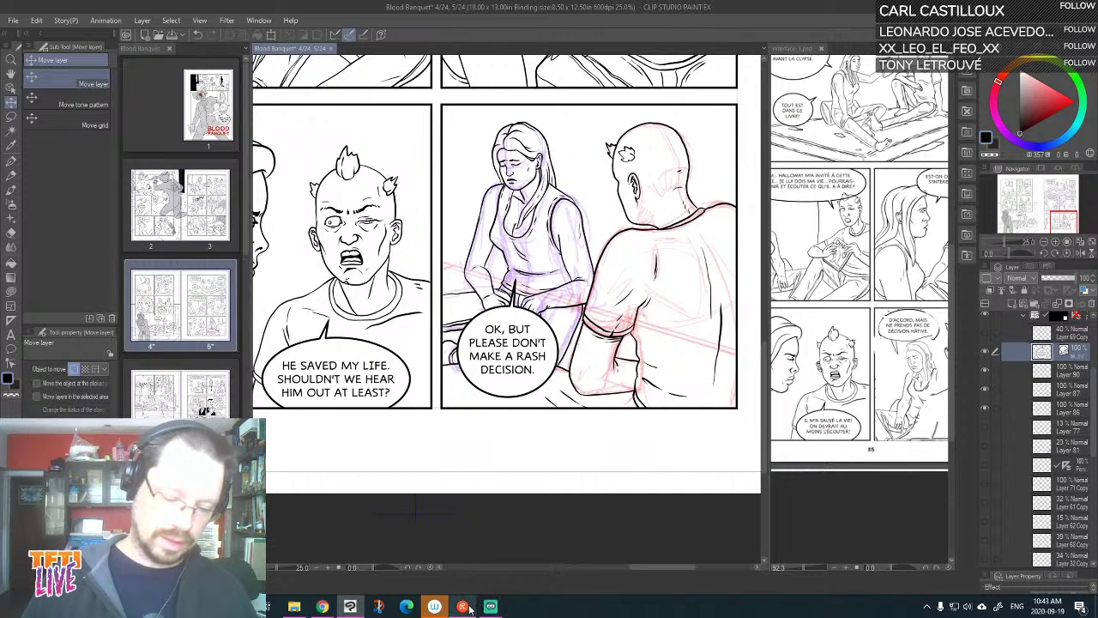
{"action": "mouse_move", "coordinate": [472, 610]}
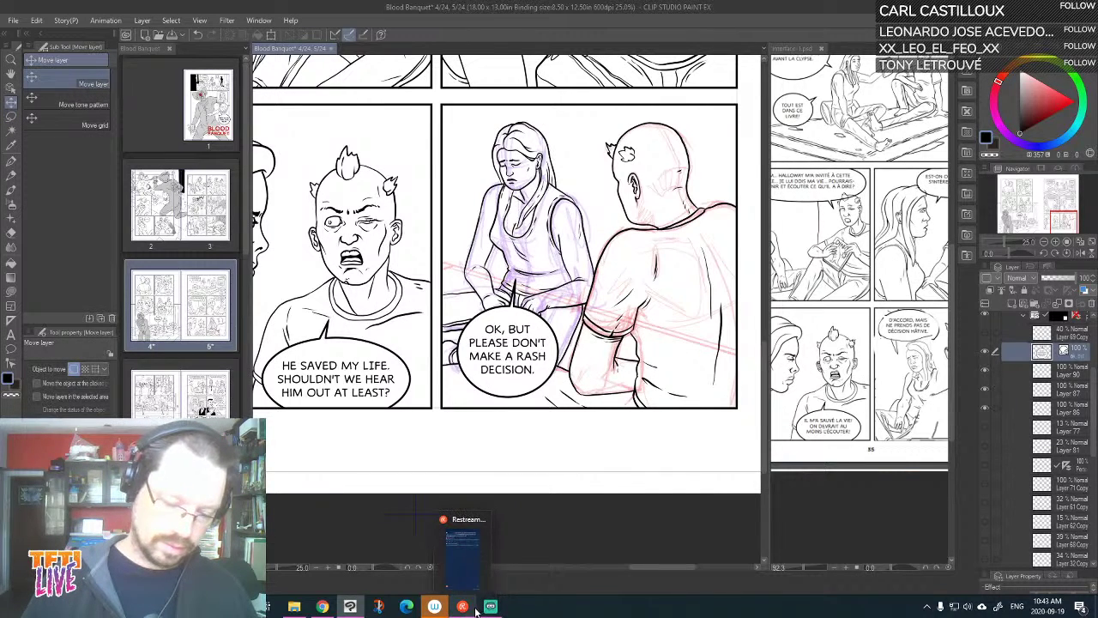
{"action": "left_click", "coordinate": [490, 607]}
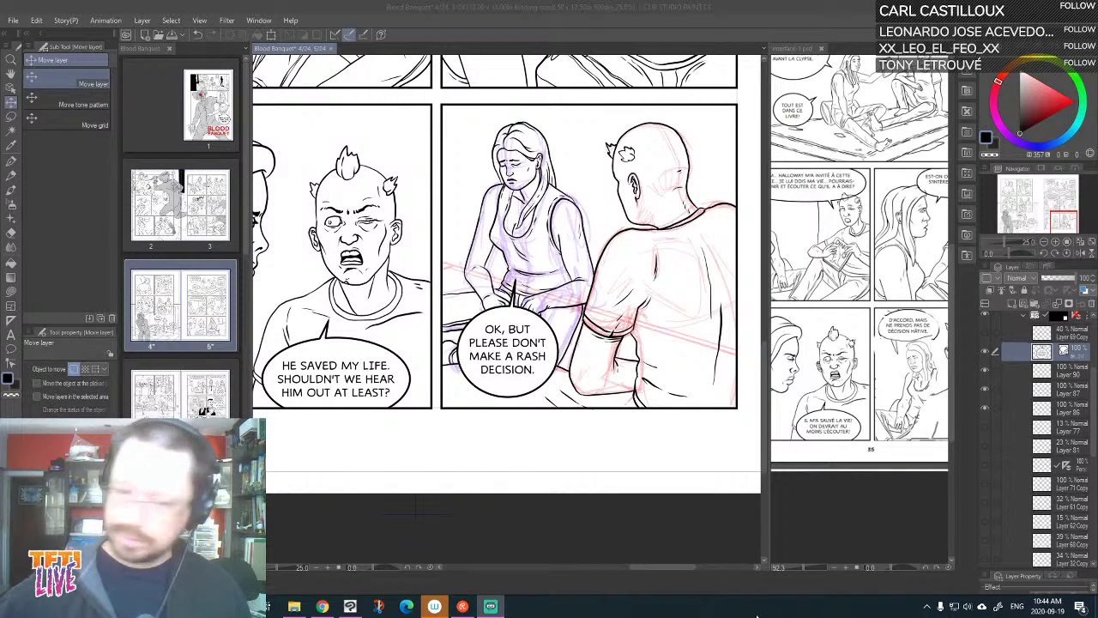
Hide the last panel's two 37% opacity sketch layers, Layer 82 with the man's red sketch and Layer 83 with the woman's purple sketch
{"action": "left_click", "coordinate": [985, 370]}
{"action": "left_click", "coordinate": [986, 370]}
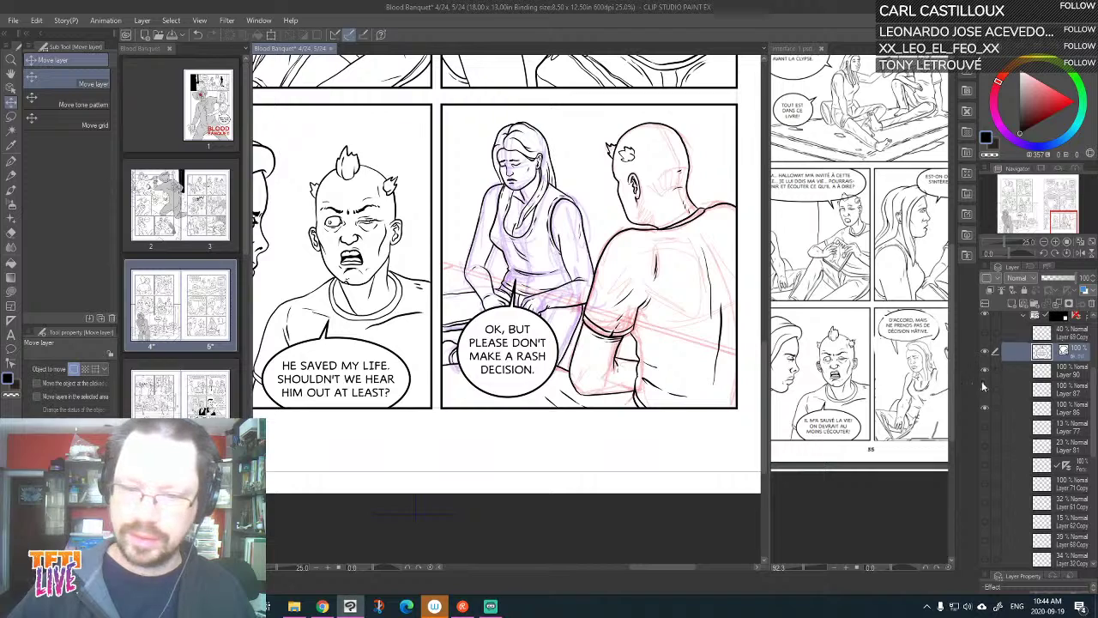
{"action": "left_click_drag", "start_coordinate": [1093, 384], "coordinate": [1094, 479]}
{"action": "scroll", "coordinate": [1038, 479], "scroll_direction": "down", "scroll_amount": 2}
{"action": "left_click", "coordinate": [986, 487]}
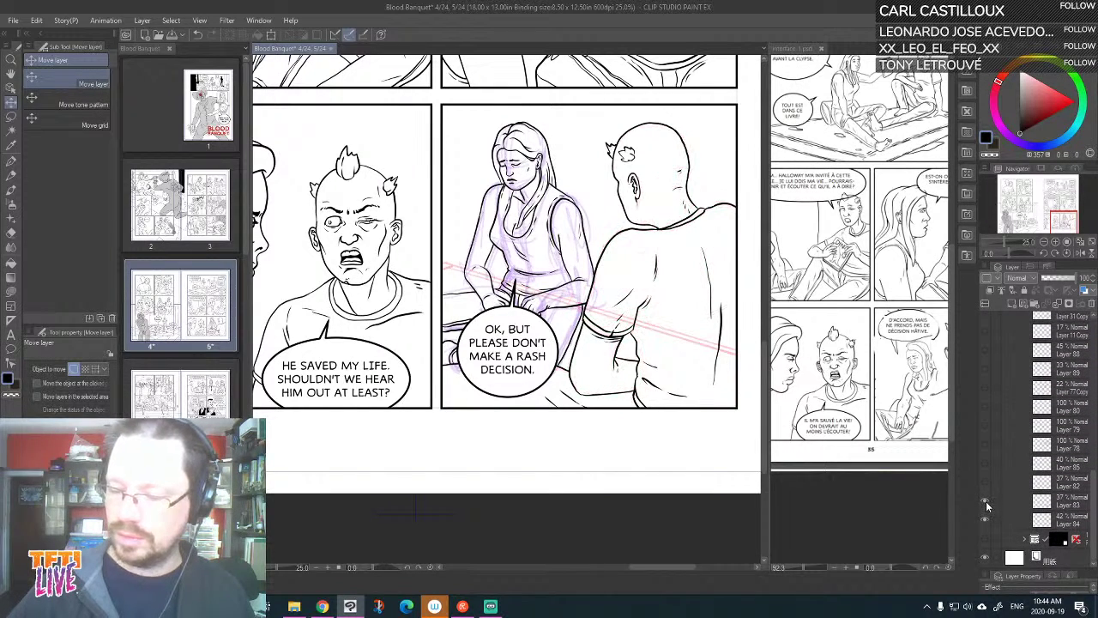
{"action": "left_click", "coordinate": [985, 519]}
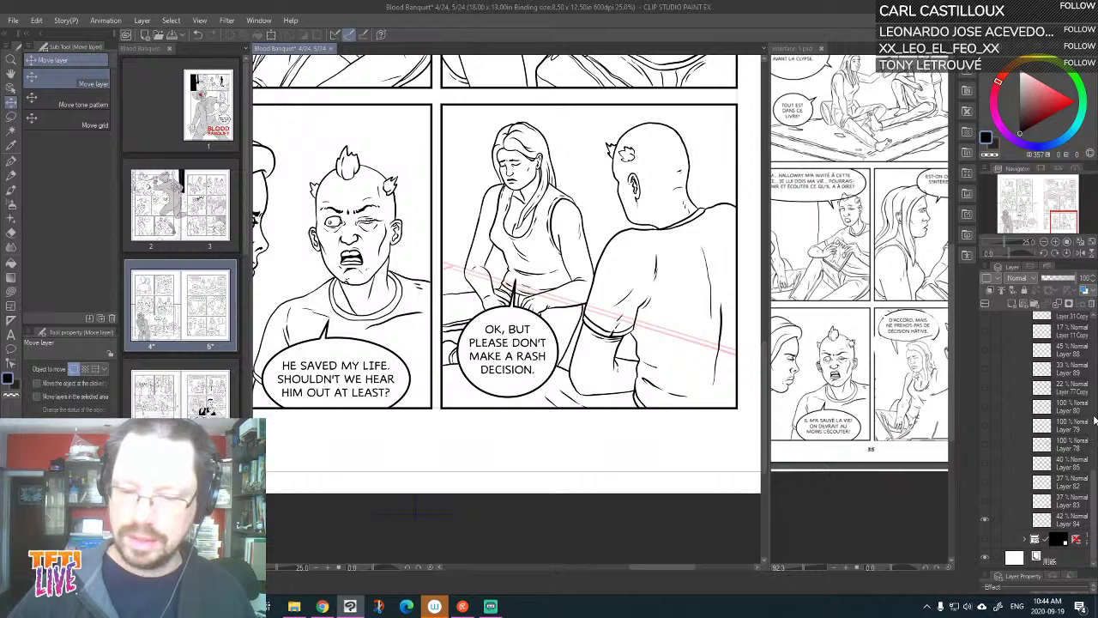
Check the red guide lines on Layer 84, keep that layer visible and move it directly beneath Layer 86 in the panel's folder
{"action": "mouse_move", "coordinate": [1089, 489]}
{"action": "left_mouse_down"}
{"action": "mouse_move", "coordinate": [1091, 438]}
{"action": "mouse_move", "coordinate": [1089, 485]}
{"action": "left_mouse_up"}
{"action": "left_click", "coordinate": [985, 533]}
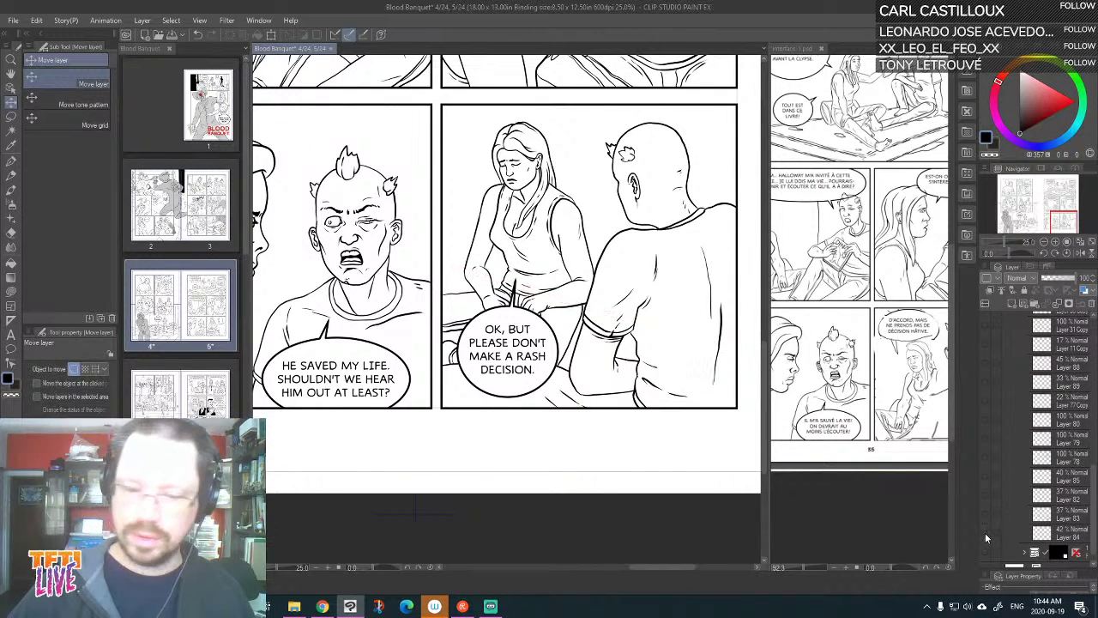
{"action": "left_click", "coordinate": [986, 531]}
{"action": "left_click_drag", "start_coordinate": [1067, 532], "coordinate": [1062, 328]}
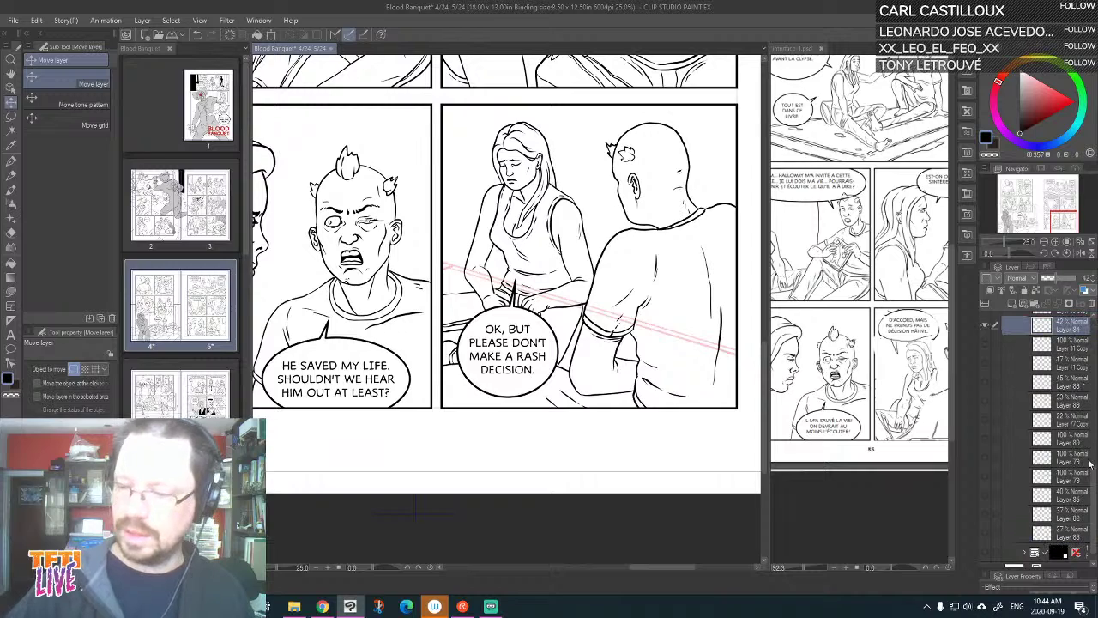
{"action": "scroll", "coordinate": [1063, 386], "scroll_direction": "up", "scroll_amount": 10}
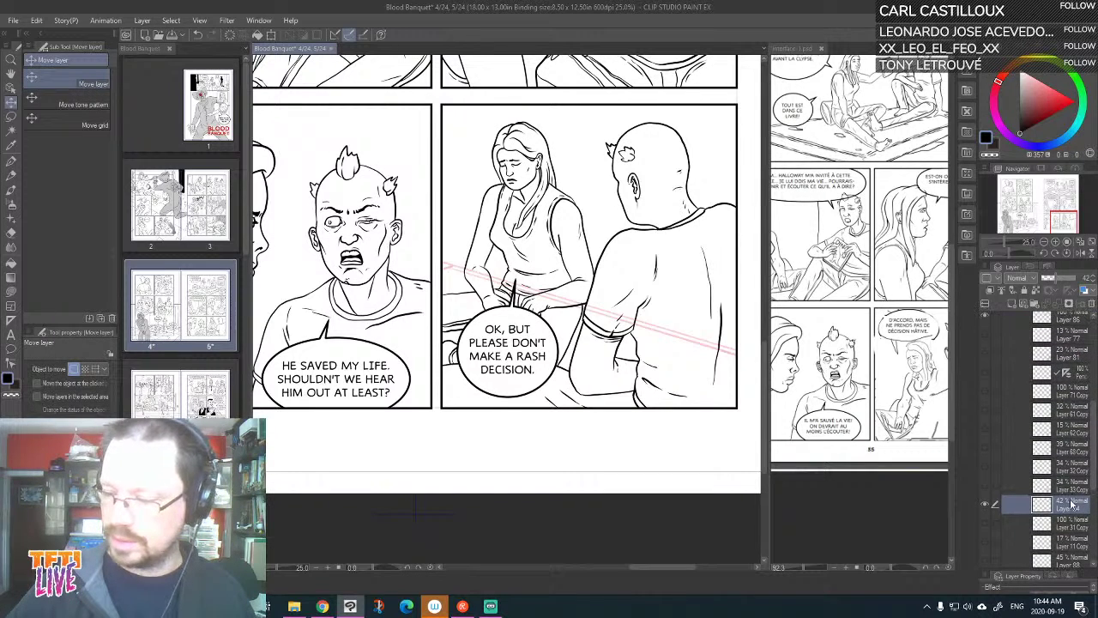
{"action": "left_click_drag", "start_coordinate": [1072, 502], "coordinate": [1079, 330]}
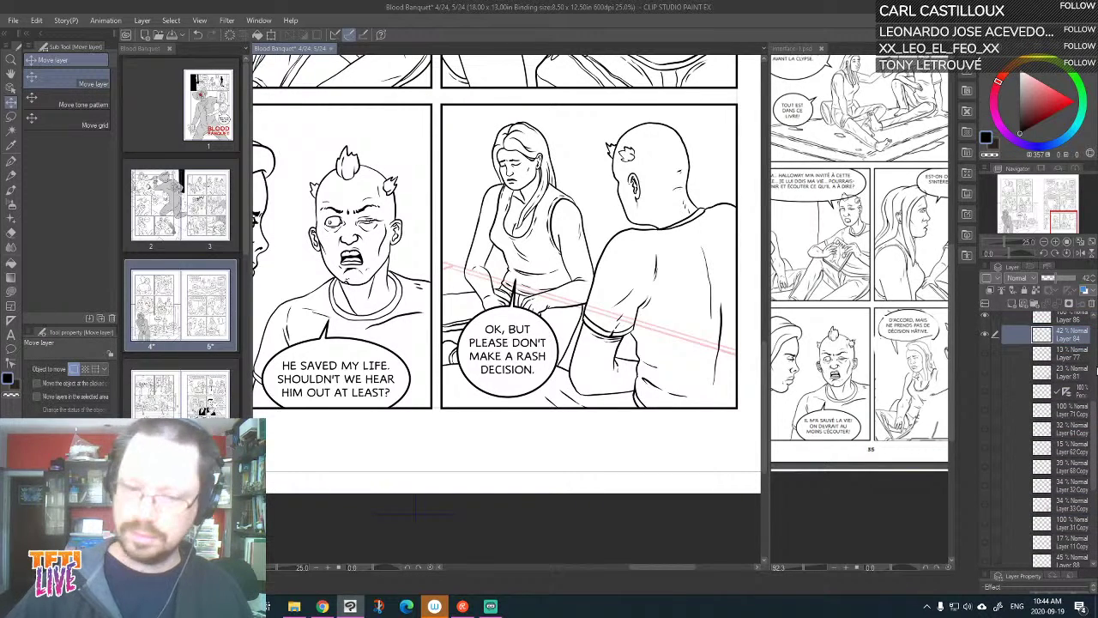
Add a new layer above Layer 84 and ink the background edge along the red guide lines with the 30.0 G-pen, on a tilted canvas
{"action": "left_click", "coordinate": [1007, 302]}
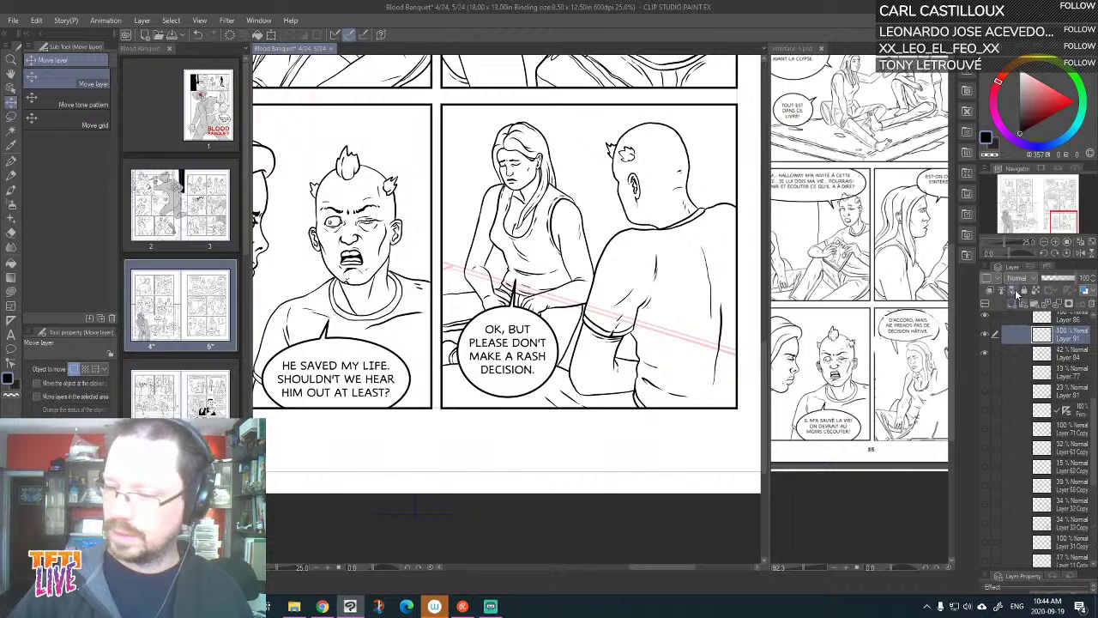
{"action": "key", "text": "minus"}
{"action": "key", "text": "minus"}
{"action": "key", "text": "minus"}
{"action": "key", "text": "minus"}
{"action": "key", "text": "minus"}
{"action": "key", "text": "minus"}
{"action": "key", "text": "minus"}
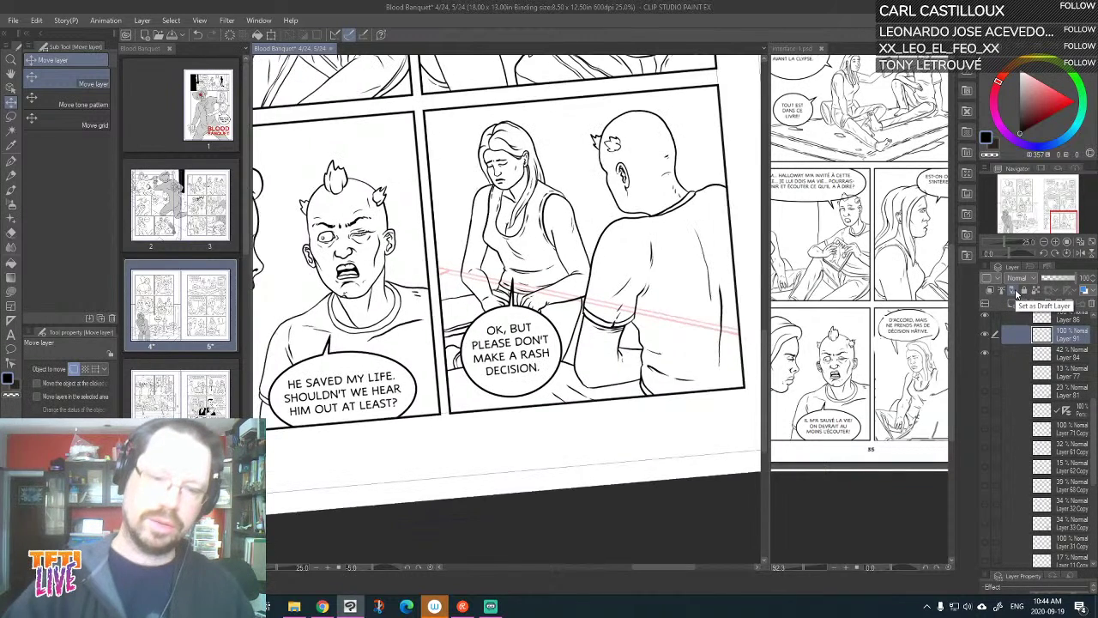
{"action": "key", "text": "minus"}
{"action": "key", "text": "minus"}
{"action": "key", "text": "minus"}
{"action": "key", "text": "minus"}
{"action": "key", "text": "minus"}
{"action": "key", "text": "minus"}
{"action": "key", "text": "minus"}
{"action": "key", "text": "minus"}
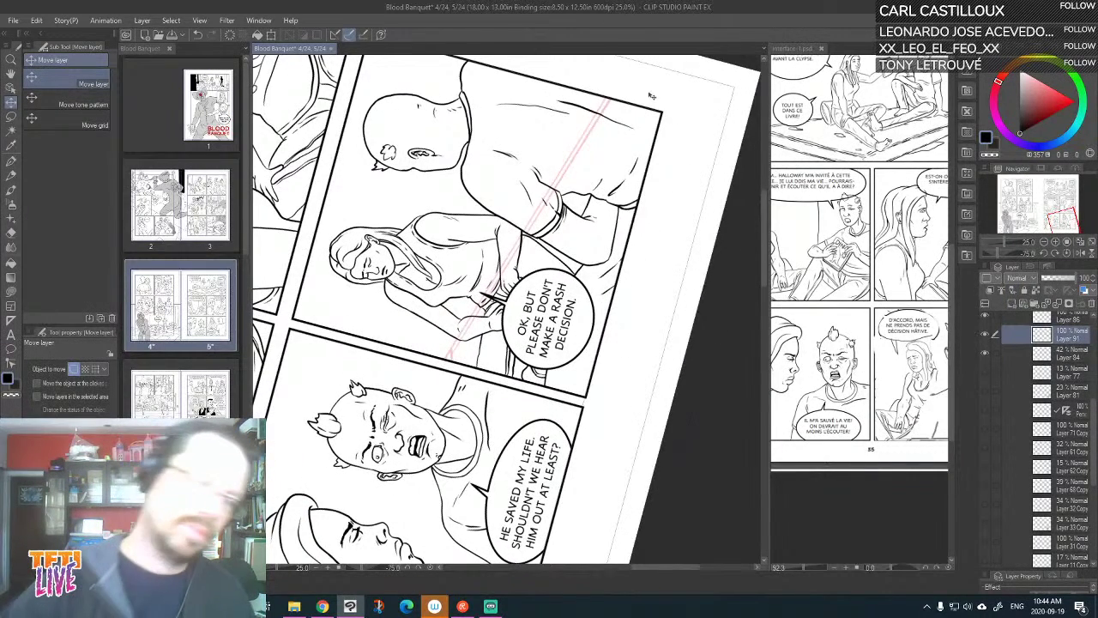
{"action": "left_click", "coordinate": [11, 162]}
{"action": "left_click_drag", "start_coordinate": [447, 372], "coordinate": [571, 358]}
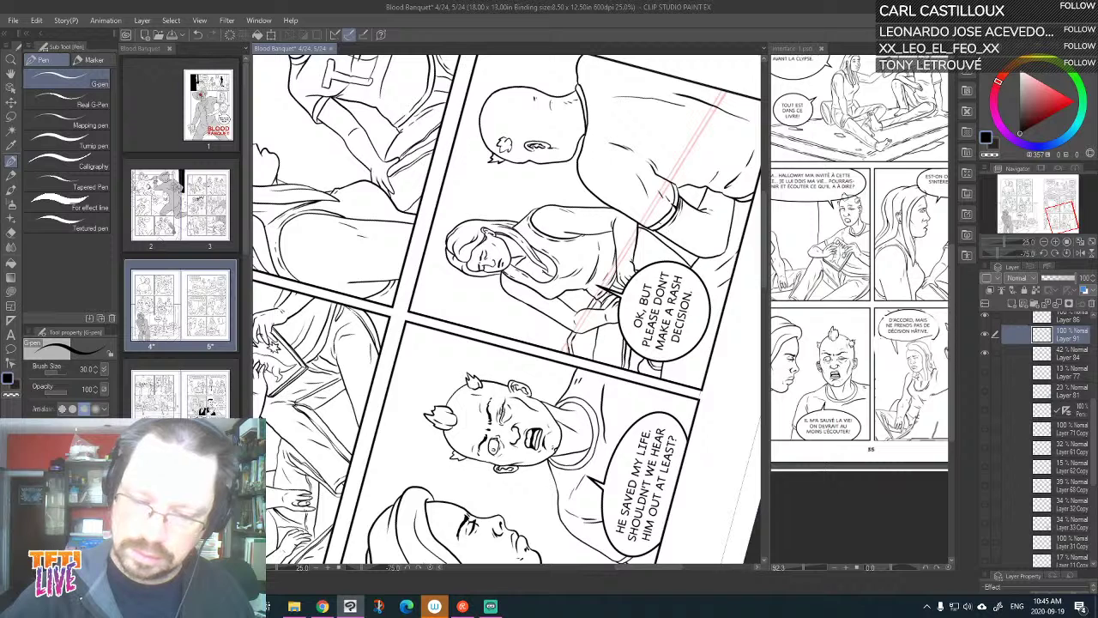
{"action": "left_click_drag", "start_coordinate": [644, 226], "coordinate": [598, 325]}
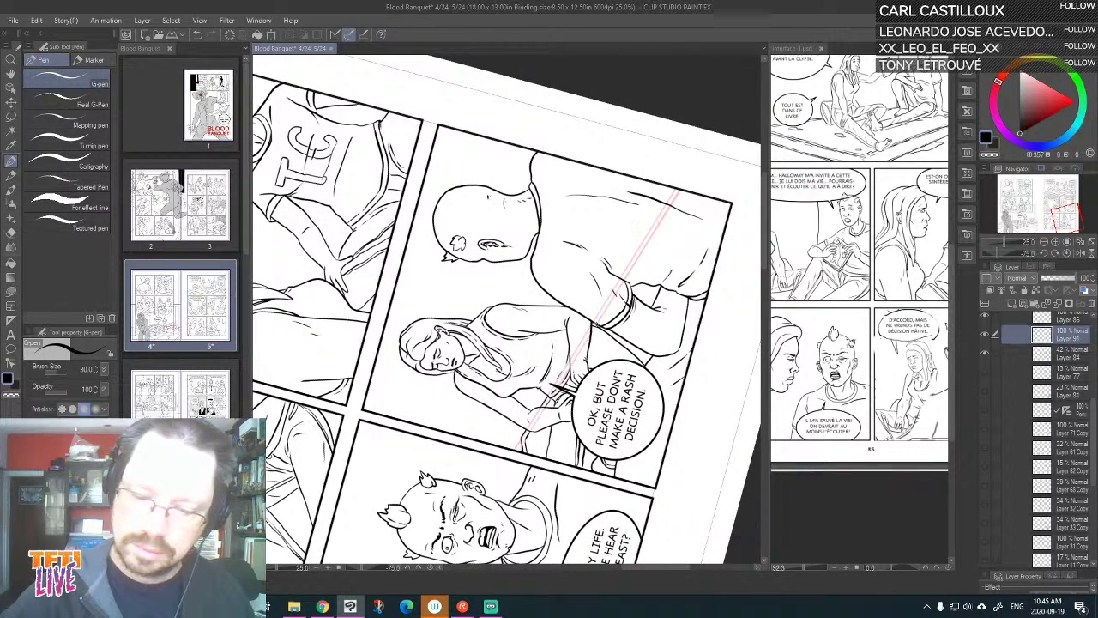
{"action": "scroll", "coordinate": [506, 309], "scroll_direction": "down", "scroll_amount": 3}
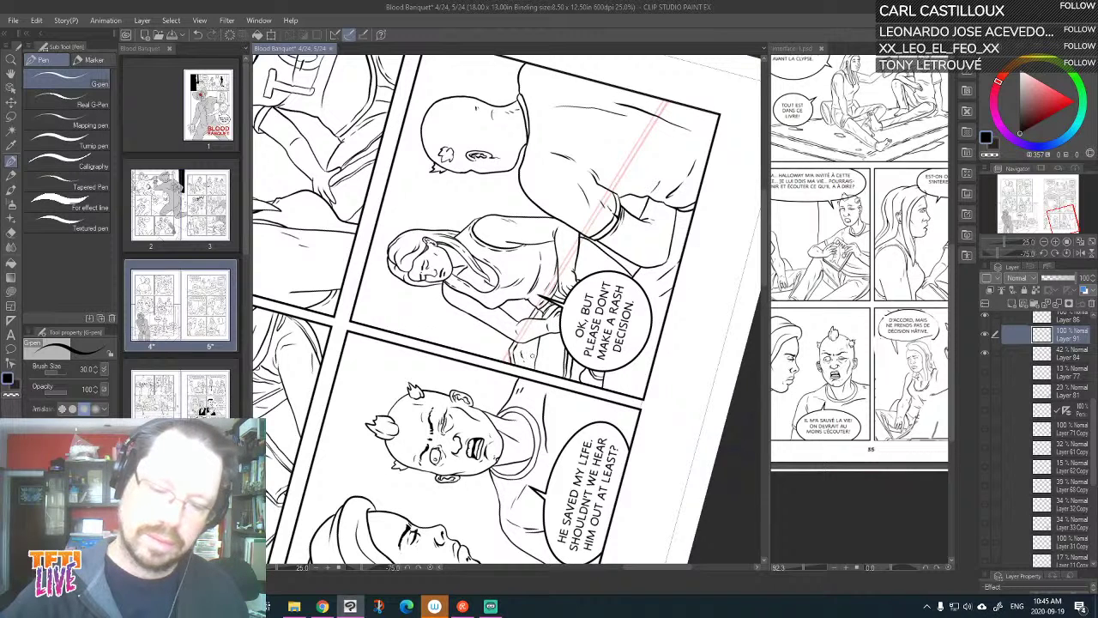
Turn the canvas back upright and hide the red guide lines on Layer 84
{"action": "key", "text": "asciicircum"}
{"action": "key", "text": "asciicircum"}
{"action": "key", "text": "asciicircum"}
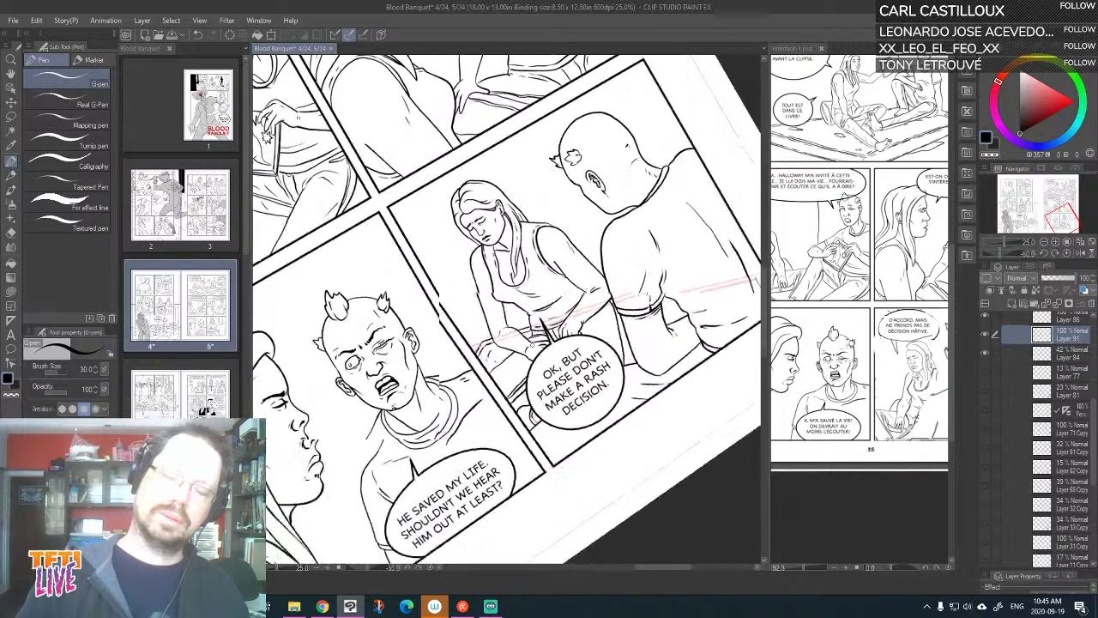
{"action": "key", "text": "asciicircum"}
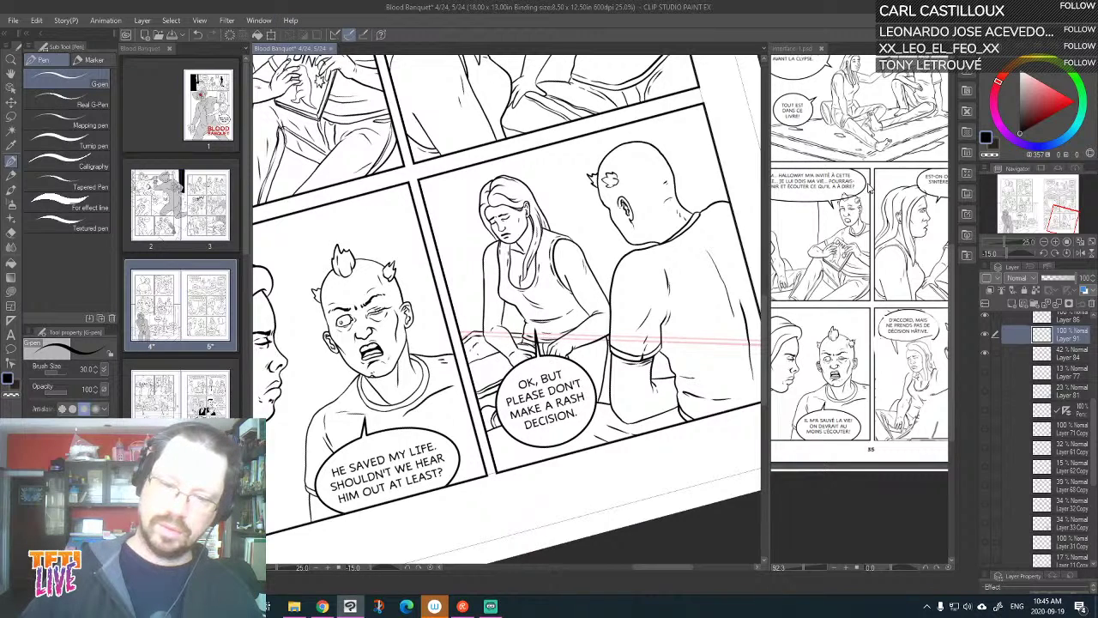
{"action": "left_click_drag", "start_coordinate": [448, 233], "coordinate": [372, 226]}
{"action": "key", "text": "asciicircum"}
{"action": "key", "text": "asciicircum"}
{"action": "key", "text": "asciicircum"}
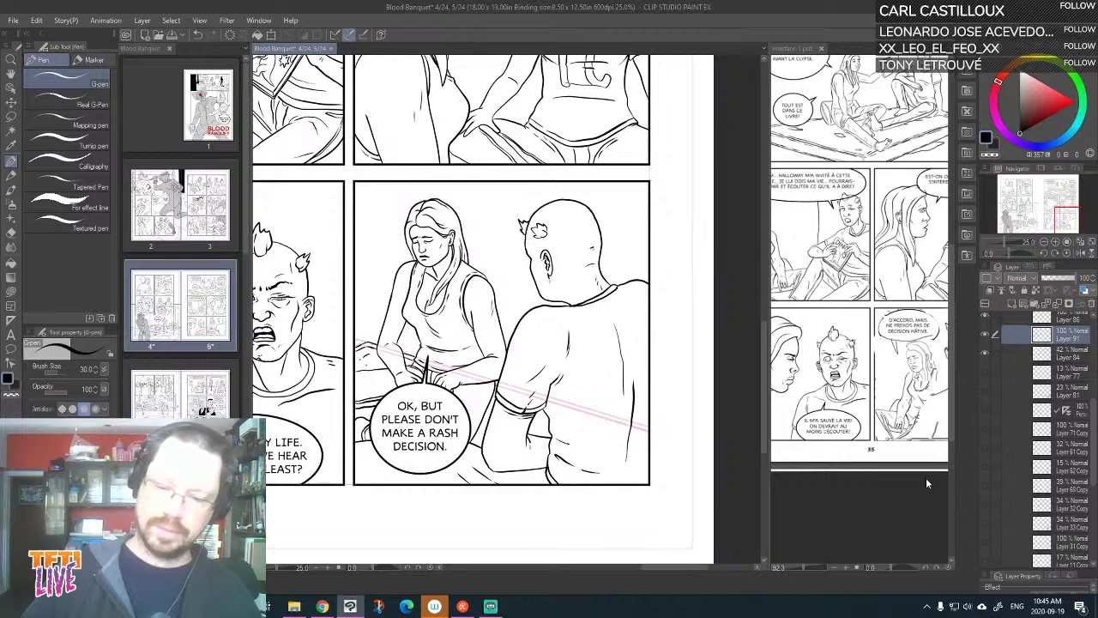
{"action": "left_click", "coordinate": [987, 352]}
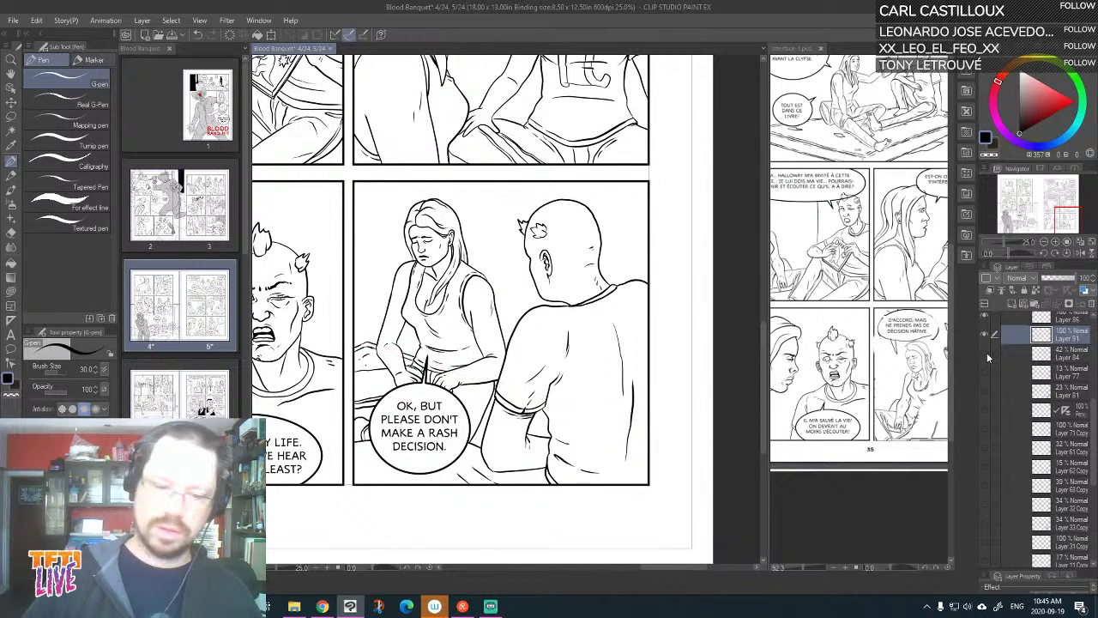
Review the inked panels across page 5, including the SQUISH machine in its first panel, and save the pages 4–5 spread
{"action": "key", "text": "ctrl+minus"}
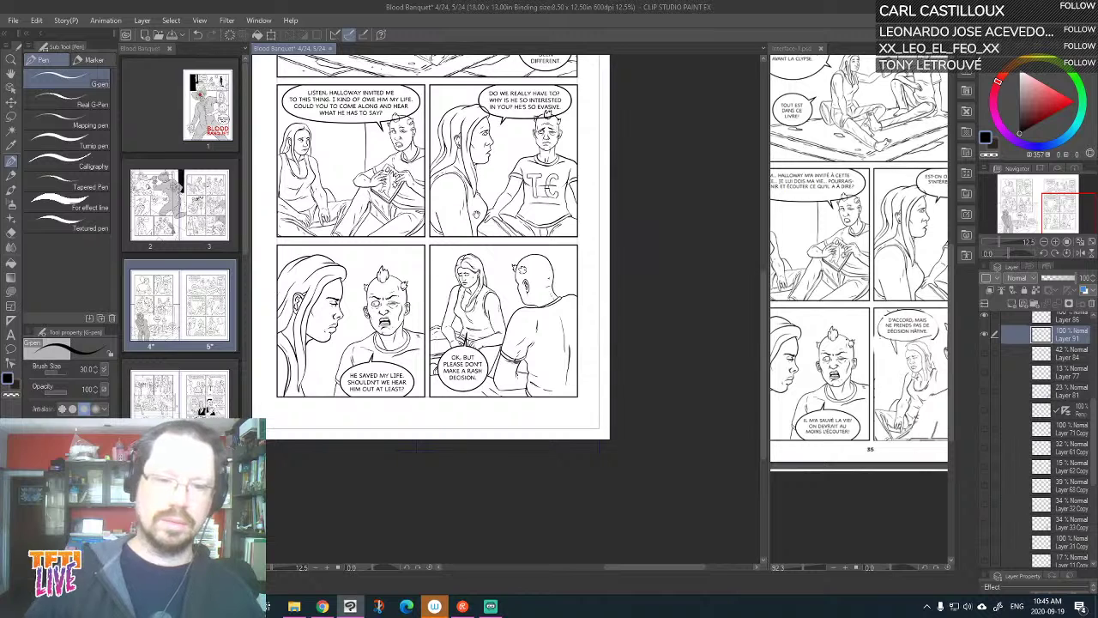
{"action": "left_click_drag", "start_coordinate": [477, 214], "coordinate": [512, 382]}
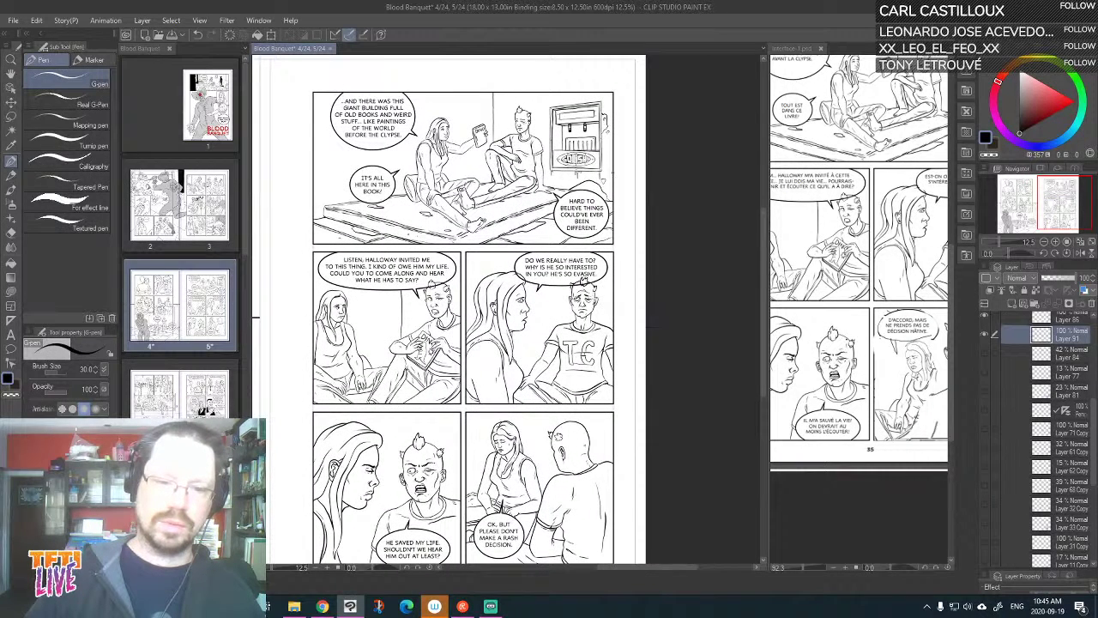
{"action": "left_click_drag", "start_coordinate": [575, 409], "coordinate": [589, 379]}
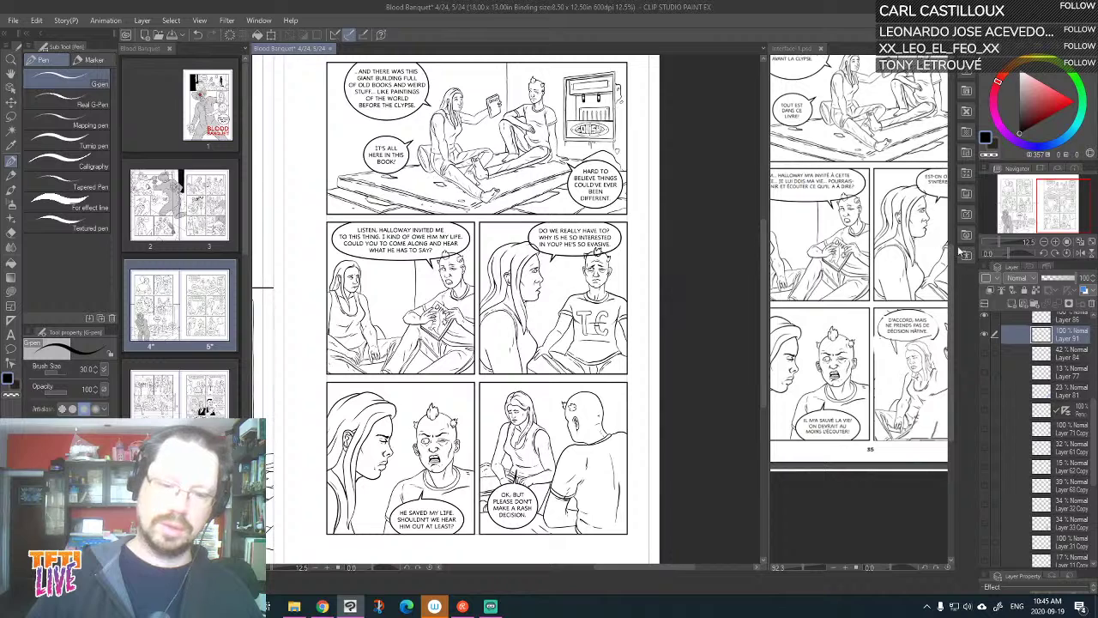
{"action": "scroll", "coordinate": [632, 120], "scroll_direction": "up", "scroll_amount": 4}
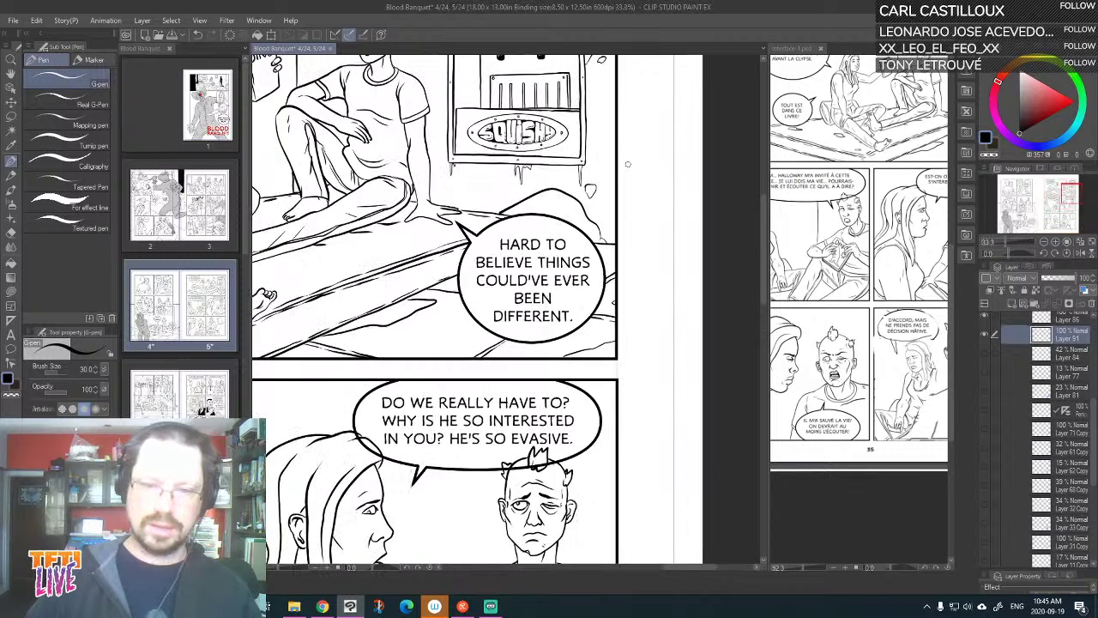
{"action": "left_click_drag", "start_coordinate": [714, 353], "coordinate": [714, 357]}
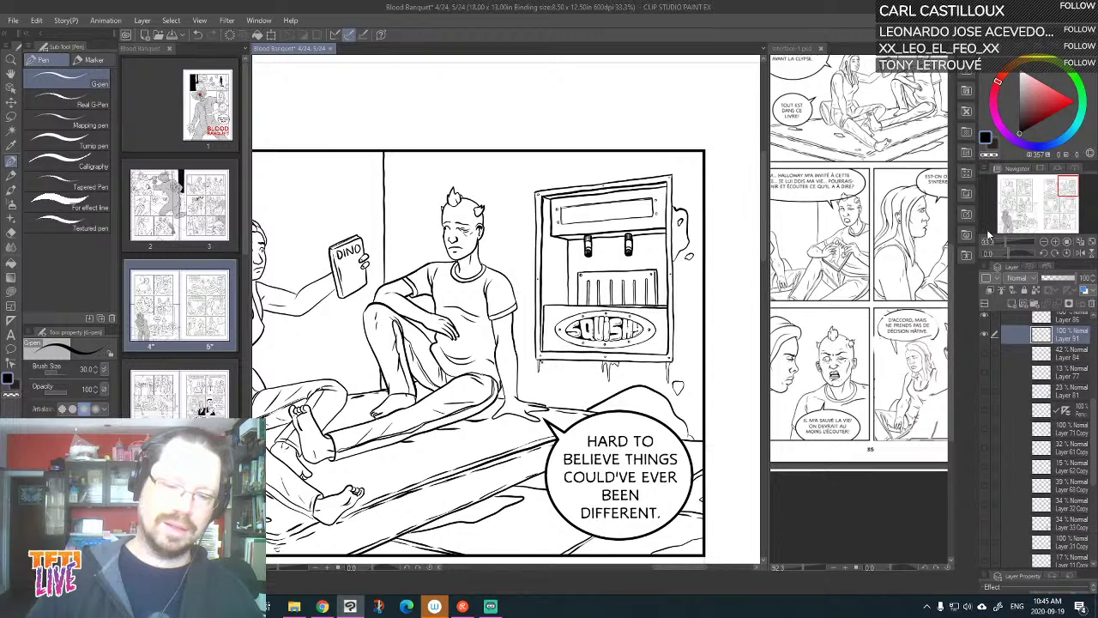
{"action": "key", "text": "ctrl+minus"}
{"action": "key", "text": "ctrl+minus"}
{"action": "key", "text": "ctrl+minus"}
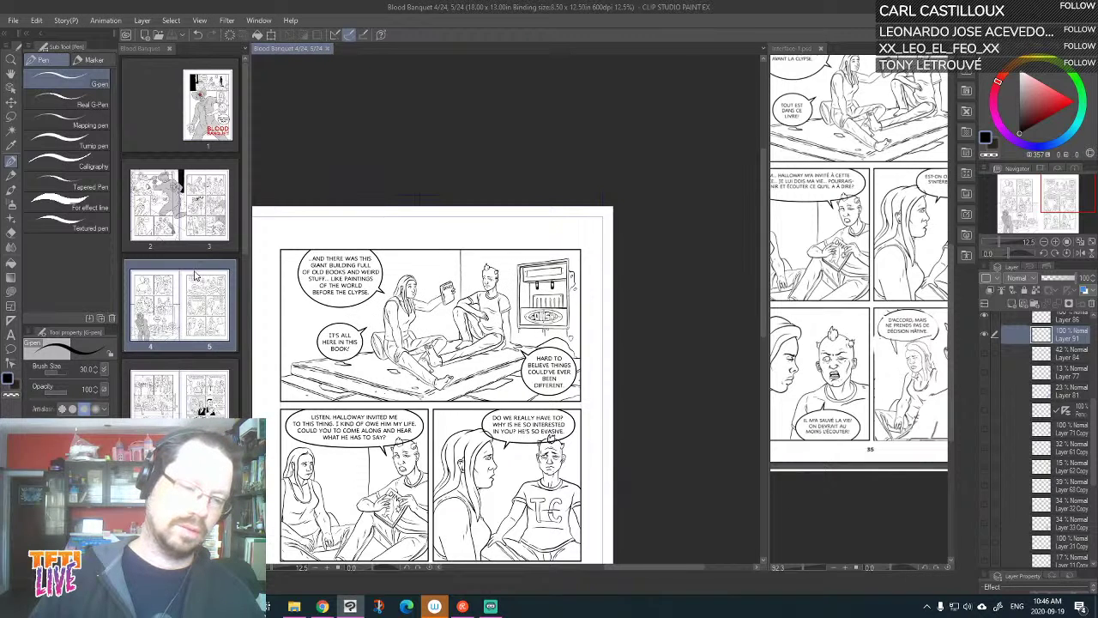
Open the pages 6–7 spread in place of pages 4–5 and widen the reference document's view beside it
{"action": "double_click", "coordinate": [183, 412]}
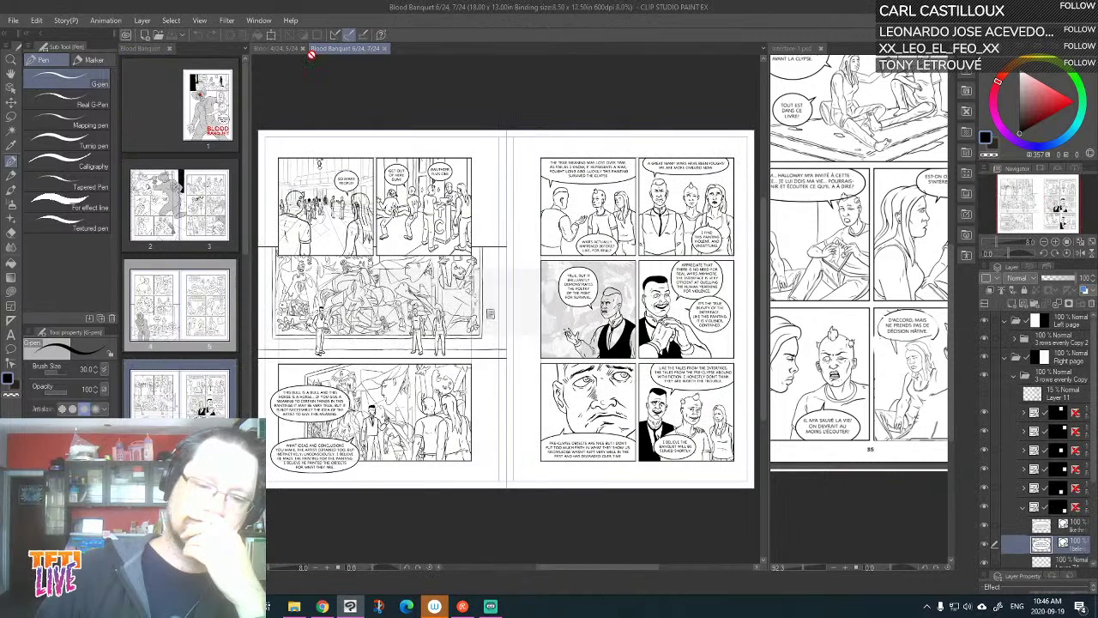
{"action": "left_click", "coordinate": [301, 47]}
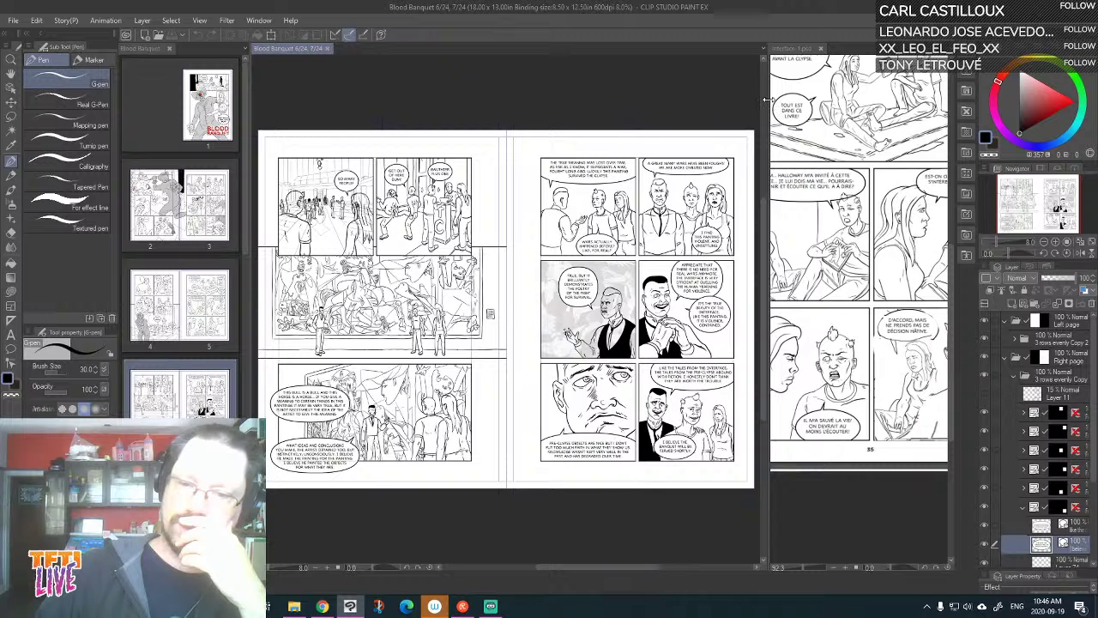
{"action": "left_click_drag", "start_coordinate": [767, 103], "coordinate": [571, 102]}
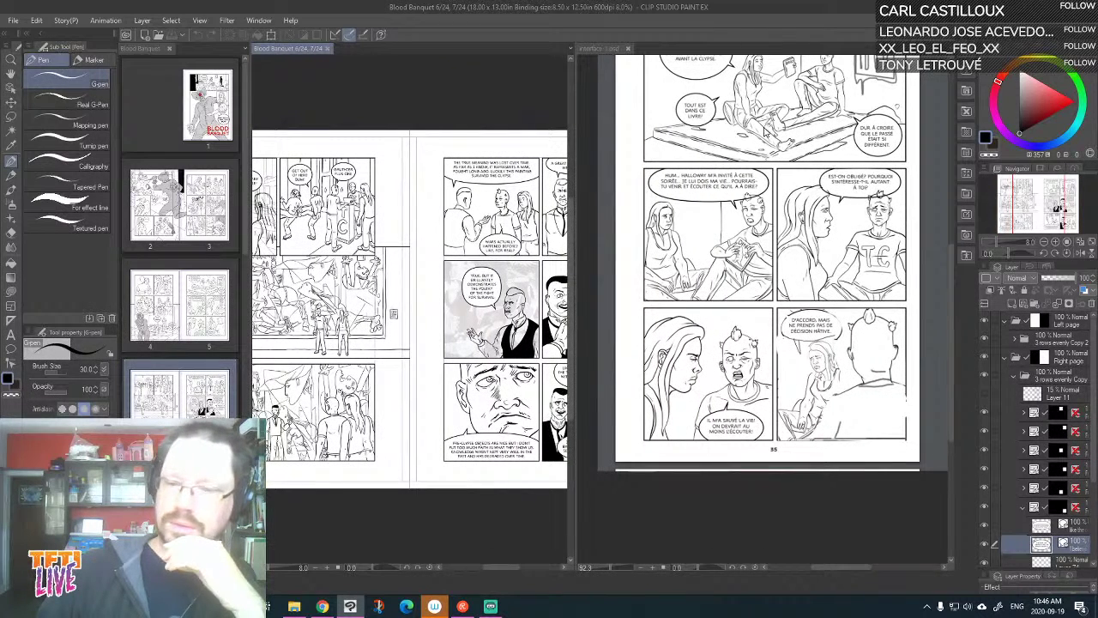
In the interface-1.psd reference, collapse and hide Group 4 and show Group 5 with the rough of the painting scene
{"action": "left_click", "coordinate": [839, 281]}
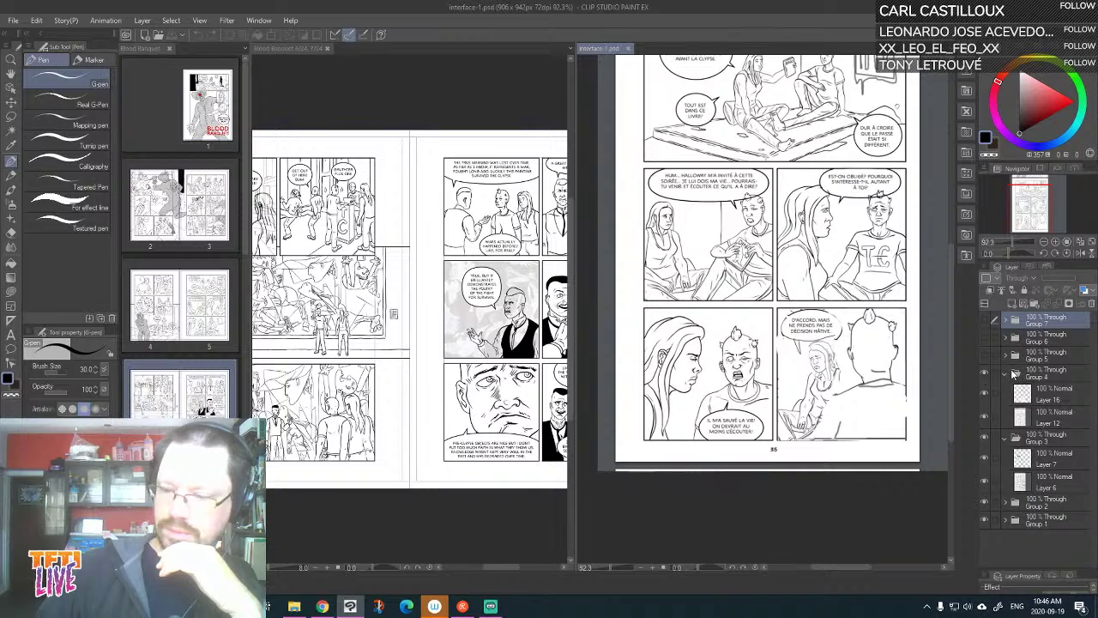
{"action": "left_click", "coordinate": [1007, 375]}
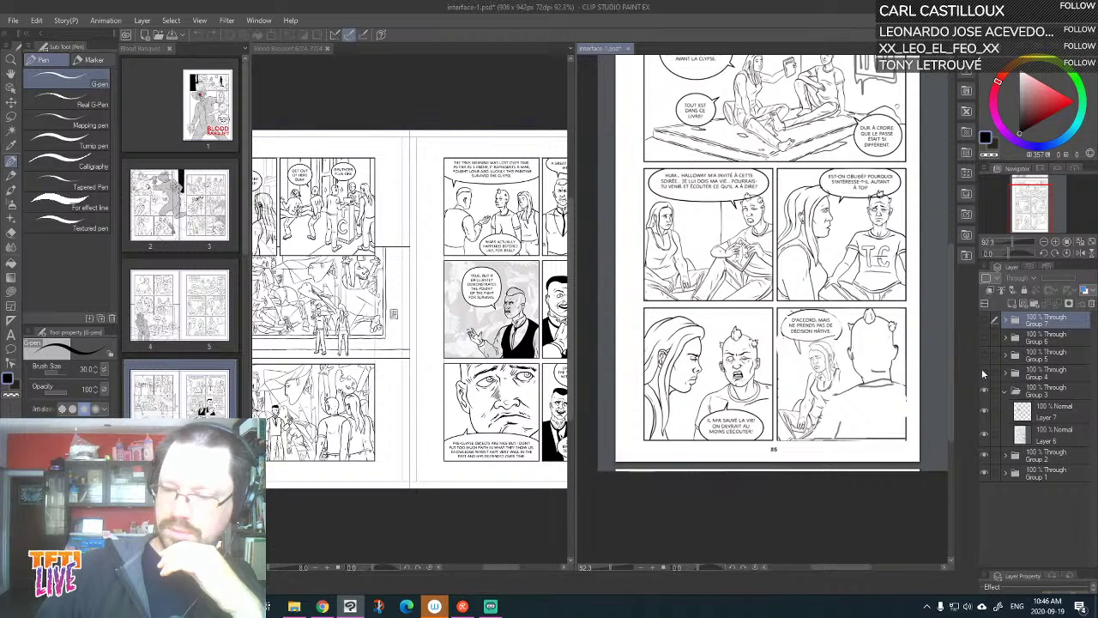
{"action": "left_click", "coordinate": [983, 373]}
{"action": "left_click", "coordinate": [980, 354]}
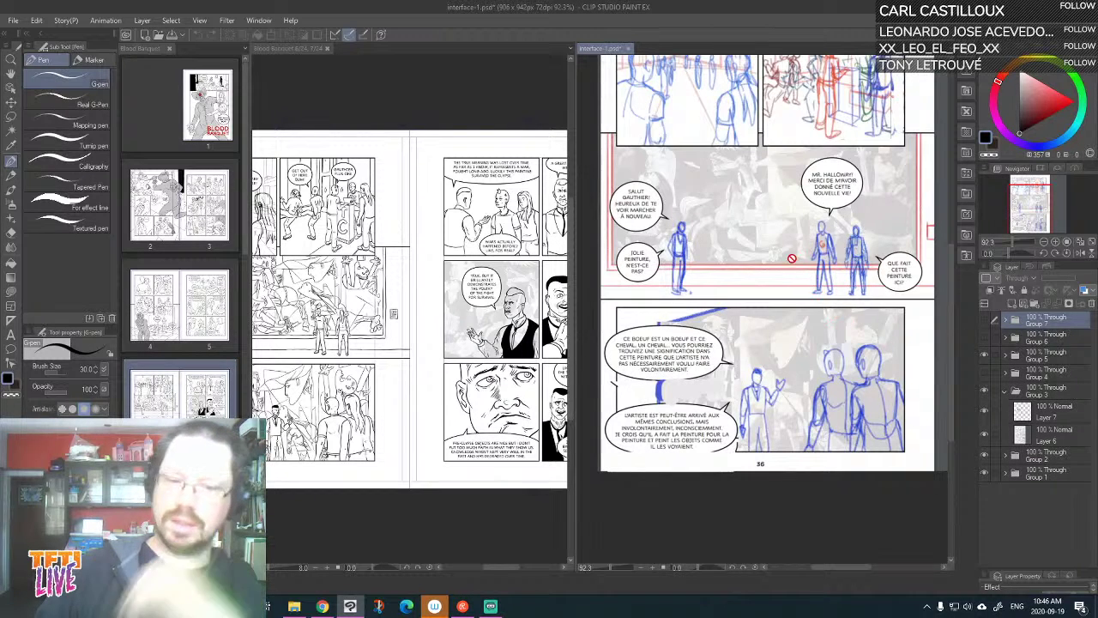
In the interface-1.psd reference, collapse Group 3 and hide Groups 2 to 5 so only Group 1 shows
{"action": "left_click", "coordinate": [986, 352]}
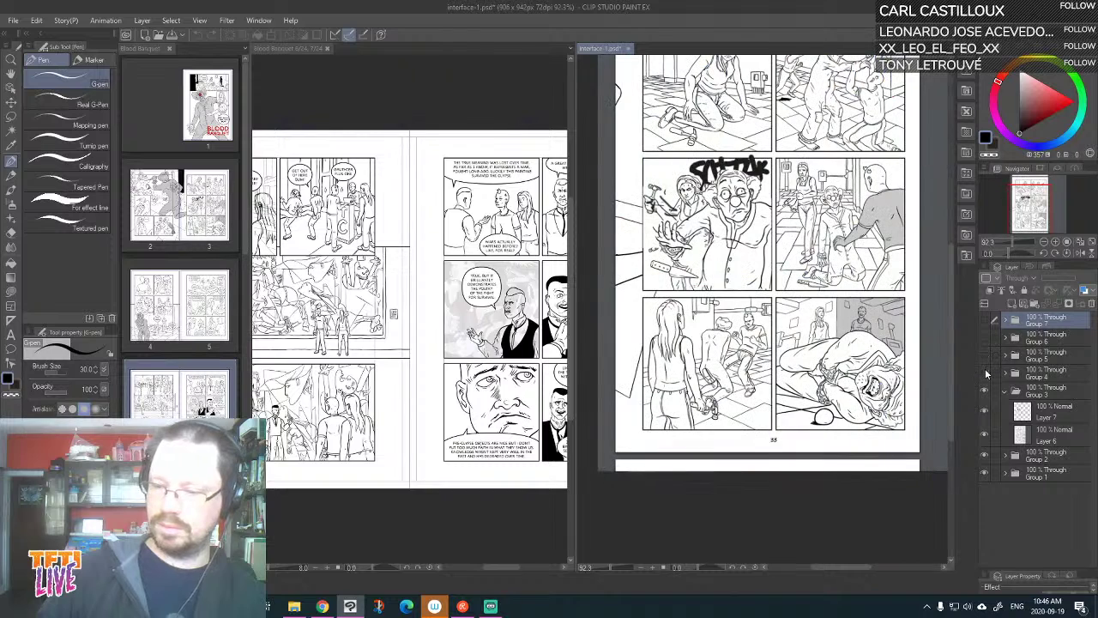
{"action": "left_click", "coordinate": [986, 374]}
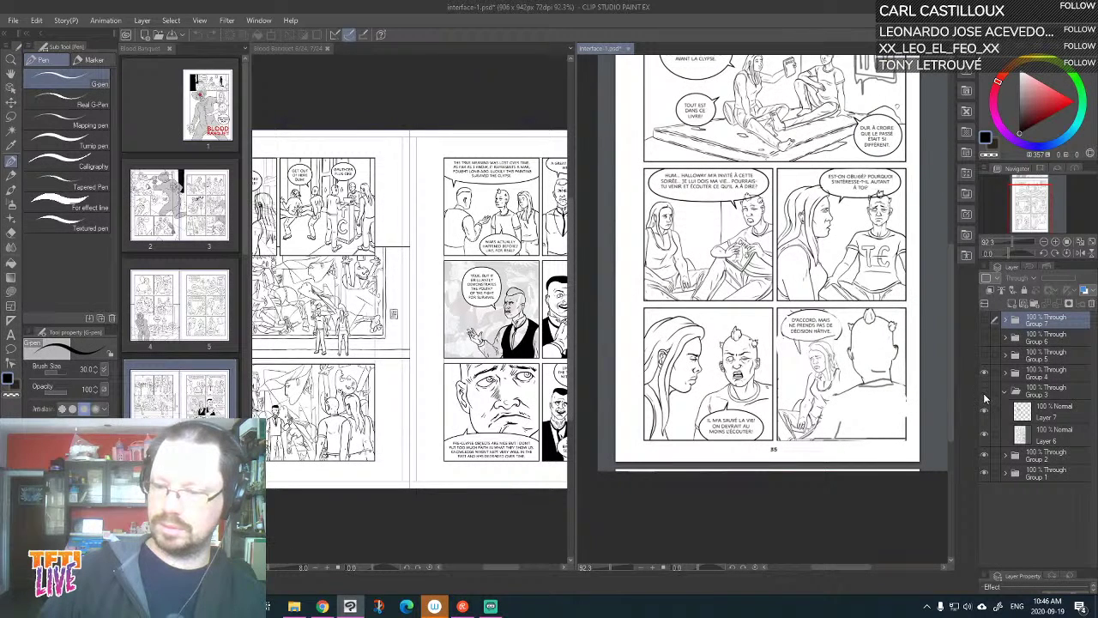
{"action": "left_click", "coordinate": [1006, 389]}
{"action": "left_click", "coordinate": [985, 391]}
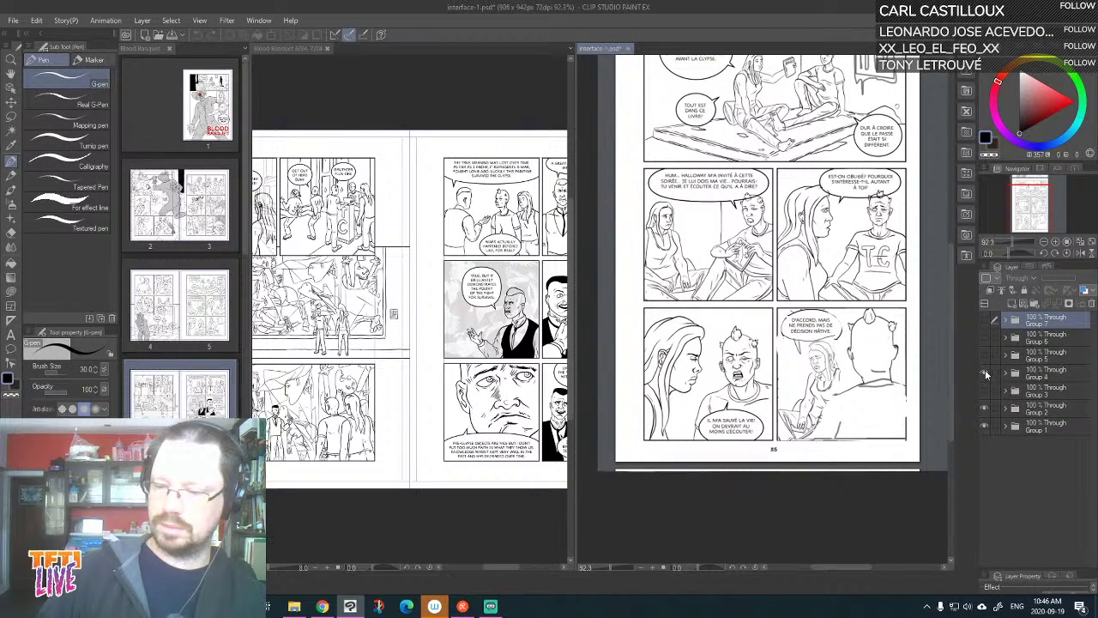
{"action": "left_click", "coordinate": [986, 409]}
{"action": "left_click", "coordinate": [986, 411]}
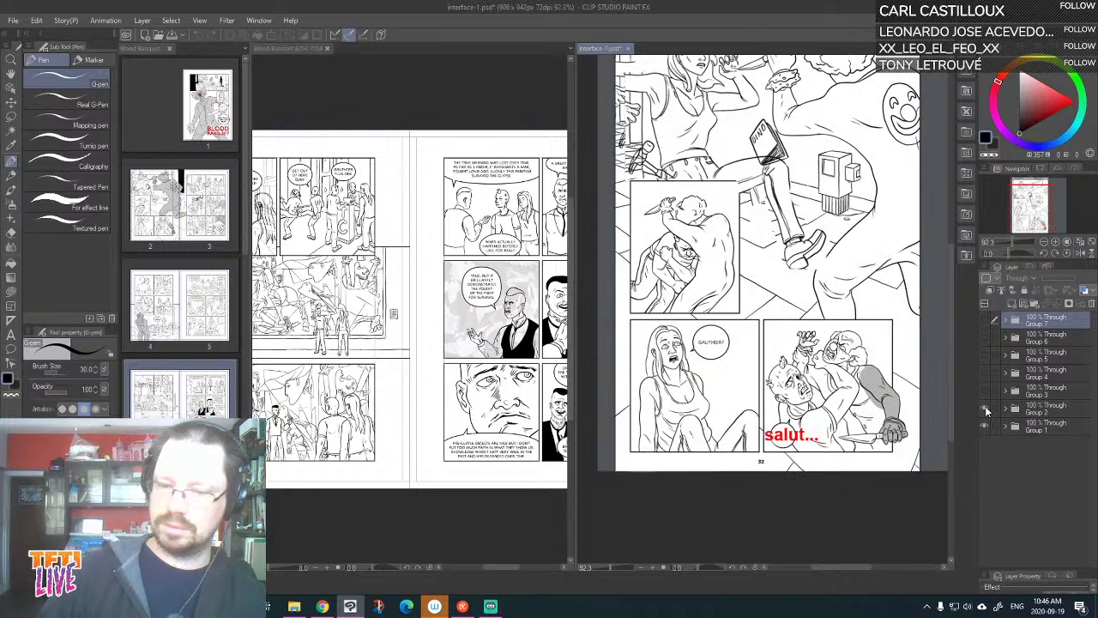
{"action": "left_click", "coordinate": [986, 410]}
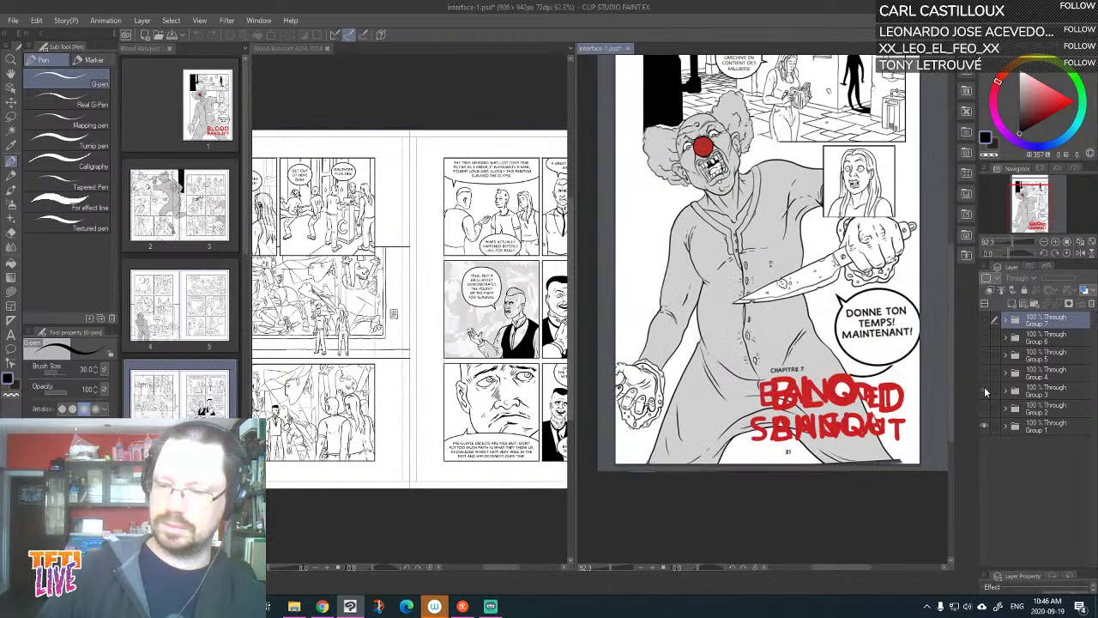
Show and hide Groups 3 to 7 one at a time to find the page rough matching page 6
{"action": "left_click", "coordinate": [985, 389]}
{"action": "left_click", "coordinate": [984, 390]}
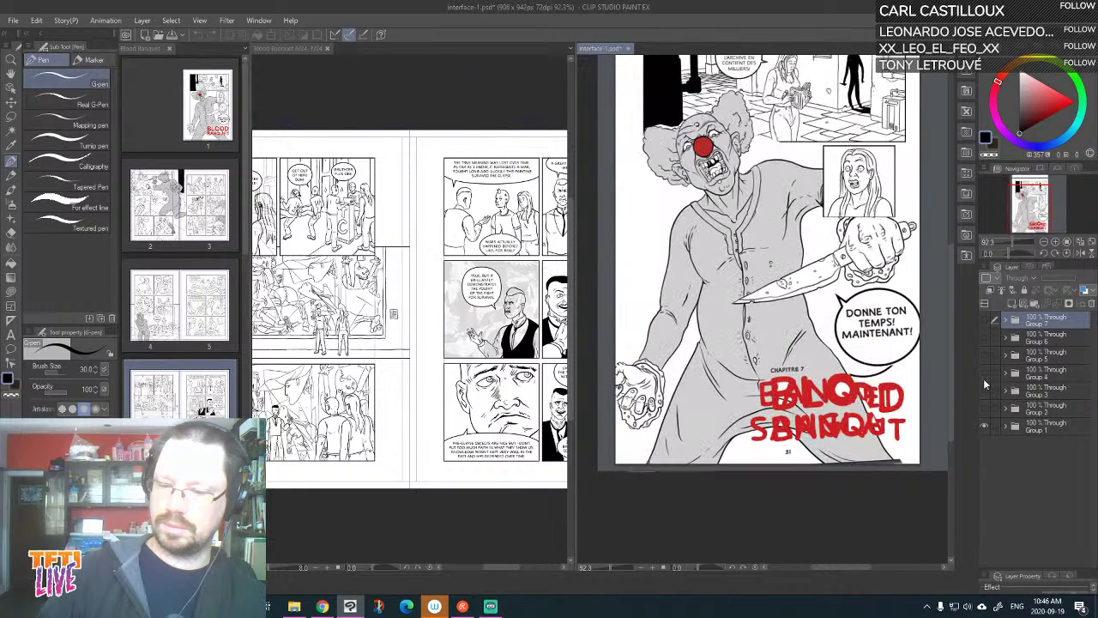
{"action": "left_click", "coordinate": [985, 373]}
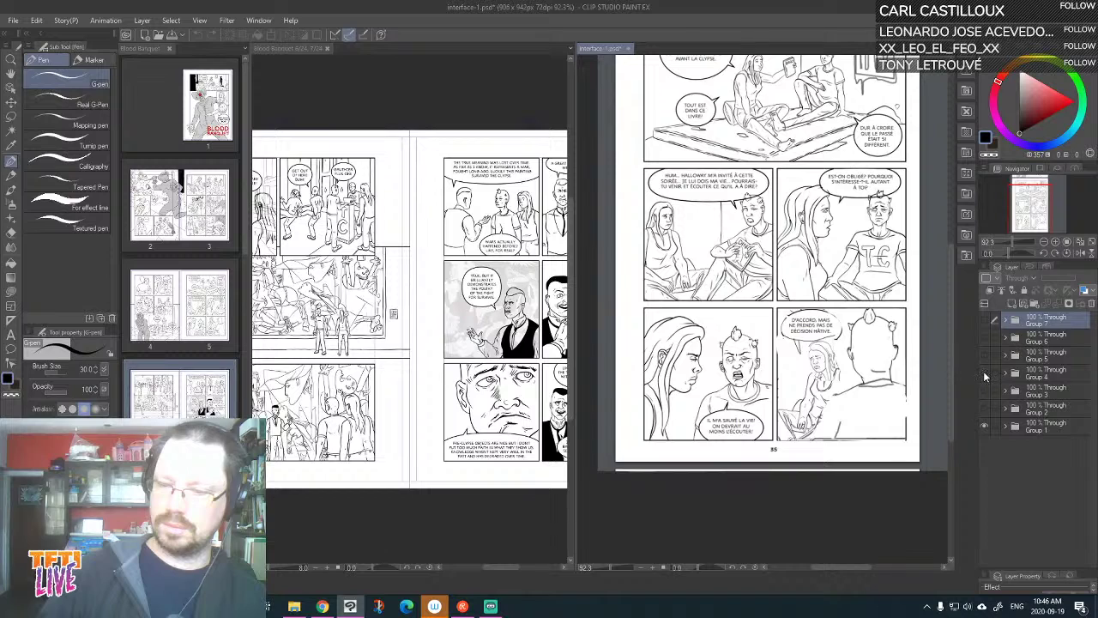
{"action": "left_click", "coordinate": [984, 372]}
{"action": "left_click", "coordinate": [985, 355]}
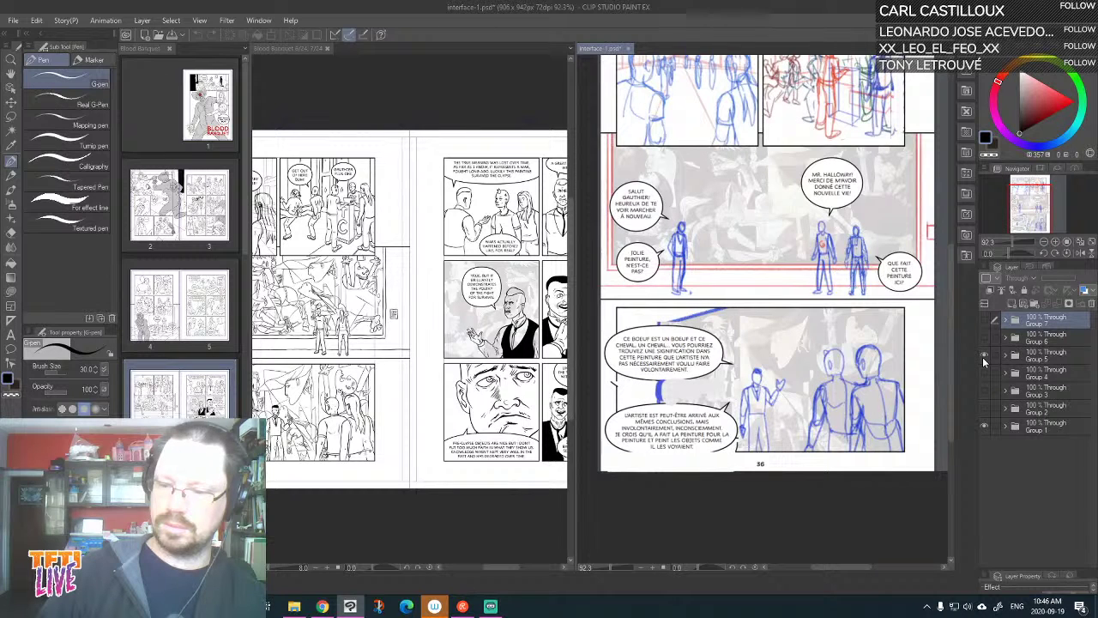
{"action": "left_click", "coordinate": [985, 355]}
{"action": "left_click", "coordinate": [985, 338]}
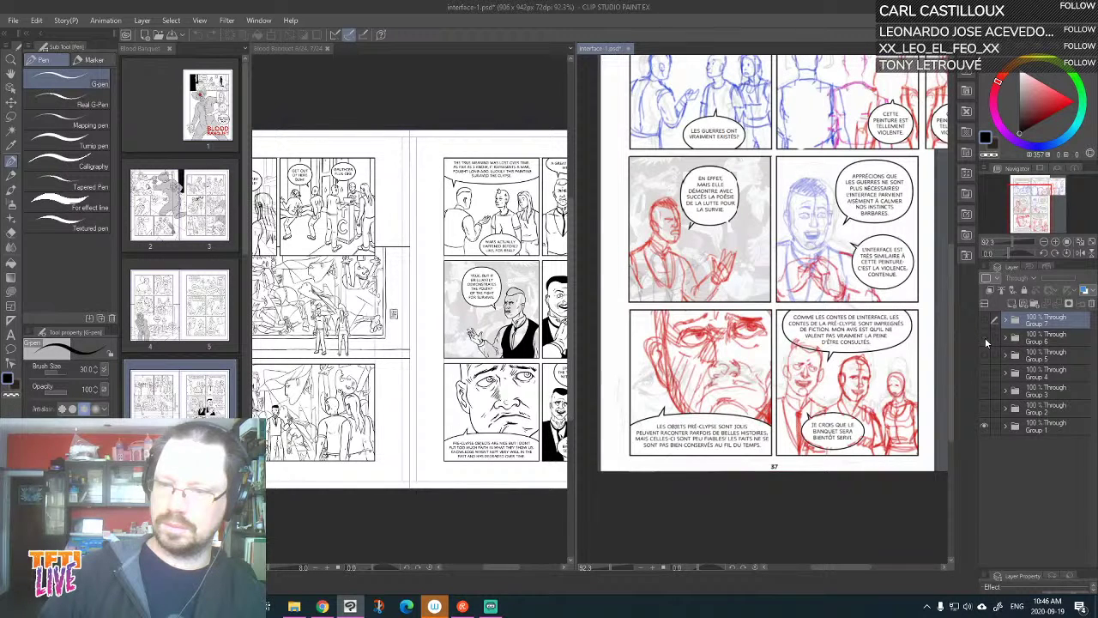
{"action": "left_click", "coordinate": [985, 338]}
{"action": "left_click", "coordinate": [984, 321]}
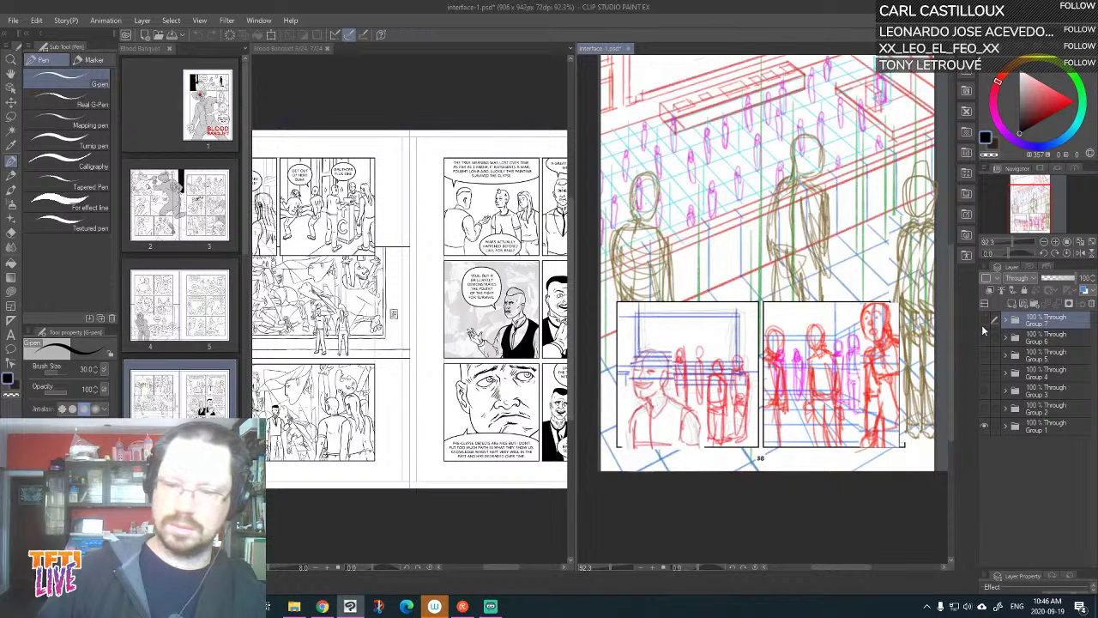
{"action": "left_click", "coordinate": [985, 323]}
Show Group 5 in the reference and bring page 6 of the spread fully into view beside it
{"action": "left_click", "coordinate": [984, 352]}
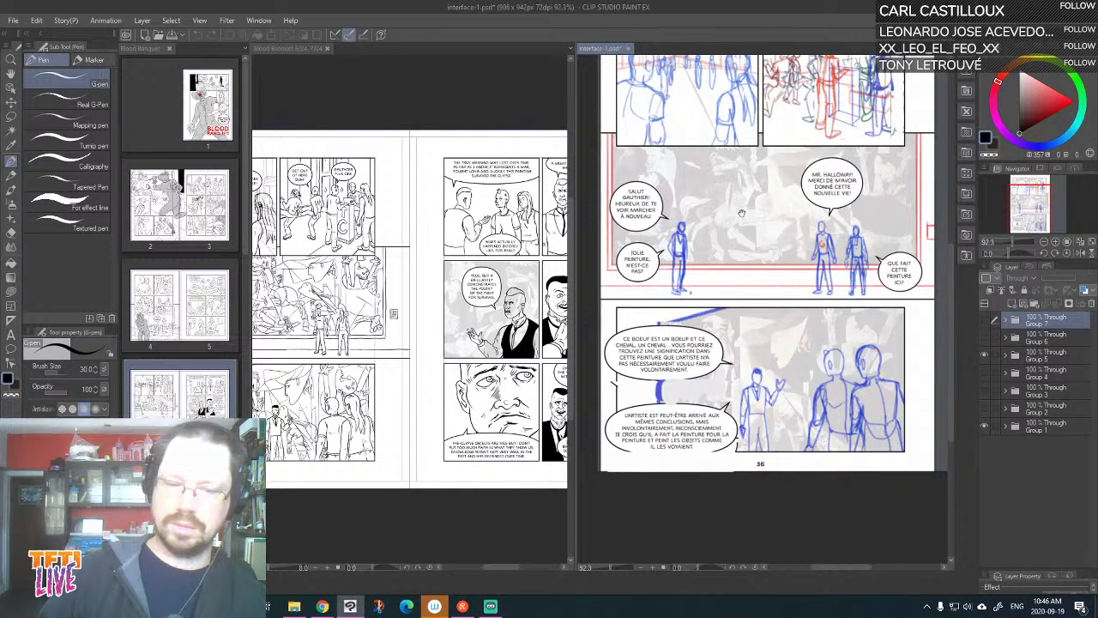
{"action": "scroll", "coordinate": [944, 337], "scroll_direction": "up", "scroll_amount": 3}
{"action": "left_click", "coordinate": [400, 292]}
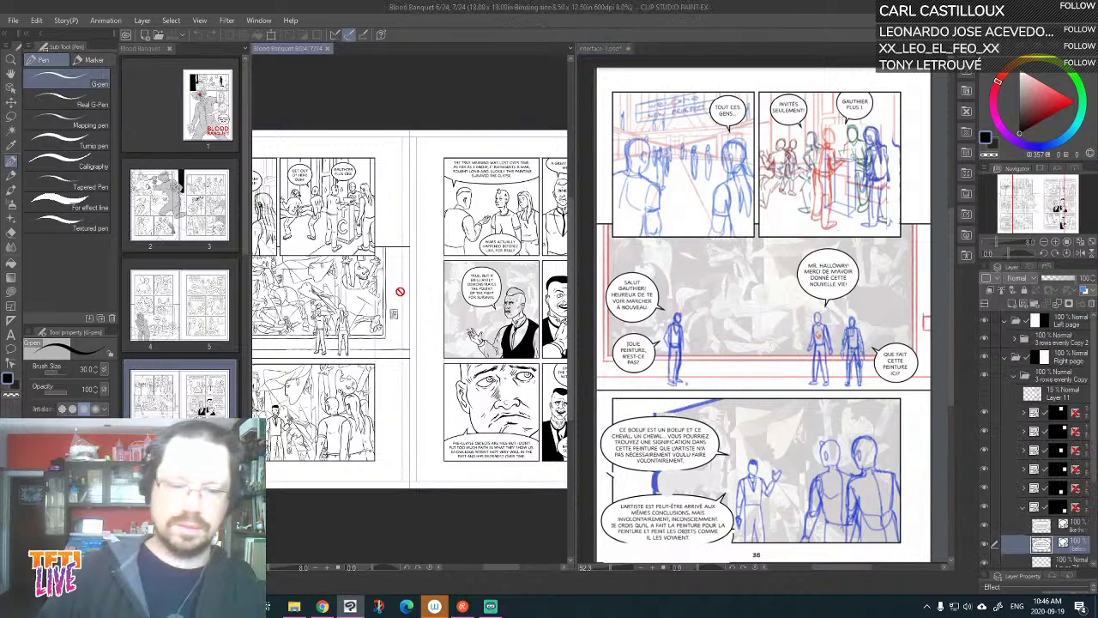
{"action": "left_click_drag", "start_coordinate": [315, 301], "coordinate": [440, 306]}
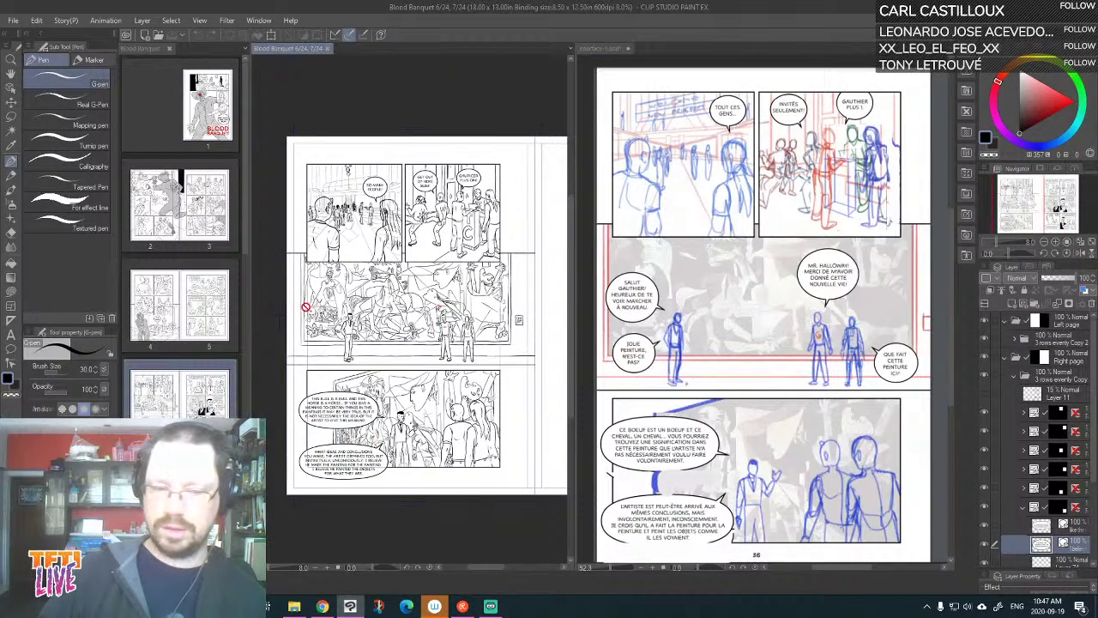
{"action": "left_click", "coordinate": [798, 291]}
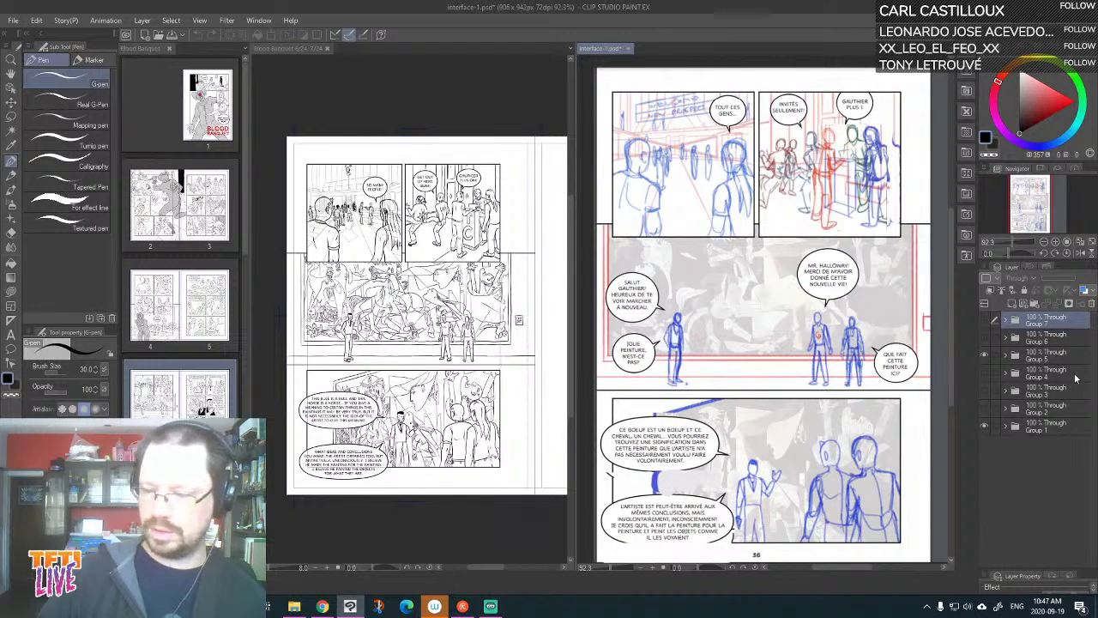
Expand Group 5 and toggle Layer 18's visibility repeatedly to compare the two versions of the page 6 rough
{"action": "left_click", "coordinate": [1007, 354]}
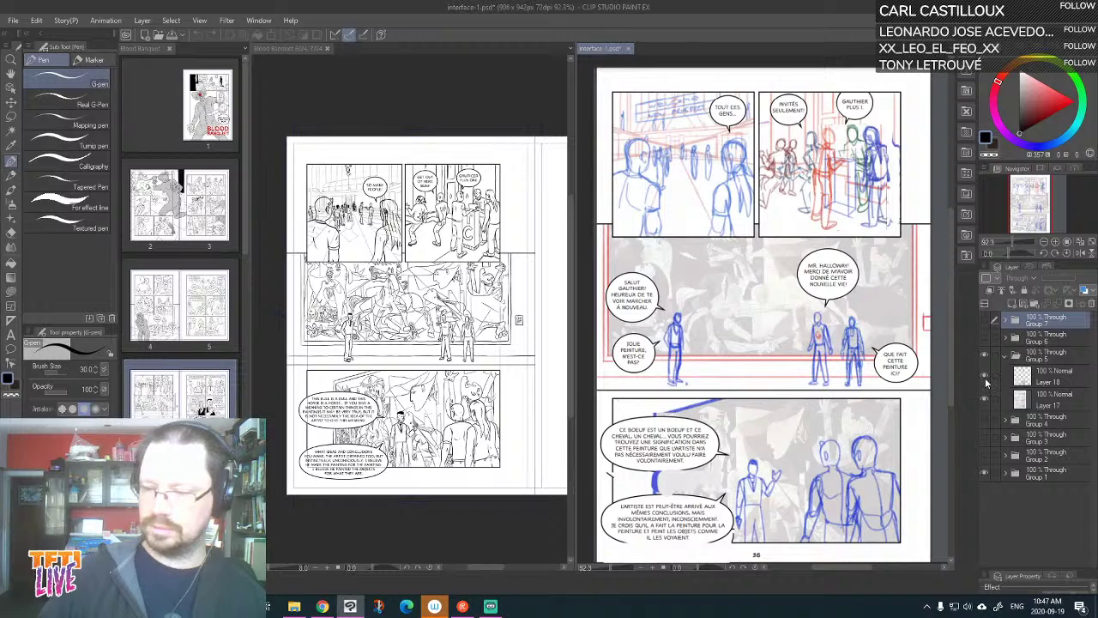
{"action": "left_click", "coordinate": [985, 379]}
{"action": "left_click", "coordinate": [986, 379]}
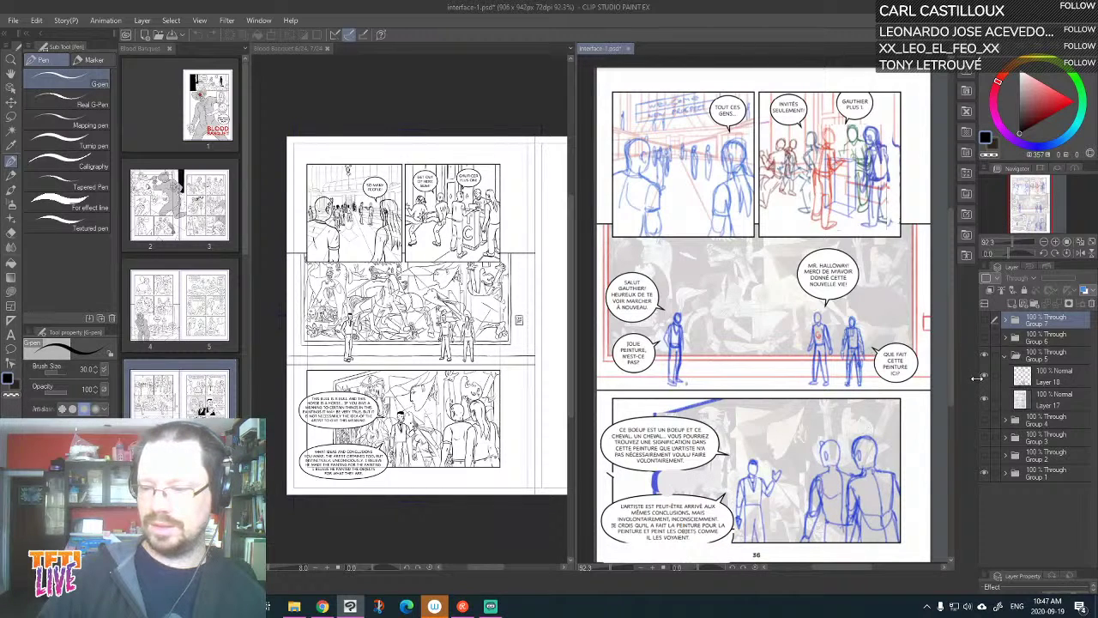
{"action": "left_click", "coordinate": [985, 377]}
{"action": "left_click", "coordinate": [985, 377]}
{"action": "left_click", "coordinate": [984, 377]}
{"action": "left_click", "coordinate": [984, 376]}
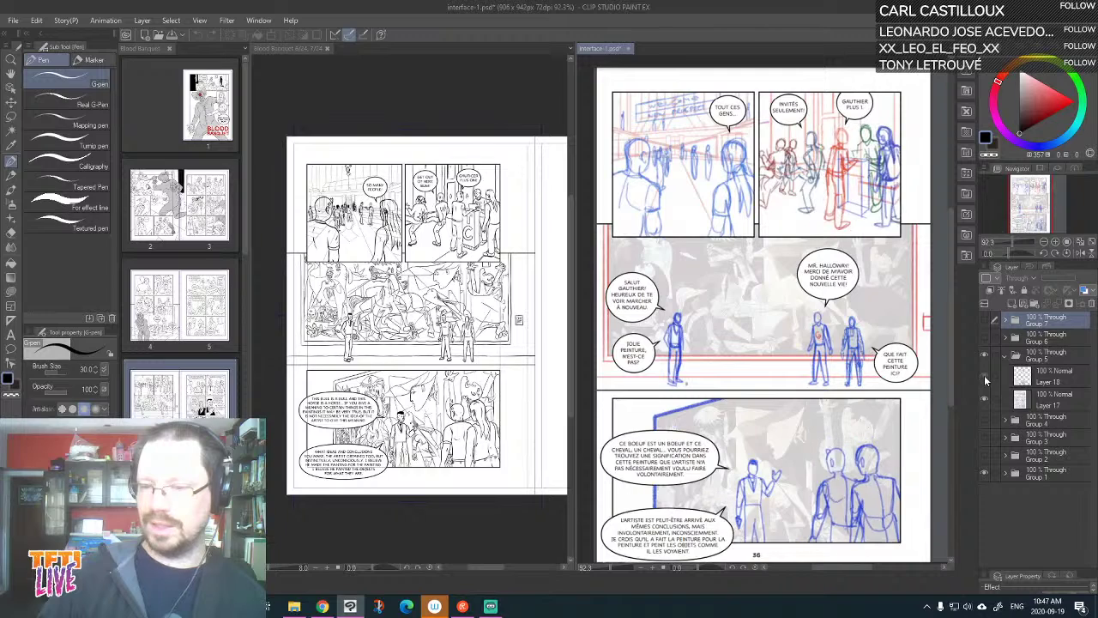
{"action": "left_click", "coordinate": [985, 379]}
{"action": "left_click", "coordinate": [985, 379]}
{"action": "left_click", "coordinate": [985, 379]}
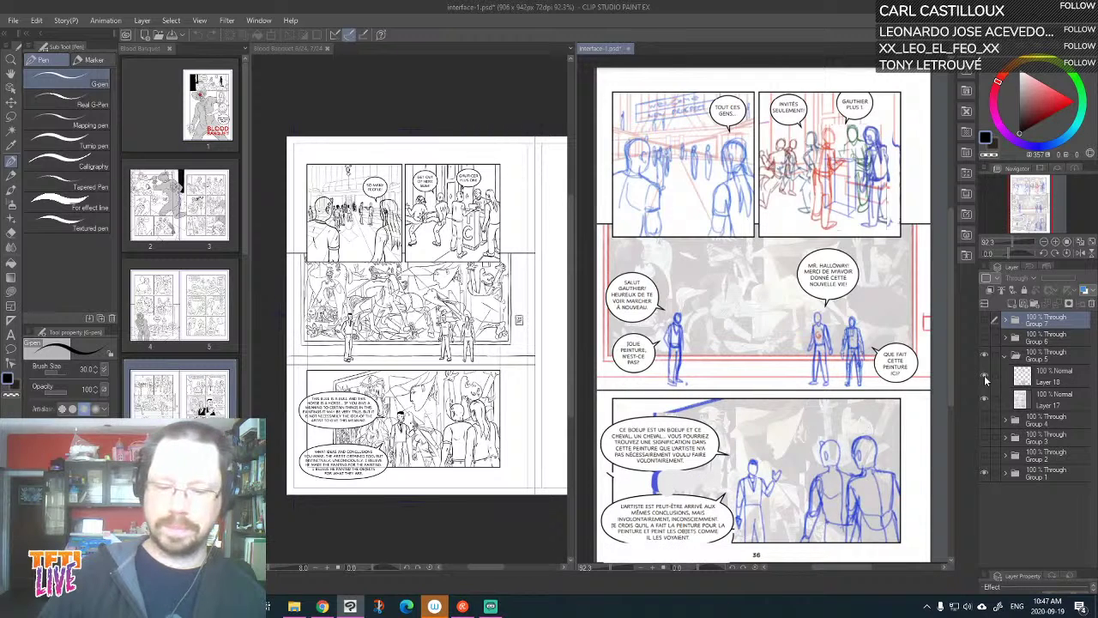
{"action": "left_click", "coordinate": [985, 378]}
{"action": "left_click", "coordinate": [986, 378]}
{"action": "left_click", "coordinate": [985, 378]}
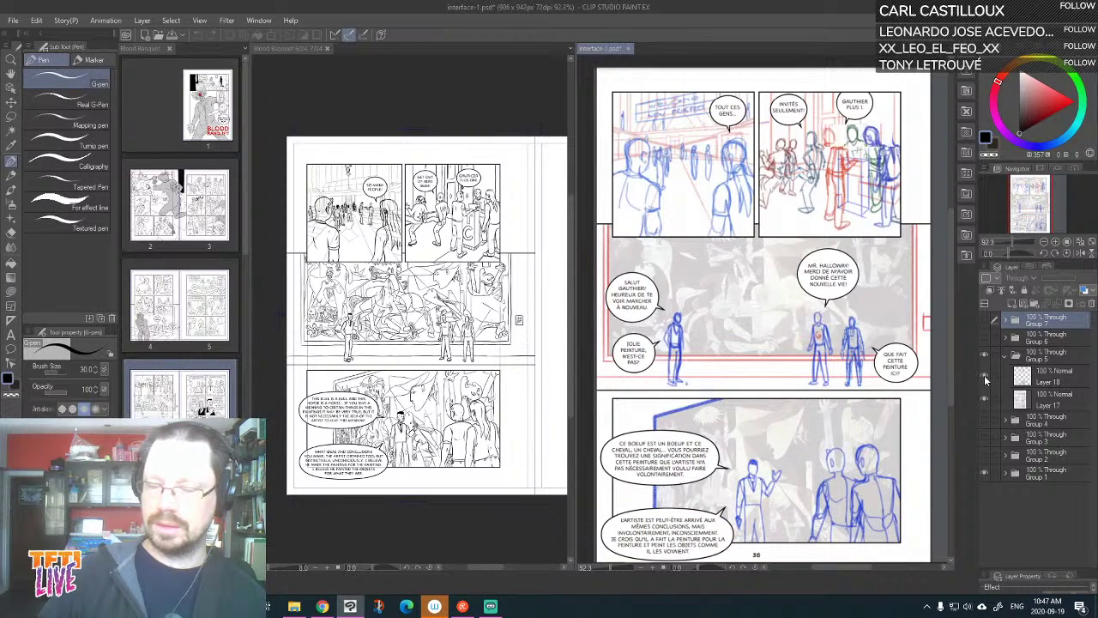
{"action": "left_click", "coordinate": [985, 379]}
{"action": "left_click", "coordinate": [985, 379]}
{"action": "left_click", "coordinate": [985, 379]}
{"action": "left_click", "coordinate": [985, 378]}
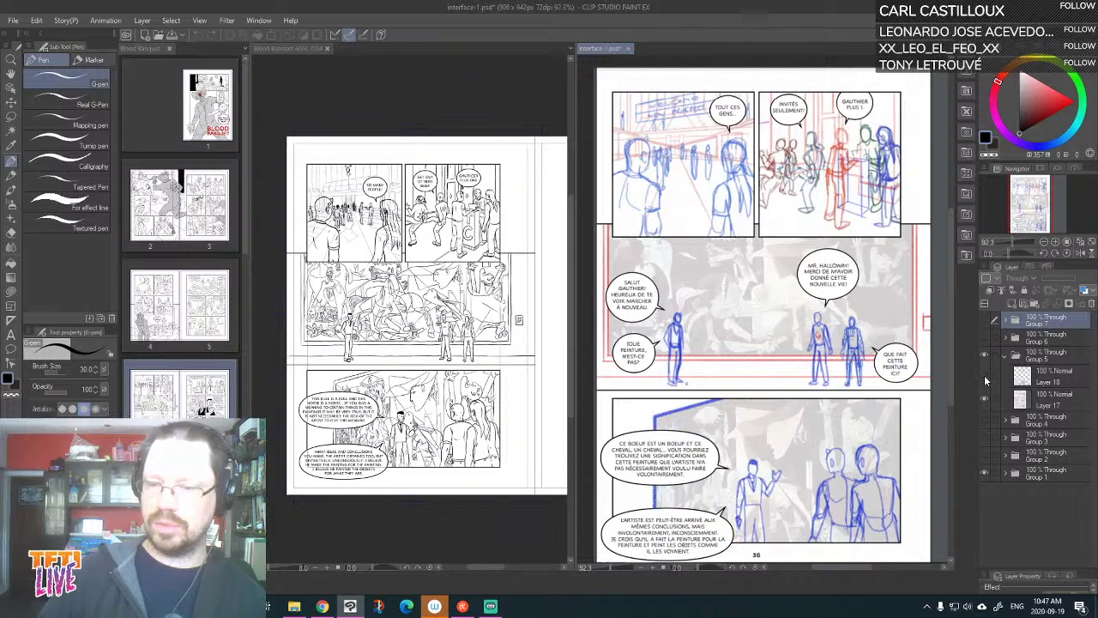
{"action": "left_click", "coordinate": [985, 379]}
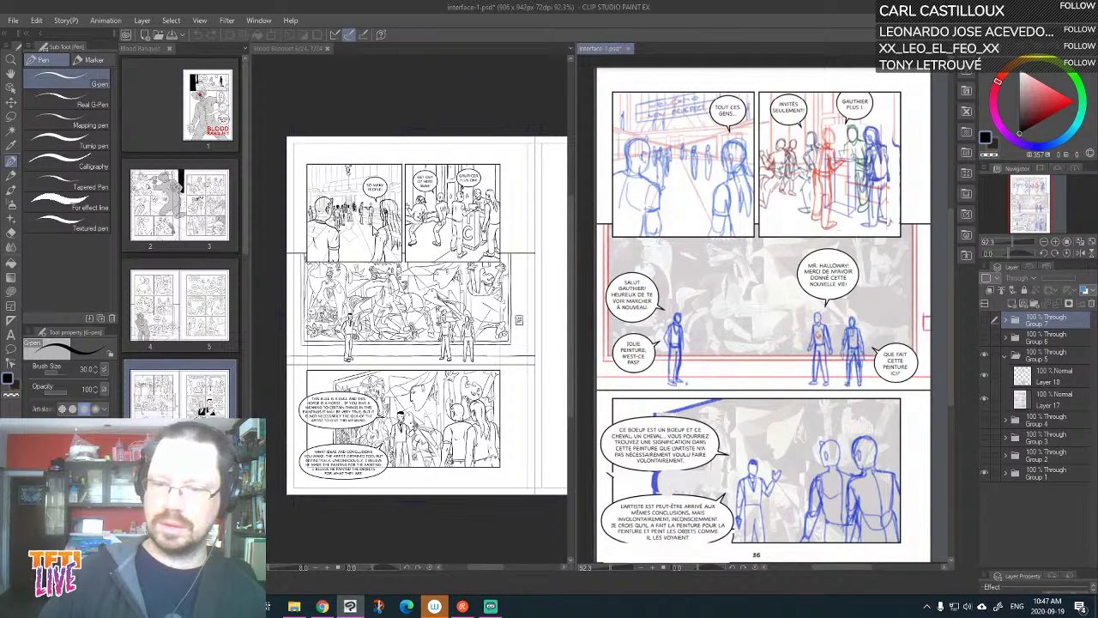
Switch to the Move layer tool, enlarge the reference, and widen the spread's view around the "GET OUT OF HERE BUM!" panel
{"action": "left_click", "coordinate": [11, 103]}
{"action": "key", "text": "ctrl+plus"}
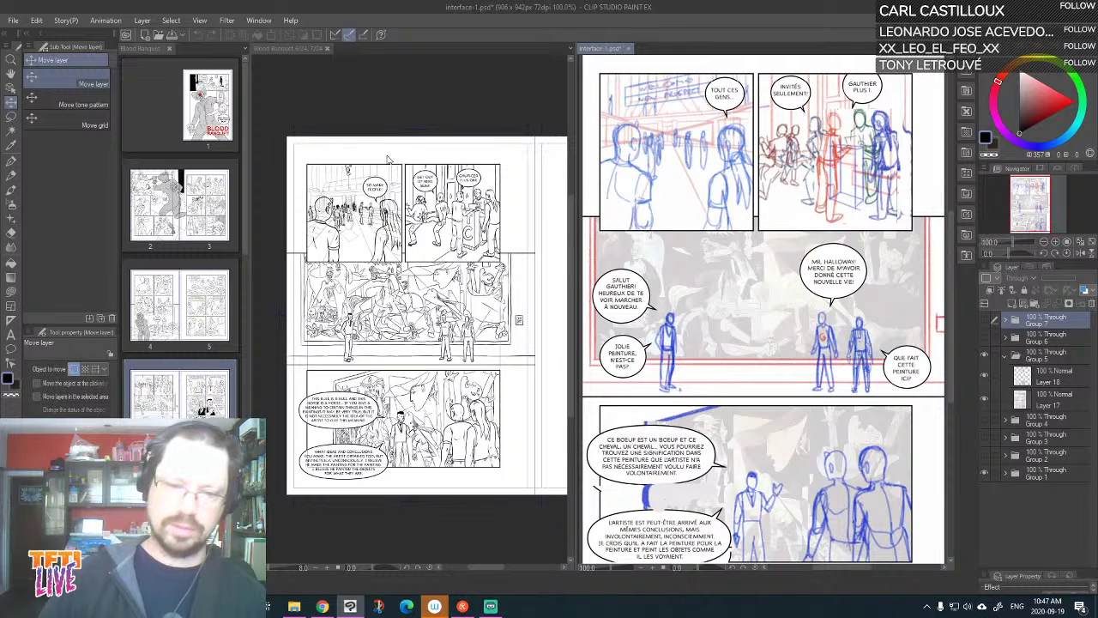
{"action": "scroll", "coordinate": [434, 89], "scroll_direction": "up", "scroll_amount": 5}
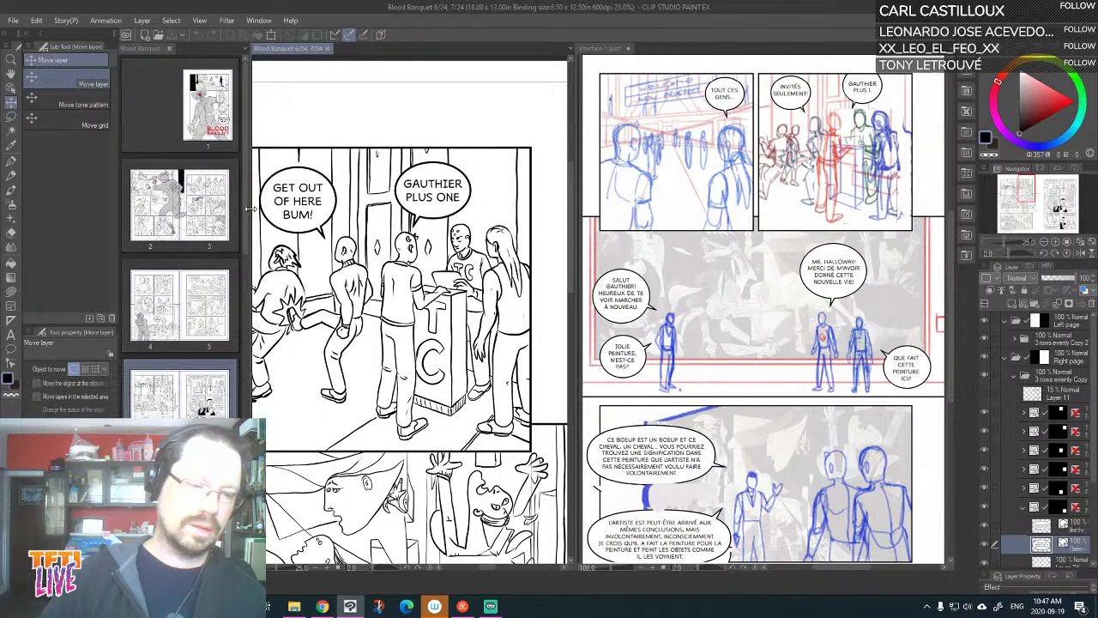
{"action": "left_click_drag", "start_coordinate": [254, 216], "coordinate": [206, 216]}
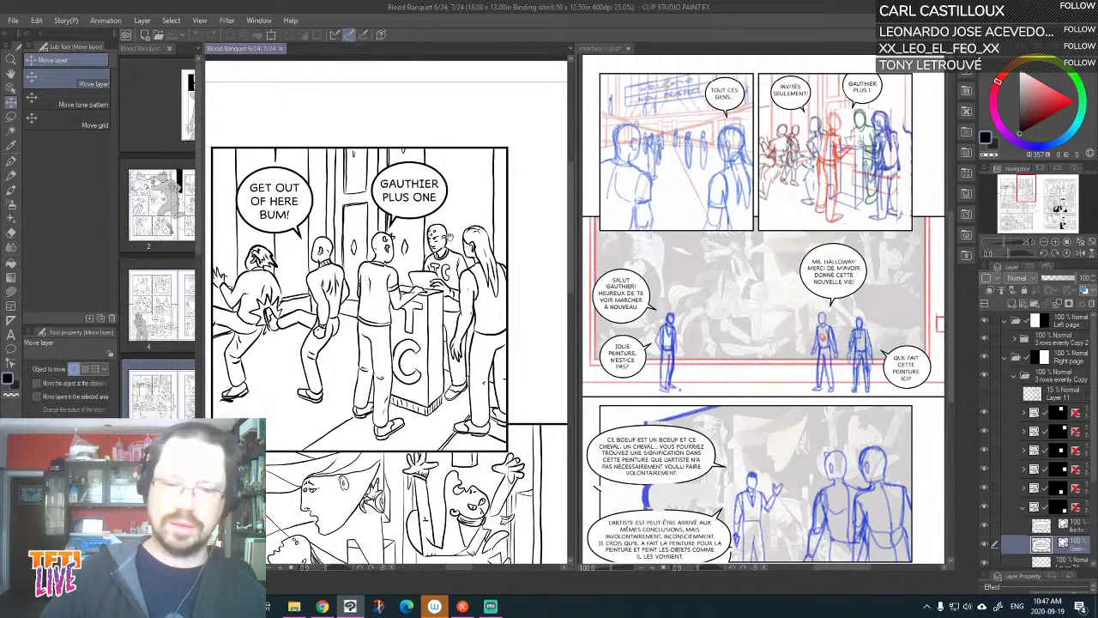
{"action": "left_click_drag", "start_coordinate": [432, 260], "coordinate": [462, 194]}
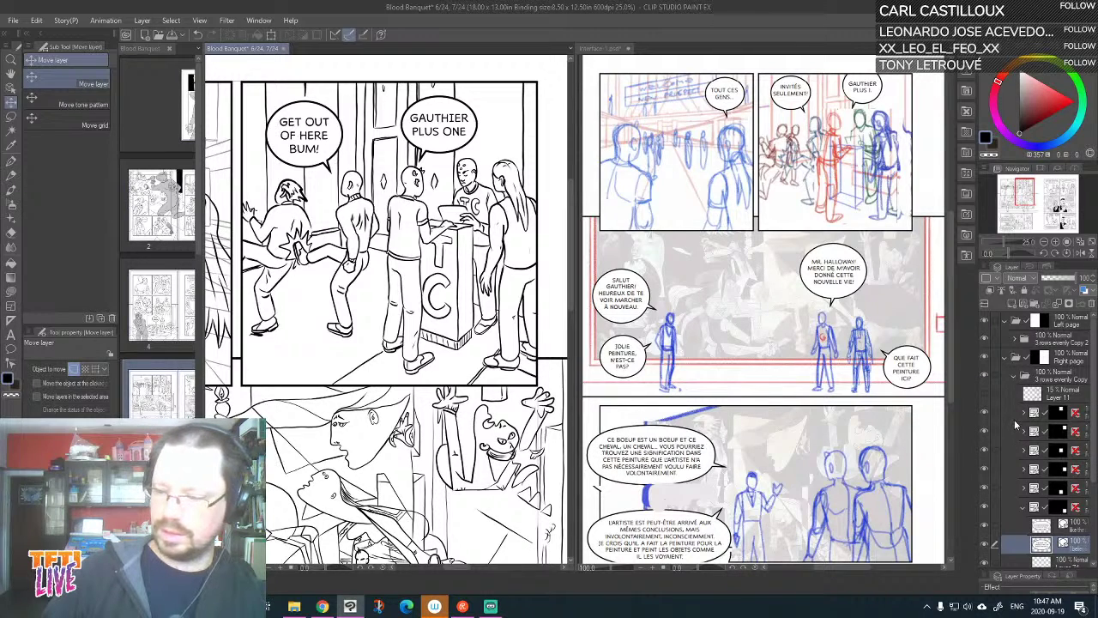
Collapse the last Right page panel folder, expand page 6's second panel folder under 3 rows evenly Copy 2, and select Layers 53, 52 and 54
{"action": "scroll", "coordinate": [1015, 420], "scroll_direction": "down", "scroll_amount": 3}
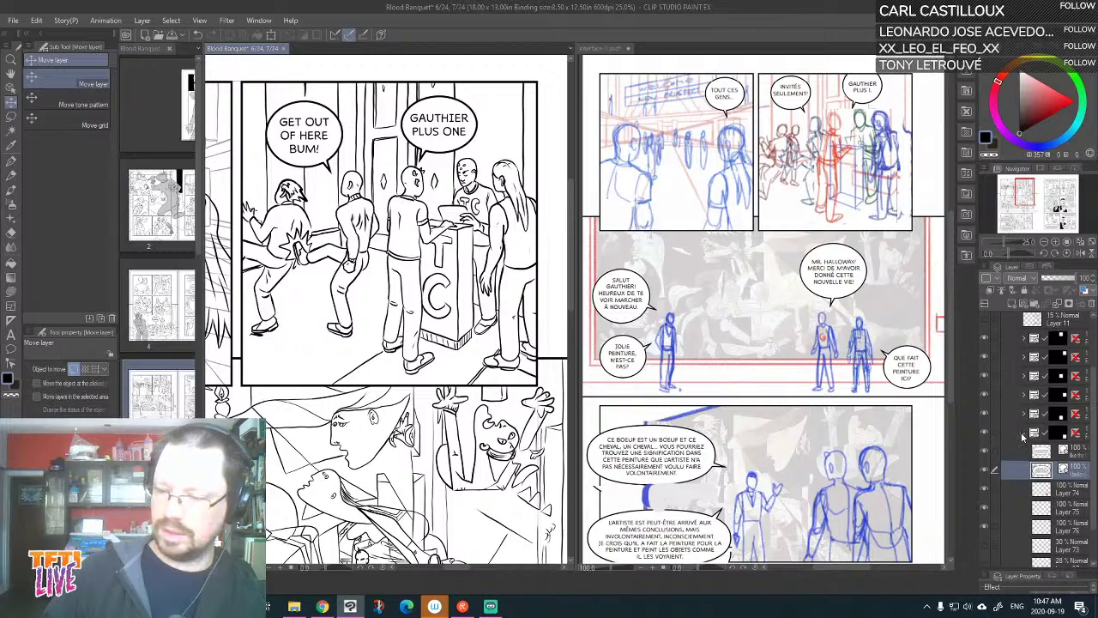
{"action": "left_click", "coordinate": [1022, 432]}
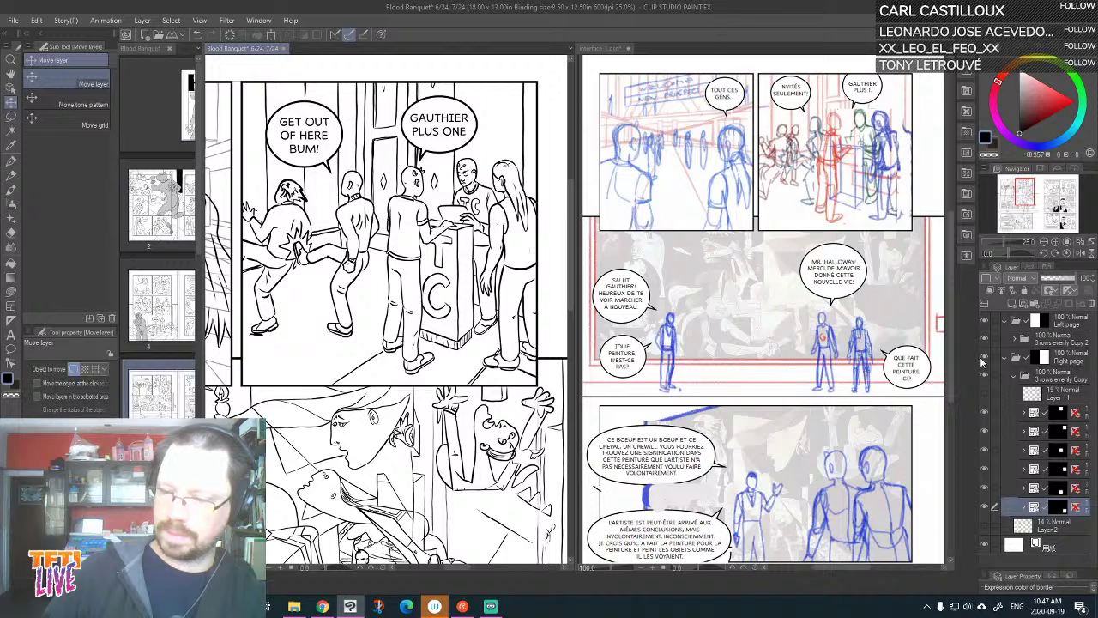
{"action": "left_click", "coordinate": [1009, 339]}
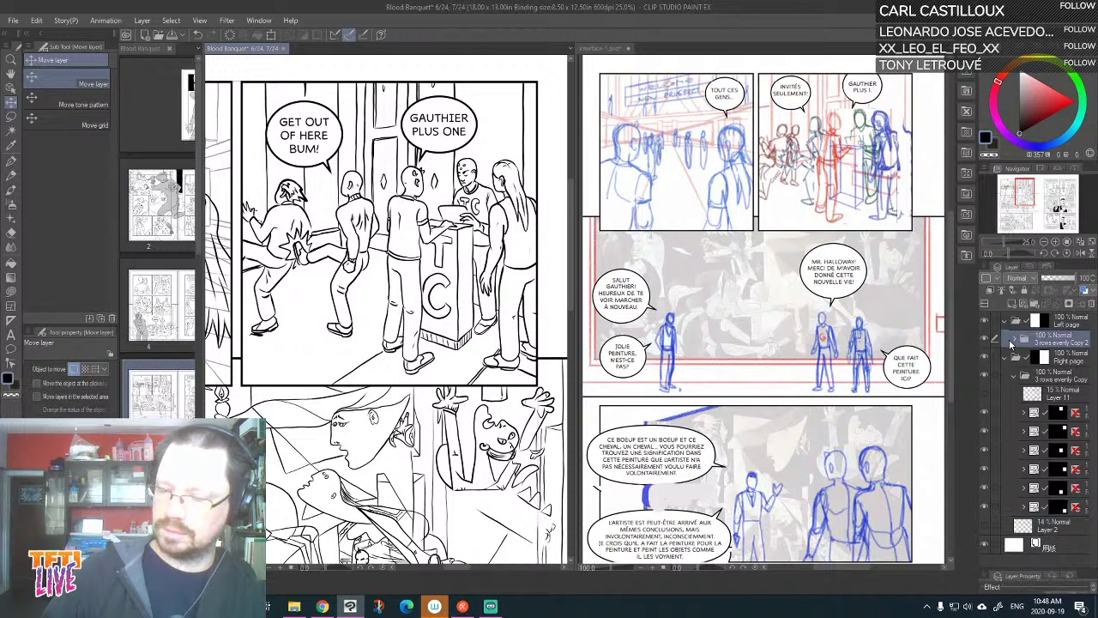
{"action": "left_click", "coordinate": [1013, 341]}
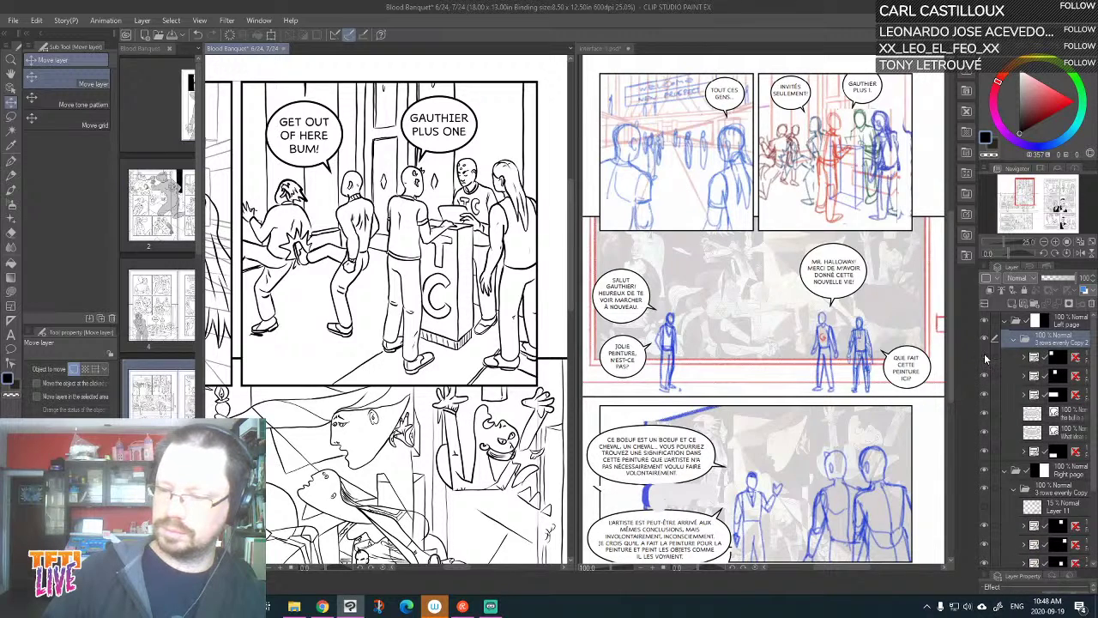
{"action": "left_click", "coordinate": [988, 376]}
{"action": "left_click", "coordinate": [988, 377]}
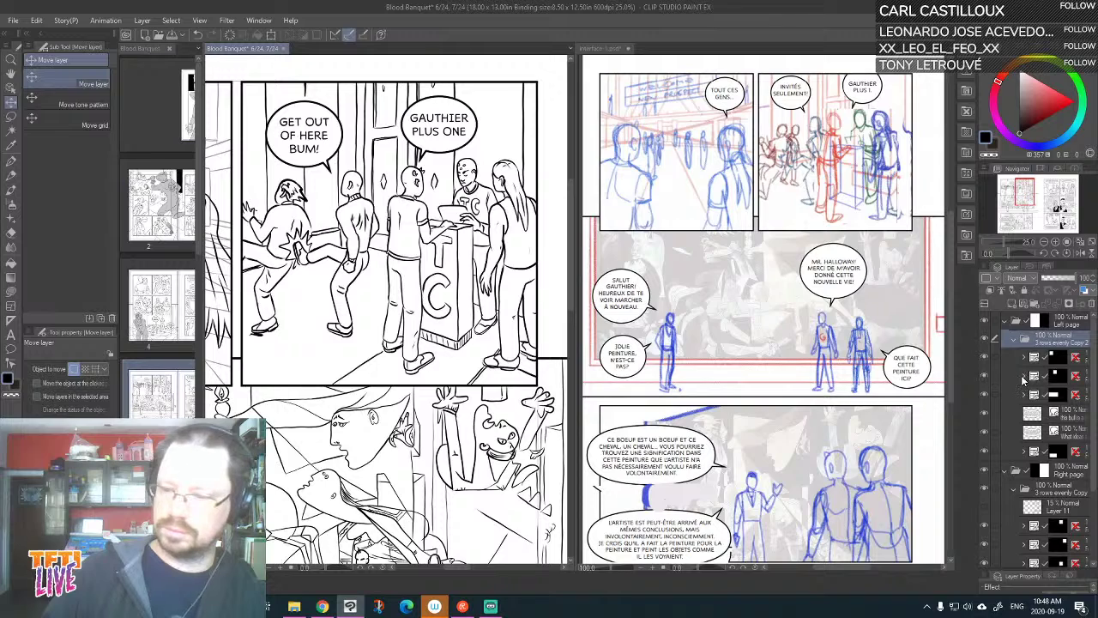
{"action": "left_click", "coordinate": [1022, 376]}
{"action": "left_click", "coordinate": [1074, 434]}
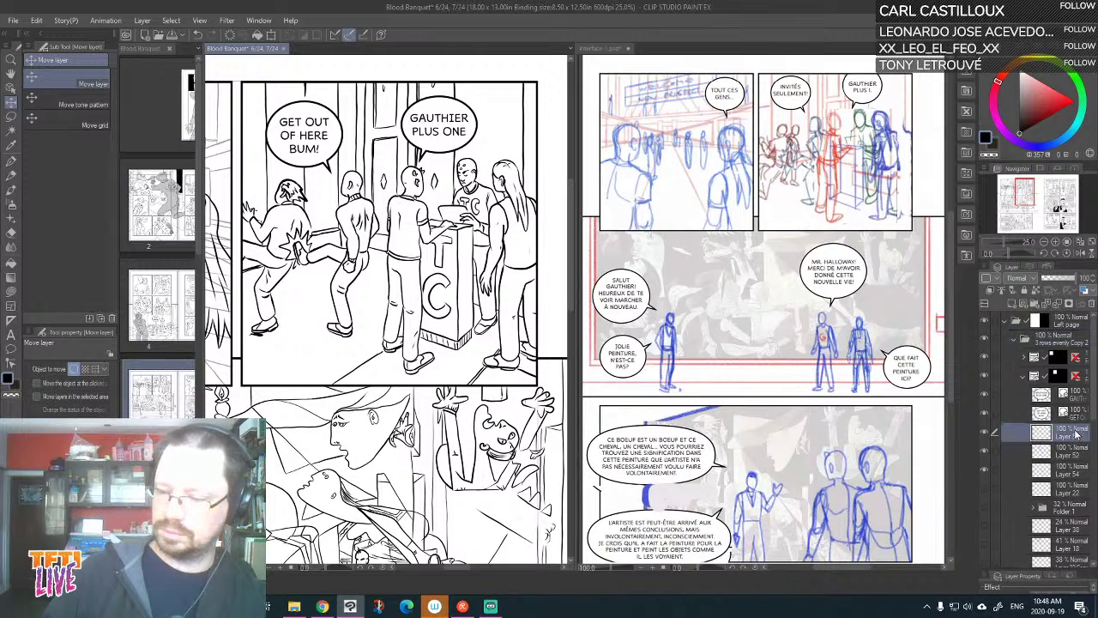
{"action": "left_click", "coordinate": [1069, 476], "text": "shift"}
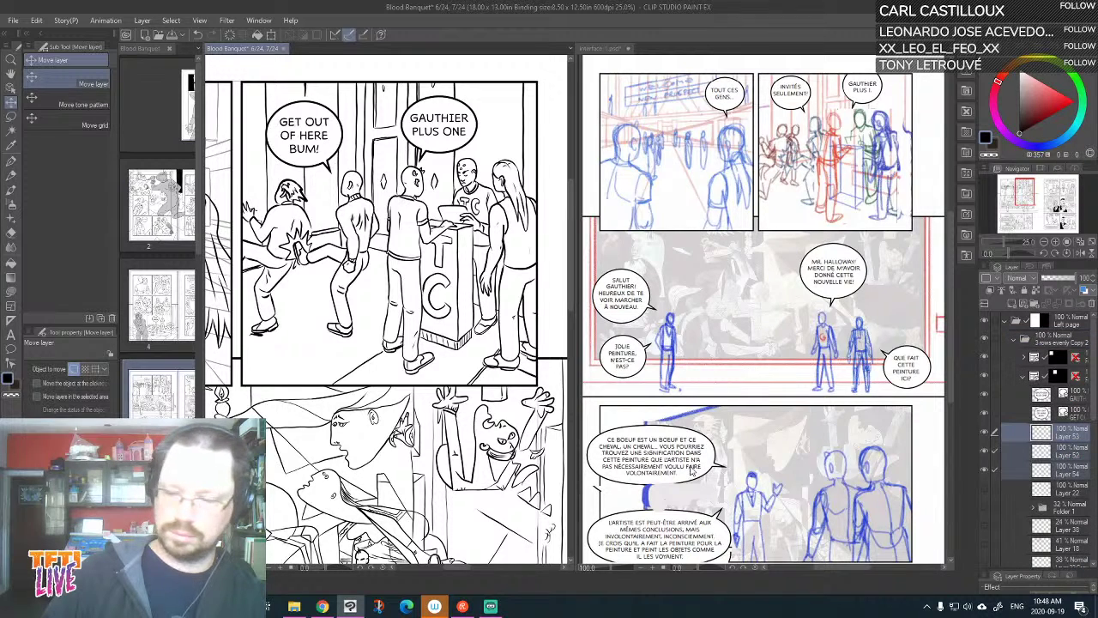
Shift the three selected figure layers left within the panel, moving the kicked man partly behind the panel border
{"action": "key", "text": "shift+Left"}
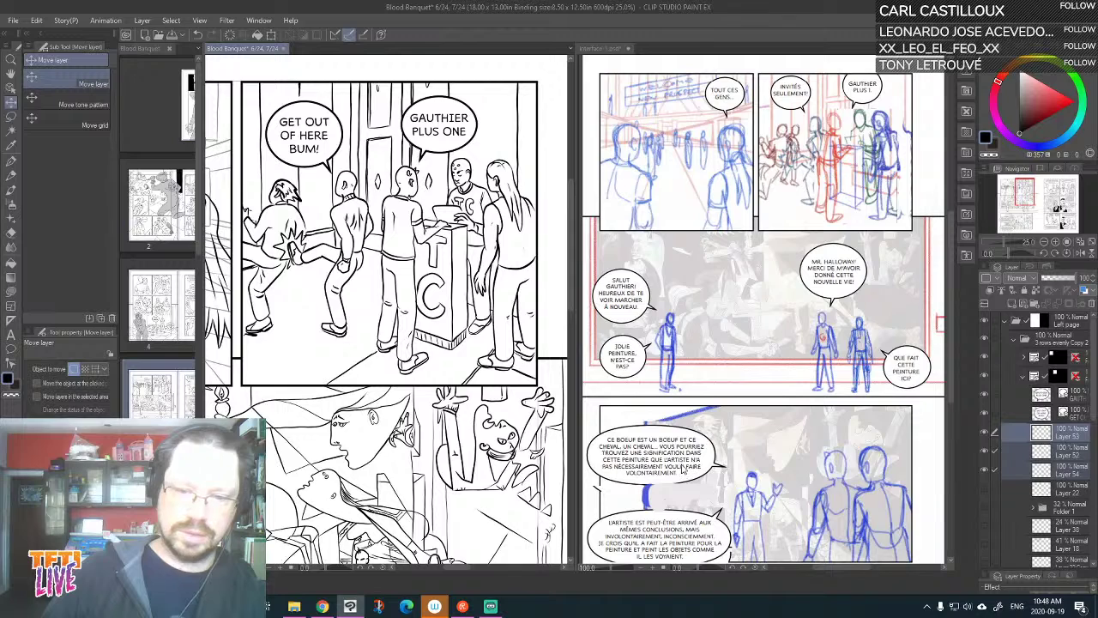
{"action": "key", "text": "shift+Left"}
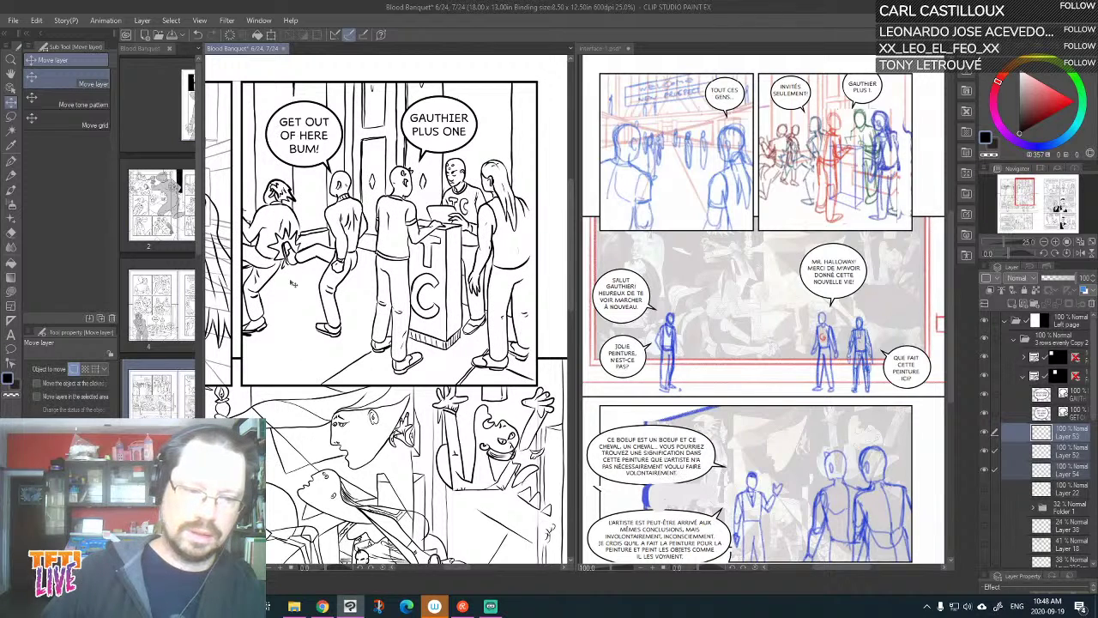
{"action": "key", "text": "Left"}
{"action": "key", "text": "Left"}
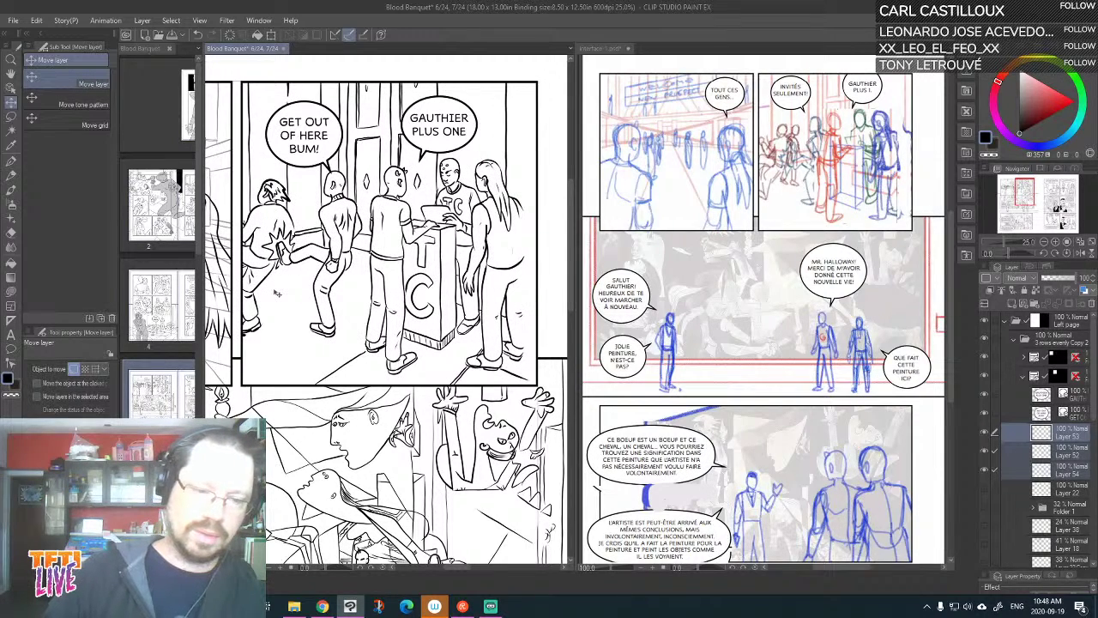
{"action": "key", "text": "Left"}
{"action": "key", "text": "Left"}
{"action": "key", "text": "Left"}
{"action": "key", "text": "Left"}
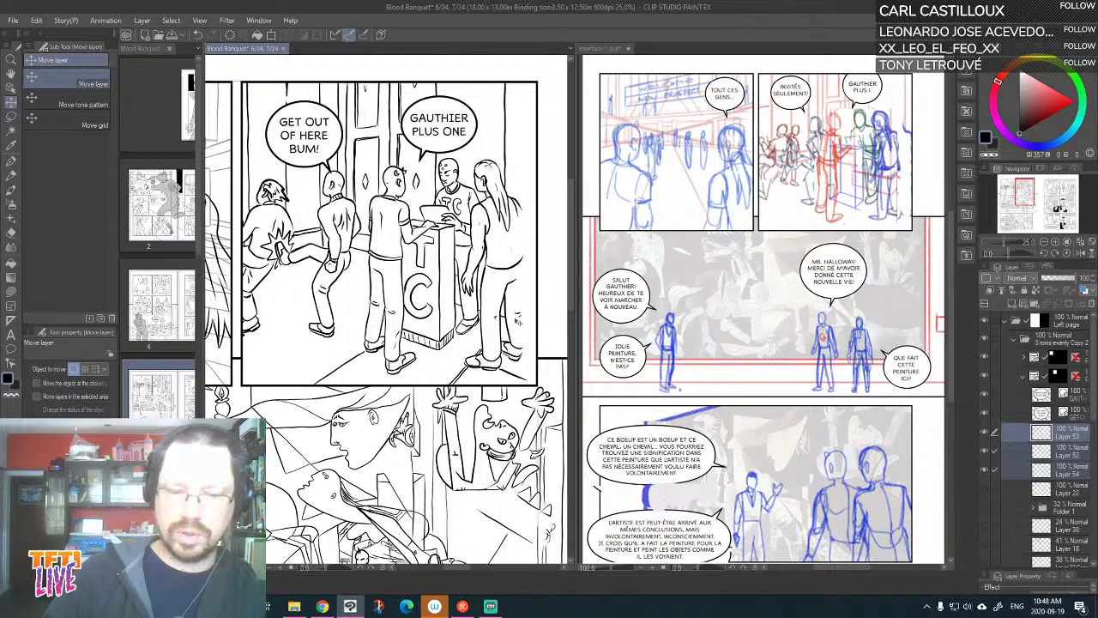
Toggle Layers 53 and 52 to check which figures each holds, and move Layer 52 above Layer 53
{"action": "left_click", "coordinate": [1070, 435]}
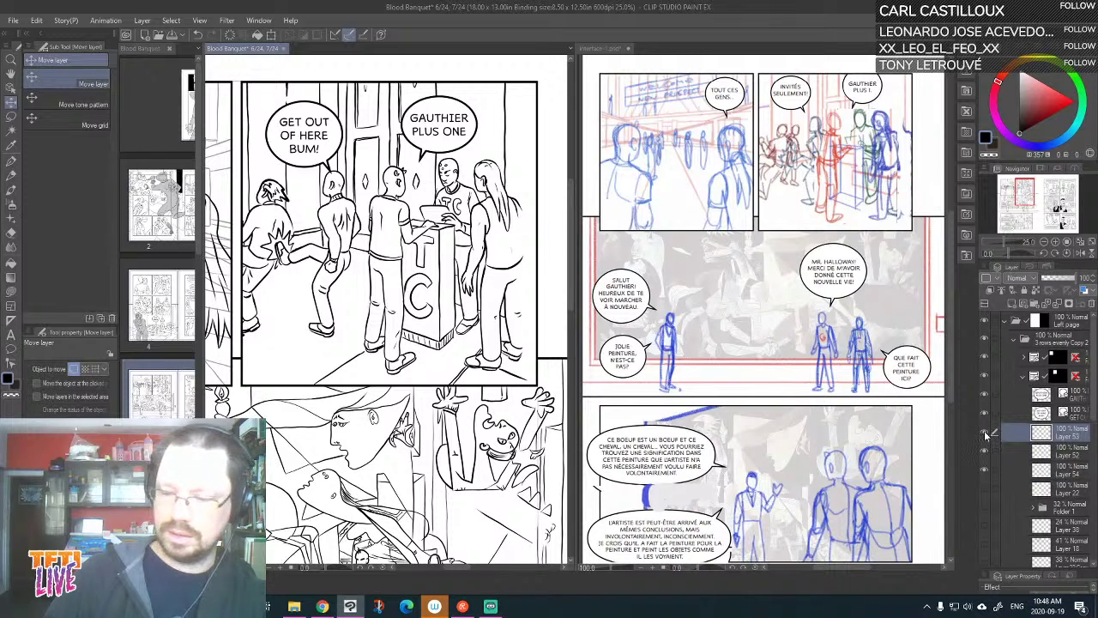
{"action": "left_click", "coordinate": [985, 433]}
{"action": "left_click", "coordinate": [985, 433]}
{"action": "left_click", "coordinate": [985, 451]}
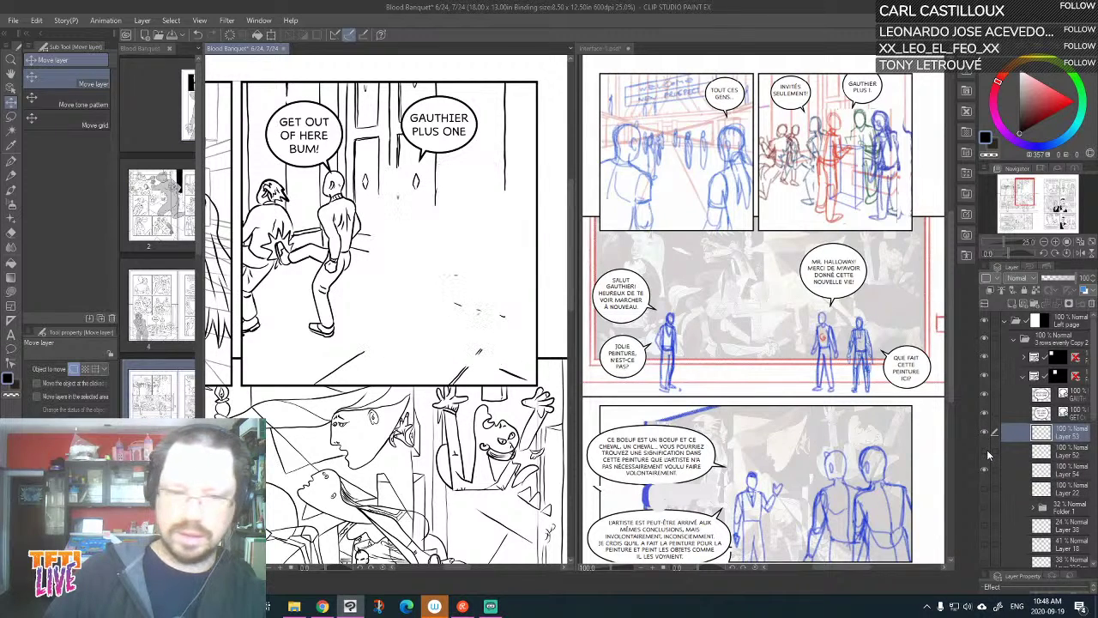
{"action": "left_click", "coordinate": [986, 452]}
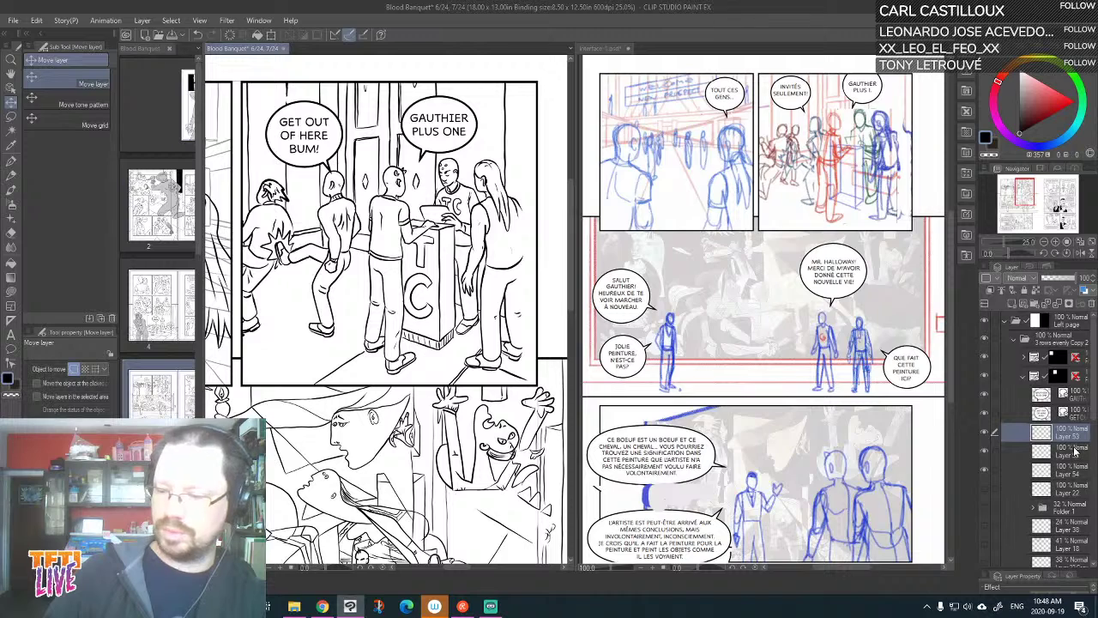
{"action": "left_click", "coordinate": [1075, 451]}
{"action": "left_click_drag", "start_coordinate": [1065, 451], "coordinate": [1061, 432]}
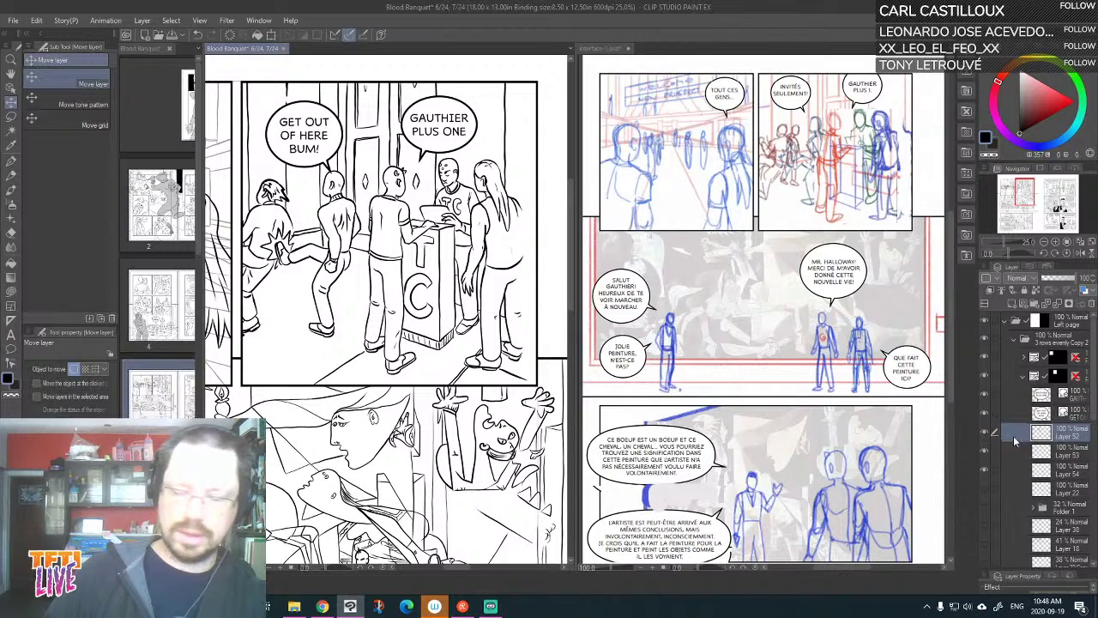
Lower Layer 52's opacity to 22% so the counter figures serve as a tracing guide
{"action": "left_click", "coordinate": [1072, 458]}
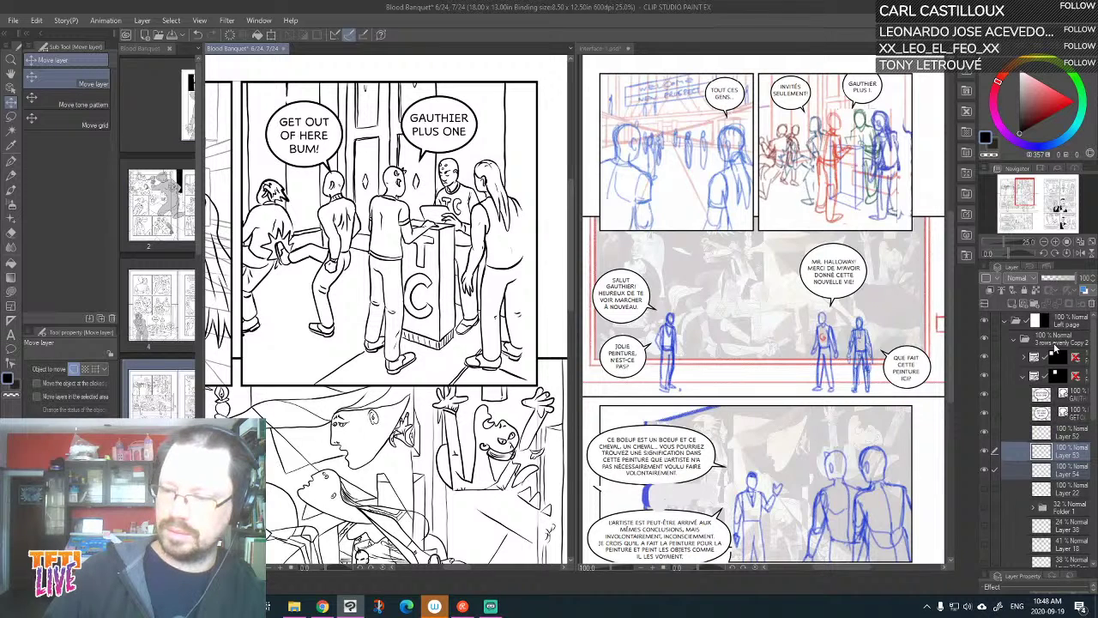
{"action": "left_click", "coordinate": [1077, 430]}
{"action": "left_click", "coordinate": [1048, 276]}
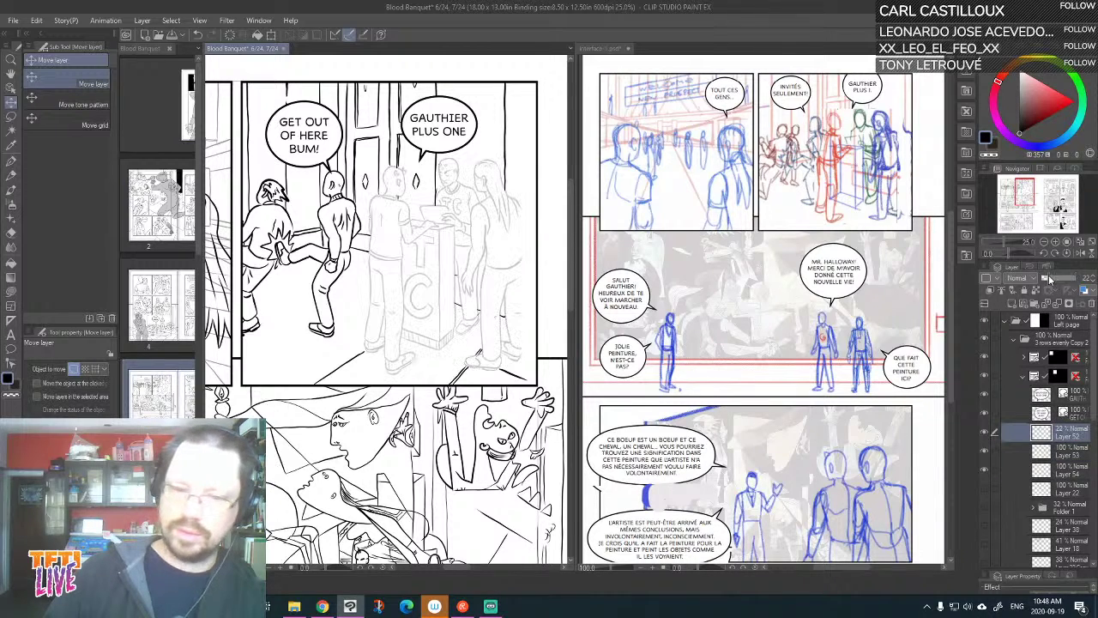
Enlarge the counter figures in a wider page view, choose the G-pen, and add a new layer above Layer 52
{"action": "key", "text": "ctrl+plus"}
{"action": "key", "text": "ctrl+plus"}
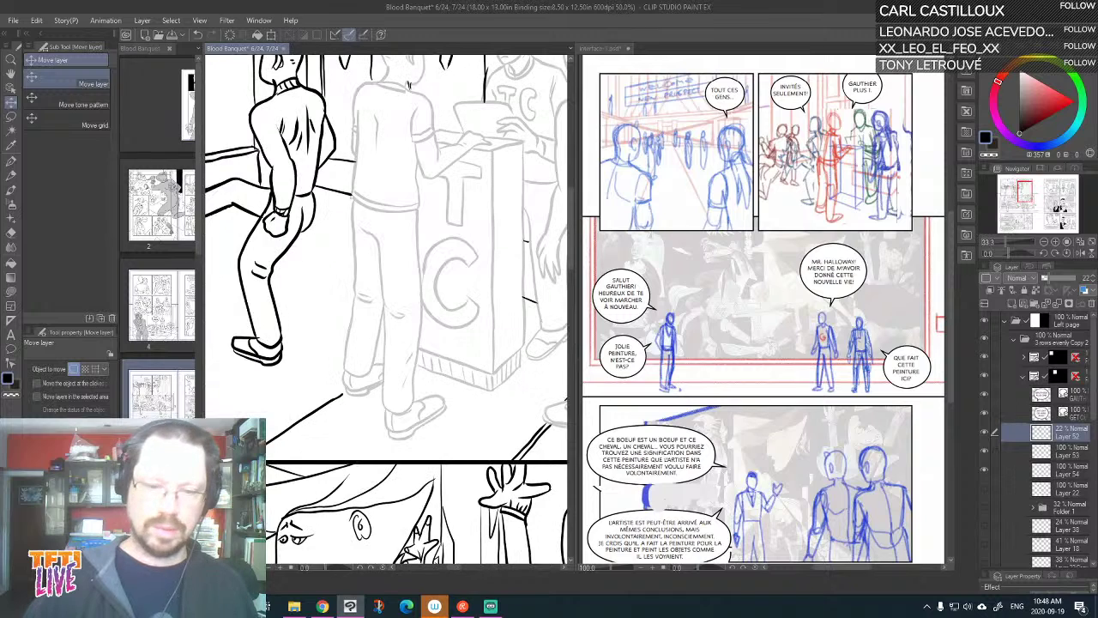
{"action": "left_click_drag", "start_coordinate": [563, 226], "coordinate": [383, 320]}
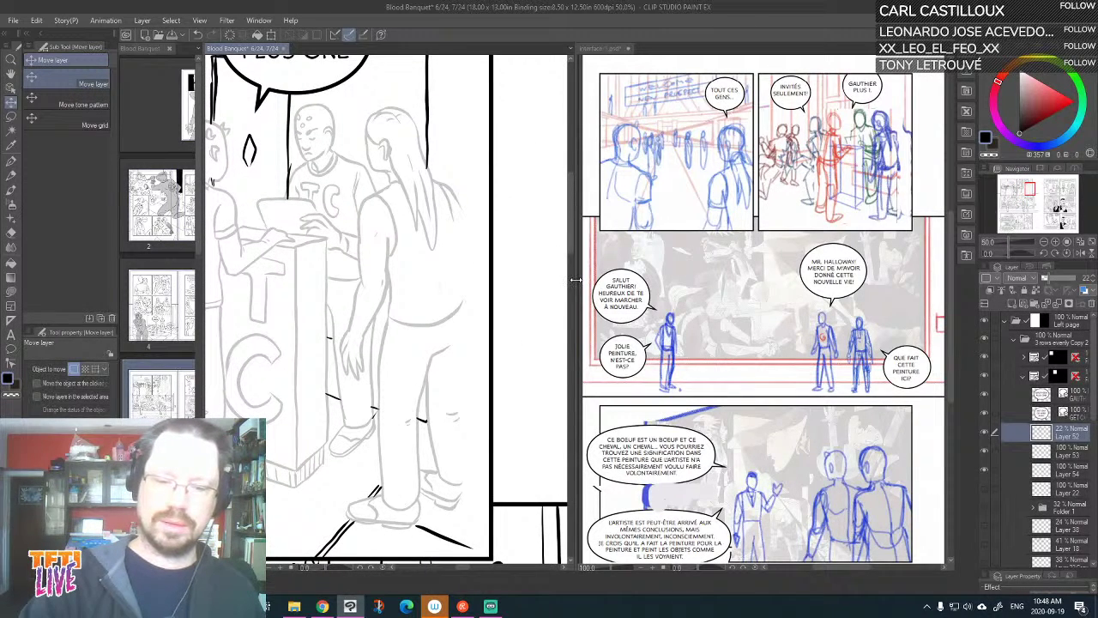
{"action": "left_click_drag", "start_coordinate": [576, 279], "coordinate": [739, 292]}
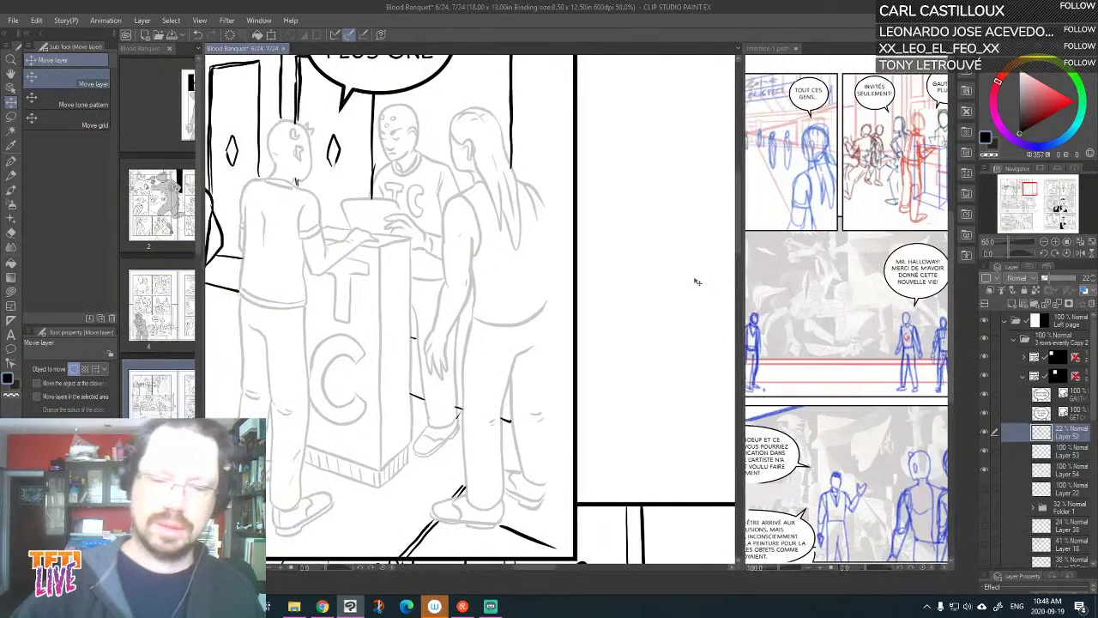
{"action": "left_click", "coordinate": [11, 161]}
{"action": "left_click_drag", "start_coordinate": [623, 322], "coordinate": [702, 318]}
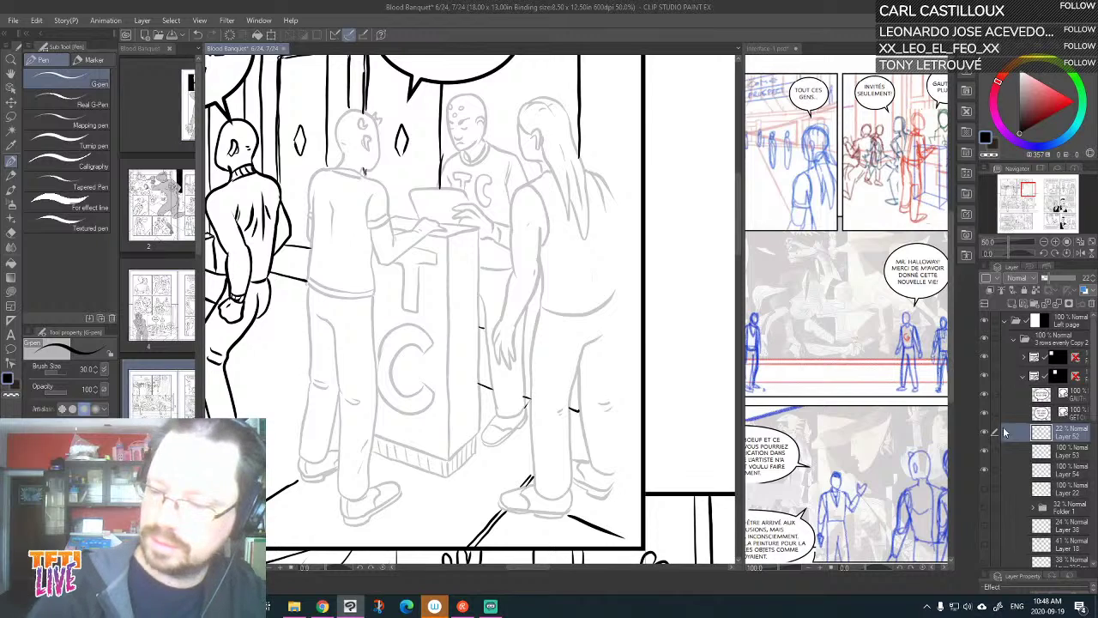
{"action": "left_click", "coordinate": [1012, 305]}
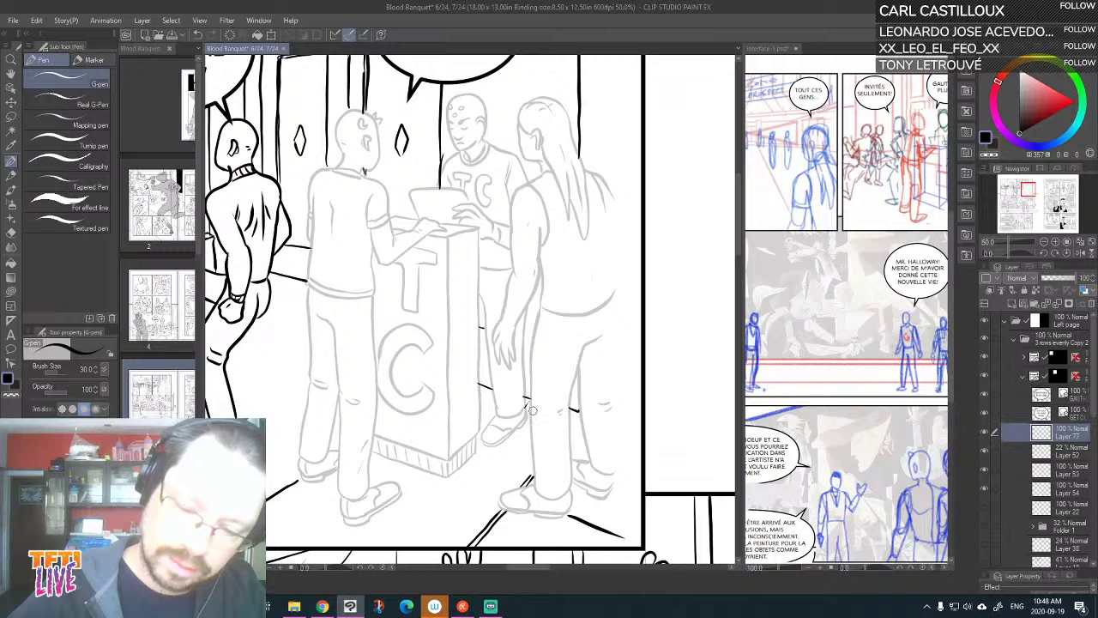
Ink the upper trouser contours of the long-haired figure, including the inner leg crease and outer hip
{"action": "left_click_drag", "start_coordinate": [531, 396], "coordinate": [532, 371]}
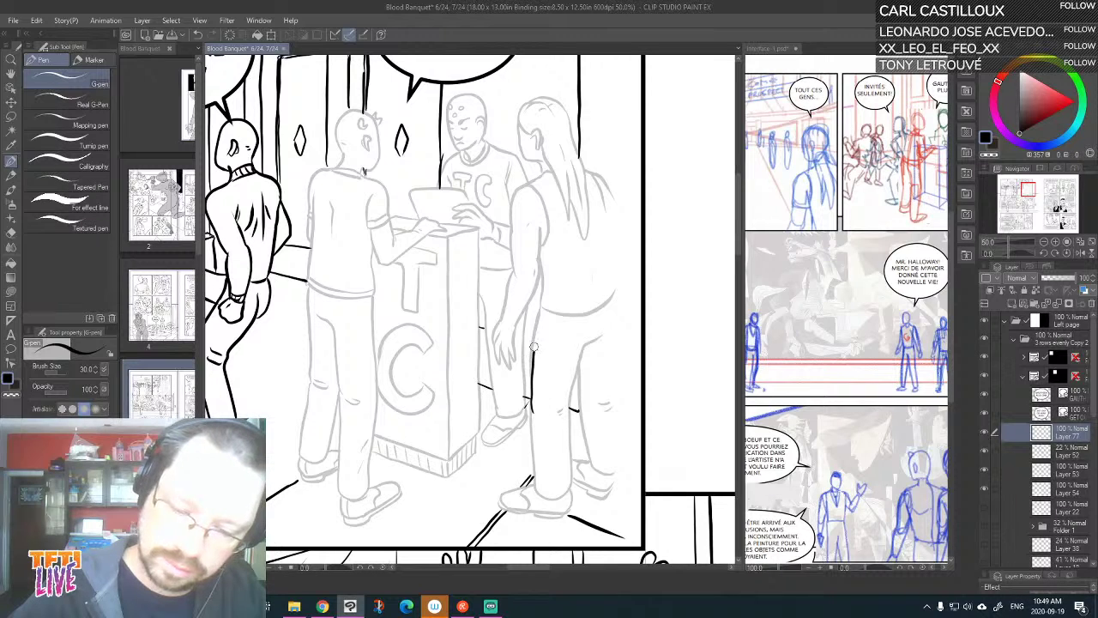
{"action": "left_click_drag", "start_coordinate": [538, 327], "coordinate": [544, 313]}
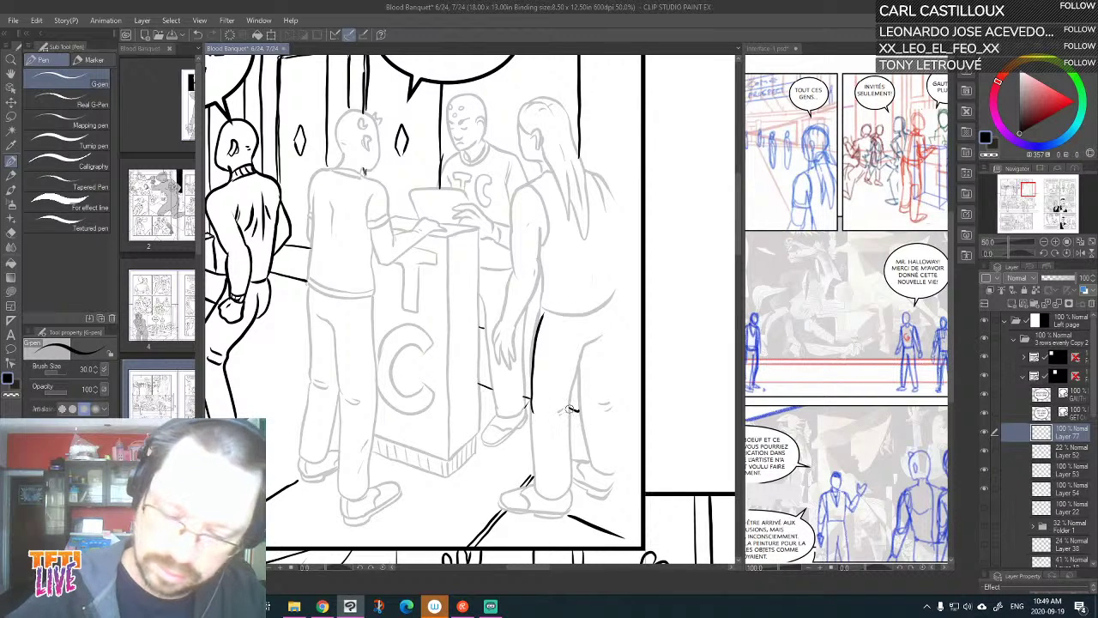
{"action": "left_click_drag", "start_coordinate": [573, 387], "coordinate": [606, 319]}
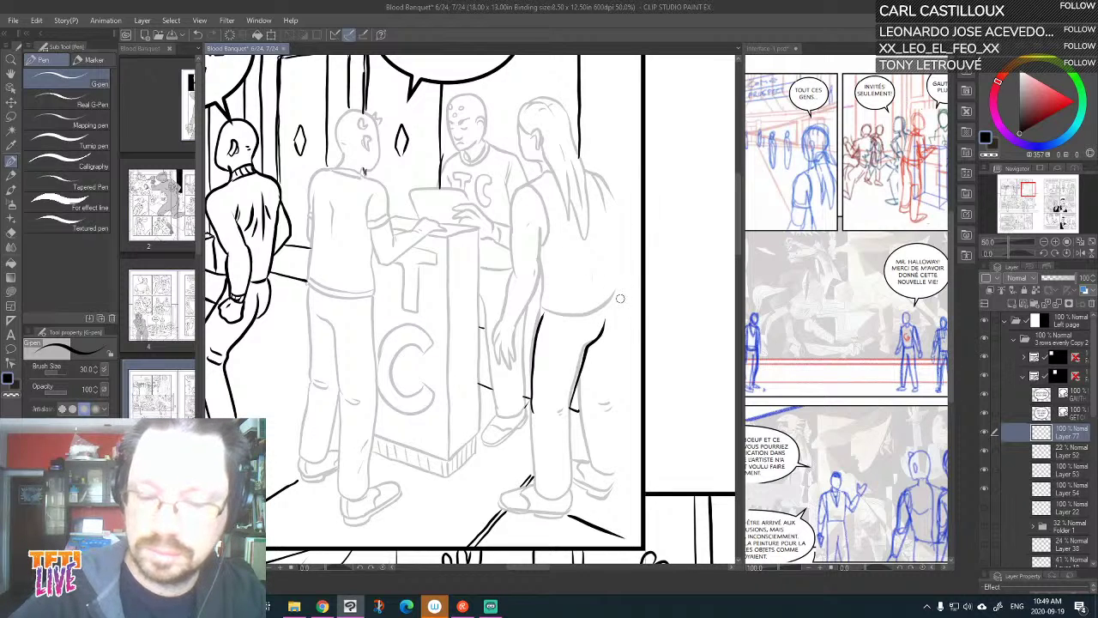
{"action": "mouse_move", "coordinate": [621, 290]}
{"action": "left_mouse_down"}
{"action": "mouse_move", "coordinate": [629, 317]}
{"action": "mouse_move", "coordinate": [618, 386]}
{"action": "left_mouse_up"}
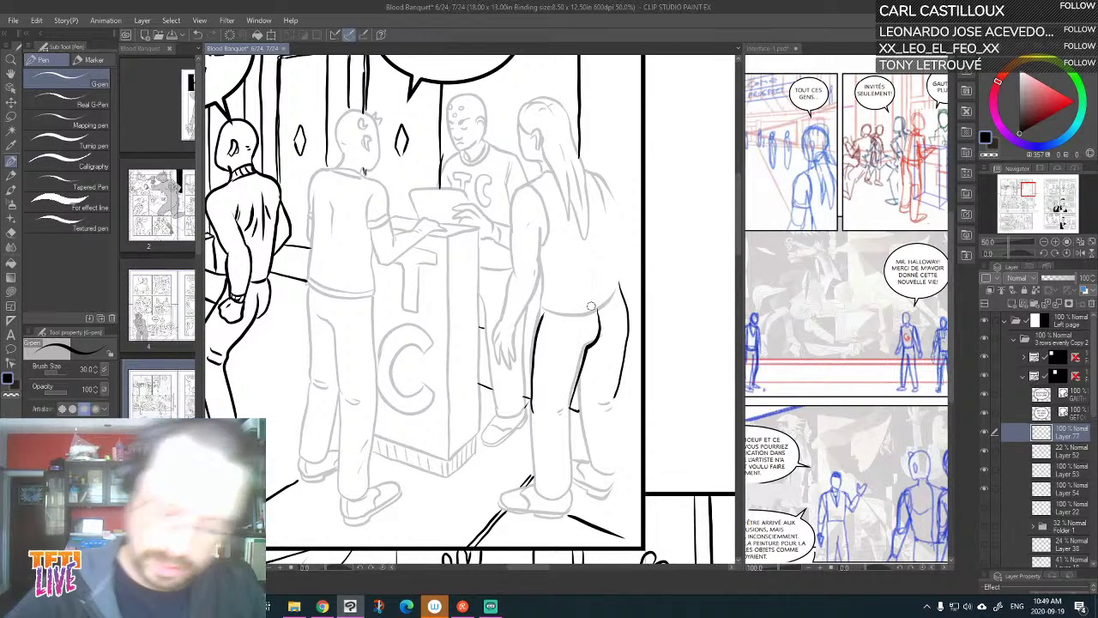
Ink the long-haired figure's torso contour on the side facing the counter, down to the hip
{"action": "key", "text": "minus"}
{"action": "key", "text": "minus"}
{"action": "key", "text": "minus"}
{"action": "key", "text": "minus"}
{"action": "key", "text": "minus"}
{"action": "key", "text": "minus"}
{"action": "key", "text": "minus"}
{"action": "key", "text": "minus"}
{"action": "key", "text": "minus"}
{"action": "key", "text": "minus"}
{"action": "key", "text": "minus"}
{"action": "left_click_drag", "start_coordinate": [569, 228], "coordinate": [564, 251]}
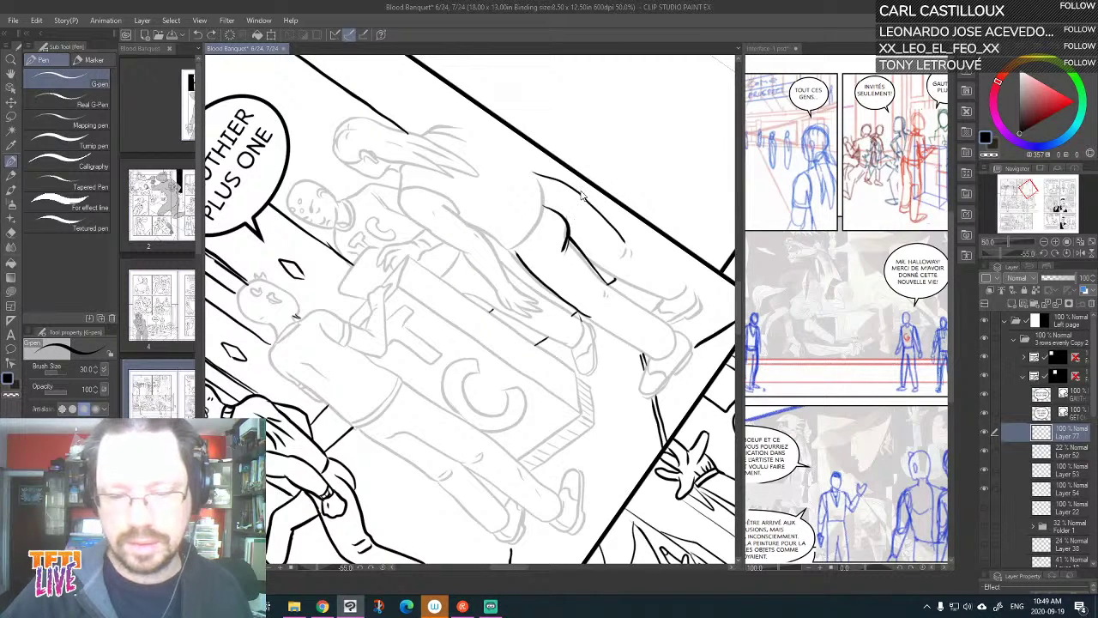
{"action": "left_click_drag", "start_coordinate": [581, 190], "coordinate": [626, 185]}
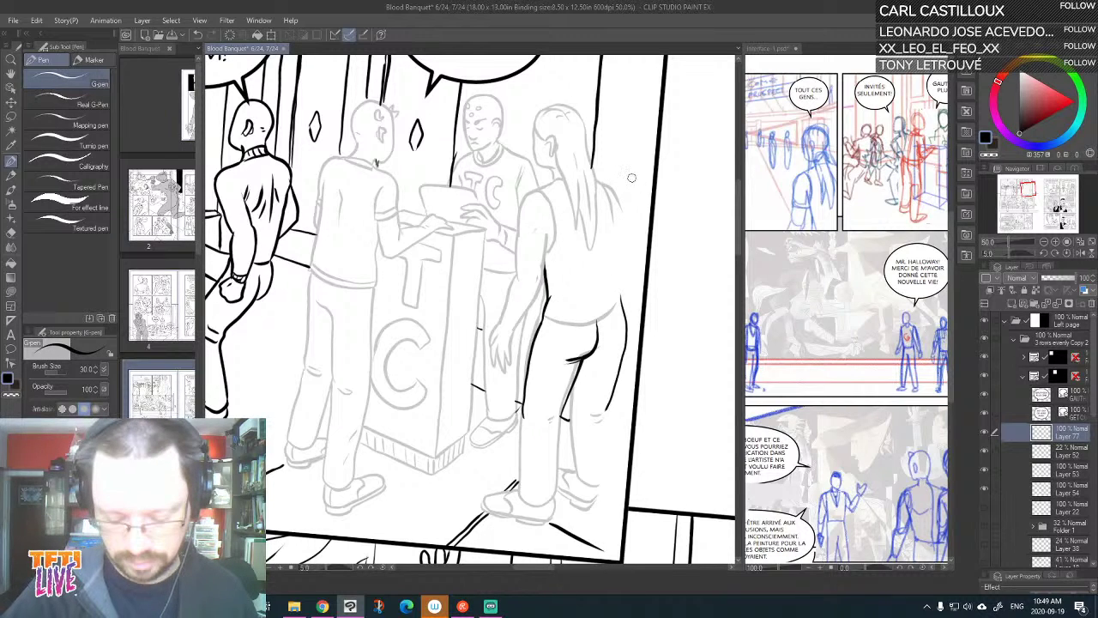
Try to ink the long-haired figure's outer torso contour from shoulder to hip with the canvas rotated
{"action": "key", "text": "minus"}
{"action": "key", "text": "minus"}
{"action": "key", "text": "minus"}
{"action": "key", "text": "minus"}
{"action": "key", "text": "minus"}
{"action": "key", "text": "minus"}
{"action": "key", "text": "minus"}
{"action": "key", "text": "minus"}
{"action": "key", "text": "minus"}
{"action": "key", "text": "minus"}
{"action": "key", "text": "minus"}
{"action": "key", "text": "minus"}
{"action": "key", "text": "minus"}
{"action": "key", "text": "minus"}
{"action": "key", "text": "minus"}
{"action": "key", "text": "minus"}
{"action": "key", "text": "minus"}
{"action": "key", "text": "minus"}
{"action": "key", "text": "minus"}
{"action": "key", "text": "minus"}
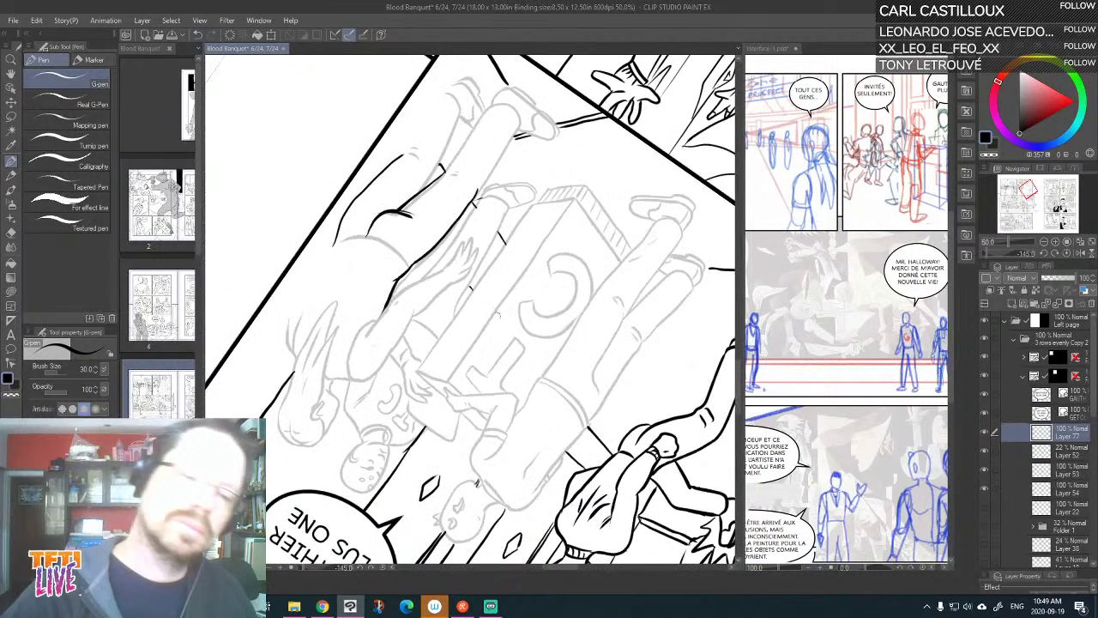
{"action": "mouse_move", "coordinate": [490, 347]}
{"action": "left_mouse_down"}
{"action": "mouse_move", "coordinate": [603, 409]}
{"action": "mouse_move", "coordinate": [678, 401]}
{"action": "left_mouse_up"}
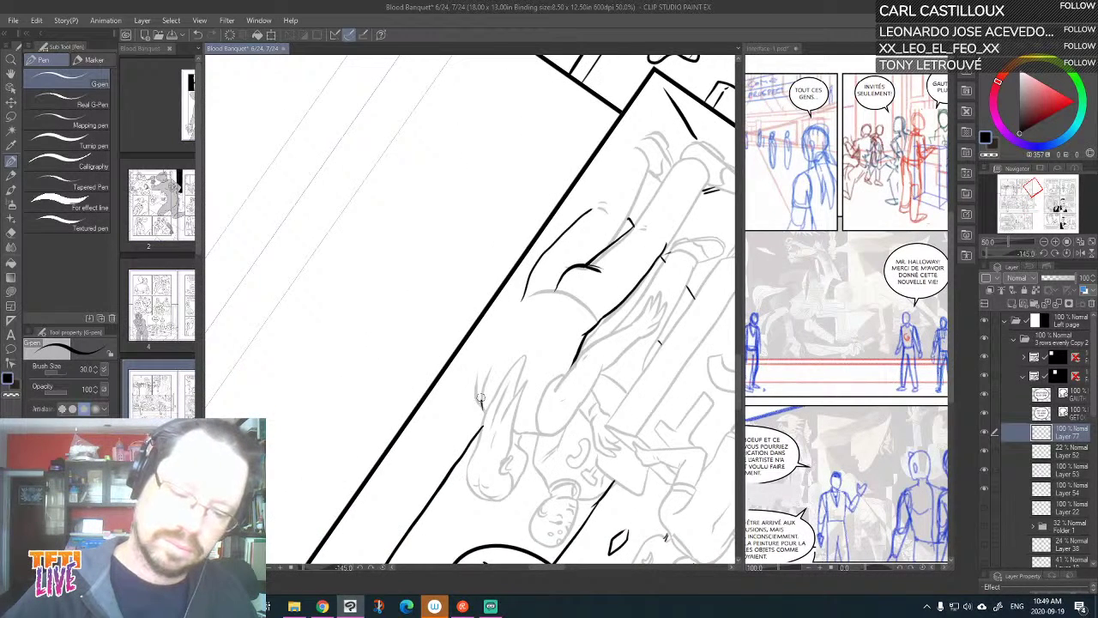
{"action": "left_click_drag", "start_coordinate": [481, 400], "coordinate": [519, 307]}
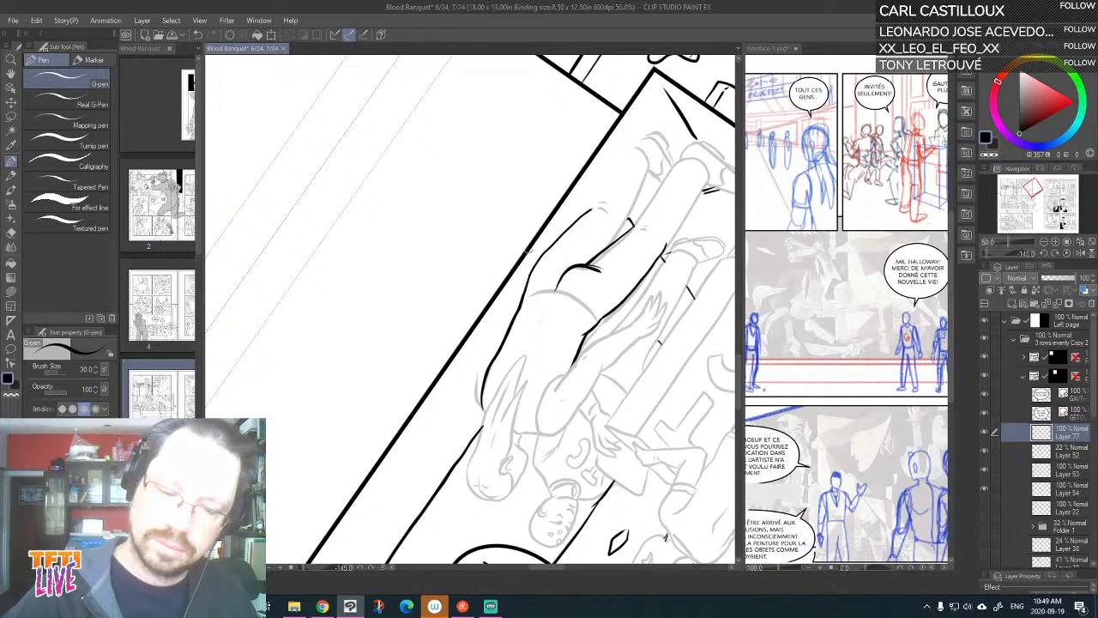
{"action": "key", "text": "plus"}
{"action": "key", "text": "plus"}
{"action": "key", "text": "plus"}
{"action": "key", "text": "plus"}
{"action": "key", "text": "plus"}
{"action": "key", "text": "plus"}
{"action": "key", "text": "plus"}
{"action": "key", "text": "plus"}
{"action": "key", "text": "plus"}
{"action": "key", "text": "plus"}
{"action": "key", "text": "plus"}
{"action": "key", "text": "plus"}
{"action": "key", "text": "plus"}
{"action": "key", "text": "plus"}
{"action": "key", "text": "plus"}
{"action": "key", "text": "plus"}
{"action": "key", "text": "plus"}
{"action": "key", "text": "plus"}
{"action": "key", "text": "plus"}
{"action": "key", "text": "plus"}
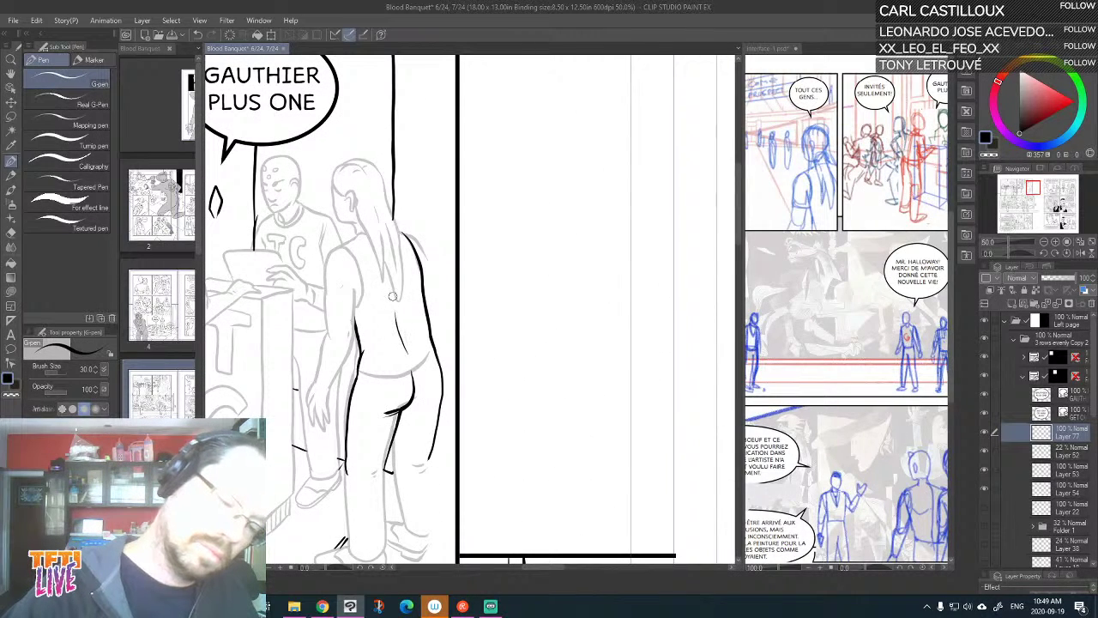
{"action": "left_click_drag", "start_coordinate": [515, 303], "coordinate": [708, 261]}
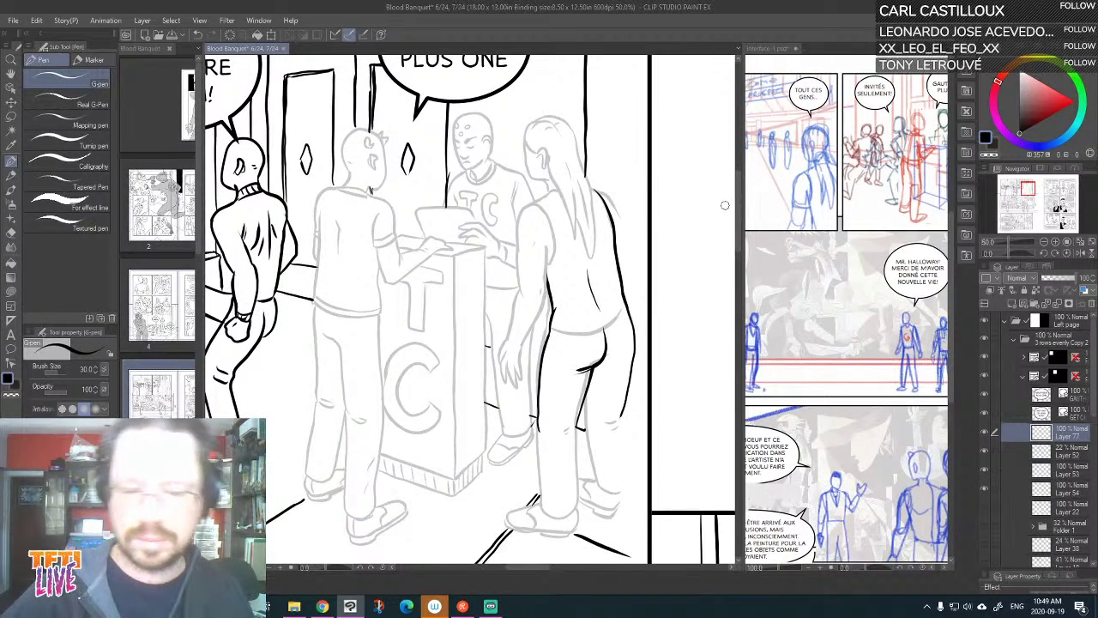
{"action": "key", "text": "ctrl+z"}
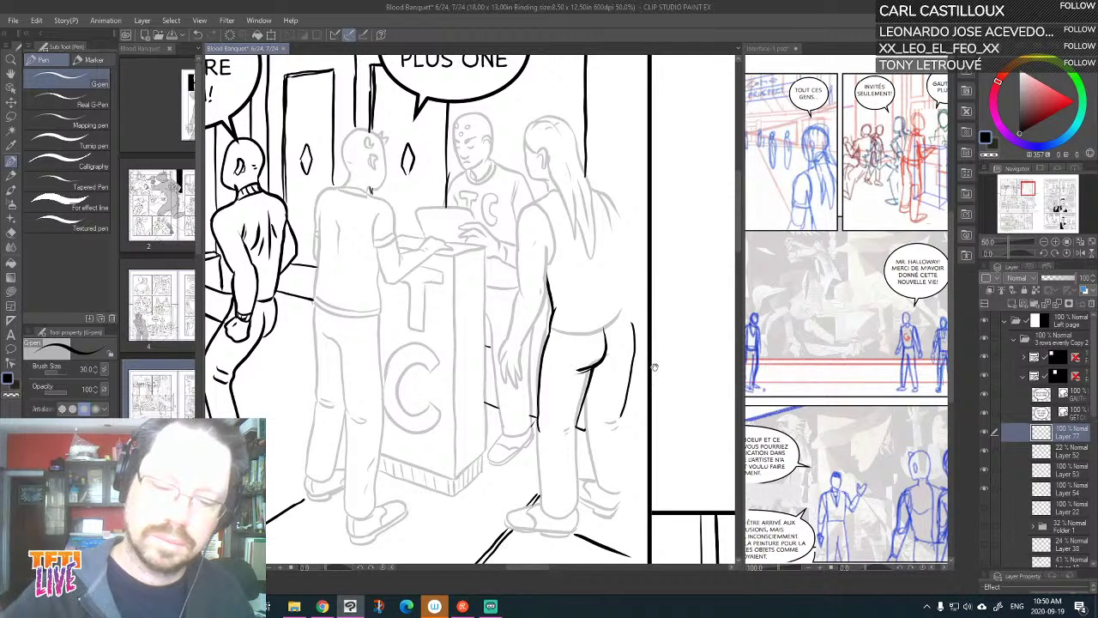
Redraw the long-haired figure's outer torso contour from the shoulder down to the hip
{"action": "mouse_move", "coordinate": [600, 283]}
{"action": "left_mouse_down"}
{"action": "mouse_move", "coordinate": [552, 344]}
{"action": "mouse_move", "coordinate": [569, 319]}
{"action": "mouse_move", "coordinate": [549, 251]}
{"action": "left_mouse_up"}
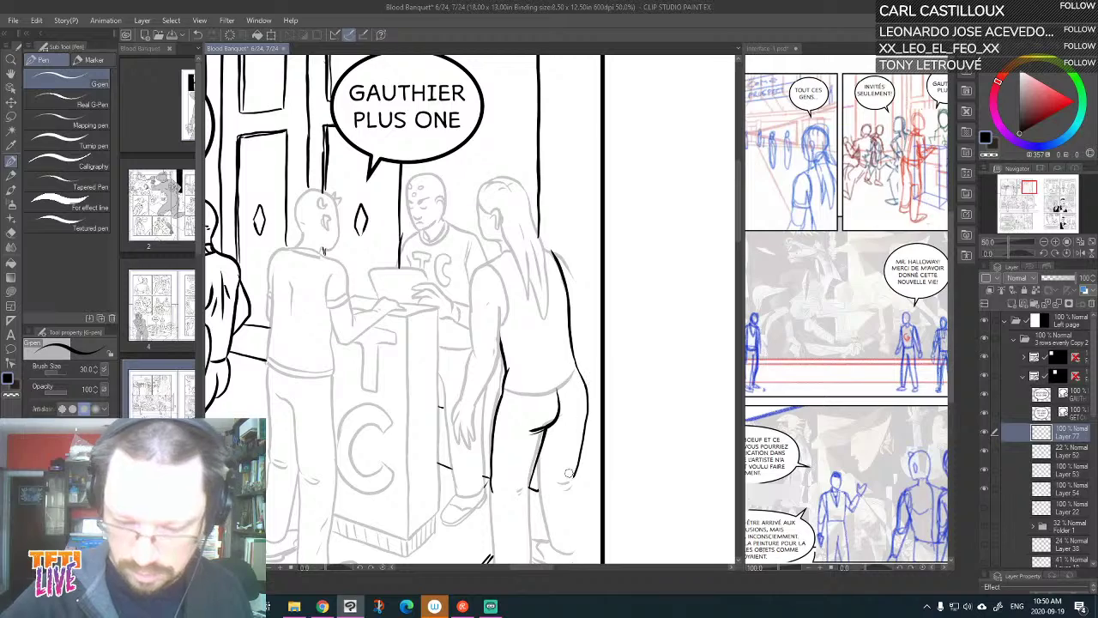
{"action": "left_click_drag", "start_coordinate": [608, 329], "coordinate": [704, 256]}
Try to ink the hem of the long-haired figure's shirt with the canvas rotated
{"action": "key", "text": "asciicircum"}
{"action": "key", "text": "asciicircum"}
{"action": "key", "text": "asciicircum"}
{"action": "key", "text": "asciicircum"}
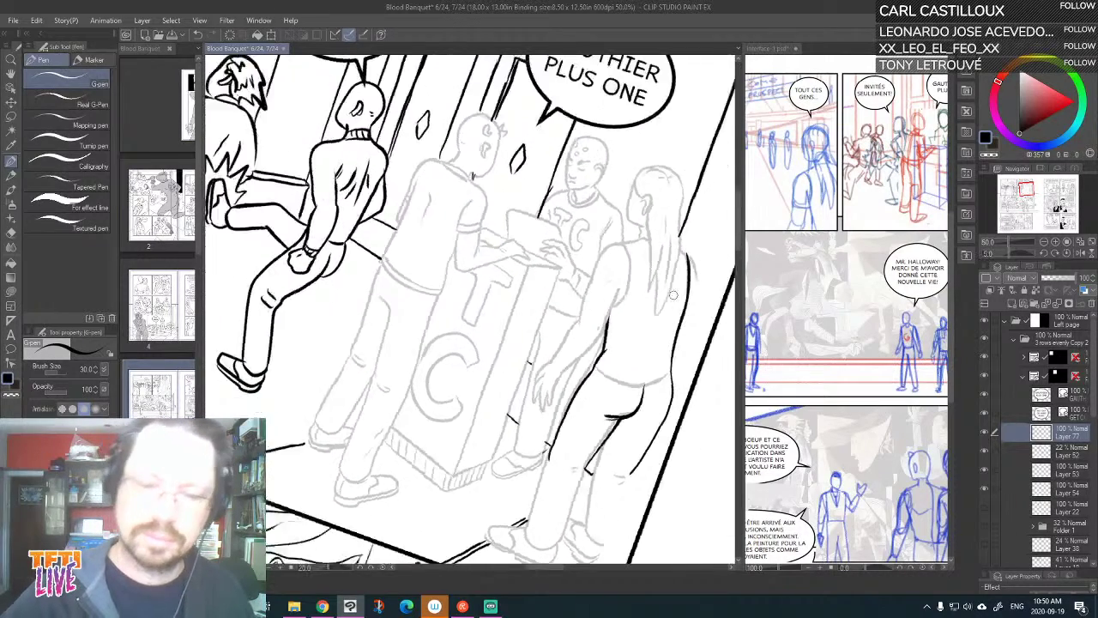
{"action": "key", "text": "asciicircum"}
{"action": "key", "text": "asciicircum"}
{"action": "key", "text": "asciicircum"}
{"action": "key", "text": "asciicircum"}
{"action": "key", "text": "asciicircum"}
{"action": "key", "text": "asciicircum"}
{"action": "key", "text": "asciicircum"}
{"action": "key", "text": "asciicircum"}
{"action": "key", "text": "asciicircum"}
{"action": "key", "text": "asciicircum"}
{"action": "key", "text": "asciicircum"}
{"action": "key", "text": "asciicircum"}
{"action": "key", "text": "asciicircum"}
{"action": "key", "text": "asciicircum"}
{"action": "key", "text": "asciicircum"}
{"action": "key", "text": "asciicircum"}
{"action": "key", "text": "asciicircum"}
{"action": "key", "text": "asciicircum"}
{"action": "key", "text": "asciicircum"}
{"action": "mouse_move", "coordinate": [427, 486]}
{"action": "left_mouse_down"}
{"action": "mouse_move", "coordinate": [518, 383]}
{"action": "mouse_move", "coordinate": [528, 339]}
{"action": "left_mouse_up"}
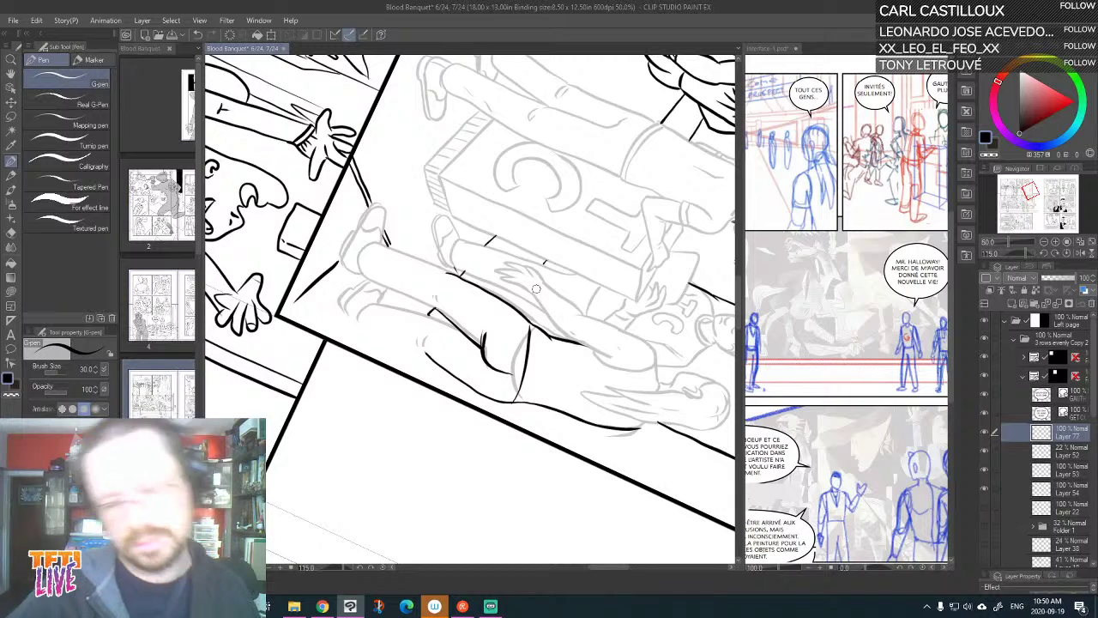
{"action": "key", "text": "ctrl+z"}
{"action": "left_click_drag", "start_coordinate": [530, 327], "coordinate": [515, 400]}
{"action": "key", "text": "ctrl+z"}
Ink the long-haired figure's shirt hem across the waist and add a fold line on the back
{"action": "key", "text": "minus"}
{"action": "key", "text": "minus"}
{"action": "key", "text": "minus"}
{"action": "key", "text": "minus"}
{"action": "key", "text": "minus"}
{"action": "key", "text": "minus"}
{"action": "key", "text": "minus"}
{"action": "key", "text": "minus"}
{"action": "key", "text": "minus"}
{"action": "key", "text": "minus"}
{"action": "key", "text": "minus"}
{"action": "key", "text": "minus"}
{"action": "key", "text": "minus"}
{"action": "key", "text": "minus"}
{"action": "key", "text": "minus"}
{"action": "key", "text": "minus"}
{"action": "key", "text": "minus"}
{"action": "key", "text": "minus"}
{"action": "key", "text": "minus"}
{"action": "key", "text": "minus"}
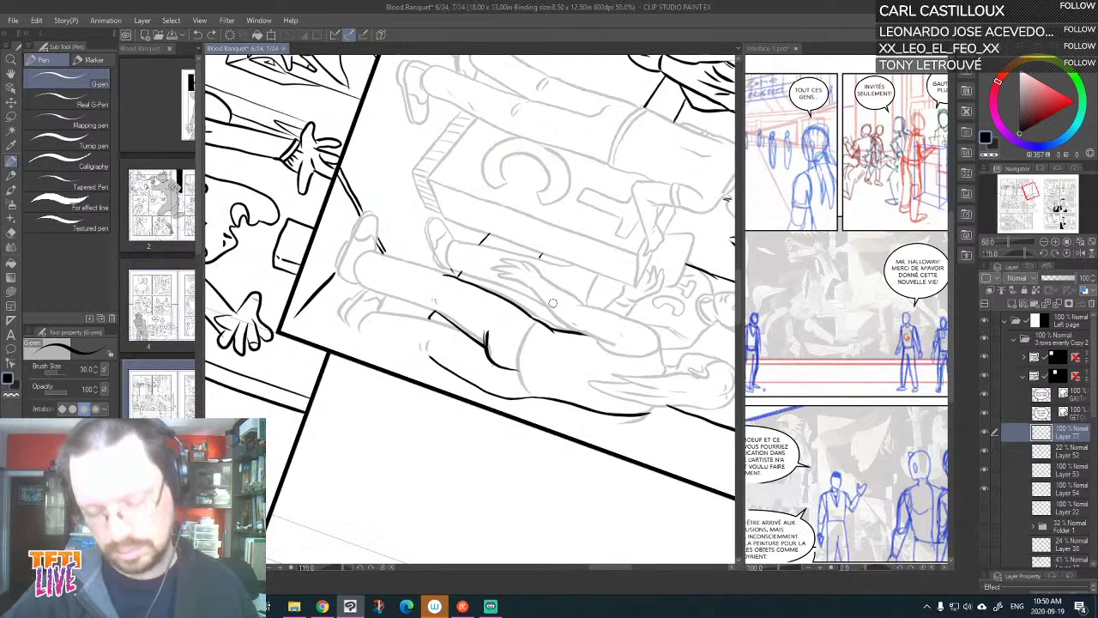
{"action": "mouse_move", "coordinate": [564, 269]}
{"action": "left_mouse_down"}
{"action": "mouse_move", "coordinate": [553, 286]}
{"action": "mouse_move", "coordinate": [567, 304]}
{"action": "mouse_move", "coordinate": [600, 296]}
{"action": "mouse_move", "coordinate": [633, 253]}
{"action": "mouse_move", "coordinate": [645, 265]}
{"action": "mouse_move", "coordinate": [614, 283]}
{"action": "mouse_move", "coordinate": [618, 294]}
{"action": "mouse_move", "coordinate": [606, 275]}
{"action": "left_mouse_up"}
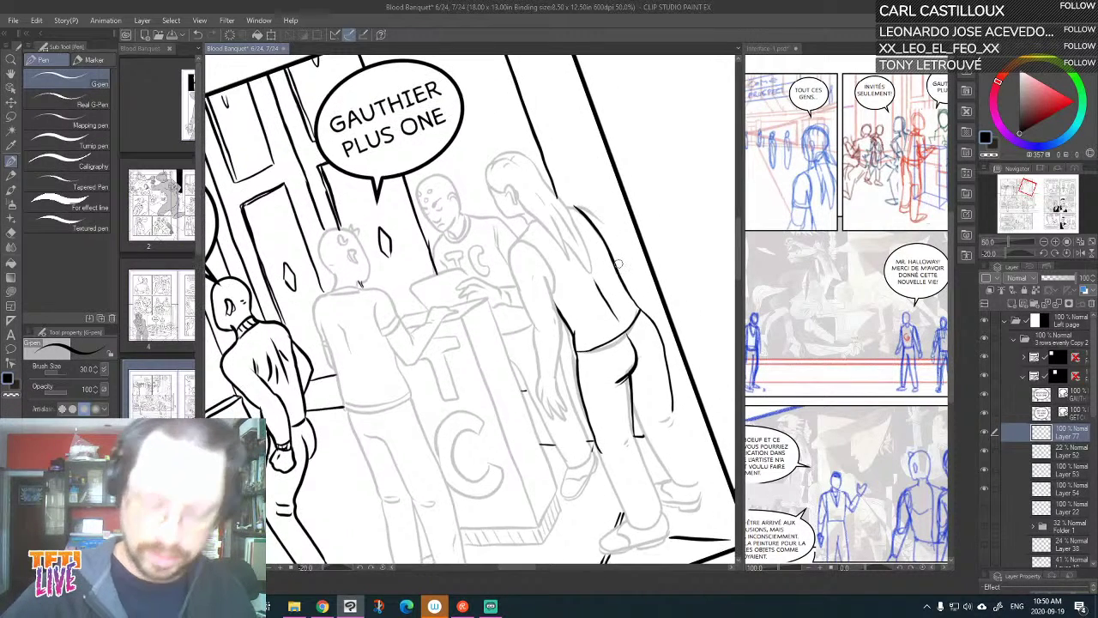
Ink the long-haired figure's near arm from the shoulder down through the forearm to the hand and fingers
{"action": "scroll", "coordinate": [619, 266], "scroll_direction": "down", "scroll_amount": 1}
{"action": "scroll", "coordinate": [619, 270], "scroll_direction": "up", "scroll_amount": 3}
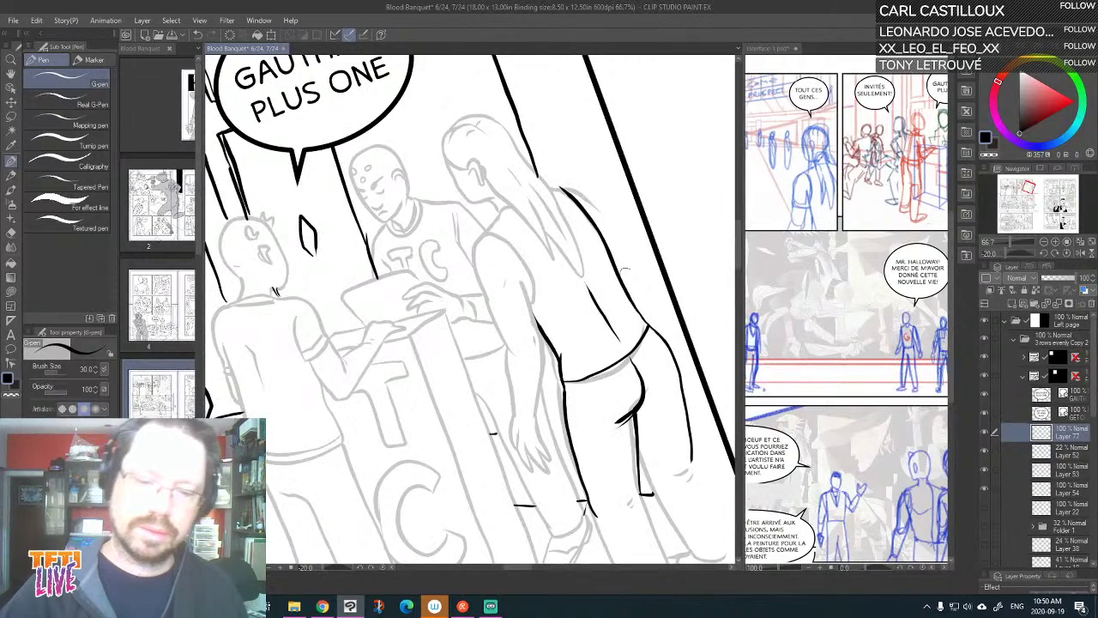
{"action": "mouse_move", "coordinate": [651, 269]}
{"action": "left_mouse_down"}
{"action": "mouse_move", "coordinate": [514, 282]}
{"action": "mouse_move", "coordinate": [512, 241]}
{"action": "mouse_move", "coordinate": [562, 206]}
{"action": "left_mouse_up"}
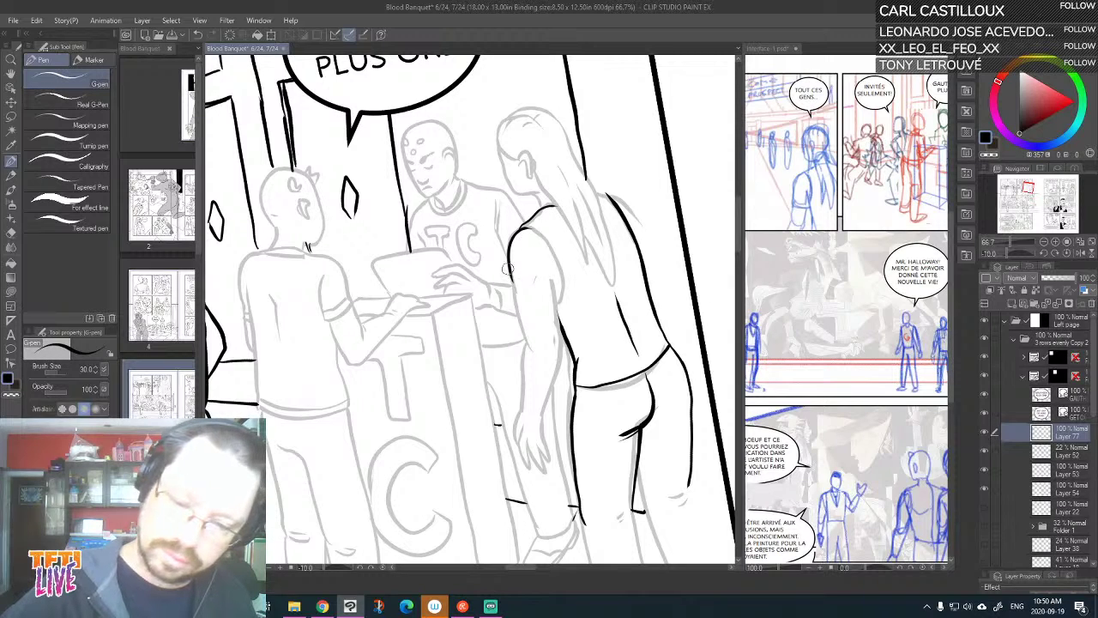
{"action": "mouse_move", "coordinate": [507, 268]}
{"action": "left_mouse_down"}
{"action": "mouse_move", "coordinate": [527, 346]}
{"action": "mouse_move", "coordinate": [545, 353]}
{"action": "mouse_move", "coordinate": [551, 285]}
{"action": "left_mouse_up"}
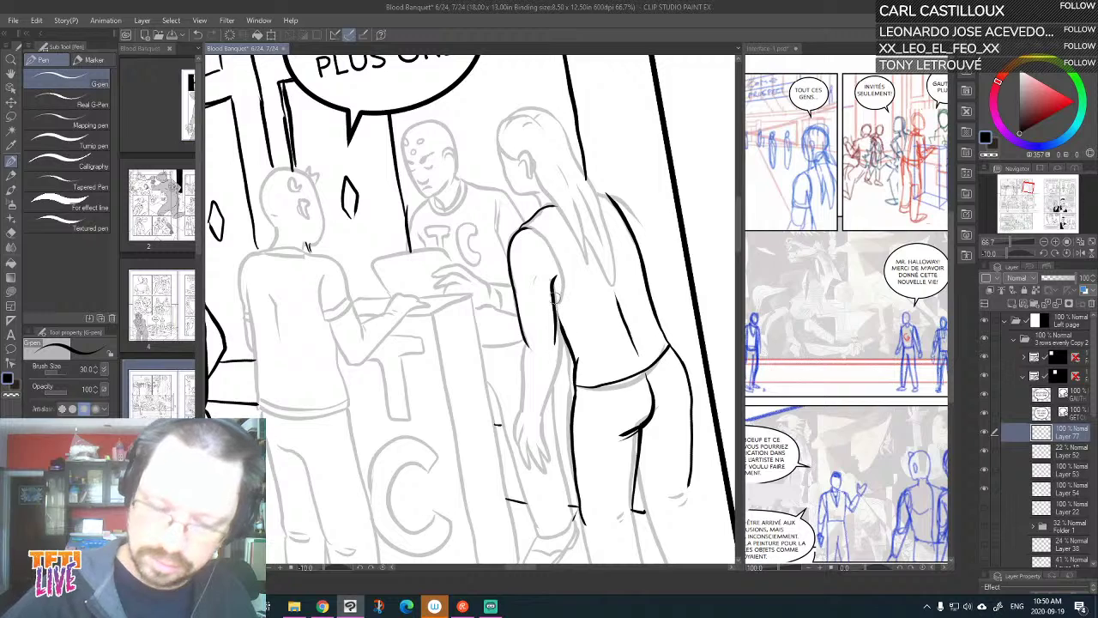
{"action": "mouse_move", "coordinate": [525, 340]}
{"action": "left_mouse_down"}
{"action": "mouse_move", "coordinate": [523, 409]}
{"action": "mouse_move", "coordinate": [547, 371]}
{"action": "mouse_move", "coordinate": [536, 410]}
{"action": "mouse_move", "coordinate": [568, 274]}
{"action": "left_mouse_up"}
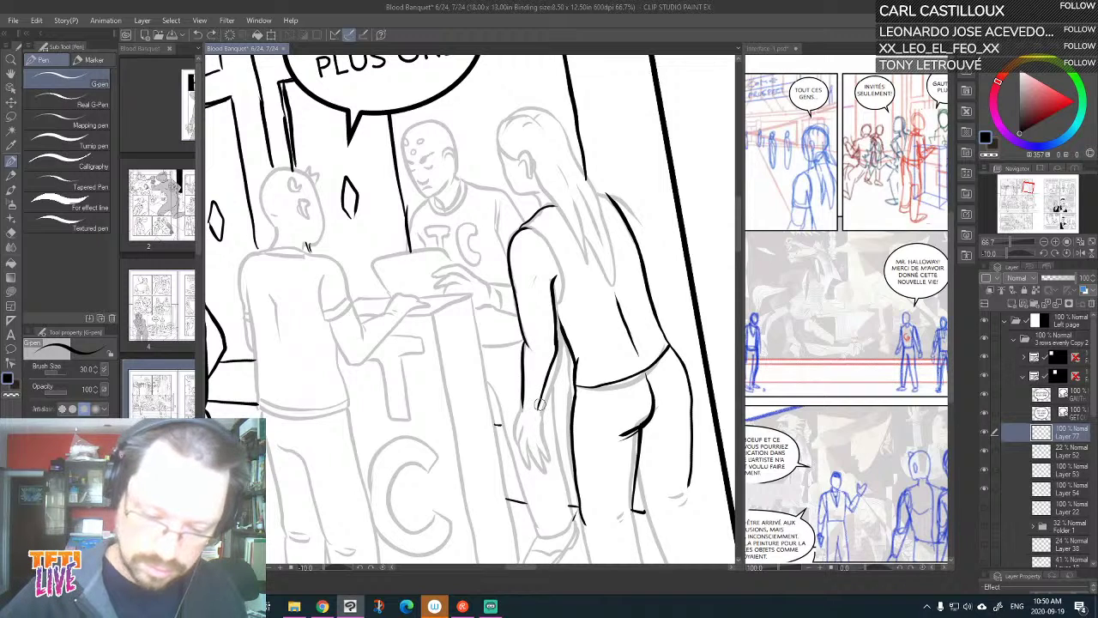
{"action": "mouse_move", "coordinate": [521, 396]}
{"action": "left_mouse_down"}
{"action": "mouse_move", "coordinate": [524, 439]}
{"action": "mouse_move", "coordinate": [547, 453]}
{"action": "mouse_move", "coordinate": [544, 395]}
{"action": "left_mouse_up"}
{"action": "mouse_move", "coordinate": [541, 447]}
{"action": "left_mouse_down"}
{"action": "mouse_move", "coordinate": [546, 460]}
{"action": "mouse_move", "coordinate": [541, 445]}
{"action": "left_mouse_up"}
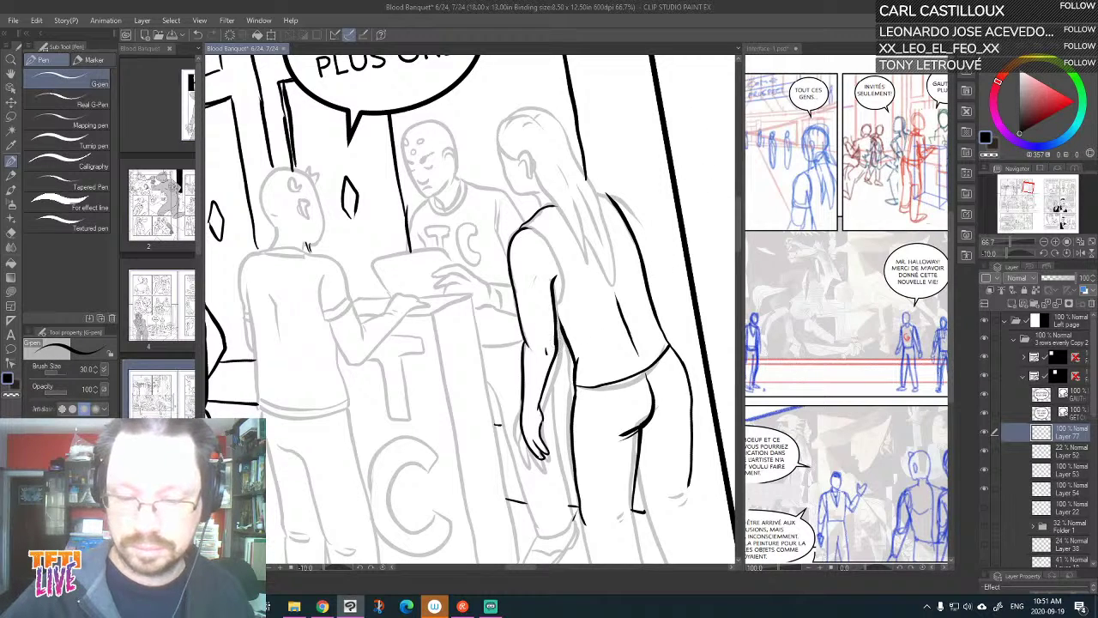
Ink the curved armhole seam around the long-haired figure's near shoulder with the canvas rotated, and restore the upright view
{"action": "key", "text": "minus"}
{"action": "key", "text": "minus"}
{"action": "key", "text": "minus"}
{"action": "key", "text": "minus"}
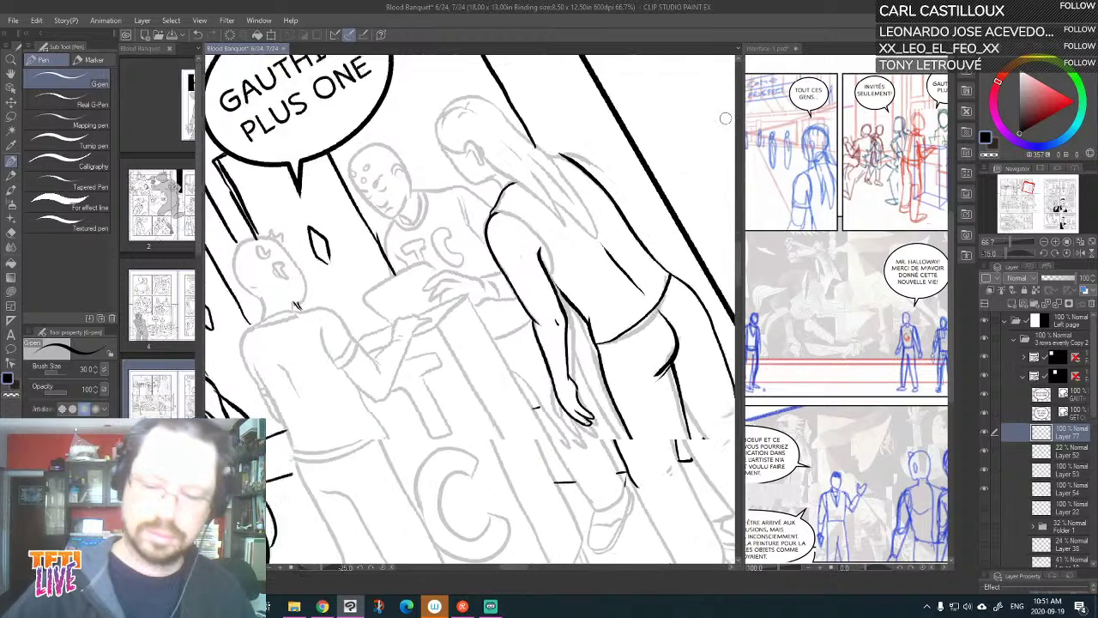
{"action": "key", "text": "minus"}
{"action": "key", "text": "minus"}
{"action": "key", "text": "minus"}
{"action": "key", "text": "minus"}
{"action": "key", "text": "minus"}
{"action": "key", "text": "minus"}
{"action": "key", "text": "minus"}
{"action": "key", "text": "minus"}
{"action": "key", "text": "minus"}
{"action": "key", "text": "minus"}
{"action": "key", "text": "minus"}
{"action": "key", "text": "minus"}
{"action": "key", "text": "minus"}
{"action": "key", "text": "minus"}
{"action": "key", "text": "minus"}
{"action": "key", "text": "minus"}
{"action": "key", "text": "minus"}
{"action": "key", "text": "minus"}
{"action": "key", "text": "minus"}
{"action": "key", "text": "minus"}
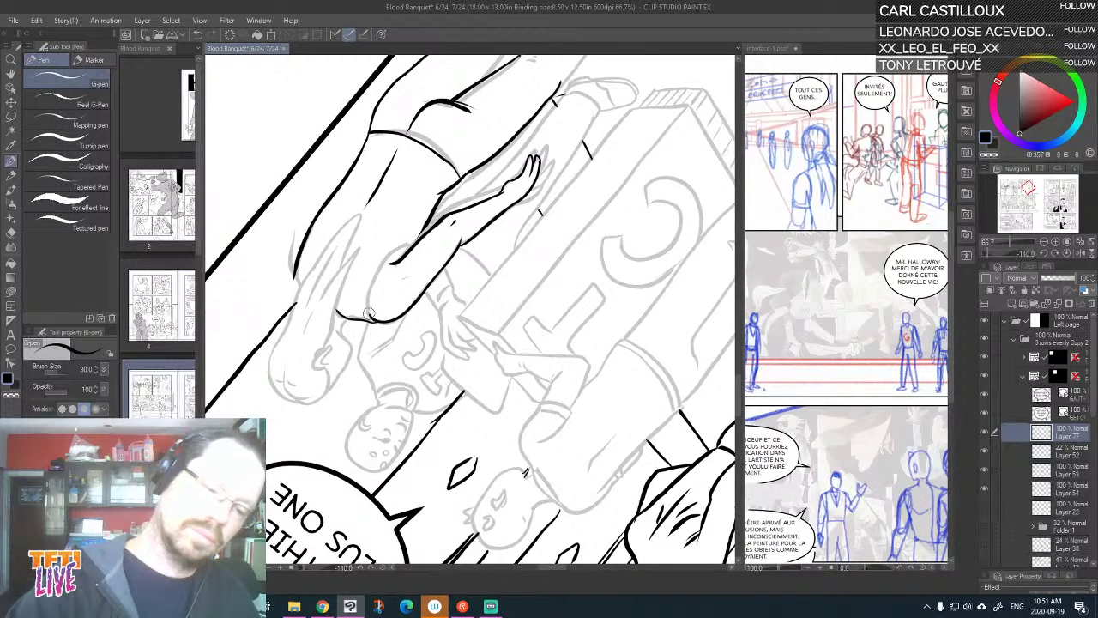
{"action": "mouse_move", "coordinate": [369, 314]}
{"action": "left_mouse_down"}
{"action": "mouse_move", "coordinate": [363, 290]}
{"action": "mouse_move", "coordinate": [379, 261]}
{"action": "mouse_move", "coordinate": [413, 247]}
{"action": "left_mouse_up"}
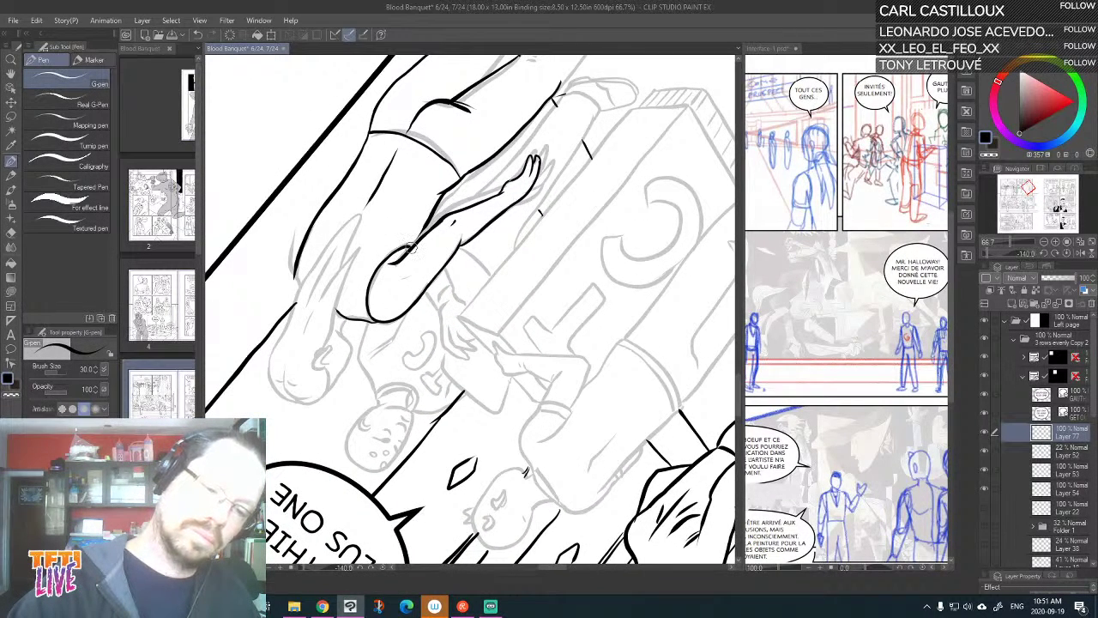
{"action": "mouse_move", "coordinate": [366, 316]}
{"action": "left_mouse_down"}
{"action": "mouse_move", "coordinate": [363, 277]}
{"action": "mouse_move", "coordinate": [405, 244]}
{"action": "left_mouse_up"}
{"action": "key", "text": "minus"}
{"action": "key", "text": "minus"}
{"action": "key", "text": "minus"}
{"action": "key", "text": "minus"}
{"action": "key", "text": "minus"}
{"action": "key", "text": "minus"}
{"action": "key", "text": "minus"}
{"action": "key", "text": "minus"}
{"action": "key", "text": "minus"}
{"action": "key", "text": "minus"}
{"action": "key", "text": "minus"}
{"action": "key", "text": "minus"}
{"action": "key", "text": "minus"}
{"action": "key", "text": "minus"}
{"action": "key", "text": "minus"}
{"action": "key", "text": "minus"}
{"action": "key", "text": "minus"}
{"action": "key", "text": "minus"}
{"action": "key", "text": "minus"}
{"action": "key", "text": "minus"}
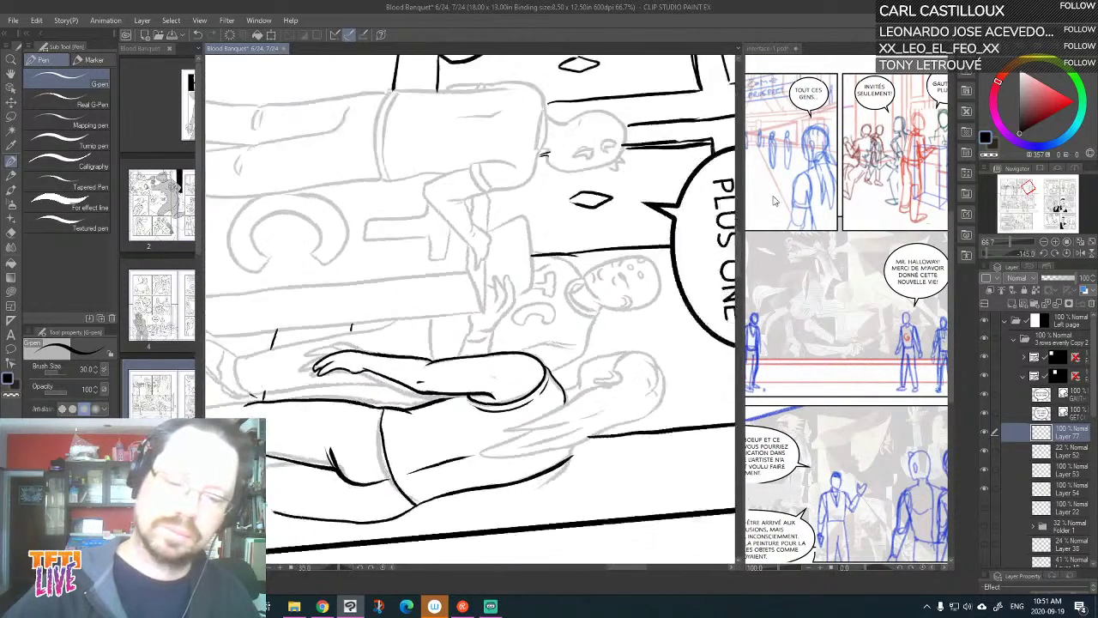
{"action": "key", "text": "equal"}
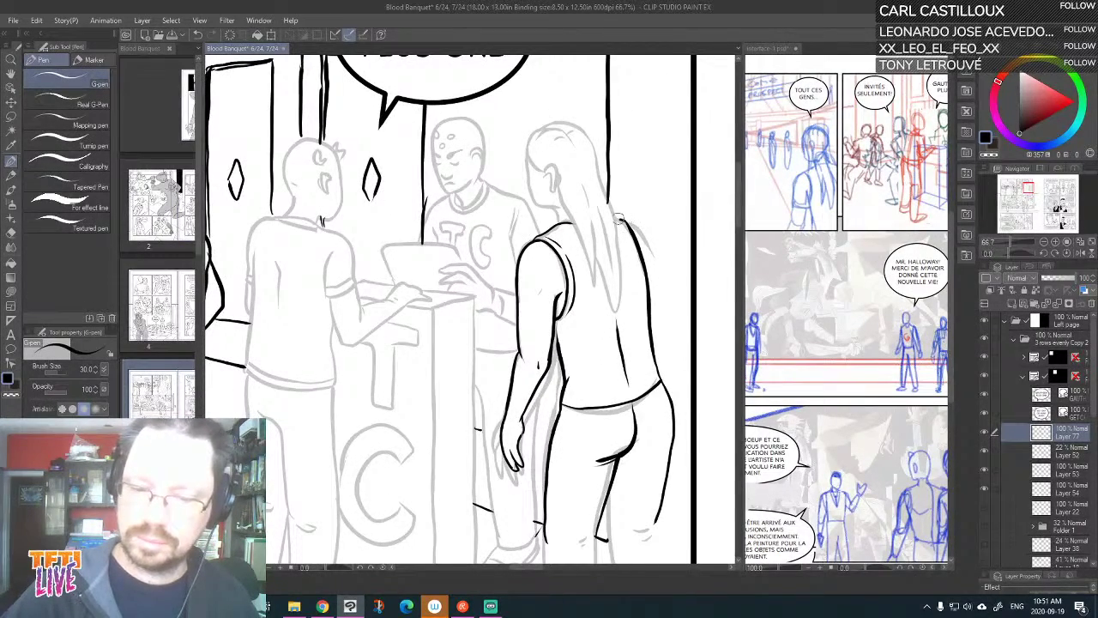
Ink the visible edge of the long-haired figure's far arm and redo the outer contour of the far lower leg
{"action": "mouse_move", "coordinate": [627, 225]}
{"action": "left_mouse_down"}
{"action": "mouse_move", "coordinate": [653, 257]}
{"action": "mouse_move", "coordinate": [650, 305]}
{"action": "left_mouse_up"}
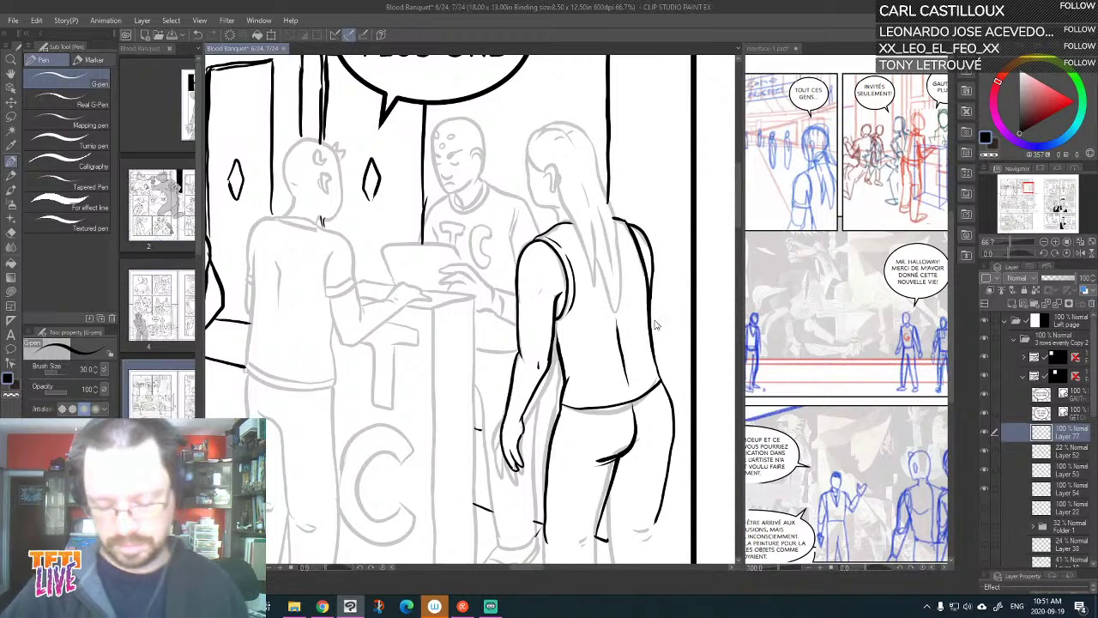
{"action": "scroll", "coordinate": [654, 320], "scroll_direction": "down", "scroll_amount": 2}
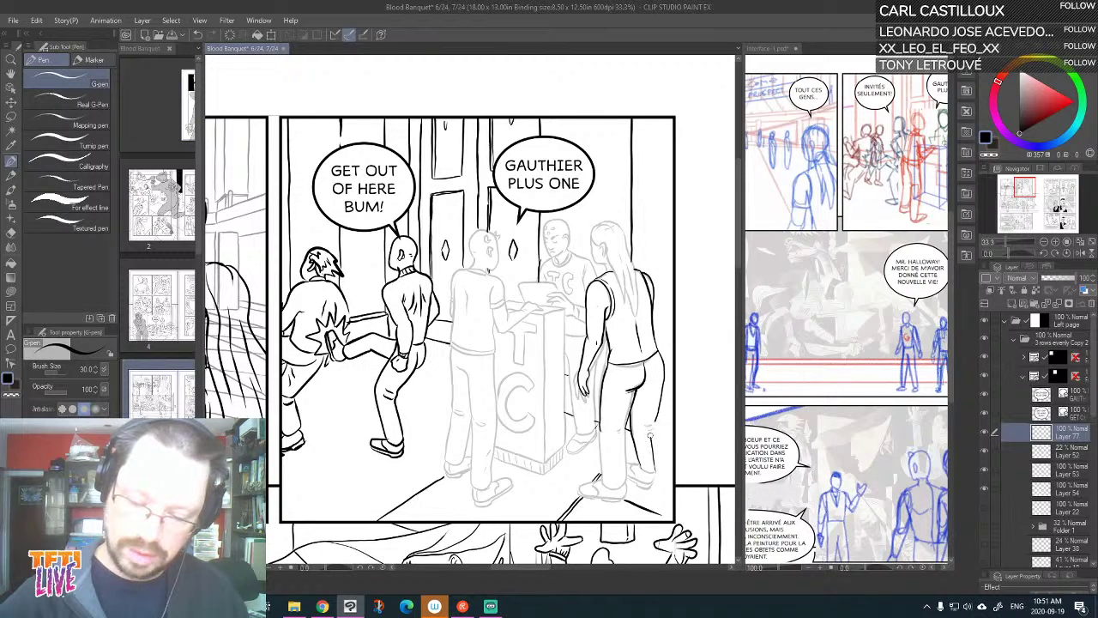
{"action": "key", "text": "ctrl+z"}
{"action": "left_click_drag", "start_coordinate": [654, 424], "coordinate": [654, 468]}
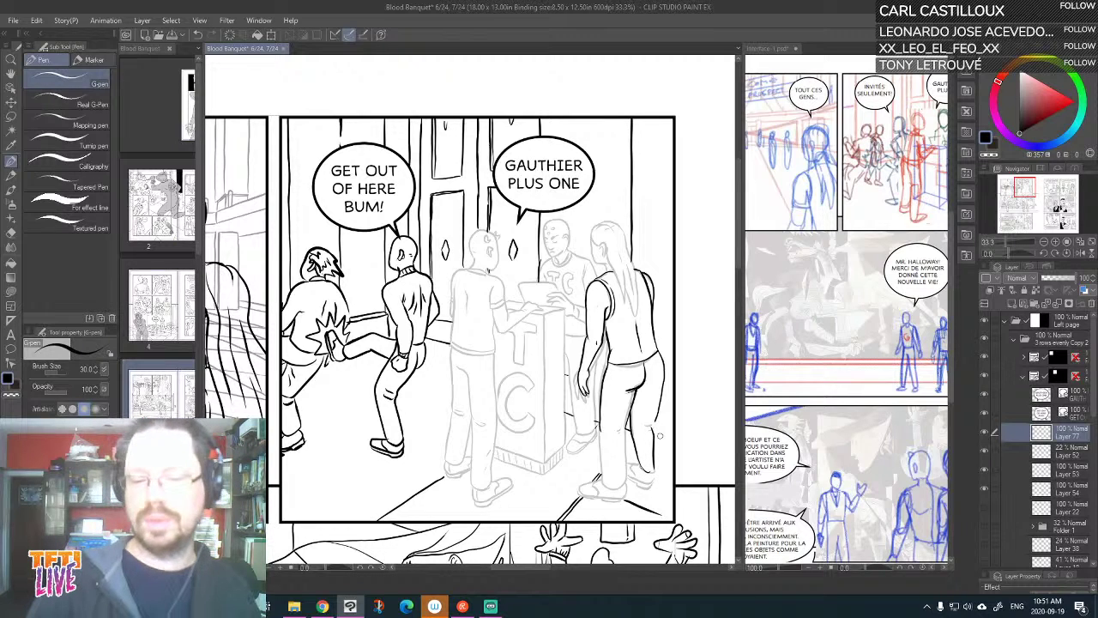
{"action": "left_click_drag", "start_coordinate": [660, 436], "coordinate": [581, 392]}
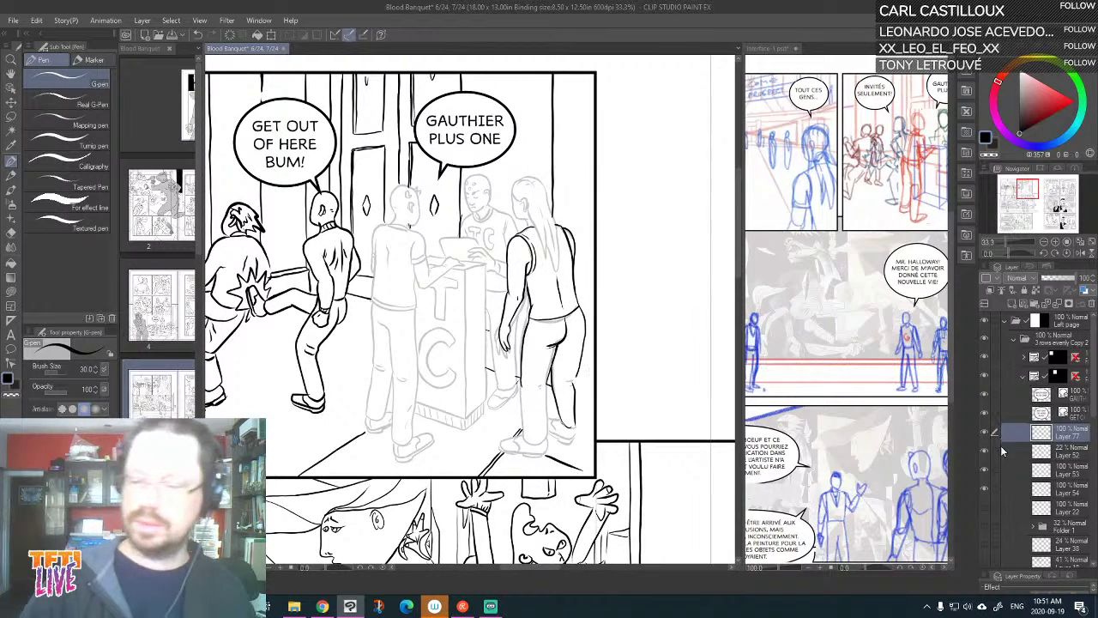
Hide Layer 77 containing the figure's inks and add a new layer above it
{"action": "left_click", "coordinate": [986, 435]}
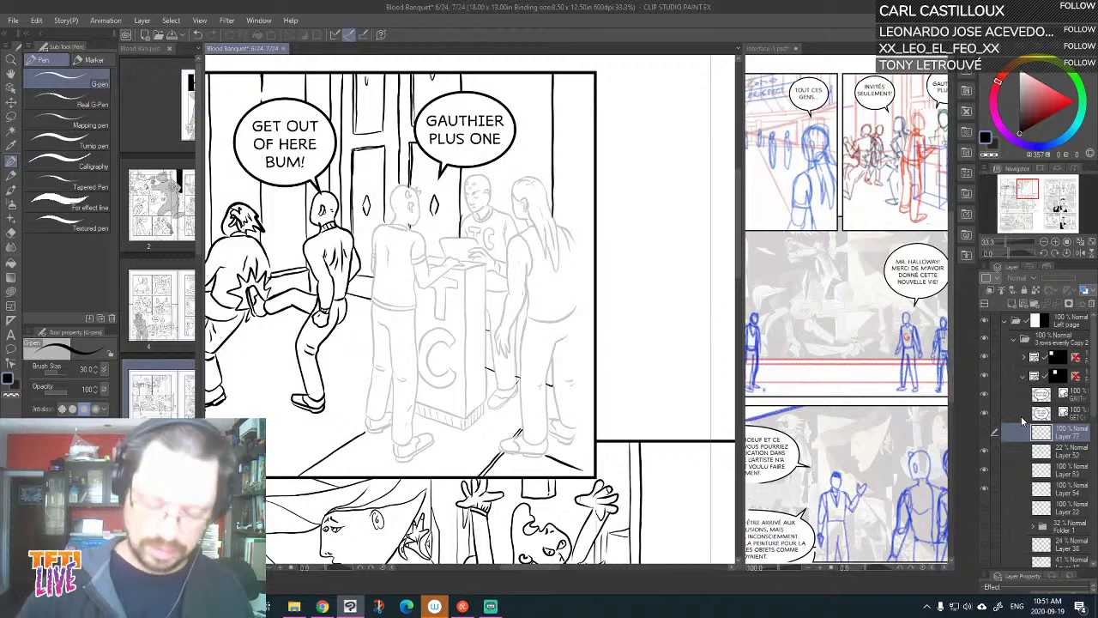
{"action": "key", "text": "ctrl+plus"}
{"action": "left_click", "coordinate": [1011, 304]}
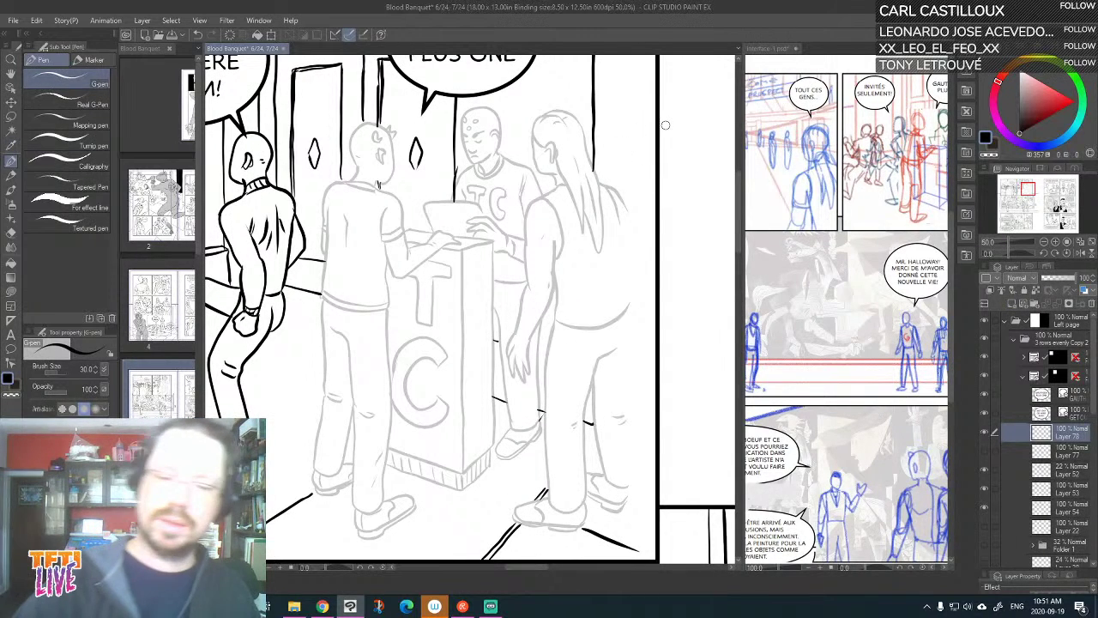
Sketch the long-haired figure's shoulder line, back and torso sides in blue with the Real pencil
{"action": "left_click_drag", "start_coordinate": [1064, 101], "coordinate": [1059, 145]}
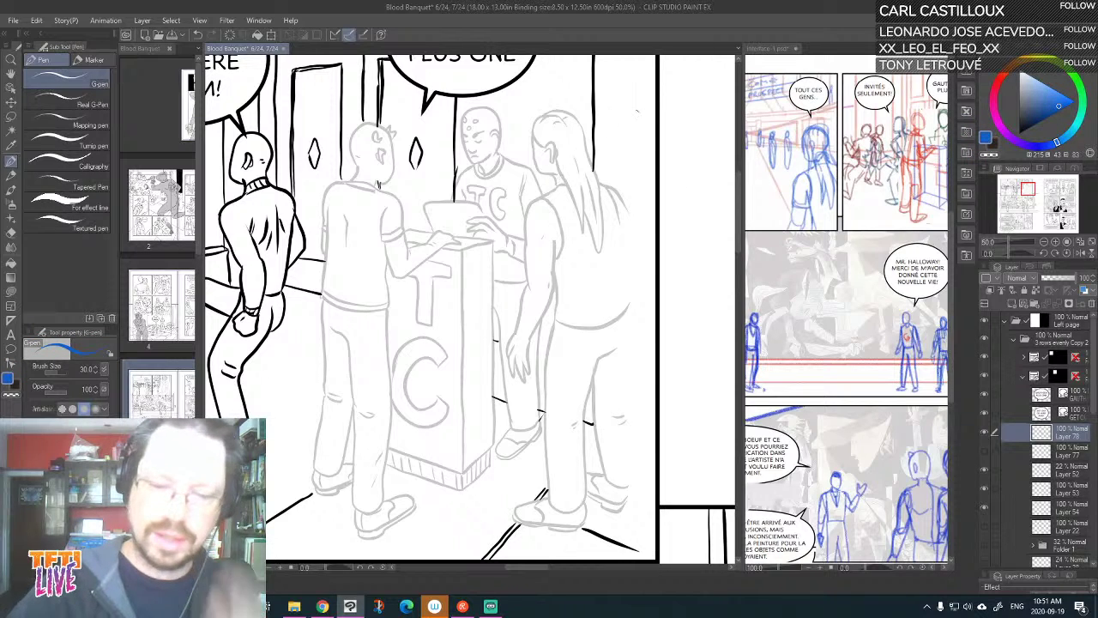
{"action": "left_click_drag", "start_coordinate": [539, 202], "coordinate": [604, 187]}
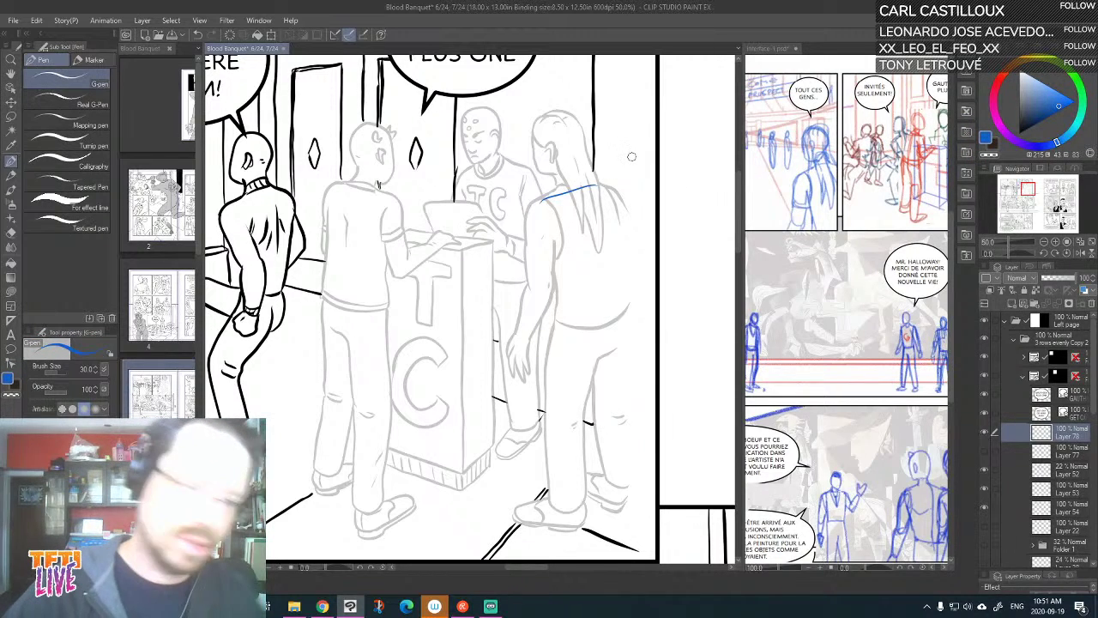
{"action": "key", "text": "ctrl+z"}
{"action": "key", "text": "p"}
{"action": "mouse_move", "coordinate": [606, 210]}
{"action": "left_mouse_down"}
{"action": "mouse_move", "coordinate": [658, 253]}
{"action": "mouse_move", "coordinate": [660, 219]}
{"action": "mouse_move", "coordinate": [598, 225]}
{"action": "mouse_move", "coordinate": [684, 216]}
{"action": "mouse_move", "coordinate": [676, 312]}
{"action": "left_mouse_up"}
{"action": "left_click_drag", "start_coordinate": [686, 247], "coordinate": [686, 268]}
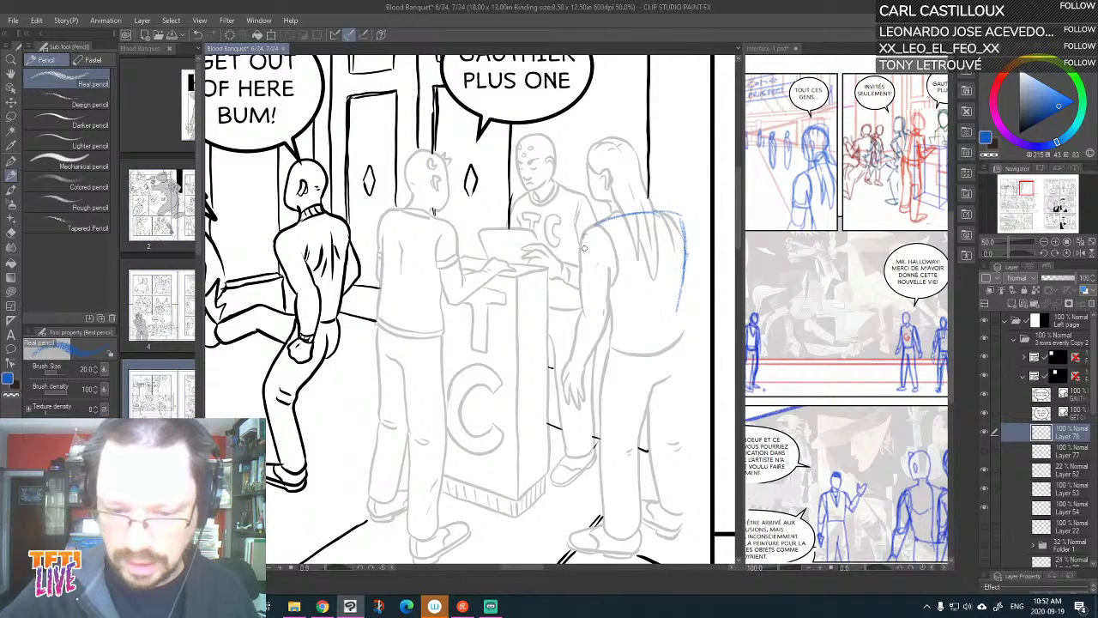
{"action": "mouse_move", "coordinate": [586, 228]}
{"action": "left_mouse_down"}
{"action": "mouse_move", "coordinate": [611, 304]}
{"action": "mouse_move", "coordinate": [596, 235]}
{"action": "mouse_move", "coordinate": [600, 274]}
{"action": "left_mouse_up"}
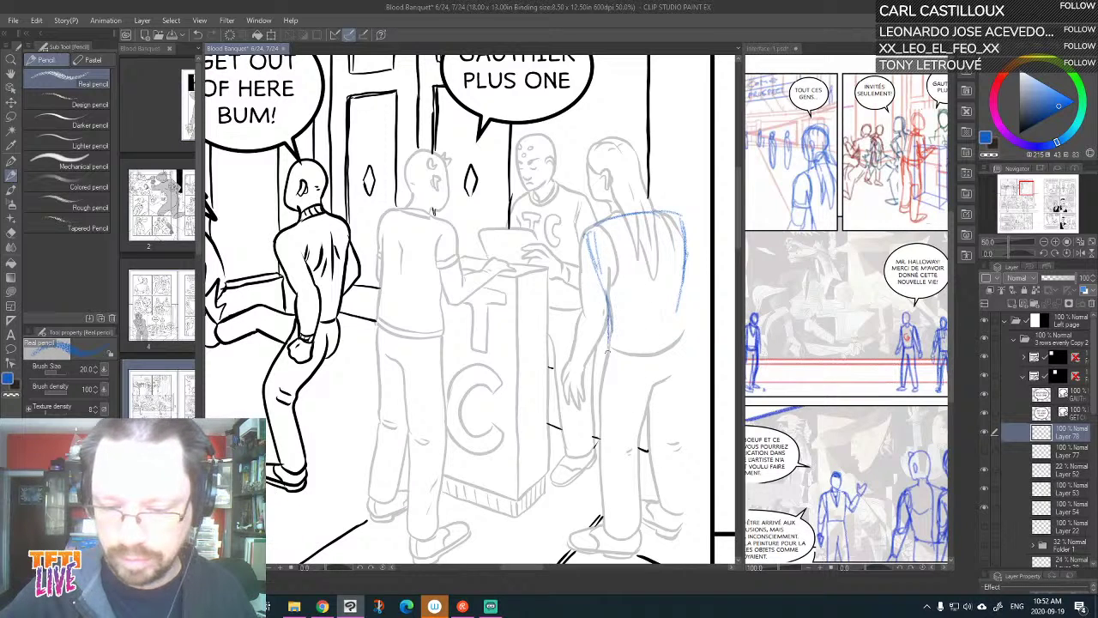
{"action": "left_click_drag", "start_coordinate": [657, 234], "coordinate": [657, 306]}
{"action": "left_click_drag", "start_coordinate": [643, 213], "coordinate": [654, 289]}
Sketch both of the long-haired figure's upper arms down to the elbows in blue, reinforcing the near shoulder and armhole
{"action": "left_click_drag", "start_coordinate": [590, 228], "coordinate": [598, 251]}
{"action": "mouse_move", "coordinate": [601, 218]}
{"action": "left_mouse_down"}
{"action": "mouse_move", "coordinate": [602, 252]}
{"action": "mouse_move", "coordinate": [627, 255]}
{"action": "mouse_move", "coordinate": [608, 264]}
{"action": "mouse_move", "coordinate": [597, 226]}
{"action": "mouse_move", "coordinate": [590, 272]}
{"action": "mouse_move", "coordinate": [600, 301]}
{"action": "mouse_move", "coordinate": [587, 253]}
{"action": "mouse_move", "coordinate": [582, 304]}
{"action": "mouse_move", "coordinate": [583, 274]}
{"action": "mouse_move", "coordinate": [592, 322]}
{"action": "left_mouse_up"}
{"action": "left_click_drag", "start_coordinate": [588, 313], "coordinate": [604, 315]}
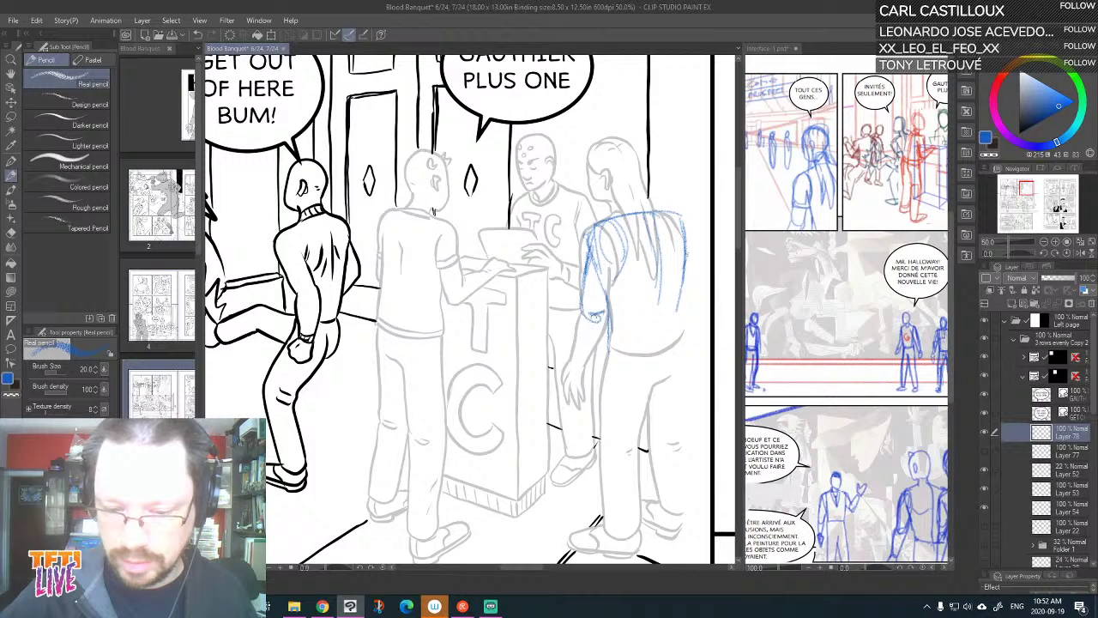
{"action": "mouse_move", "coordinate": [678, 217]}
{"action": "left_mouse_down"}
{"action": "mouse_move", "coordinate": [696, 263]}
{"action": "mouse_move", "coordinate": [686, 301]}
{"action": "left_mouse_up"}
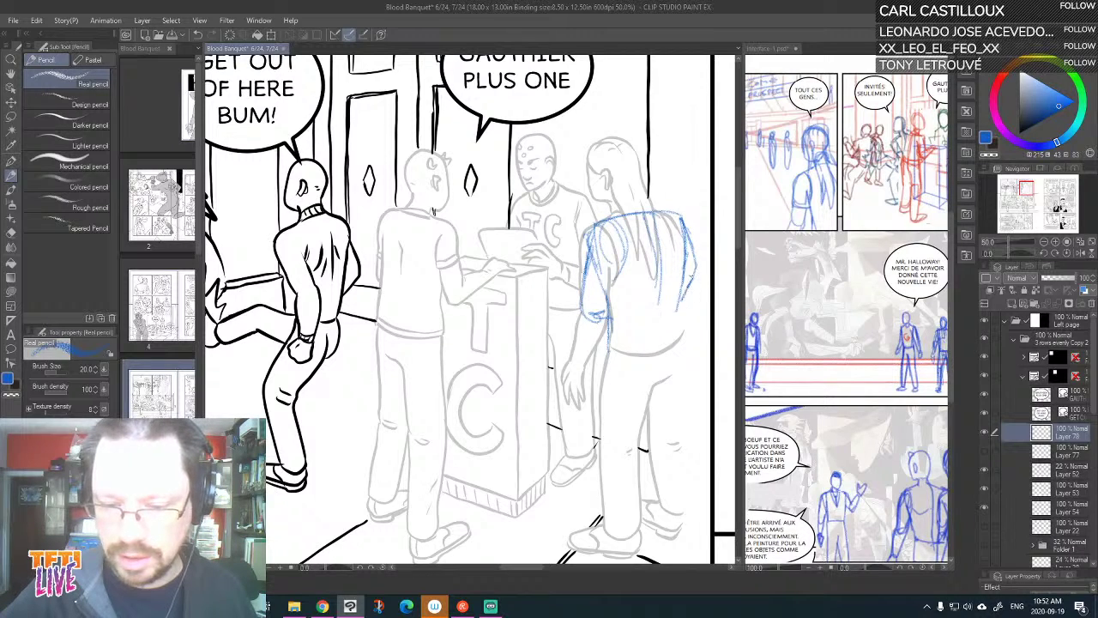
{"action": "mouse_move", "coordinate": [695, 249]}
{"action": "left_mouse_down"}
{"action": "mouse_move", "coordinate": [694, 293]}
{"action": "mouse_move", "coordinate": [681, 304]}
{"action": "left_mouse_up"}
{"action": "left_click_drag", "start_coordinate": [673, 209], "coordinate": [683, 259]}
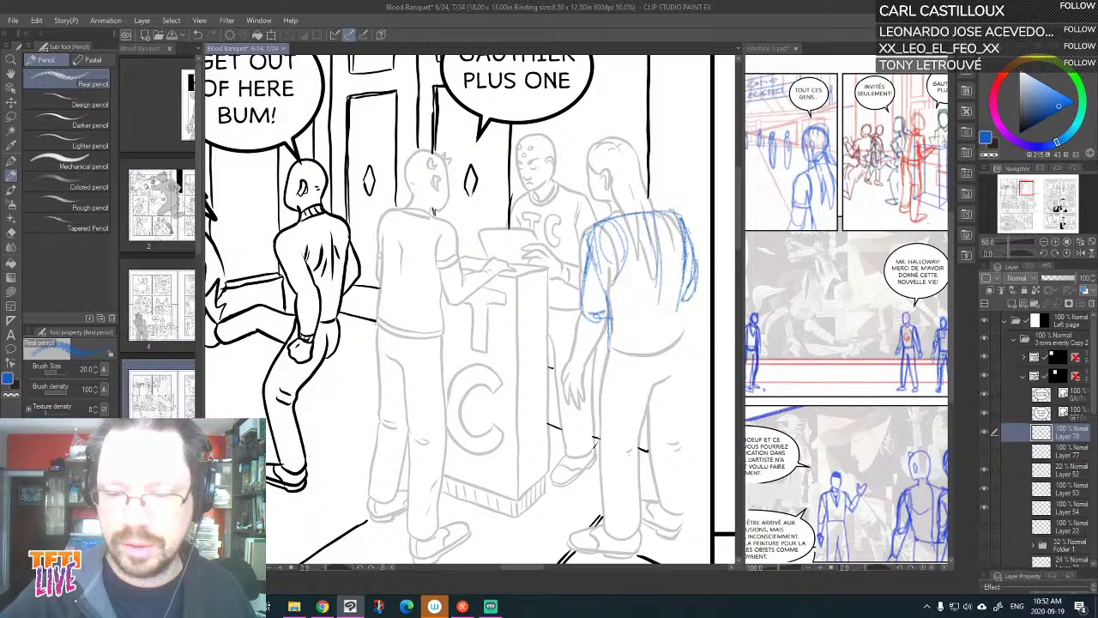
{"action": "left_click_drag", "start_coordinate": [608, 217], "coordinate": [611, 292]}
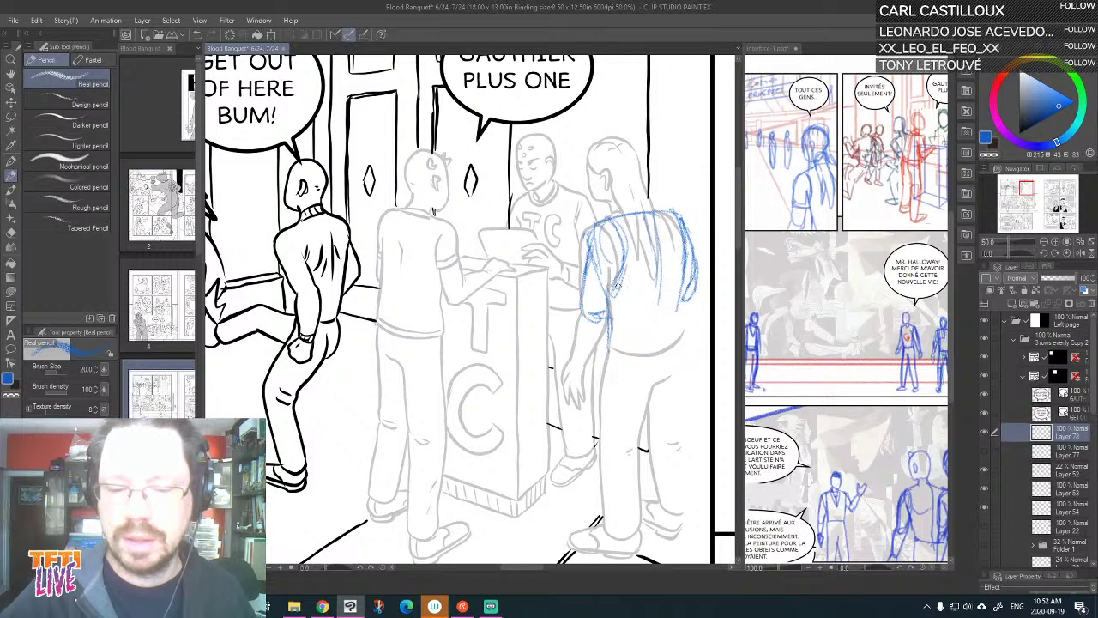
{"action": "left_click_drag", "start_coordinate": [625, 255], "coordinate": [616, 292]}
{"action": "left_click_drag", "start_coordinate": [626, 260], "coordinate": [602, 315]}
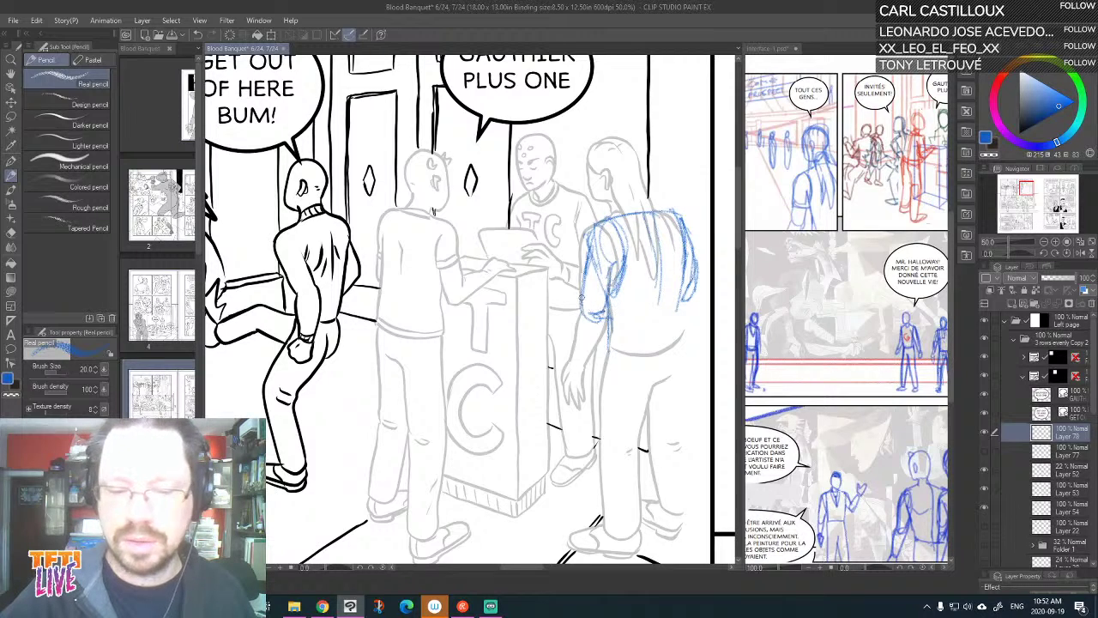
{"action": "left_click_drag", "start_coordinate": [603, 219], "coordinate": [588, 251]}
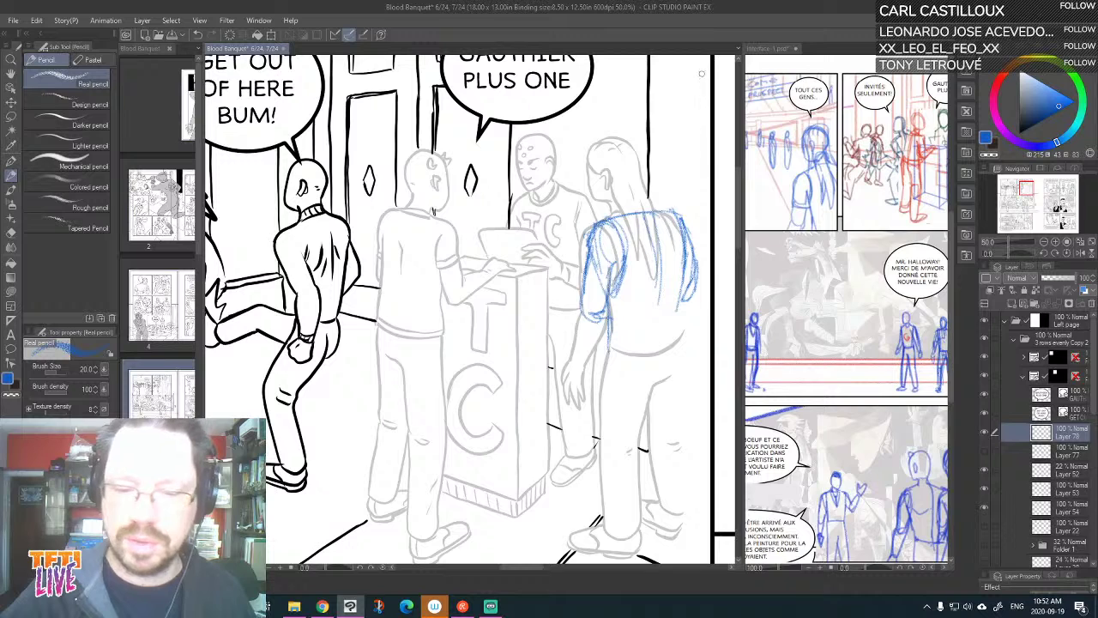
Sketch the long-haired figure's waist, hips, thighs and lower legs down to the ankles in blue, strengthening the near arm's outline
{"action": "mouse_move", "coordinate": [686, 190]}
{"action": "left_mouse_down"}
{"action": "mouse_move", "coordinate": [660, 225]}
{"action": "mouse_move", "coordinate": [638, 149]}
{"action": "left_mouse_up"}
{"action": "mouse_move", "coordinate": [565, 255]}
{"action": "left_mouse_down"}
{"action": "mouse_move", "coordinate": [552, 336]}
{"action": "mouse_move", "coordinate": [563, 397]}
{"action": "mouse_move", "coordinate": [604, 373]}
{"action": "mouse_move", "coordinate": [603, 344]}
{"action": "mouse_move", "coordinate": [576, 402]}
{"action": "mouse_move", "coordinate": [550, 368]}
{"action": "mouse_move", "coordinate": [602, 363]}
{"action": "mouse_move", "coordinate": [619, 306]}
{"action": "mouse_move", "coordinate": [611, 243]}
{"action": "mouse_move", "coordinate": [609, 356]}
{"action": "left_mouse_up"}
{"action": "left_click_drag", "start_coordinate": [628, 276], "coordinate": [637, 302]}
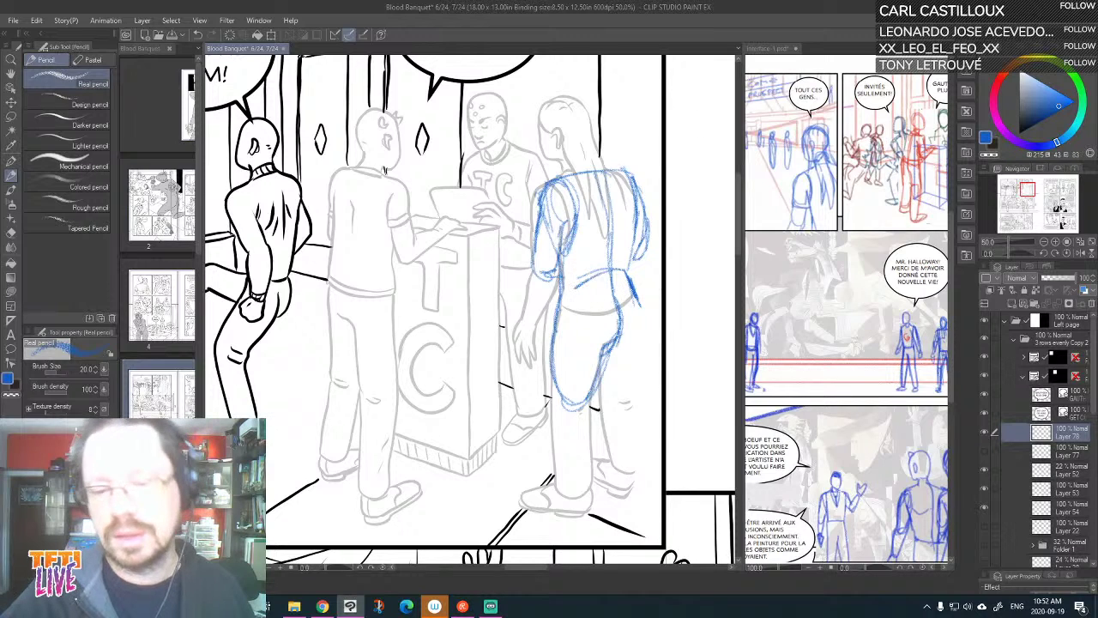
{"action": "mouse_move", "coordinate": [629, 272]}
{"action": "left_mouse_down"}
{"action": "mouse_move", "coordinate": [585, 287]}
{"action": "mouse_move", "coordinate": [620, 274]}
{"action": "mouse_move", "coordinate": [569, 278]}
{"action": "mouse_move", "coordinate": [558, 293]}
{"action": "mouse_move", "coordinate": [563, 279]}
{"action": "mouse_move", "coordinate": [527, 271]}
{"action": "mouse_move", "coordinate": [546, 195]}
{"action": "mouse_move", "coordinate": [529, 283]}
{"action": "left_mouse_up"}
{"action": "mouse_move", "coordinate": [530, 239]}
{"action": "left_mouse_down"}
{"action": "mouse_move", "coordinate": [532, 261]}
{"action": "mouse_move", "coordinate": [543, 189]}
{"action": "left_mouse_up"}
{"action": "mouse_move", "coordinate": [638, 300]}
{"action": "left_mouse_down"}
{"action": "mouse_move", "coordinate": [642, 345]}
{"action": "mouse_move", "coordinate": [598, 374]}
{"action": "mouse_move", "coordinate": [635, 386]}
{"action": "mouse_move", "coordinate": [637, 434]}
{"action": "mouse_move", "coordinate": [614, 428]}
{"action": "mouse_move", "coordinate": [603, 401]}
{"action": "mouse_move", "coordinate": [616, 472]}
{"action": "mouse_move", "coordinate": [618, 452]}
{"action": "mouse_move", "coordinate": [635, 461]}
{"action": "mouse_move", "coordinate": [612, 398]}
{"action": "mouse_move", "coordinate": [638, 392]}
{"action": "left_mouse_up"}
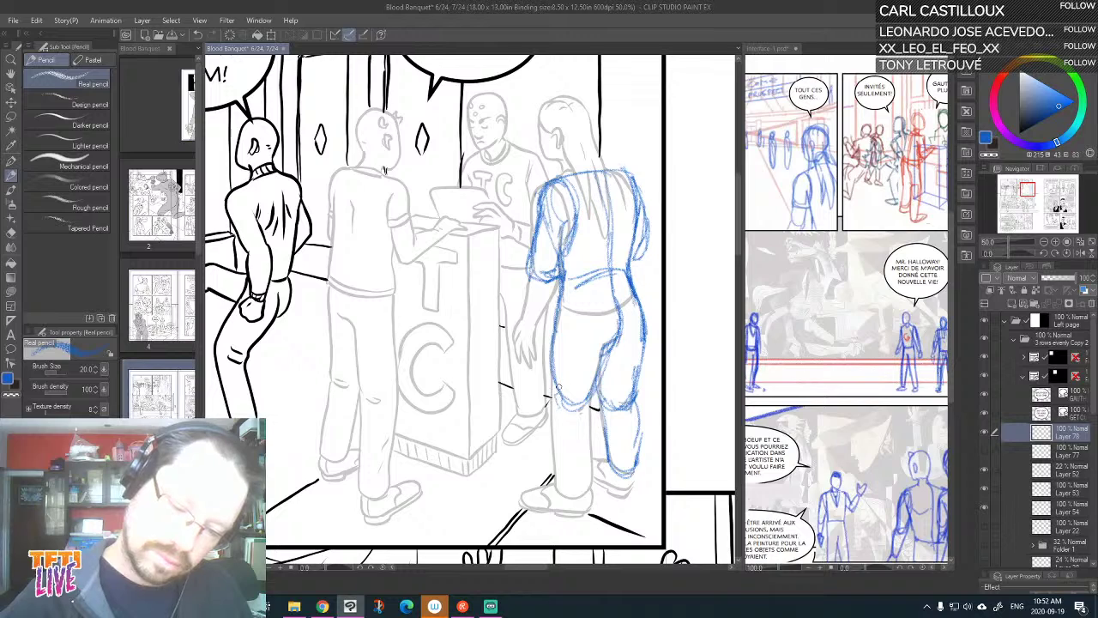
{"action": "mouse_move", "coordinate": [558, 387]}
{"action": "left_mouse_down"}
{"action": "mouse_move", "coordinate": [560, 485]}
{"action": "mouse_move", "coordinate": [584, 487]}
{"action": "mouse_move", "coordinate": [588, 397]}
{"action": "mouse_move", "coordinate": [587, 451]}
{"action": "mouse_move", "coordinate": [566, 483]}
{"action": "mouse_move", "coordinate": [552, 391]}
{"action": "mouse_move", "coordinate": [553, 433]}
{"action": "left_mouse_up"}
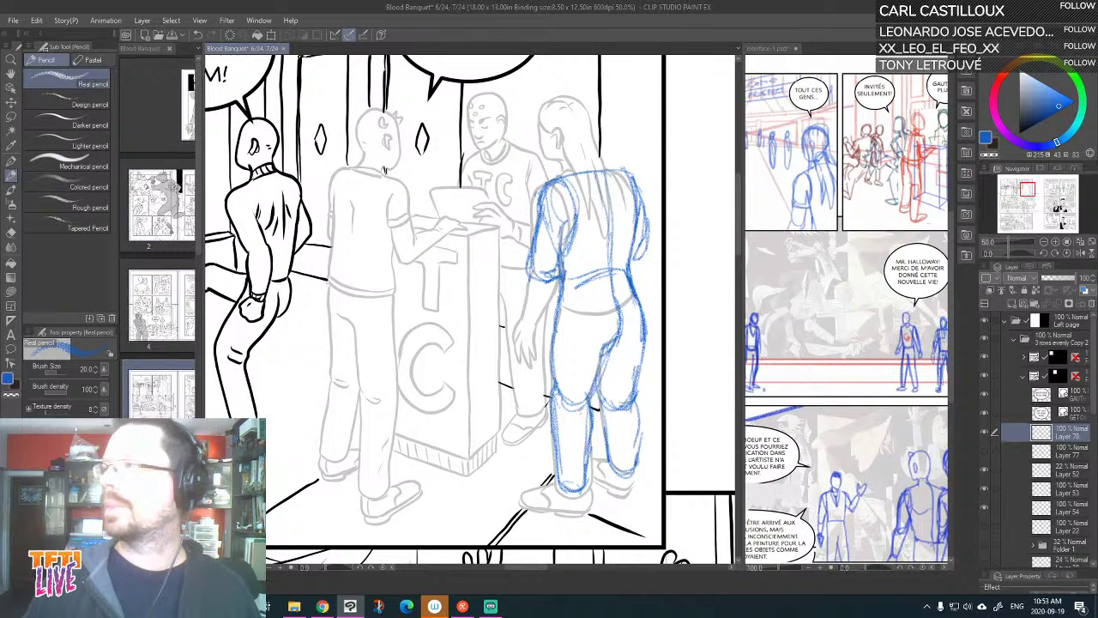
{"action": "key", "text": "alt+Tab"}
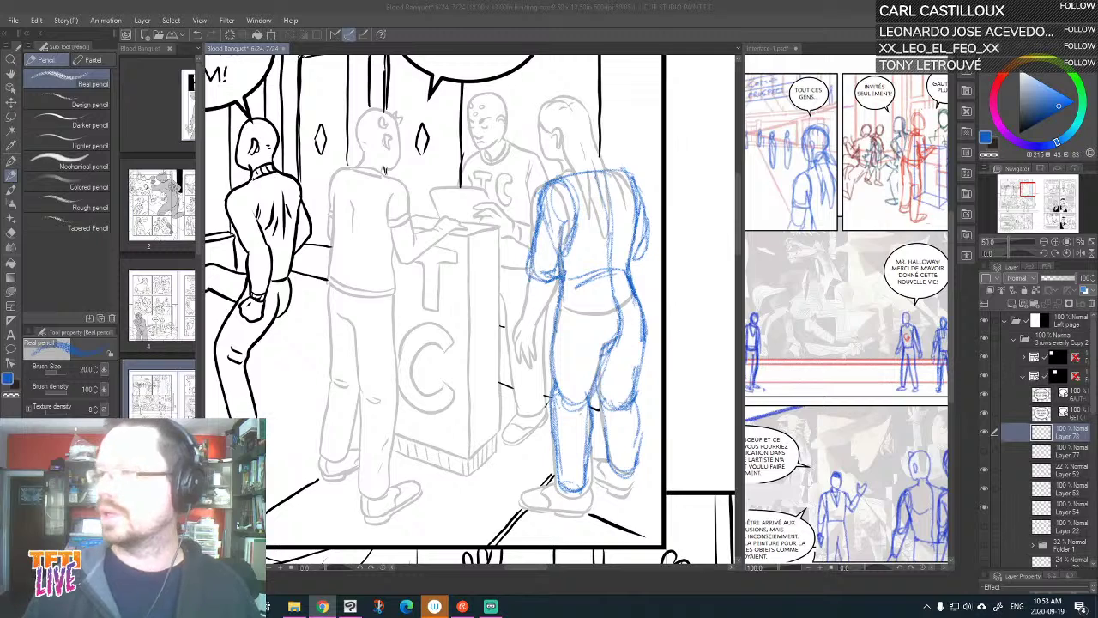
{"action": "key", "text": "alt+Tab"}
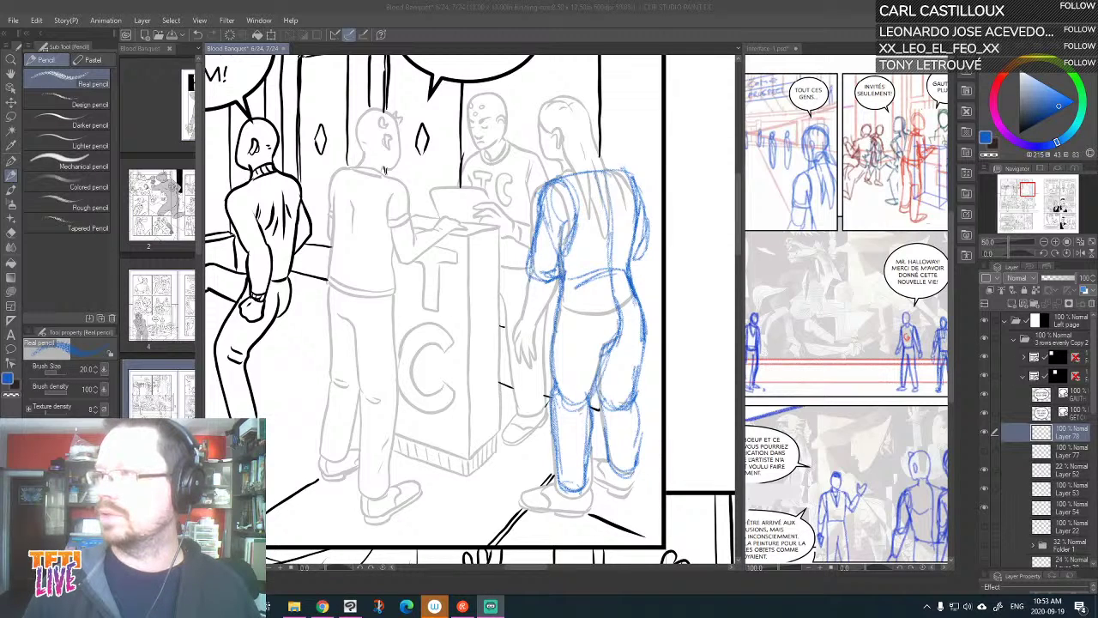
{"action": "key", "text": "alt+Tab"}
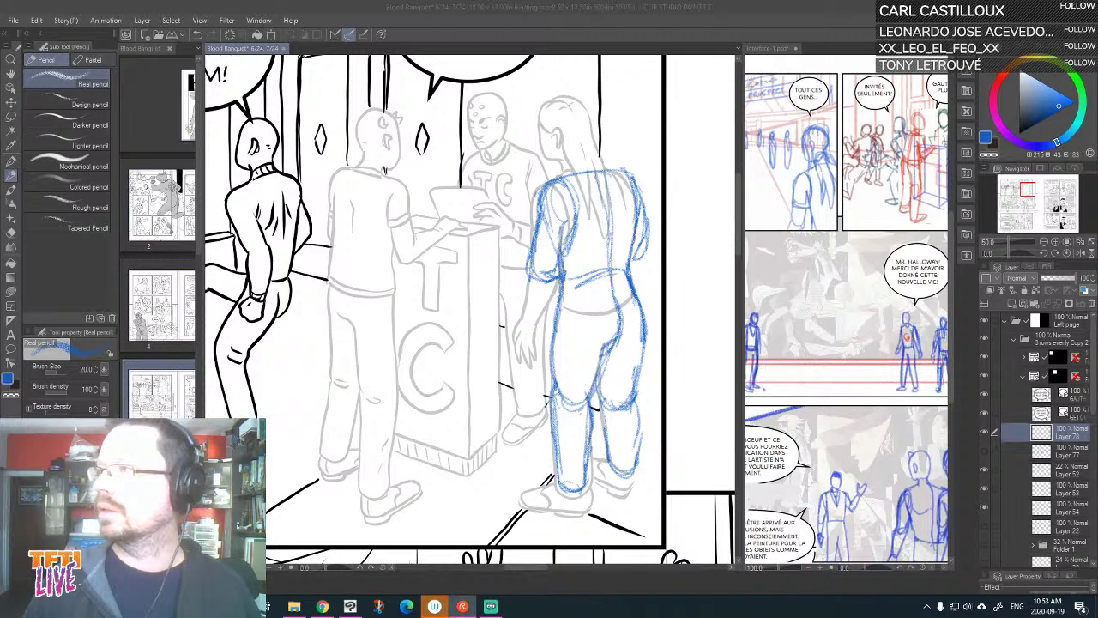
{"action": "key", "text": "alt+Tab"}
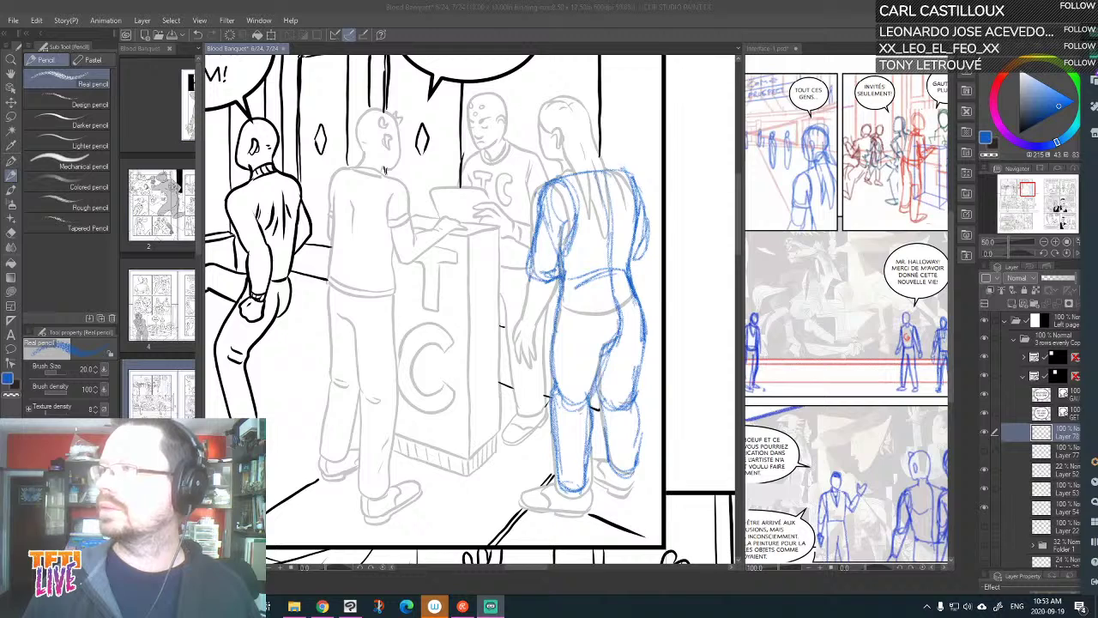
{"action": "key", "text": "alt+Tab"}
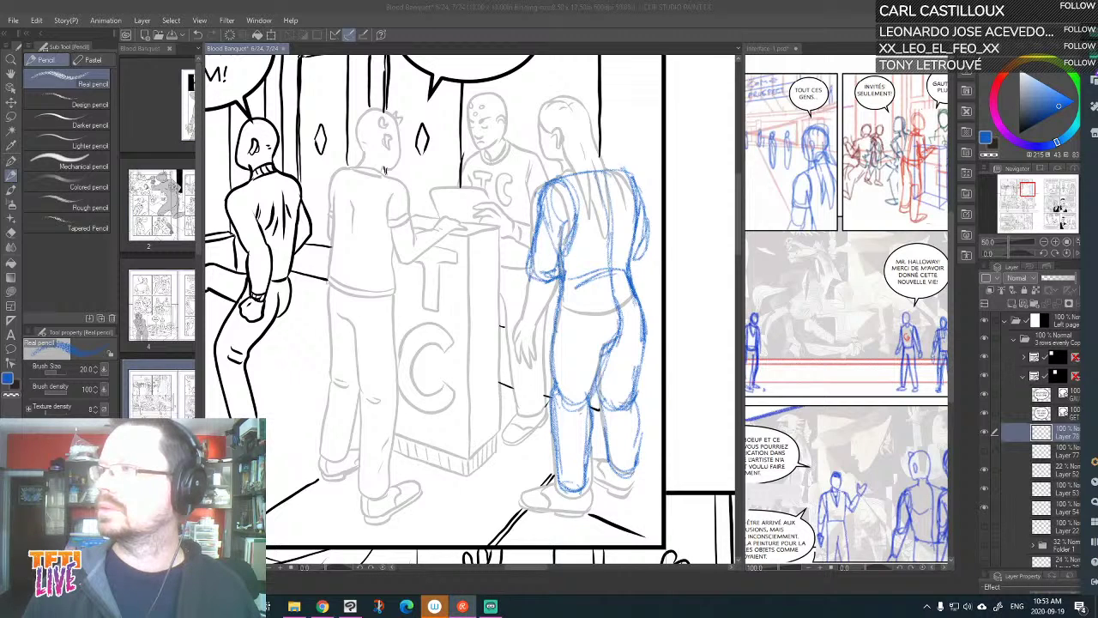
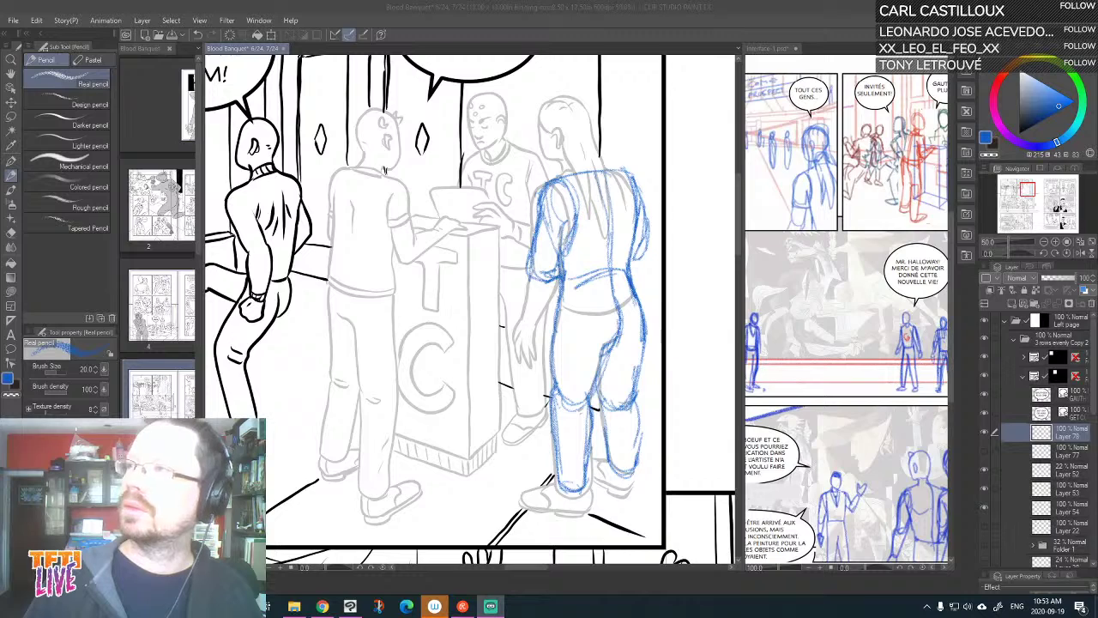
{"action": "key", "text": "alt+Tab"}
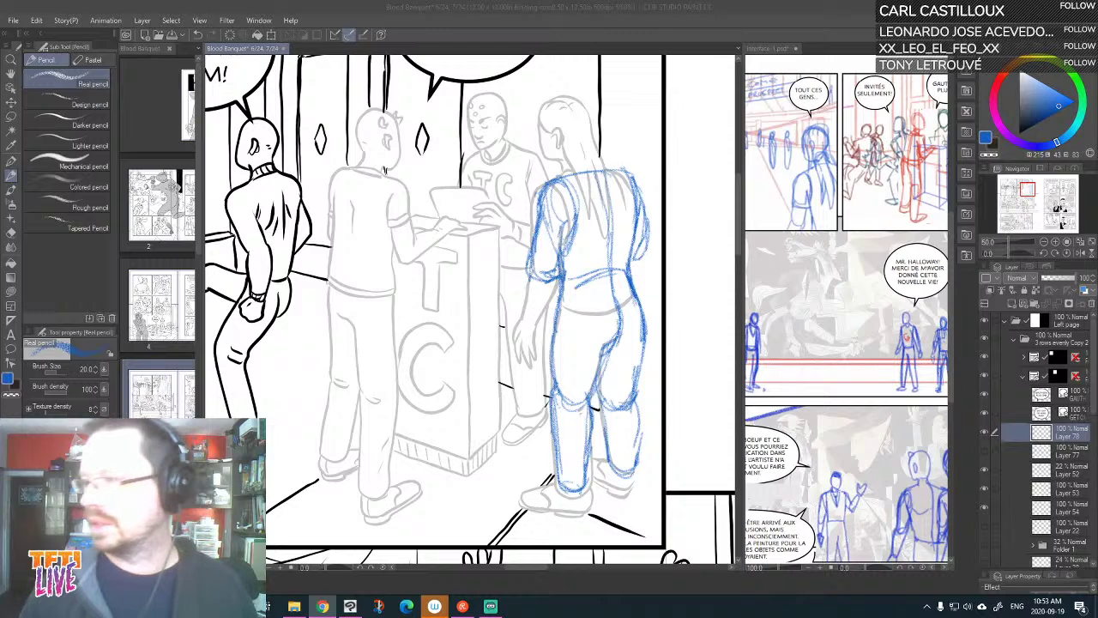
{"action": "key", "text": "alt+Tab"}
{"action": "key", "text": "alt+Tab"}
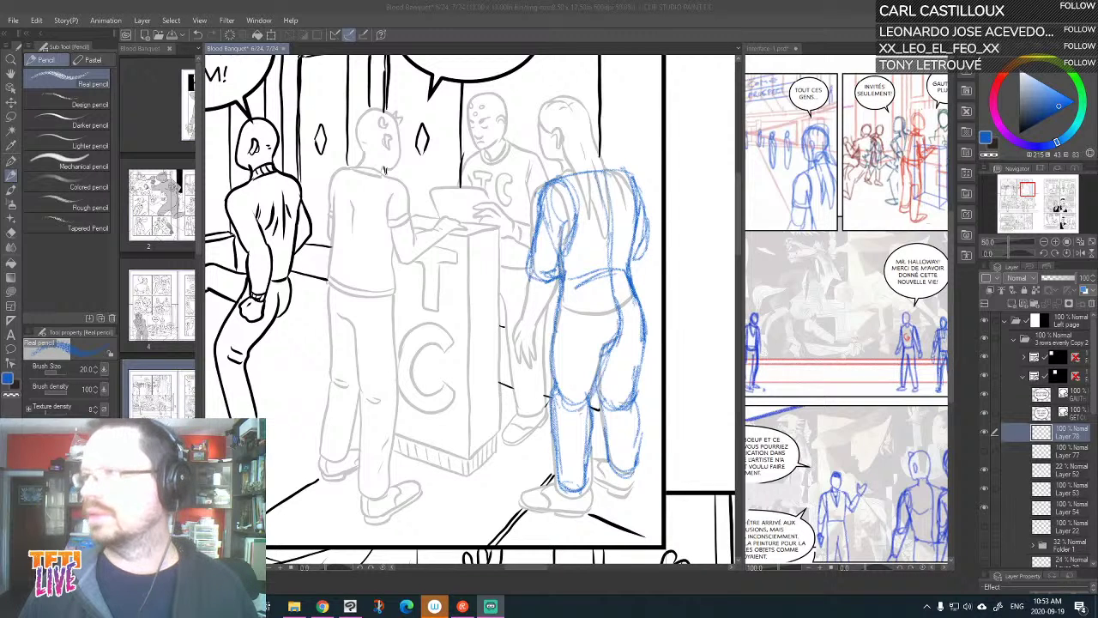
{"action": "left_click", "coordinate": [706, 5]}
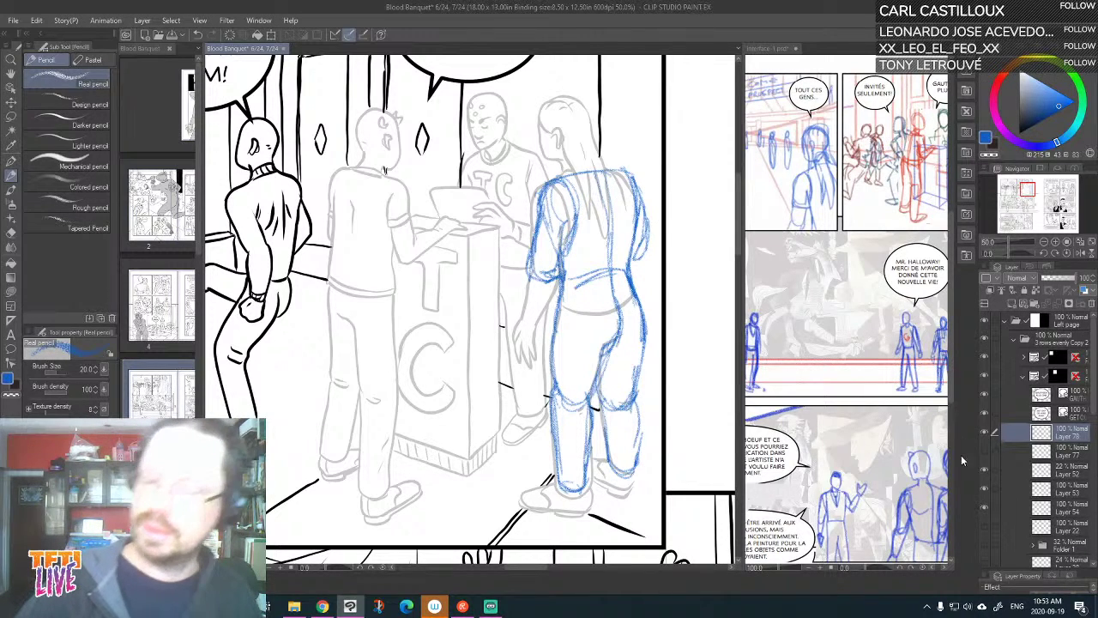
Lower the opacity of Layer 52's rough to 5% and reselect Layer 78, toggling its visibility to check the blue sketch
{"action": "left_click", "coordinate": [985, 473]}
{"action": "left_click", "coordinate": [985, 473]}
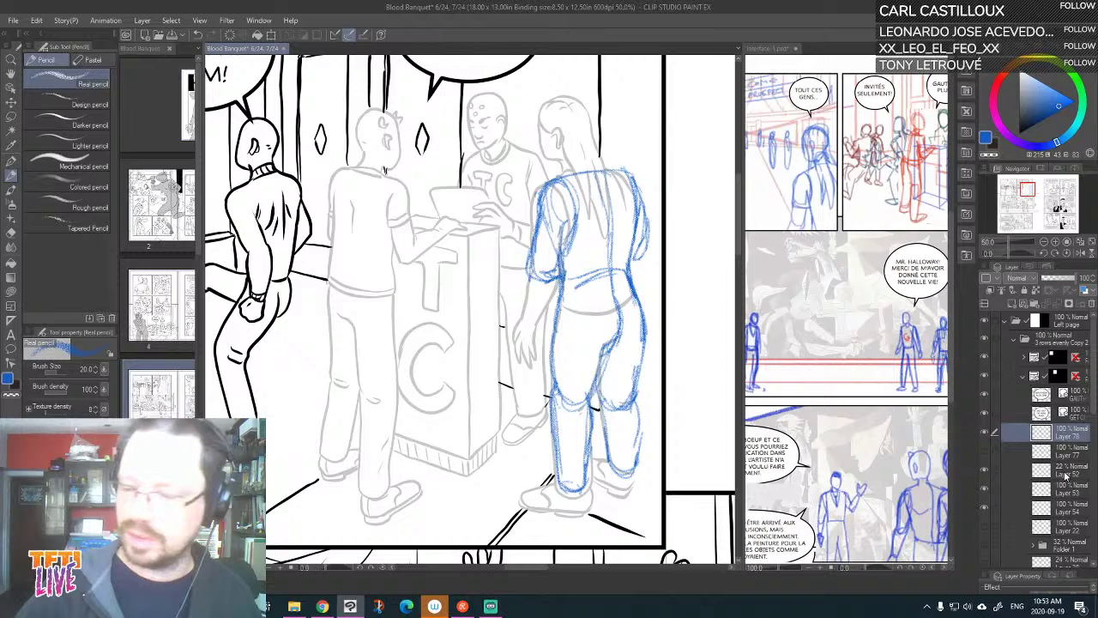
{"action": "left_click", "coordinate": [1065, 473]}
{"action": "left_click", "coordinate": [1044, 276]}
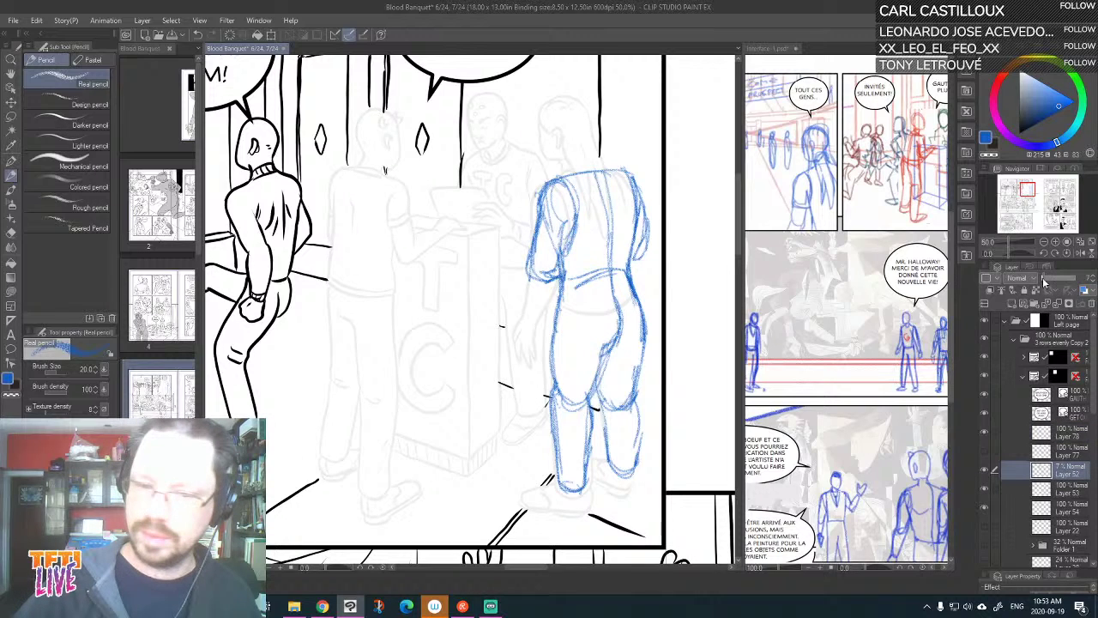
{"action": "left_click", "coordinate": [1056, 435]}
{"action": "left_click", "coordinate": [985, 435]}
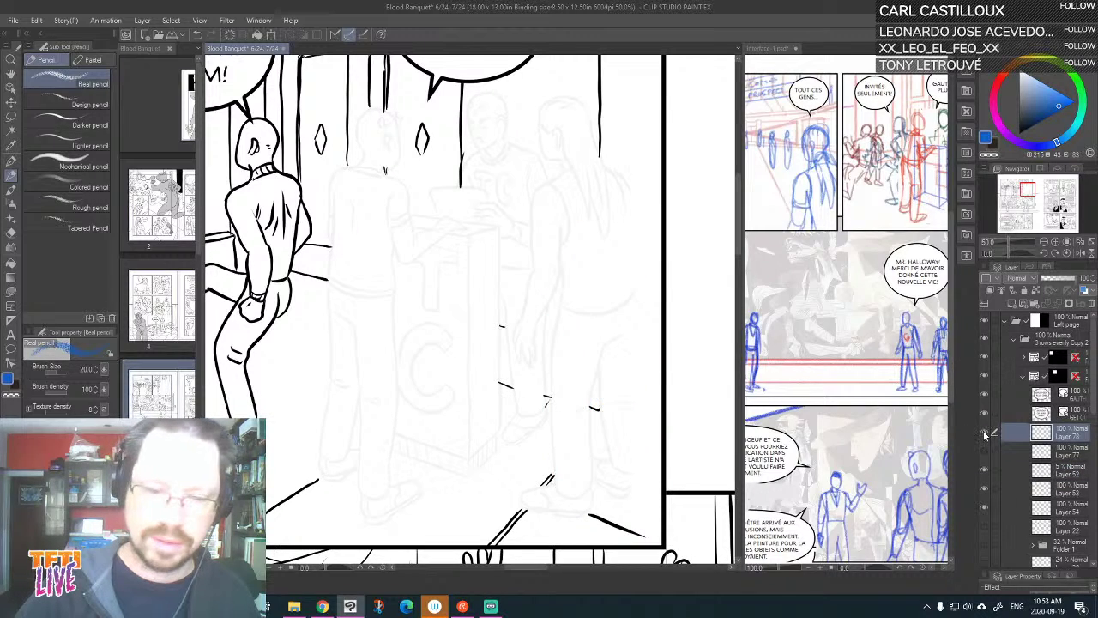
{"action": "left_click", "coordinate": [985, 435]}
Sketch the long-haired figure's waistband curve across the hips and the shoulder-blade lines on the back in blue
{"action": "key", "text": "ctrl+plus"}
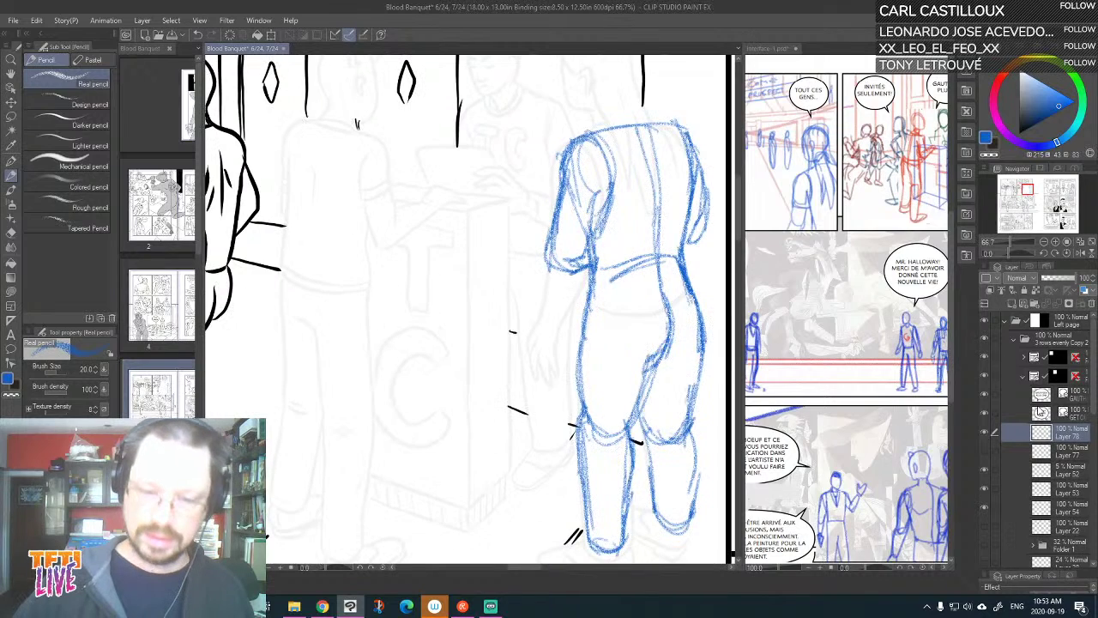
{"action": "key", "text": "minus"}
{"action": "key", "text": "minus"}
{"action": "key", "text": "minus"}
{"action": "key", "text": "minus"}
{"action": "key", "text": "minus"}
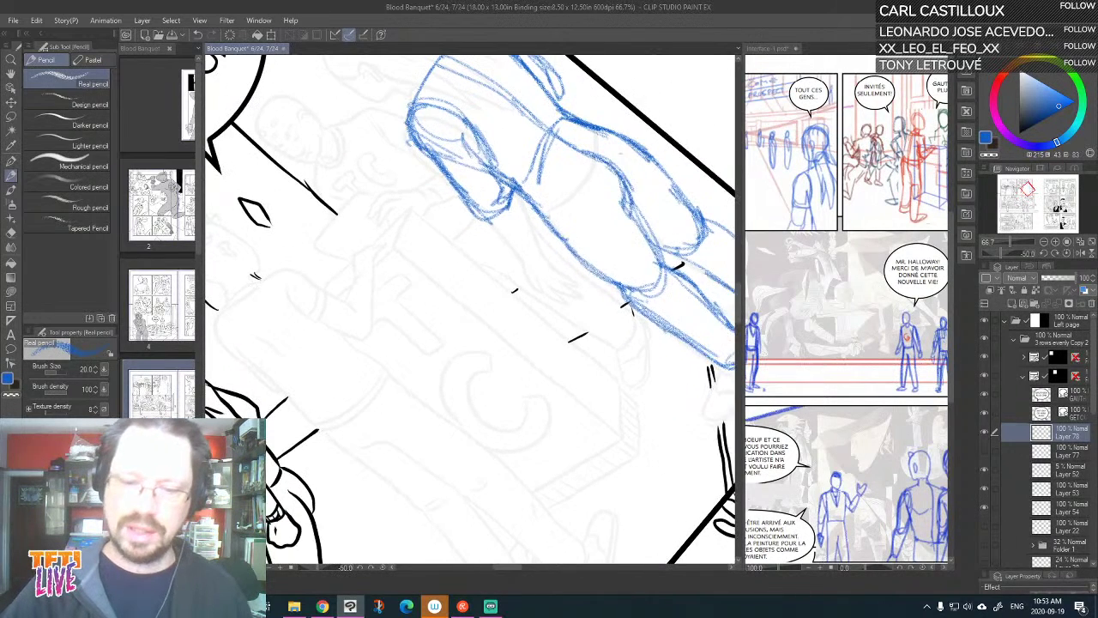
{"action": "key", "text": "minus"}
{"action": "mouse_move", "coordinate": [544, 287]}
{"action": "left_mouse_down"}
{"action": "mouse_move", "coordinate": [596, 240]}
{"action": "mouse_move", "coordinate": [543, 293]}
{"action": "left_mouse_up"}
{"action": "key", "text": "asciicircum"}
{"action": "key", "text": "asciicircum"}
{"action": "key", "text": "asciicircum"}
{"action": "key", "text": "asciicircum"}
{"action": "key", "text": "asciicircum"}
{"action": "key", "text": "asciicircum"}
{"action": "key", "text": "asciicircum"}
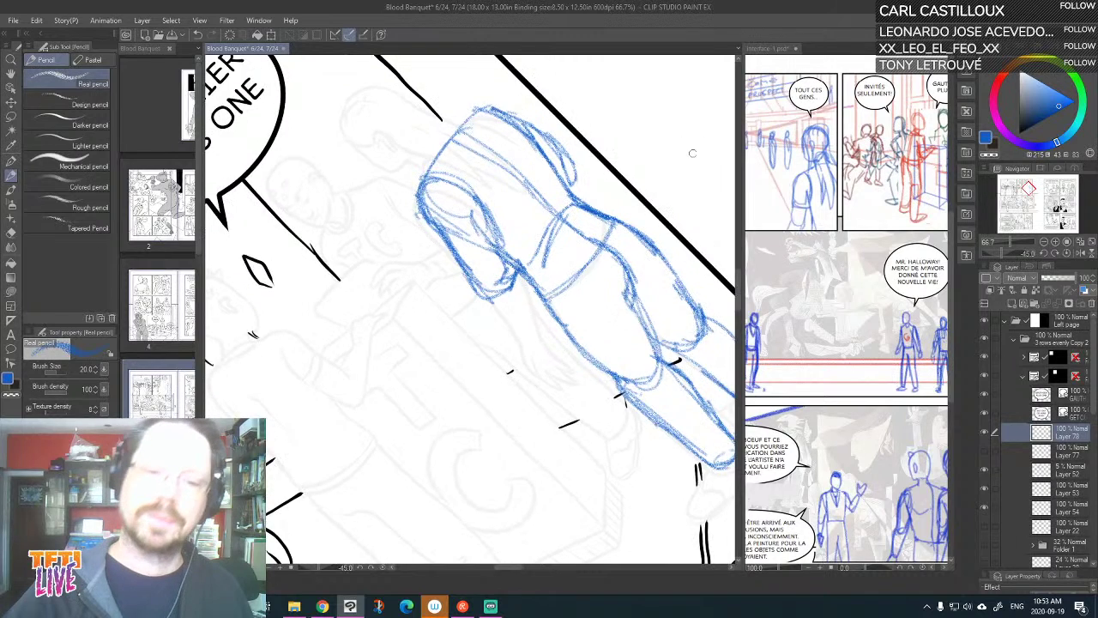
{"action": "left_click_drag", "start_coordinate": [635, 303], "coordinate": [642, 298]}
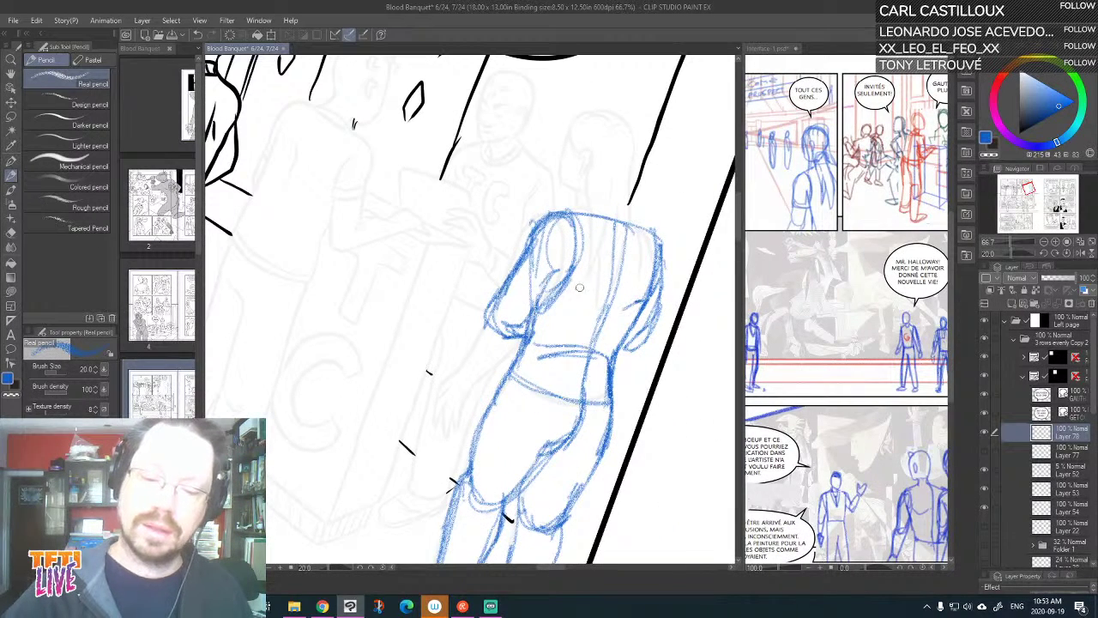
{"action": "mouse_move", "coordinate": [577, 305]}
{"action": "left_mouse_down"}
{"action": "mouse_move", "coordinate": [601, 299]}
{"action": "mouse_move", "coordinate": [620, 265]}
{"action": "mouse_move", "coordinate": [578, 306]}
{"action": "left_mouse_up"}
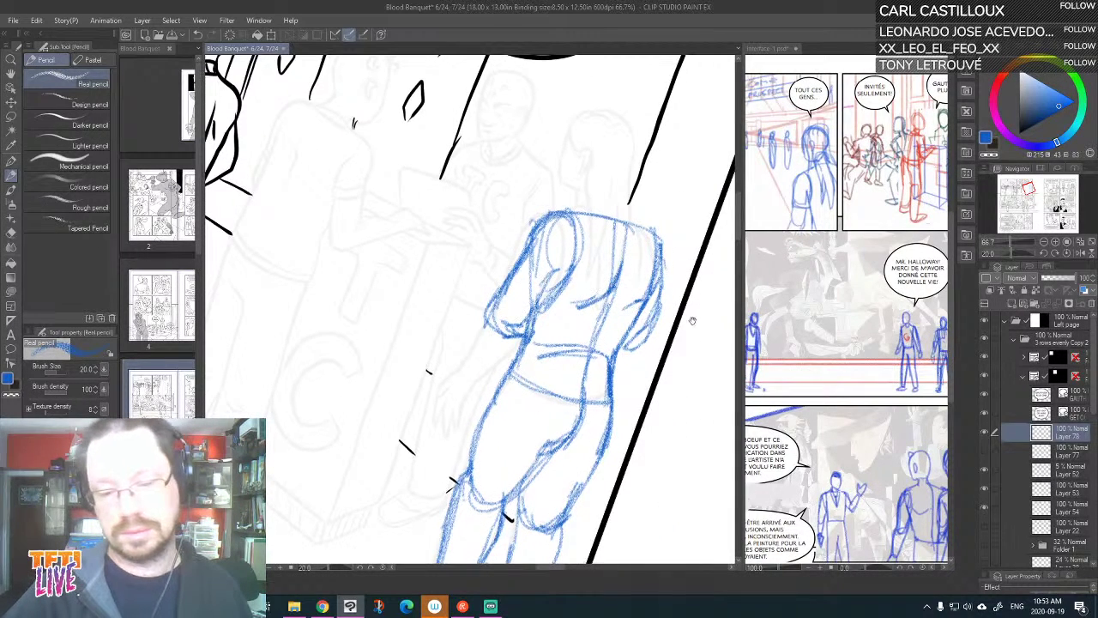
{"action": "left_click_drag", "start_coordinate": [692, 320], "coordinate": [638, 389]}
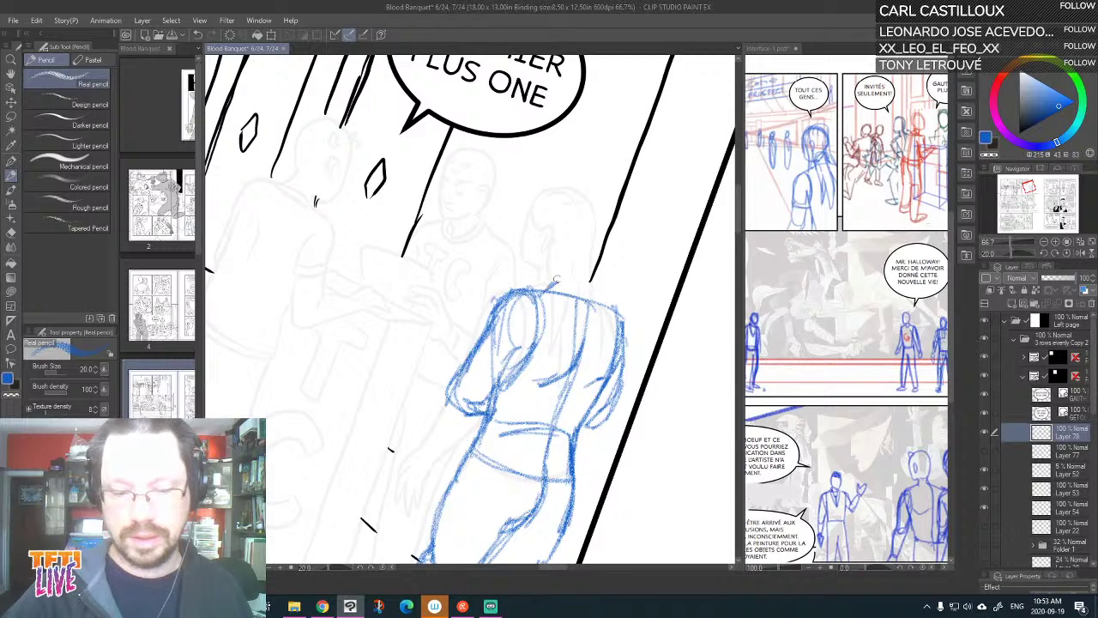
Sketch both of the long-haired figure's shoes in blue below the ankles
{"action": "scroll", "coordinate": [568, 242], "scroll_direction": "down", "scroll_amount": 5}
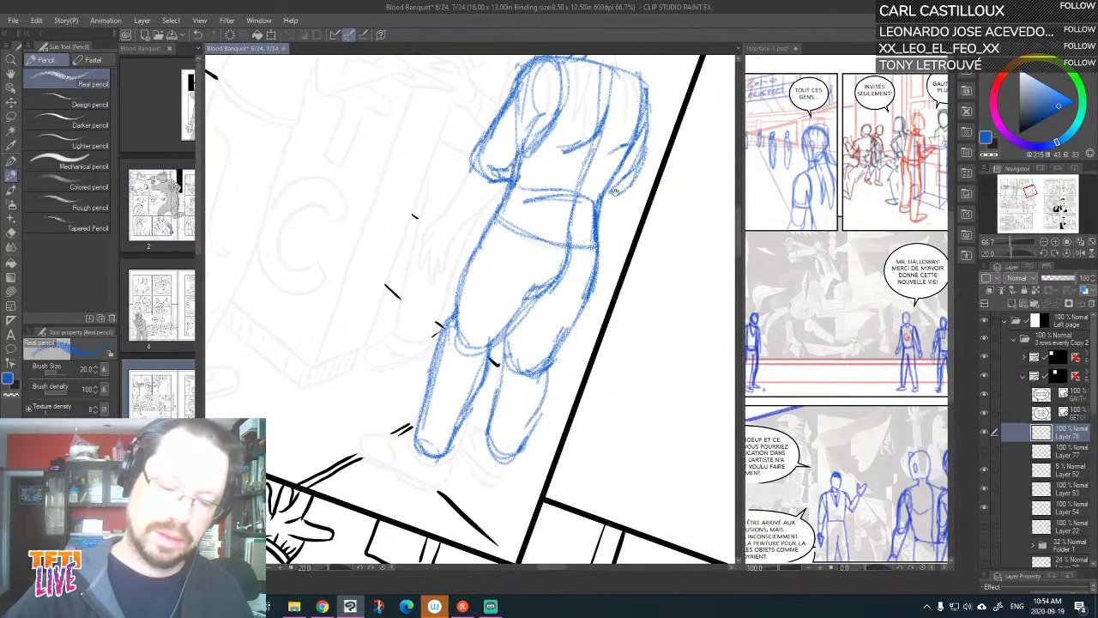
{"action": "mouse_move", "coordinate": [415, 429]}
{"action": "left_mouse_down"}
{"action": "mouse_move", "coordinate": [365, 437]}
{"action": "mouse_move", "coordinate": [404, 476]}
{"action": "mouse_move", "coordinate": [427, 486]}
{"action": "mouse_move", "coordinate": [443, 458]}
{"action": "mouse_move", "coordinate": [441, 471]}
{"action": "left_mouse_up"}
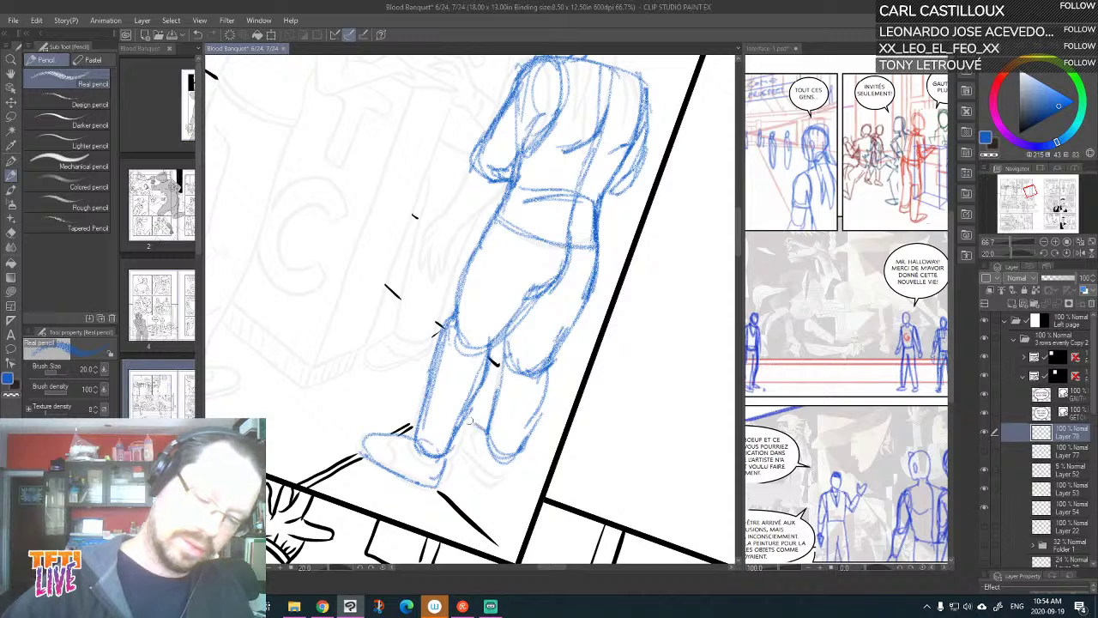
{"action": "mouse_move", "coordinate": [489, 417]}
{"action": "left_mouse_down"}
{"action": "mouse_move", "coordinate": [476, 465]}
{"action": "mouse_move", "coordinate": [489, 478]}
{"action": "mouse_move", "coordinate": [509, 467]}
{"action": "mouse_move", "coordinate": [483, 477]}
{"action": "mouse_move", "coordinate": [463, 458]}
{"action": "left_mouse_up"}
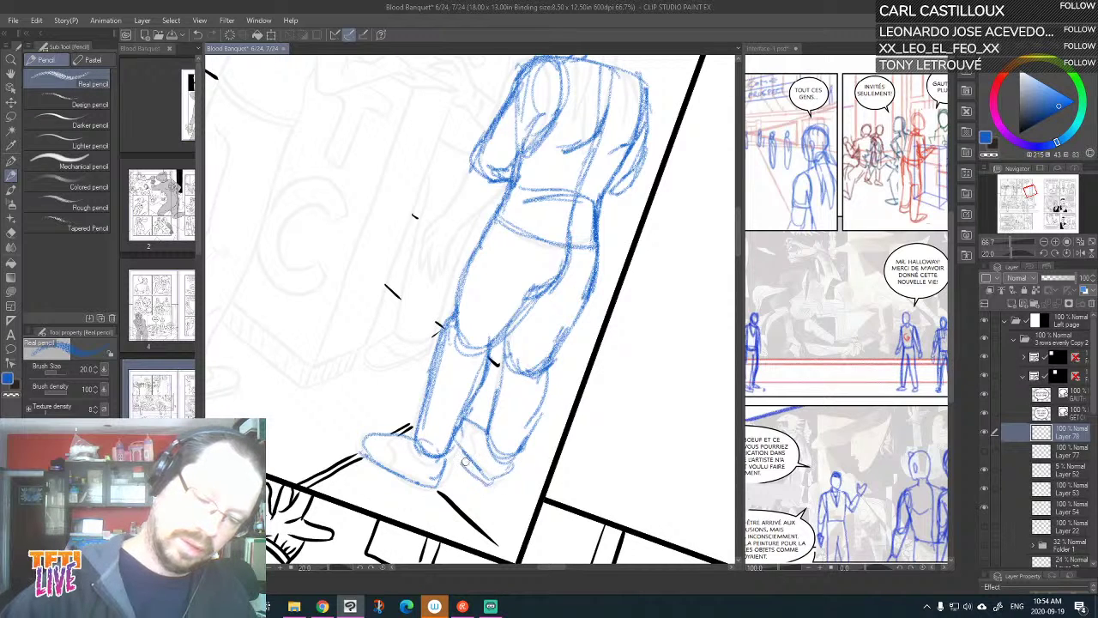
Reinforce the long-haired figure's near arm in blue with extra lines around the elbow
{"action": "mouse_move", "coordinate": [591, 248]}
{"action": "left_mouse_down"}
{"action": "mouse_move", "coordinate": [610, 323]}
{"action": "mouse_move", "coordinate": [735, 302]}
{"action": "left_mouse_up"}
{"action": "left_click_drag", "start_coordinate": [645, 313], "coordinate": [592, 366]}
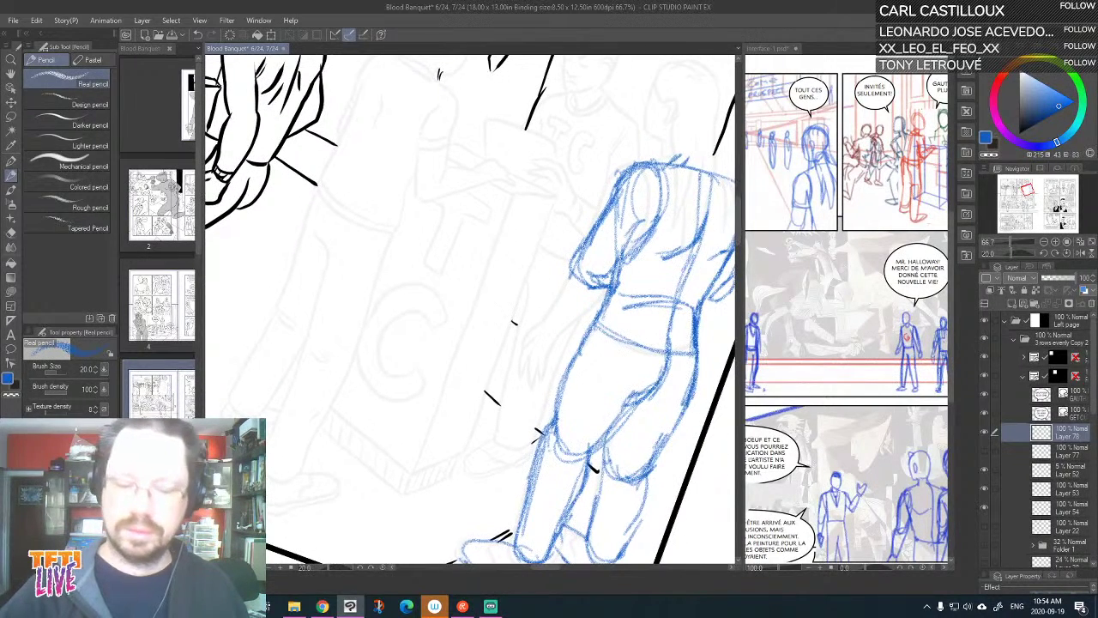
{"action": "left_click_drag", "start_coordinate": [682, 256], "coordinate": [614, 333]}
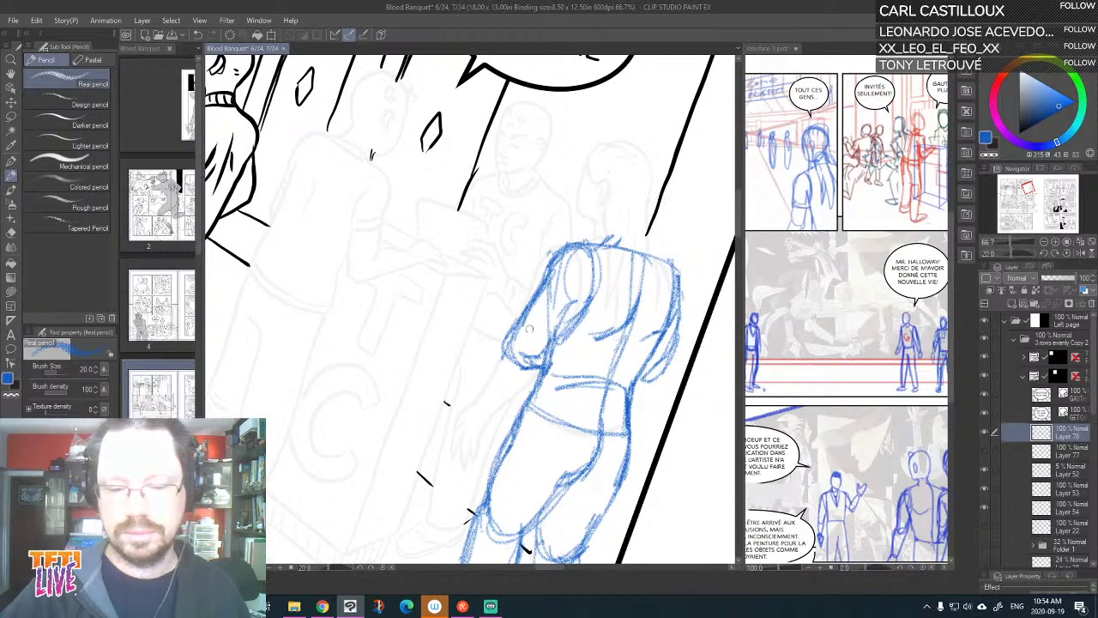
{"action": "mouse_move", "coordinate": [547, 328]}
{"action": "left_mouse_down"}
{"action": "mouse_move", "coordinate": [520, 350]}
{"action": "mouse_move", "coordinate": [534, 352]}
{"action": "mouse_move", "coordinate": [537, 292]}
{"action": "mouse_move", "coordinate": [587, 248]}
{"action": "left_mouse_up"}
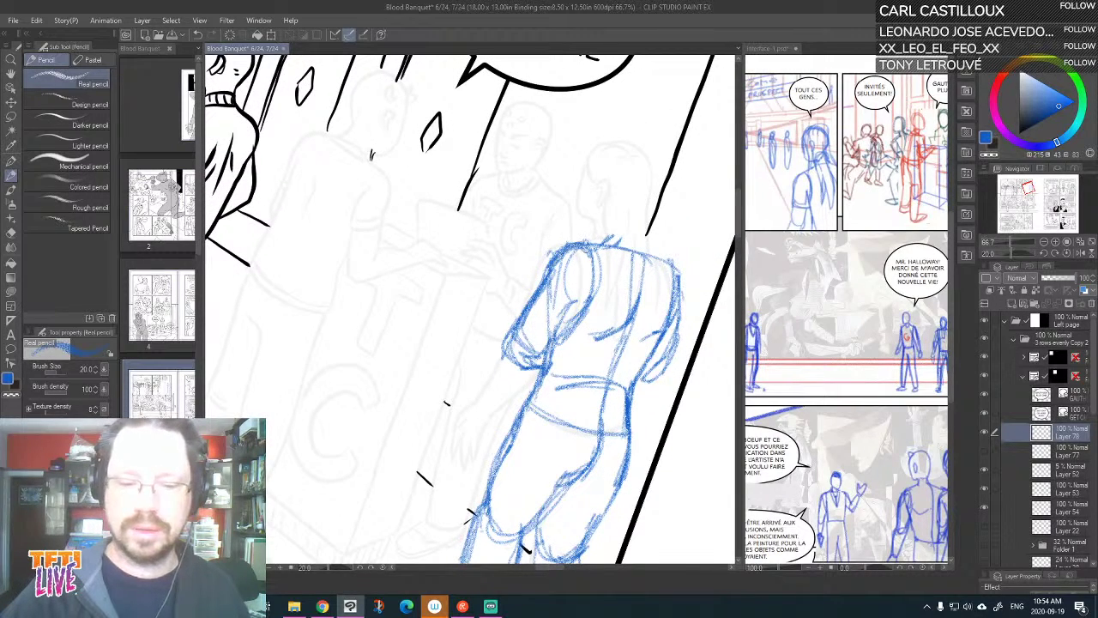
Sketch the long-haired figure's head and neck in blue, with the ear, the hairline and long hair falling down the back
{"action": "mouse_move", "coordinate": [655, 262]}
{"action": "left_mouse_down"}
{"action": "mouse_move", "coordinate": [652, 224]}
{"action": "mouse_move", "coordinate": [619, 199]}
{"action": "mouse_move", "coordinate": [626, 168]}
{"action": "mouse_move", "coordinate": [609, 210]}
{"action": "mouse_move", "coordinate": [659, 158]}
{"action": "mouse_move", "coordinate": [651, 257]}
{"action": "mouse_move", "coordinate": [671, 193]}
{"action": "mouse_move", "coordinate": [610, 225]}
{"action": "left_mouse_up"}
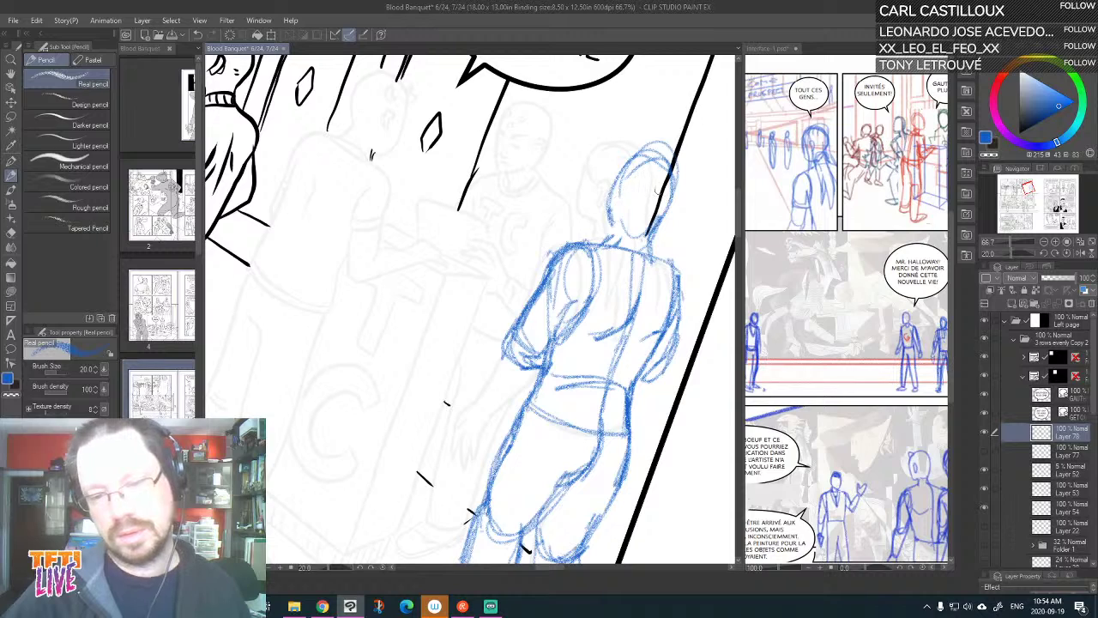
{"action": "mouse_move", "coordinate": [659, 192]}
{"action": "left_mouse_down"}
{"action": "mouse_move", "coordinate": [631, 246]}
{"action": "mouse_move", "coordinate": [640, 319]}
{"action": "mouse_move", "coordinate": [678, 180]}
{"action": "left_mouse_up"}
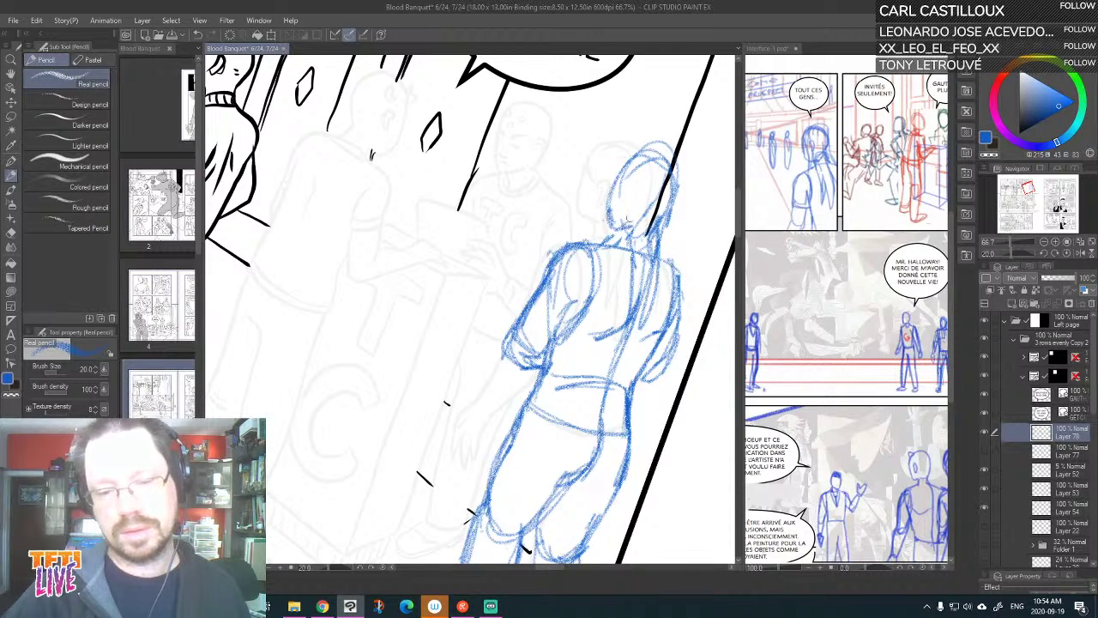
{"action": "mouse_move", "coordinate": [628, 220]}
{"action": "left_mouse_down"}
{"action": "mouse_move", "coordinate": [604, 204]}
{"action": "mouse_move", "coordinate": [614, 175]}
{"action": "mouse_move", "coordinate": [660, 168]}
{"action": "mouse_move", "coordinate": [639, 173]}
{"action": "mouse_move", "coordinate": [661, 187]}
{"action": "mouse_move", "coordinate": [649, 174]}
{"action": "mouse_move", "coordinate": [647, 196]}
{"action": "mouse_move", "coordinate": [642, 163]}
{"action": "left_mouse_up"}
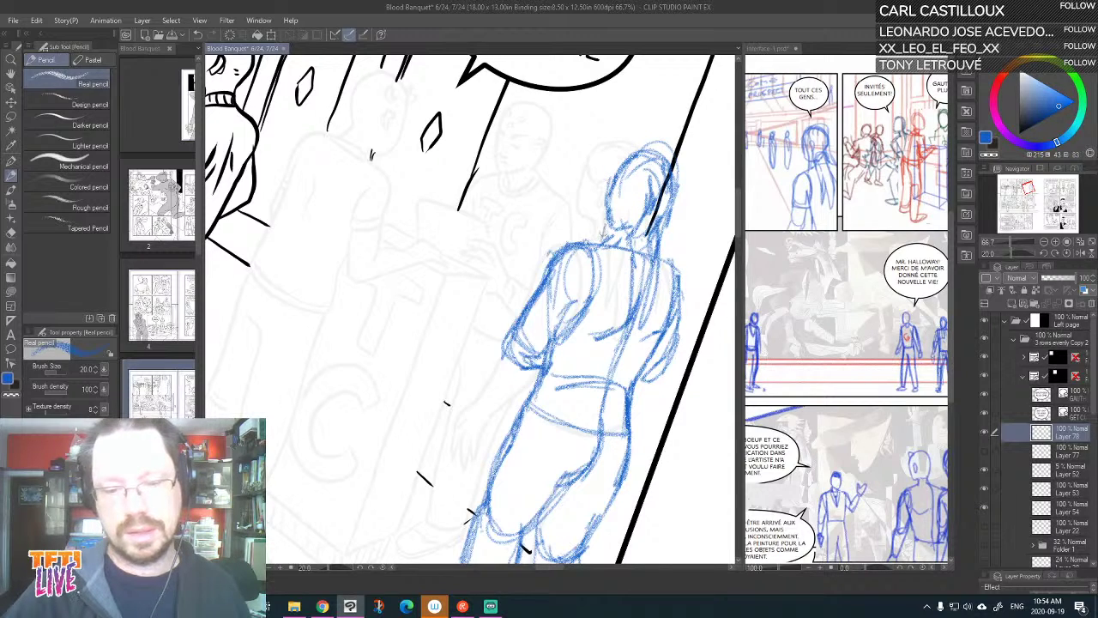
{"action": "mouse_move", "coordinate": [614, 225]}
{"action": "left_mouse_down"}
{"action": "mouse_move", "coordinate": [606, 185]}
{"action": "mouse_move", "coordinate": [659, 157]}
{"action": "left_mouse_up"}
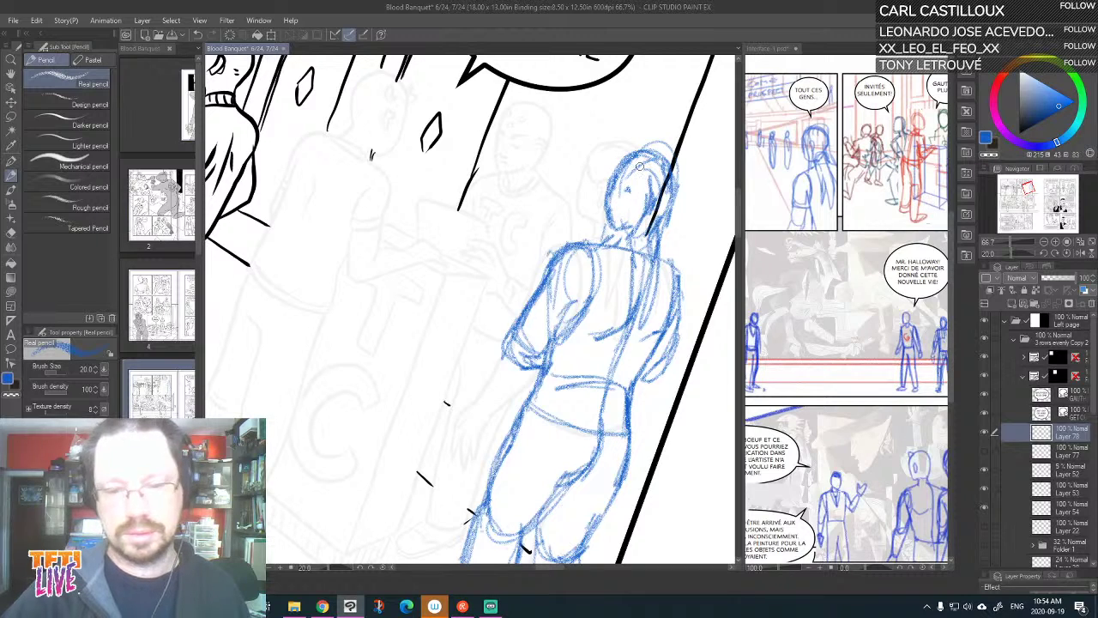
{"action": "left_click_drag", "start_coordinate": [661, 191], "coordinate": [659, 219]}
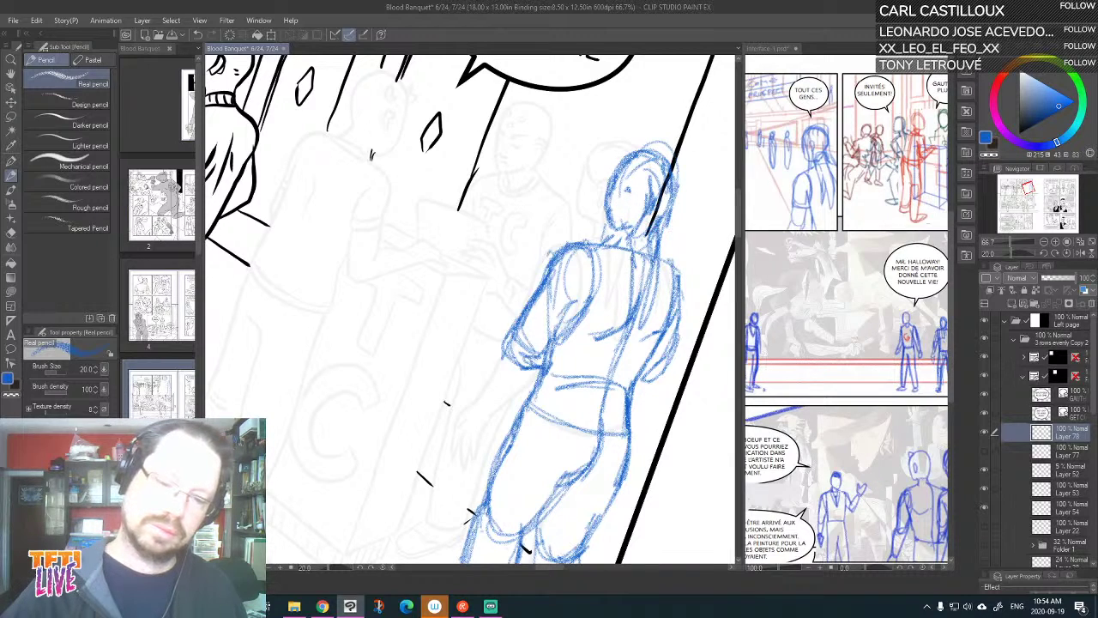
Erase the near arm's rough elbow lines and redraw the elbow and lower arm with a cleaner, angular outline
{"action": "mouse_move", "coordinate": [537, 358]}
{"action": "left_mouse_down"}
{"action": "mouse_move", "coordinate": [508, 331]}
{"action": "mouse_move", "coordinate": [519, 296]}
{"action": "mouse_move", "coordinate": [504, 339]}
{"action": "mouse_move", "coordinate": [529, 369]}
{"action": "left_mouse_up"}
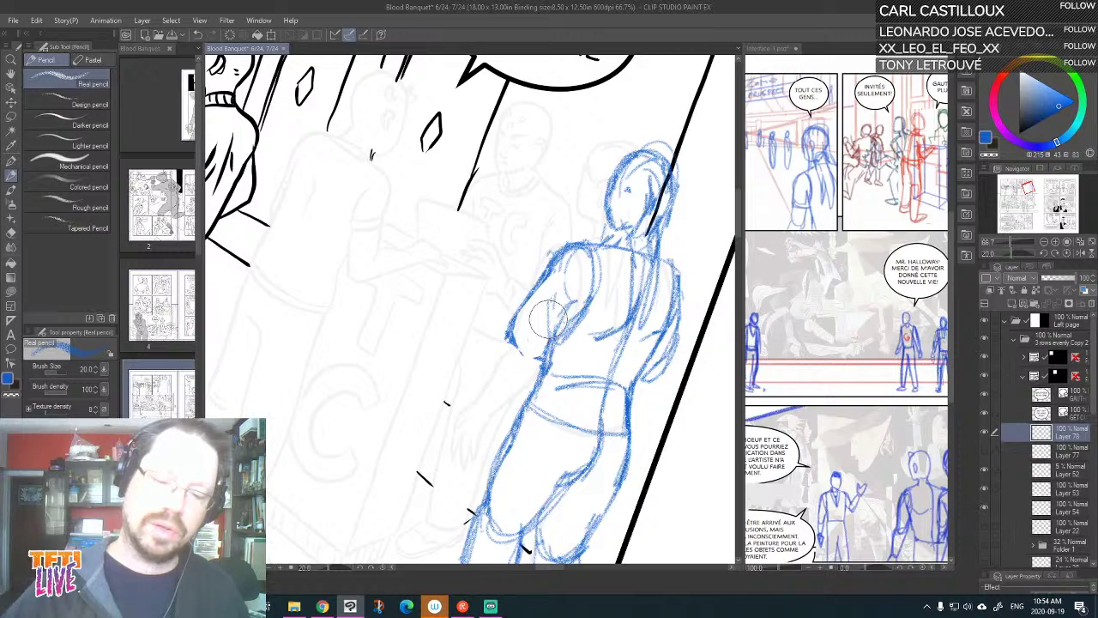
{"action": "mouse_move", "coordinate": [510, 338]}
{"action": "left_mouse_down"}
{"action": "mouse_move", "coordinate": [543, 360]}
{"action": "mouse_move", "coordinate": [575, 298]}
{"action": "left_mouse_up"}
{"action": "mouse_move", "coordinate": [553, 338]}
{"action": "left_mouse_down"}
{"action": "mouse_move", "coordinate": [587, 298]}
{"action": "mouse_move", "coordinate": [579, 220]}
{"action": "left_mouse_up"}
{"action": "left_click_drag", "start_coordinate": [523, 311], "coordinate": [584, 319]}
{"action": "left_click_drag", "start_coordinate": [521, 300], "coordinate": [568, 312]}
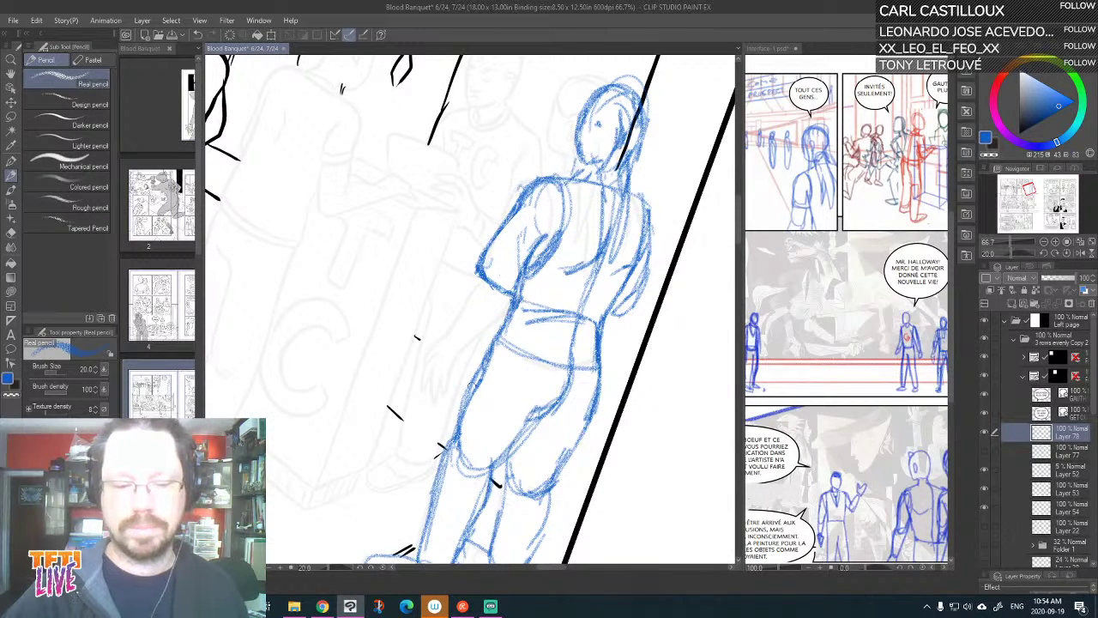
Strengthen the long-haired figure's hip, thigh and lower-leg contours in blue and add inner lines along the trouser legs
{"action": "left_click_drag", "start_coordinate": [463, 402], "coordinate": [491, 339]}
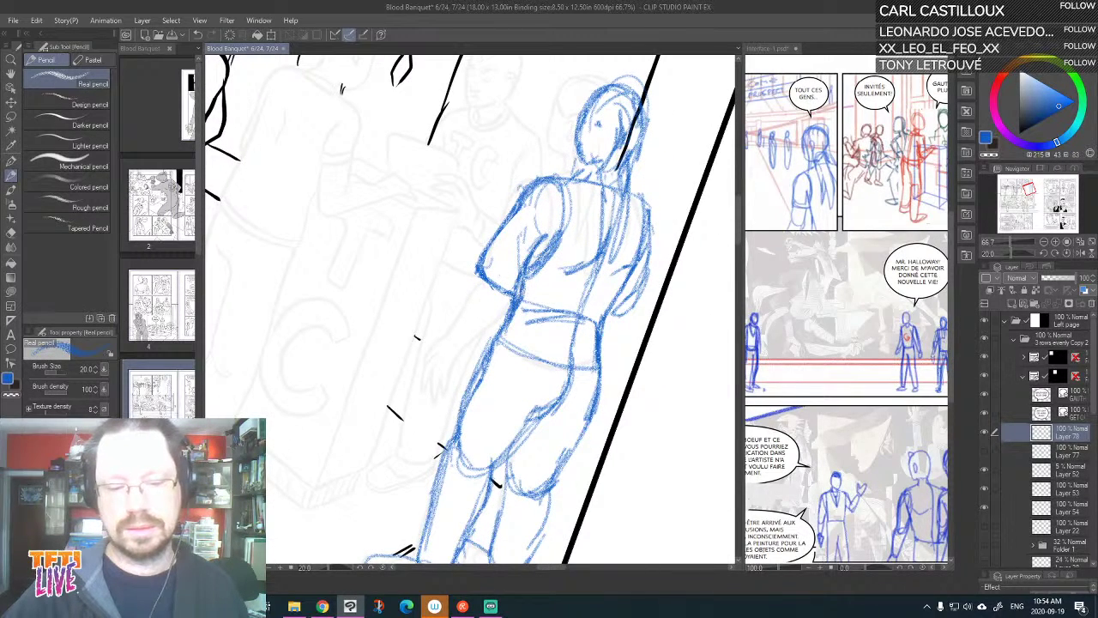
{"action": "left_click_drag", "start_coordinate": [521, 293], "coordinate": [511, 315]}
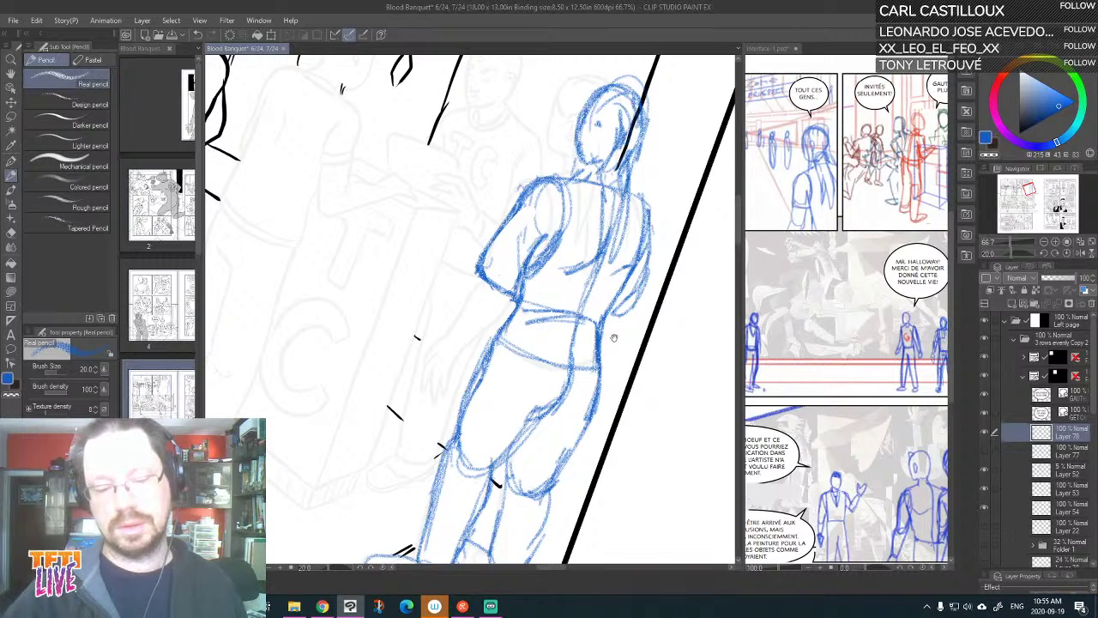
{"action": "left_click_drag", "start_coordinate": [613, 338], "coordinate": [633, 227]}
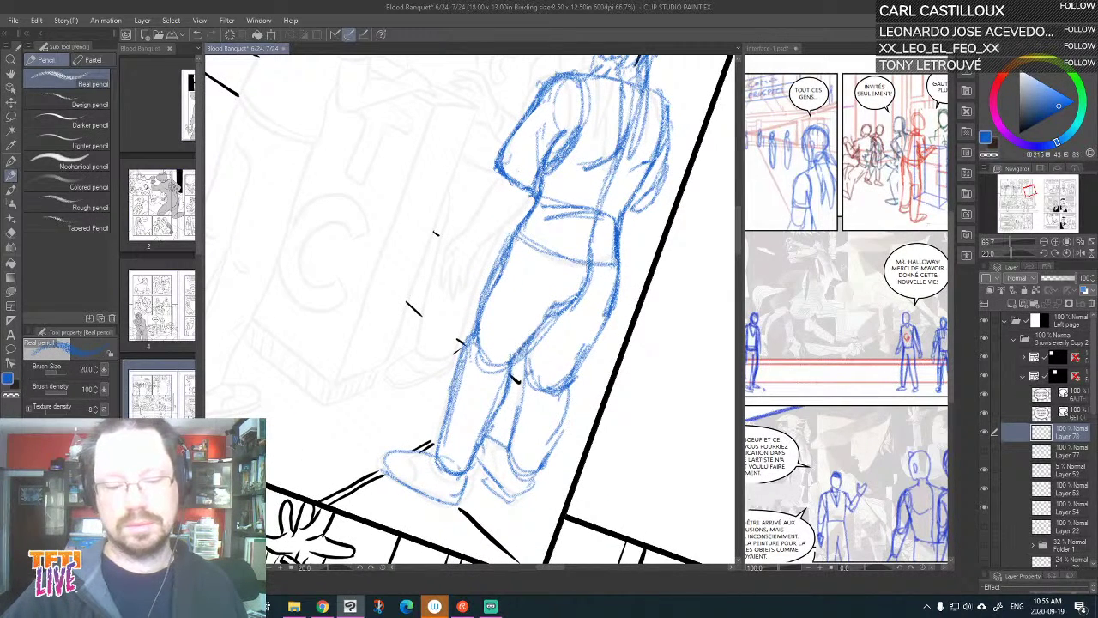
{"action": "left_click_drag", "start_coordinate": [509, 364], "coordinate": [482, 448]}
{"action": "mouse_move", "coordinate": [496, 400]}
{"action": "left_mouse_down"}
{"action": "mouse_move", "coordinate": [454, 470]}
{"action": "mouse_move", "coordinate": [483, 406]}
{"action": "left_mouse_up"}
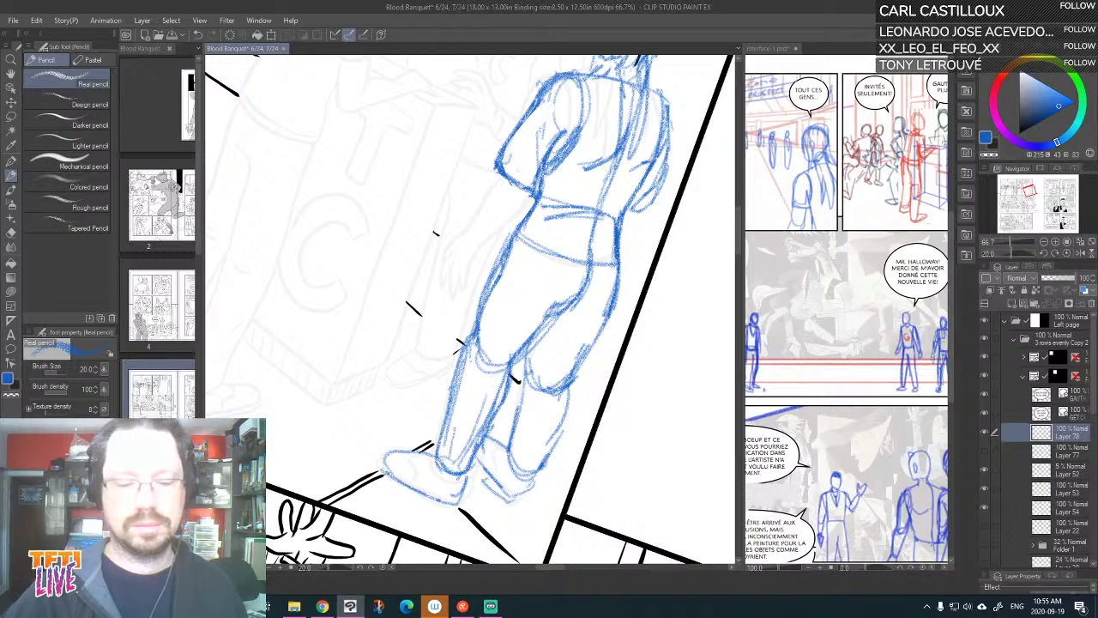
{"action": "left_click_drag", "start_coordinate": [489, 333], "coordinate": [451, 440]}
{"action": "mouse_move", "coordinate": [531, 252]}
{"action": "left_mouse_down"}
{"action": "mouse_move", "coordinate": [478, 353]}
{"action": "mouse_move", "coordinate": [492, 322]}
{"action": "left_mouse_up"}
{"action": "left_click_drag", "start_coordinate": [531, 226], "coordinate": [515, 261]}
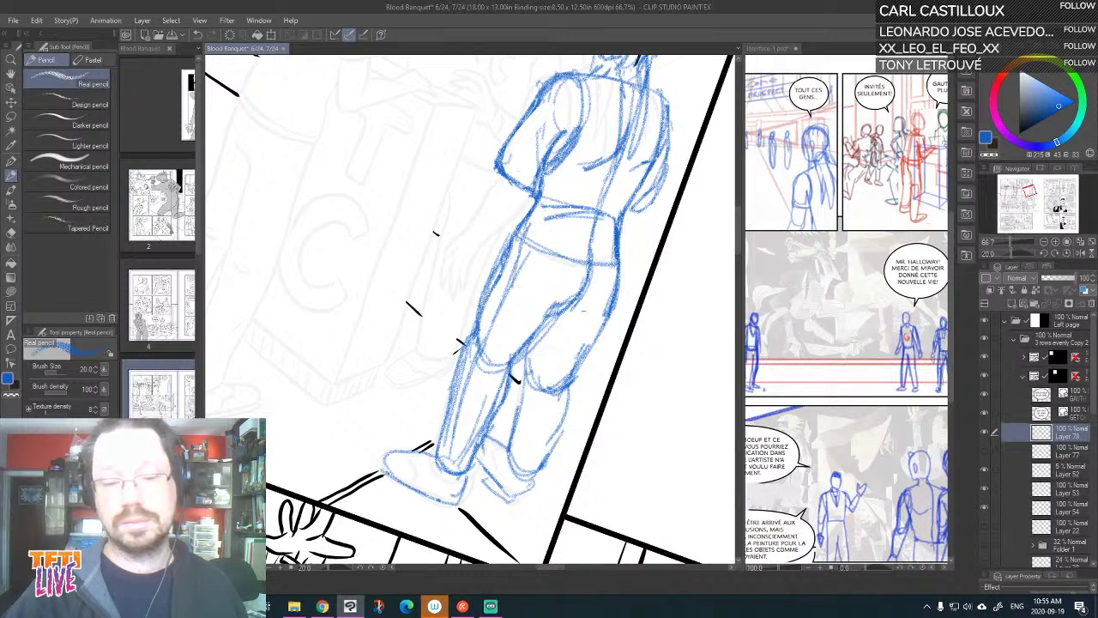
{"action": "left_click_drag", "start_coordinate": [568, 312], "coordinate": [515, 482]}
{"action": "mouse_move", "coordinate": [628, 133]}
{"action": "left_mouse_down"}
{"action": "mouse_move", "coordinate": [591, 296]}
{"action": "mouse_move", "coordinate": [601, 322]}
{"action": "left_mouse_up"}
Compare the blue long-haired figure sketch with the faint rough beneath it by briefly hiding and showing Layer 78
{"action": "key", "text": "minus"}
{"action": "key", "text": "minus"}
{"action": "key", "text": "minus"}
{"action": "key", "text": "minus"}
{"action": "key", "text": "minus"}
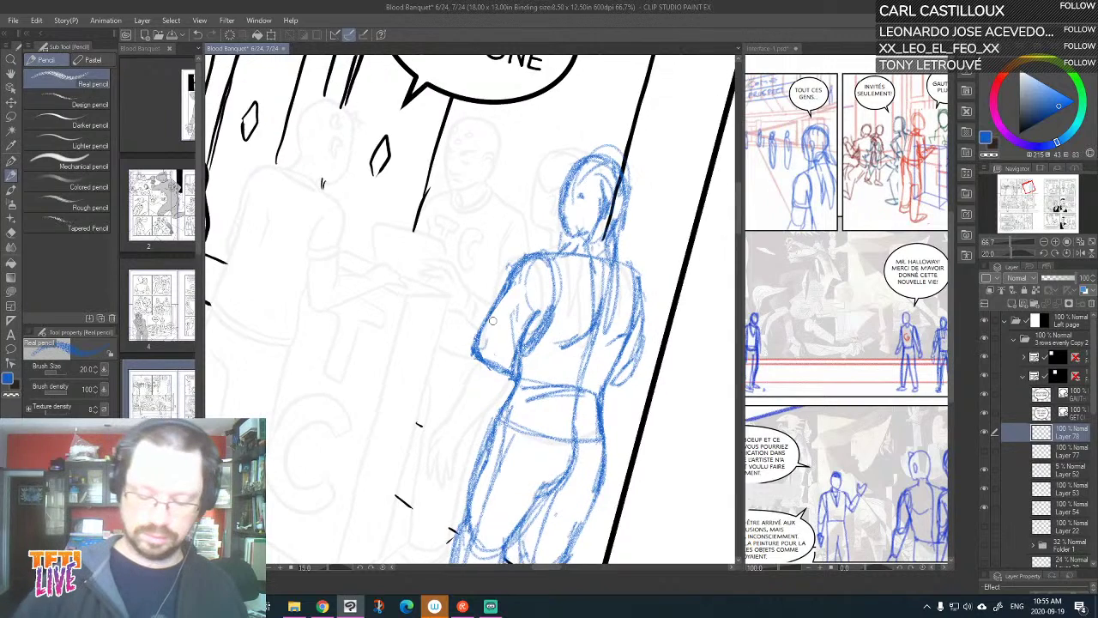
{"action": "scroll", "coordinate": [494, 326], "scroll_direction": "down", "scroll_amount": 1}
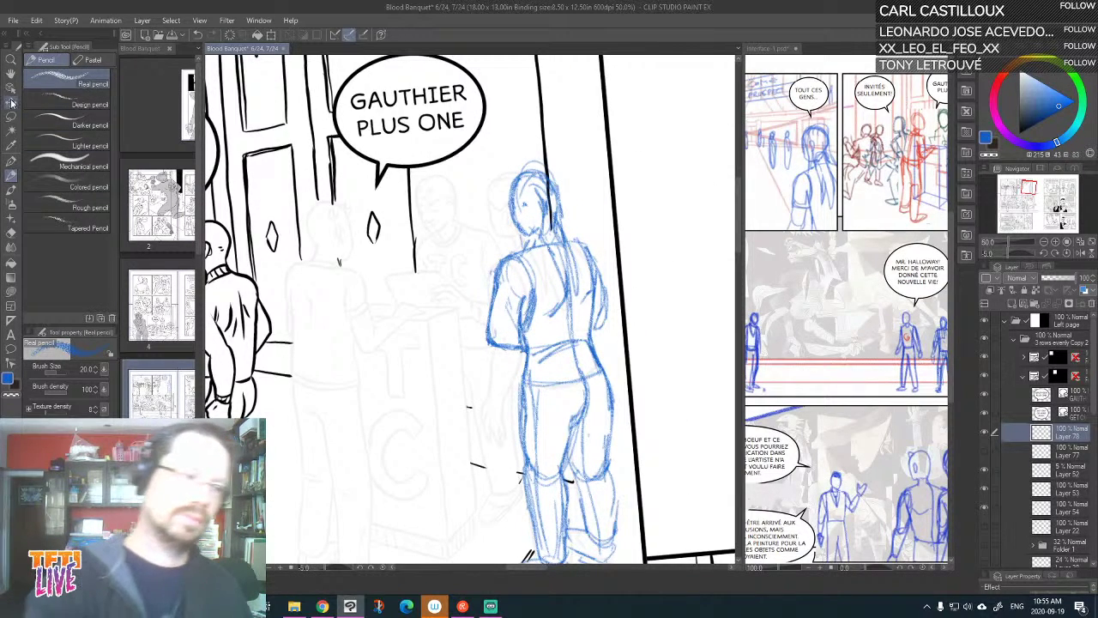
{"action": "key", "text": "k"}
{"action": "left_click", "coordinate": [985, 436]}
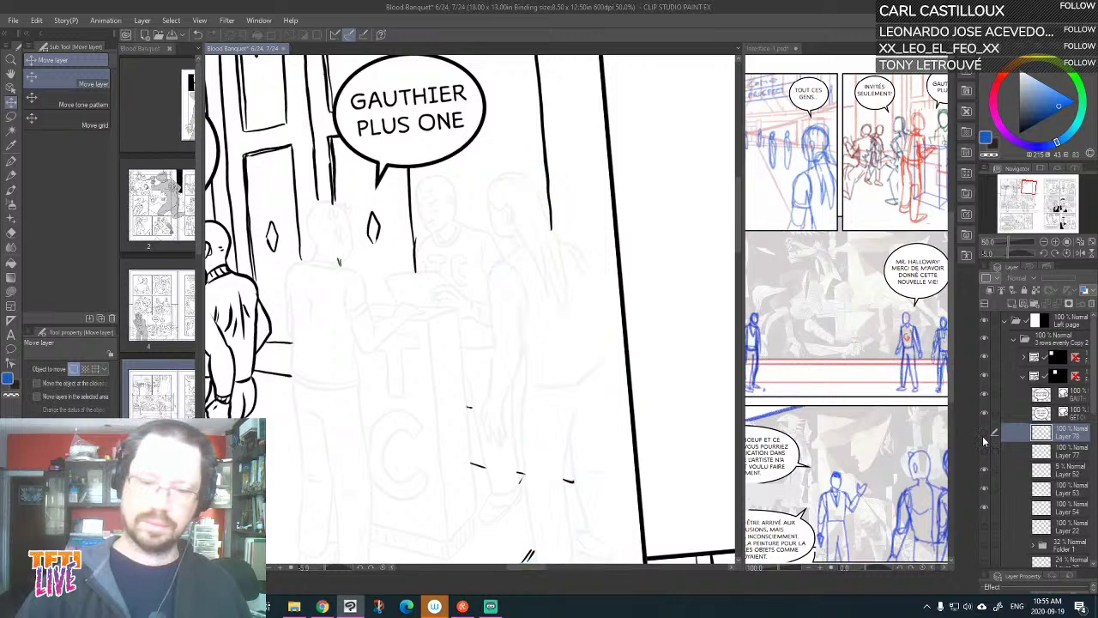
{"action": "left_click", "coordinate": [985, 436]}
{"action": "left_click_drag", "start_coordinate": [694, 412], "coordinate": [674, 355]}
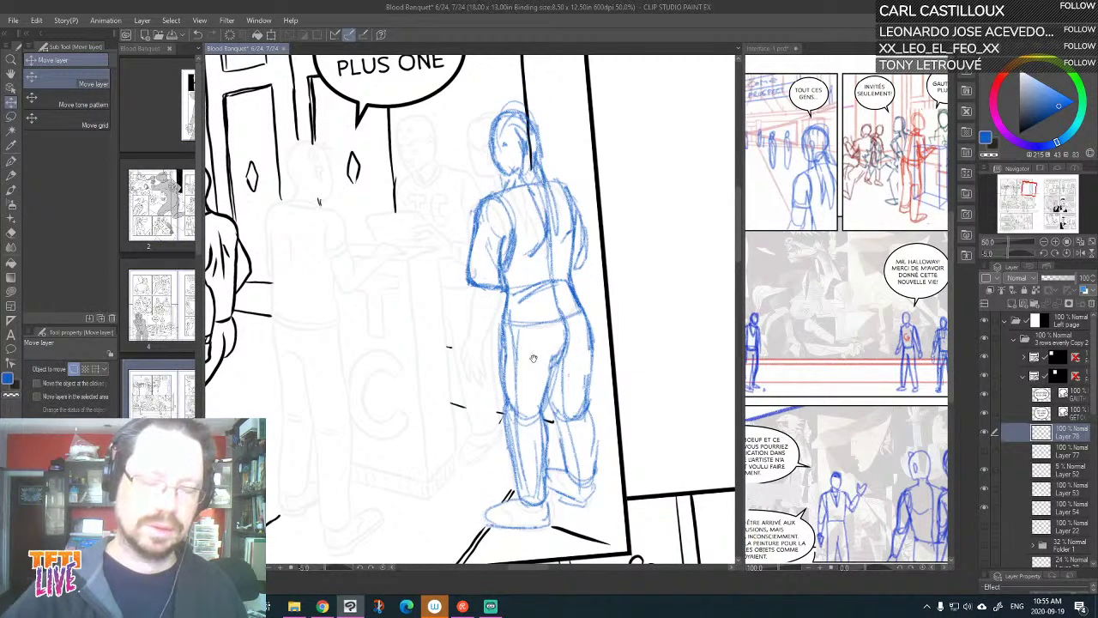
{"action": "left_click_drag", "start_coordinate": [532, 359], "coordinate": [580, 376]}
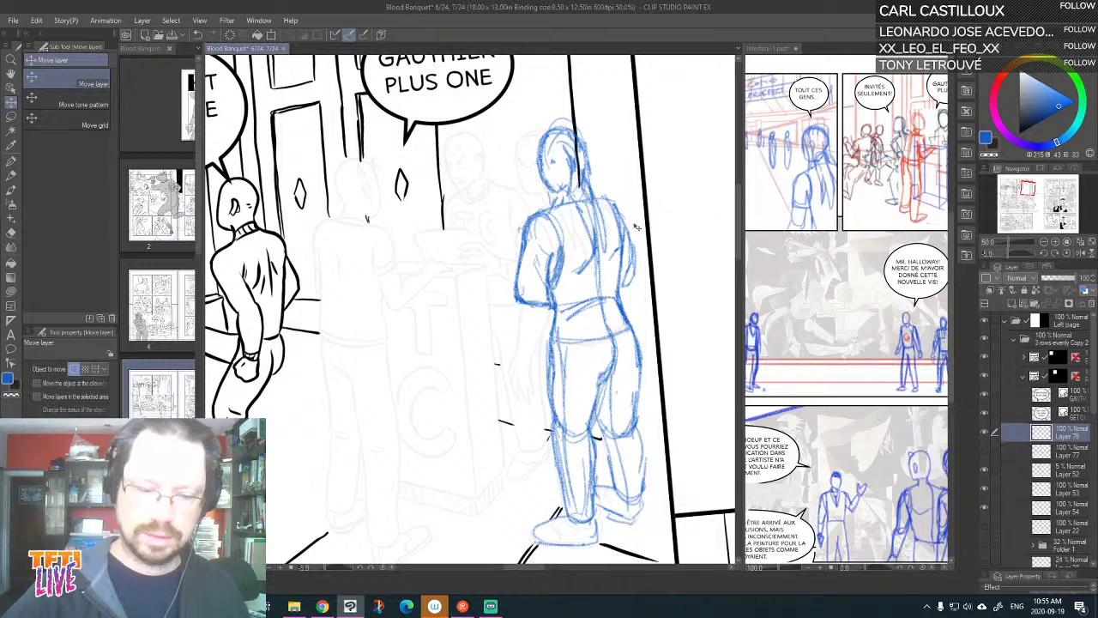
{"action": "left_click_drag", "start_coordinate": [616, 278], "coordinate": [614, 282]}
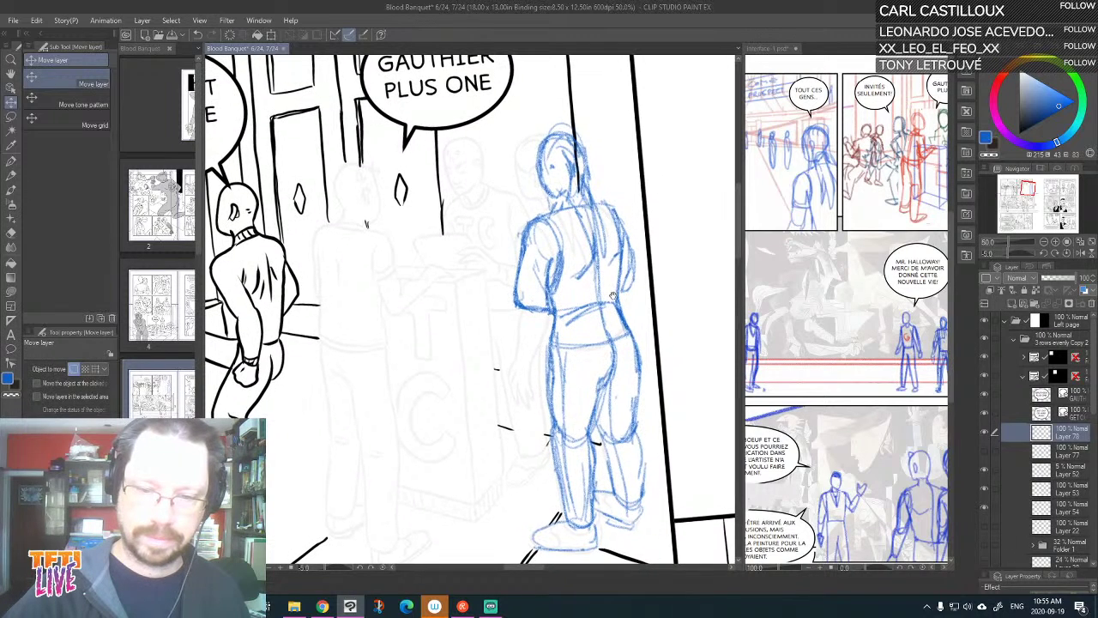
{"action": "left_click_drag", "start_coordinate": [631, 379], "coordinate": [591, 339]}
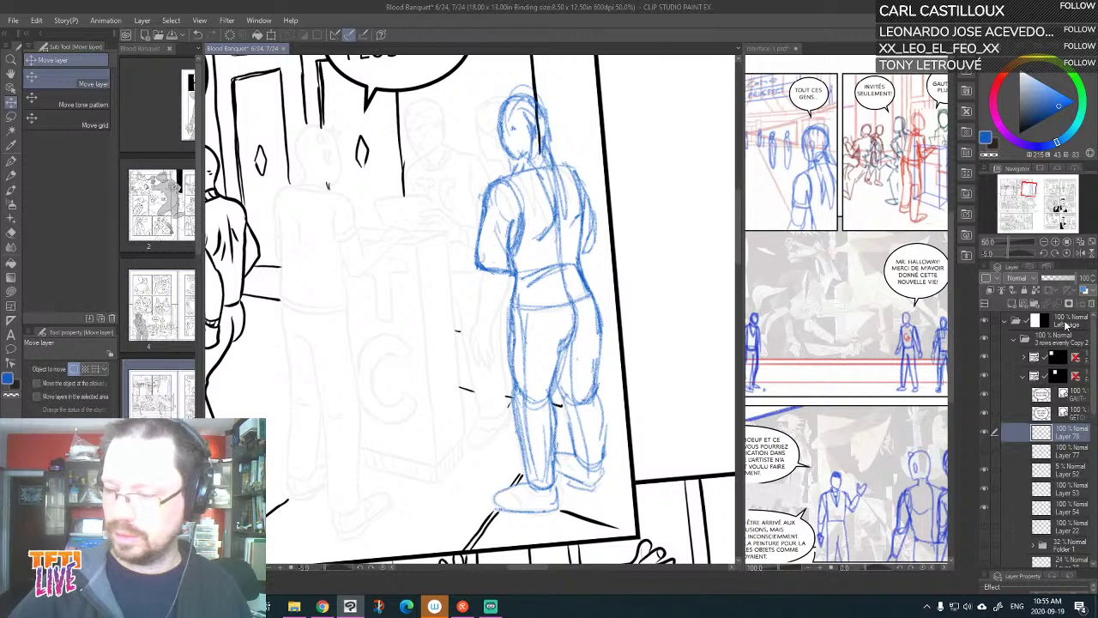
Lower the blue sketch on Layer 78 to 52% opacity and choose the black G-pen for inking
{"action": "left_click", "coordinate": [1061, 280]}
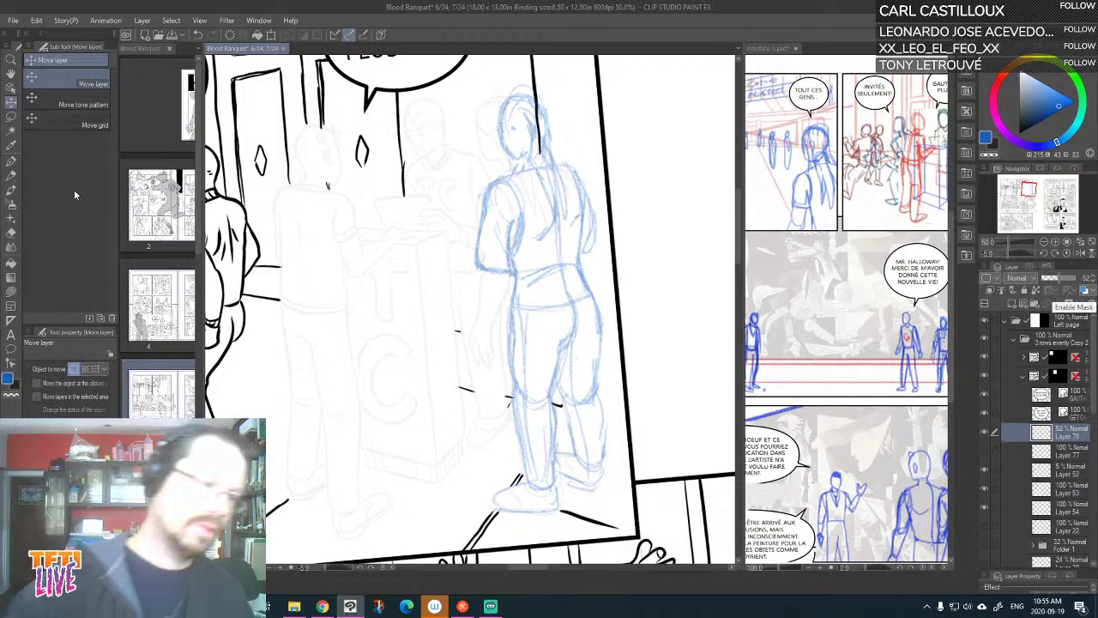
{"action": "key", "text": "p"}
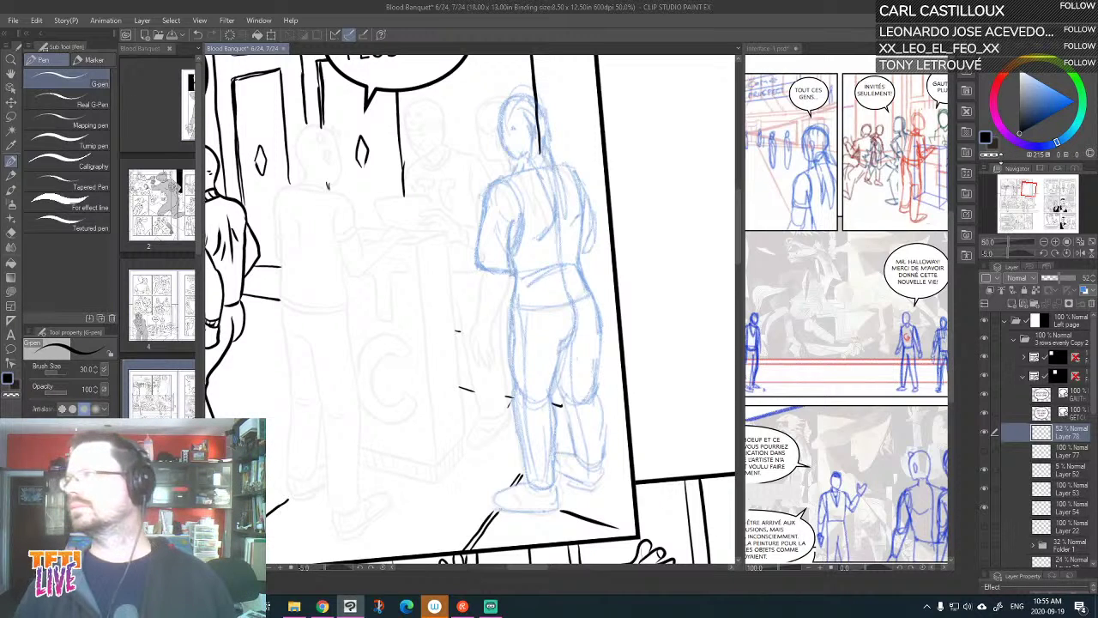
{"action": "key", "text": "alt+Tab"}
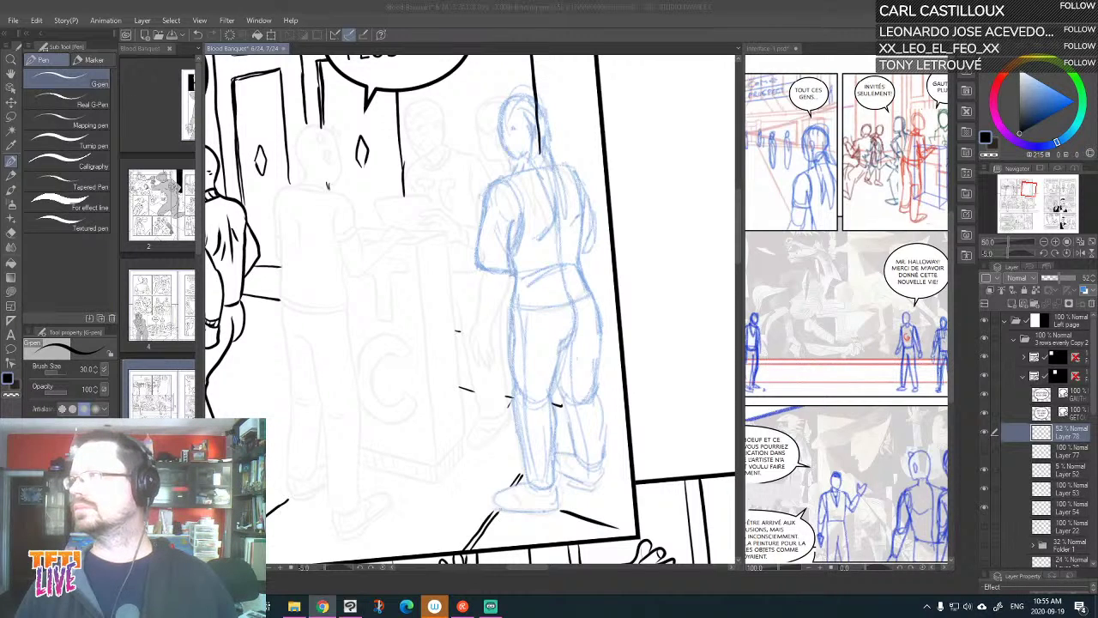
{"action": "key", "text": "alt+Tab"}
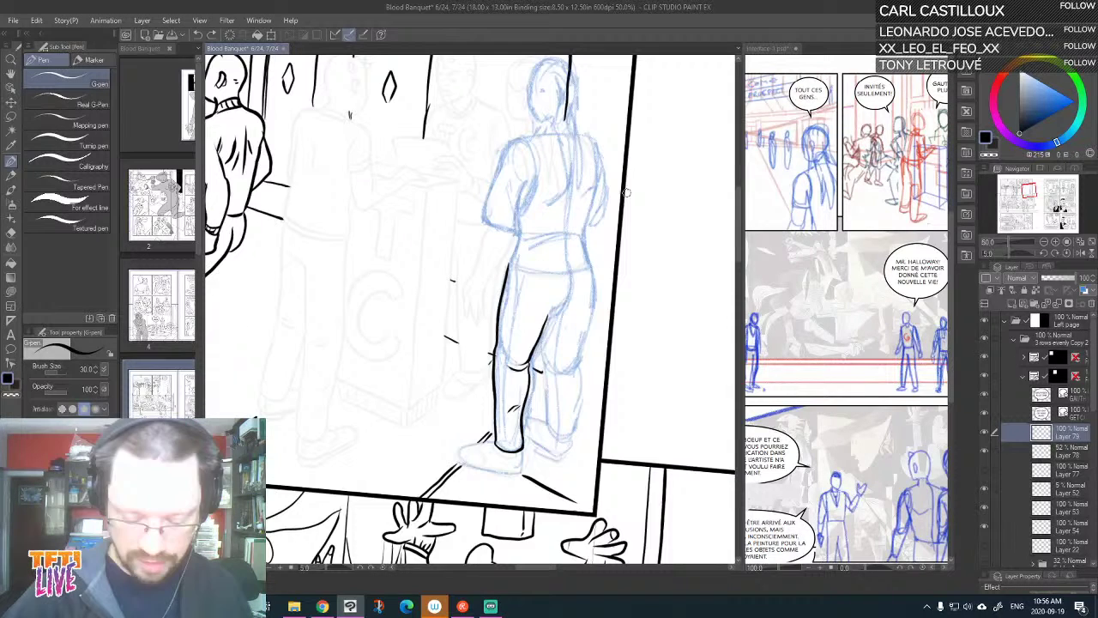
Ink the curve under the long-haired figure's near buttock in black, joining it to the inner thigh line
{"action": "key", "text": "minus"}
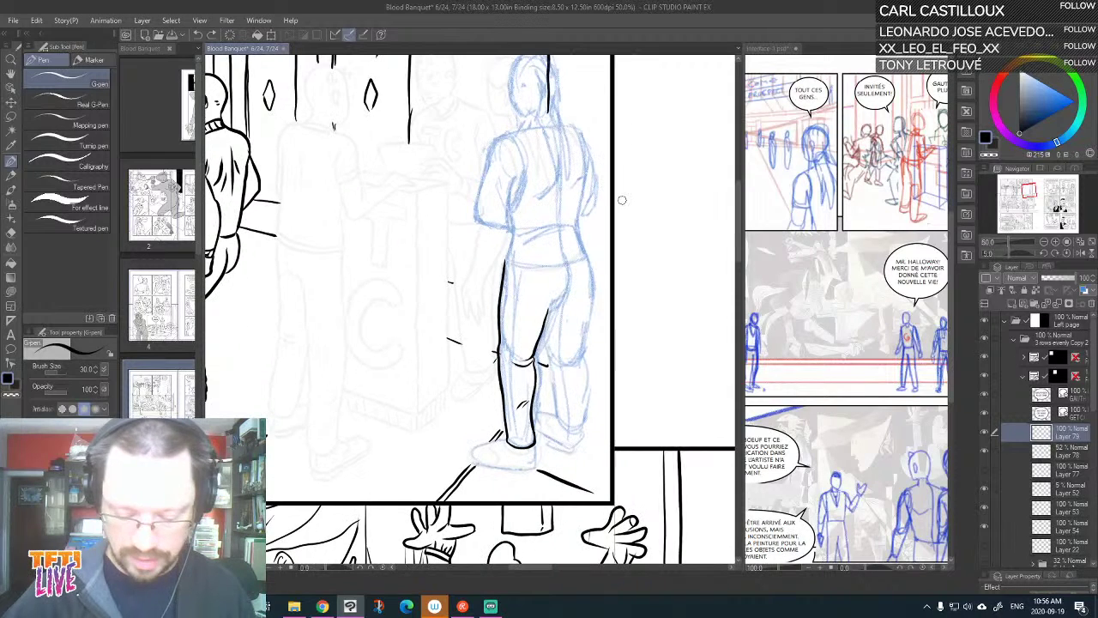
{"action": "key", "text": "minus"}
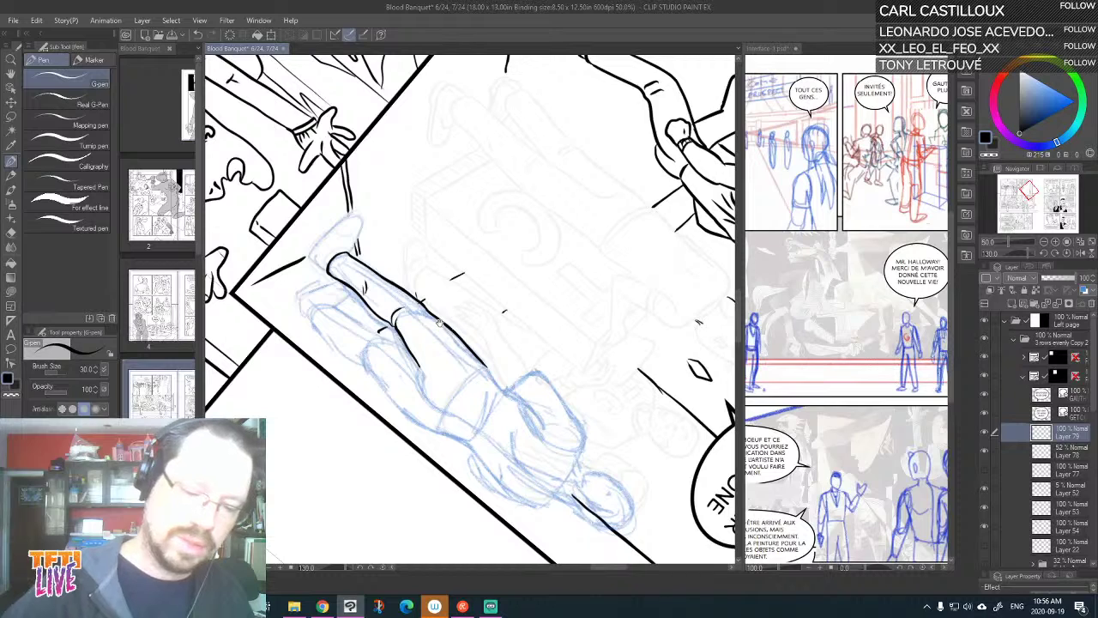
{"action": "left_click_drag", "start_coordinate": [525, 343], "coordinate": [612, 272]}
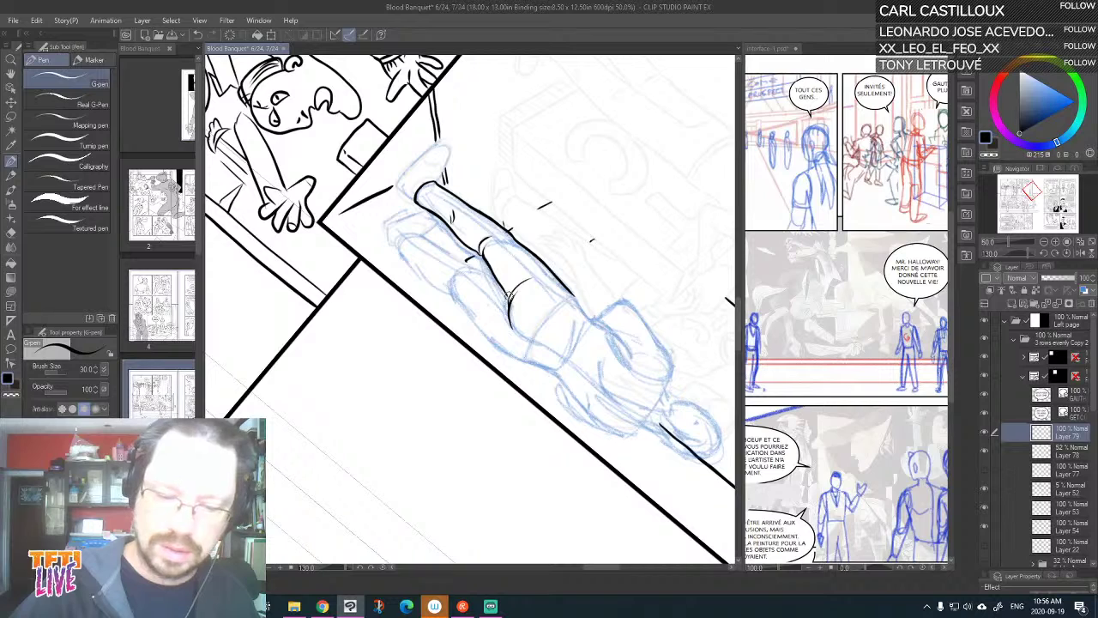
{"action": "scroll", "coordinate": [507, 275], "scroll_direction": "up", "scroll_amount": 1}
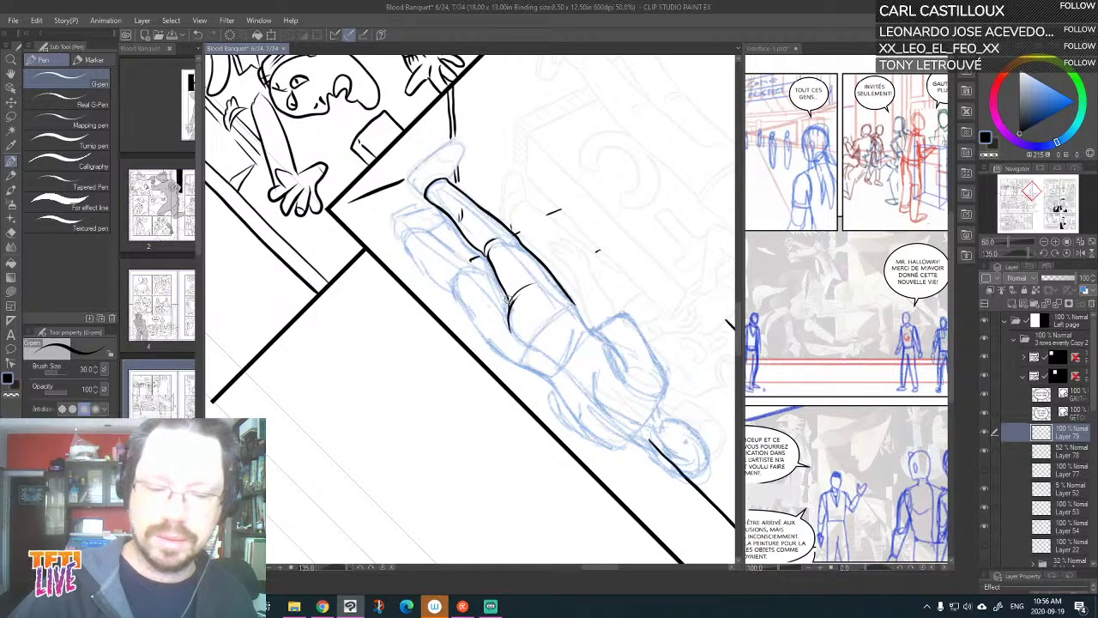
{"action": "key", "text": "asciicircum"}
{"action": "key", "text": "asciicircum"}
{"action": "key", "text": "asciicircum"}
{"action": "key", "text": "asciicircum"}
{"action": "key", "text": "asciicircum"}
{"action": "key", "text": "asciicircum"}
{"action": "key", "text": "asciicircum"}
{"action": "key", "text": "asciicircum"}
{"action": "key", "text": "asciicircum"}
{"action": "key", "text": "asciicircum"}
{"action": "key", "text": "asciicircum"}
{"action": "key", "text": "asciicircum"}
{"action": "key", "text": "asciicircum"}
{"action": "key", "text": "asciicircum"}
{"action": "key", "text": "asciicircum"}
{"action": "key", "text": "asciicircum"}
{"action": "key", "text": "asciicircum"}
{"action": "key", "text": "asciicircum"}
{"action": "key", "text": "asciicircum"}
{"action": "key", "text": "asciicircum"}
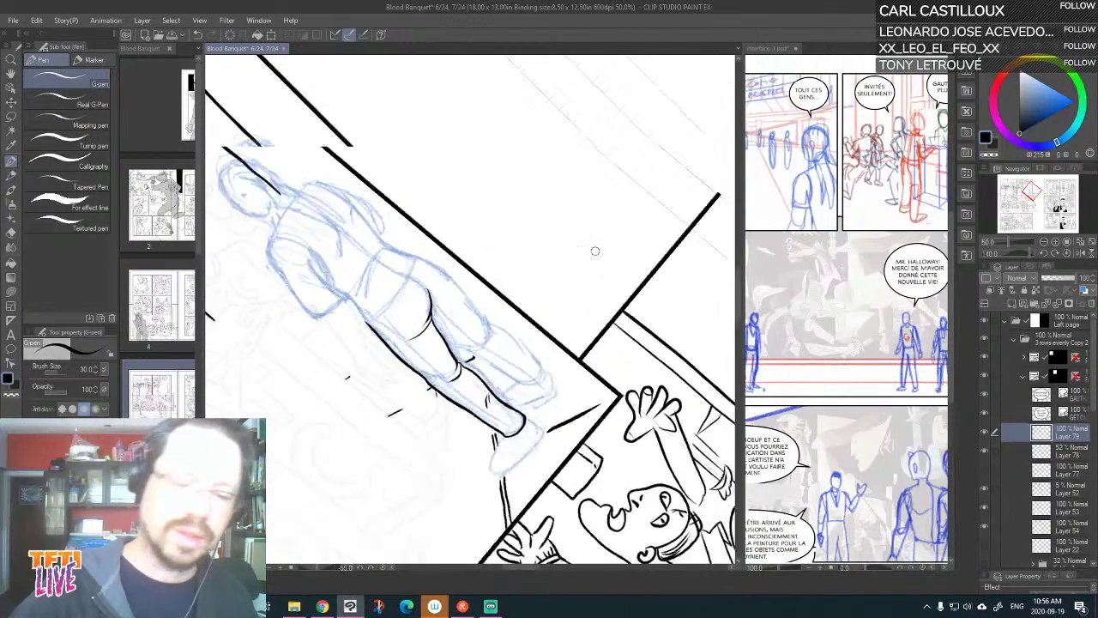
{"action": "left_click_drag", "start_coordinate": [596, 251], "coordinate": [590, 253]}
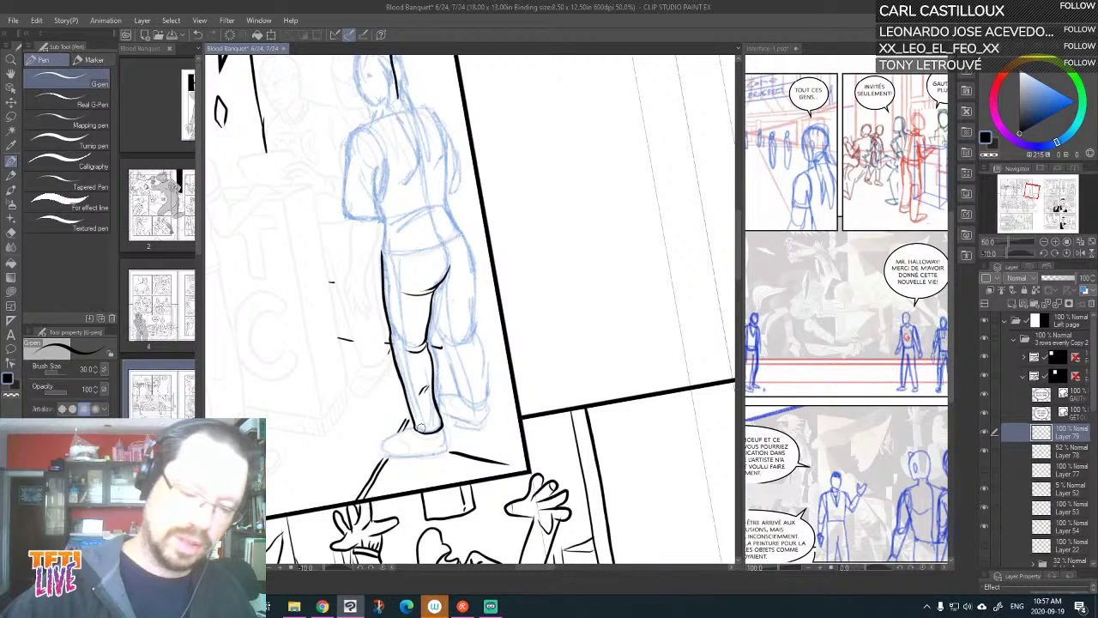
Ink a second line just inside the near trouser leg's outer contour, running from hip to ankle
{"action": "left_click_drag", "start_coordinate": [418, 421], "coordinate": [386, 249]}
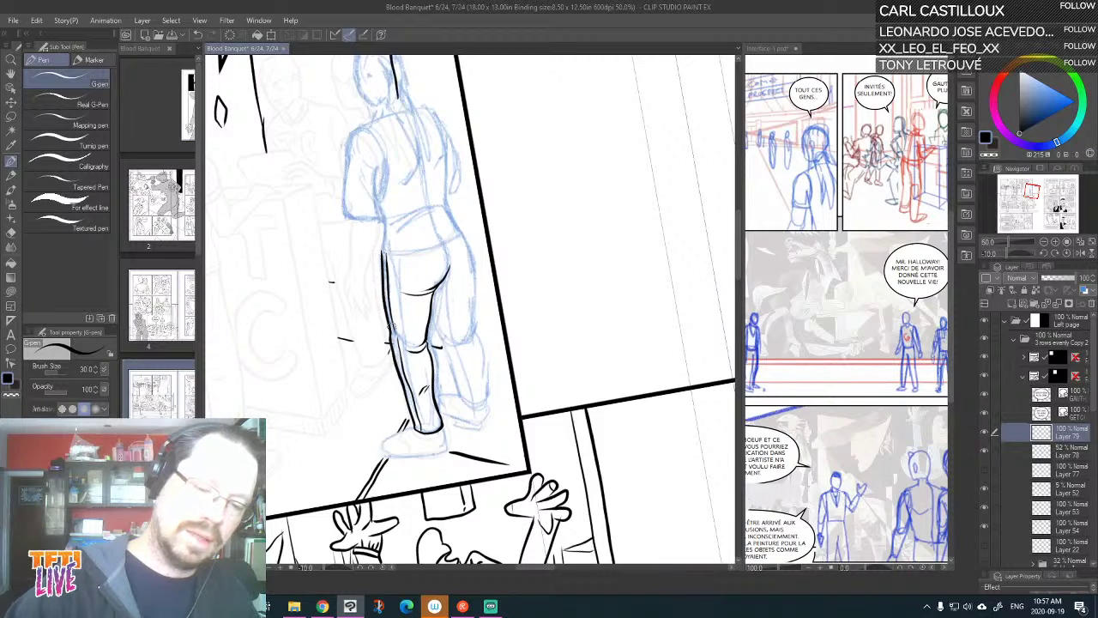
{"action": "left_click_drag", "start_coordinate": [395, 323], "coordinate": [387, 262]}
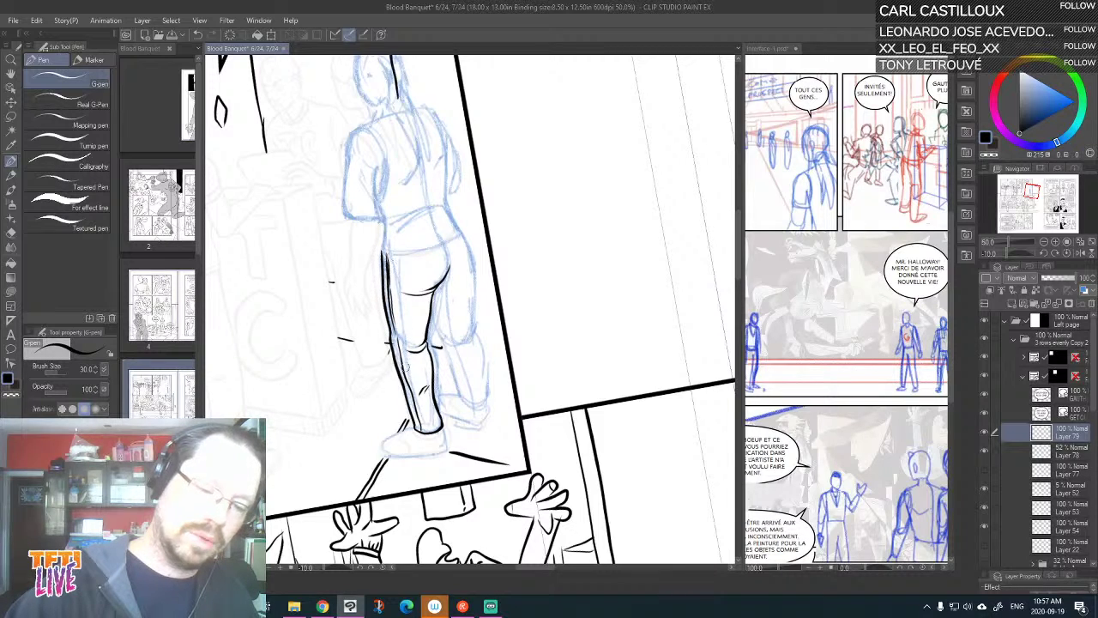
{"action": "left_click_drag", "start_coordinate": [412, 388], "coordinate": [418, 413]}
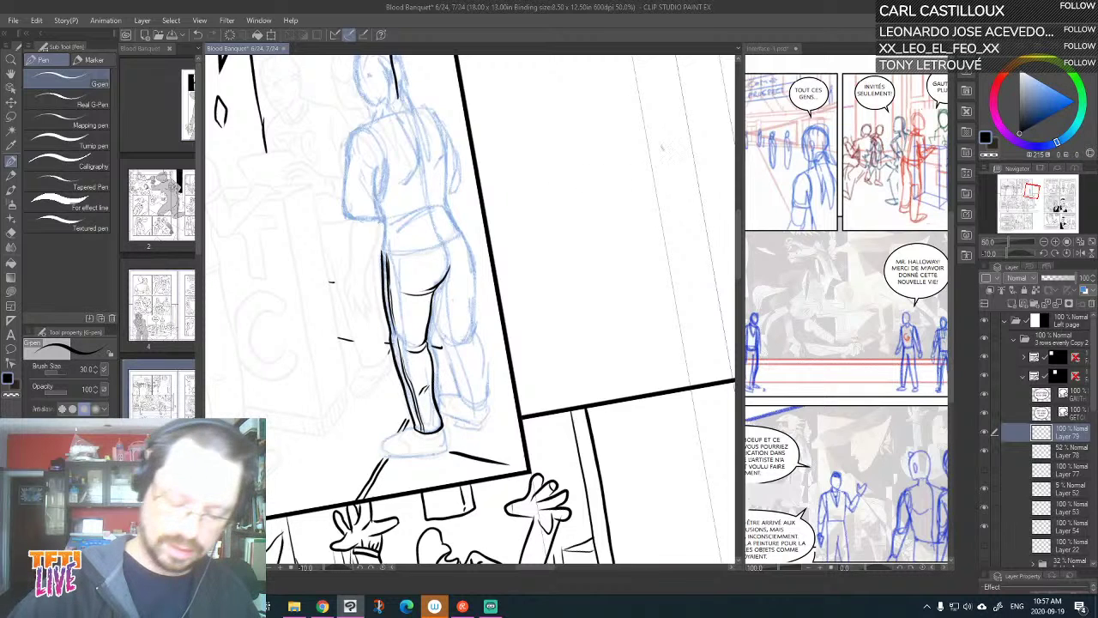
Ink the far thigh's outer contour from hip to knee, then redraw its inner thigh line until it fits the sketch
{"action": "key", "text": "minus"}
{"action": "key", "text": "minus"}
{"action": "key", "text": "minus"}
{"action": "key", "text": "minus"}
{"action": "key", "text": "minus"}
{"action": "key", "text": "minus"}
{"action": "key", "text": "minus"}
{"action": "key", "text": "minus"}
{"action": "key", "text": "minus"}
{"action": "key", "text": "minus"}
{"action": "key", "text": "minus"}
{"action": "key", "text": "minus"}
{"action": "key", "text": "minus"}
{"action": "key", "text": "minus"}
{"action": "key", "text": "minus"}
{"action": "key", "text": "minus"}
{"action": "key", "text": "minus"}
{"action": "key", "text": "minus"}
{"action": "key", "text": "minus"}
{"action": "key", "text": "minus"}
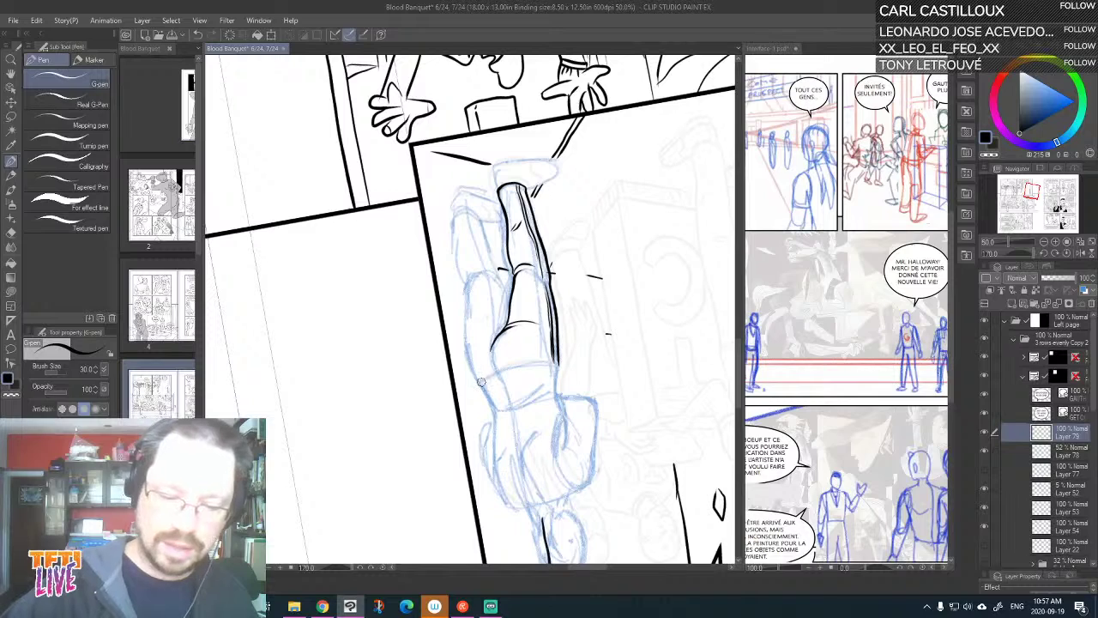
{"action": "mouse_move", "coordinate": [481, 383]}
{"action": "left_mouse_down"}
{"action": "mouse_move", "coordinate": [462, 311]}
{"action": "mouse_move", "coordinate": [466, 289]}
{"action": "mouse_move", "coordinate": [499, 266]}
{"action": "left_mouse_up"}
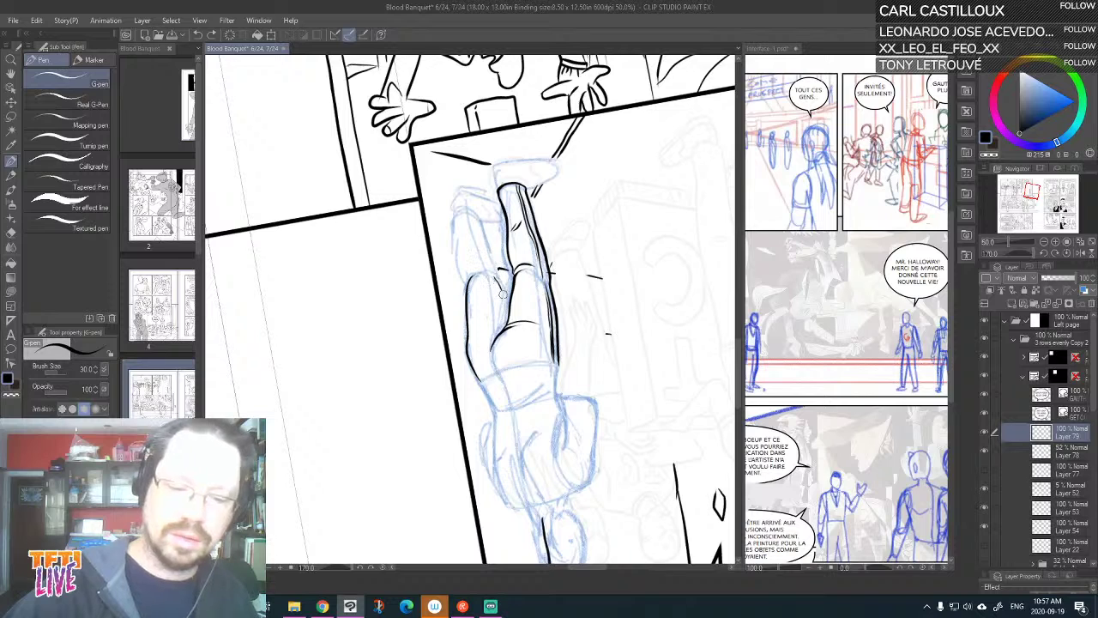
{"action": "left_click_drag", "start_coordinate": [503, 294], "coordinate": [508, 328]}
{"action": "key", "text": "ctrl+z"}
{"action": "left_click_drag", "start_coordinate": [496, 278], "coordinate": [508, 313]}
{"action": "key", "text": "asciicircum"}
{"action": "mouse_move", "coordinate": [531, 375]}
{"action": "left_mouse_down"}
{"action": "mouse_move", "coordinate": [515, 377]}
{"action": "mouse_move", "coordinate": [418, 318]}
{"action": "mouse_move", "coordinate": [480, 261]}
{"action": "mouse_move", "coordinate": [495, 264]}
{"action": "left_mouse_up"}
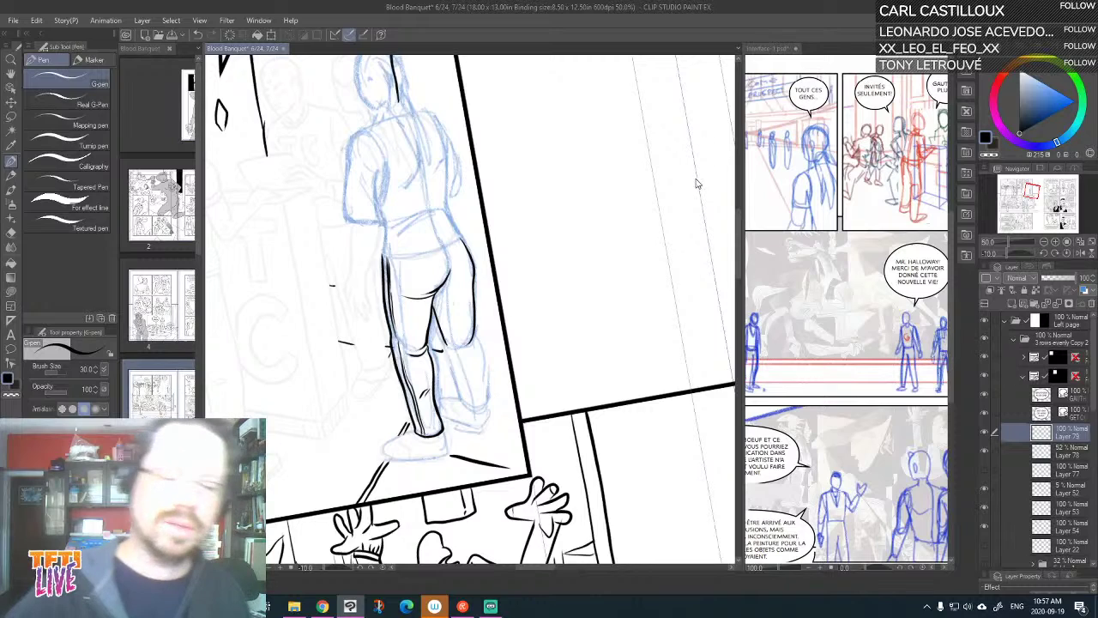
{"action": "mouse_move", "coordinate": [433, 303]}
{"action": "left_mouse_down"}
{"action": "mouse_move", "coordinate": [444, 344]}
{"action": "mouse_move", "coordinate": [455, 345]}
{"action": "left_mouse_up"}
{"action": "key", "text": "ctrl+z"}
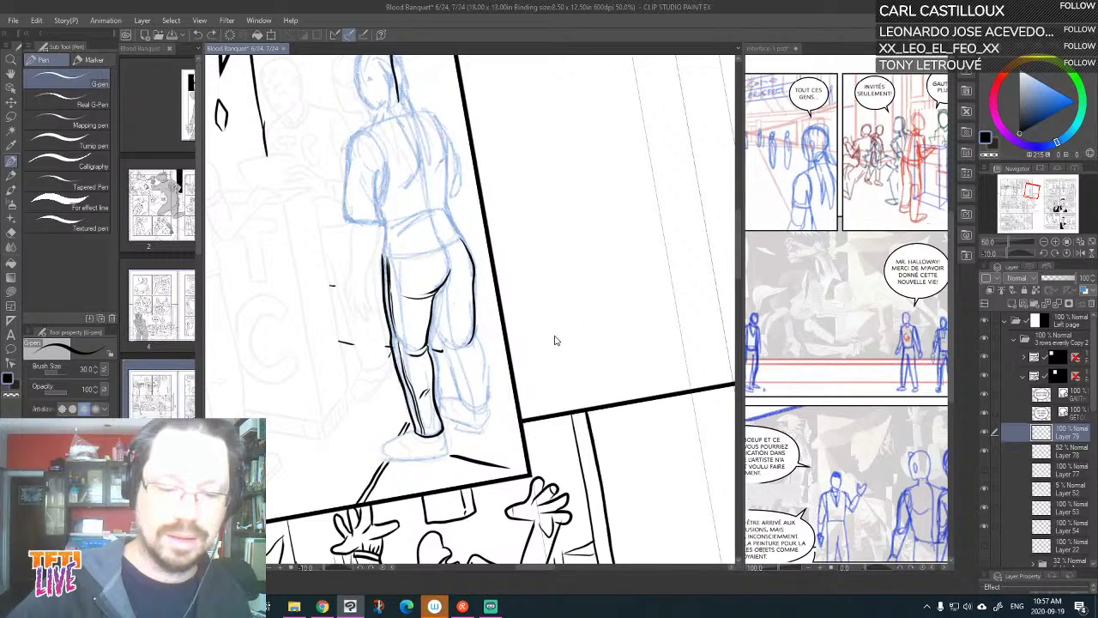
{"action": "left_click_drag", "start_coordinate": [433, 300], "coordinate": [452, 351]}
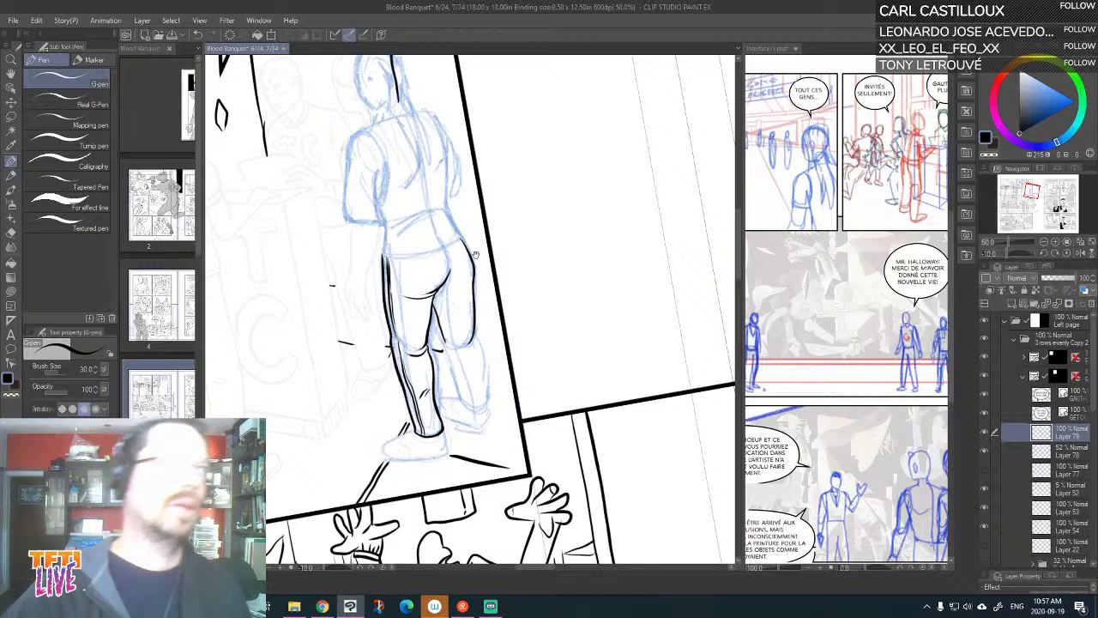
Ink the far lower leg with its calf contour, trouser cuff and inner line, redrawing the strokes that miss the sketch
{"action": "left_click_drag", "start_coordinate": [519, 265], "coordinate": [583, 226]}
{"action": "key", "text": "asciicircum"}
{"action": "key", "text": "asciicircum"}
{"action": "key", "text": "asciicircum"}
{"action": "key", "text": "asciicircum"}
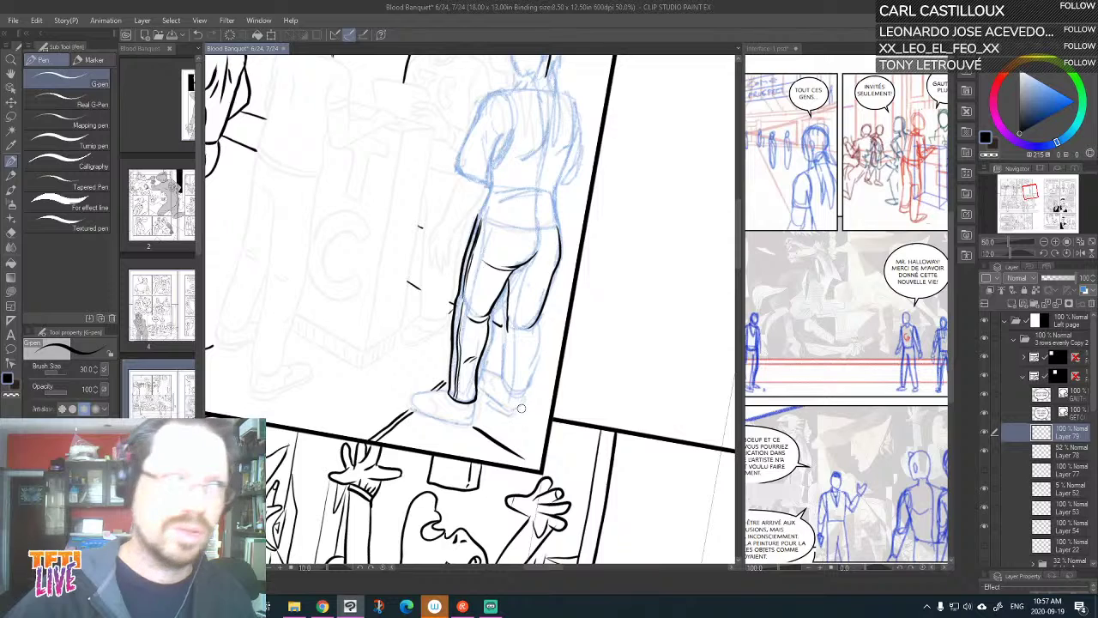
{"action": "left_click_drag", "start_coordinate": [603, 295], "coordinate": [639, 274]}
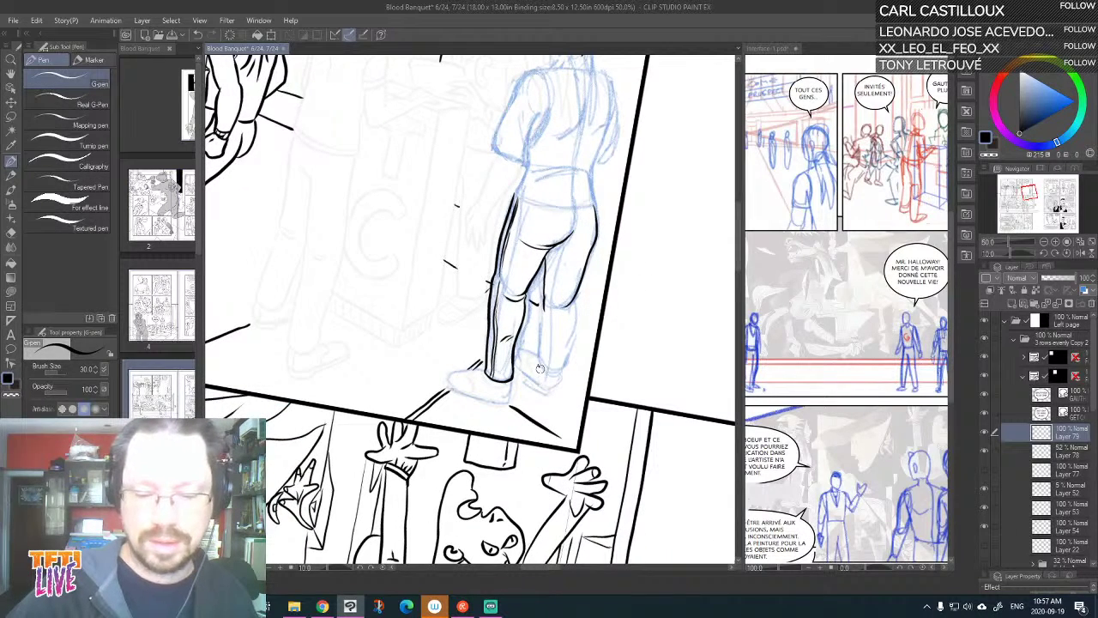
{"action": "mouse_move", "coordinate": [540, 369]}
{"action": "left_mouse_down"}
{"action": "mouse_move", "coordinate": [557, 376]}
{"action": "mouse_move", "coordinate": [568, 300]}
{"action": "left_mouse_up"}
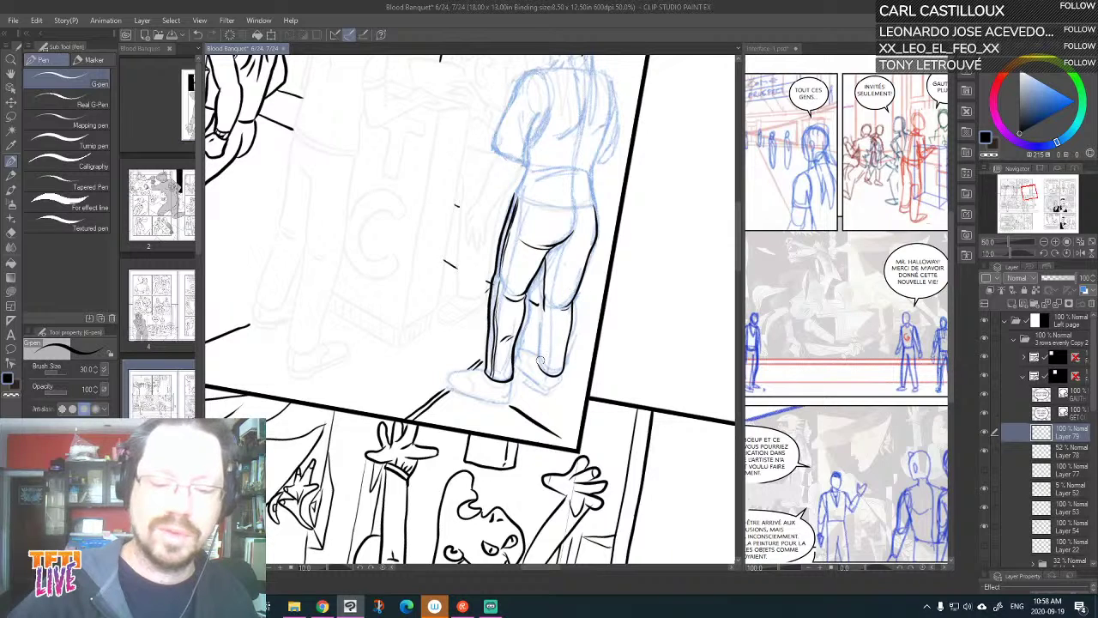
{"action": "left_click_drag", "start_coordinate": [540, 371], "coordinate": [541, 348]}
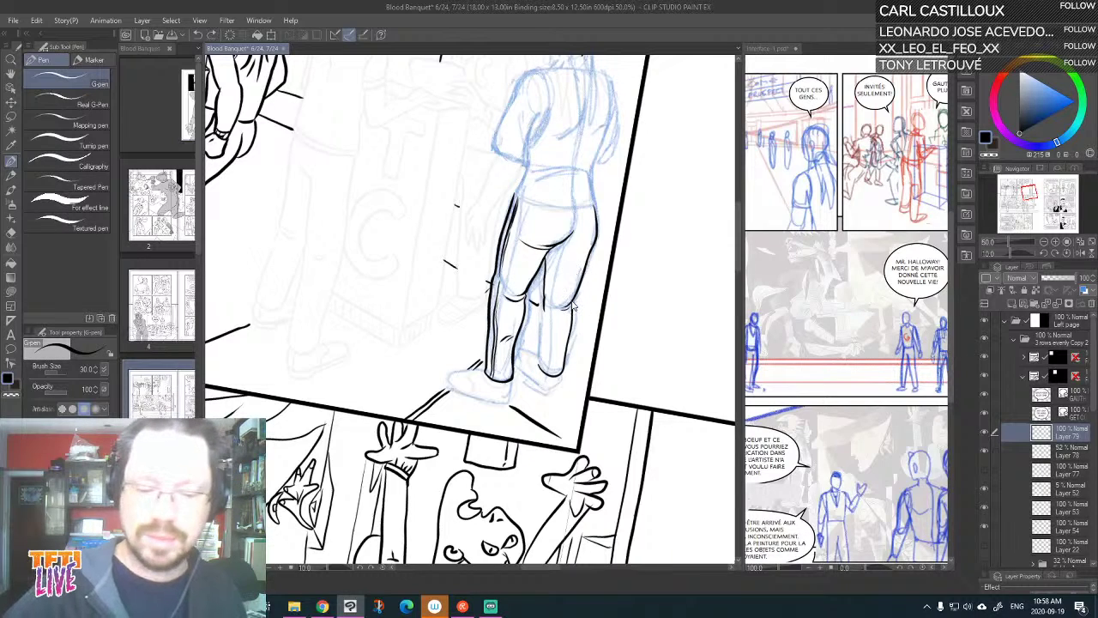
{"action": "key", "text": "ctrl+z"}
{"action": "key", "text": "ctrl+z"}
{"action": "key", "text": "ctrl+z"}
{"action": "left_click_drag", "start_coordinate": [571, 299], "coordinate": [556, 377]}
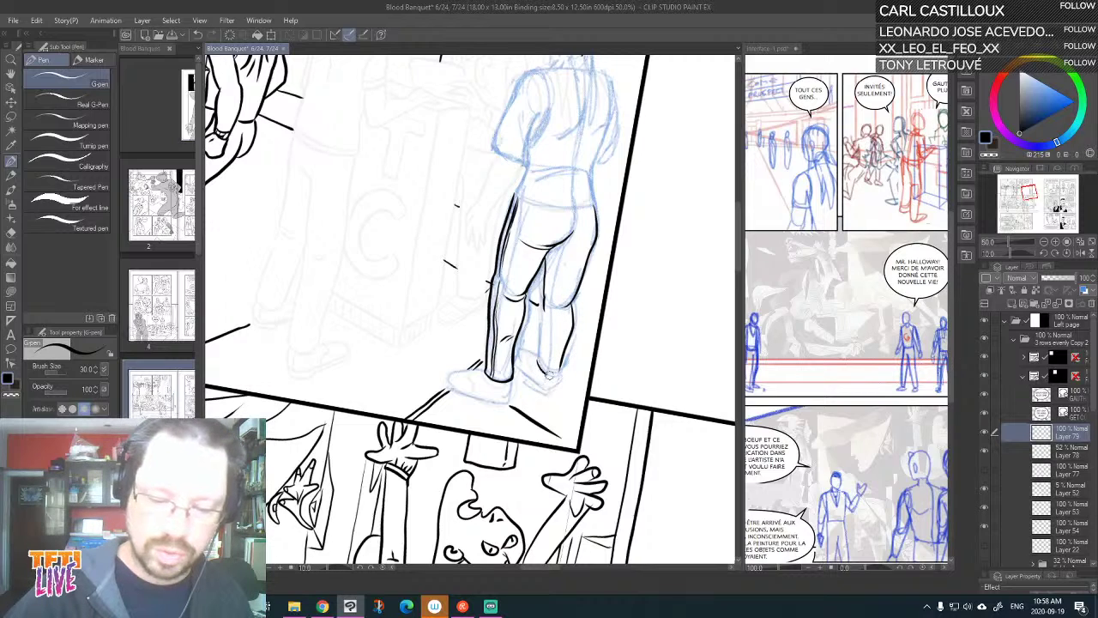
{"action": "mouse_move", "coordinate": [539, 365]}
{"action": "left_mouse_down"}
{"action": "mouse_move", "coordinate": [557, 372]}
{"action": "mouse_move", "coordinate": [541, 307]}
{"action": "mouse_move", "coordinate": [549, 270]}
{"action": "left_mouse_up"}
{"action": "key", "text": "ctrl+z"}
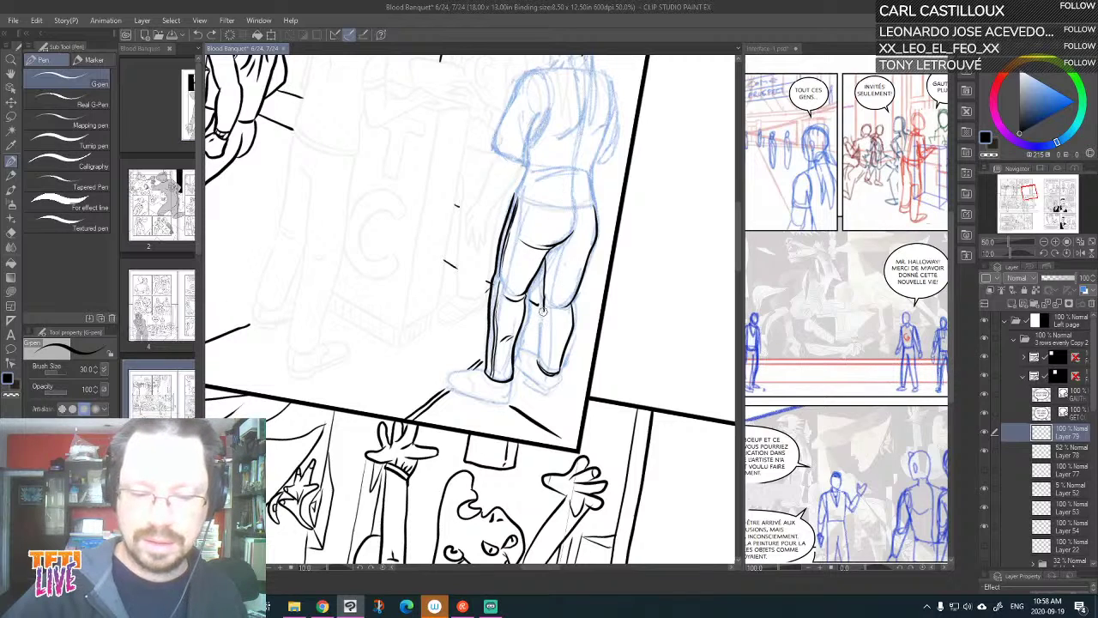
{"action": "mouse_move", "coordinate": [543, 311]}
{"action": "left_mouse_down"}
{"action": "mouse_move", "coordinate": [537, 365]}
{"action": "mouse_move", "coordinate": [543, 264]}
{"action": "left_mouse_up"}
{"action": "key", "text": "ctrl+z"}
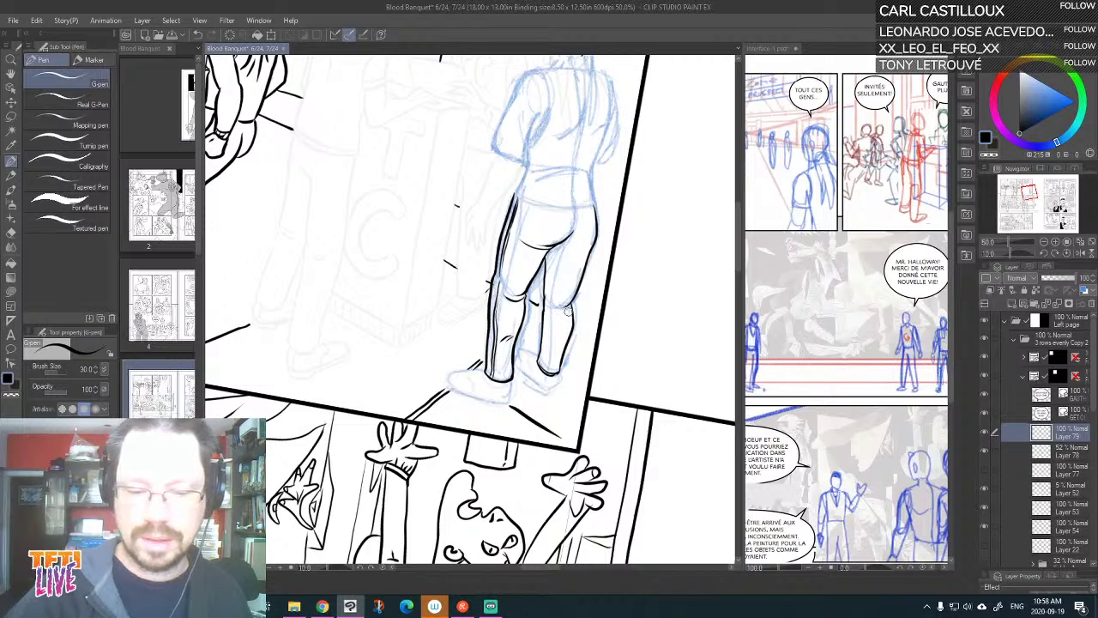
Ink the curved hem line across the long-haired figure's hips, joining the far and near trouser contours
{"action": "scroll", "coordinate": [567, 312], "scroll_direction": "up", "scroll_amount": 2}
{"action": "left_click_drag", "start_coordinate": [618, 223], "coordinate": [607, 302]}
{"action": "key", "text": "asciicircum"}
{"action": "key", "text": "asciicircum"}
{"action": "key", "text": "asciicircum"}
{"action": "key", "text": "asciicircum"}
{"action": "key", "text": "asciicircum"}
{"action": "key", "text": "asciicircum"}
{"action": "key", "text": "asciicircum"}
{"action": "key", "text": "asciicircum"}
{"action": "key", "text": "asciicircum"}
{"action": "key", "text": "asciicircum"}
{"action": "key", "text": "asciicircum"}
{"action": "key", "text": "asciicircum"}
{"action": "key", "text": "asciicircum"}
{"action": "key", "text": "asciicircum"}
{"action": "key", "text": "asciicircum"}
{"action": "key", "text": "asciicircum"}
{"action": "key", "text": "asciicircum"}
{"action": "key", "text": "asciicircum"}
{"action": "key", "text": "asciicircum"}
{"action": "key", "text": "asciicircum"}
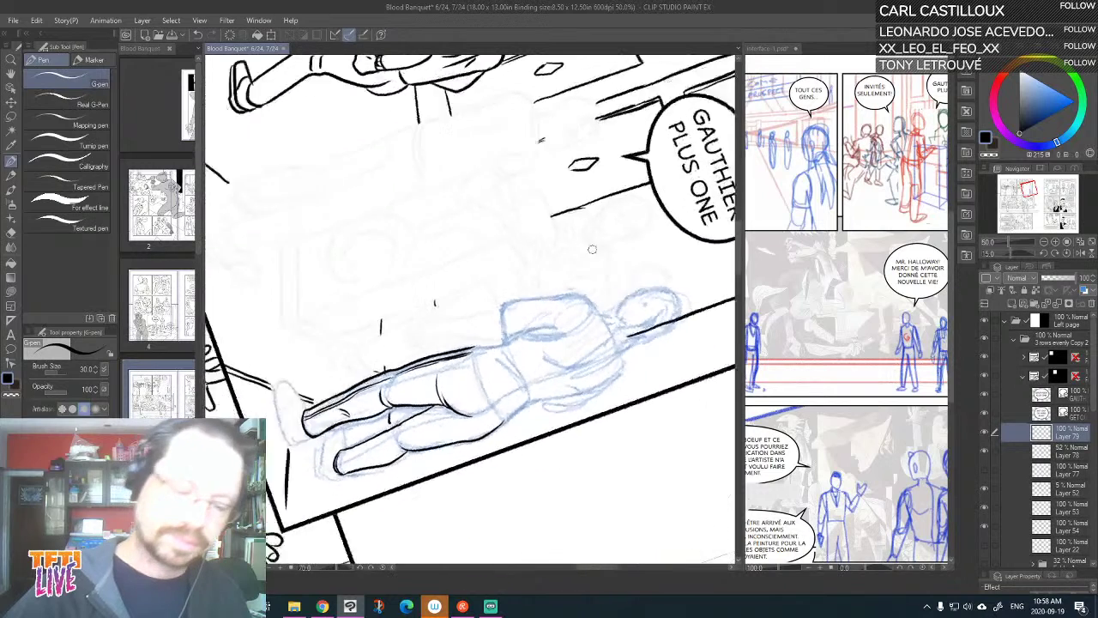
{"action": "left_click_drag", "start_coordinate": [493, 330], "coordinate": [579, 321]}
{"action": "left_click_drag", "start_coordinate": [508, 407], "coordinate": [523, 339]}
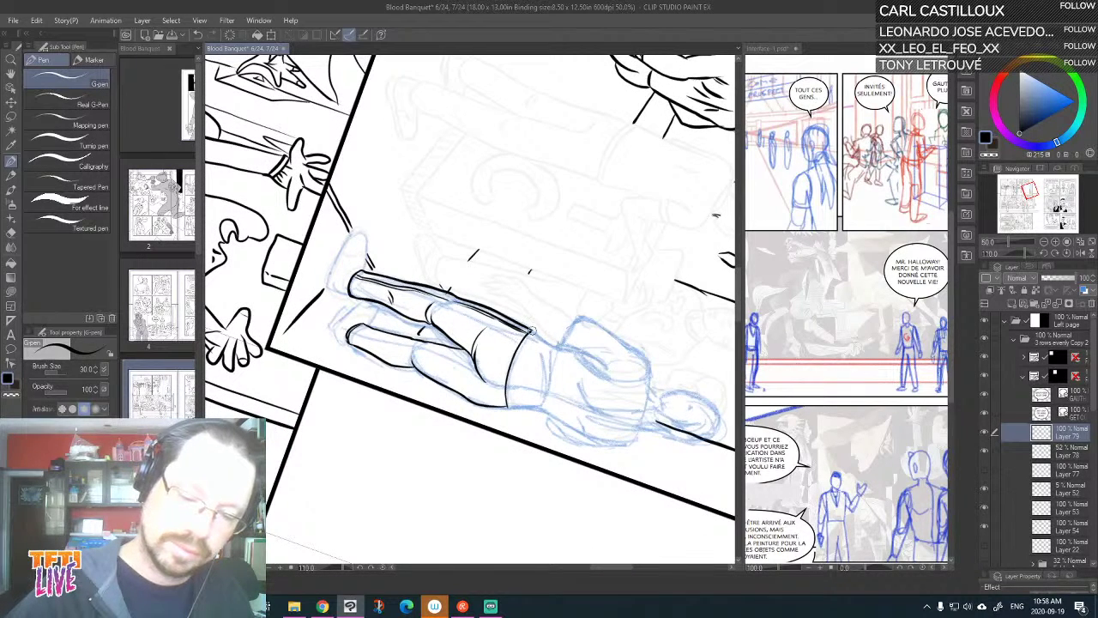
{"action": "key", "text": "asciicircum"}
{"action": "key", "text": "asciicircum"}
{"action": "key", "text": "asciicircum"}
{"action": "key", "text": "asciicircum"}
{"action": "key", "text": "asciicircum"}
{"action": "key", "text": "asciicircum"}
{"action": "key", "text": "asciicircum"}
{"action": "key", "text": "asciicircum"}
{"action": "key", "text": "asciicircum"}
{"action": "key", "text": "asciicircum"}
{"action": "key", "text": "asciicircum"}
{"action": "key", "text": "asciicircum"}
{"action": "key", "text": "asciicircum"}
{"action": "key", "text": "asciicircum"}
{"action": "key", "text": "asciicircum"}
{"action": "key", "text": "asciicircum"}
{"action": "key", "text": "asciicircum"}
{"action": "key", "text": "asciicircum"}
{"action": "key", "text": "asciicircum"}
{"action": "key", "text": "asciicircum"}
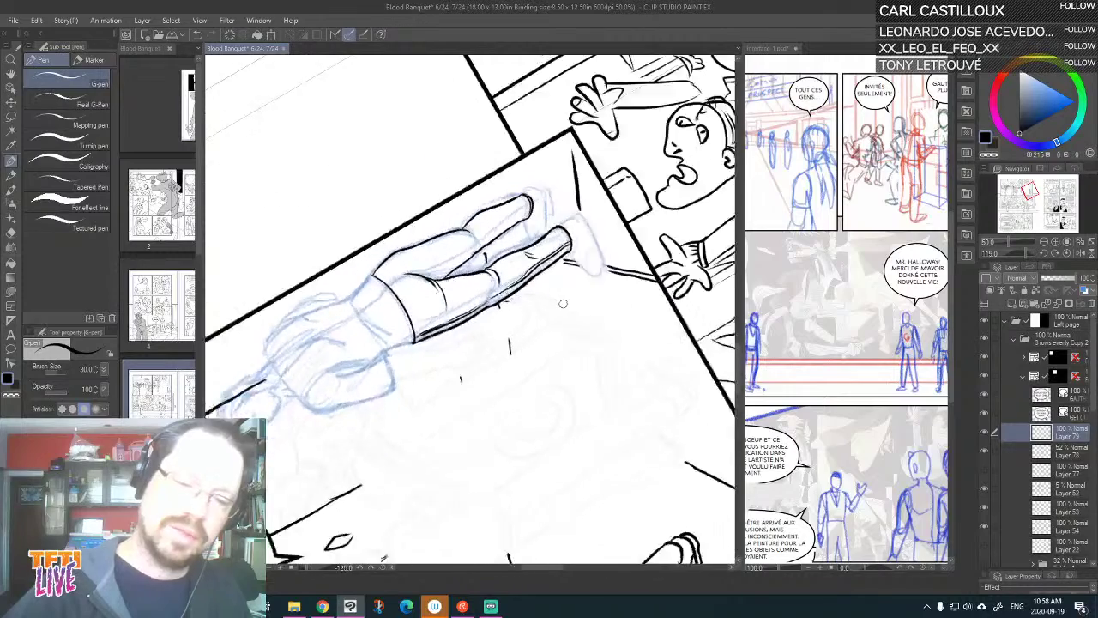
Ink the near shoe's upper contour from the trouser cuff down to the toe, removing the stroke that misses the sketch
{"action": "key", "text": "asciicircum"}
{"action": "key", "text": "asciicircum"}
{"action": "key", "text": "asciicircum"}
{"action": "key", "text": "asciicircum"}
{"action": "key", "text": "asciicircum"}
{"action": "key", "text": "asciicircum"}
{"action": "key", "text": "asciicircum"}
{"action": "key", "text": "asciicircum"}
{"action": "key", "text": "asciicircum"}
{"action": "key", "text": "asciicircum"}
{"action": "key", "text": "asciicircum"}
{"action": "key", "text": "asciicircum"}
{"action": "key", "text": "asciicircum"}
{"action": "key", "text": "asciicircum"}
{"action": "key", "text": "asciicircum"}
{"action": "left_click_drag", "start_coordinate": [611, 293], "coordinate": [648, 154]}
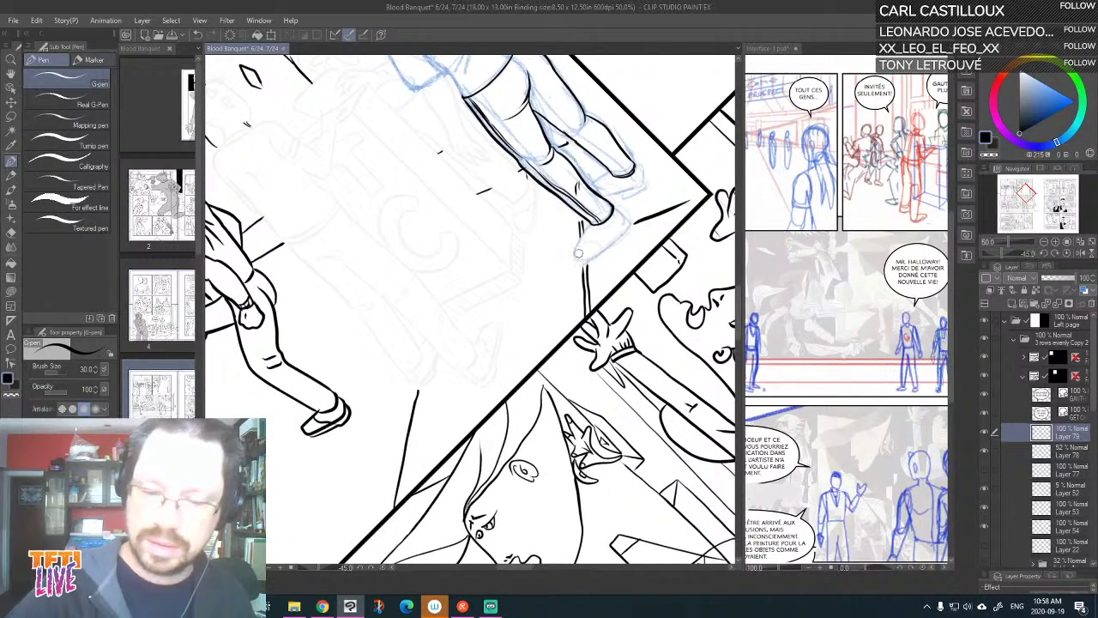
{"action": "mouse_move", "coordinate": [575, 254]}
{"action": "left_mouse_down"}
{"action": "mouse_move", "coordinate": [610, 192]}
{"action": "mouse_move", "coordinate": [576, 245]}
{"action": "left_mouse_up"}
{"action": "key", "text": "ctrl+z"}
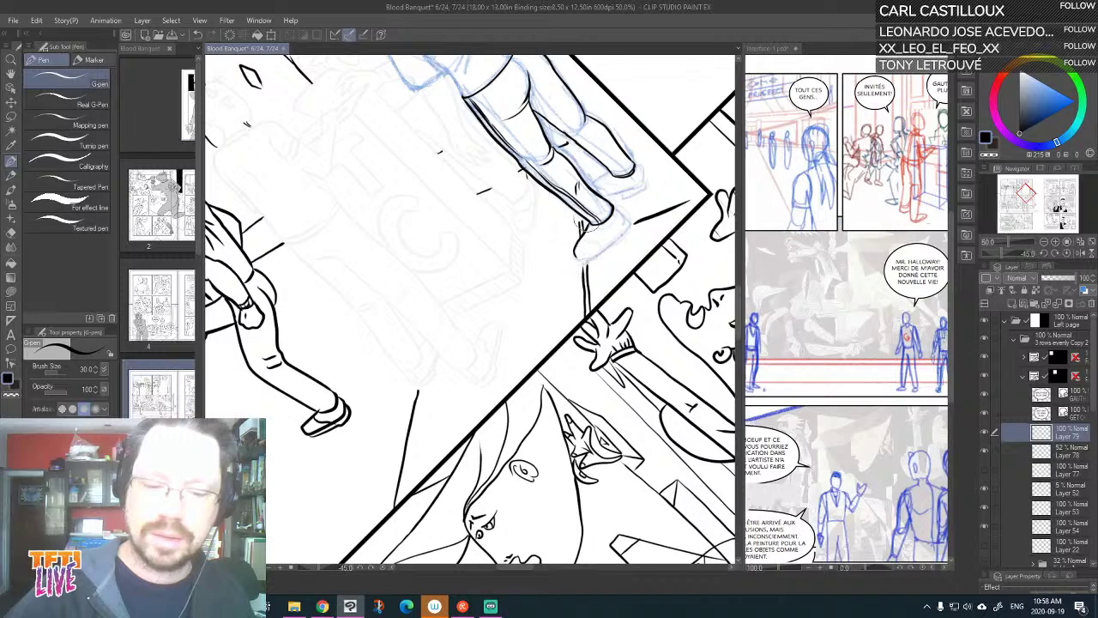
Close the near shoe's outline at the ankle and ink its sole line from heel to toe
{"action": "key", "text": "asciicircum"}
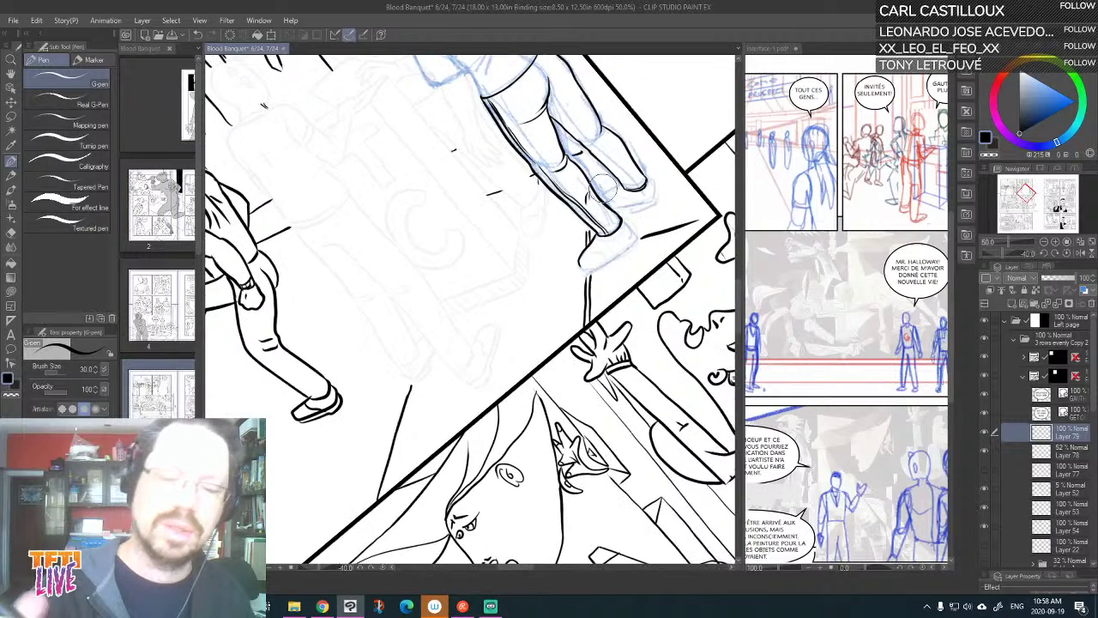
{"action": "key", "text": "asciicircum"}
{"action": "key", "text": "asciicircum"}
{"action": "key", "text": "asciicircum"}
{"action": "key", "text": "asciicircum"}
{"action": "key", "text": "asciicircum"}
{"action": "key", "text": "asciicircum"}
{"action": "key", "text": "asciicircum"}
{"action": "key", "text": "asciicircum"}
{"action": "key", "text": "asciicircum"}
{"action": "key", "text": "asciicircum"}
{"action": "key", "text": "asciicircum"}
{"action": "key", "text": "asciicircum"}
{"action": "key", "text": "asciicircum"}
{"action": "key", "text": "asciicircum"}
{"action": "key", "text": "asciicircum"}
{"action": "key", "text": "asciicircum"}
{"action": "key", "text": "asciicircum"}
{"action": "key", "text": "asciicircum"}
{"action": "key", "text": "asciicircum"}
{"action": "key", "text": "asciicircum"}
{"action": "left_click_drag", "start_coordinate": [444, 396], "coordinate": [563, 276]}
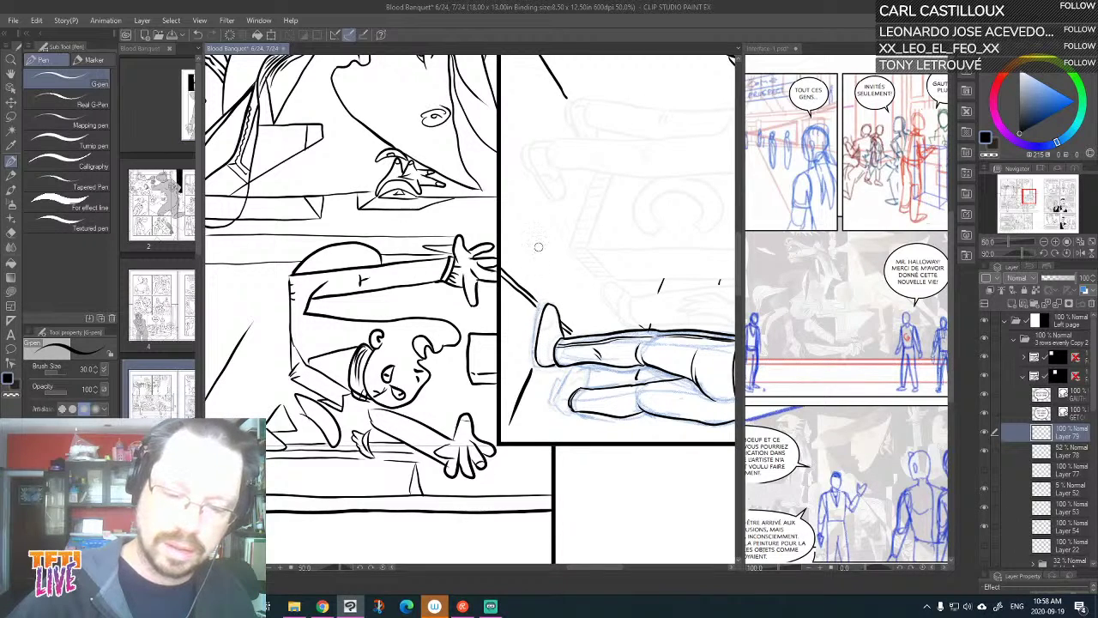
{"action": "left_click_drag", "start_coordinate": [555, 361], "coordinate": [559, 338]}
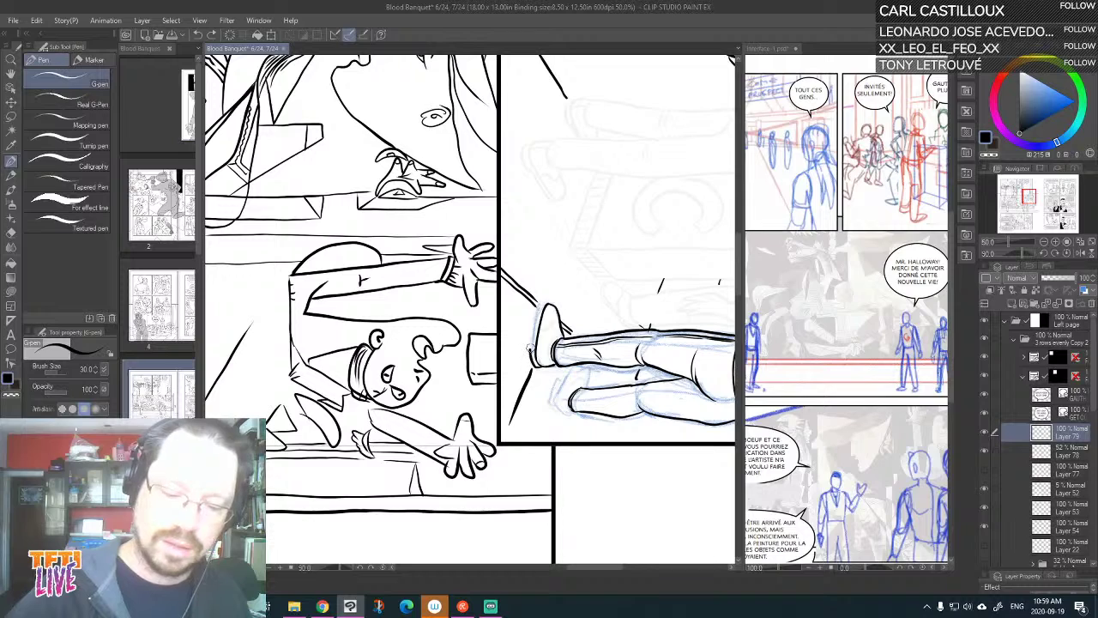
{"action": "mouse_move", "coordinate": [531, 347]}
{"action": "left_mouse_down"}
{"action": "mouse_move", "coordinate": [542, 302]}
{"action": "mouse_move", "coordinate": [558, 304]}
{"action": "left_mouse_up"}
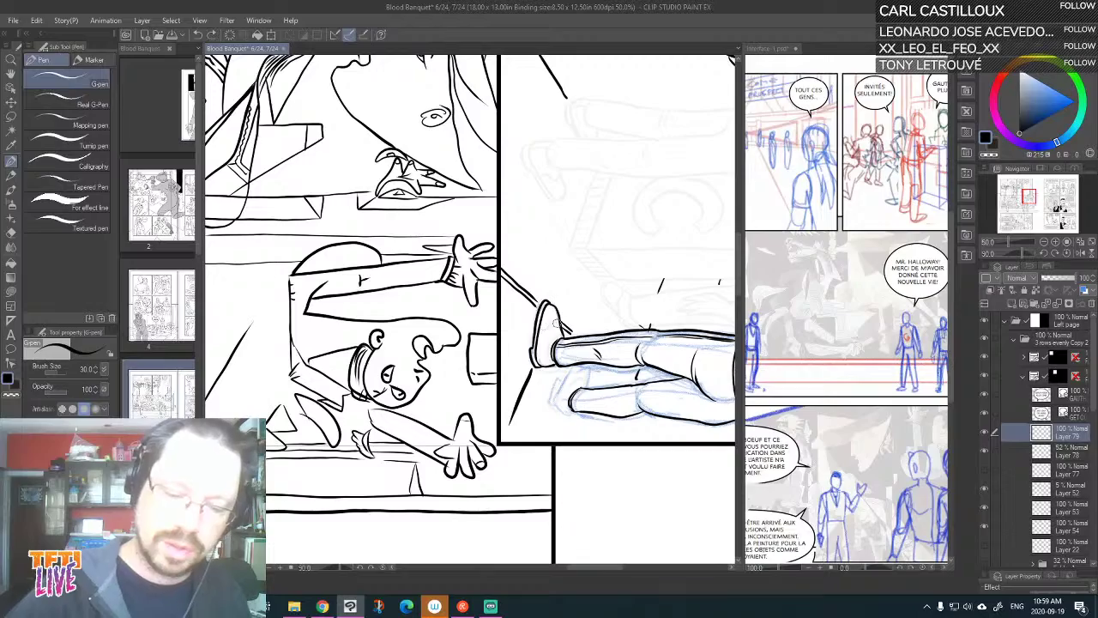
Add the laces and small surface details to the long-haired figure's near shoe
{"action": "key", "text": "asciicircum"}
{"action": "key", "text": "asciicircum"}
{"action": "key", "text": "asciicircum"}
{"action": "key", "text": "asciicircum"}
{"action": "key", "text": "asciicircum"}
{"action": "key", "text": "asciicircum"}
{"action": "key", "text": "asciicircum"}
{"action": "key", "text": "asciicircum"}
{"action": "key", "text": "asciicircum"}
{"action": "key", "text": "asciicircum"}
{"action": "key", "text": "asciicircum"}
{"action": "key", "text": "asciicircum"}
{"action": "key", "text": "asciicircum"}
{"action": "key", "text": "asciicircum"}
{"action": "key", "text": "asciicircum"}
{"action": "key", "text": "asciicircum"}
{"action": "key", "text": "asciicircum"}
{"action": "key", "text": "asciicircum"}
{"action": "key", "text": "asciicircum"}
{"action": "key", "text": "asciicircum"}
{"action": "key", "text": "asciicircum"}
{"action": "key", "text": "asciicircum"}
{"action": "key", "text": "asciicircum"}
{"action": "key", "text": "asciicircum"}
{"action": "key", "text": "asciicircum"}
{"action": "key", "text": "asciicircum"}
{"action": "key", "text": "asciicircum"}
{"action": "key", "text": "asciicircum"}
{"action": "key", "text": "asciicircum"}
{"action": "key", "text": "asciicircum"}
{"action": "key", "text": "asciicircum"}
{"action": "key", "text": "asciicircum"}
{"action": "key", "text": "asciicircum"}
{"action": "key", "text": "asciicircum"}
{"action": "key", "text": "asciicircum"}
{"action": "key", "text": "asciicircum"}
{"action": "key", "text": "asciicircum"}
{"action": "key", "text": "asciicircum"}
{"action": "key", "text": "asciicircum"}
{"action": "key", "text": "asciicircum"}
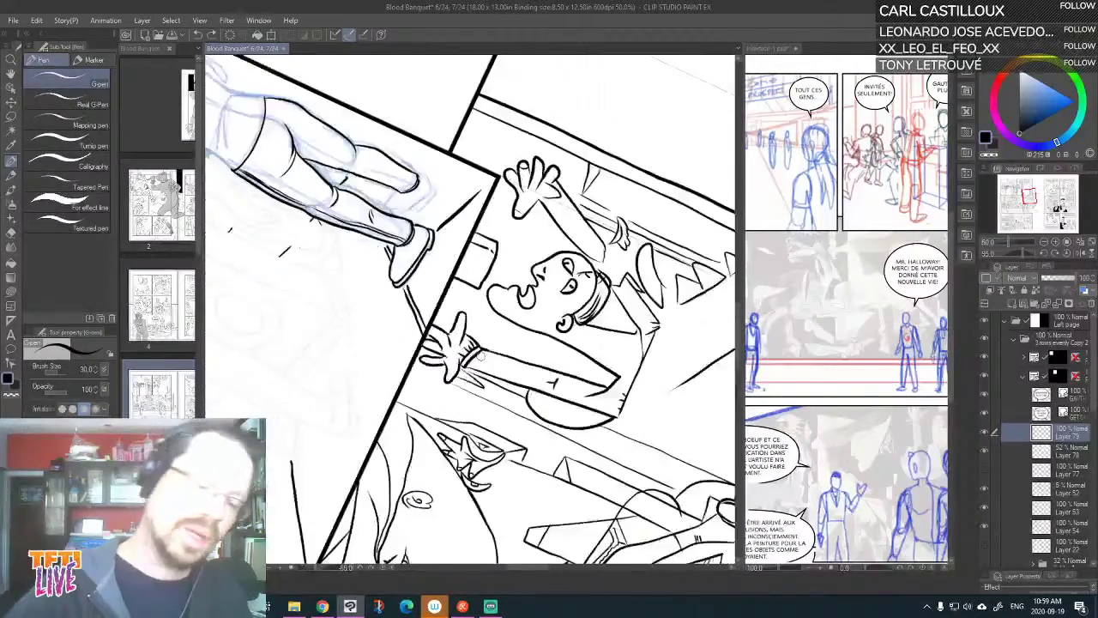
{"action": "left_click_drag", "start_coordinate": [457, 227], "coordinate": [538, 298]}
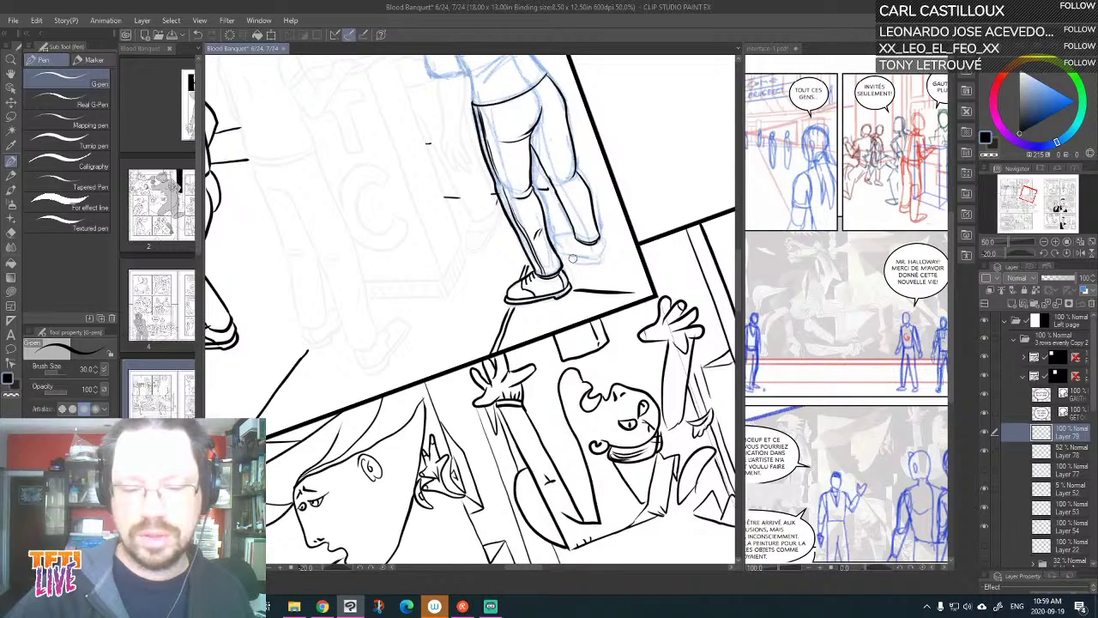
Ink the far shoe below its trouser cuff, with its outline, sole line and laces
{"action": "key", "text": "asciicircum"}
{"action": "key", "text": "asciicircum"}
{"action": "key", "text": "asciicircum"}
{"action": "key", "text": "asciicircum"}
{"action": "key", "text": "asciicircum"}
{"action": "key", "text": "asciicircum"}
{"action": "key", "text": "asciicircum"}
{"action": "key", "text": "asciicircum"}
{"action": "key", "text": "asciicircum"}
{"action": "key", "text": "asciicircum"}
{"action": "key", "text": "asciicircum"}
{"action": "key", "text": "asciicircum"}
{"action": "key", "text": "asciicircum"}
{"action": "key", "text": "asciicircum"}
{"action": "key", "text": "asciicircum"}
{"action": "key", "text": "asciicircum"}
{"action": "key", "text": "asciicircum"}
{"action": "key", "text": "asciicircum"}
{"action": "key", "text": "asciicircum"}
{"action": "key", "text": "asciicircum"}
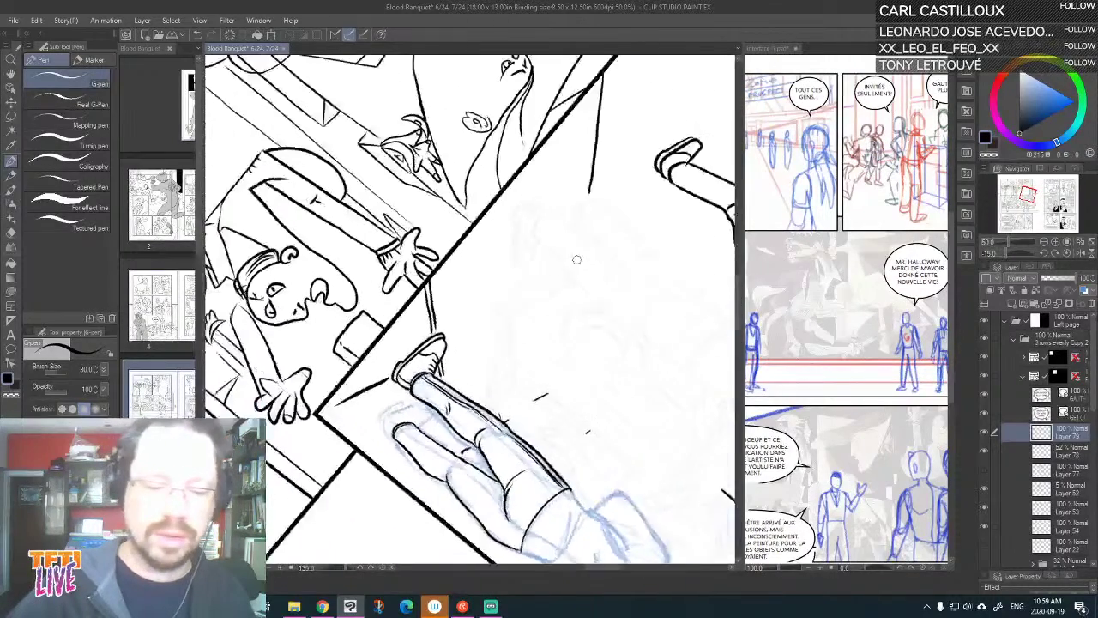
{"action": "key", "text": "asciicircum"}
{"action": "key", "text": "asciicircum"}
{"action": "key", "text": "asciicircum"}
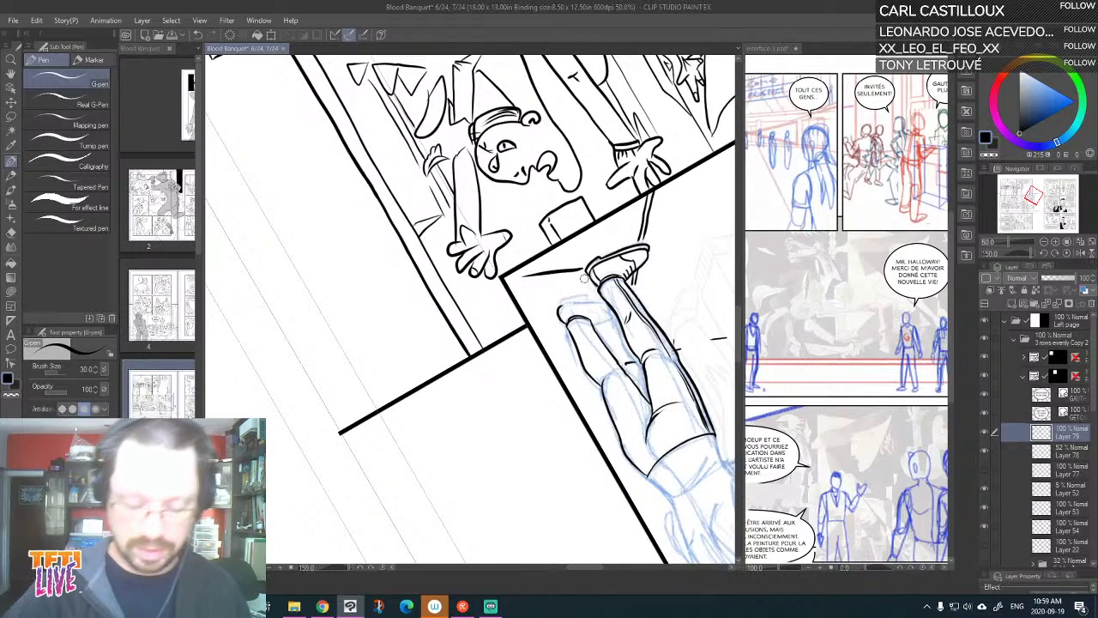
{"action": "key", "text": "minus"}
{"action": "key", "text": "minus"}
{"action": "key", "text": "minus"}
{"action": "key", "text": "minus"}
{"action": "key", "text": "minus"}
{"action": "key", "text": "minus"}
{"action": "key", "text": "minus"}
{"action": "key", "text": "minus"}
{"action": "key", "text": "minus"}
{"action": "key", "text": "minus"}
{"action": "key", "text": "minus"}
{"action": "key", "text": "minus"}
{"action": "key", "text": "minus"}
{"action": "key", "text": "minus"}
{"action": "key", "text": "minus"}
{"action": "key", "text": "minus"}
{"action": "key", "text": "minus"}
{"action": "key", "text": "minus"}
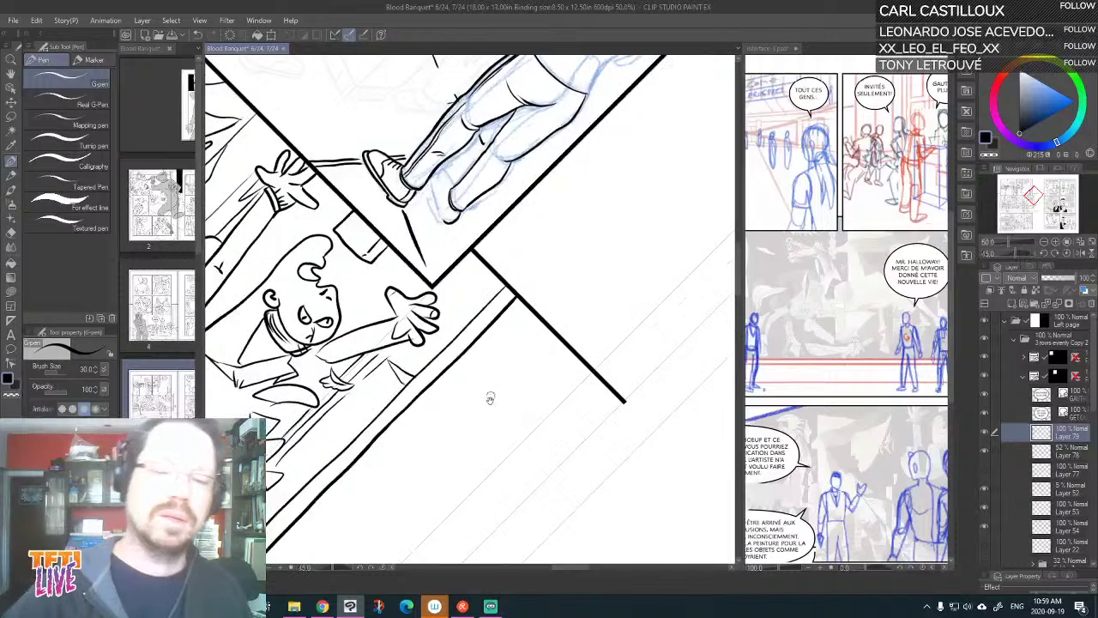
{"action": "left_click_drag", "start_coordinate": [490, 397], "coordinate": [629, 480]}
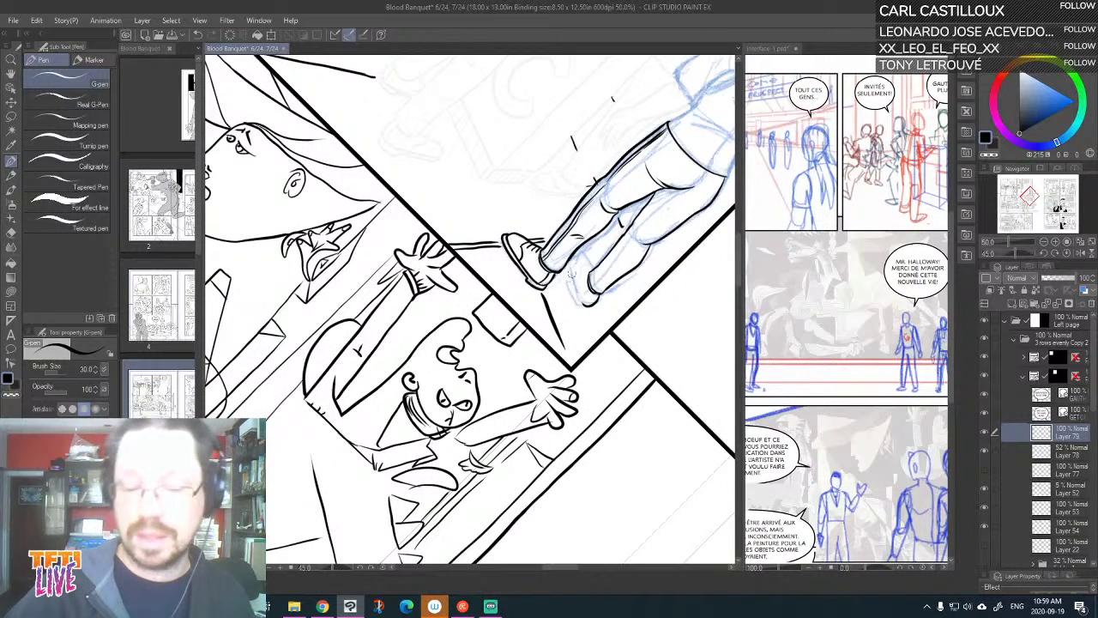
{"action": "left_click_drag", "start_coordinate": [571, 268], "coordinate": [580, 294]}
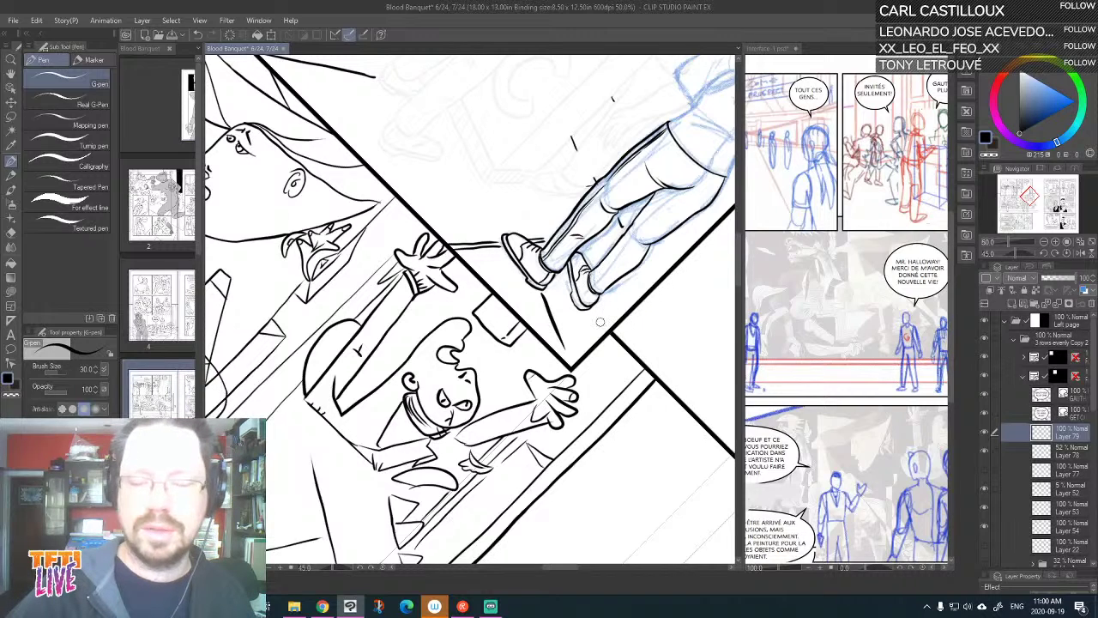
Ink a second line just inside the far trouser leg's inner contour, redrawing it until it follows the thigh
{"action": "mouse_move", "coordinate": [619, 254]}
{"action": "left_mouse_down"}
{"action": "mouse_move", "coordinate": [610, 276]}
{"action": "mouse_move", "coordinate": [663, 211]}
{"action": "left_mouse_up"}
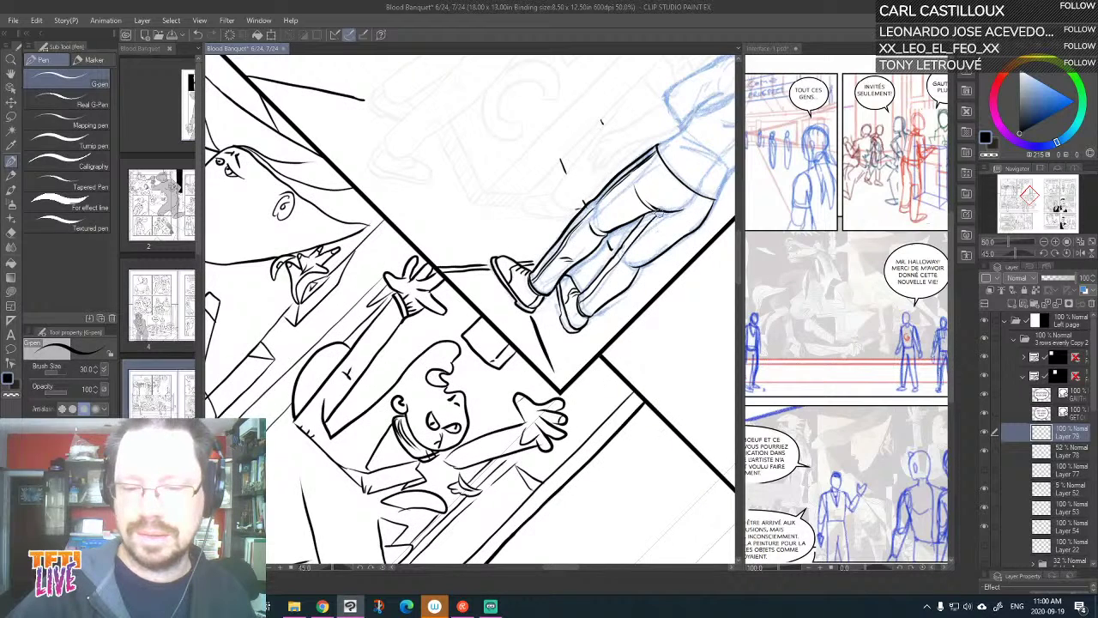
{"action": "mouse_move", "coordinate": [581, 302]}
{"action": "left_mouse_down"}
{"action": "mouse_move", "coordinate": [627, 255]}
{"action": "mouse_move", "coordinate": [639, 268]}
{"action": "mouse_move", "coordinate": [672, 211]}
{"action": "left_mouse_up"}
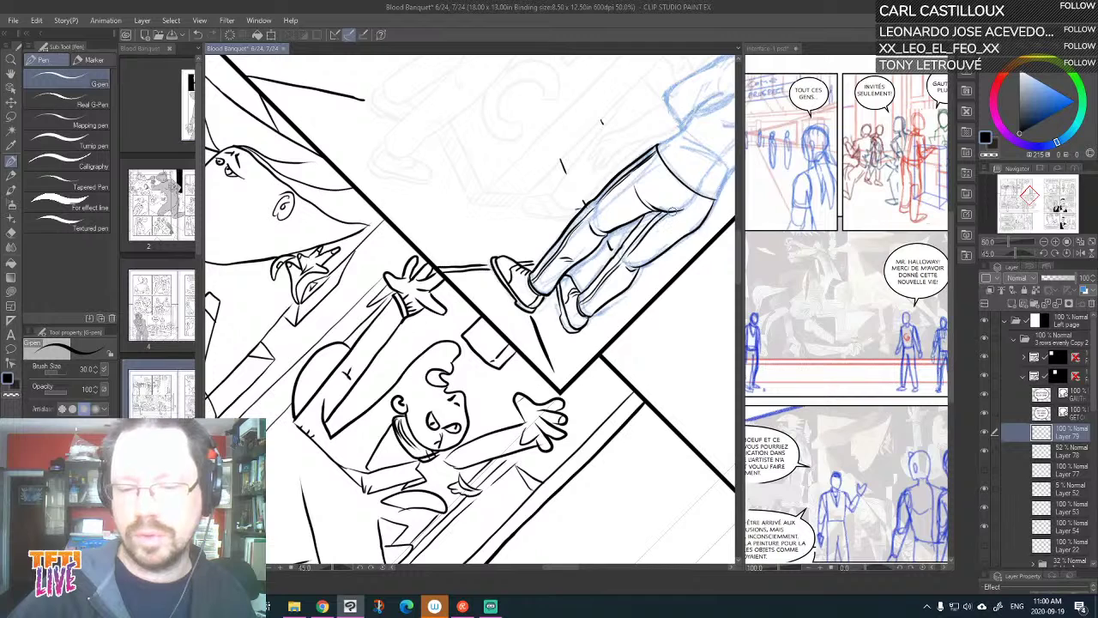
{"action": "key", "text": "ctrl+z"}
{"action": "left_click_drag", "start_coordinate": [631, 252], "coordinate": [665, 213]}
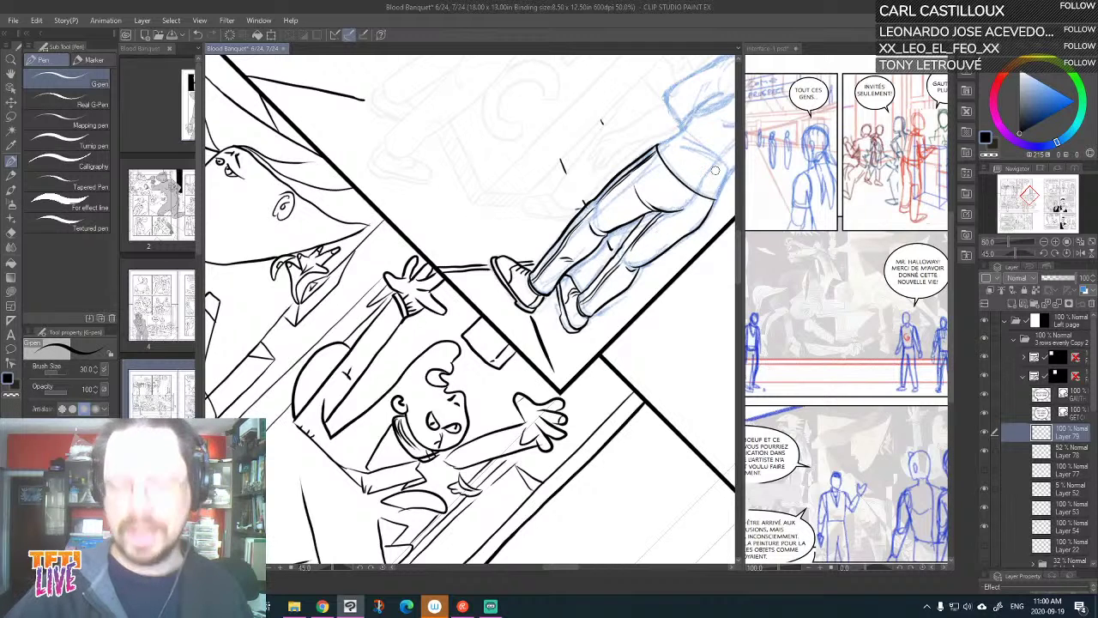
Ink the short curved crease down the seat of the trousers, starting at the waist hem
{"action": "key", "text": "minus"}
{"action": "key", "text": "minus"}
{"action": "key", "text": "minus"}
{"action": "scroll", "coordinate": [585, 232], "scroll_direction": "up", "scroll_amount": 5}
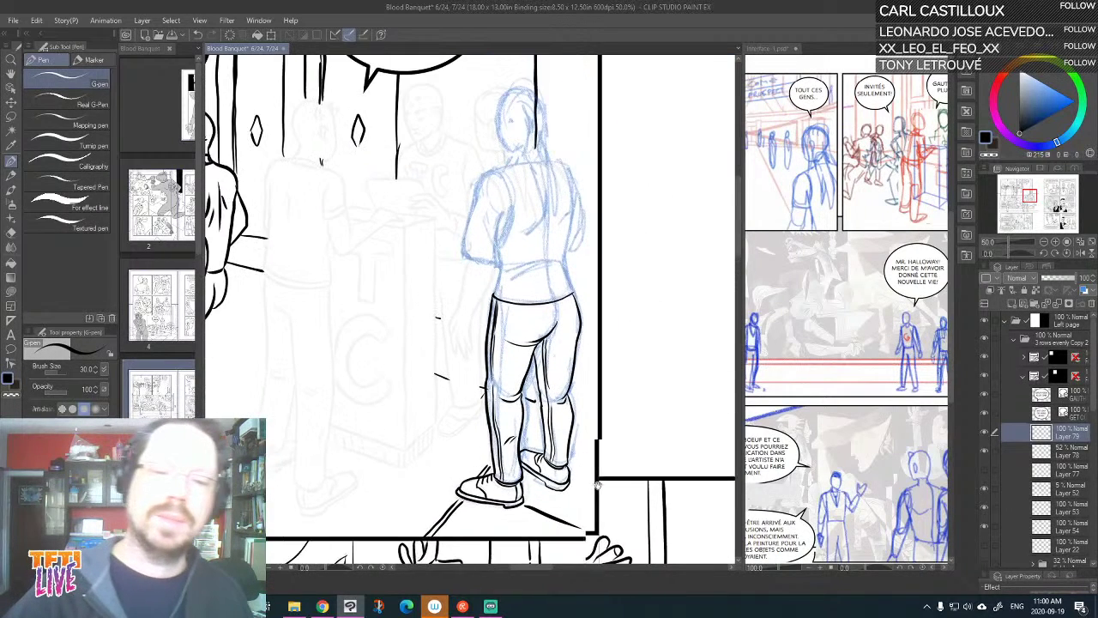
{"action": "left_click_drag", "start_coordinate": [562, 306], "coordinate": [551, 337]}
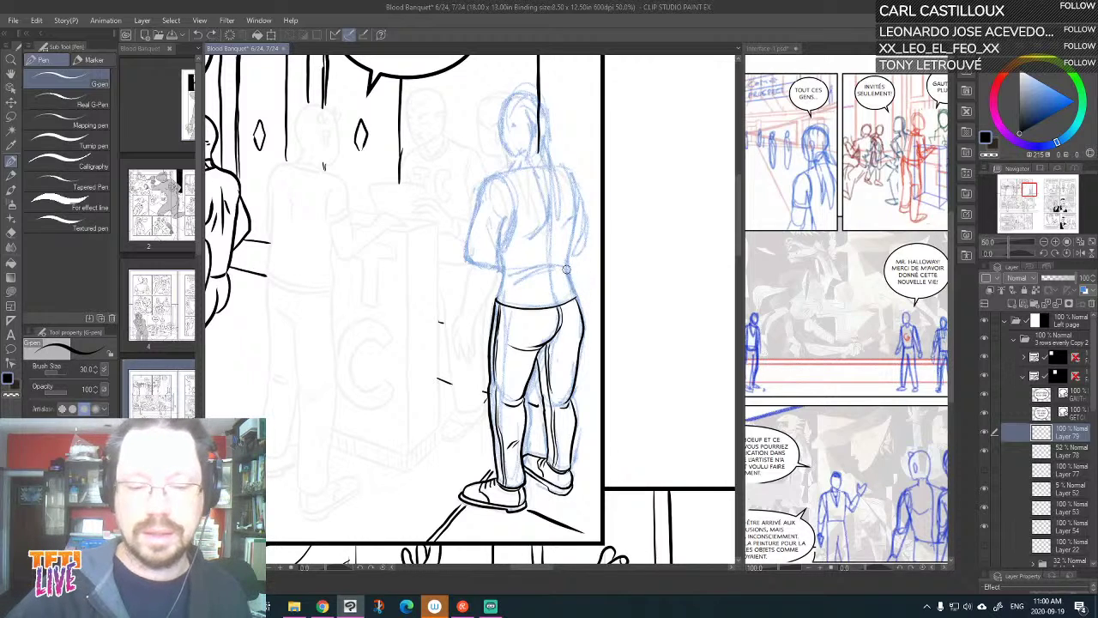
Ink the far-side waist contour and a second line alongside the curved hem across the hips
{"action": "key", "text": "asciicircum"}
{"action": "key", "text": "asciicircum"}
{"action": "key", "text": "asciicircum"}
{"action": "key", "text": "asciicircum"}
{"action": "key", "text": "asciicircum"}
{"action": "key", "text": "asciicircum"}
{"action": "key", "text": "asciicircum"}
{"action": "key", "text": "asciicircum"}
{"action": "key", "text": "asciicircum"}
{"action": "key", "text": "asciicircum"}
{"action": "key", "text": "asciicircum"}
{"action": "key", "text": "asciicircum"}
{"action": "key", "text": "asciicircum"}
{"action": "key", "text": "asciicircum"}
{"action": "key", "text": "asciicircum"}
{"action": "key", "text": "asciicircum"}
{"action": "key", "text": "asciicircum"}
{"action": "key", "text": "asciicircum"}
{"action": "key", "text": "asciicircum"}
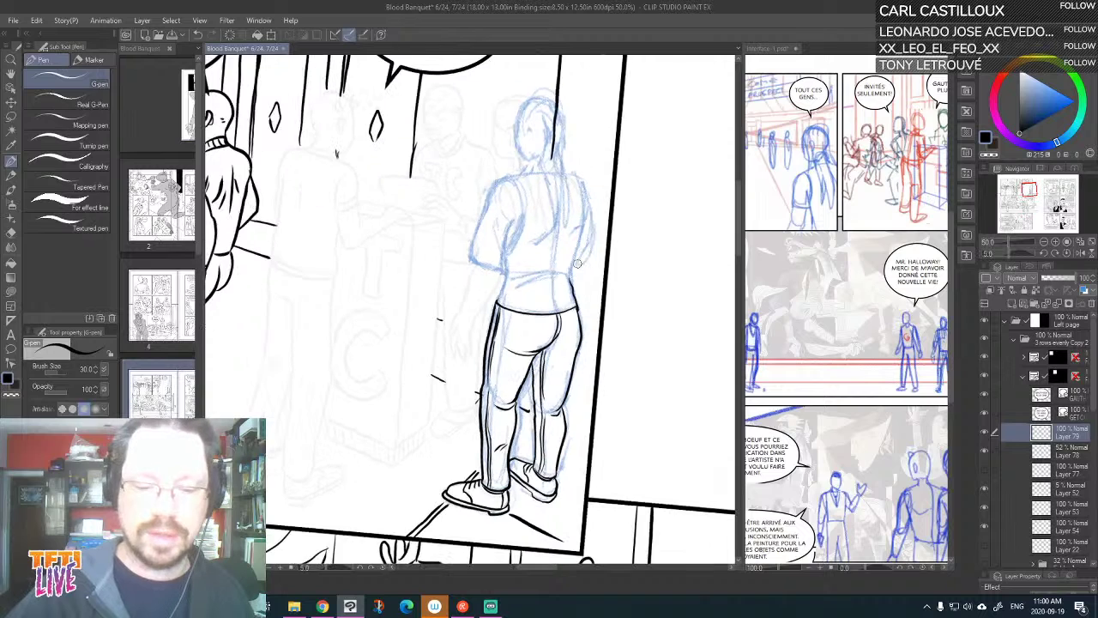
{"action": "left_click_drag", "start_coordinate": [473, 412], "coordinate": [472, 341]}
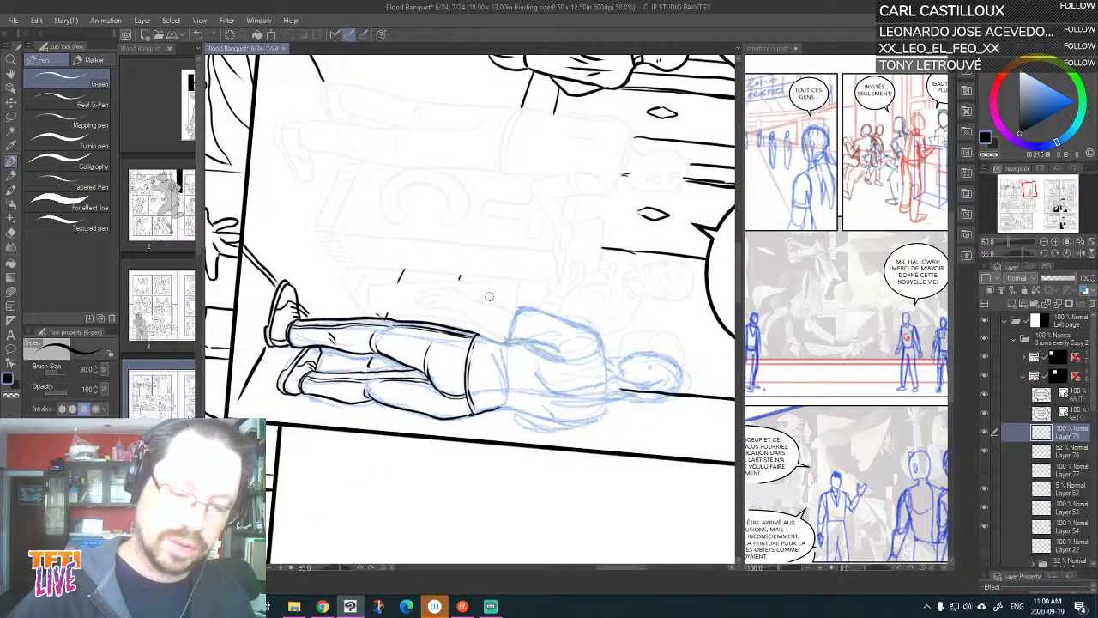
Ink the far-side contour of the long-haired figure's torso, from the shoulder down to the waist
{"action": "key", "text": "minus"}
{"action": "key", "text": "minus"}
{"action": "key", "text": "minus"}
{"action": "key", "text": "minus"}
{"action": "key", "text": "minus"}
{"action": "key", "text": "minus"}
{"action": "key", "text": "minus"}
{"action": "key", "text": "minus"}
{"action": "key", "text": "minus"}
{"action": "key", "text": "minus"}
{"action": "key", "text": "minus"}
{"action": "key", "text": "minus"}
{"action": "key", "text": "minus"}
{"action": "key", "text": "minus"}
{"action": "key", "text": "minus"}
{"action": "key", "text": "minus"}
{"action": "key", "text": "minus"}
{"action": "key", "text": "minus"}
{"action": "key", "text": "minus"}
{"action": "key", "text": "minus"}
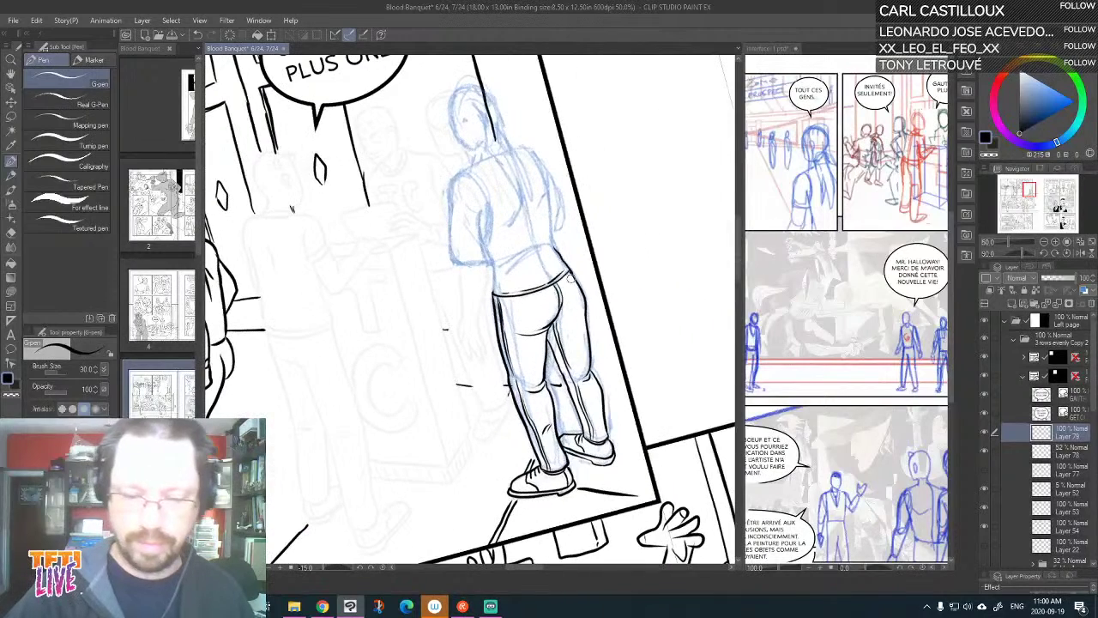
{"action": "mouse_move", "coordinate": [574, 317]}
{"action": "left_mouse_down"}
{"action": "mouse_move", "coordinate": [532, 350]}
{"action": "mouse_move", "coordinate": [530, 311]}
{"action": "mouse_move", "coordinate": [601, 309]}
{"action": "mouse_move", "coordinate": [590, 314]}
{"action": "left_mouse_up"}
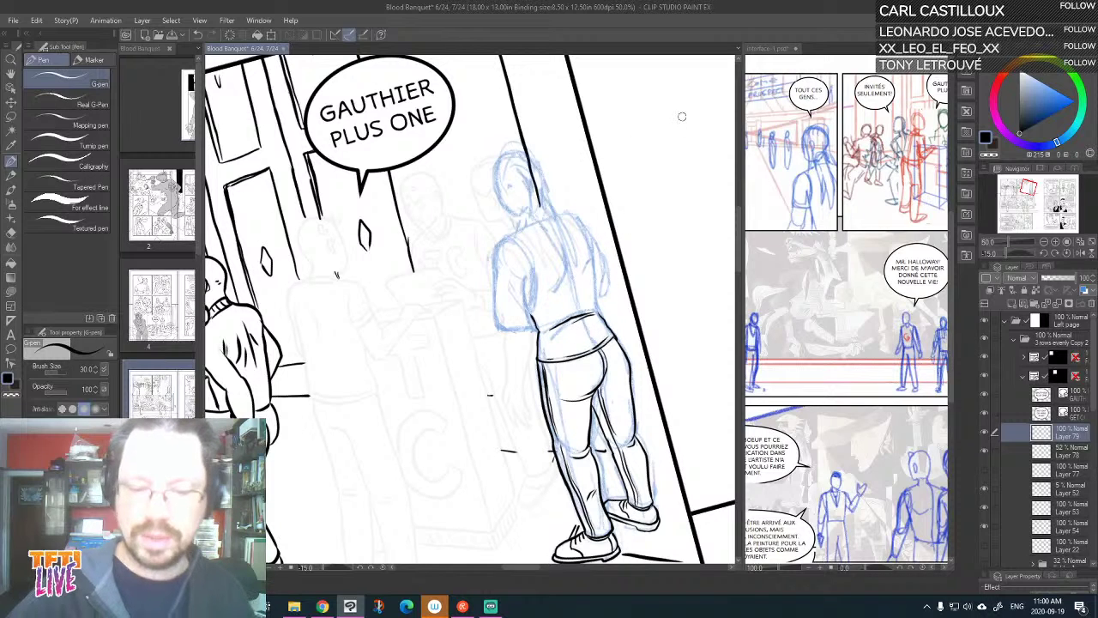
{"action": "key", "text": "^"}
{"action": "key", "text": "^"}
{"action": "key", "text": "^"}
{"action": "key", "text": "^"}
{"action": "key", "text": "^"}
{"action": "key", "text": "^"}
{"action": "key", "text": "^"}
{"action": "key", "text": "^"}
{"action": "key", "text": "^"}
{"action": "key", "text": "^"}
{"action": "key", "text": "^"}
{"action": "key", "text": "^"}
{"action": "key", "text": "^"}
{"action": "key", "text": "^"}
{"action": "key", "text": "^"}
{"action": "key", "text": "^"}
{"action": "key", "text": "^"}
{"action": "key", "text": "^"}
{"action": "key", "text": "^"}
{"action": "key", "text": "^"}
{"action": "key", "text": "^"}
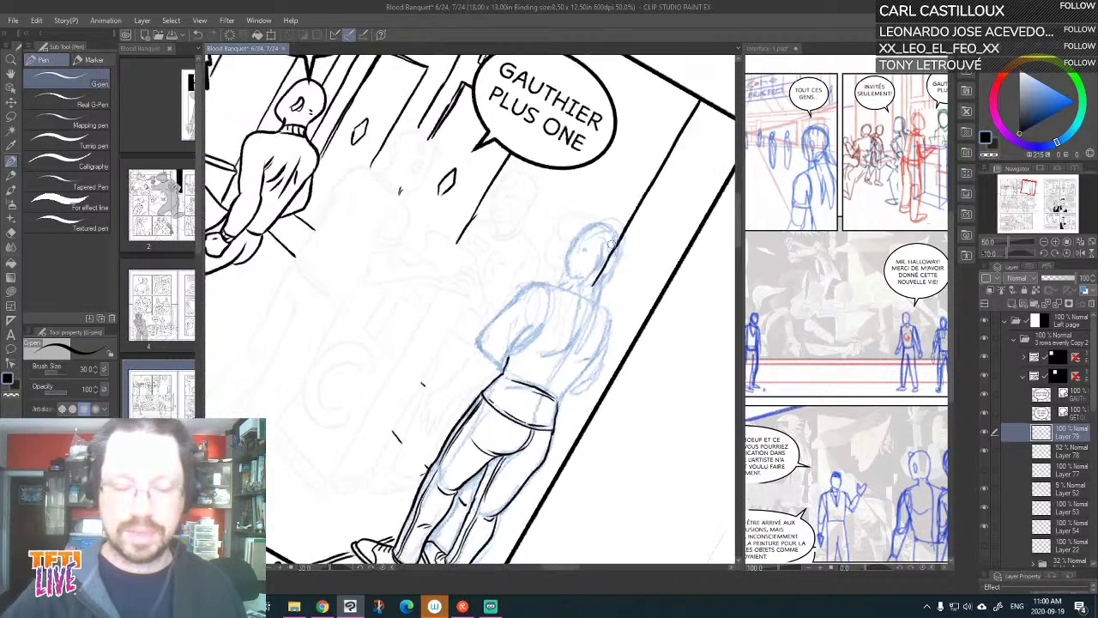
{"action": "left_click_drag", "start_coordinate": [427, 354], "coordinate": [537, 321]}
{"action": "key", "text": "^"}
{"action": "key", "text": "^"}
{"action": "key", "text": "^"}
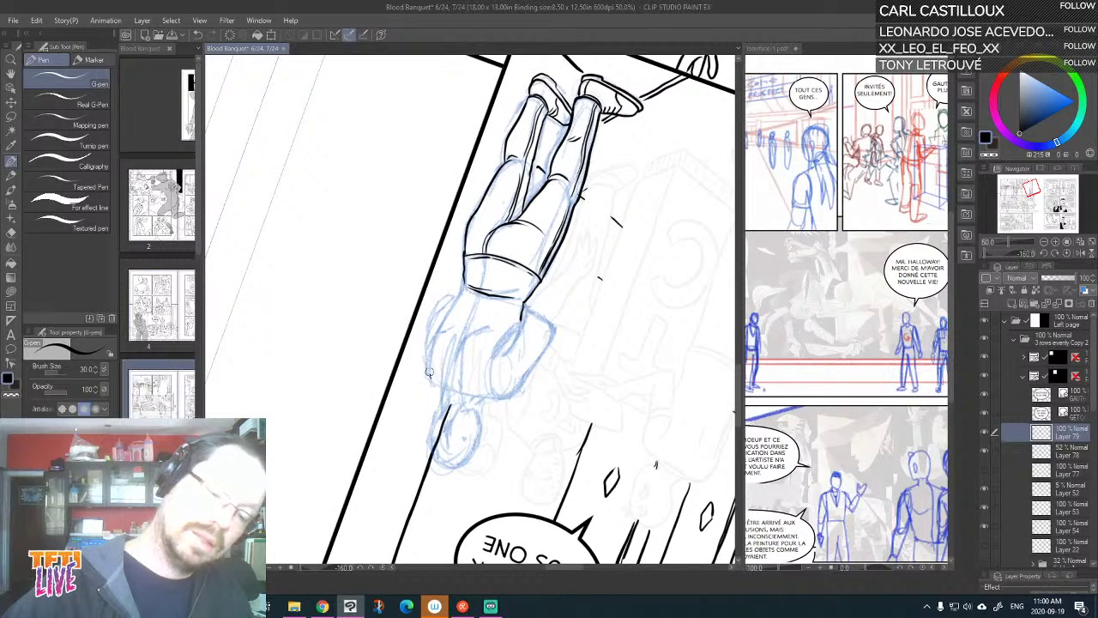
{"action": "mouse_move", "coordinate": [428, 377]}
{"action": "left_mouse_down"}
{"action": "mouse_move", "coordinate": [431, 343]}
{"action": "mouse_move", "coordinate": [465, 283]}
{"action": "left_mouse_up"}
Ink the near-side back contour from shoulder to waist, with a second short line alongside it at the armhole
{"action": "key", "text": "^"}
{"action": "key", "text": "^"}
{"action": "key", "text": "^"}
{"action": "key", "text": "^"}
{"action": "key", "text": "^"}
{"action": "key", "text": "^"}
{"action": "key", "text": "^"}
{"action": "key", "text": "^"}
{"action": "key", "text": "^"}
{"action": "key", "text": "^"}
{"action": "key", "text": "^"}
{"action": "key", "text": "^"}
{"action": "key", "text": "^"}
{"action": "key", "text": "^"}
{"action": "key", "text": "^"}
{"action": "key", "text": "^"}
{"action": "key", "text": "^"}
{"action": "key", "text": "^"}
{"action": "key", "text": "^"}
{"action": "key", "text": "^"}
{"action": "key", "text": "^"}
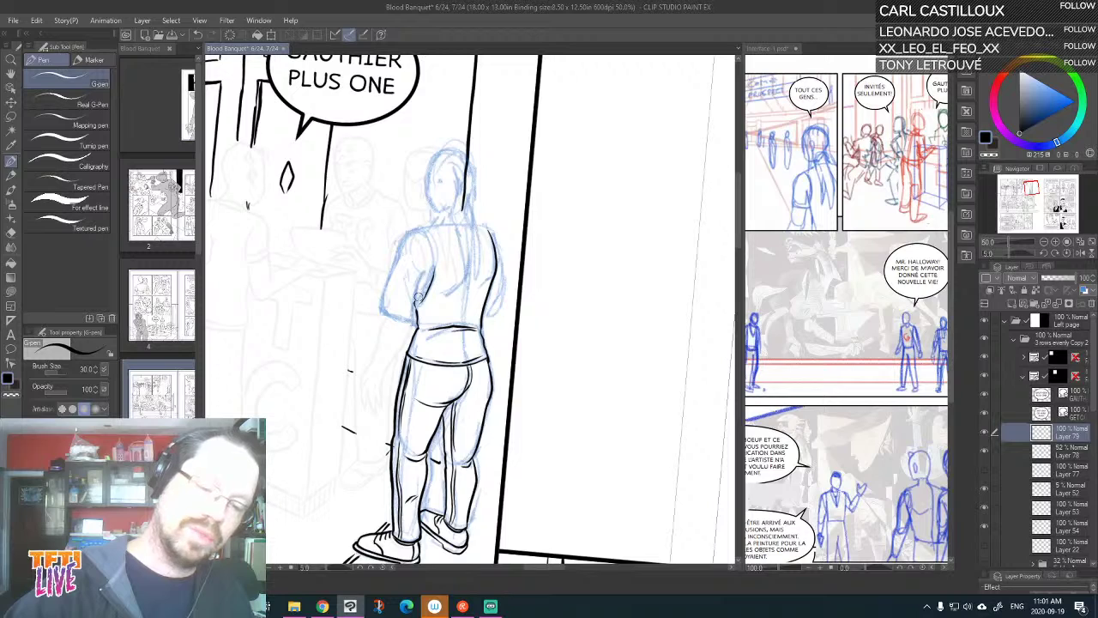
{"action": "mouse_move", "coordinate": [417, 305]}
{"action": "left_mouse_down"}
{"action": "mouse_move", "coordinate": [431, 269]}
{"action": "mouse_move", "coordinate": [423, 229]}
{"action": "left_mouse_up"}
{"action": "left_click_drag", "start_coordinate": [421, 295], "coordinate": [434, 276]}
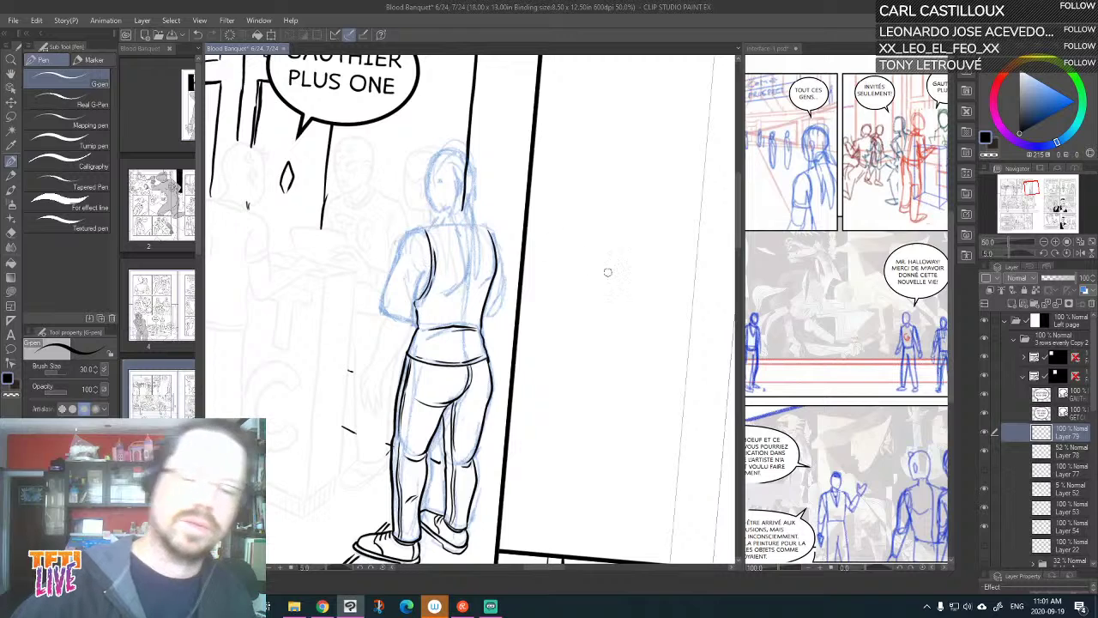
Ink the crease at the near arm's inner elbow and the lower edge of its forearm
{"action": "left_click_drag", "start_coordinate": [597, 255], "coordinate": [735, 259]}
{"action": "left_click_drag", "start_coordinate": [561, 280], "coordinate": [549, 318]}
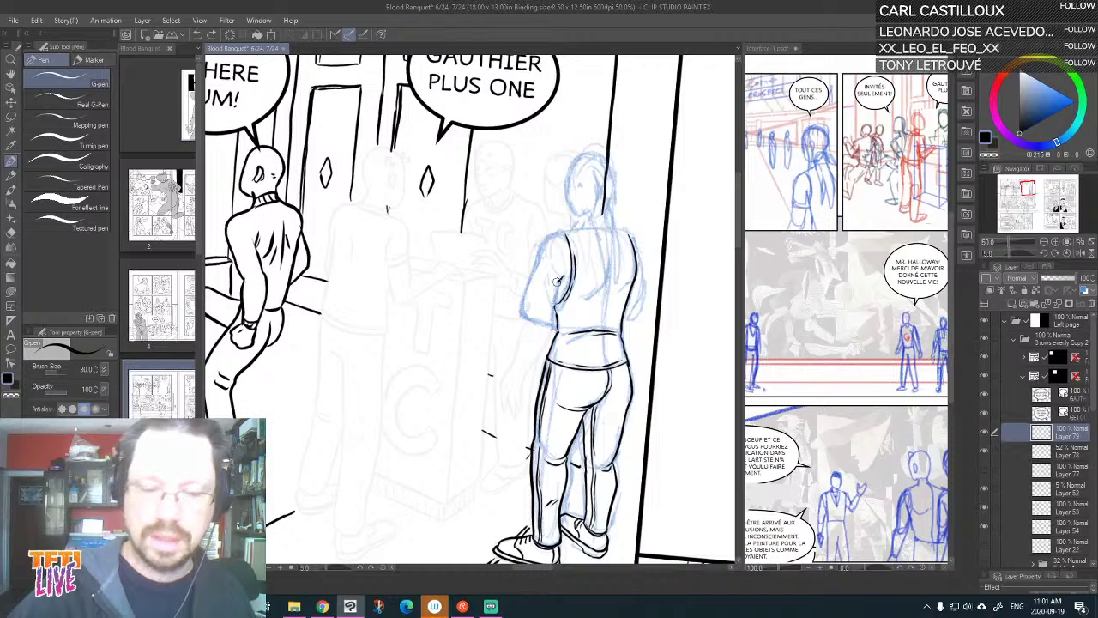
{"action": "key", "text": "asciicircum"}
{"action": "key", "text": "asciicircum"}
{"action": "key", "text": "asciicircum"}
{"action": "key", "text": "asciicircum"}
{"action": "key", "text": "asciicircum"}
{"action": "key", "text": "asciicircum"}
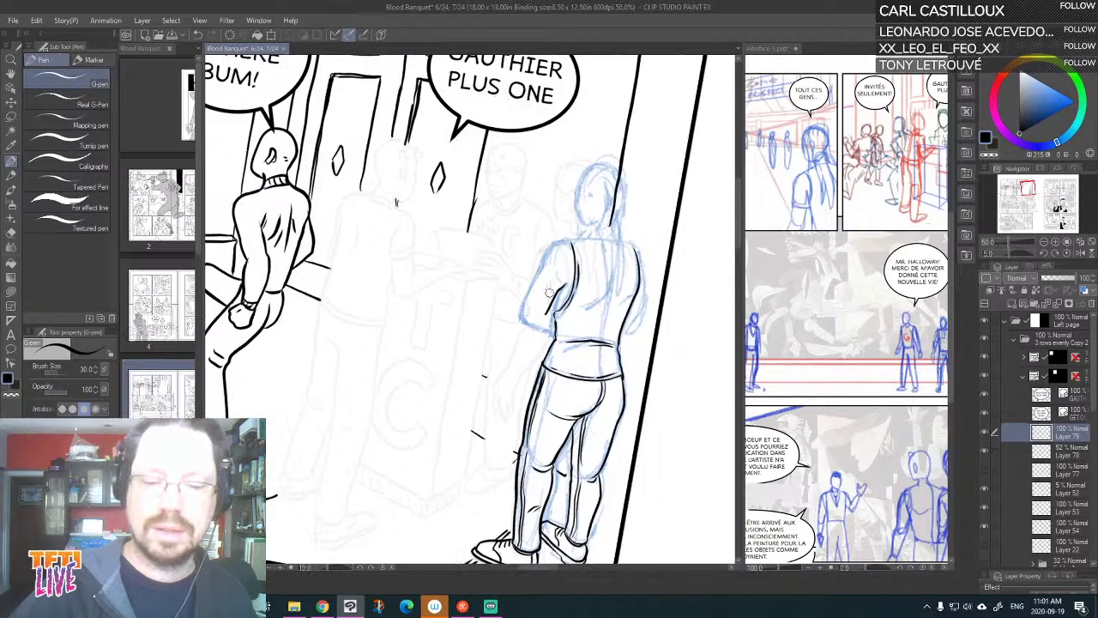
{"action": "left_click_drag", "start_coordinate": [518, 333], "coordinate": [532, 367]}
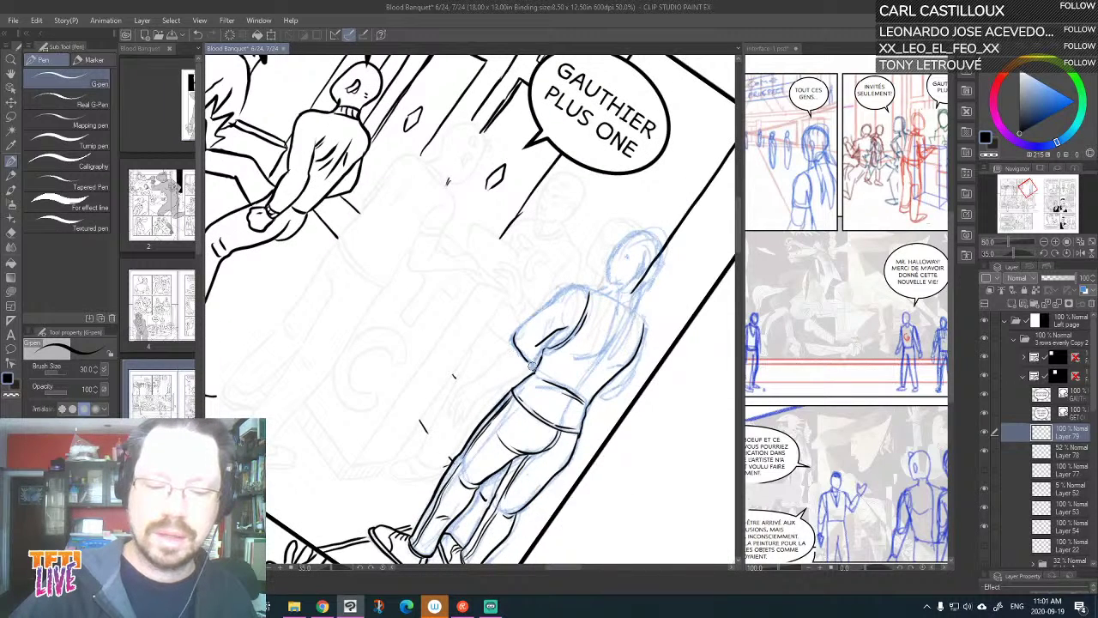
Ink the near arm's outer contour up over the shoulder, plus short fold lines on the sleeve and back
{"action": "key", "text": "minus"}
{"action": "key", "text": "minus"}
{"action": "key", "text": "minus"}
{"action": "key", "text": "minus"}
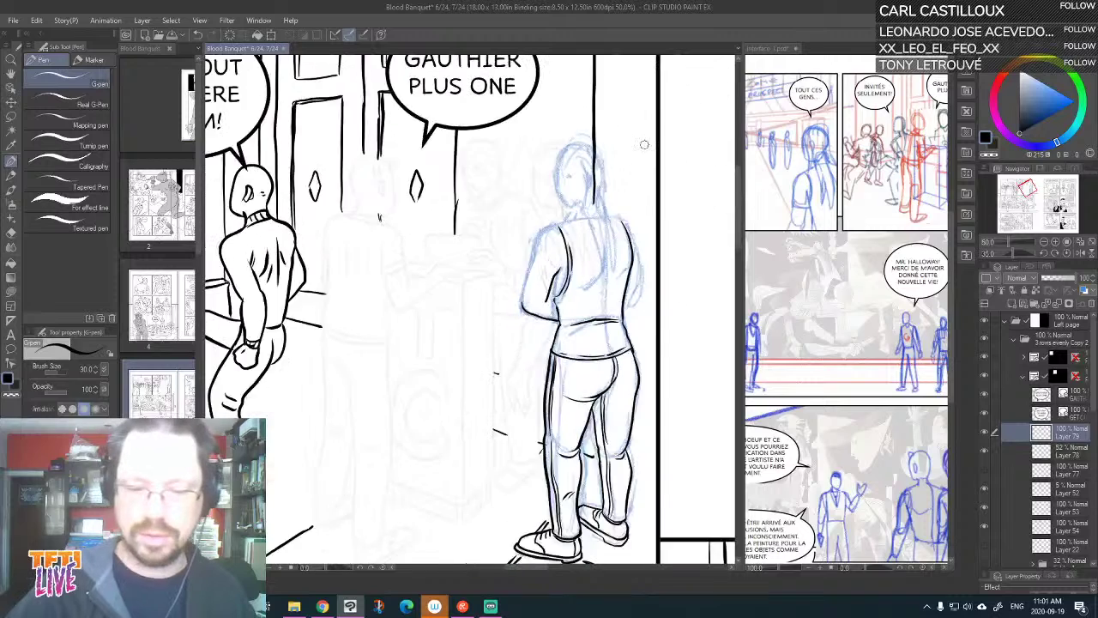
{"action": "mouse_move", "coordinate": [547, 378]}
{"action": "left_mouse_down"}
{"action": "mouse_move", "coordinate": [551, 296]}
{"action": "mouse_move", "coordinate": [575, 290]}
{"action": "left_mouse_up"}
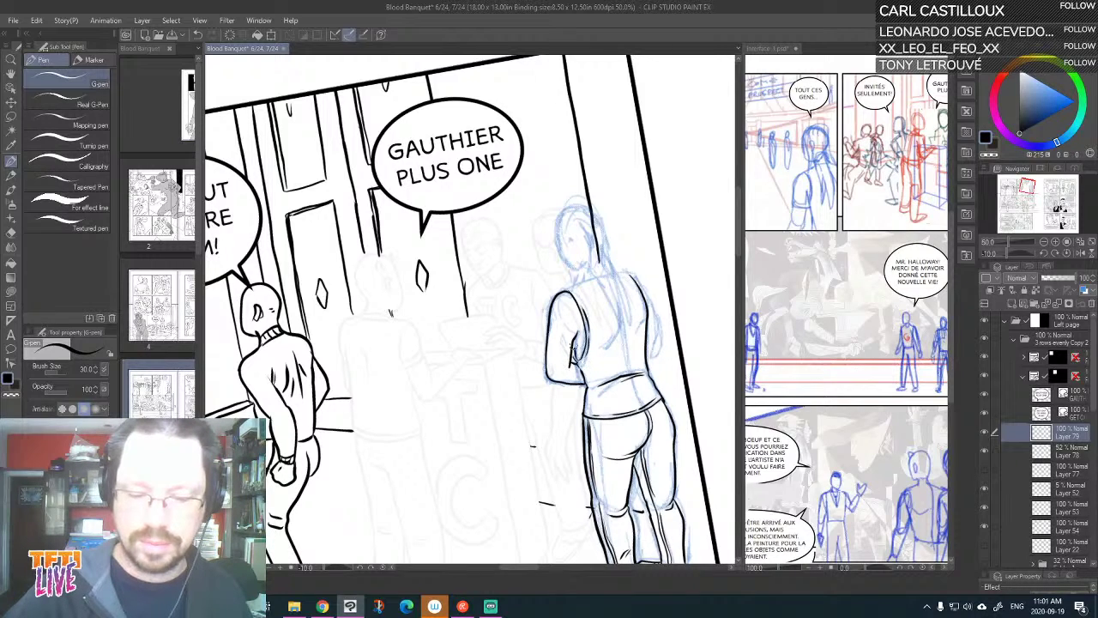
{"action": "mouse_move", "coordinate": [606, 349]}
{"action": "left_mouse_down"}
{"action": "mouse_move", "coordinate": [625, 321]}
{"action": "mouse_move", "coordinate": [532, 358]}
{"action": "mouse_move", "coordinate": [584, 271]}
{"action": "left_mouse_up"}
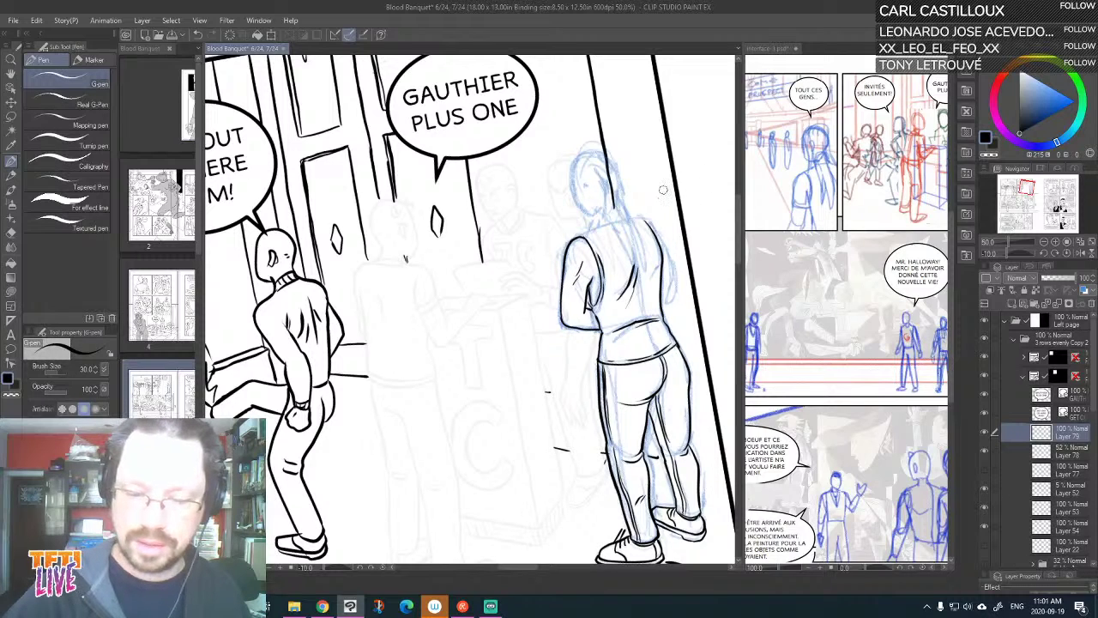
Ink the outline of the long-haired figure's ear, undoing a stray stroke
{"action": "left_click_drag", "start_coordinate": [646, 187], "coordinate": [617, 258]}
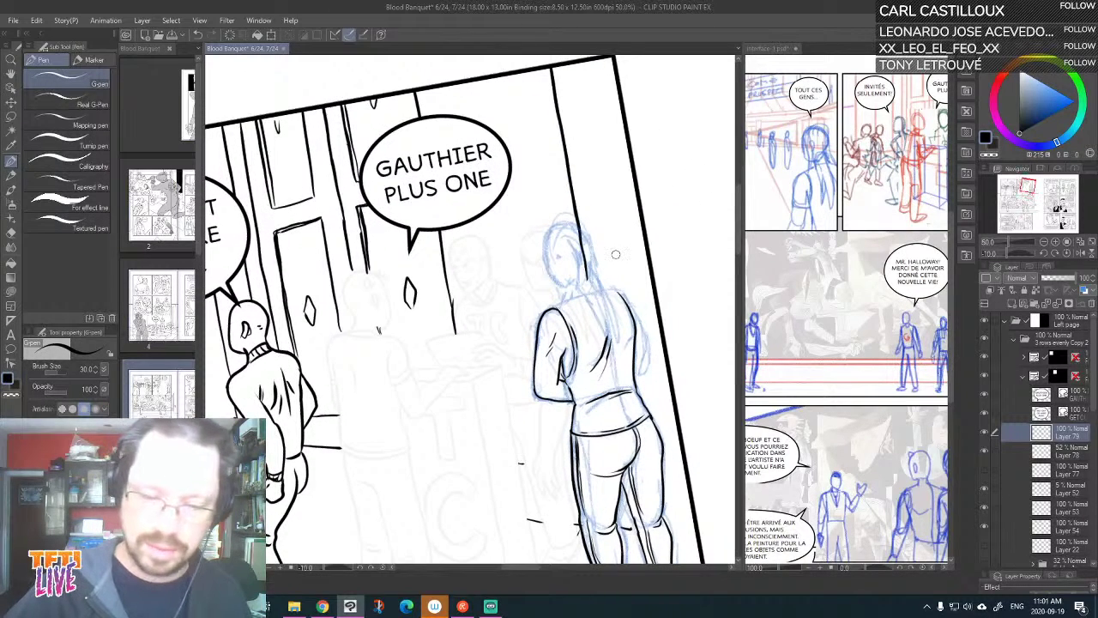
{"action": "scroll", "coordinate": [616, 259], "scroll_direction": "up", "scroll_amount": 3}
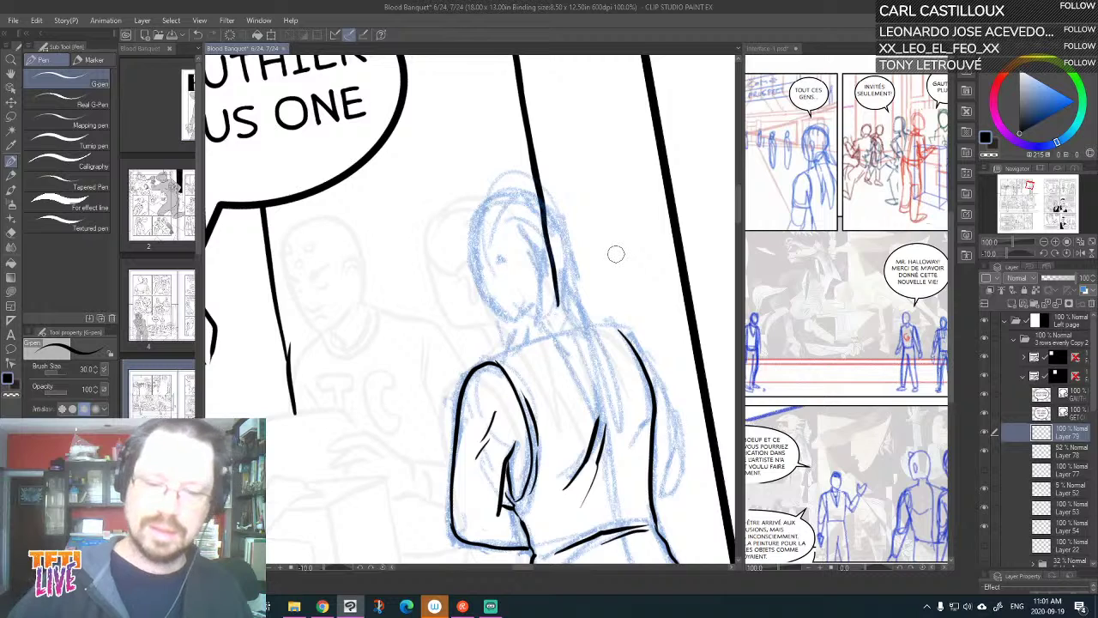
{"action": "left_click_drag", "start_coordinate": [629, 246], "coordinate": [638, 255]}
{"action": "mouse_move", "coordinate": [546, 262]}
{"action": "left_mouse_down"}
{"action": "mouse_move", "coordinate": [552, 250]}
{"action": "mouse_move", "coordinate": [554, 286]}
{"action": "mouse_move", "coordinate": [549, 268]}
{"action": "left_mouse_up"}
{"action": "key", "text": "ctrl+z"}
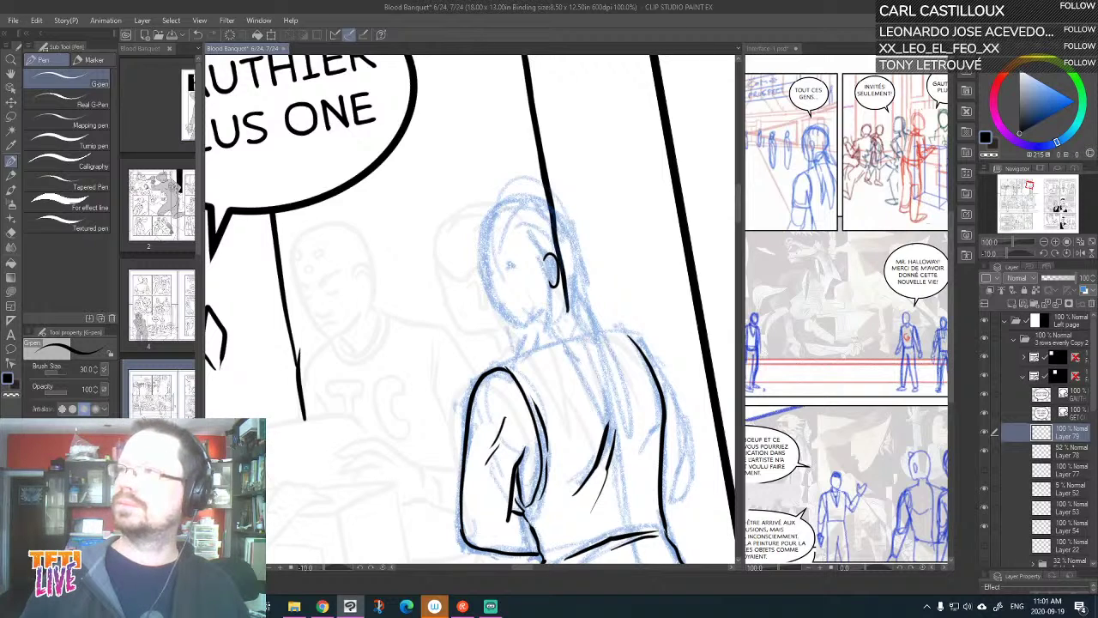
{"action": "key", "text": "alt+Tab"}
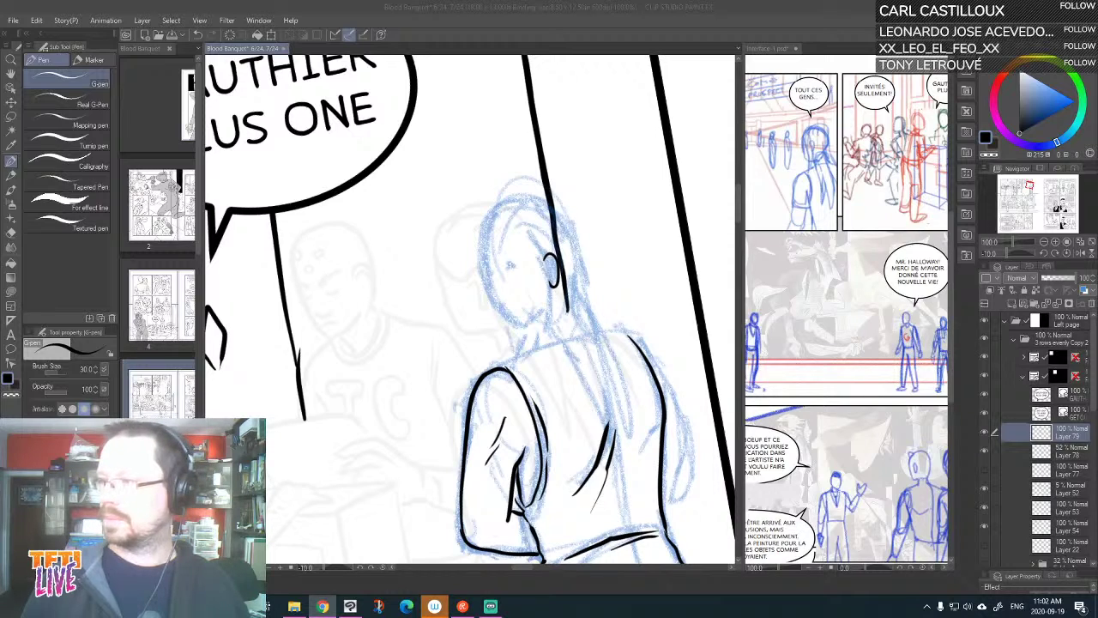
{"action": "key", "text": "alt+Tab"}
{"action": "key", "text": "alt+Tab"}
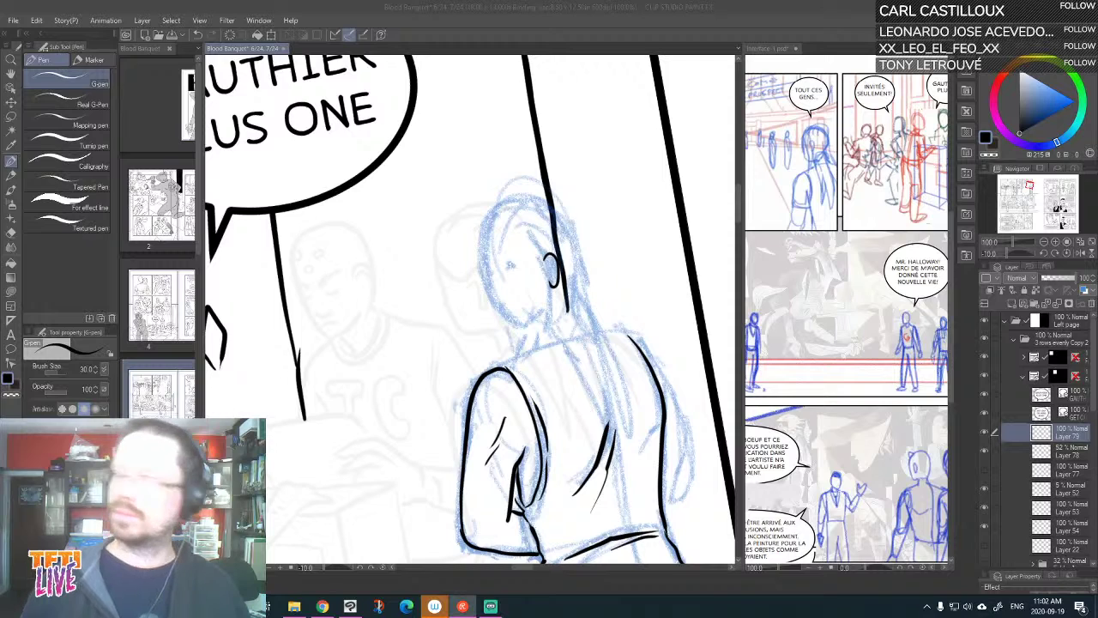
{"action": "key", "text": "alt+Tab"}
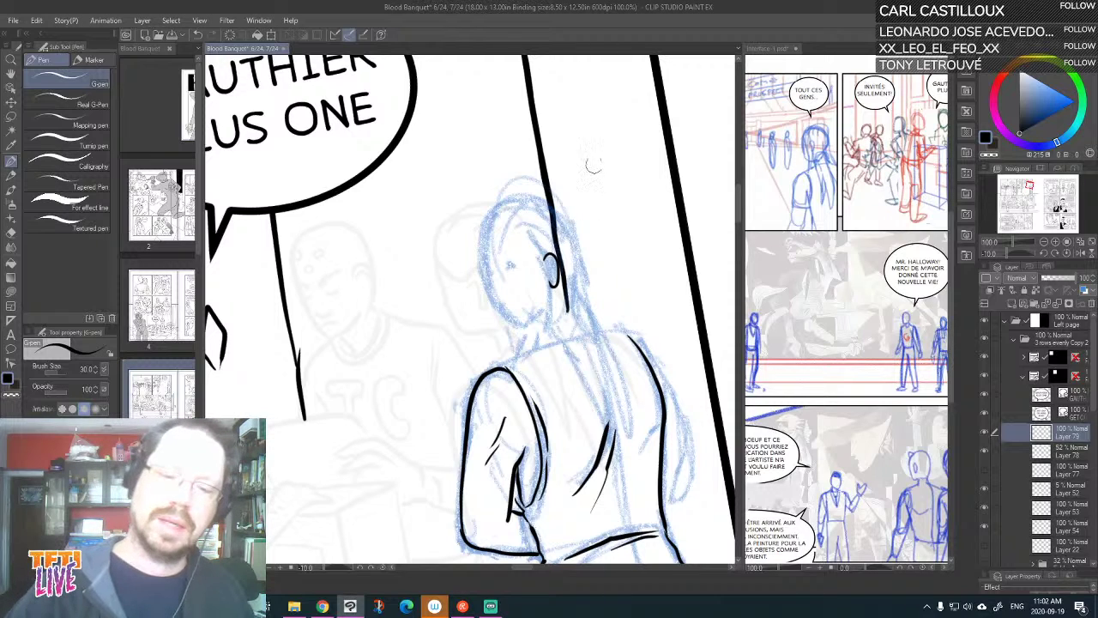
Ink the inner folds of the ear
{"action": "left_click_drag", "start_coordinate": [546, 253], "coordinate": [610, 246]}
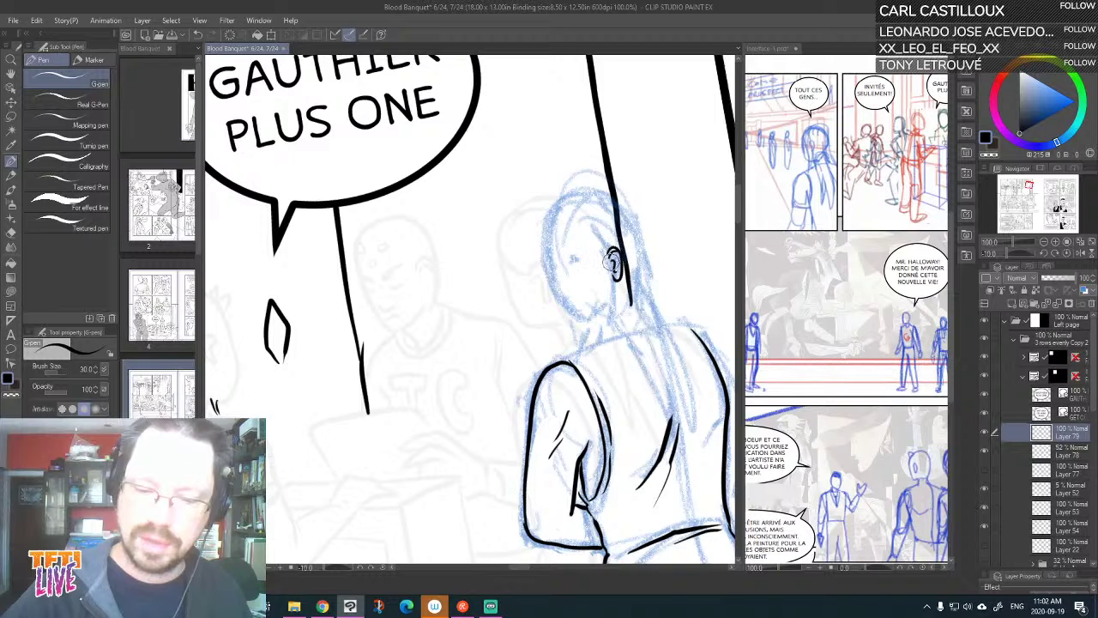
{"action": "mouse_move", "coordinate": [673, 296]}
{"action": "left_mouse_down"}
{"action": "mouse_move", "coordinate": [684, 327]}
{"action": "mouse_move", "coordinate": [694, 309]}
{"action": "mouse_move", "coordinate": [683, 260]}
{"action": "left_mouse_up"}
{"action": "key", "text": "^"}
{"action": "key", "text": "^"}
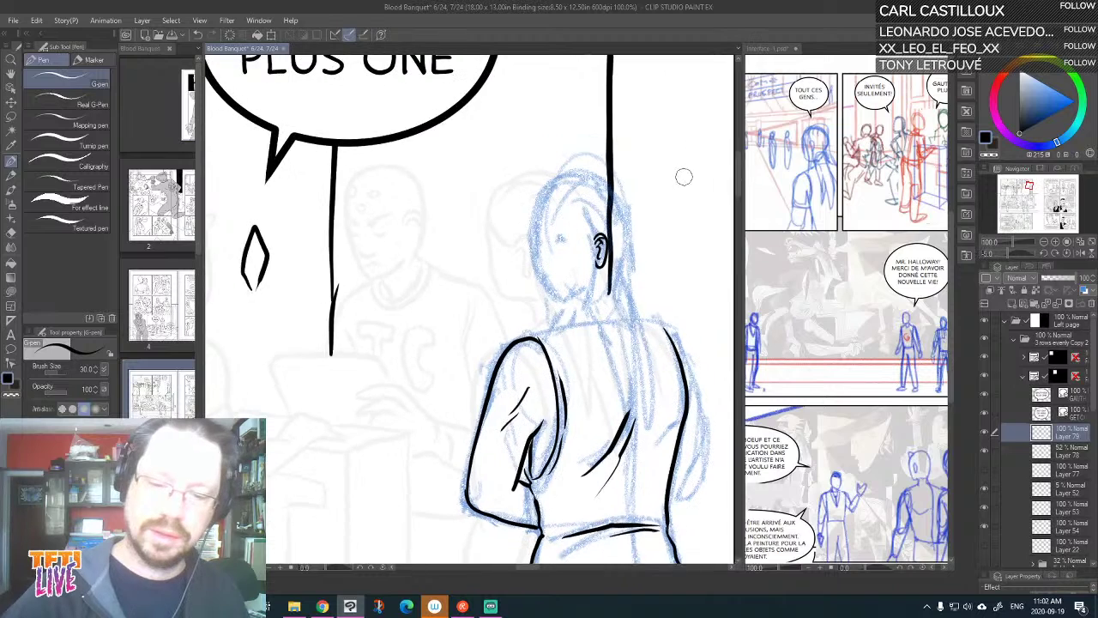
{"action": "left_click_drag", "start_coordinate": [684, 177], "coordinate": [601, 229]}
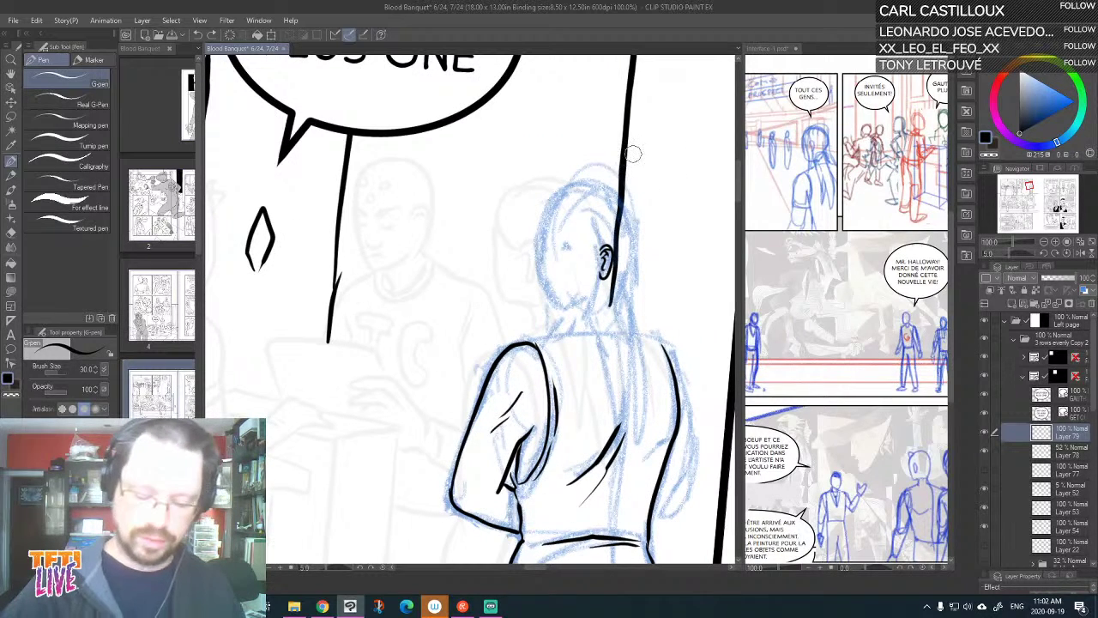
Ink the hairline curving from the forehead down to the ear, redrawing it and adding a second line near the ear
{"action": "key", "text": "minus"}
{"action": "key", "text": "minus"}
{"action": "key", "text": "minus"}
{"action": "key", "text": "minus"}
{"action": "key", "text": "minus"}
{"action": "key", "text": "minus"}
{"action": "key", "text": "minus"}
{"action": "key", "text": "minus"}
{"action": "key", "text": "minus"}
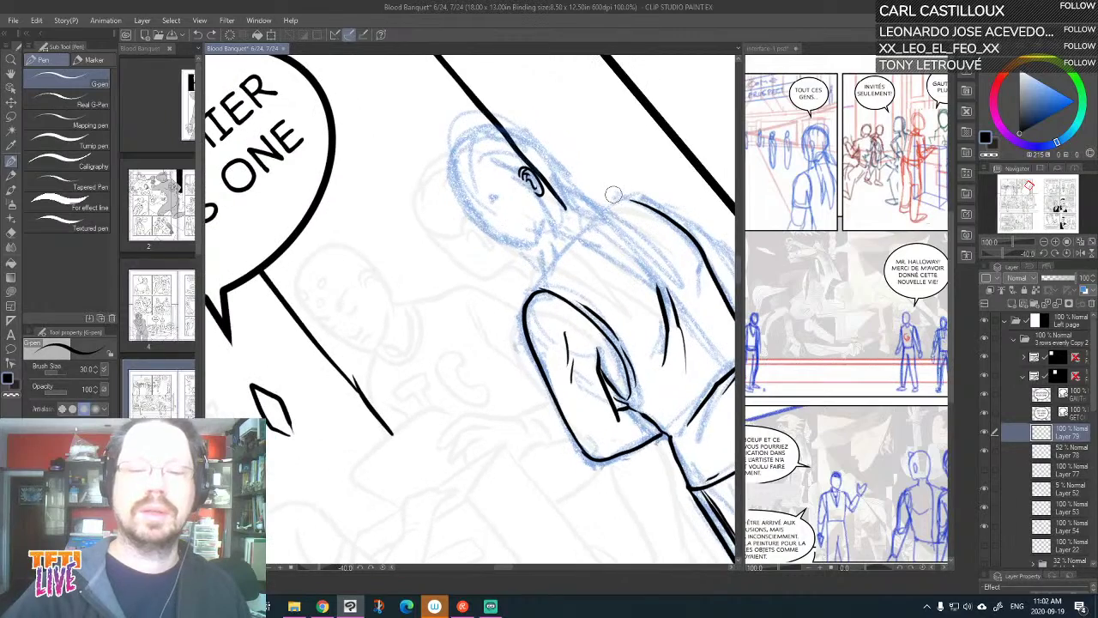
{"action": "key", "text": "minus"}
{"action": "key", "text": "minus"}
{"action": "key", "text": "minus"}
{"action": "key", "text": "minus"}
{"action": "key", "text": "minus"}
{"action": "key", "text": "minus"}
{"action": "key", "text": "minus"}
{"action": "key", "text": "minus"}
{"action": "key", "text": "minus"}
{"action": "key", "text": "minus"}
{"action": "key", "text": "minus"}
{"action": "key", "text": "minus"}
{"action": "key", "text": "minus"}
{"action": "key", "text": "minus"}
{"action": "key", "text": "minus"}
{"action": "key", "text": "minus"}
{"action": "key", "text": "minus"}
{"action": "key", "text": "minus"}
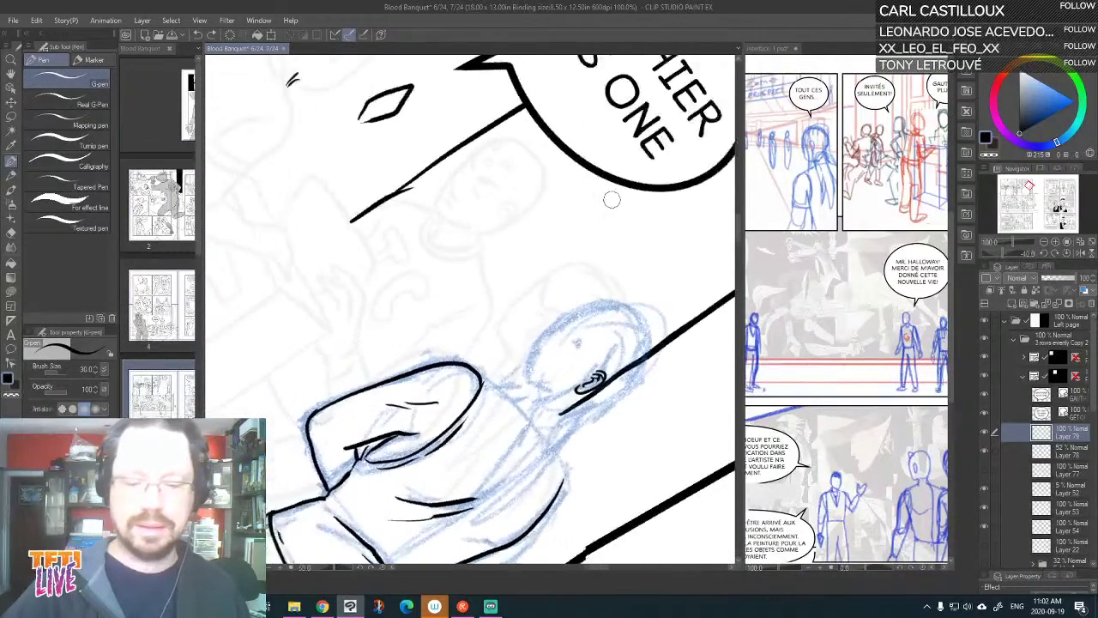
{"action": "key", "text": "minus"}
{"action": "key", "text": "minus"}
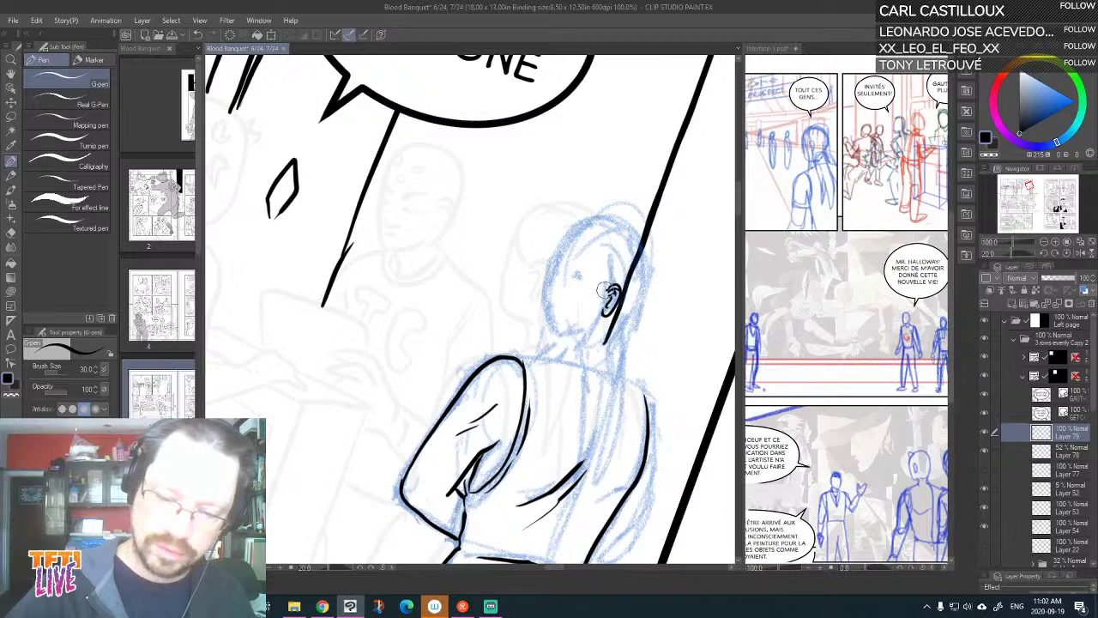
{"action": "key", "text": "ctrl+z"}
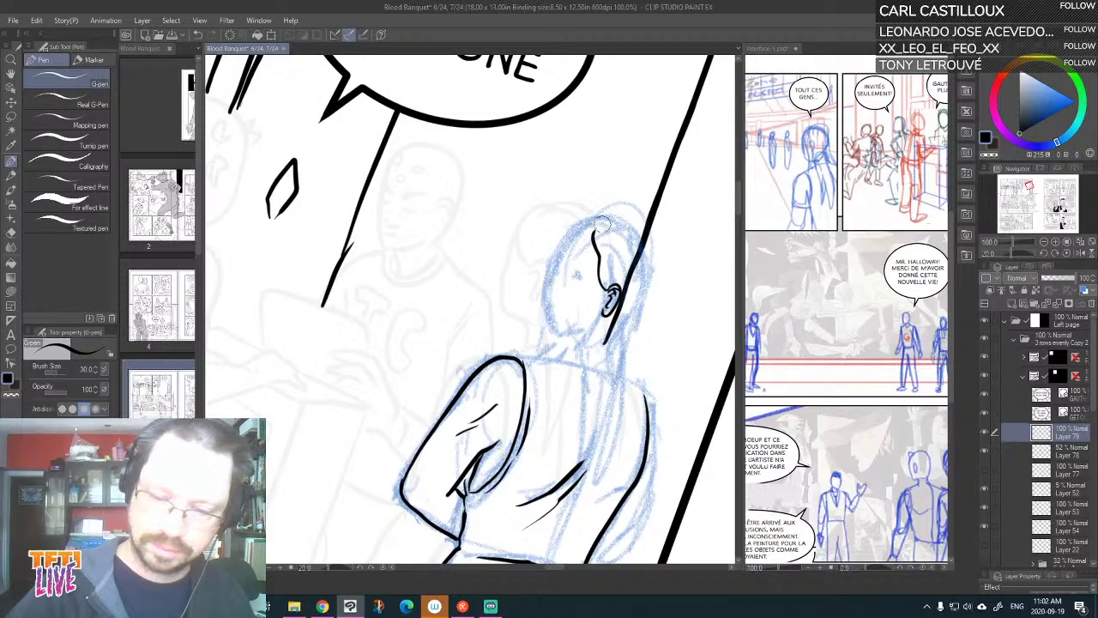
{"action": "left_click_drag", "start_coordinate": [584, 229], "coordinate": [606, 289]}
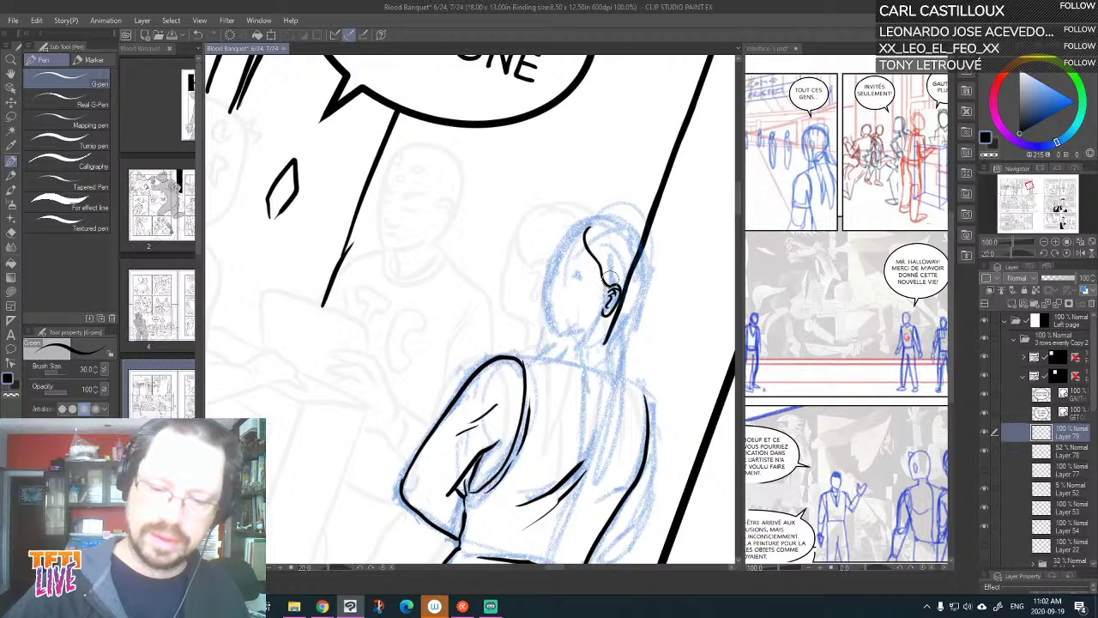
{"action": "key", "text": "ctrl+z"}
{"action": "mouse_move", "coordinate": [606, 287]}
{"action": "left_mouse_down"}
{"action": "mouse_move", "coordinate": [587, 228]}
{"action": "mouse_move", "coordinate": [613, 289]}
{"action": "mouse_move", "coordinate": [595, 260]}
{"action": "mouse_move", "coordinate": [615, 291]}
{"action": "left_mouse_up"}
{"action": "key", "text": "ctrl+z"}
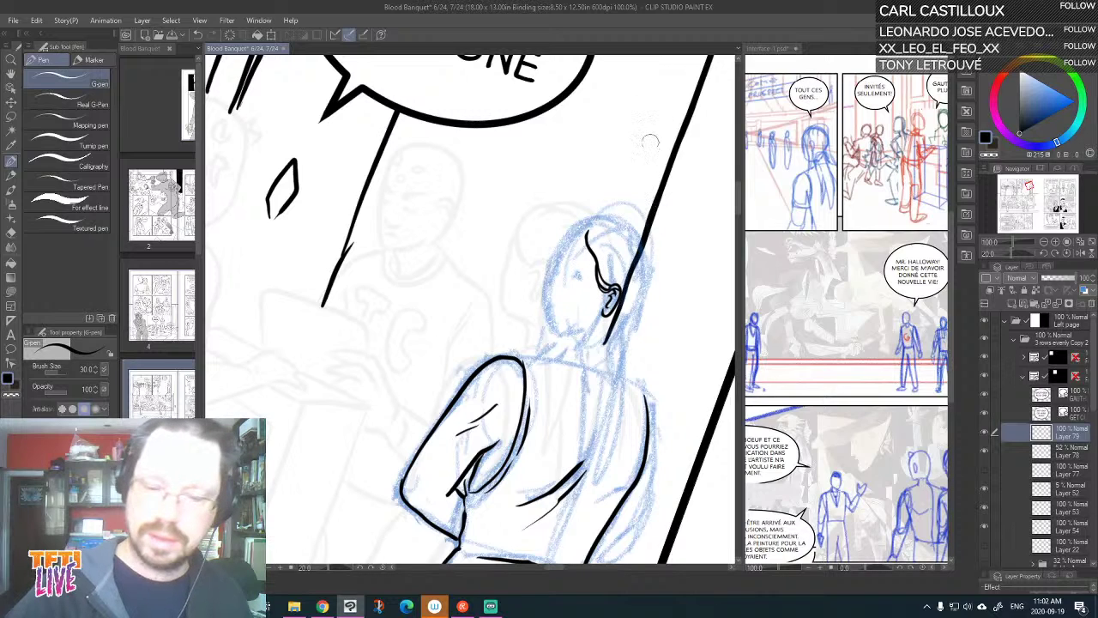
Ink the short hair strand curving back over the crown from the upper end of the hairline
{"action": "key", "text": "minus"}
{"action": "key", "text": "minus"}
{"action": "key", "text": "minus"}
{"action": "key", "text": "minus"}
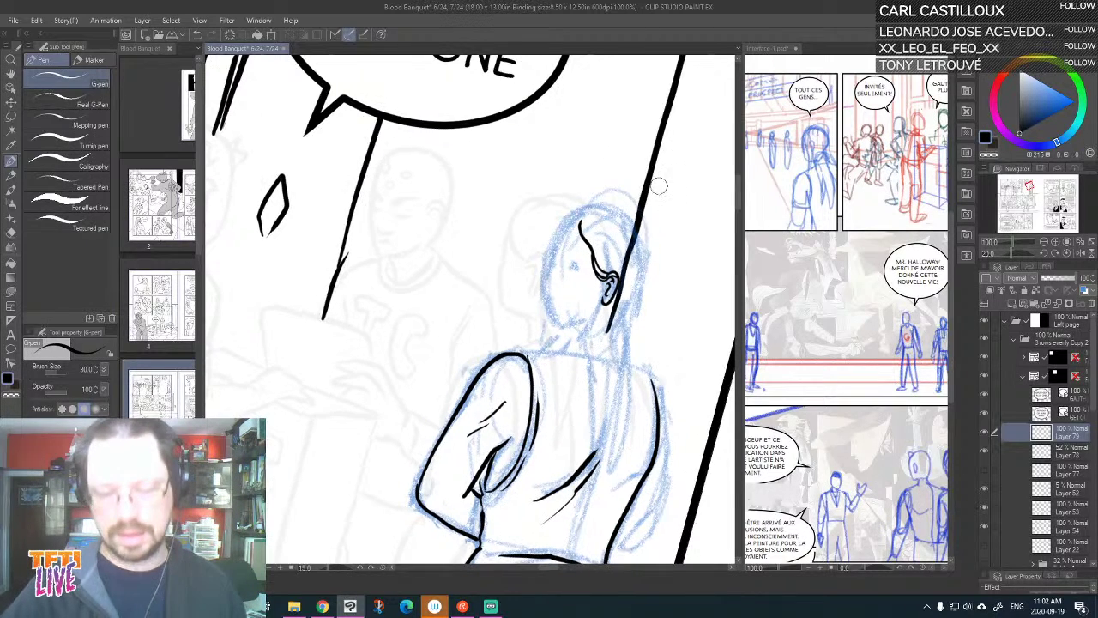
{"action": "left_click_drag", "start_coordinate": [569, 348], "coordinate": [588, 440]}
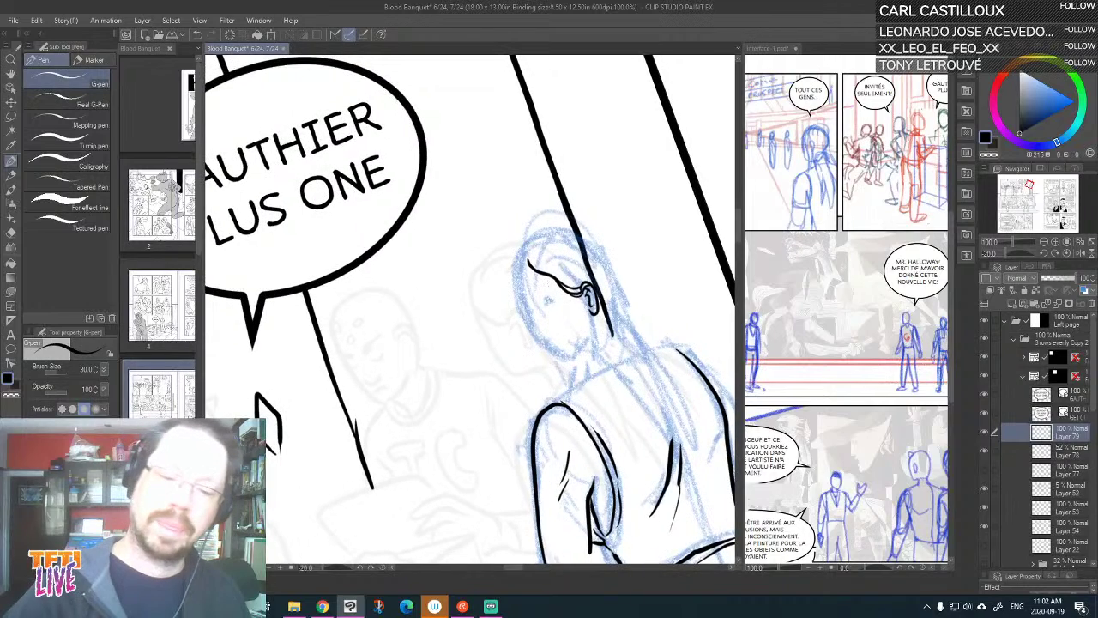
{"action": "left_click_drag", "start_coordinate": [532, 249], "coordinate": [568, 254]}
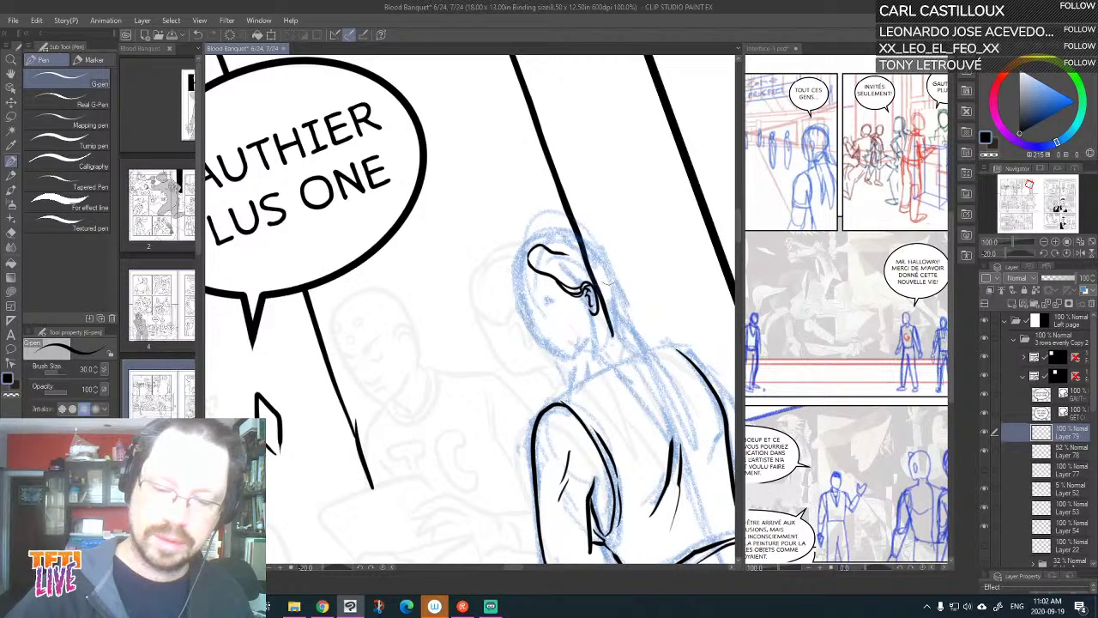
Lower the opacity of the background line art on Layer 54 to 43%
{"action": "left_click", "coordinate": [985, 532]}
{"action": "left_click", "coordinate": [988, 532]}
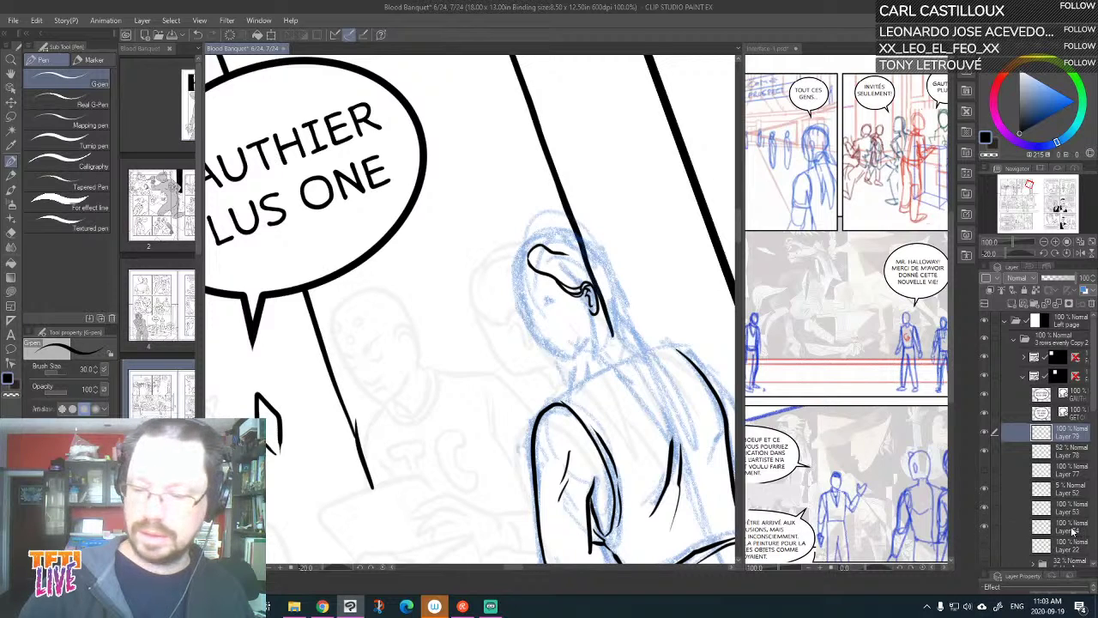
{"action": "left_click", "coordinate": [1073, 531]}
{"action": "left_click", "coordinate": [1056, 278]}
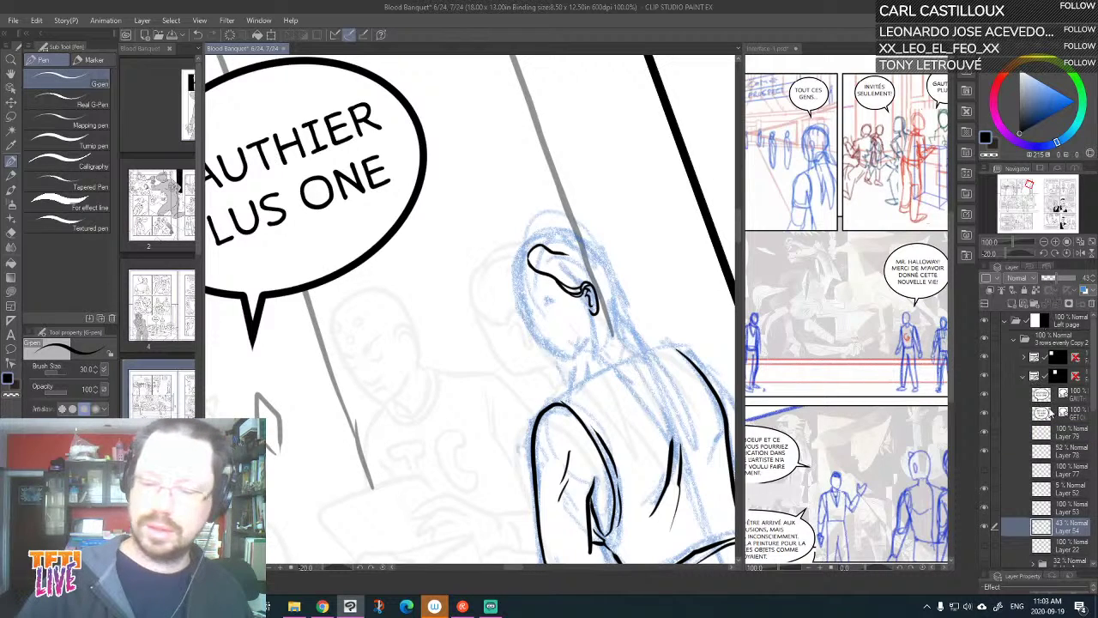
{"action": "left_click", "coordinate": [986, 438]}
{"action": "left_click", "coordinate": [988, 438]}
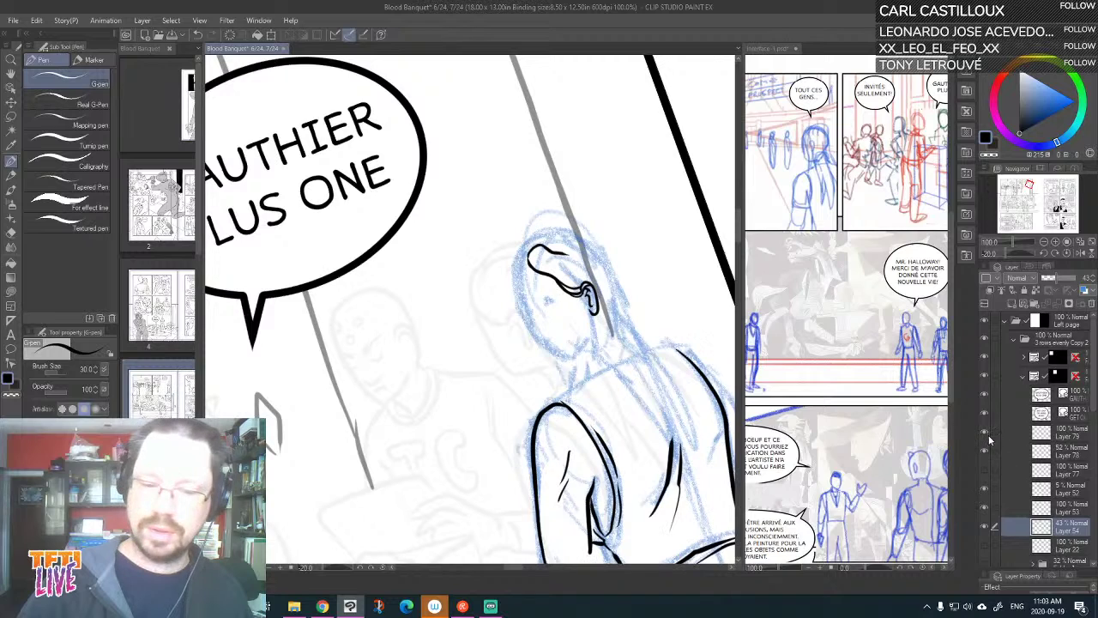
Return to Layer 79 and ink the short front hair contour above the forehead
{"action": "left_click", "coordinate": [1081, 436]}
{"action": "left_click_drag", "start_coordinate": [593, 287], "coordinate": [634, 246]}
{"action": "key", "text": "asciicircum"}
{"action": "key", "text": "asciicircum"}
{"action": "key", "text": "asciicircum"}
{"action": "key", "text": "asciicircum"}
{"action": "key", "text": "asciicircum"}
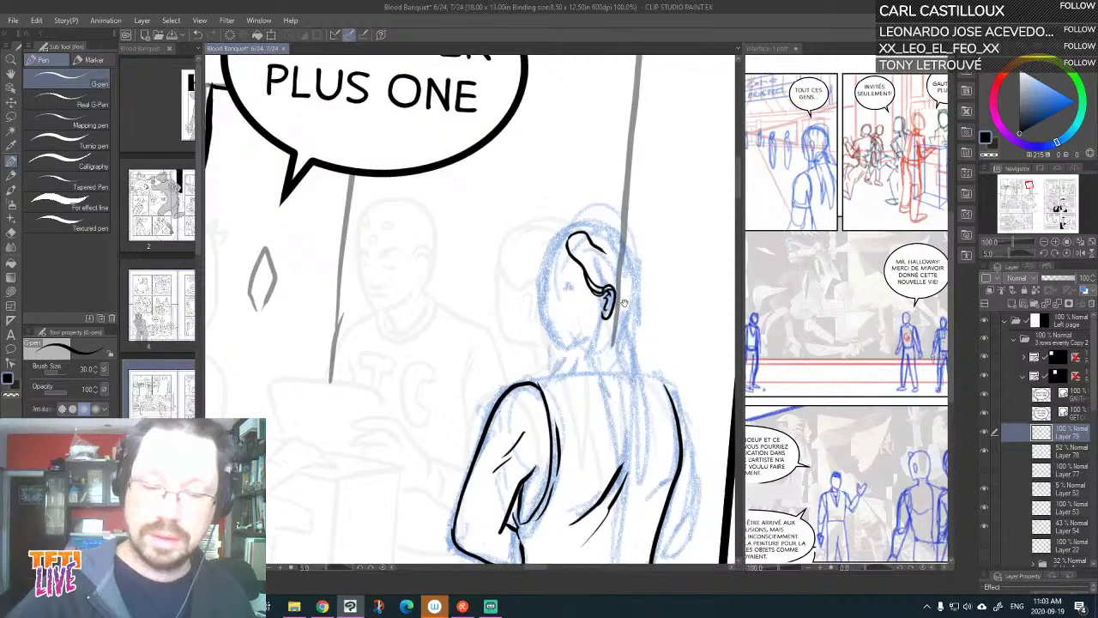
{"action": "left_click_drag", "start_coordinate": [625, 303], "coordinate": [679, 352]}
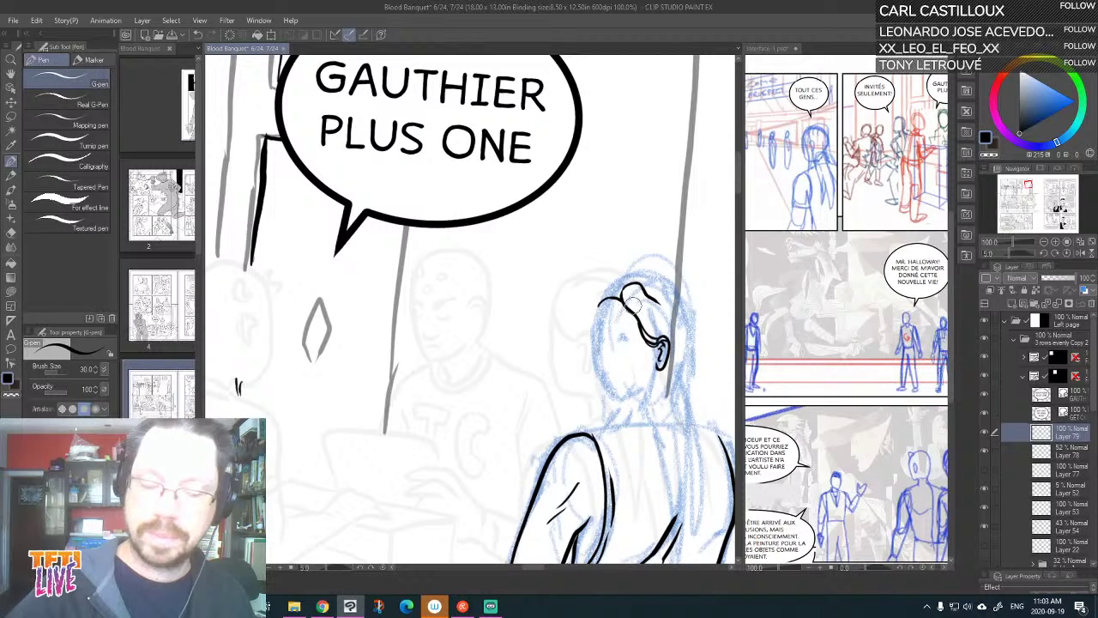
Ink the front hair contour curving from the crown down beside the forehead, redrawing it until it follows the rough
{"action": "left_click_drag", "start_coordinate": [620, 294], "coordinate": [601, 305]}
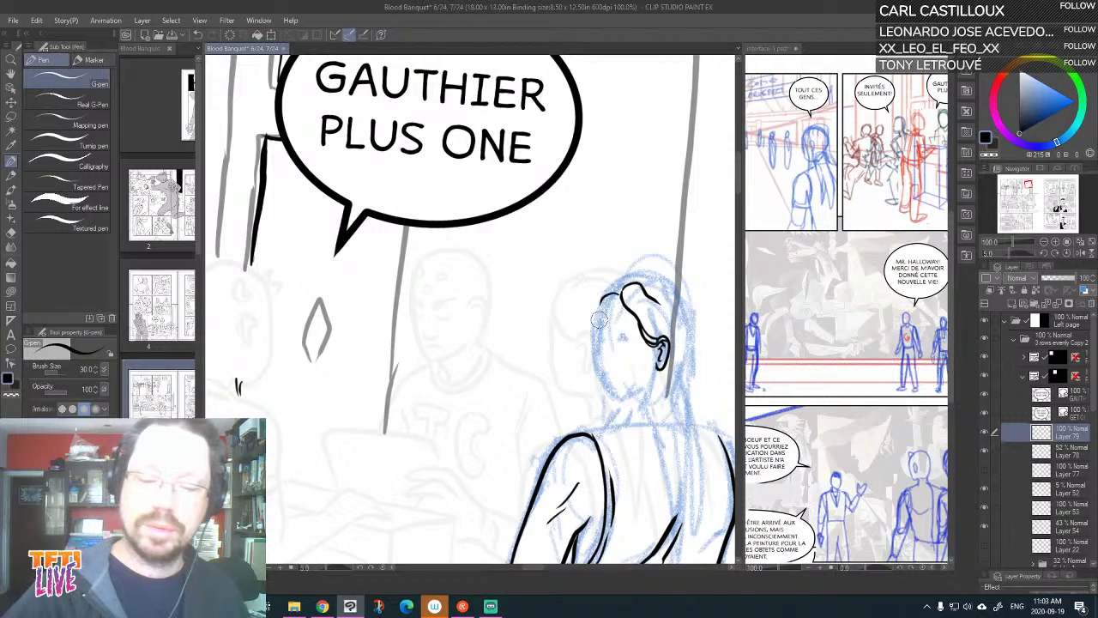
{"action": "key", "text": "ctrl+z"}
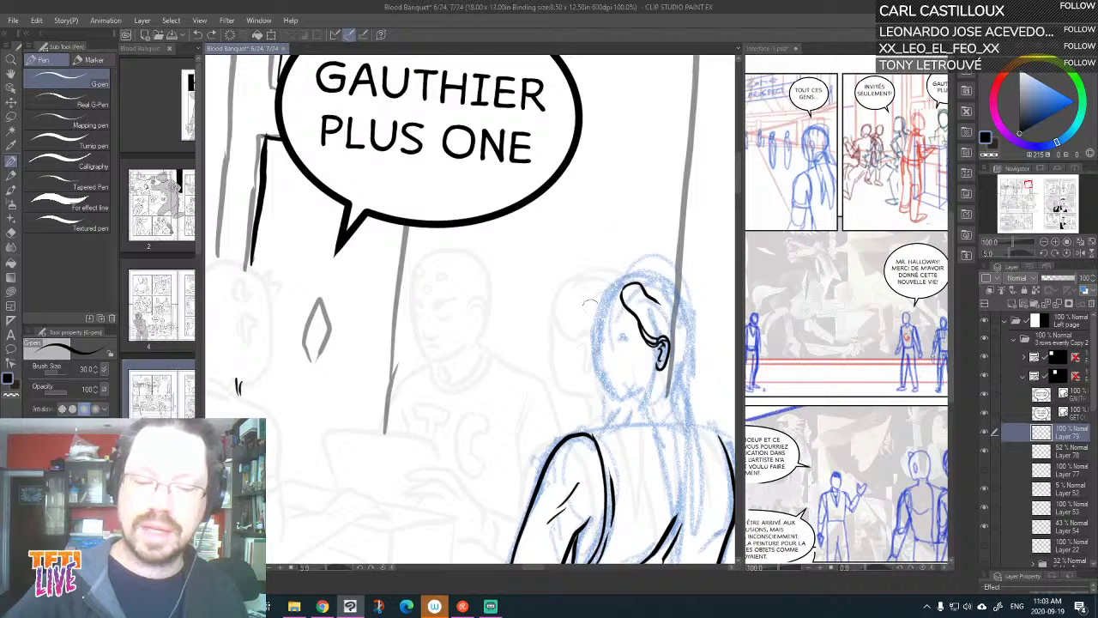
{"action": "left_click_drag", "start_coordinate": [599, 348], "coordinate": [598, 301]}
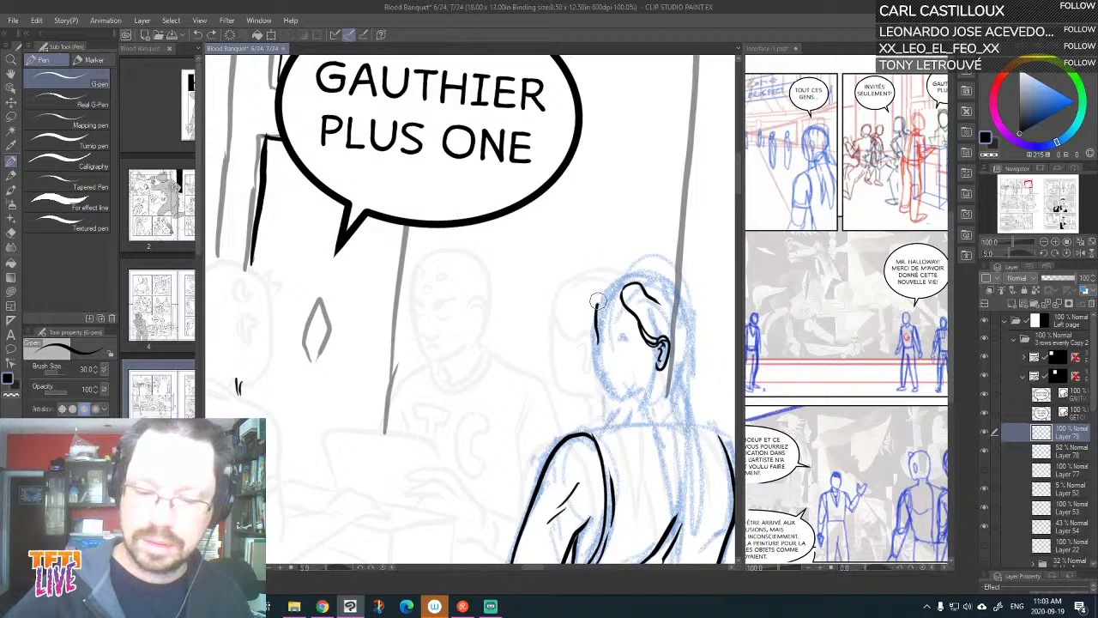
{"action": "key", "text": "ctrl+z"}
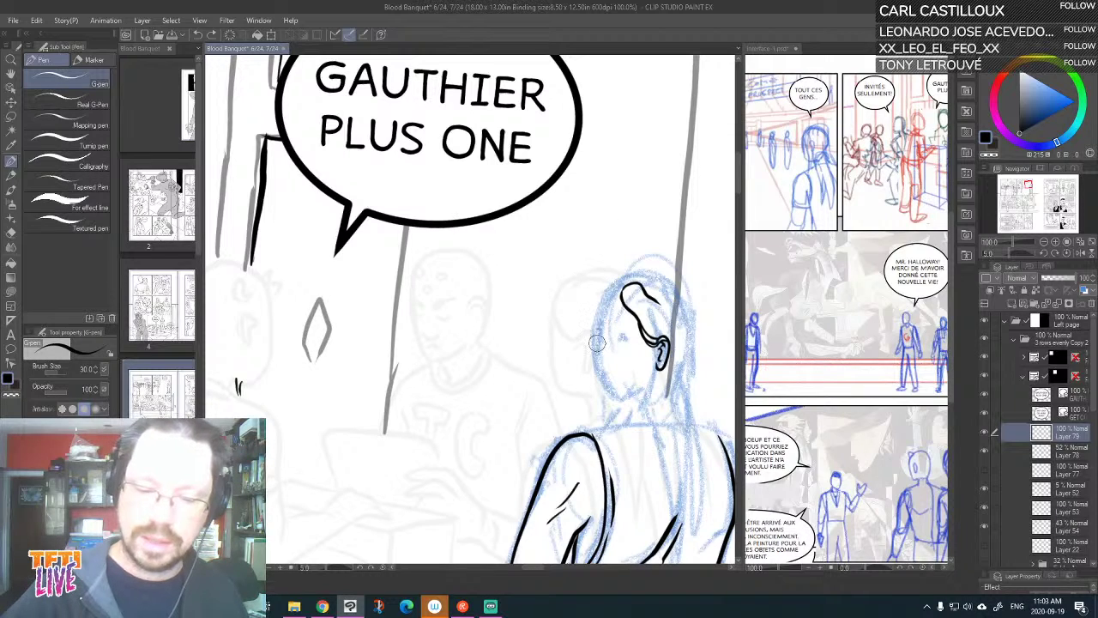
{"action": "left_click_drag", "start_coordinate": [599, 343], "coordinate": [599, 307]}
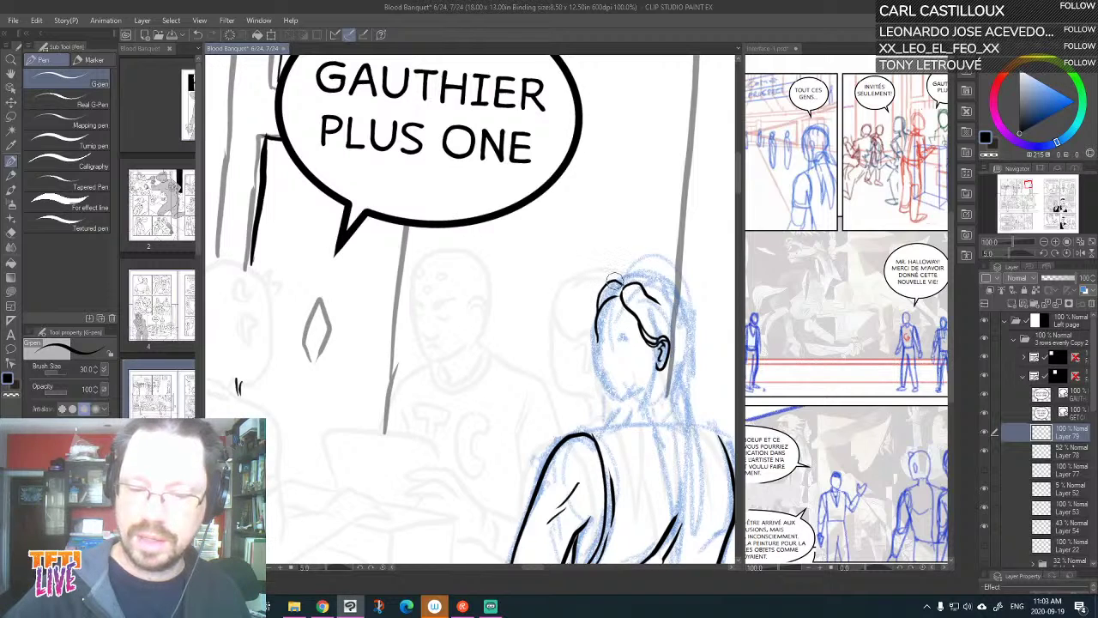
Ink the top of the head and the outer edge of the long hair down to the shoulders, redoing the crown stroke
{"action": "mouse_move", "coordinate": [629, 273]}
{"action": "left_mouse_down"}
{"action": "mouse_move", "coordinate": [670, 280]}
{"action": "mouse_move", "coordinate": [687, 303]}
{"action": "left_mouse_up"}
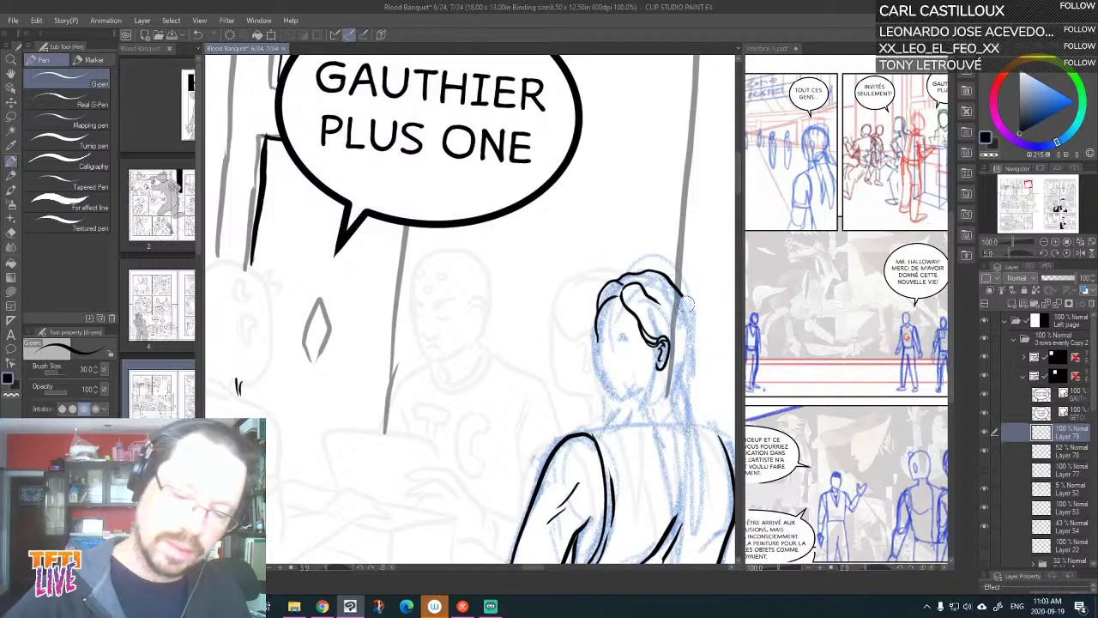
{"action": "key", "text": "ctrl+z"}
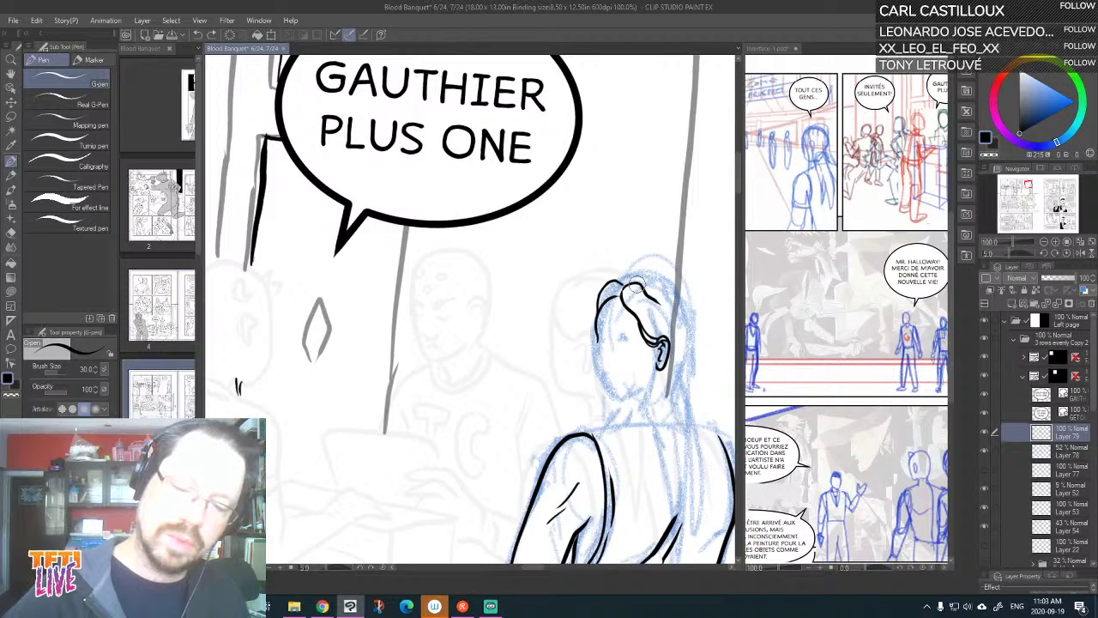
{"action": "mouse_move", "coordinate": [644, 284]}
{"action": "left_mouse_down"}
{"action": "mouse_move", "coordinate": [657, 298]}
{"action": "mouse_move", "coordinate": [649, 280]}
{"action": "mouse_move", "coordinate": [669, 286]}
{"action": "mouse_move", "coordinate": [639, 267]}
{"action": "mouse_move", "coordinate": [668, 274]}
{"action": "mouse_move", "coordinate": [686, 298]}
{"action": "mouse_move", "coordinate": [703, 427]}
{"action": "left_mouse_up"}
{"action": "key", "text": "ctrl+z"}
{"action": "key", "text": "^"}
{"action": "key", "text": "^"}
{"action": "key", "text": "^"}
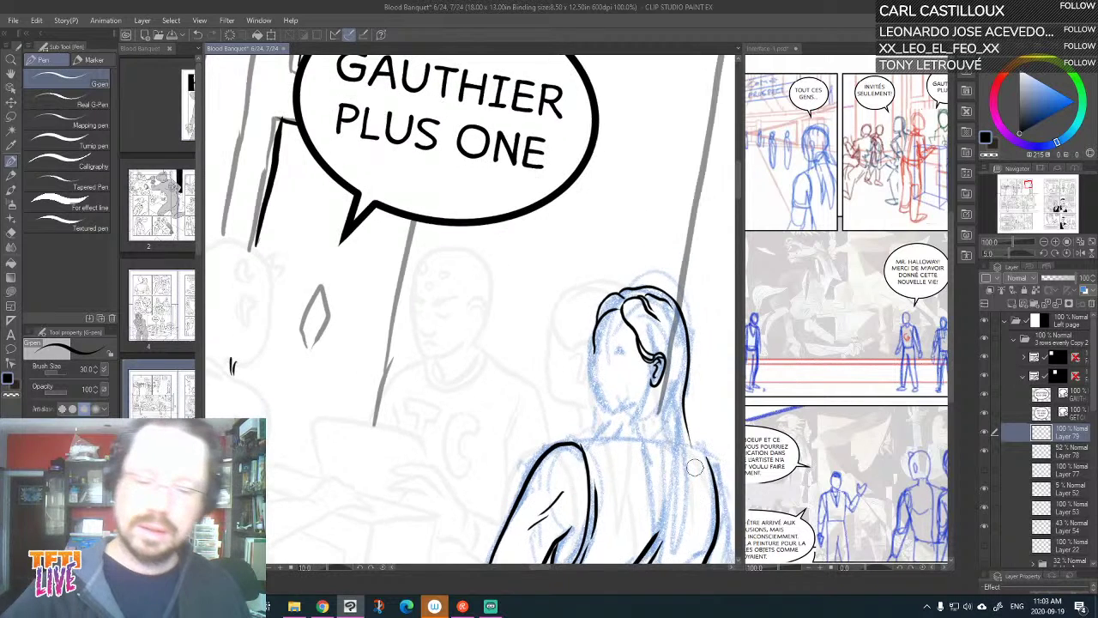
Extend the outer edge of the long hair down over the figure's upper back
{"action": "key", "text": "asciicircum"}
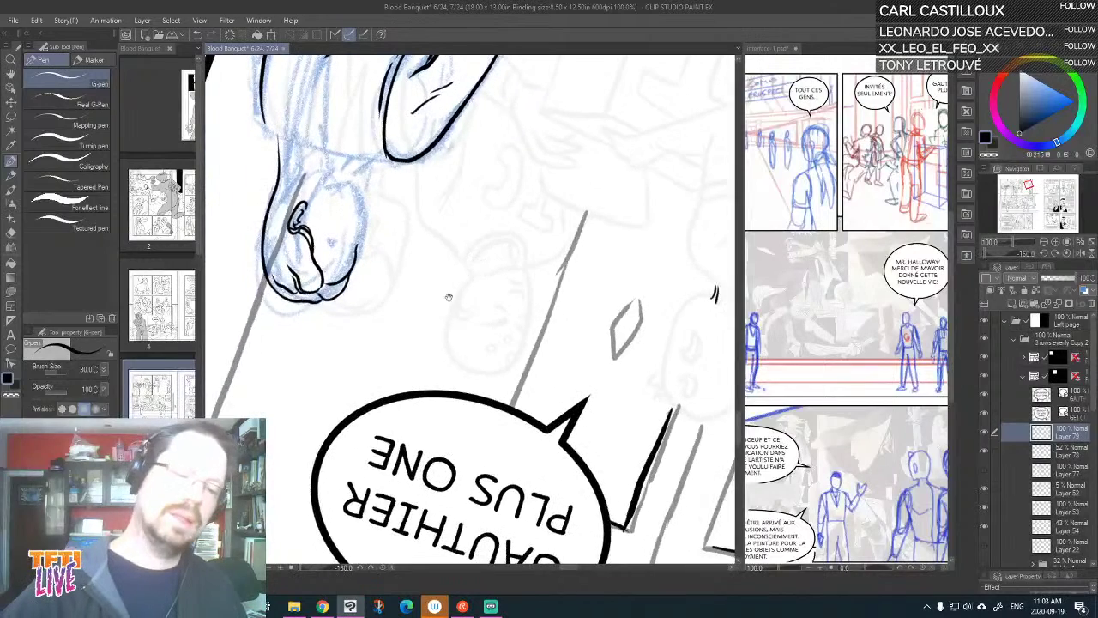
{"action": "mouse_move", "coordinate": [448, 294]}
{"action": "left_mouse_down"}
{"action": "mouse_move", "coordinate": [601, 427]}
{"action": "mouse_move", "coordinate": [652, 503]}
{"action": "left_mouse_up"}
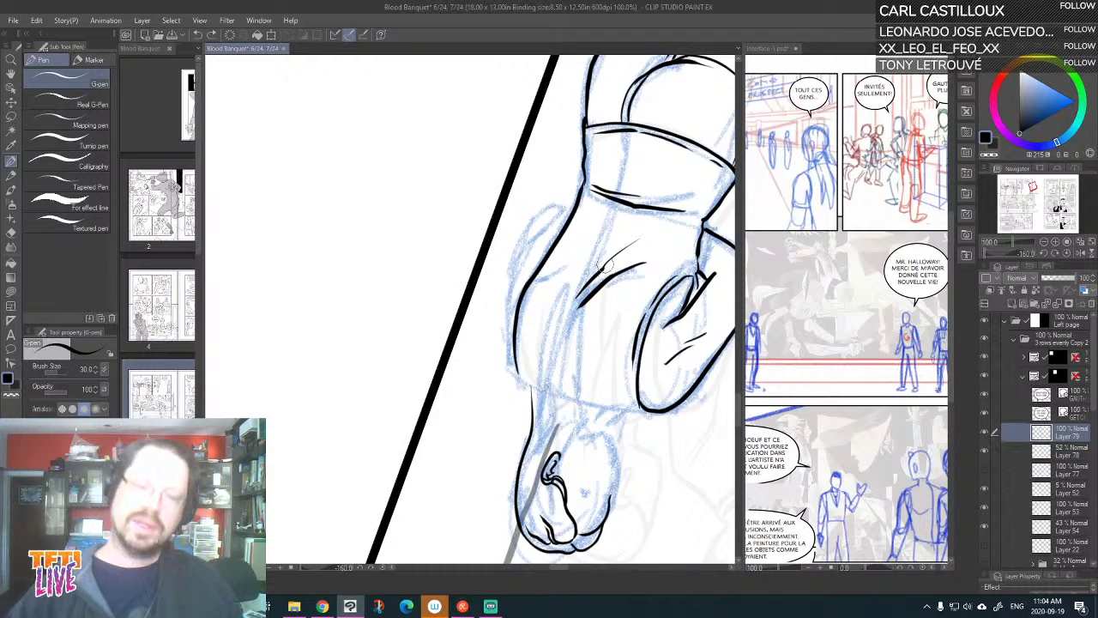
{"action": "mouse_move", "coordinate": [537, 347]}
{"action": "left_mouse_down"}
{"action": "mouse_move", "coordinate": [554, 411]}
{"action": "mouse_move", "coordinate": [559, 344]}
{"action": "mouse_move", "coordinate": [578, 292]}
{"action": "mouse_move", "coordinate": [575, 321]}
{"action": "left_mouse_up"}
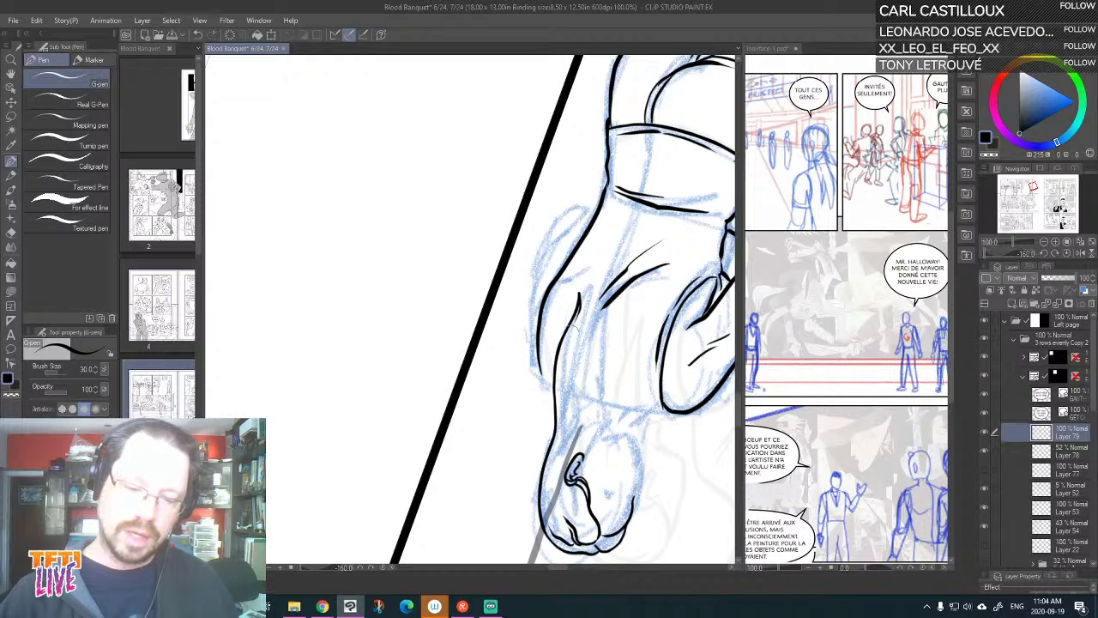
Ink the neck line curving from the ear down to the shoulder, redrawing the stroke
{"action": "key", "text": "asciicircum"}
{"action": "key", "text": "asciicircum"}
{"action": "key", "text": "asciicircum"}
{"action": "key", "text": "asciicircum"}
{"action": "key", "text": "asciicircum"}
{"action": "key", "text": "asciicircum"}
{"action": "key", "text": "asciicircum"}
{"action": "key", "text": "asciicircum"}
{"action": "key", "text": "asciicircum"}
{"action": "key", "text": "asciicircum"}
{"action": "key", "text": "asciicircum"}
{"action": "key", "text": "asciicircum"}
{"action": "key", "text": "asciicircum"}
{"action": "key", "text": "asciicircum"}
{"action": "key", "text": "asciicircum"}
{"action": "key", "text": "asciicircum"}
{"action": "key", "text": "asciicircum"}
{"action": "key", "text": "asciicircum"}
{"action": "key", "text": "asciicircum"}
{"action": "key", "text": "asciicircum"}
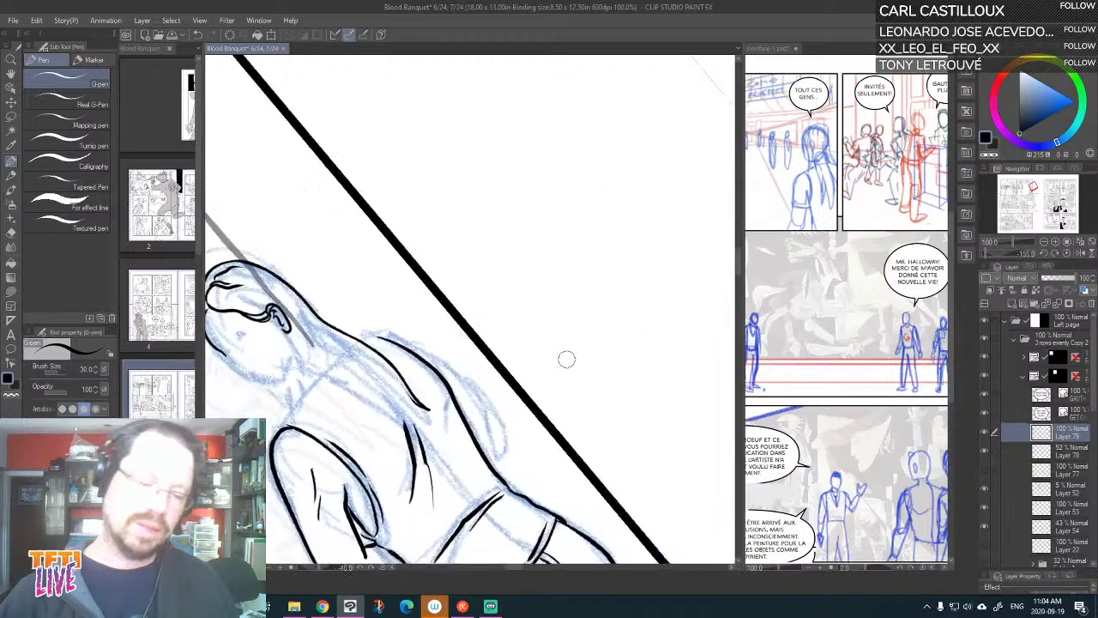
{"action": "left_click_drag", "start_coordinate": [477, 426], "coordinate": [684, 456]}
{"action": "left_click_drag", "start_coordinate": [499, 412], "coordinate": [570, 430]}
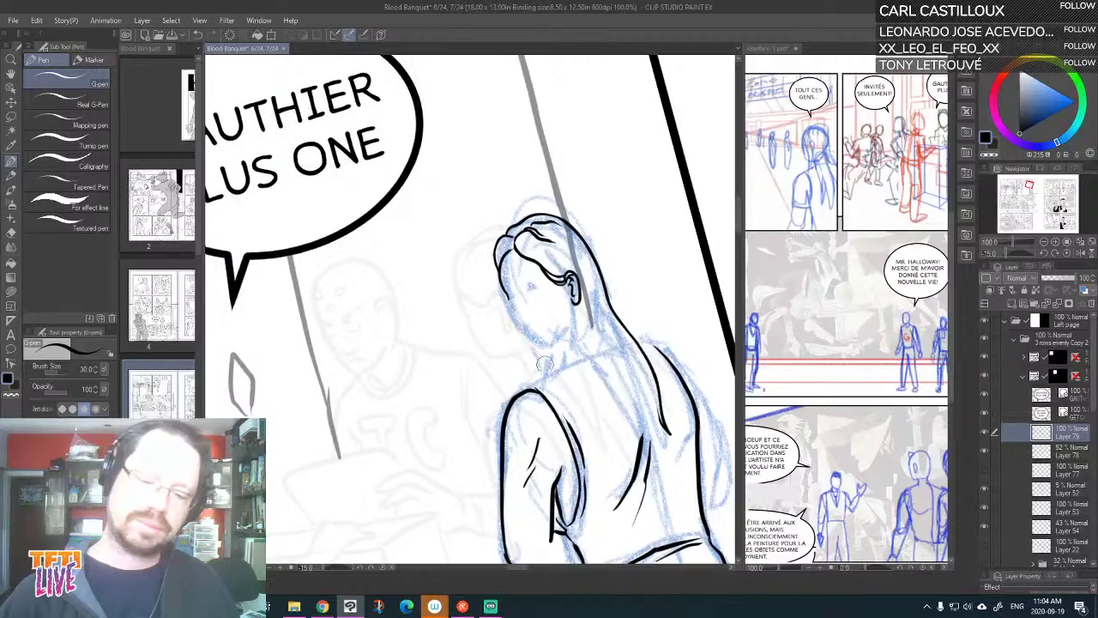
{"action": "mouse_move", "coordinate": [547, 377]}
{"action": "left_mouse_down"}
{"action": "mouse_move", "coordinate": [572, 301]}
{"action": "mouse_move", "coordinate": [554, 372]}
{"action": "mouse_move", "coordinate": [574, 294]}
{"action": "left_mouse_up"}
{"action": "key", "text": "ctrl+z"}
{"action": "key", "text": "ctrl+z"}
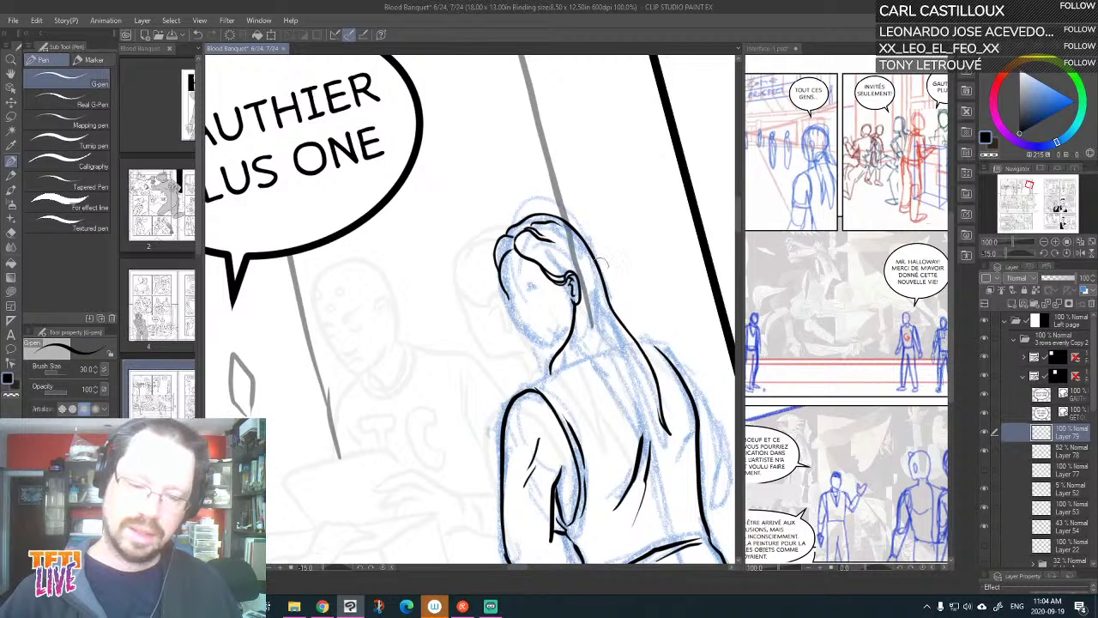
Ink the shoulder line from the top of the sleeve across to the base of the neck
{"action": "key", "text": "minus"}
{"action": "key", "text": "minus"}
{"action": "key", "text": "minus"}
{"action": "key", "text": "minus"}
{"action": "key", "text": "minus"}
{"action": "key", "text": "minus"}
{"action": "key", "text": "minus"}
{"action": "key", "text": "minus"}
{"action": "key", "text": "minus"}
{"action": "key", "text": "minus"}
{"action": "key", "text": "minus"}
{"action": "key", "text": "minus"}
{"action": "key", "text": "minus"}
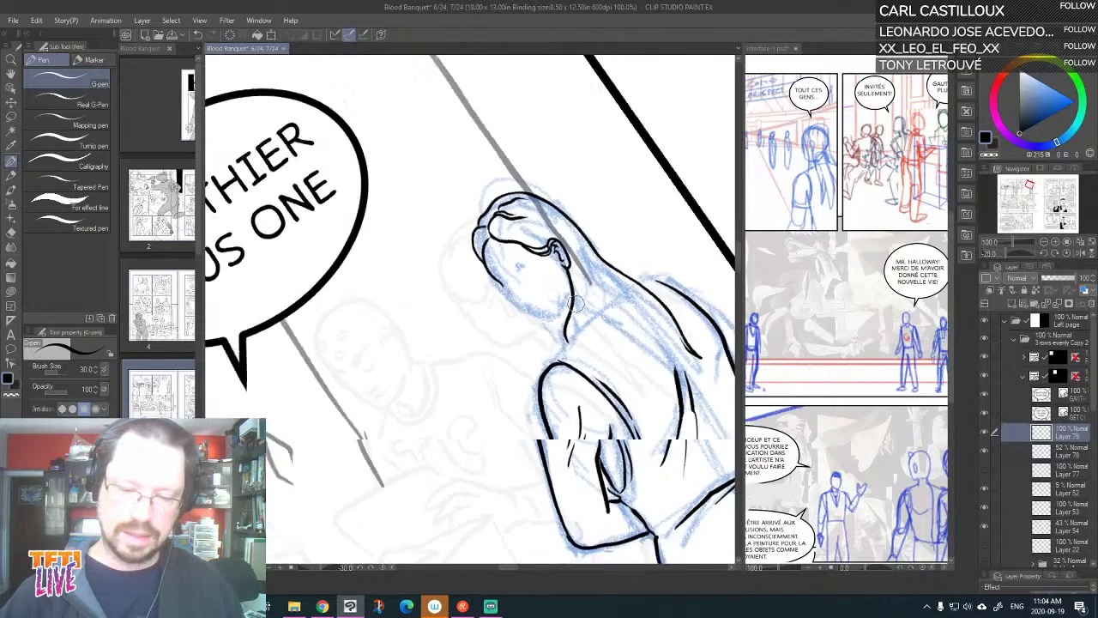
{"action": "left_click_drag", "start_coordinate": [569, 320], "coordinate": [588, 387]}
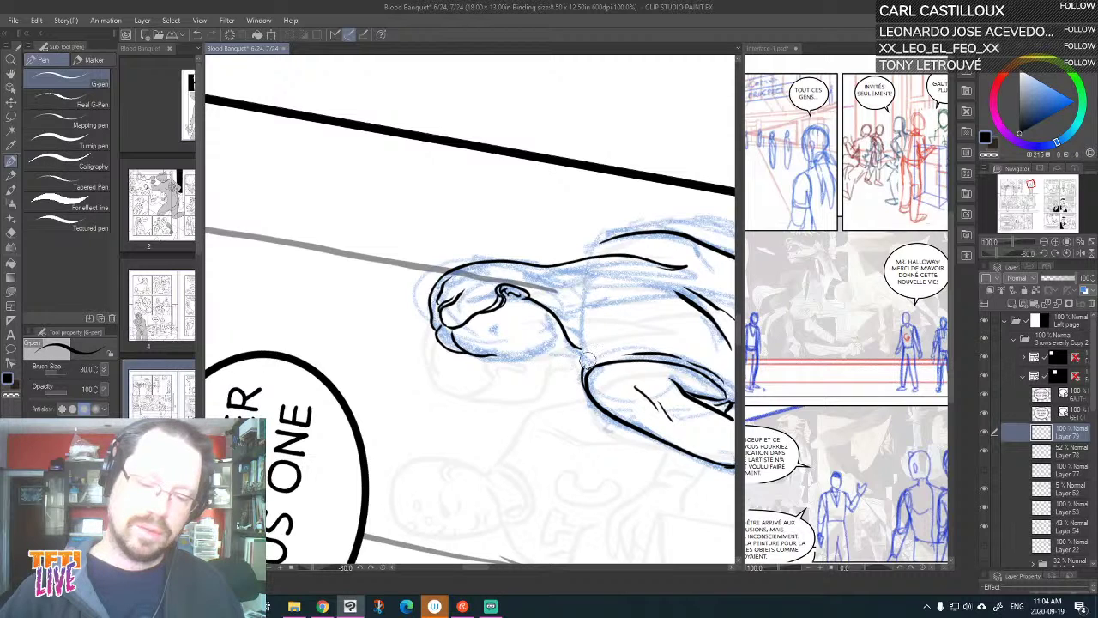
{"action": "mouse_move", "coordinate": [584, 369]}
{"action": "left_mouse_down"}
{"action": "mouse_move", "coordinate": [586, 333]}
{"action": "mouse_move", "coordinate": [610, 295]}
{"action": "mouse_move", "coordinate": [518, 439]}
{"action": "mouse_move", "coordinate": [494, 444]}
{"action": "left_mouse_up"}
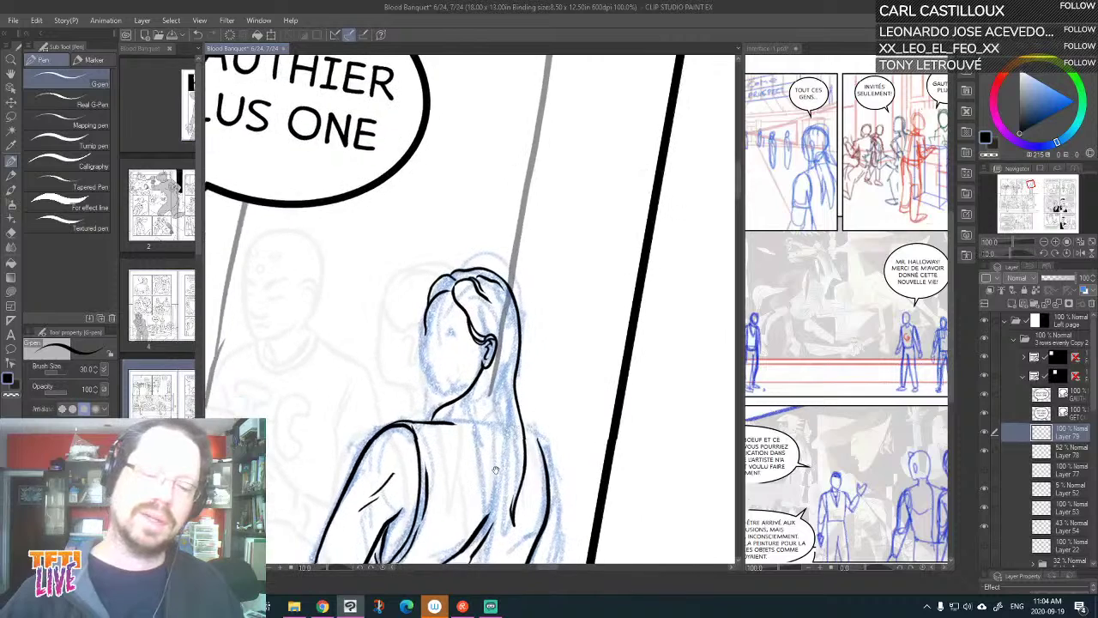
Ink the face contour from the forehead along the cheek to the chin and jaw, redoing the first stroke
{"action": "left_click_drag", "start_coordinate": [445, 414], "coordinate": [591, 403]}
{"action": "left_click_drag", "start_coordinate": [586, 274], "coordinate": [534, 396]}
{"action": "mouse_move", "coordinate": [457, 446]}
{"action": "left_mouse_down"}
{"action": "mouse_move", "coordinate": [471, 427]}
{"action": "mouse_move", "coordinate": [554, 403]}
{"action": "mouse_move", "coordinate": [580, 423]}
{"action": "left_mouse_up"}
{"action": "left_click_drag", "start_coordinate": [601, 369], "coordinate": [589, 328]}
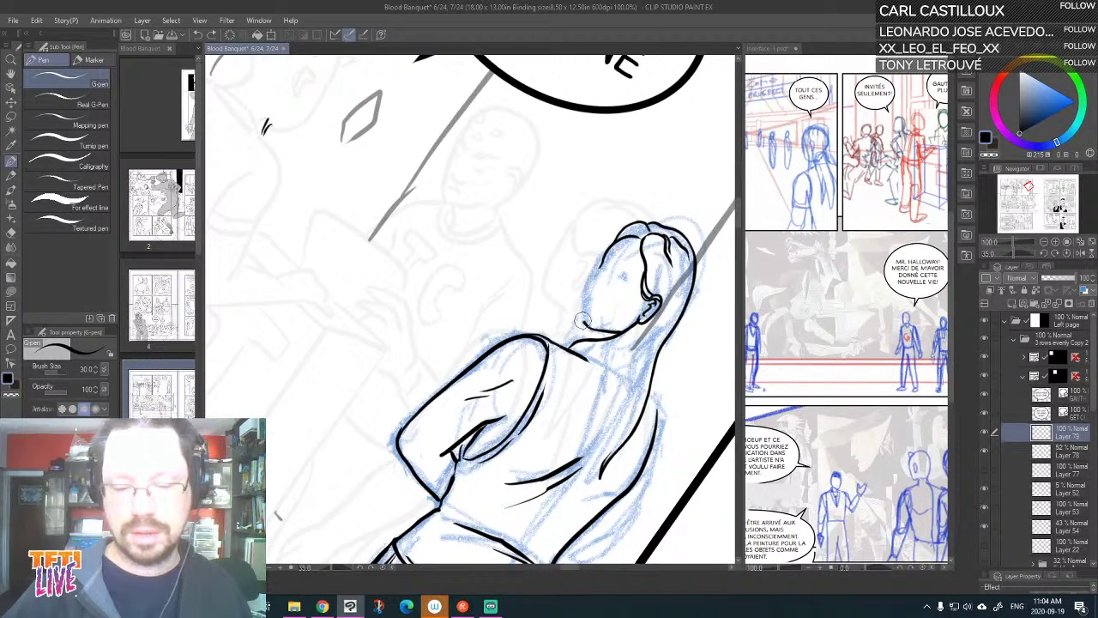
{"action": "mouse_move", "coordinate": [582, 321]}
{"action": "left_mouse_down"}
{"action": "mouse_move", "coordinate": [580, 301]}
{"action": "mouse_move", "coordinate": [582, 312]}
{"action": "left_mouse_up"}
{"action": "key", "text": "ctrl+z"}
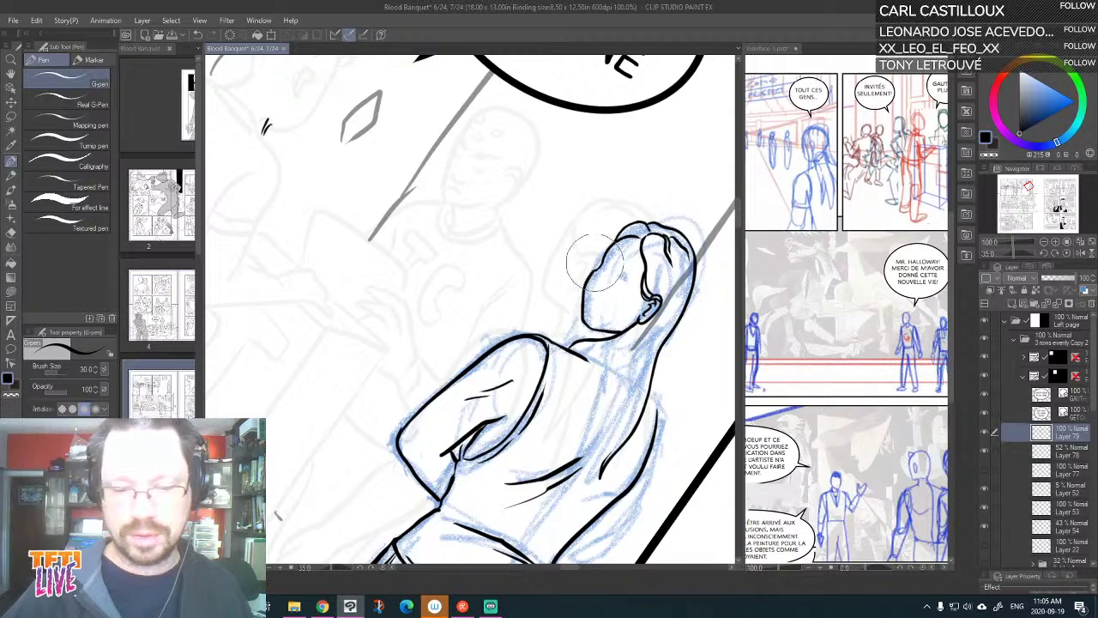
Ink the inner edge of the hair falling behind the ear to the shoulder and add a short strand beside the ear
{"action": "key", "text": "minus"}
{"action": "key", "text": "minus"}
{"action": "key", "text": "minus"}
{"action": "key", "text": "minus"}
{"action": "key", "text": "minus"}
{"action": "key", "text": "minus"}
{"action": "key", "text": "minus"}
{"action": "key", "text": "minus"}
{"action": "key", "text": "minus"}
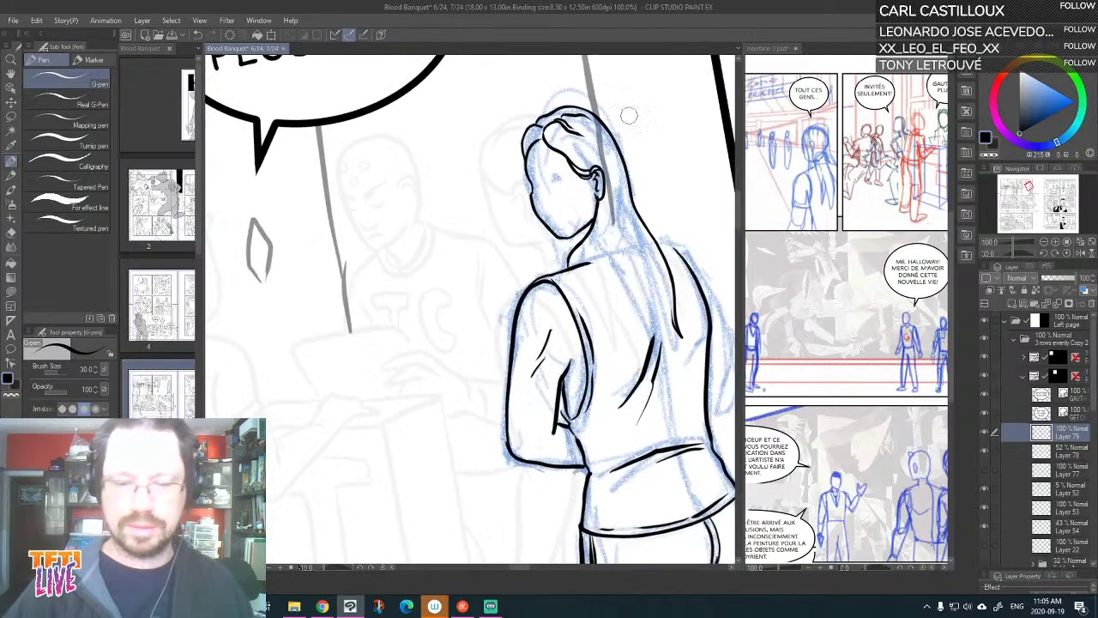
{"action": "left_click_drag", "start_coordinate": [593, 301], "coordinate": [628, 397]}
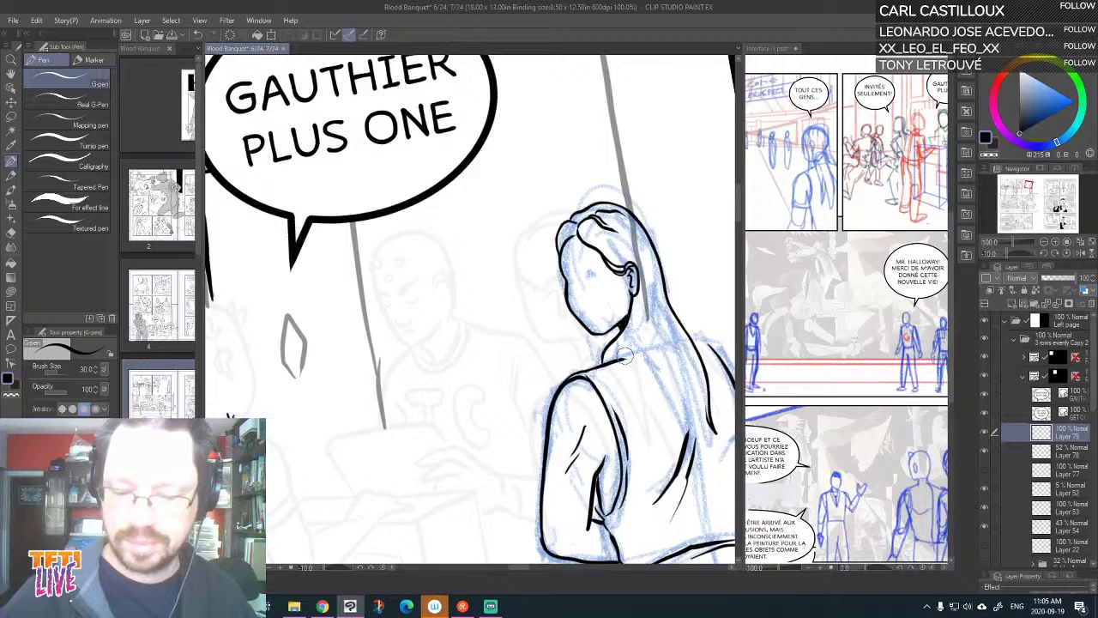
{"action": "left_click_drag", "start_coordinate": [625, 356], "coordinate": [654, 293]}
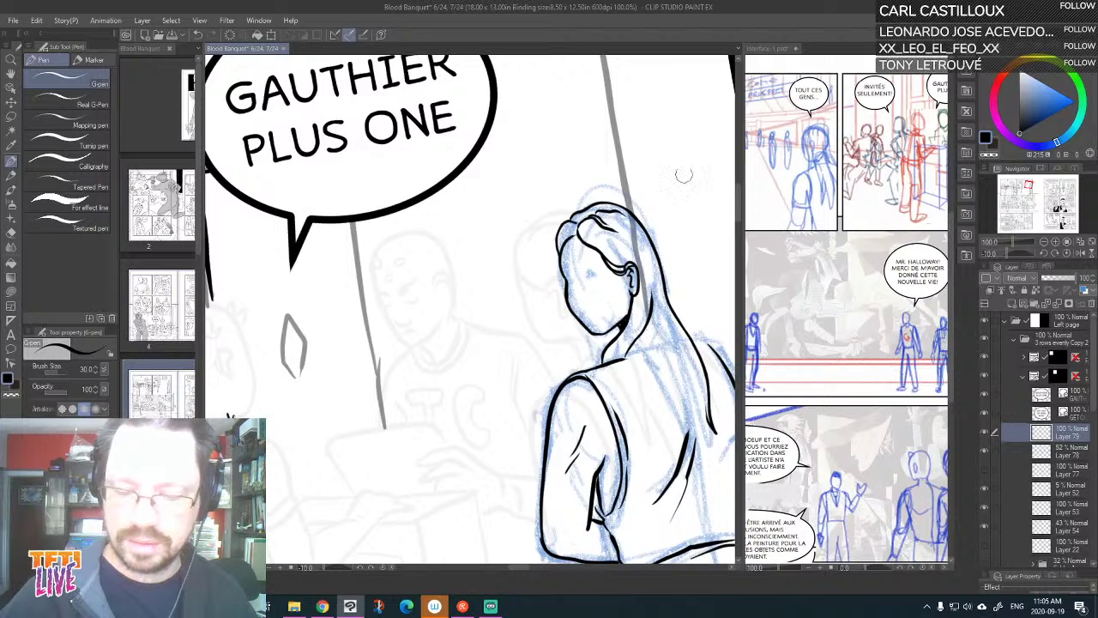
{"action": "left_click_drag", "start_coordinate": [638, 246], "coordinate": [648, 287]}
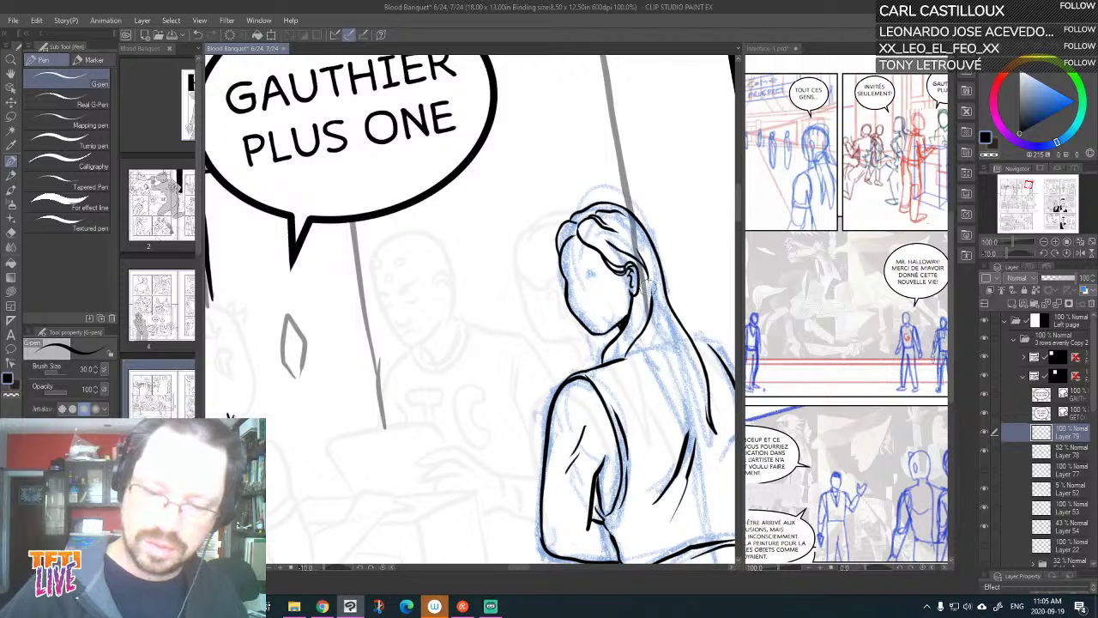
Ink the long hair strands and their pointed ends falling over the figure's back, redrawing the strand near the outer edge
{"action": "left_click_drag", "start_coordinate": [657, 415], "coordinate": [624, 354]}
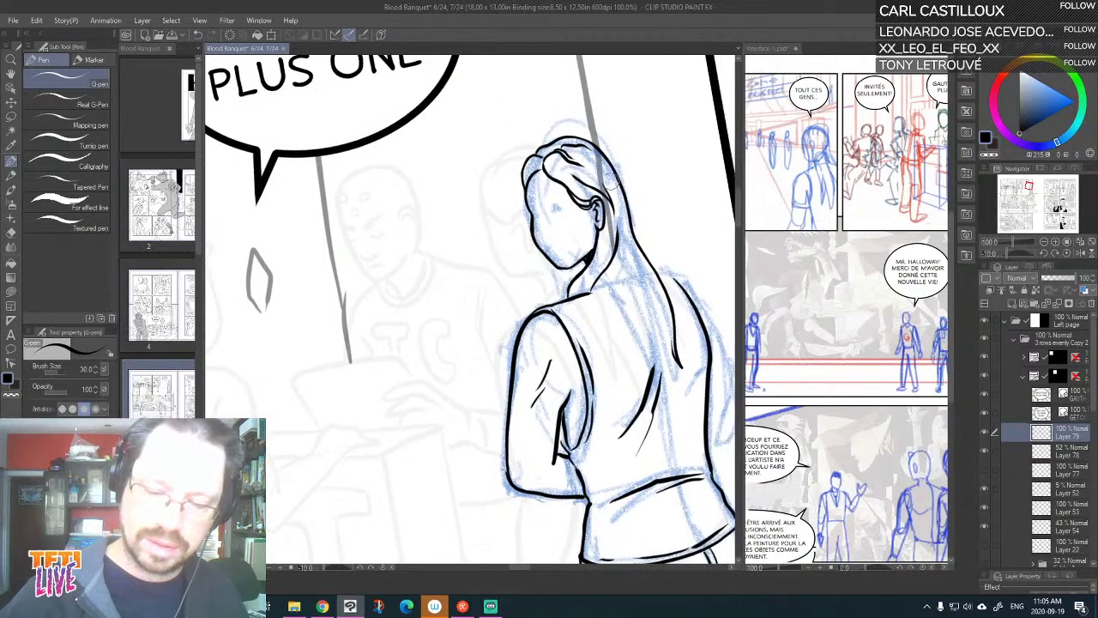
{"action": "mouse_move", "coordinate": [600, 292]}
{"action": "left_mouse_down"}
{"action": "mouse_move", "coordinate": [619, 330]}
{"action": "mouse_move", "coordinate": [625, 416]}
{"action": "mouse_move", "coordinate": [639, 330]}
{"action": "mouse_move", "coordinate": [622, 283]}
{"action": "left_mouse_up"}
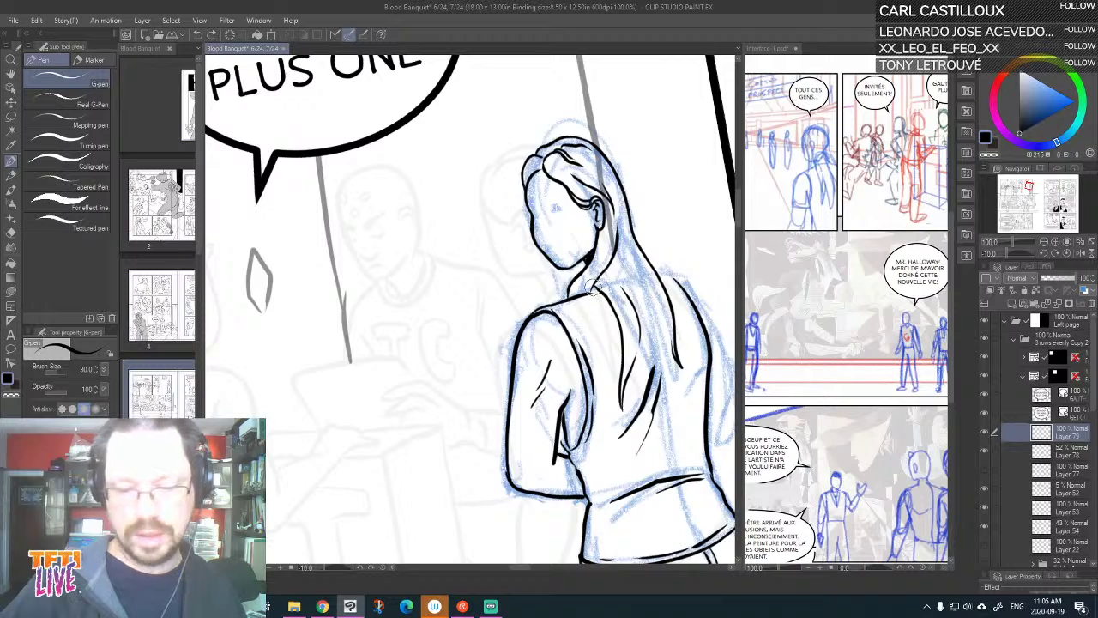
{"action": "left_click_drag", "start_coordinate": [591, 283], "coordinate": [634, 397]}
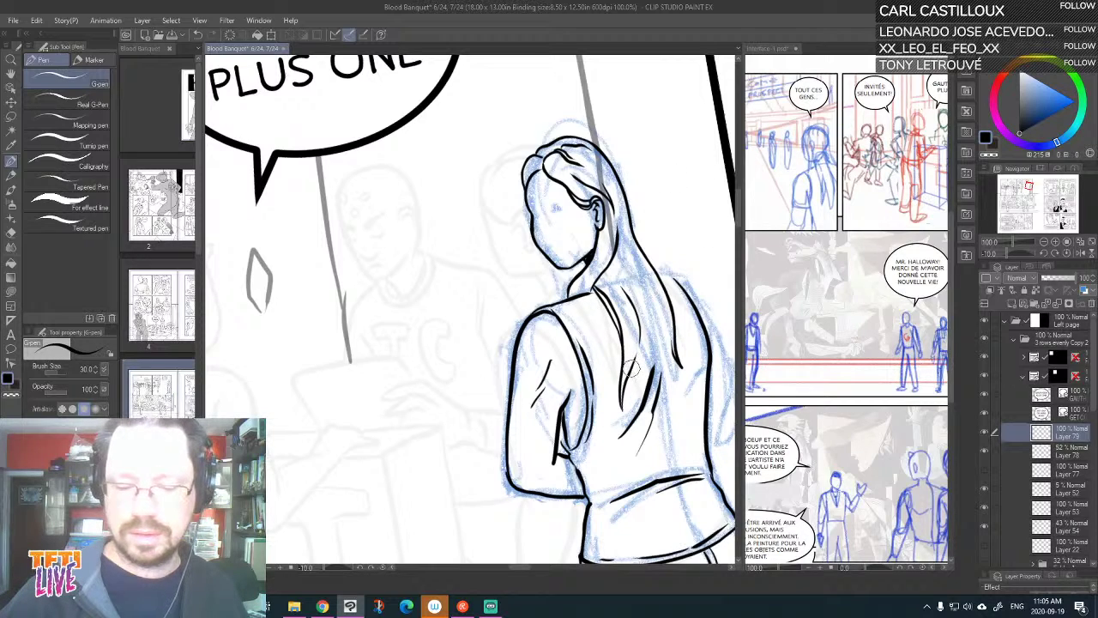
{"action": "mouse_move", "coordinate": [632, 369]}
{"action": "left_mouse_down"}
{"action": "mouse_move", "coordinate": [636, 391]}
{"action": "mouse_move", "coordinate": [644, 359]}
{"action": "mouse_move", "coordinate": [684, 419]}
{"action": "mouse_move", "coordinate": [665, 300]}
{"action": "left_mouse_up"}
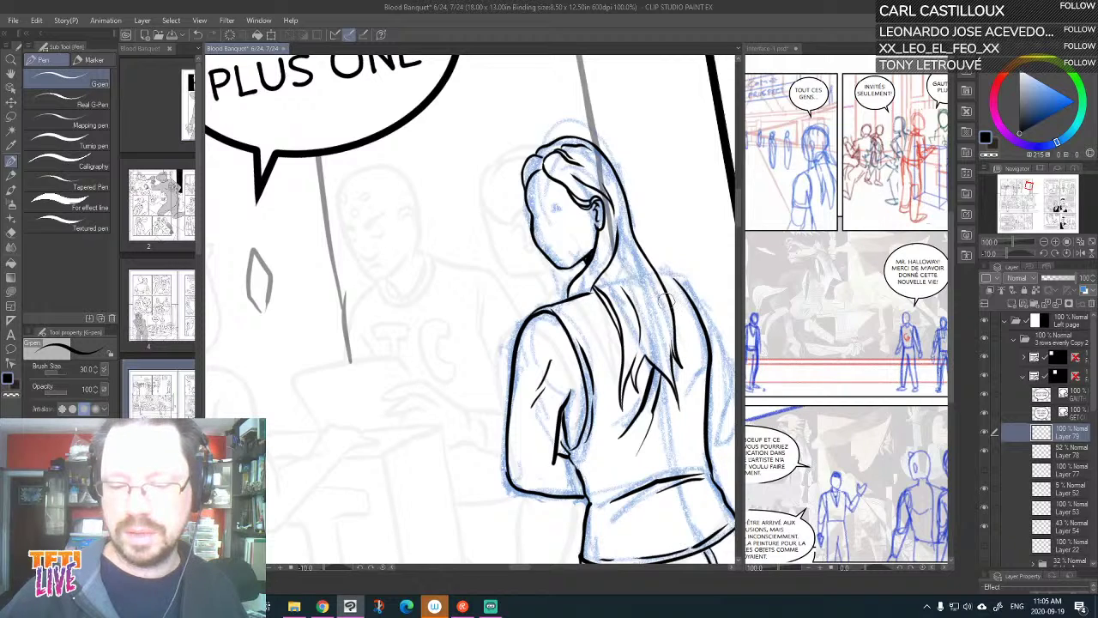
{"action": "key", "text": "ctrl+z"}
{"action": "mouse_move", "coordinate": [676, 405]}
{"action": "left_mouse_down"}
{"action": "mouse_move", "coordinate": [658, 338]}
{"action": "mouse_move", "coordinate": [668, 352]}
{"action": "mouse_move", "coordinate": [655, 300]}
{"action": "left_mouse_up"}
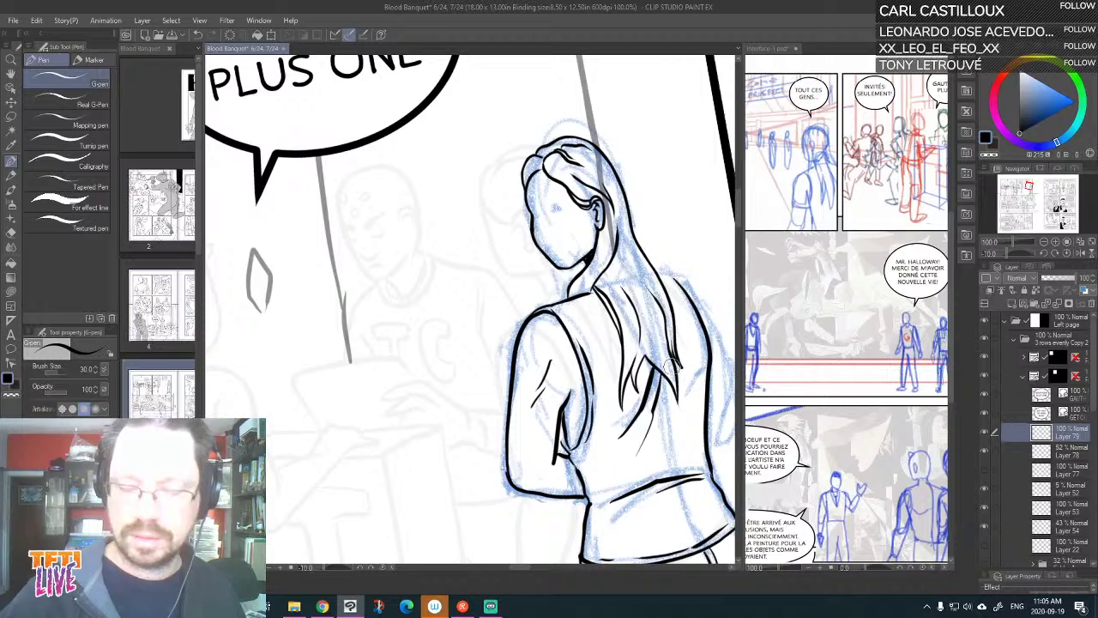
Ink the hair strands over the woman's back and connect her right shoulder line to the hair
{"action": "mouse_move", "coordinate": [675, 362]}
{"action": "left_mouse_down"}
{"action": "mouse_move", "coordinate": [646, 314]}
{"action": "mouse_move", "coordinate": [620, 213]}
{"action": "left_mouse_up"}
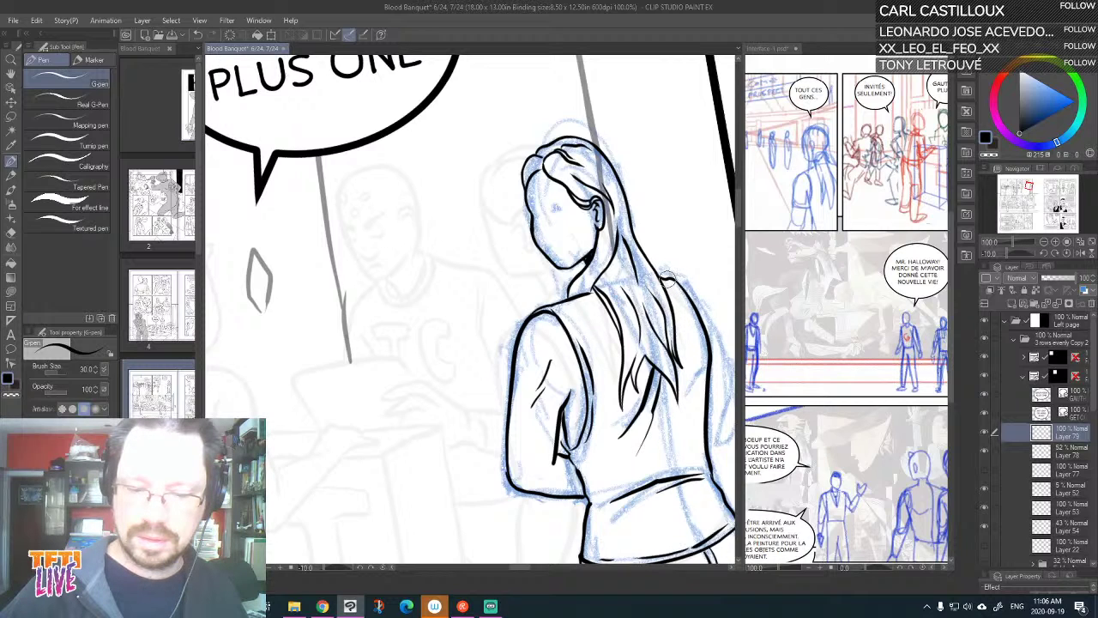
{"action": "left_click_drag", "start_coordinate": [666, 279], "coordinate": [684, 300]}
{"action": "left_click_drag", "start_coordinate": [680, 356], "coordinate": [586, 288]}
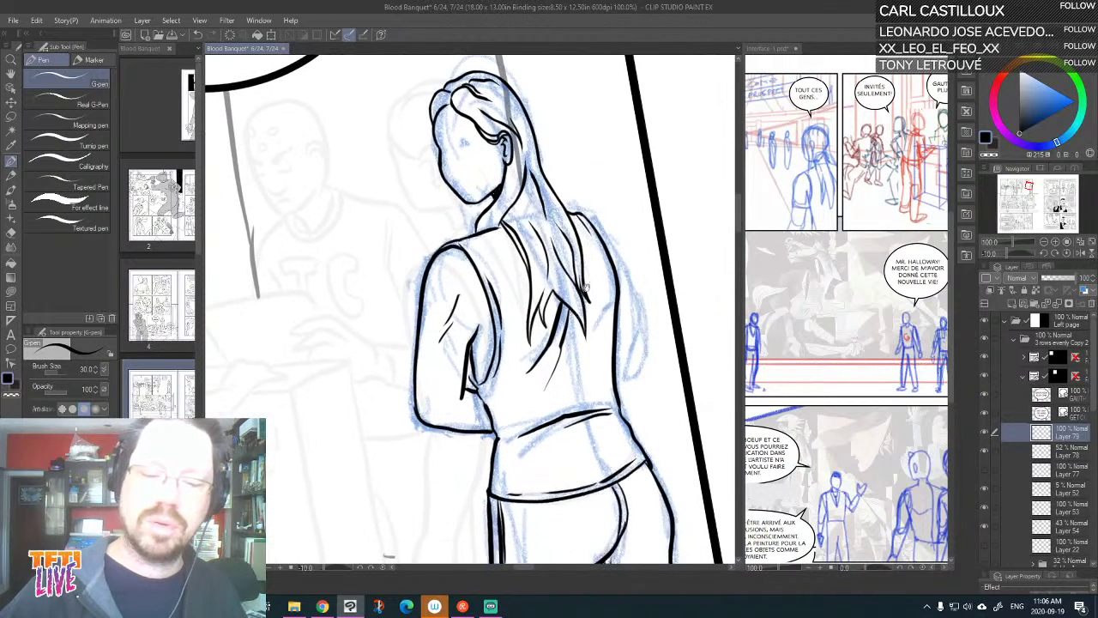
Turn the canvas upside down and ink the outer outline of the woman's bent right arm over the blue sketch, redrawing it several times
{"action": "left_click_drag", "start_coordinate": [638, 186], "coordinate": [715, 160]}
{"action": "key", "text": "asciicircum"}
{"action": "key", "text": "asciicircum"}
{"action": "key", "text": "asciicircum"}
{"action": "key", "text": "asciicircum"}
{"action": "key", "text": "asciicircum"}
{"action": "key", "text": "asciicircum"}
{"action": "key", "text": "asciicircum"}
{"action": "key", "text": "asciicircum"}
{"action": "key", "text": "asciicircum"}
{"action": "key", "text": "asciicircum"}
{"action": "key", "text": "asciicircum"}
{"action": "key", "text": "asciicircum"}
{"action": "key", "text": "asciicircum"}
{"action": "key", "text": "asciicircum"}
{"action": "key", "text": "asciicircum"}
{"action": "key", "text": "asciicircum"}
{"action": "key", "text": "asciicircum"}
{"action": "key", "text": "asciicircum"}
{"action": "key", "text": "asciicircum"}
{"action": "key", "text": "asciicircum"}
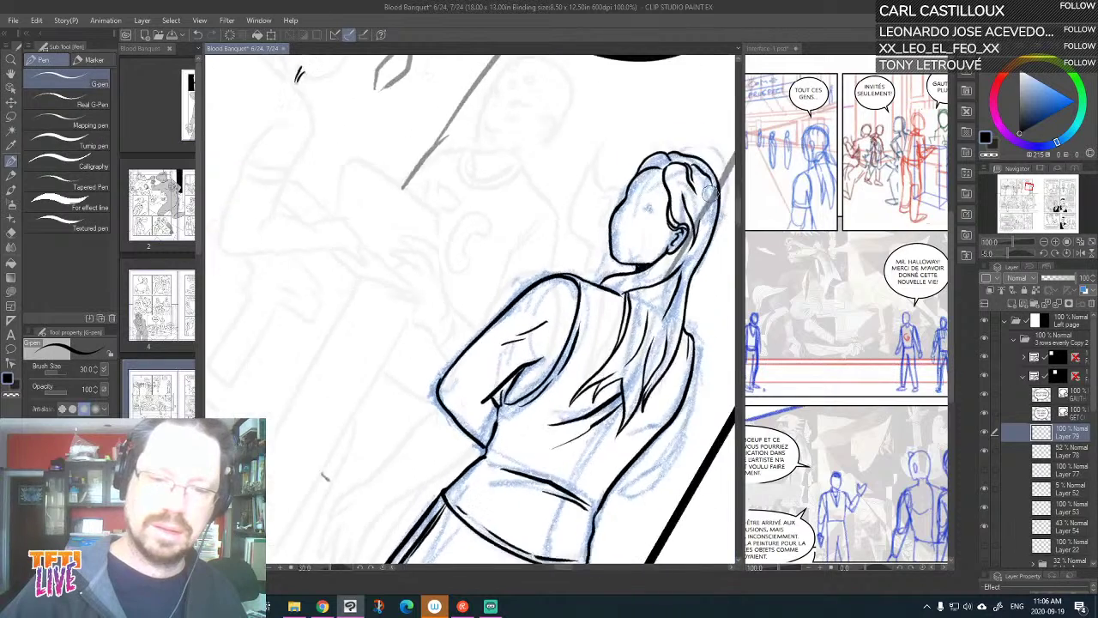
{"action": "key", "text": "asciicircum"}
{"action": "key", "text": "asciicircum"}
{"action": "key", "text": "asciicircum"}
{"action": "key", "text": "asciicircum"}
{"action": "key", "text": "asciicircum"}
{"action": "key", "text": "asciicircum"}
{"action": "key", "text": "asciicircum"}
{"action": "key", "text": "asciicircum"}
{"action": "key", "text": "asciicircum"}
{"action": "key", "text": "asciicircum"}
{"action": "key", "text": "asciicircum"}
{"action": "key", "text": "asciicircum"}
{"action": "key", "text": "asciicircum"}
{"action": "key", "text": "asciicircum"}
{"action": "left_click_drag", "start_coordinate": [393, 352], "coordinate": [487, 314]}
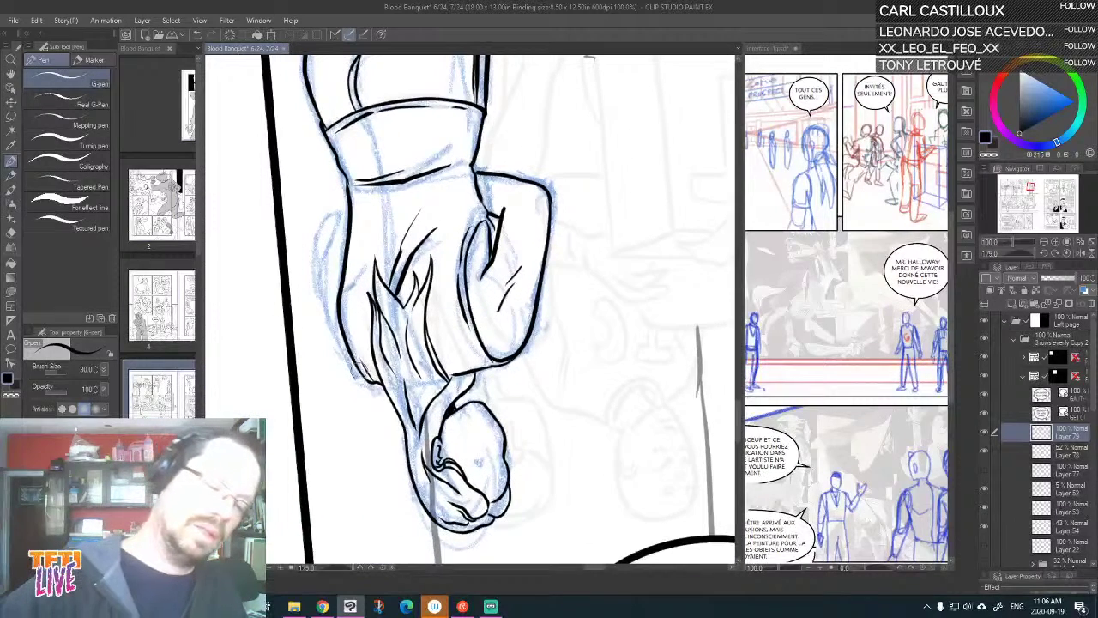
{"action": "mouse_move", "coordinate": [351, 369]}
{"action": "left_mouse_down"}
{"action": "mouse_move", "coordinate": [326, 326]}
{"action": "mouse_move", "coordinate": [302, 219]}
{"action": "mouse_move", "coordinate": [350, 205]}
{"action": "left_mouse_up"}
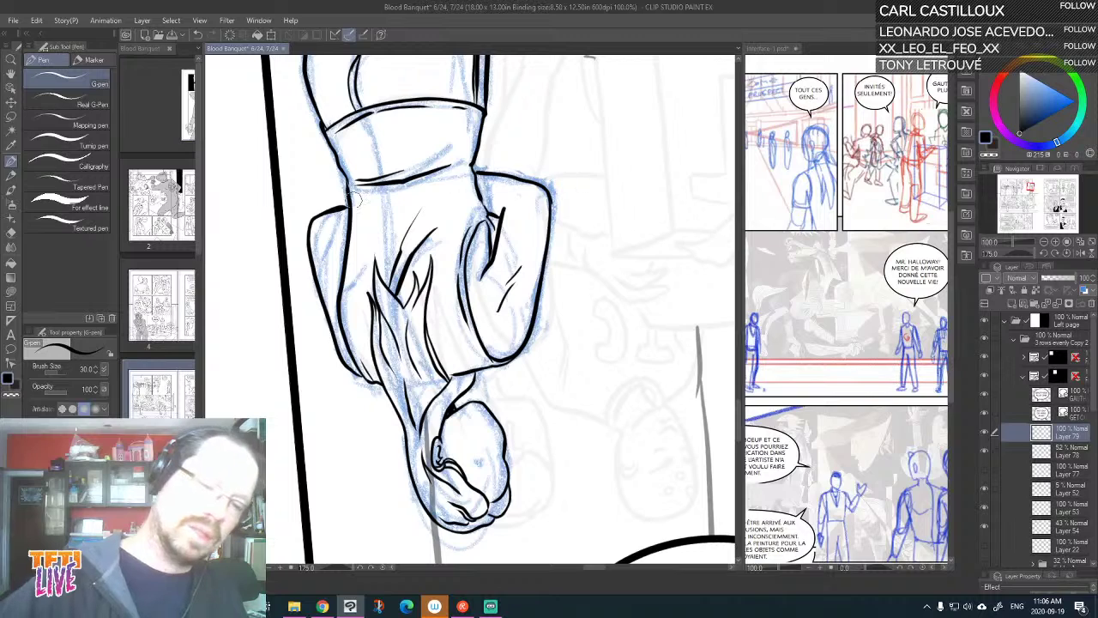
{"action": "key", "text": "ctrl+z"}
{"action": "mouse_move", "coordinate": [339, 355]}
{"action": "left_mouse_down"}
{"action": "mouse_move", "coordinate": [312, 239]}
{"action": "mouse_move", "coordinate": [341, 204]}
{"action": "left_mouse_up"}
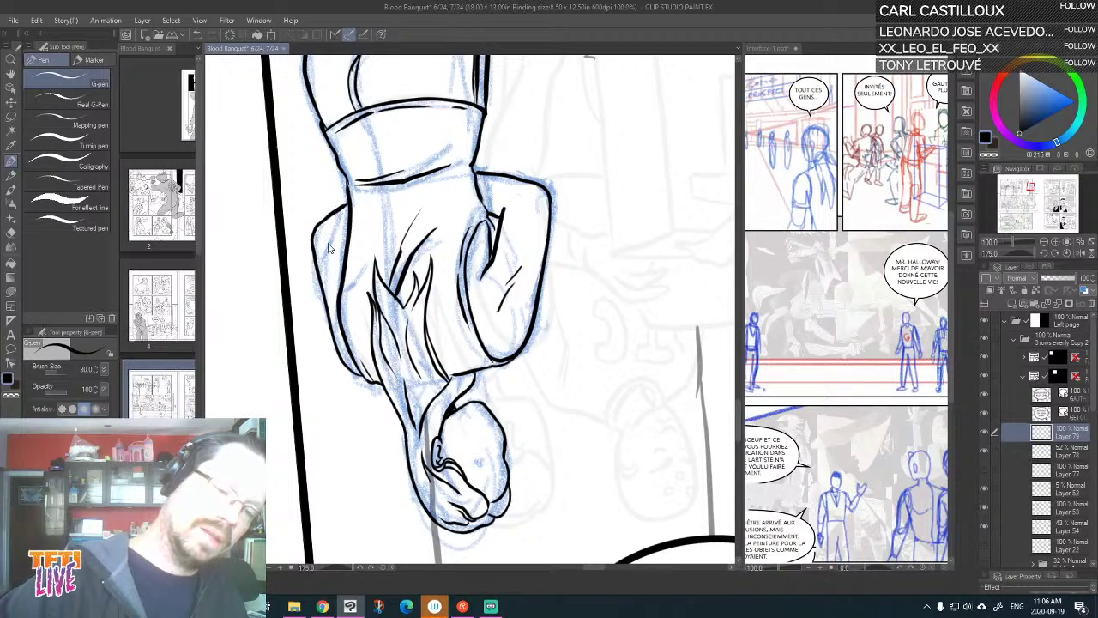
{"action": "key", "text": "ctrl+z"}
{"action": "mouse_move", "coordinate": [330, 342]}
{"action": "left_mouse_down"}
{"action": "mouse_move", "coordinate": [303, 242]}
{"action": "mouse_move", "coordinate": [306, 215]}
{"action": "mouse_move", "coordinate": [335, 204]}
{"action": "left_mouse_up"}
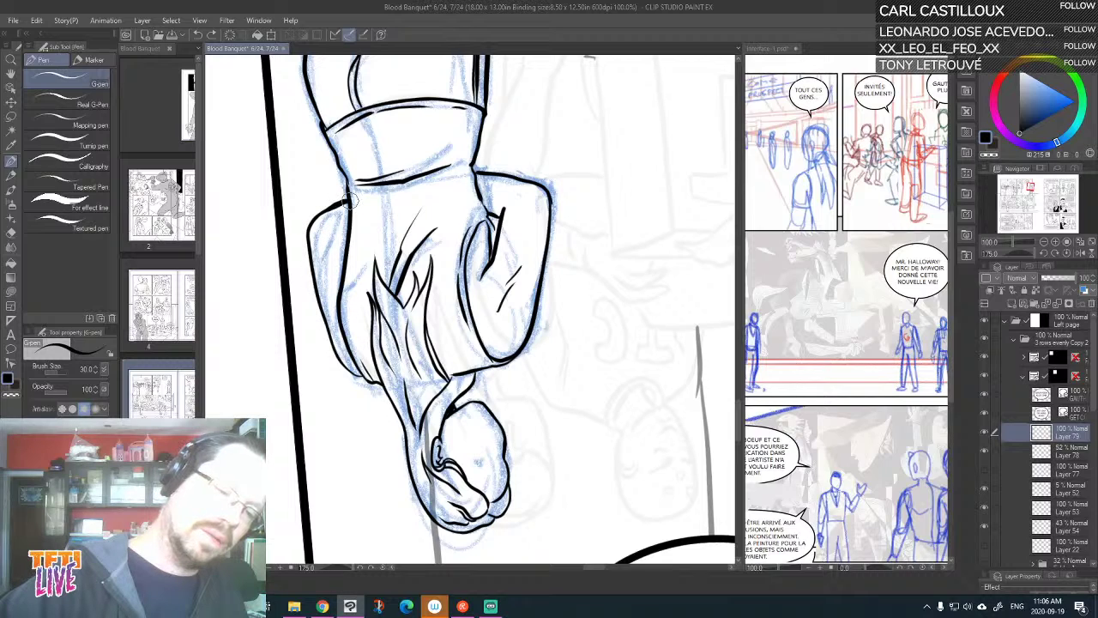
{"action": "key", "text": "ctrl+z"}
{"action": "mouse_move", "coordinate": [336, 356]}
{"action": "left_mouse_down"}
{"action": "mouse_move", "coordinate": [310, 227]}
{"action": "mouse_move", "coordinate": [349, 200]}
{"action": "left_mouse_up"}
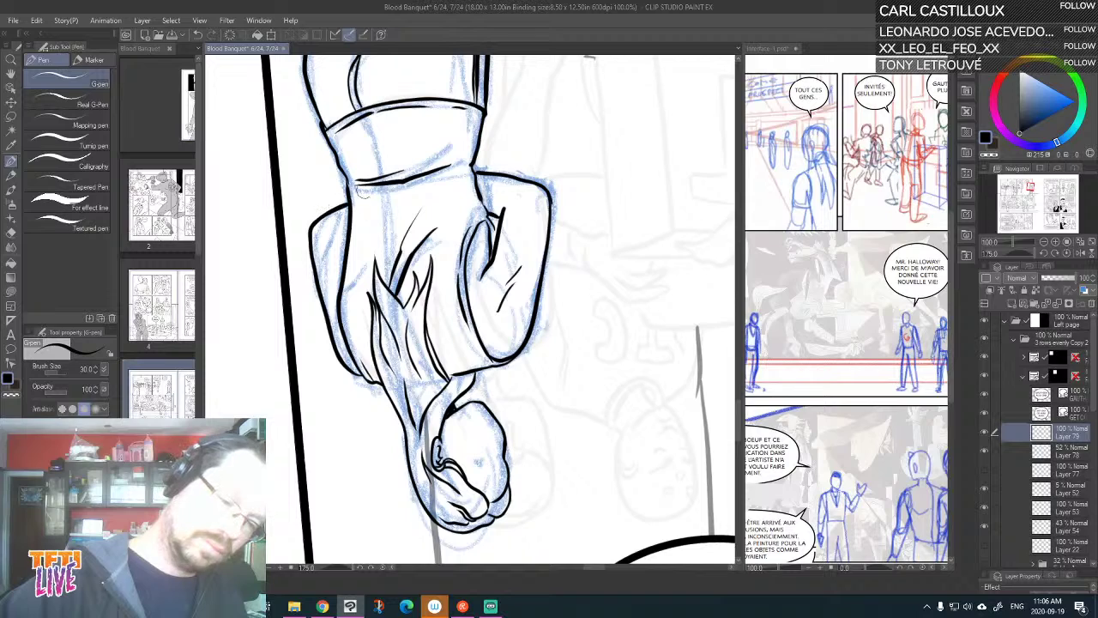
Rotate the canvas back near upright and ink the short slanted eye line on the woman's face
{"action": "key", "text": "asciicircum"}
{"action": "key", "text": "asciicircum"}
{"action": "key", "text": "asciicircum"}
{"action": "key", "text": "asciicircum"}
{"action": "key", "text": "asciicircum"}
{"action": "key", "text": "asciicircum"}
{"action": "key", "text": "asciicircum"}
{"action": "key", "text": "asciicircum"}
{"action": "key", "text": "asciicircum"}
{"action": "key", "text": "asciicircum"}
{"action": "key", "text": "asciicircum"}
{"action": "key", "text": "asciicircum"}
{"action": "key", "text": "asciicircum"}
{"action": "key", "text": "asciicircum"}
{"action": "key", "text": "asciicircum"}
{"action": "key", "text": "asciicircum"}
{"action": "key", "text": "asciicircum"}
{"action": "key", "text": "asciicircum"}
{"action": "key", "text": "asciicircum"}
{"action": "key", "text": "asciicircum"}
{"action": "key", "text": "asciicircum"}
{"action": "key", "text": "asciicircum"}
{"action": "key", "text": "asciicircum"}
{"action": "key", "text": "asciicircum"}
{"action": "key", "text": "asciicircum"}
{"action": "key", "text": "asciicircum"}
{"action": "key", "text": "asciicircum"}
{"action": "key", "text": "asciicircum"}
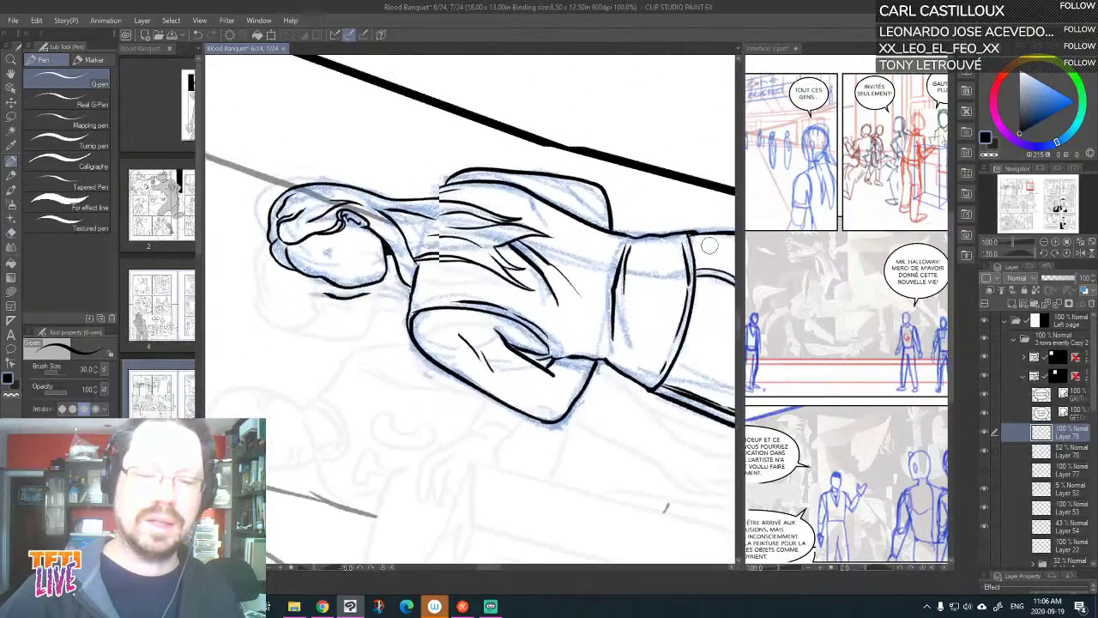
{"action": "left_click_drag", "start_coordinate": [581, 336], "coordinate": [689, 435]}
{"action": "mouse_move", "coordinate": [570, 333]}
{"action": "left_mouse_down"}
{"action": "mouse_move", "coordinate": [582, 254]}
{"action": "mouse_move", "coordinate": [562, 231]}
{"action": "mouse_move", "coordinate": [577, 234]}
{"action": "mouse_move", "coordinate": [584, 268]}
{"action": "mouse_move", "coordinate": [581, 254]}
{"action": "mouse_move", "coordinate": [567, 352]}
{"action": "left_mouse_up"}
{"action": "key", "text": "ctrl+z"}
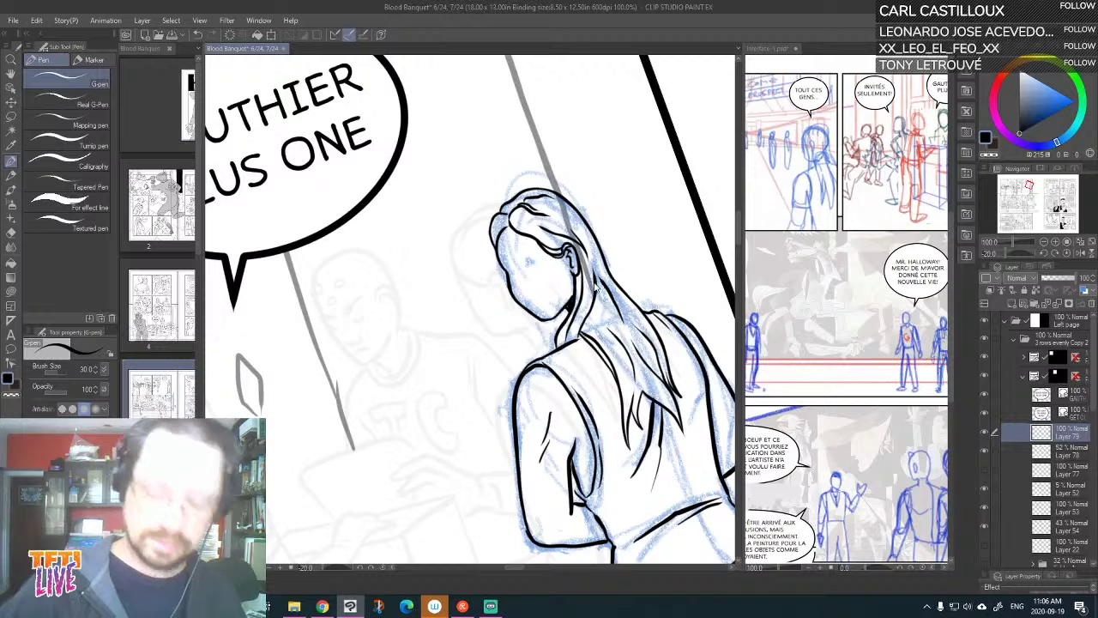
{"action": "scroll", "coordinate": [599, 290], "scroll_direction": "up", "scroll_amount": 2}
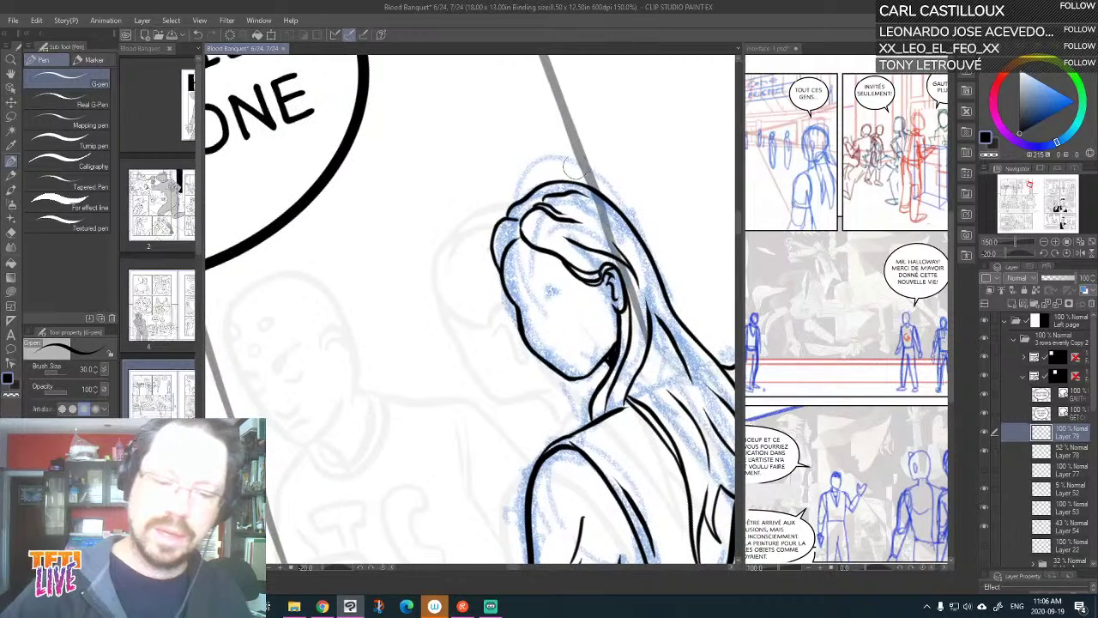
{"action": "left_click_drag", "start_coordinate": [563, 350], "coordinate": [598, 355]}
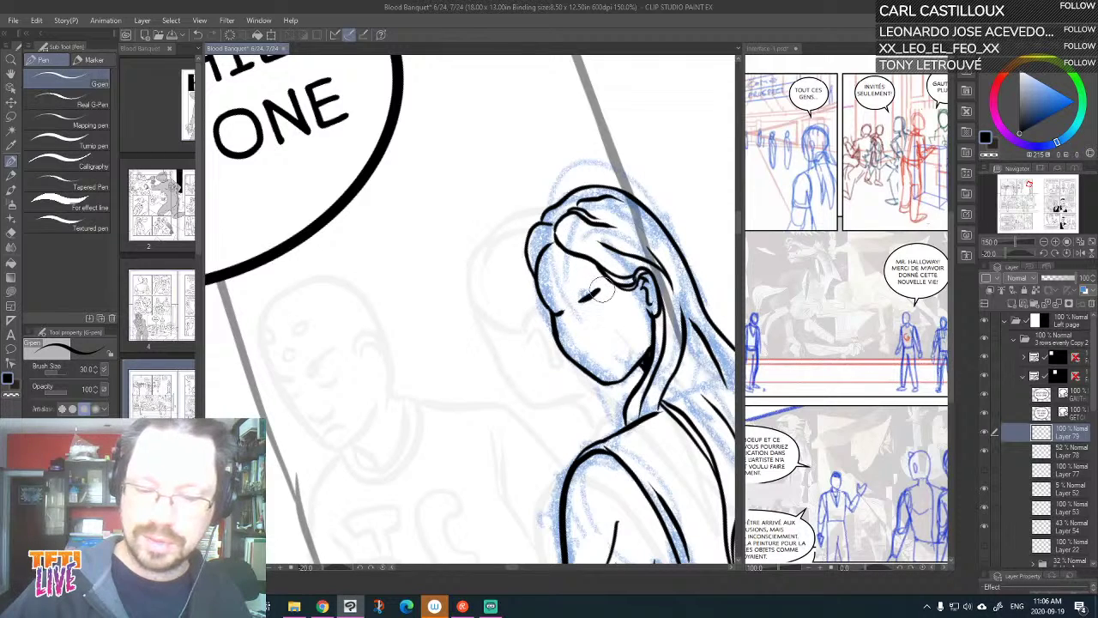
{"action": "left_click_drag", "start_coordinate": [577, 299], "coordinate": [600, 295]}
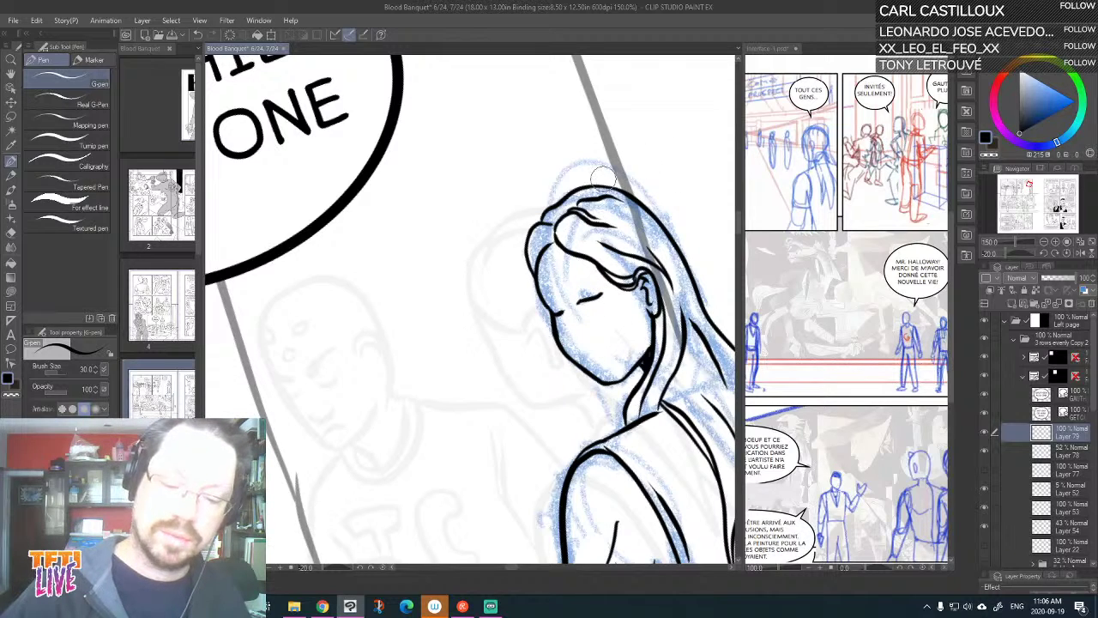
Ink the woman's nose from the bridge down to the nostril, undoing and redrawing the strokes
{"action": "left_click_drag", "start_coordinate": [568, 323], "coordinate": [573, 340]}
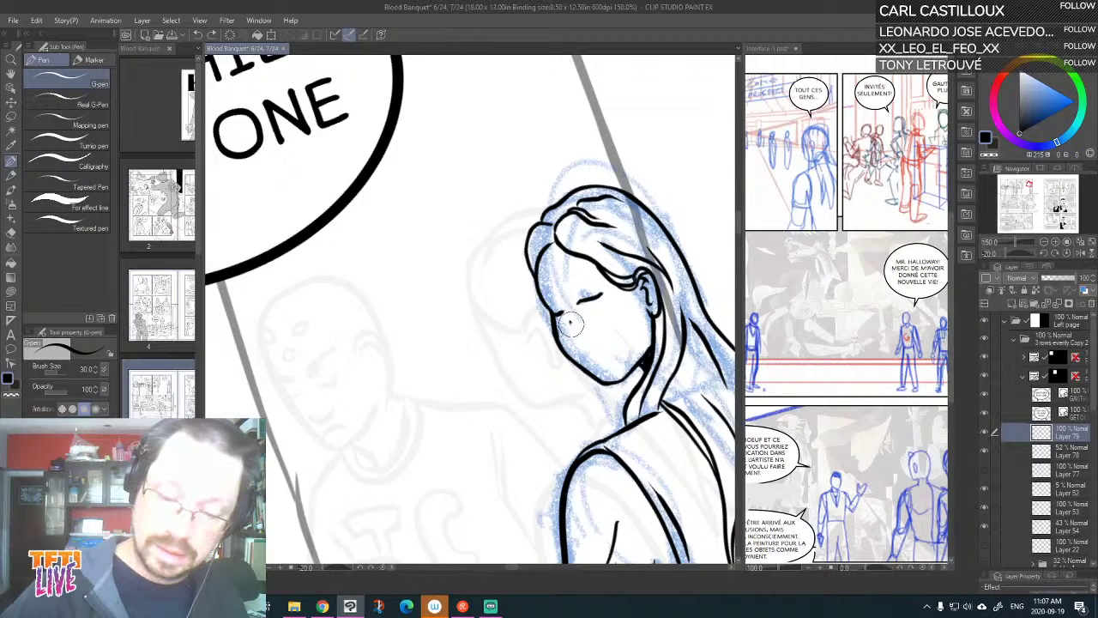
{"action": "mouse_move", "coordinate": [575, 345]}
{"action": "left_mouse_down"}
{"action": "mouse_move", "coordinate": [590, 355]}
{"action": "mouse_move", "coordinate": [600, 343]}
{"action": "left_mouse_up"}
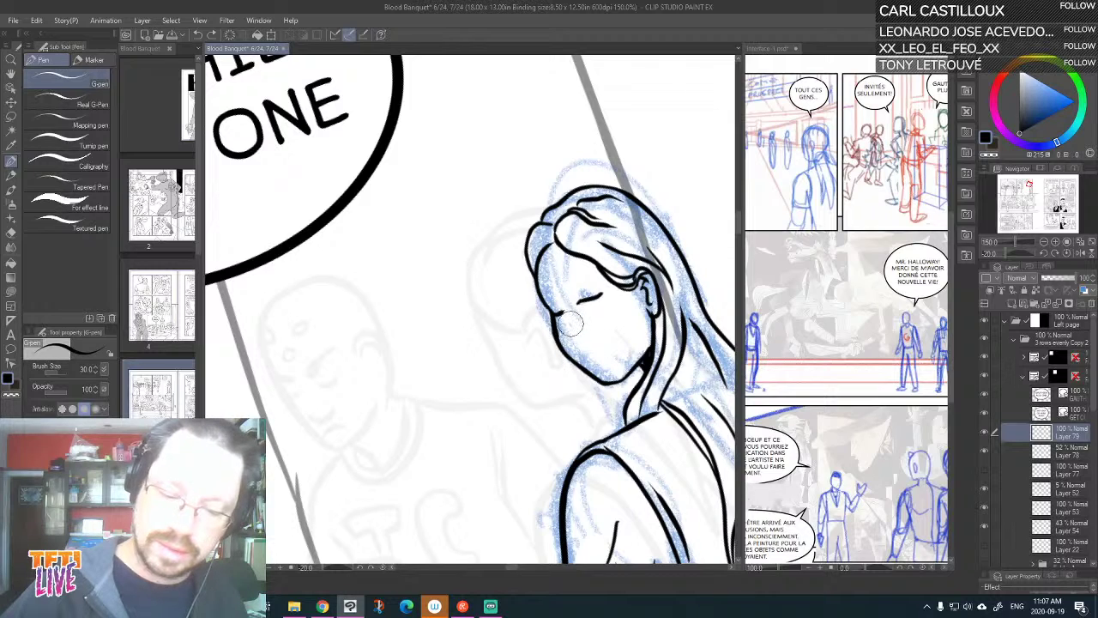
{"action": "left_click_drag", "start_coordinate": [558, 309], "coordinate": [572, 343]}
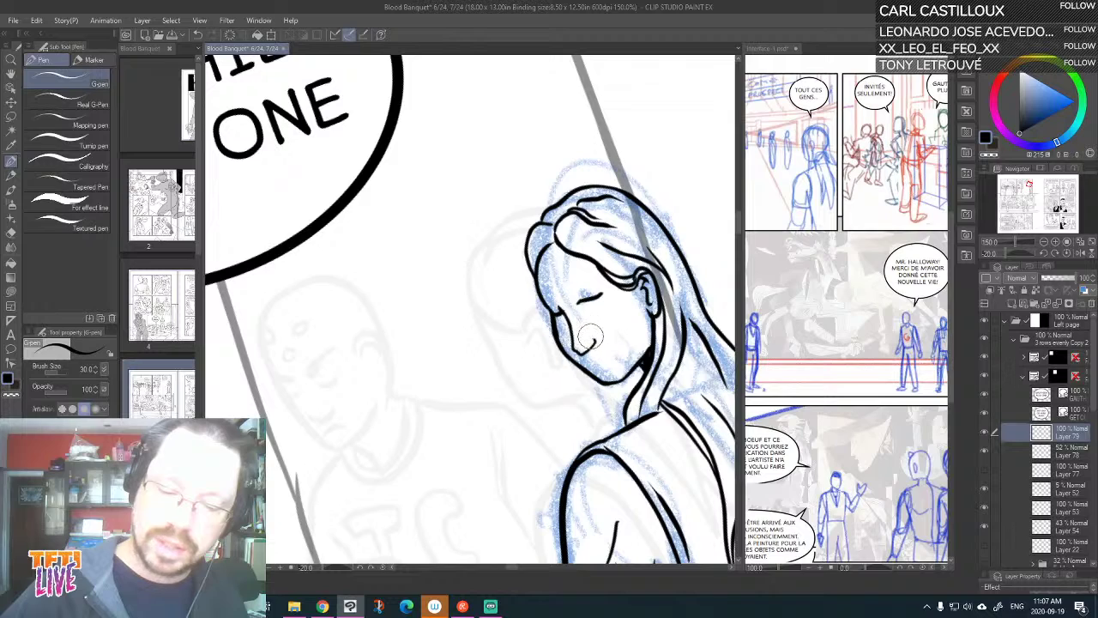
{"action": "key", "text": "ctrl+z"}
{"action": "key", "text": "ctrl+z"}
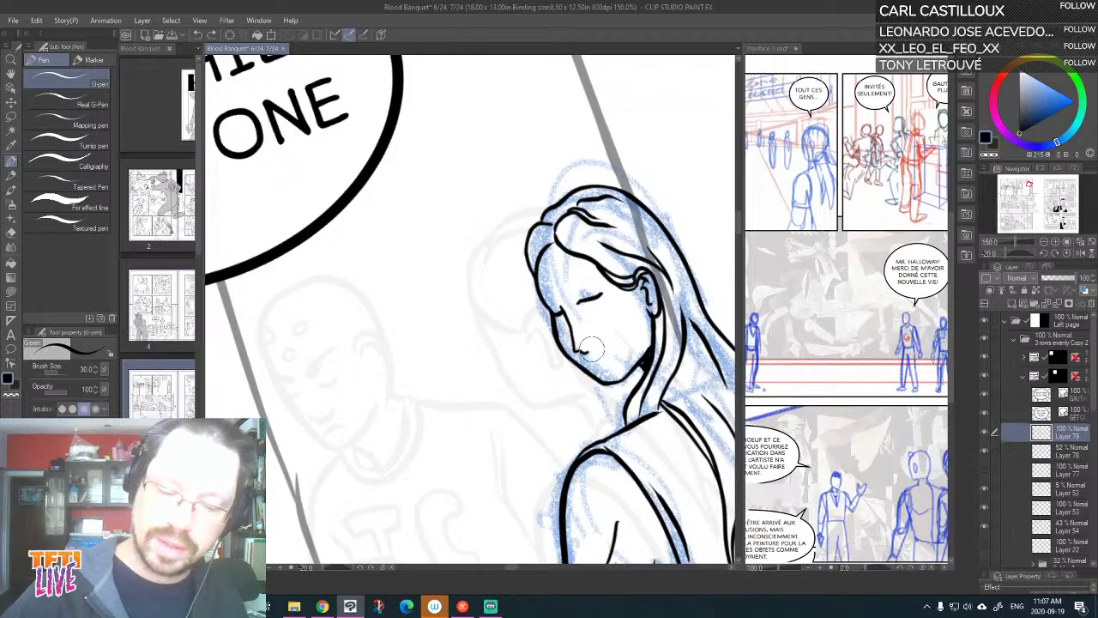
{"action": "key", "text": "ctrl+z"}
{"action": "mouse_move", "coordinate": [560, 306]}
{"action": "left_mouse_down"}
{"action": "mouse_move", "coordinate": [573, 350]}
{"action": "mouse_move", "coordinate": [598, 347]}
{"action": "mouse_move", "coordinate": [572, 296]}
{"action": "mouse_move", "coordinate": [559, 305]}
{"action": "mouse_move", "coordinate": [591, 328]}
{"action": "left_mouse_up"}
{"action": "key", "text": "ctrl+z"}
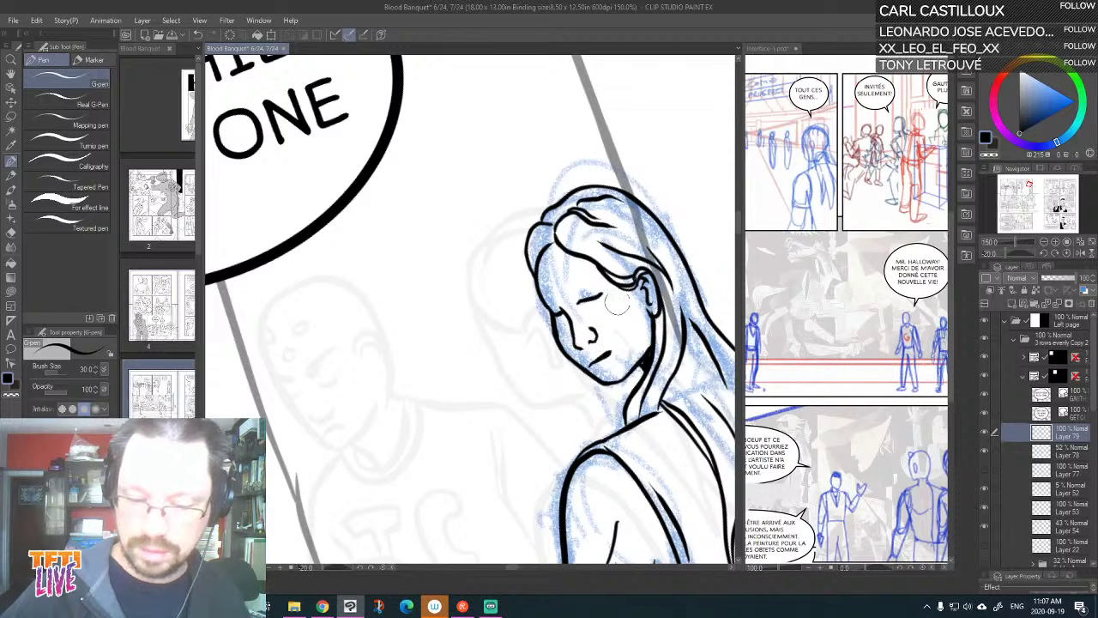
Ink the woman's mouth and rework her eye and brow into a scowl
{"action": "left_click_drag", "start_coordinate": [591, 364], "coordinate": [615, 356]}
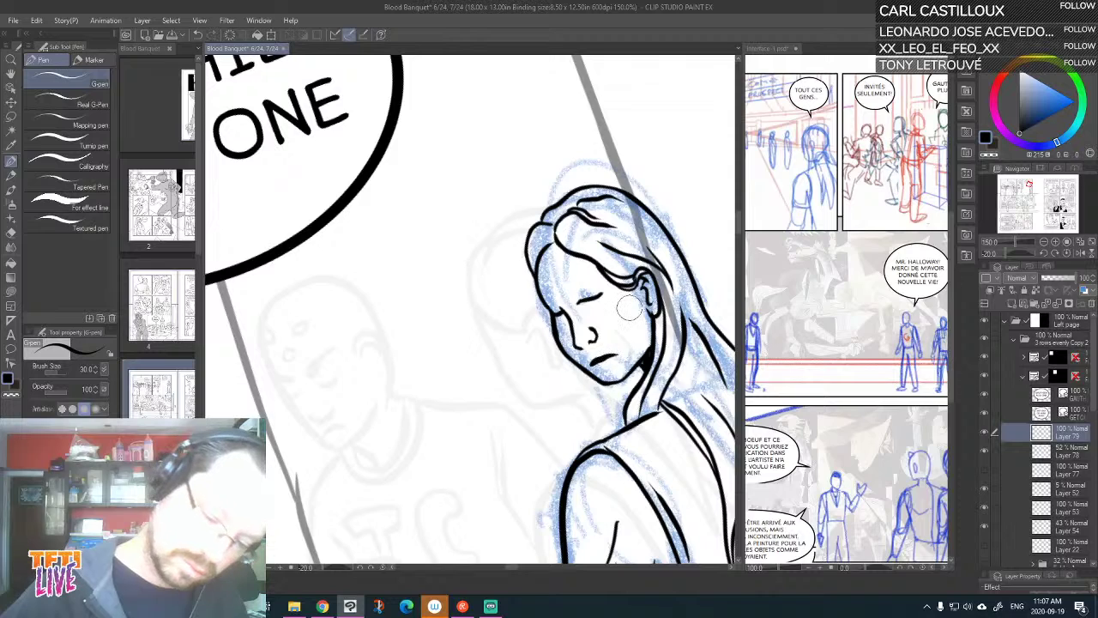
{"action": "left_click_drag", "start_coordinate": [575, 303], "coordinate": [598, 286]}
{"action": "key", "text": "ctrl+z"}
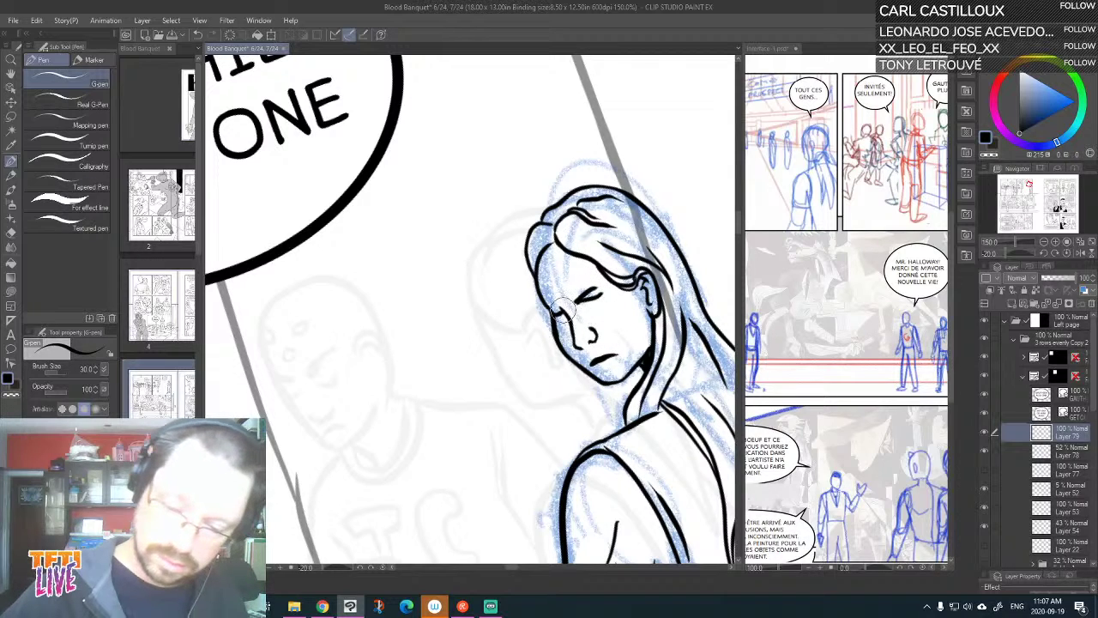
Examine the inked woman within the whole panel, with the canvas rotation returned to upright
{"action": "scroll", "coordinate": [549, 290], "scroll_direction": "down", "scroll_amount": 5}
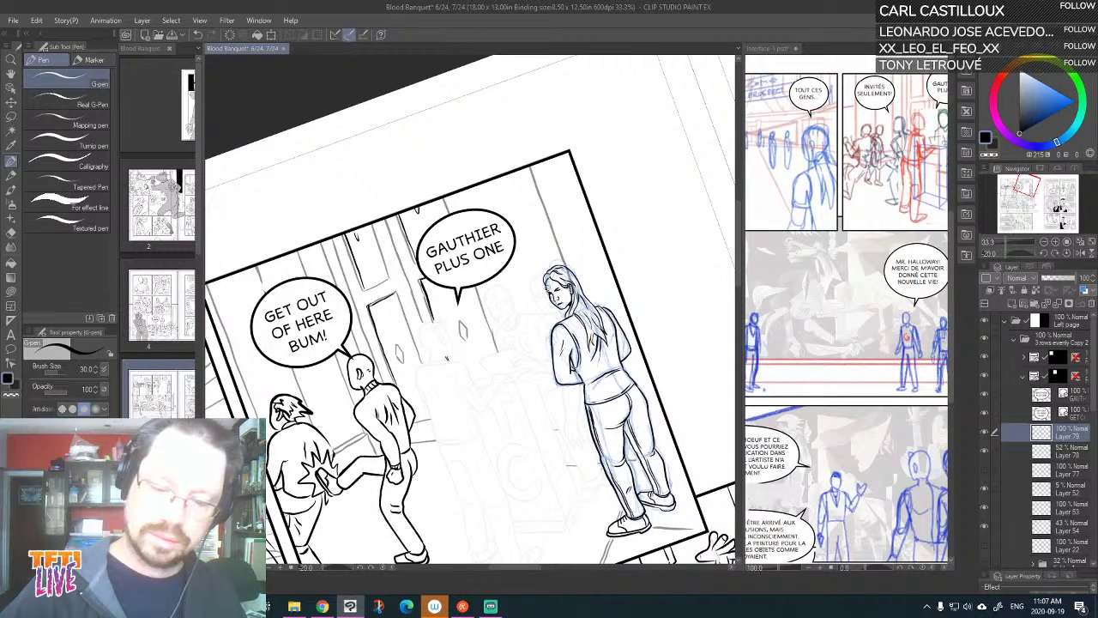
{"action": "scroll", "coordinate": [549, 290], "scroll_direction": "up", "scroll_amount": 4}
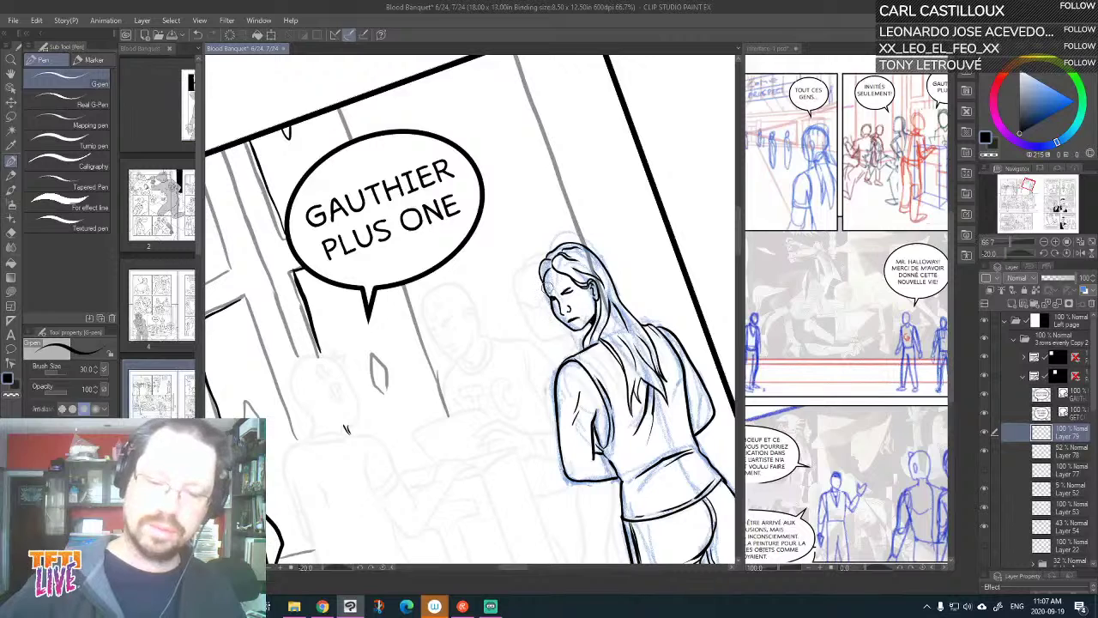
{"action": "left_click_drag", "start_coordinate": [550, 290], "coordinate": [522, 197]}
{"action": "key", "text": "^"}
{"action": "key", "text": "^"}
{"action": "key", "text": "^"}
{"action": "key", "text": "^"}
{"action": "key", "text": "^"}
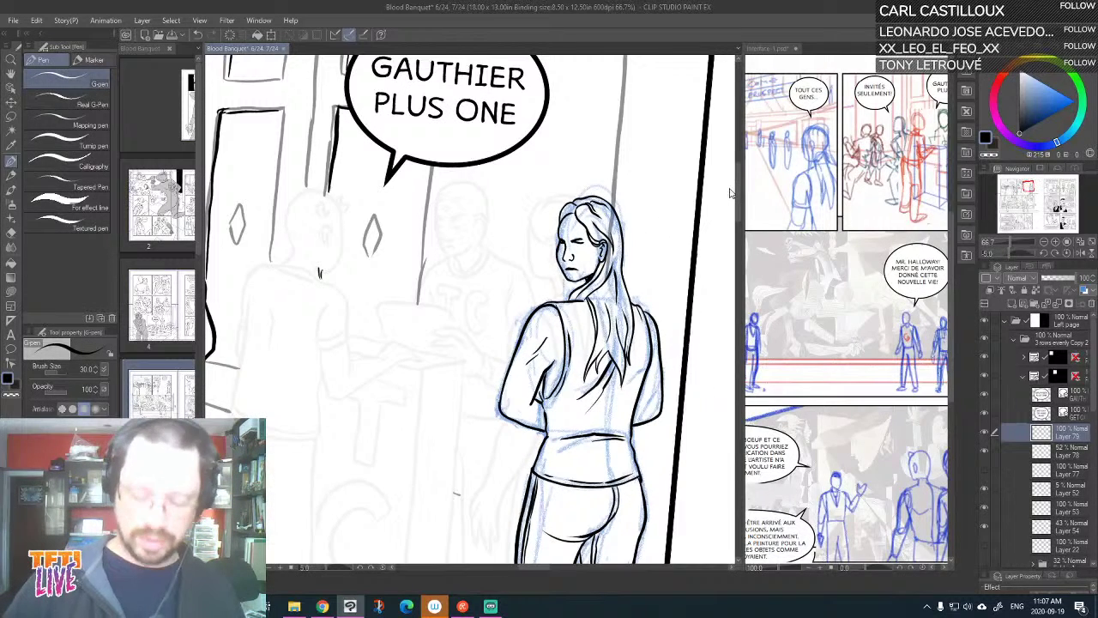
{"action": "scroll", "coordinate": [730, 193], "scroll_direction": "down", "scroll_amount": 1}
{"action": "left_click_drag", "start_coordinate": [644, 440], "coordinate": [548, 361]}
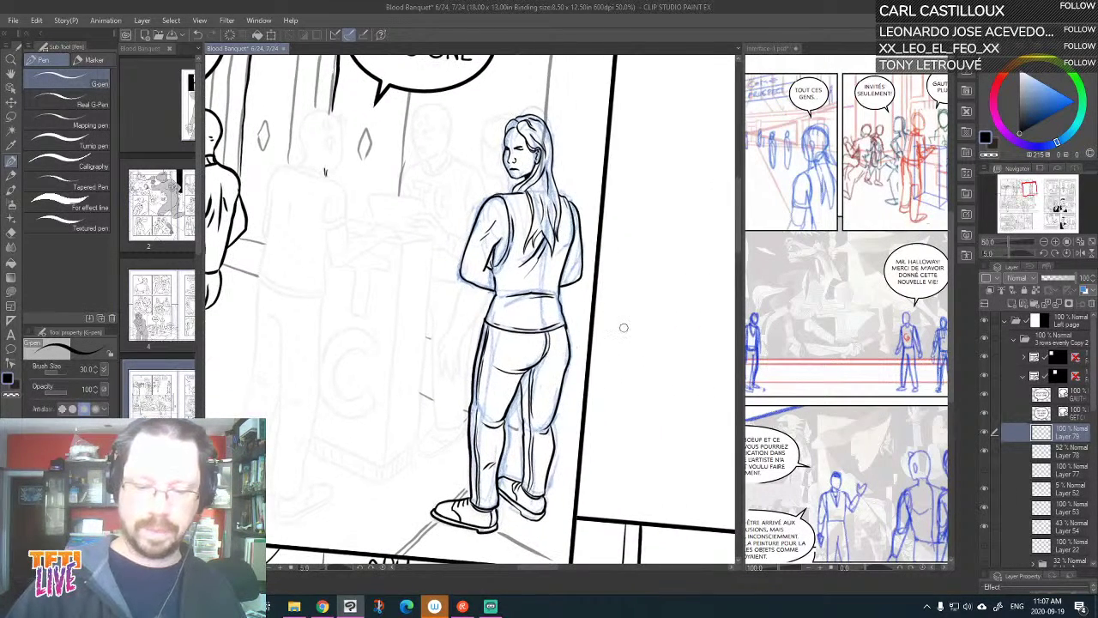
{"action": "key", "text": "minus"}
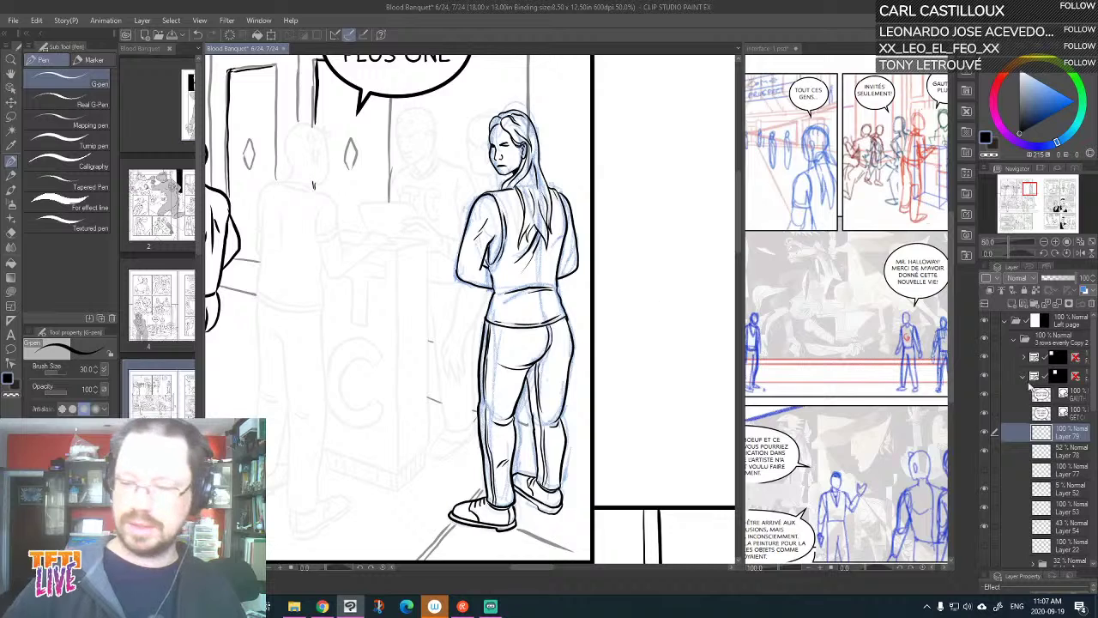
Hide the blue sketch on Layer 78, lower Layer 79's opacity to 38%, and compare the panel with and without Layer 79
{"action": "left_click", "coordinate": [985, 450]}
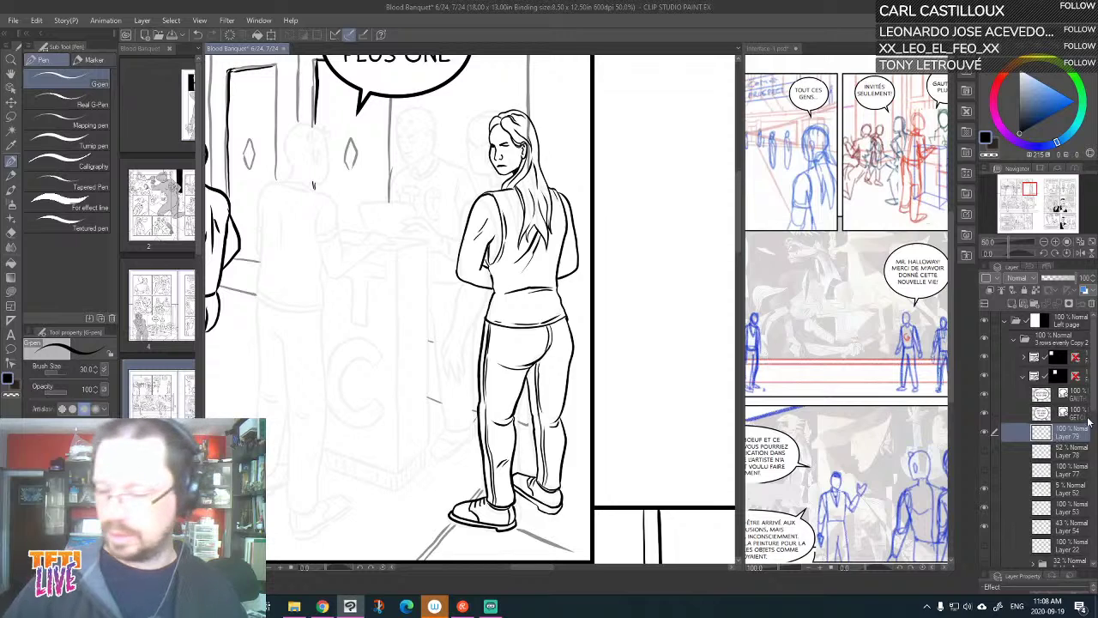
{"action": "left_click", "coordinate": [1056, 280]}
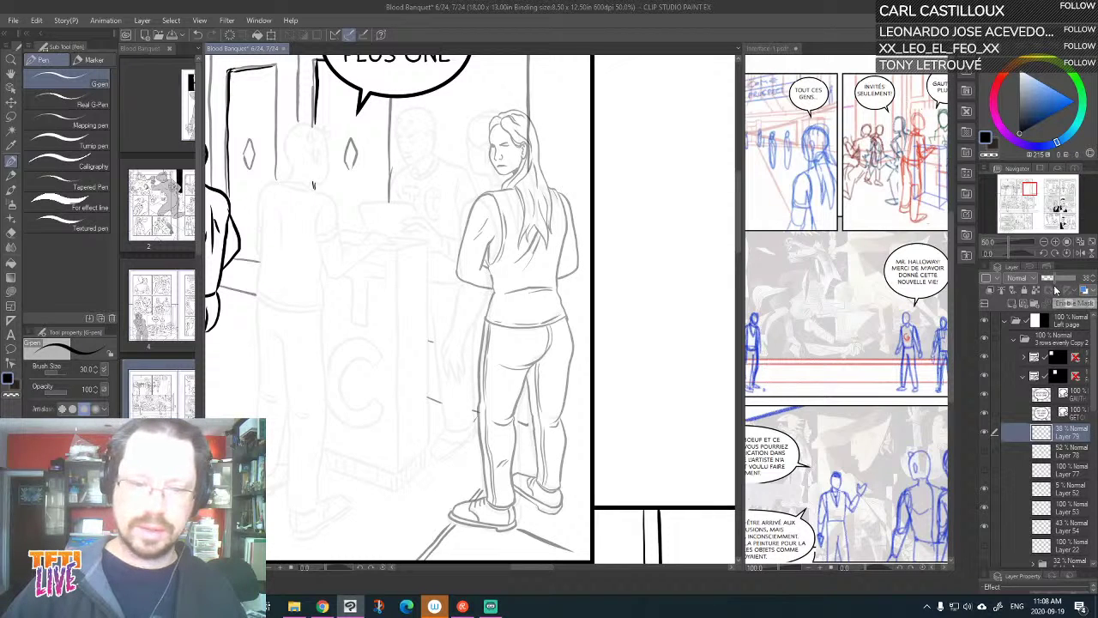
{"action": "left_click", "coordinate": [984, 434]}
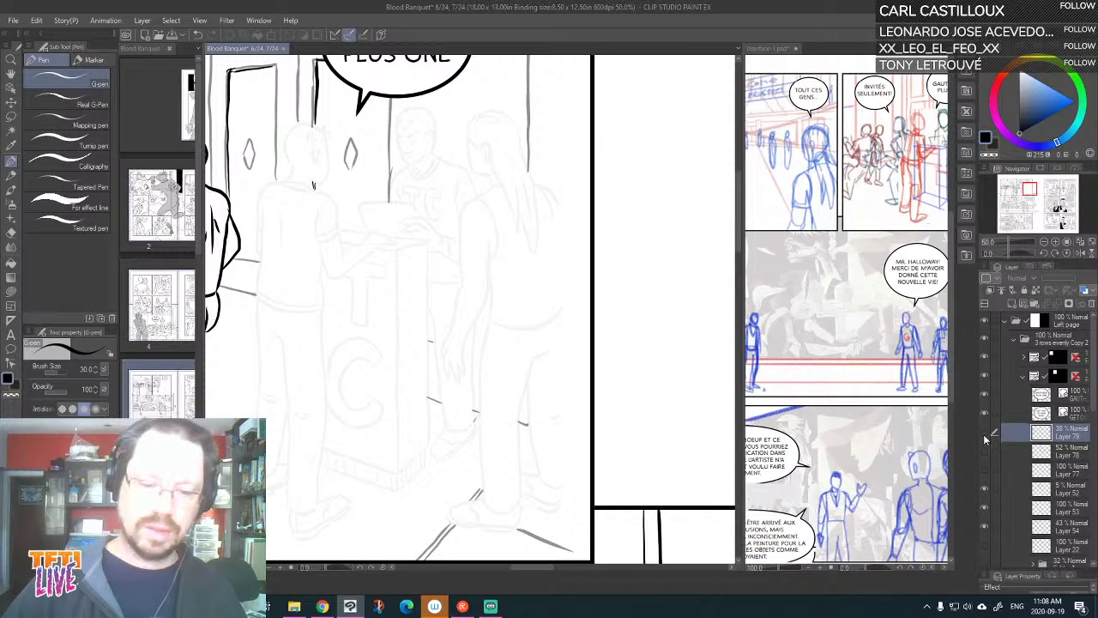
{"action": "left_click", "coordinate": [985, 434]}
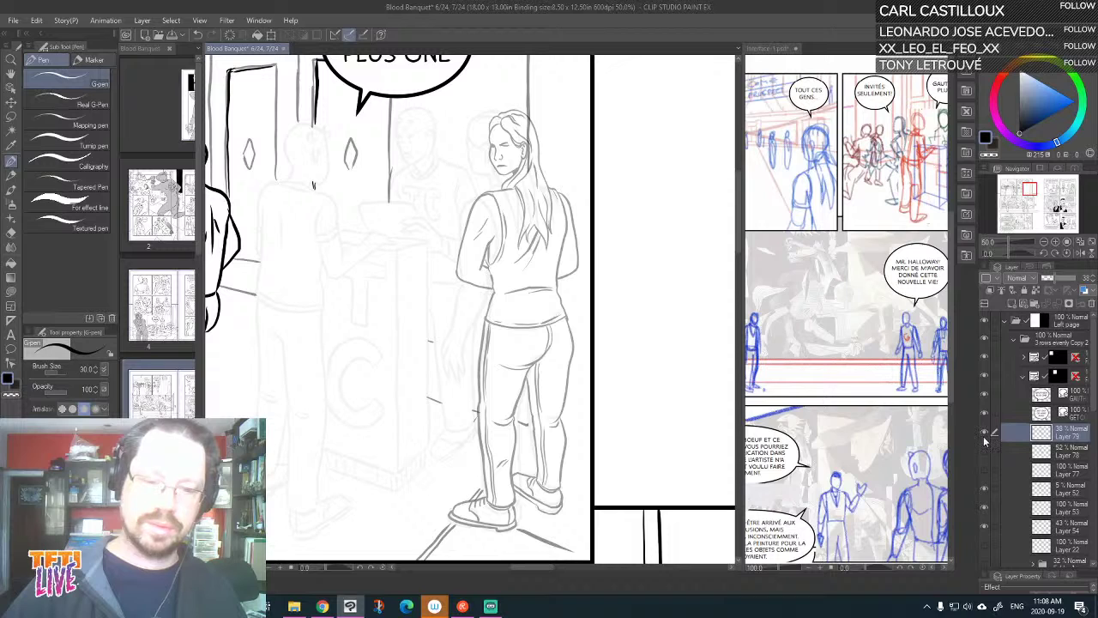
Check the faded figure against the full page and add a new raster layer above Layer 79
{"action": "key", "text": "ctrl+minus"}
{"action": "key", "text": "ctrl+minus"}
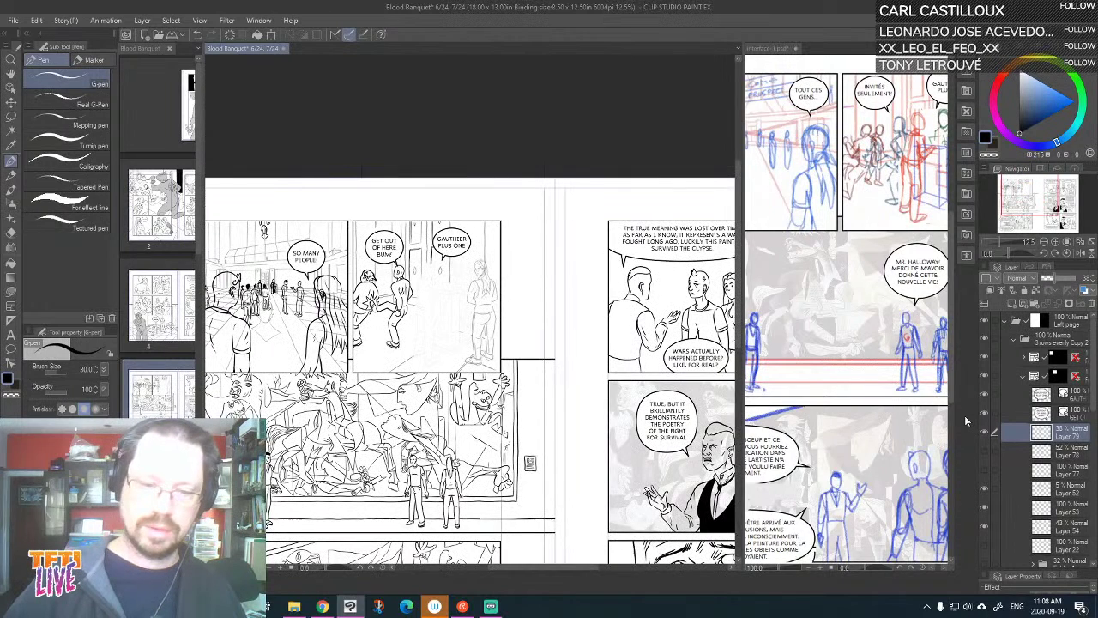
{"action": "key", "text": "ctrl+plus"}
{"action": "key", "text": "ctrl+plus"}
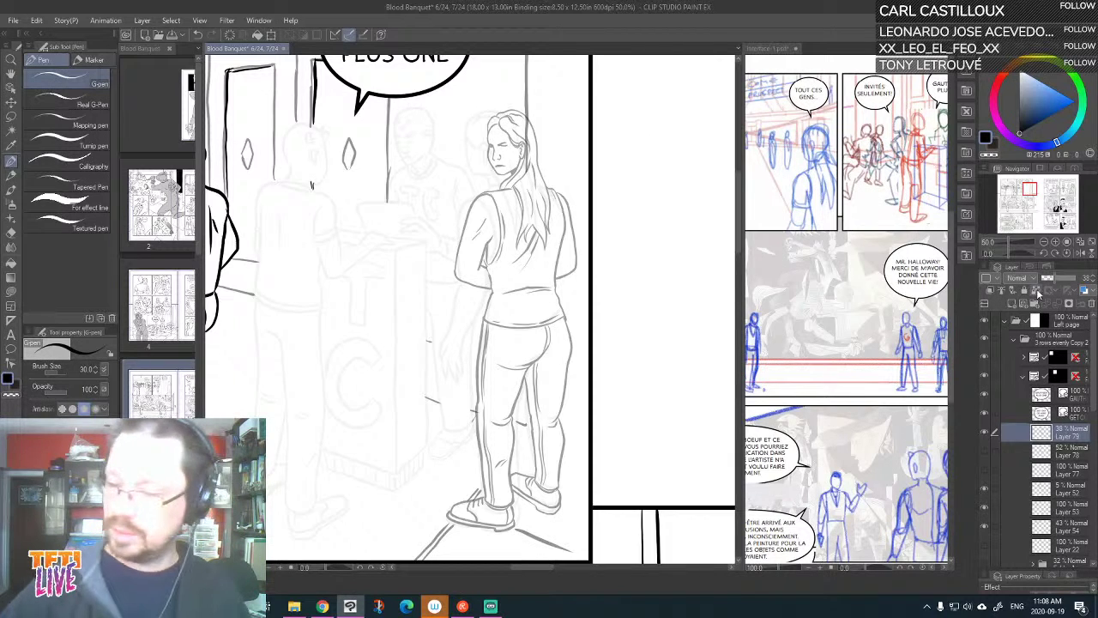
{"action": "left_click", "coordinate": [1014, 305]}
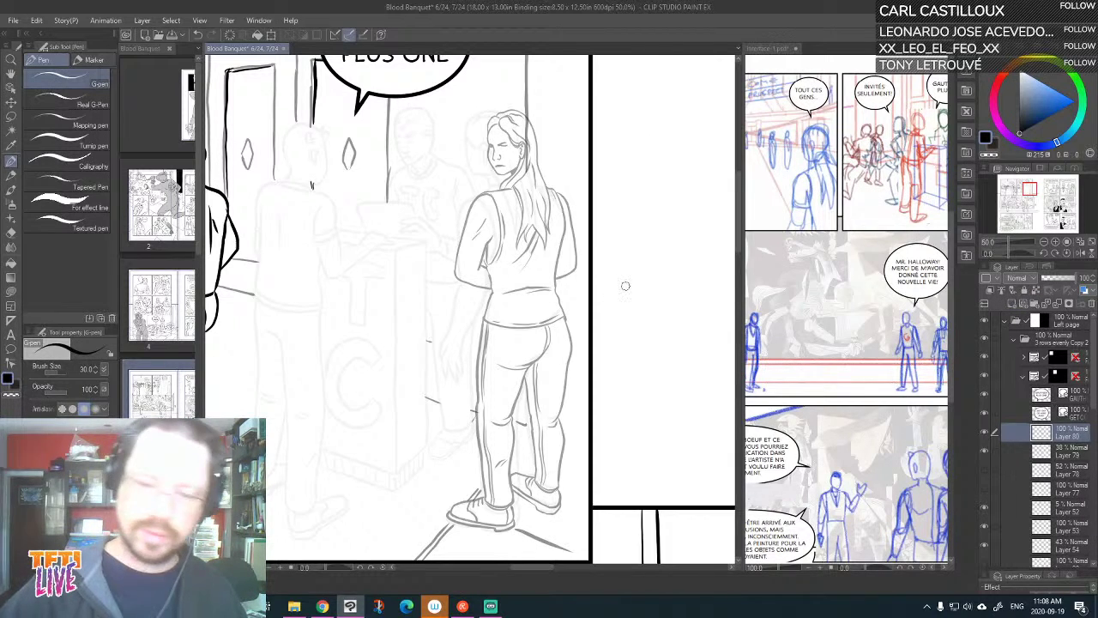
Frame the woman's upper body and choose the Real pencil with a bright saturated blue for sketching
{"action": "scroll", "coordinate": [626, 288], "scroll_direction": "up", "scroll_amount": 1}
{"action": "left_click_drag", "start_coordinate": [538, 130], "coordinate": [643, 270]}
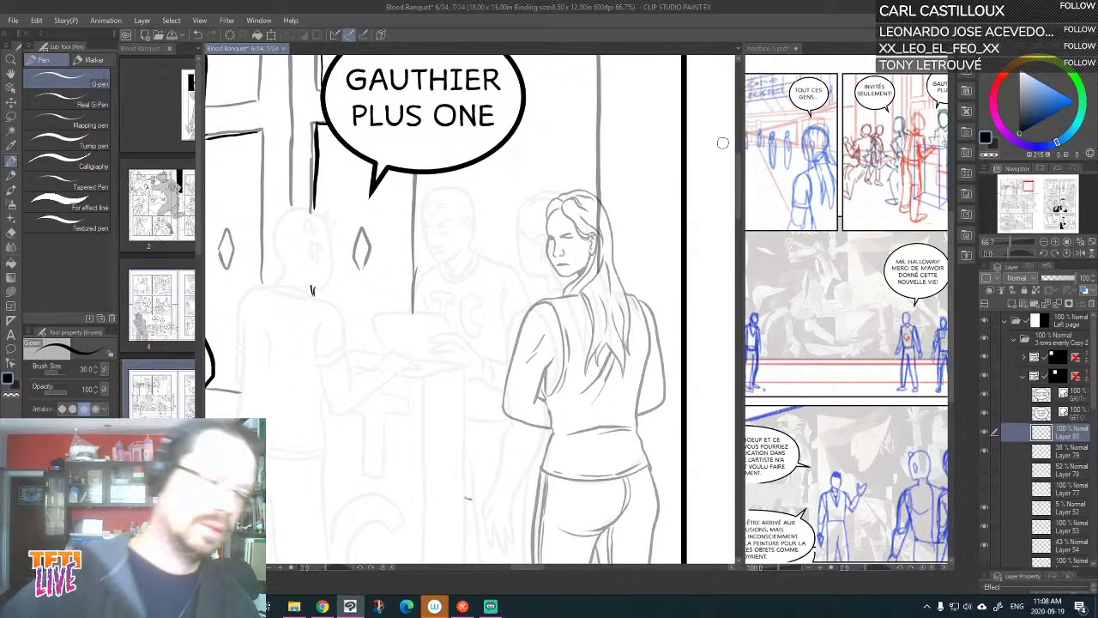
{"action": "left_click", "coordinate": [11, 174]}
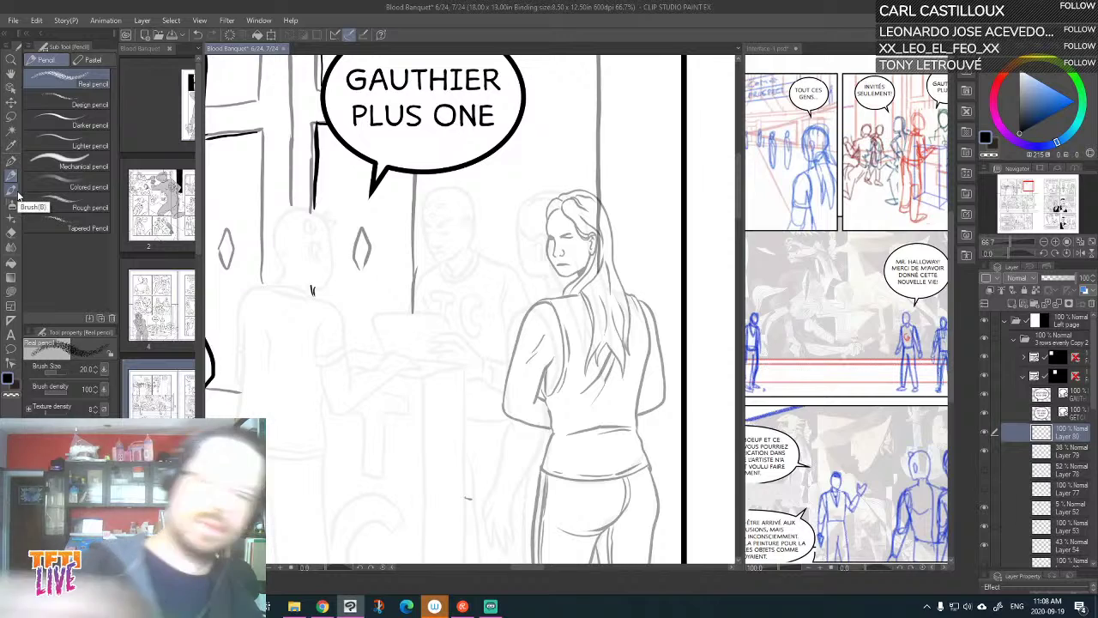
{"action": "left_click", "coordinate": [1073, 100]}
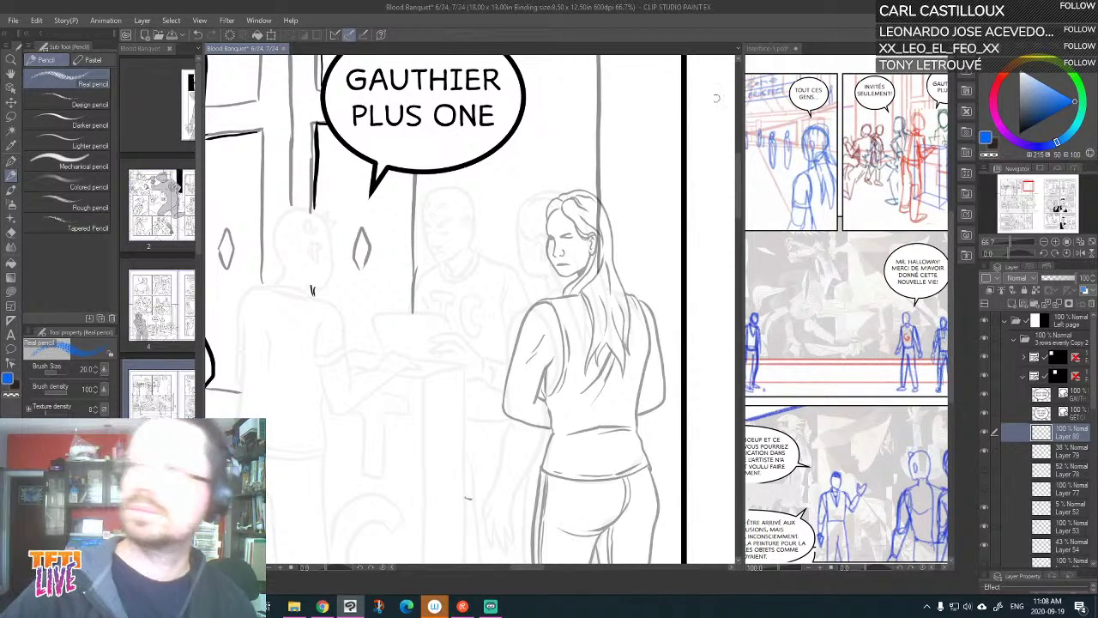
Sketch the woman's head outline and face oval in blue on Layer 80, and lower Layer 79's opacity to 20%
{"action": "mouse_move", "coordinate": [554, 232]}
{"action": "left_mouse_down"}
{"action": "mouse_move", "coordinate": [588, 214]}
{"action": "mouse_move", "coordinate": [601, 223]}
{"action": "mouse_move", "coordinate": [551, 271]}
{"action": "mouse_move", "coordinate": [556, 282]}
{"action": "mouse_move", "coordinate": [549, 262]}
{"action": "mouse_move", "coordinate": [590, 214]}
{"action": "mouse_move", "coordinate": [601, 241]}
{"action": "mouse_move", "coordinate": [570, 249]}
{"action": "mouse_move", "coordinate": [566, 271]}
{"action": "mouse_move", "coordinate": [585, 218]}
{"action": "mouse_move", "coordinate": [611, 258]}
{"action": "left_mouse_up"}
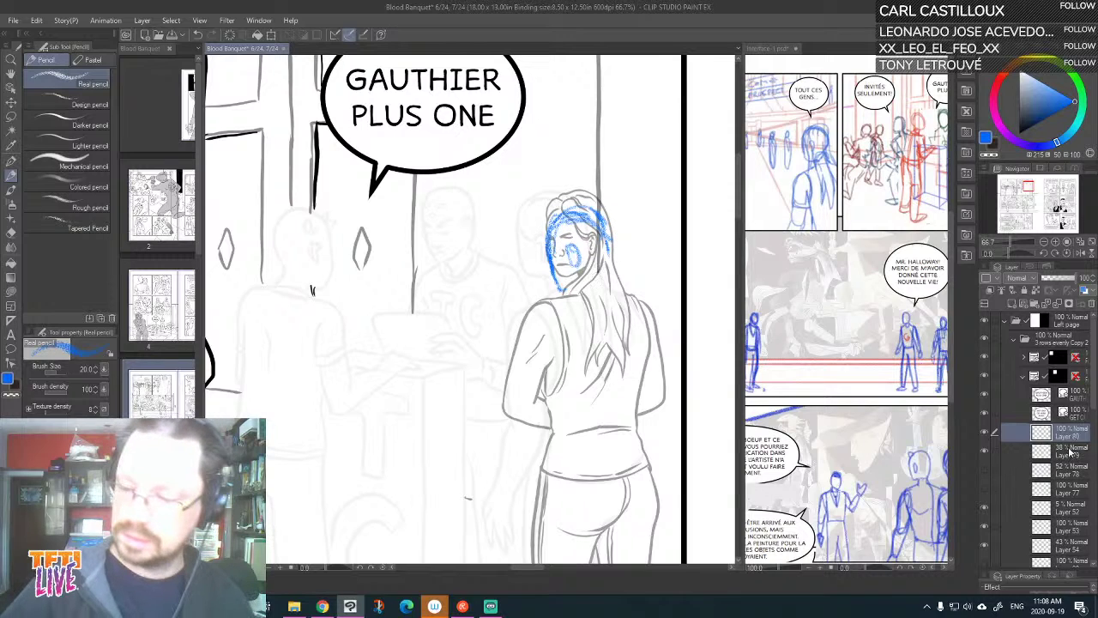
{"action": "left_click", "coordinate": [1067, 454]}
{"action": "left_click", "coordinate": [1050, 278]}
{"action": "left_click", "coordinate": [1042, 433]}
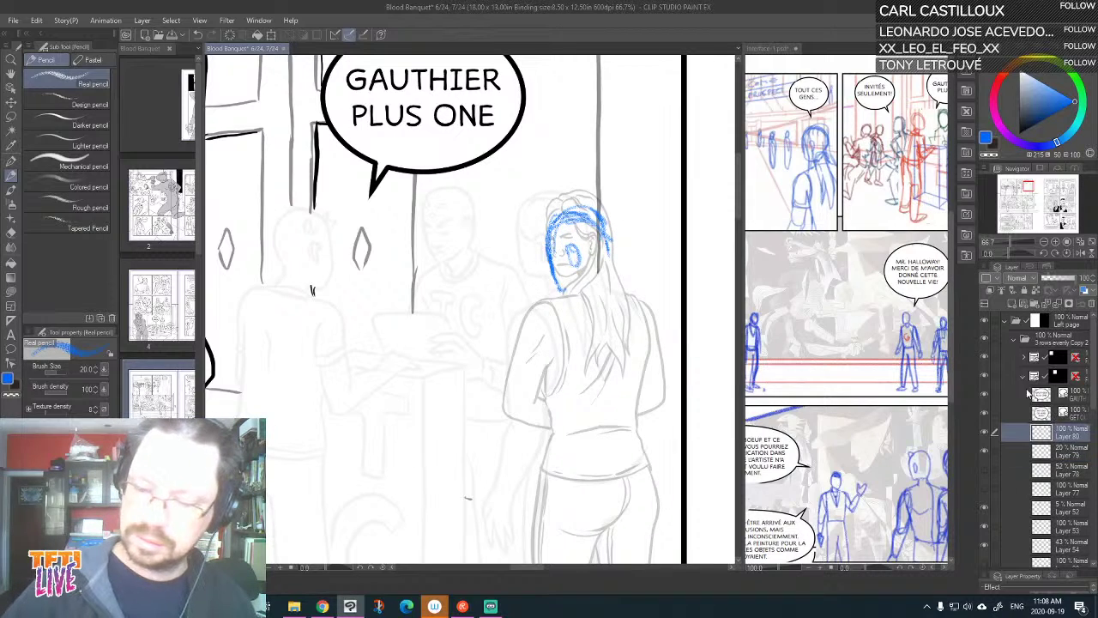
Sketch the woman's jaw, neck and shoulder line in blue, and lower Layer 79's opacity to 15%
{"action": "left_click_drag", "start_coordinate": [568, 285], "coordinate": [555, 281]}
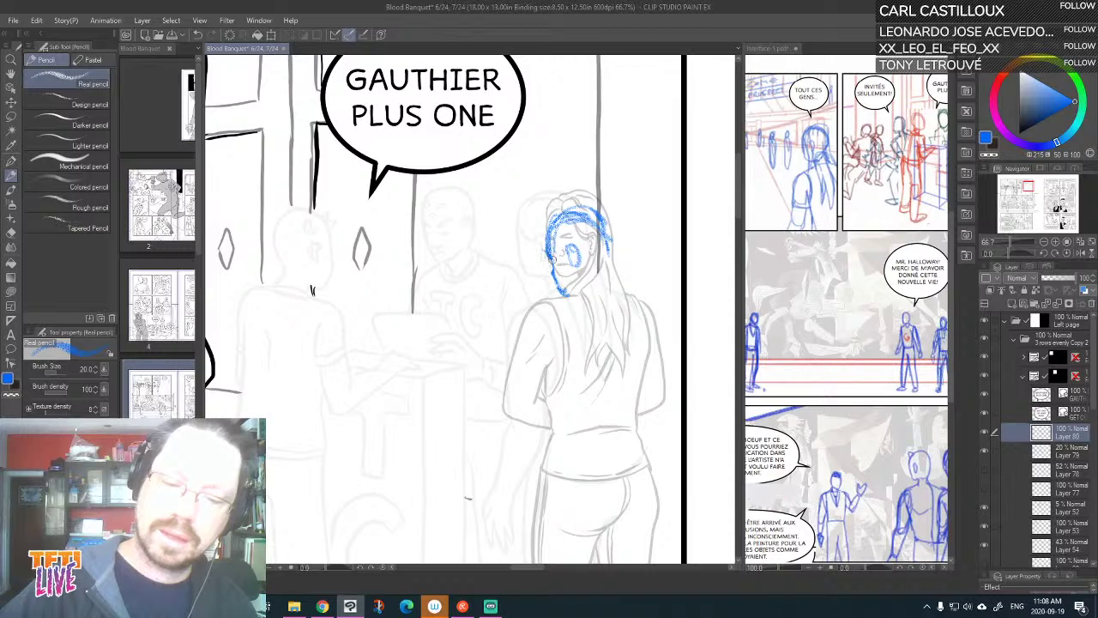
{"action": "mouse_move", "coordinate": [611, 236]}
{"action": "left_mouse_down"}
{"action": "mouse_move", "coordinate": [592, 268]}
{"action": "mouse_move", "coordinate": [619, 295]}
{"action": "mouse_move", "coordinate": [582, 275]}
{"action": "mouse_move", "coordinate": [581, 297]}
{"action": "mouse_move", "coordinate": [618, 290]}
{"action": "mouse_move", "coordinate": [654, 320]}
{"action": "left_mouse_up"}
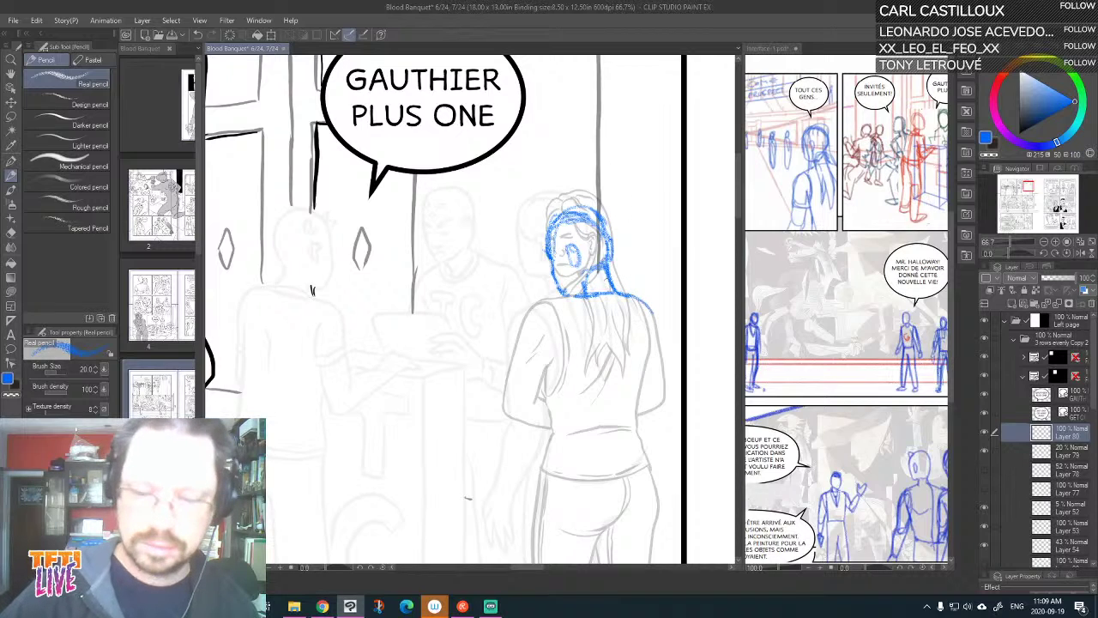
{"action": "left_click", "coordinate": [1069, 452]}
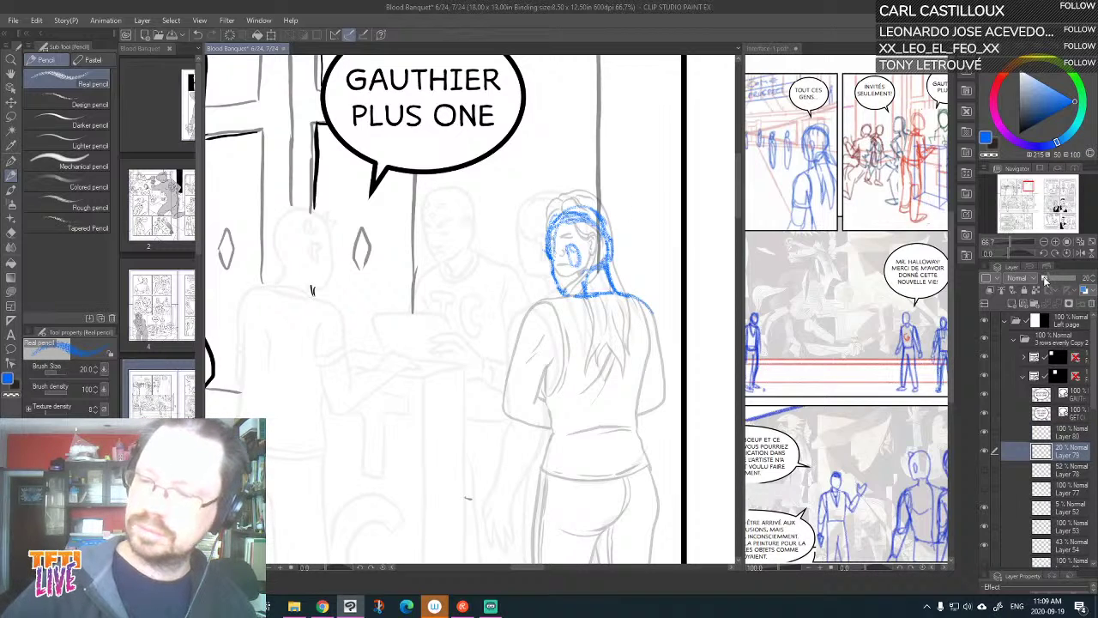
{"action": "left_click", "coordinate": [1043, 278]}
{"action": "left_click", "coordinate": [1046, 278]}
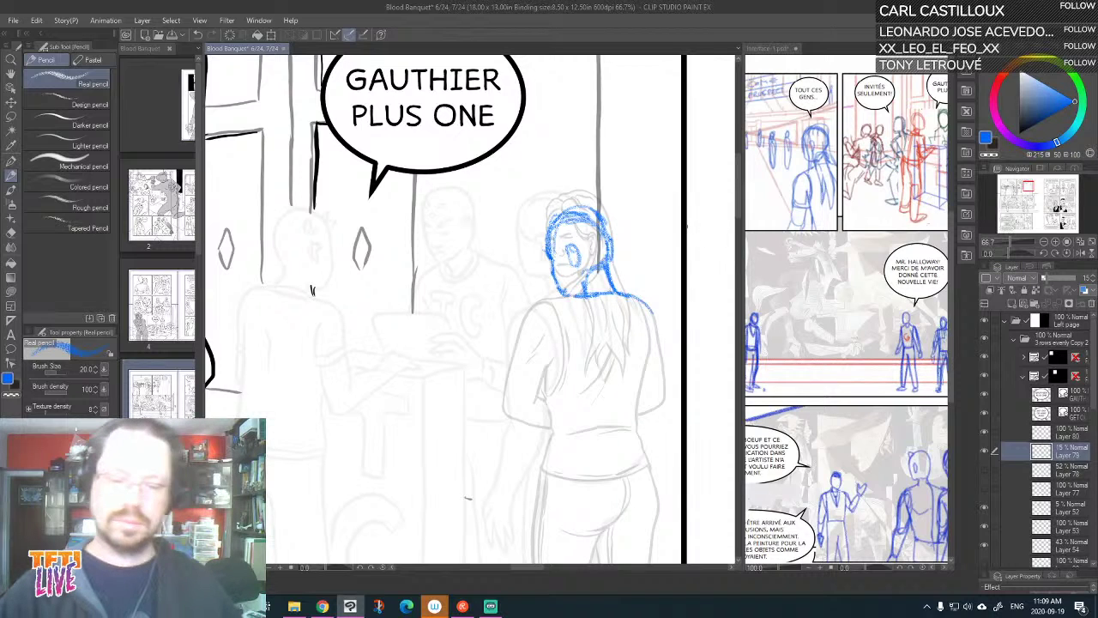
Sketch the woman's bent arm nearest the counter in blue on Layer 80, with its elbow and inner edge
{"action": "left_click_drag", "start_coordinate": [610, 403], "coordinate": [634, 345]}
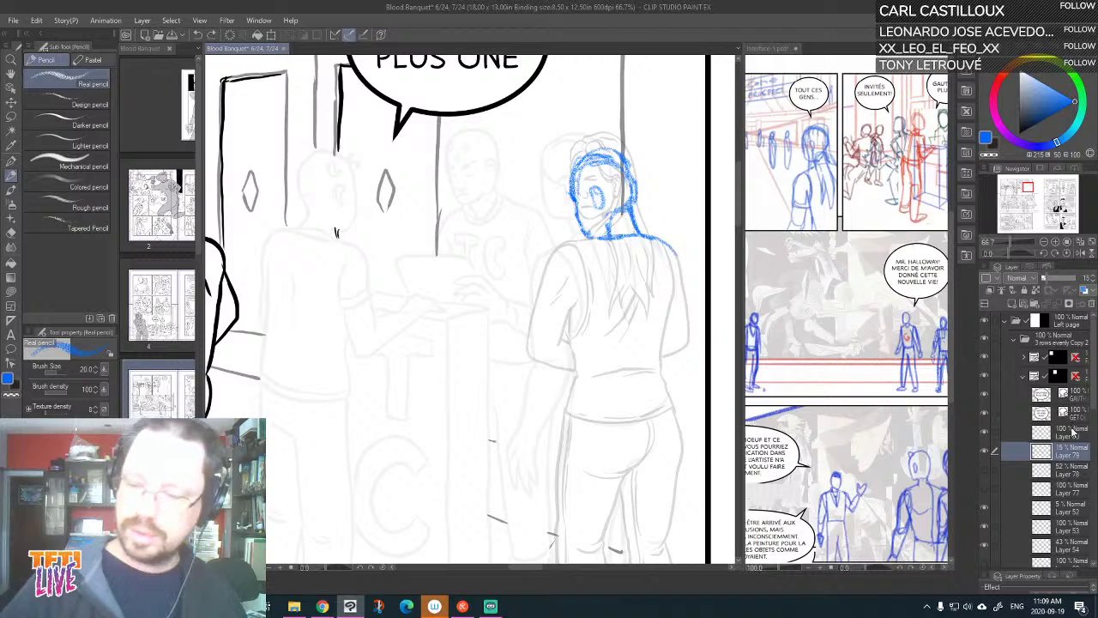
{"action": "left_click", "coordinate": [1055, 432]}
{"action": "mouse_move", "coordinate": [524, 351]}
{"action": "left_mouse_down"}
{"action": "mouse_move", "coordinate": [532, 360]}
{"action": "mouse_move", "coordinate": [562, 346]}
{"action": "left_mouse_up"}
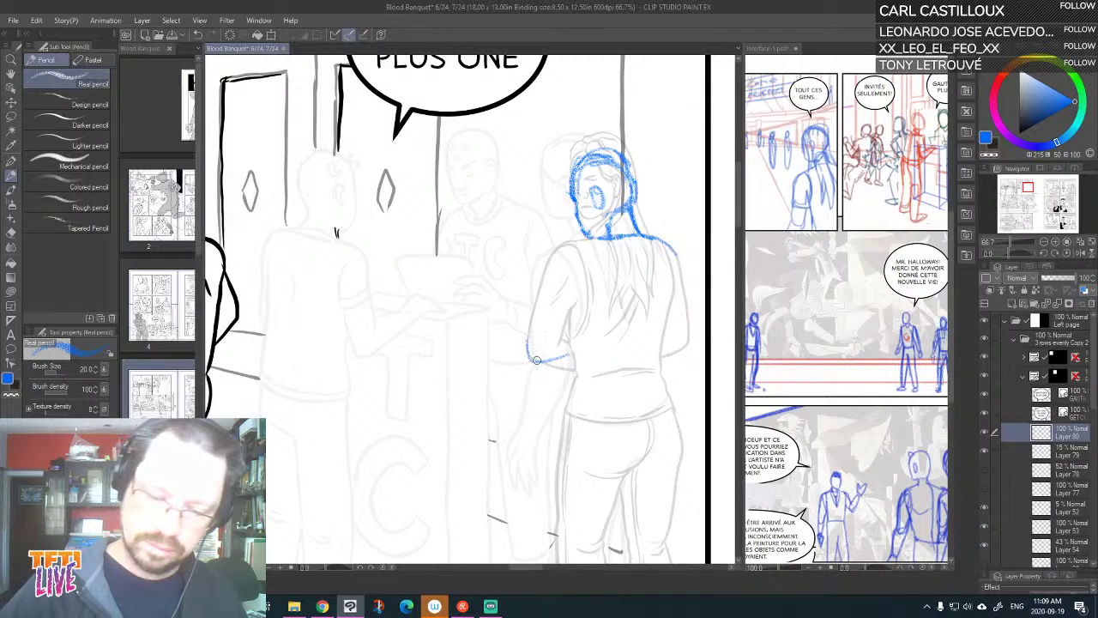
{"action": "left_click_drag", "start_coordinate": [533, 355], "coordinate": [532, 307]}
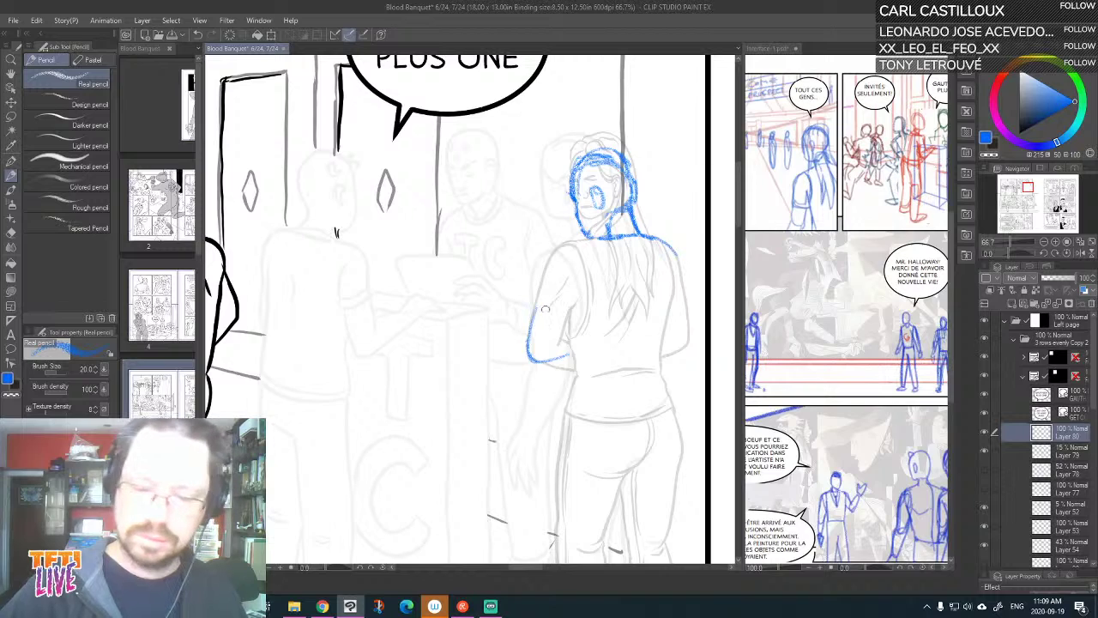
{"action": "mouse_move", "coordinate": [534, 345]}
{"action": "left_mouse_down"}
{"action": "mouse_move", "coordinate": [551, 257]}
{"action": "mouse_move", "coordinate": [544, 295]}
{"action": "mouse_move", "coordinate": [566, 242]}
{"action": "mouse_move", "coordinate": [536, 334]}
{"action": "mouse_move", "coordinate": [538, 357]}
{"action": "mouse_move", "coordinate": [575, 358]}
{"action": "left_mouse_up"}
{"action": "left_click_drag", "start_coordinate": [569, 316], "coordinate": [567, 342]}
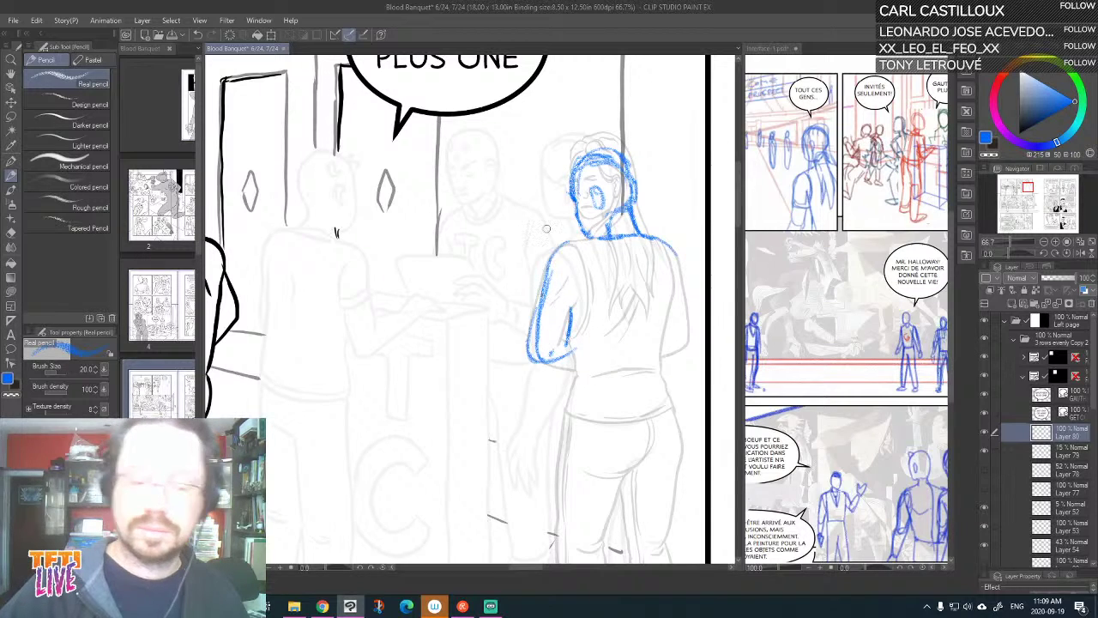
Redraw the bent arm's outer edge slimmer with an armhole curve beside it, and reinforce the face and neck lines
{"action": "mouse_move", "coordinate": [533, 343]}
{"action": "left_mouse_down"}
{"action": "mouse_move", "coordinate": [538, 371]}
{"action": "mouse_move", "coordinate": [529, 328]}
{"action": "mouse_move", "coordinate": [539, 277]}
{"action": "left_mouse_up"}
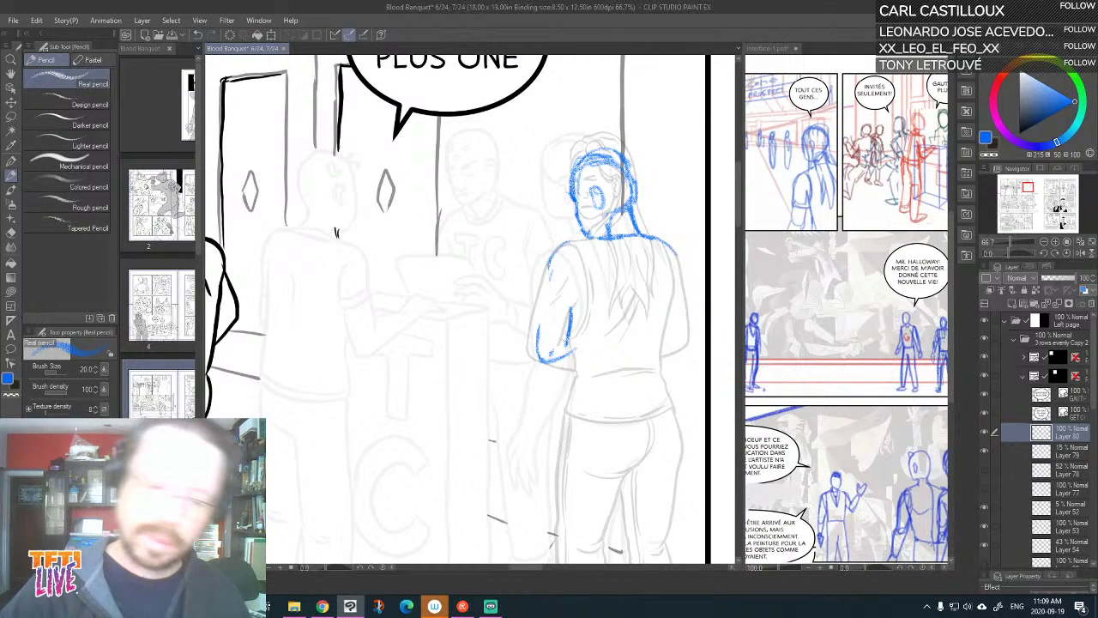
{"action": "mouse_move", "coordinate": [537, 340]}
{"action": "left_mouse_down"}
{"action": "mouse_move", "coordinate": [547, 256]}
{"action": "mouse_move", "coordinate": [581, 250]}
{"action": "left_mouse_up"}
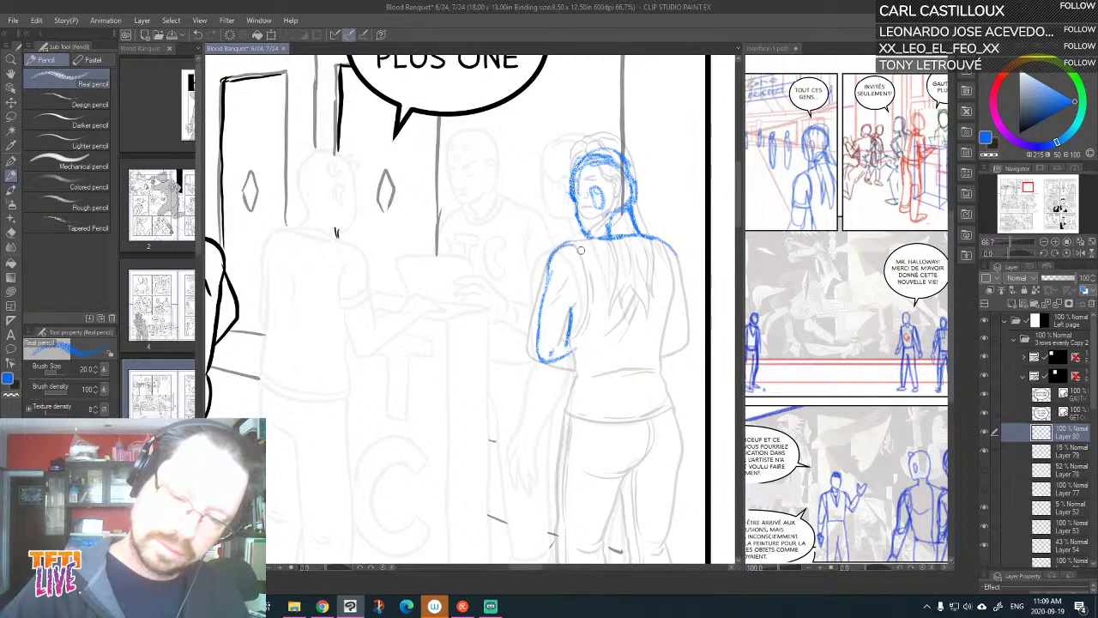
{"action": "mouse_move", "coordinate": [573, 326]}
{"action": "left_mouse_down"}
{"action": "mouse_move", "coordinate": [587, 270]}
{"action": "mouse_move", "coordinate": [577, 242]}
{"action": "mouse_move", "coordinate": [588, 302]}
{"action": "mouse_move", "coordinate": [580, 333]}
{"action": "left_mouse_up"}
{"action": "left_click_drag", "start_coordinate": [646, 227], "coordinate": [661, 299]}
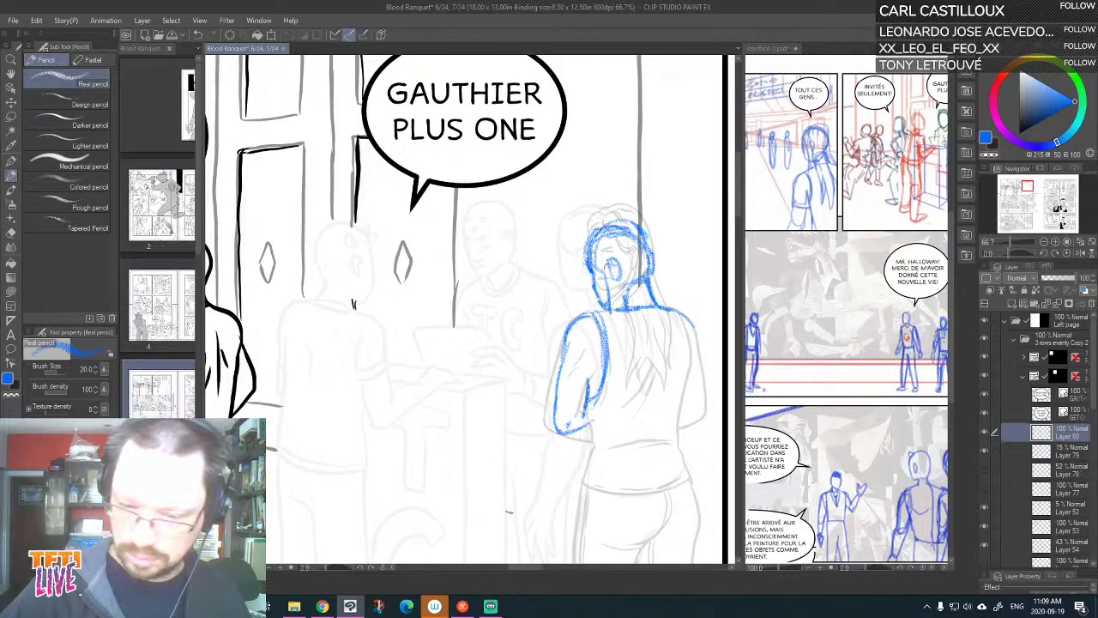
{"action": "left_click_drag", "start_coordinate": [612, 267], "coordinate": [619, 310]}
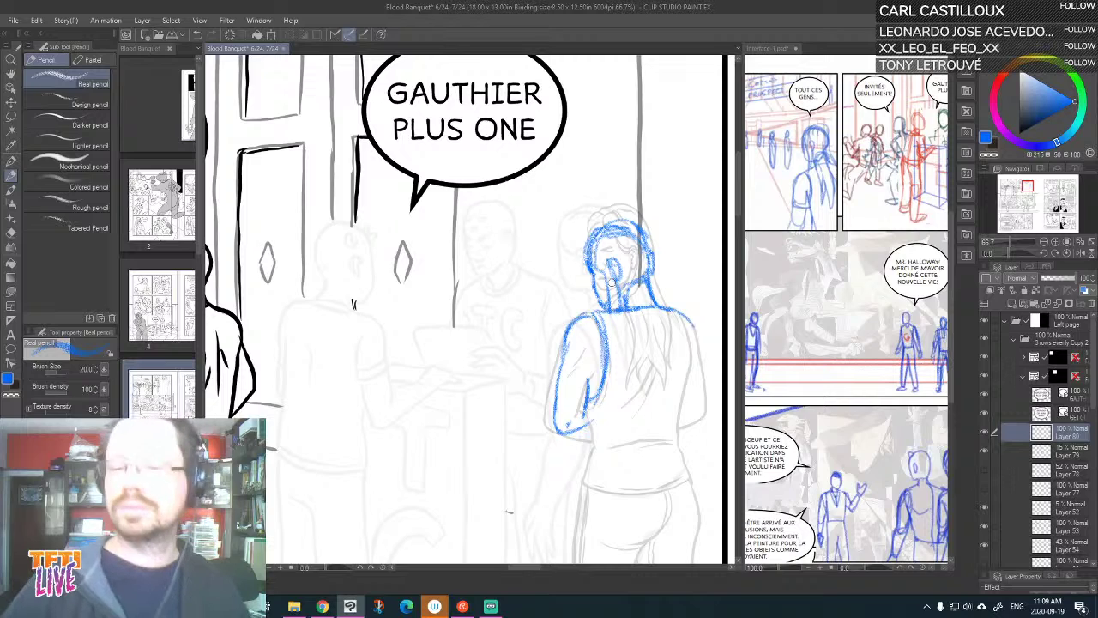
Sketch the woman's far shoulder and side of the torso in blue, with long hair strands falling down her back
{"action": "key", "text": "ctrl+minus"}
{"action": "key", "text": "ctrl+minus"}
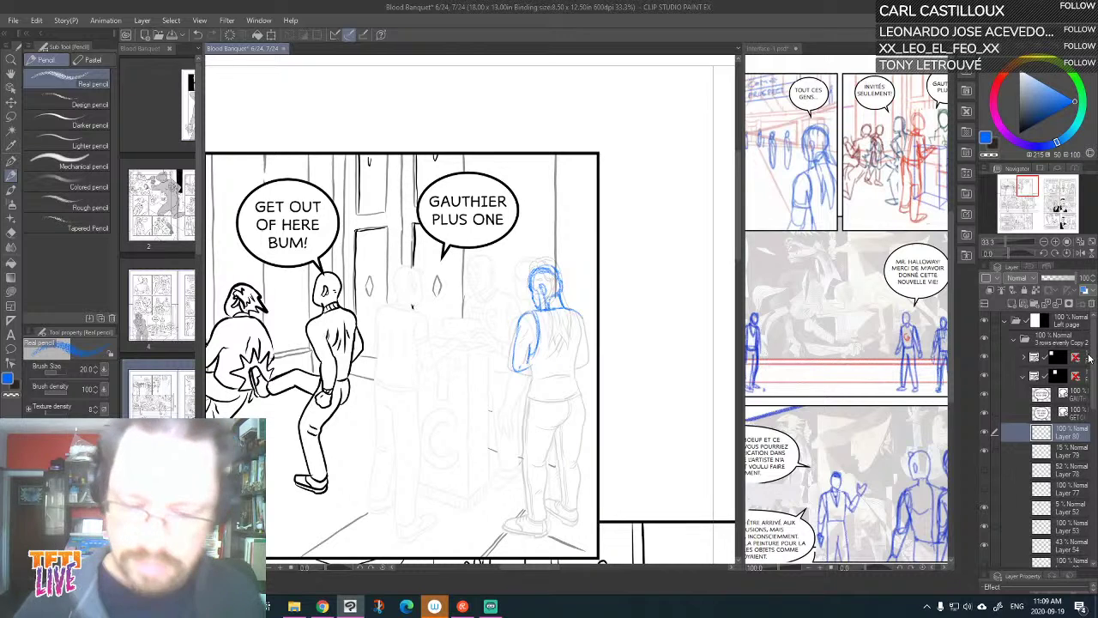
{"action": "key", "text": "ctrl+plus"}
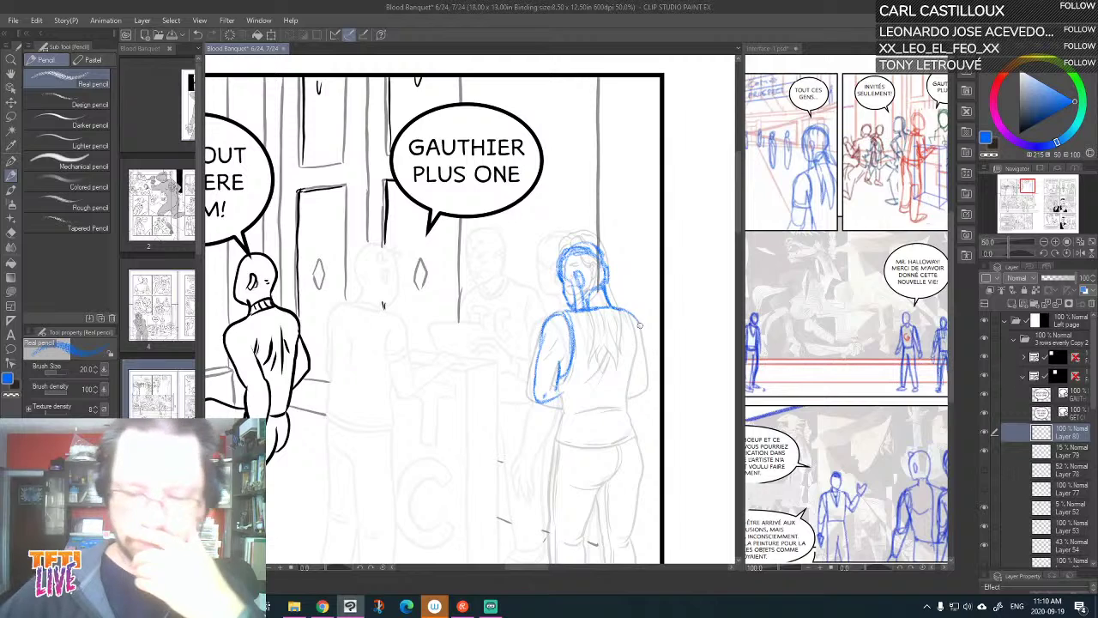
{"action": "left_click_drag", "start_coordinate": [638, 326], "coordinate": [636, 354]}
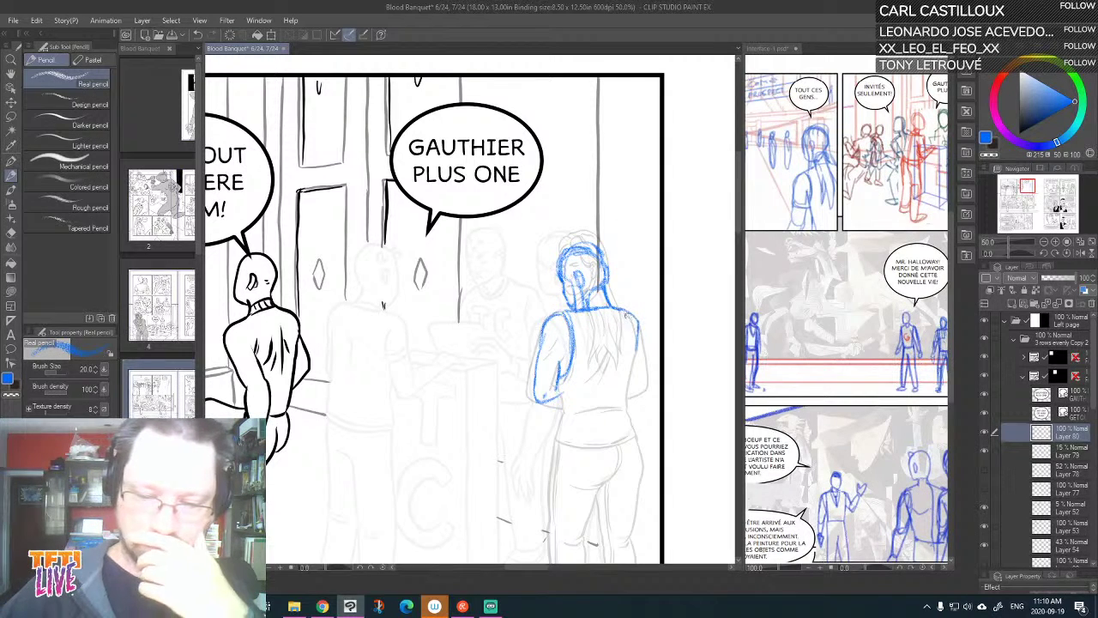
{"action": "mouse_move", "coordinate": [627, 314]}
{"action": "left_mouse_down"}
{"action": "mouse_move", "coordinate": [637, 360]}
{"action": "mouse_move", "coordinate": [621, 402]}
{"action": "left_mouse_up"}
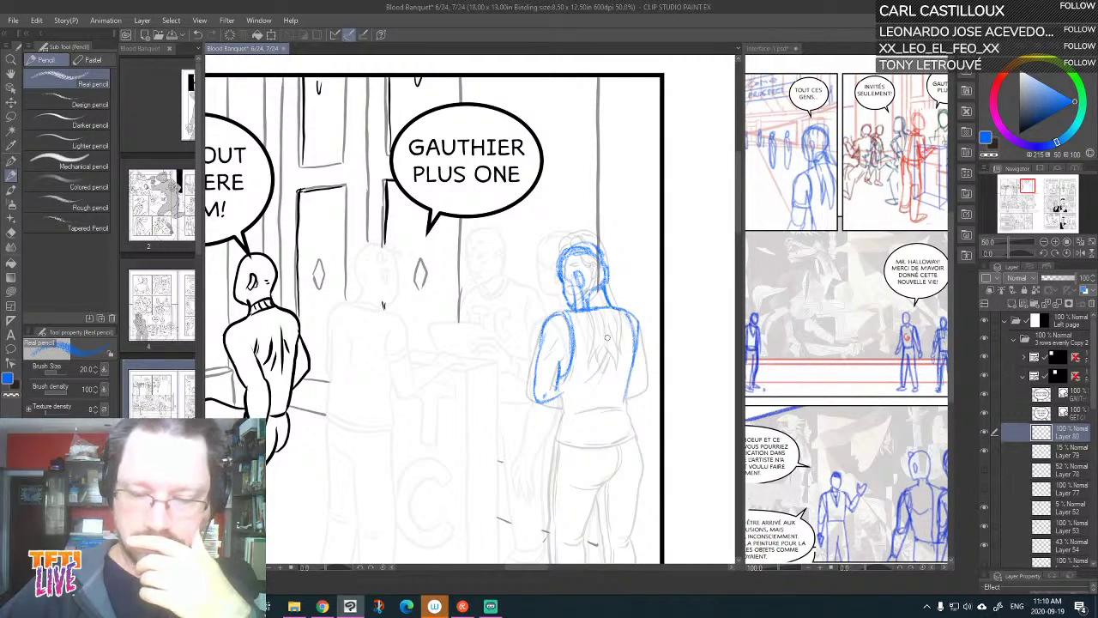
{"action": "left_click_drag", "start_coordinate": [607, 337], "coordinate": [604, 383]}
{"action": "left_click_drag", "start_coordinate": [627, 323], "coordinate": [629, 359]}
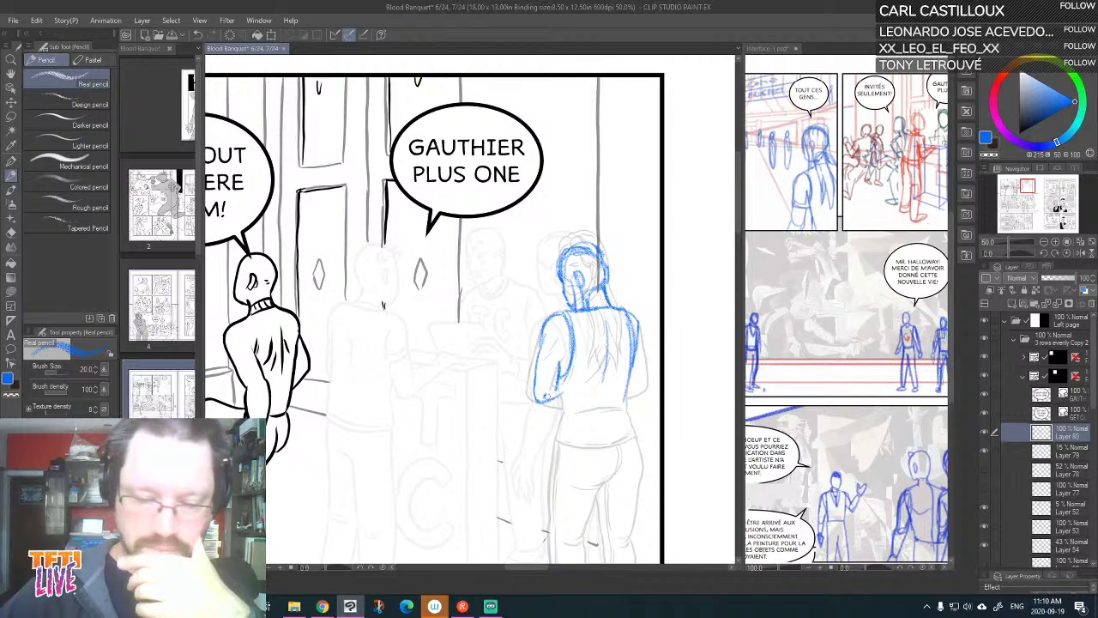
{"action": "mouse_move", "coordinate": [540, 397]}
{"action": "left_mouse_down"}
{"action": "mouse_move", "coordinate": [548, 402]}
{"action": "mouse_move", "coordinate": [536, 394]}
{"action": "mouse_move", "coordinate": [539, 329]}
{"action": "left_mouse_up"}
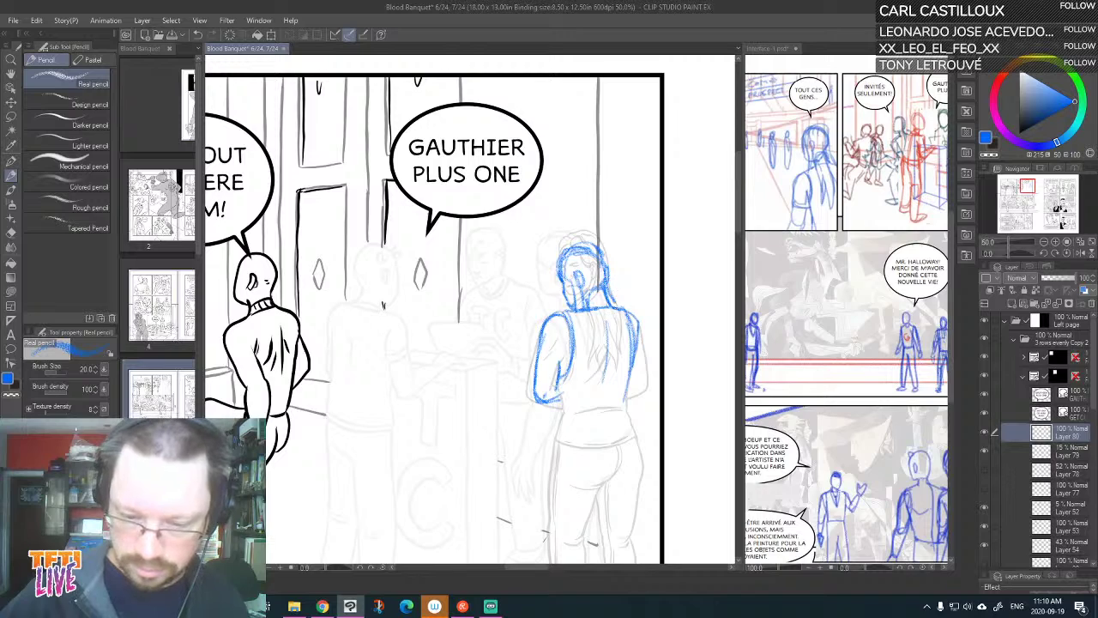
{"action": "left_click_drag", "start_coordinate": [614, 307], "coordinate": [615, 377]}
{"action": "mouse_move", "coordinate": [588, 310]}
{"action": "left_mouse_down"}
{"action": "mouse_move", "coordinate": [599, 383]}
{"action": "mouse_move", "coordinate": [618, 359]}
{"action": "left_mouse_up"}
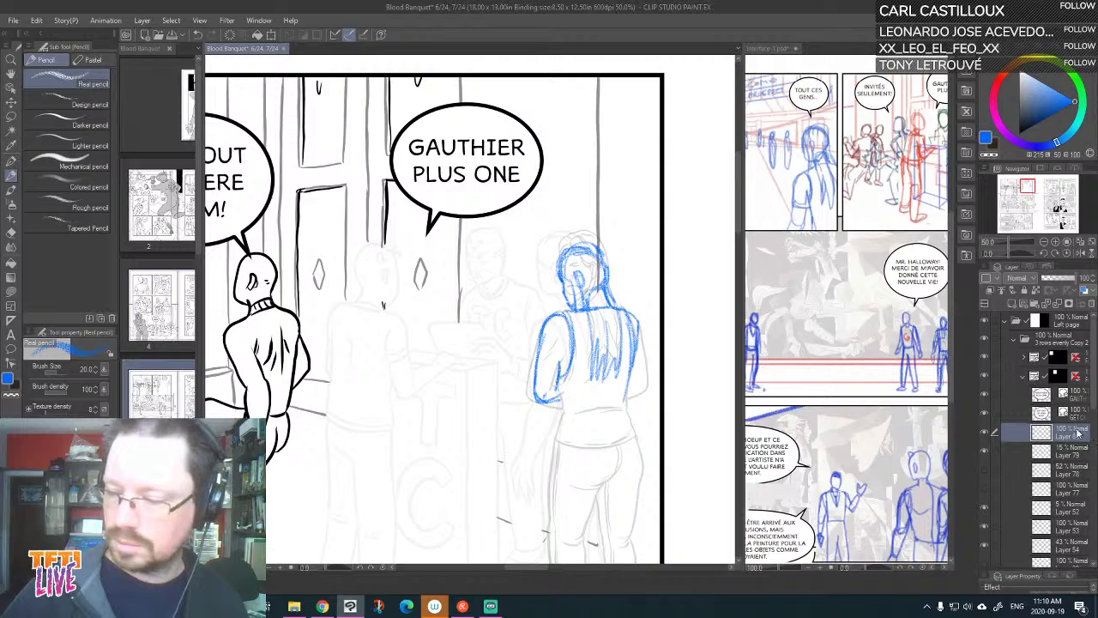
Add a raster layer above Layer 80, lower Layer 80's opacity to 42%, and make the new layer active
{"action": "left_click", "coordinate": [1013, 305]}
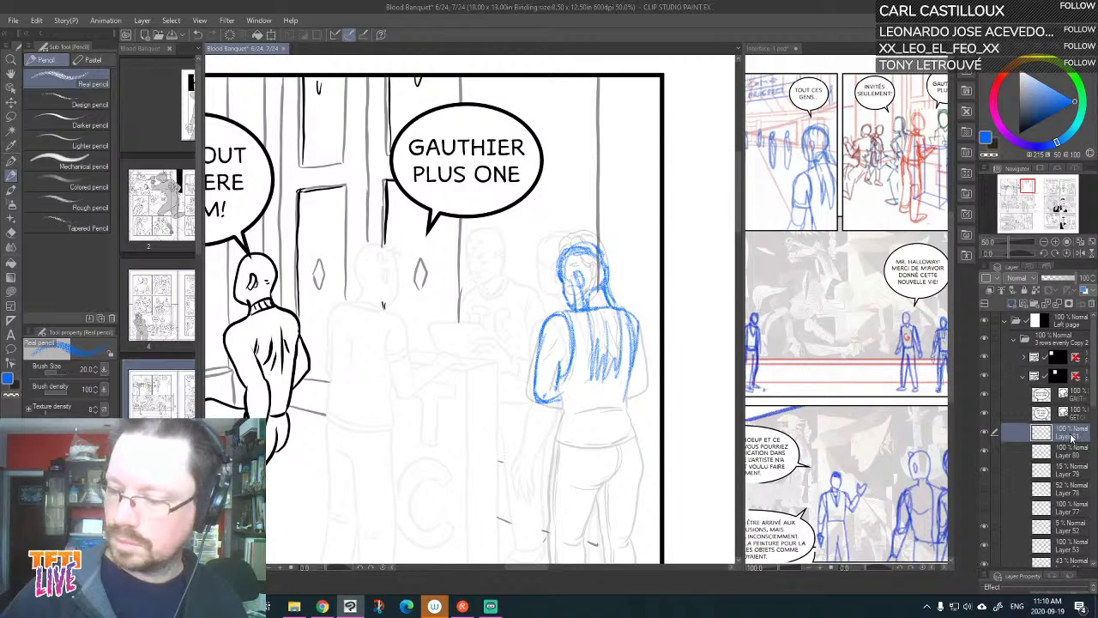
{"action": "left_click", "coordinate": [1064, 450]}
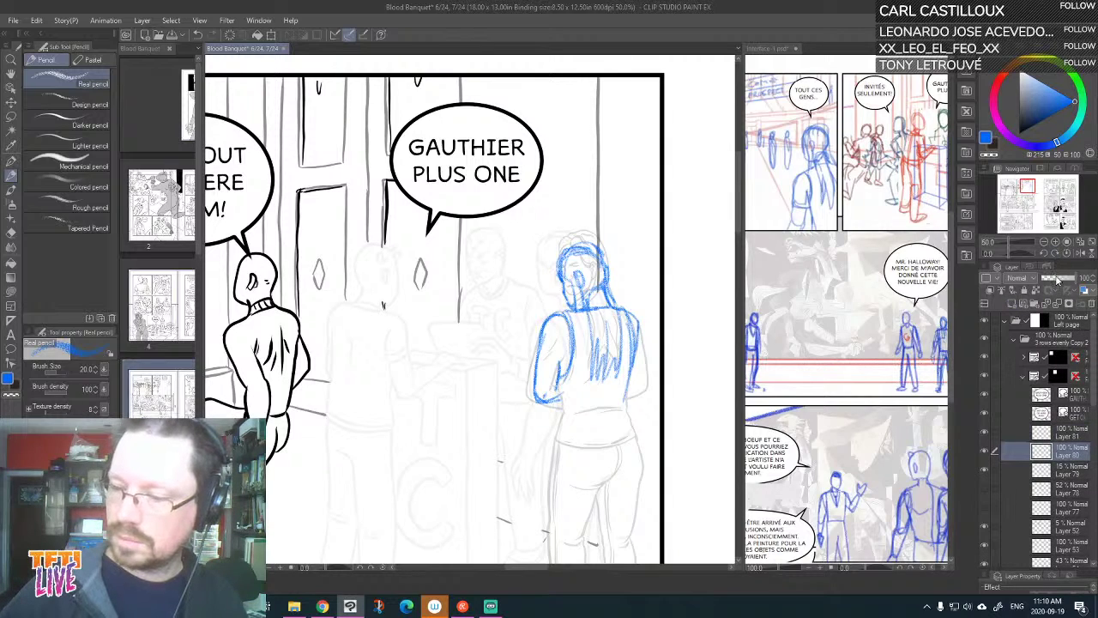
{"action": "left_click", "coordinate": [1057, 279]}
{"action": "left_click", "coordinate": [1076, 436]}
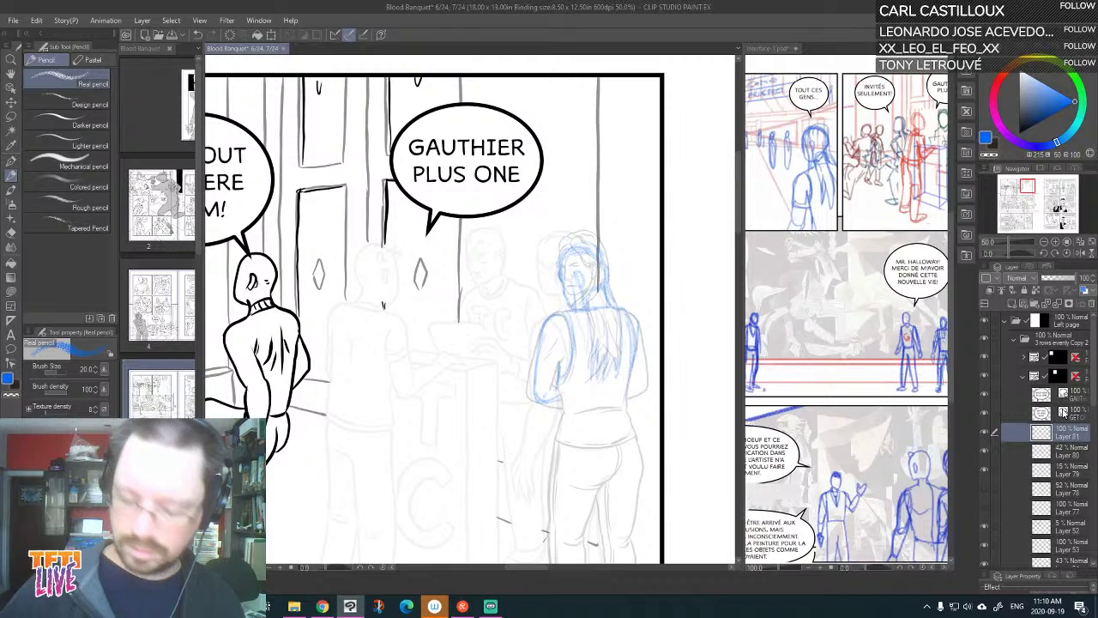
Ink the bent arm's outline from shoulder around the elbow on Layer 81 with the G-pen in black
{"action": "scroll", "coordinate": [622, 326], "scroll_direction": "up", "scroll_amount": 4}
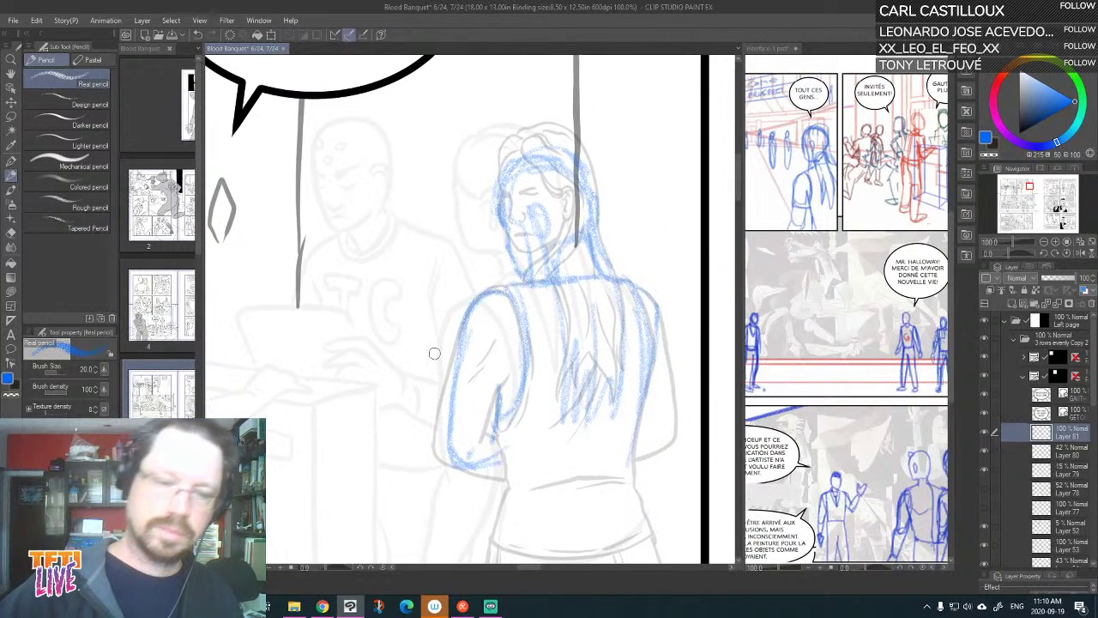
{"action": "key", "text": "p"}
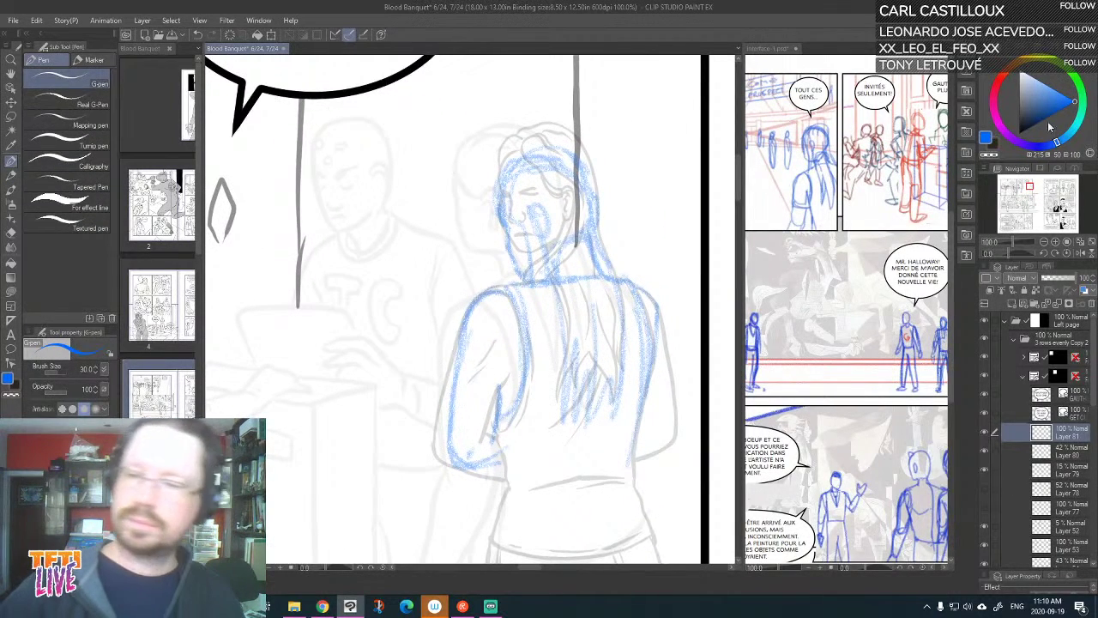
{"action": "left_click", "coordinate": [1020, 133]}
{"action": "left_click_drag", "start_coordinate": [562, 317], "coordinate": [578, 223]}
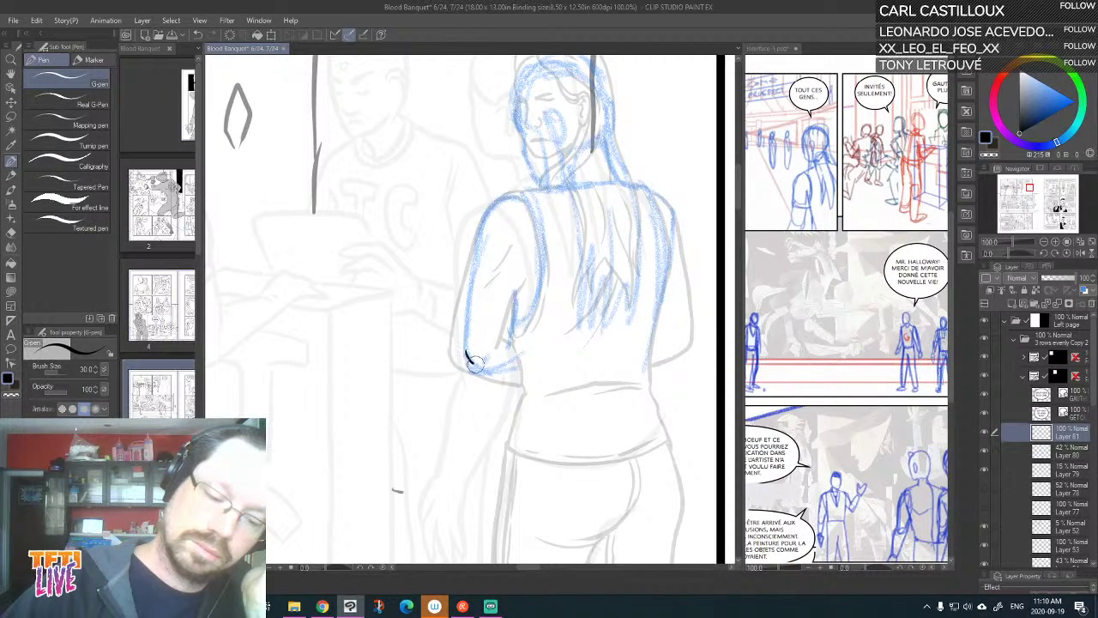
{"action": "mouse_move", "coordinate": [472, 363]}
{"action": "left_mouse_down"}
{"action": "mouse_move", "coordinate": [483, 226]}
{"action": "mouse_move", "coordinate": [524, 196]}
{"action": "left_mouse_up"}
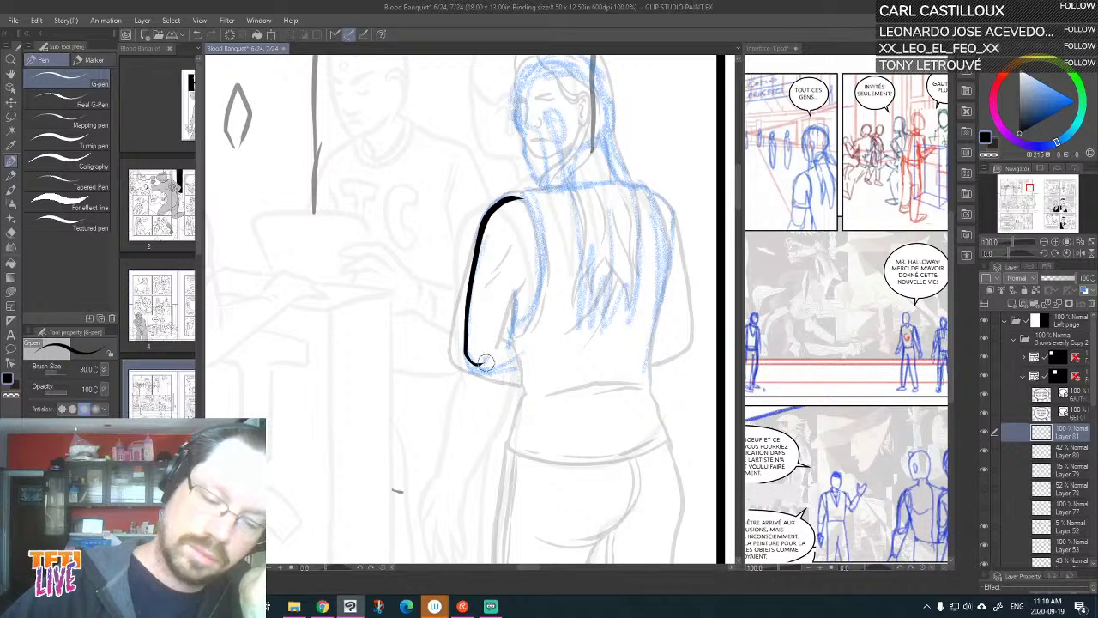
{"action": "mouse_move", "coordinate": [470, 363]}
{"action": "left_mouse_down"}
{"action": "mouse_move", "coordinate": [508, 356]}
{"action": "mouse_move", "coordinate": [527, 251]}
{"action": "left_mouse_up"}
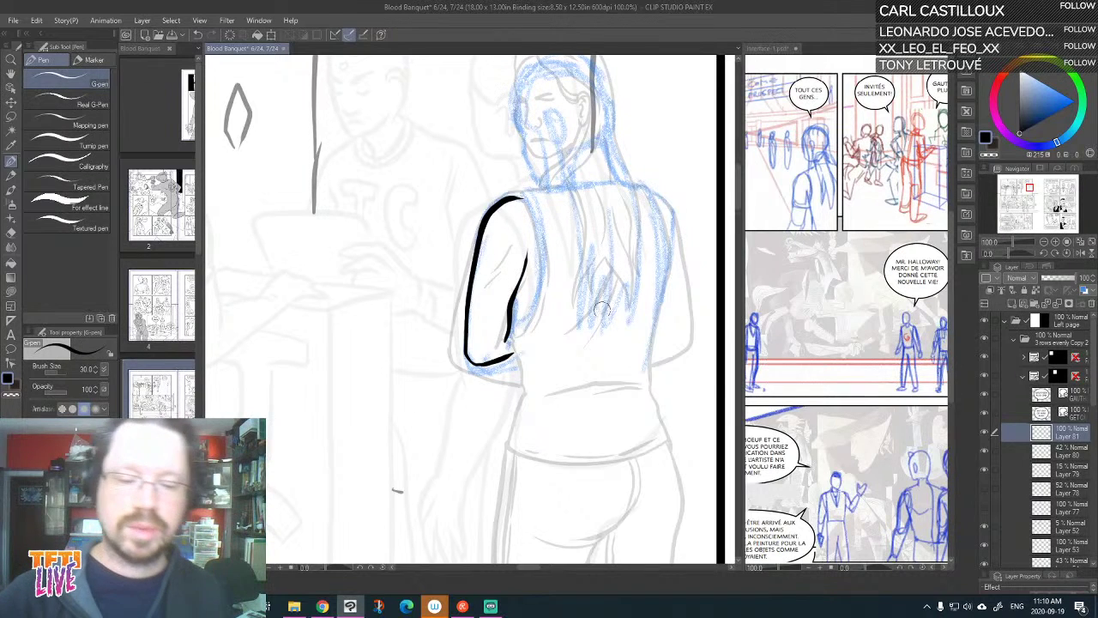
Undo the inked inner edge of the bent arm and redraw it as a cleaner stroke up from the elbow
{"action": "key", "text": "ctrl+z"}
{"action": "key", "text": "ctrl+z"}
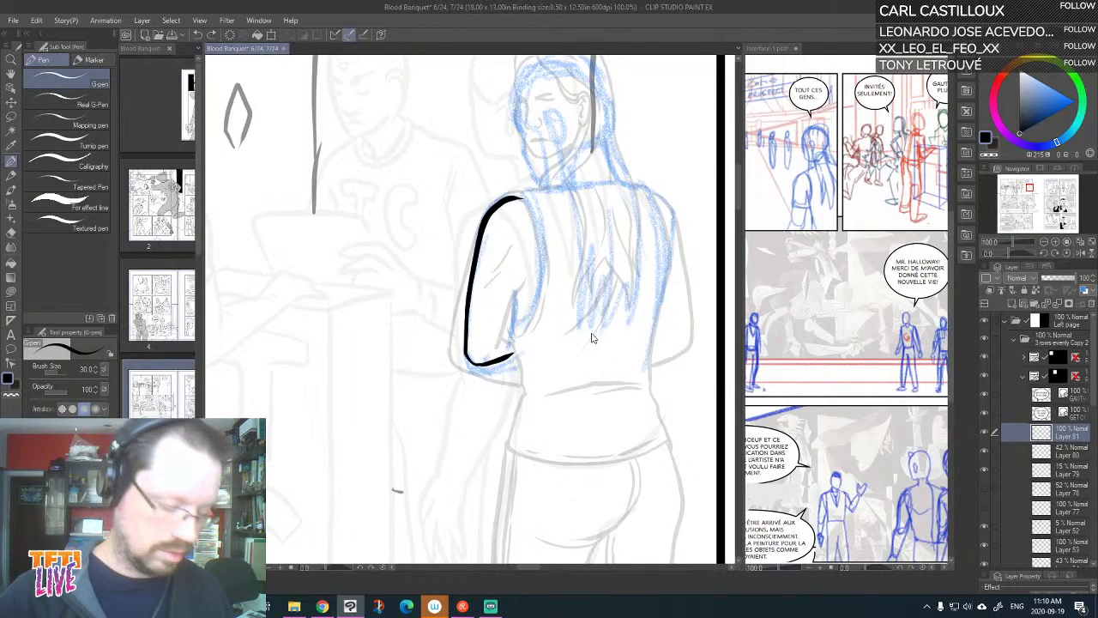
{"action": "left_click_drag", "start_coordinate": [594, 339], "coordinate": [685, 378]}
{"action": "left_click_drag", "start_coordinate": [600, 377], "coordinate": [618, 293]}
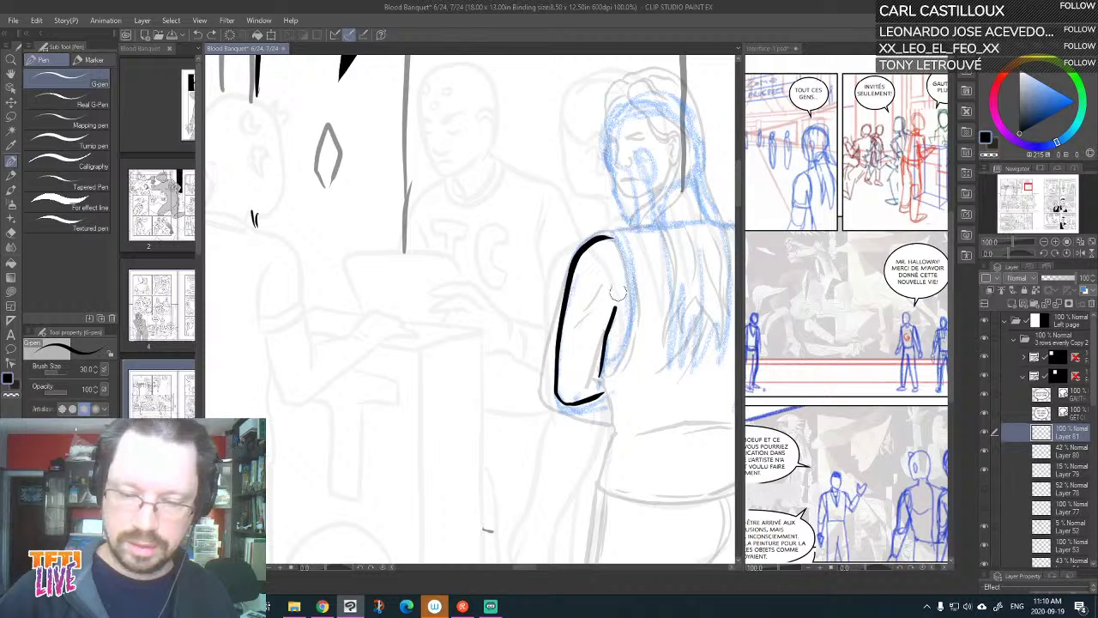
Ink the curved armhole line from the woman's shoulder to under her arm in black on Layer 81, and refine its thickness
{"action": "key", "text": "asciicircum"}
{"action": "key", "text": "asciicircum"}
{"action": "key", "text": "asciicircum"}
{"action": "key", "text": "asciicircum"}
{"action": "key", "text": "asciicircum"}
{"action": "key", "text": "asciicircum"}
{"action": "key", "text": "asciicircum"}
{"action": "key", "text": "asciicircum"}
{"action": "key", "text": "asciicircum"}
{"action": "key", "text": "asciicircum"}
{"action": "key", "text": "asciicircum"}
{"action": "key", "text": "asciicircum"}
{"action": "key", "text": "asciicircum"}
{"action": "key", "text": "asciicircum"}
{"action": "key", "text": "asciicircum"}
{"action": "key", "text": "asciicircum"}
{"action": "key", "text": "asciicircum"}
{"action": "key", "text": "asciicircum"}
{"action": "key", "text": "asciicircum"}
{"action": "key", "text": "asciicircum"}
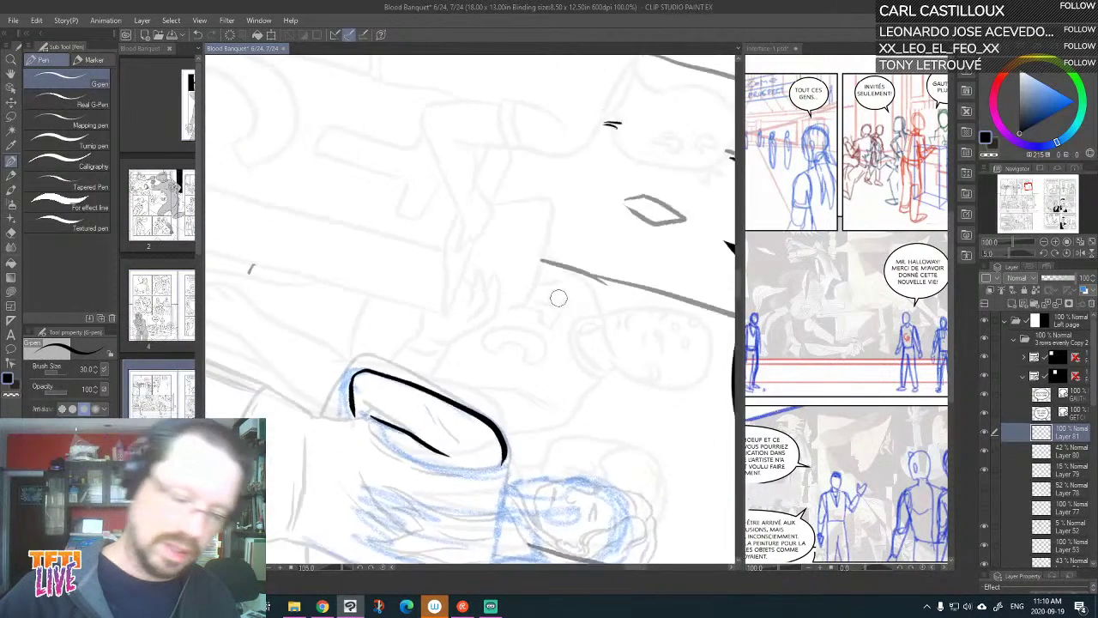
{"action": "key", "text": "asciicircum"}
{"action": "key", "text": "asciicircum"}
{"action": "key", "text": "asciicircum"}
{"action": "key", "text": "asciicircum"}
{"action": "key", "text": "asciicircum"}
{"action": "key", "text": "asciicircum"}
{"action": "key", "text": "asciicircum"}
{"action": "key", "text": "asciicircum"}
{"action": "mouse_move", "coordinate": [407, 438]}
{"action": "left_mouse_down"}
{"action": "mouse_move", "coordinate": [369, 436]}
{"action": "mouse_move", "coordinate": [327, 388]}
{"action": "mouse_move", "coordinate": [325, 323]}
{"action": "left_mouse_up"}
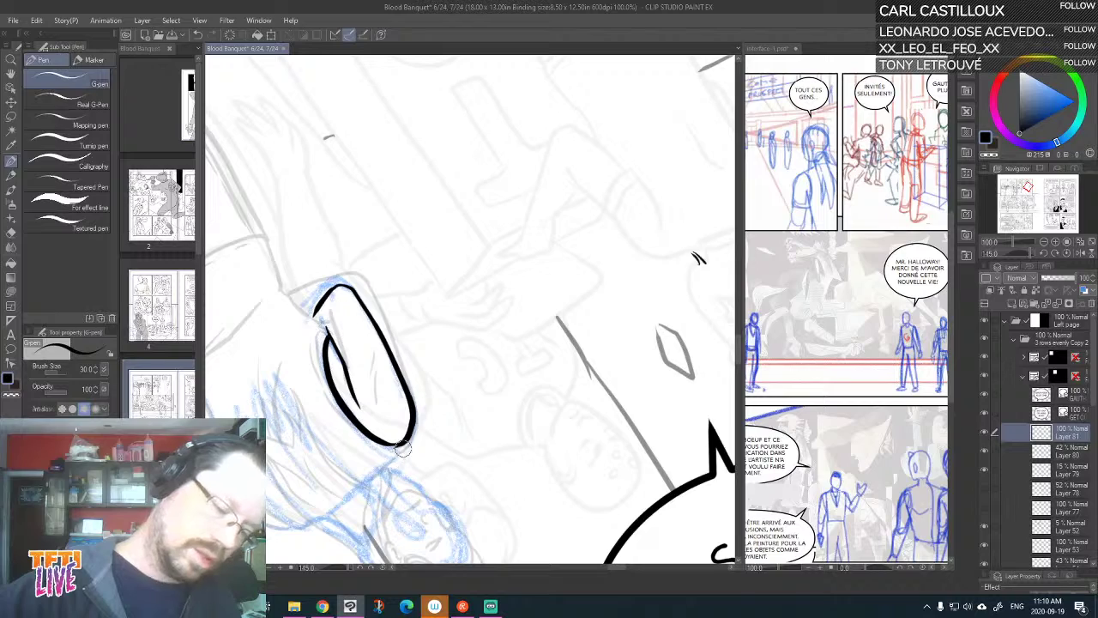
{"action": "mouse_move", "coordinate": [404, 447]}
{"action": "left_mouse_down"}
{"action": "mouse_move", "coordinate": [369, 443]}
{"action": "mouse_move", "coordinate": [335, 410]}
{"action": "mouse_move", "coordinate": [316, 367]}
{"action": "left_mouse_up"}
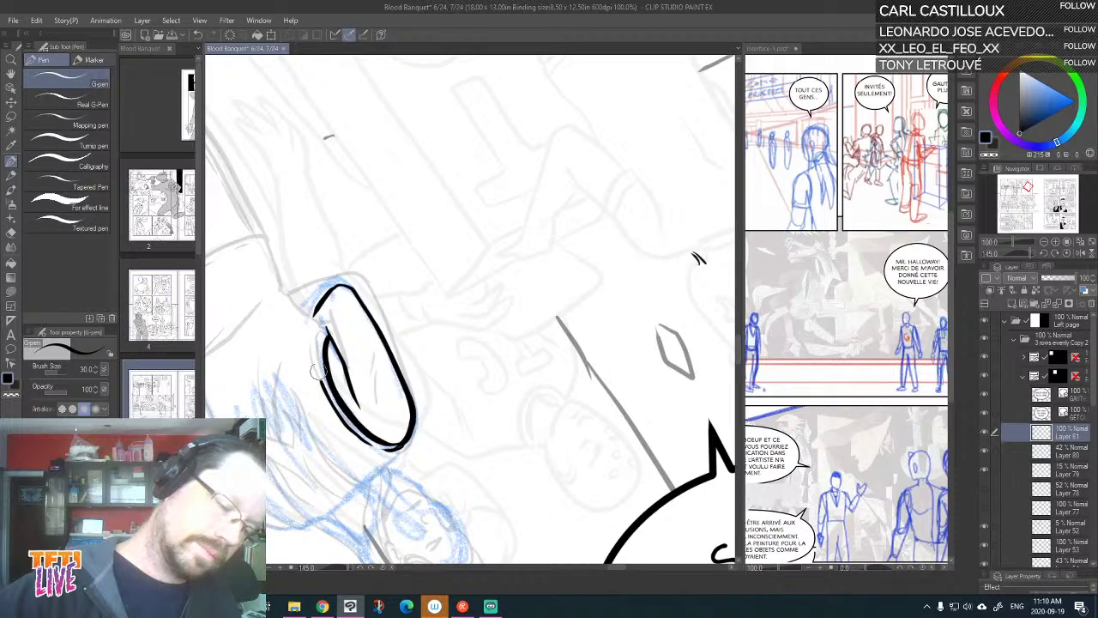
{"action": "scroll", "coordinate": [347, 263], "scroll_direction": "down", "scroll_amount": 6}
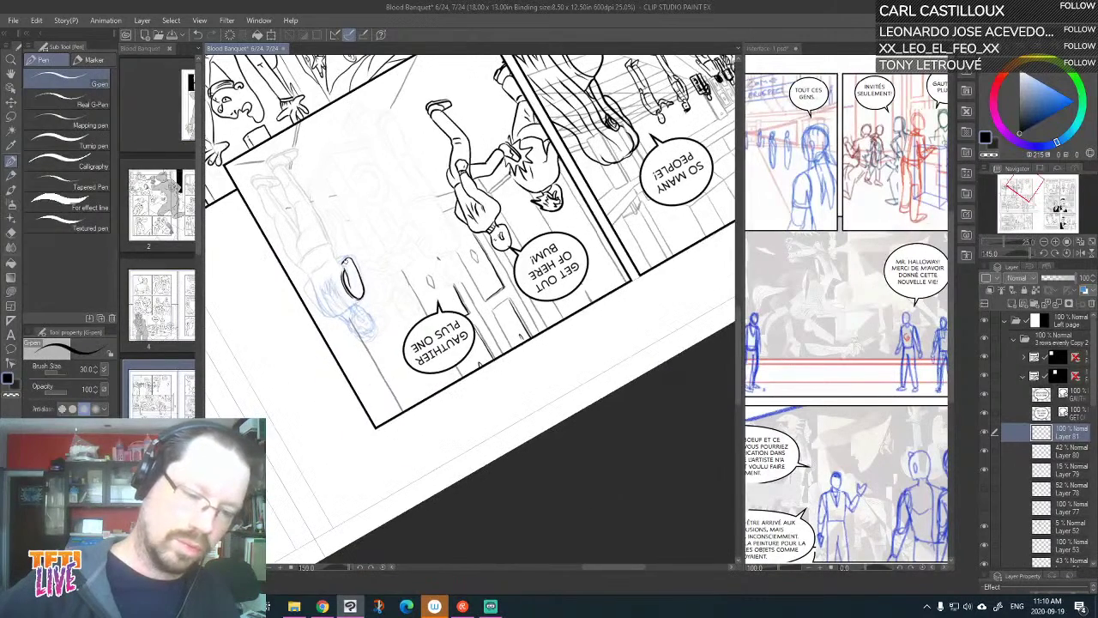
Undo the inked armhole line on Layer 81 and redraw it as a cleaner curve from underarm to shoulder
{"action": "key", "text": "minus"}
{"action": "key", "text": "minus"}
{"action": "key", "text": "minus"}
{"action": "key", "text": "minus"}
{"action": "key", "text": "minus"}
{"action": "key", "text": "minus"}
{"action": "key", "text": "minus"}
{"action": "key", "text": "minus"}
{"action": "key", "text": "minus"}
{"action": "key", "text": "minus"}
{"action": "key", "text": "minus"}
{"action": "key", "text": "minus"}
{"action": "key", "text": "minus"}
{"action": "key", "text": "minus"}
{"action": "key", "text": "minus"}
{"action": "key", "text": "minus"}
{"action": "key", "text": "minus"}
{"action": "key", "text": "minus"}
{"action": "key", "text": "minus"}
{"action": "key", "text": "minus"}
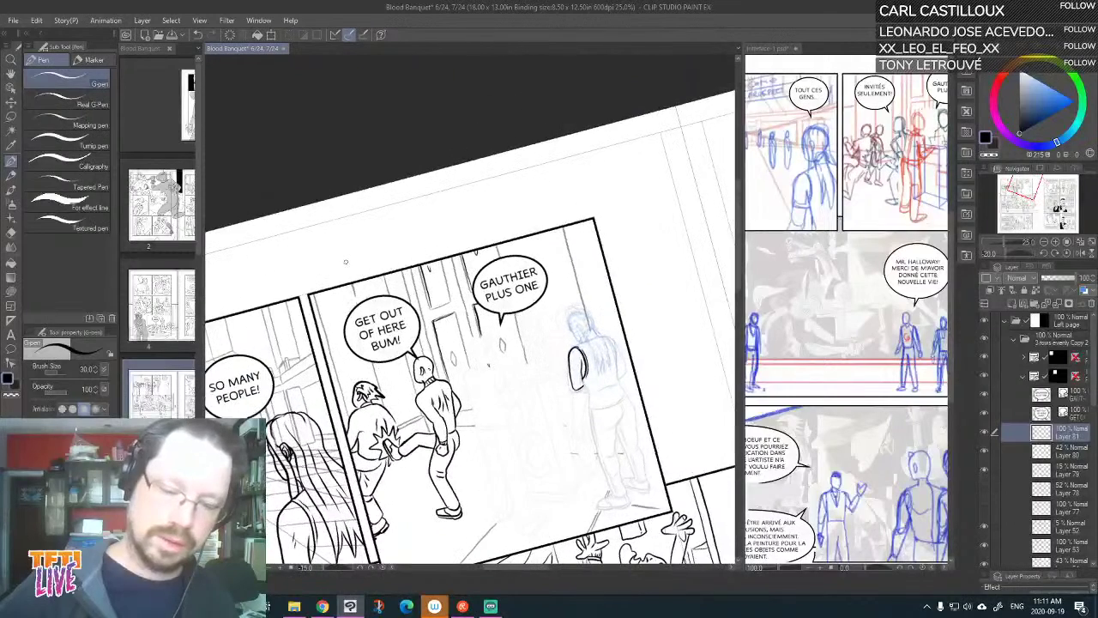
{"action": "key", "text": "minus"}
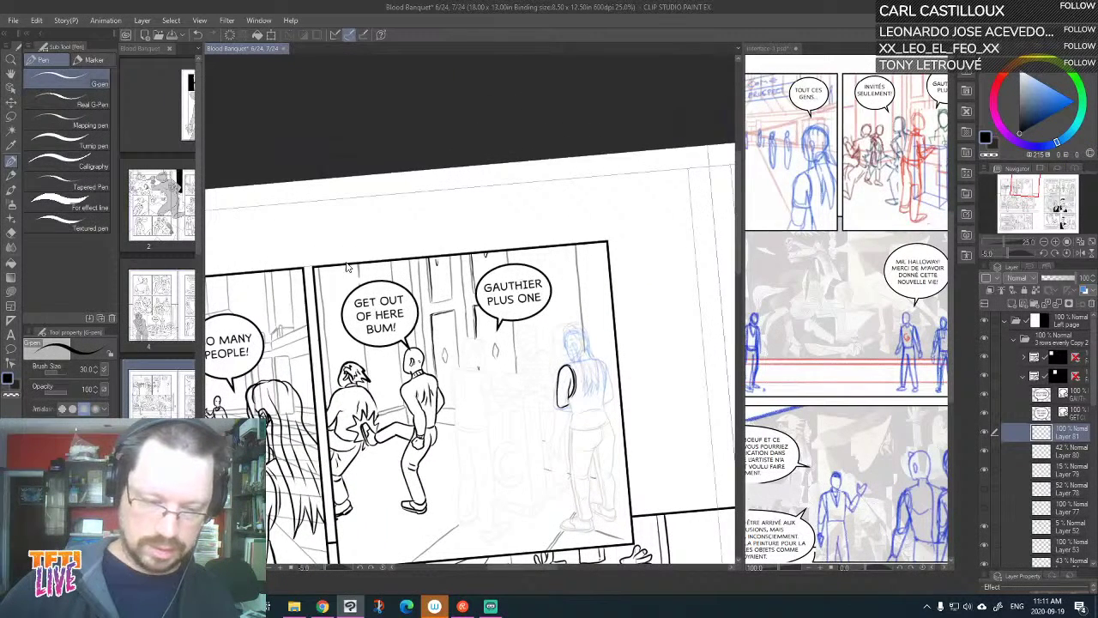
{"action": "scroll", "coordinate": [347, 266], "scroll_direction": "down", "scroll_amount": 2}
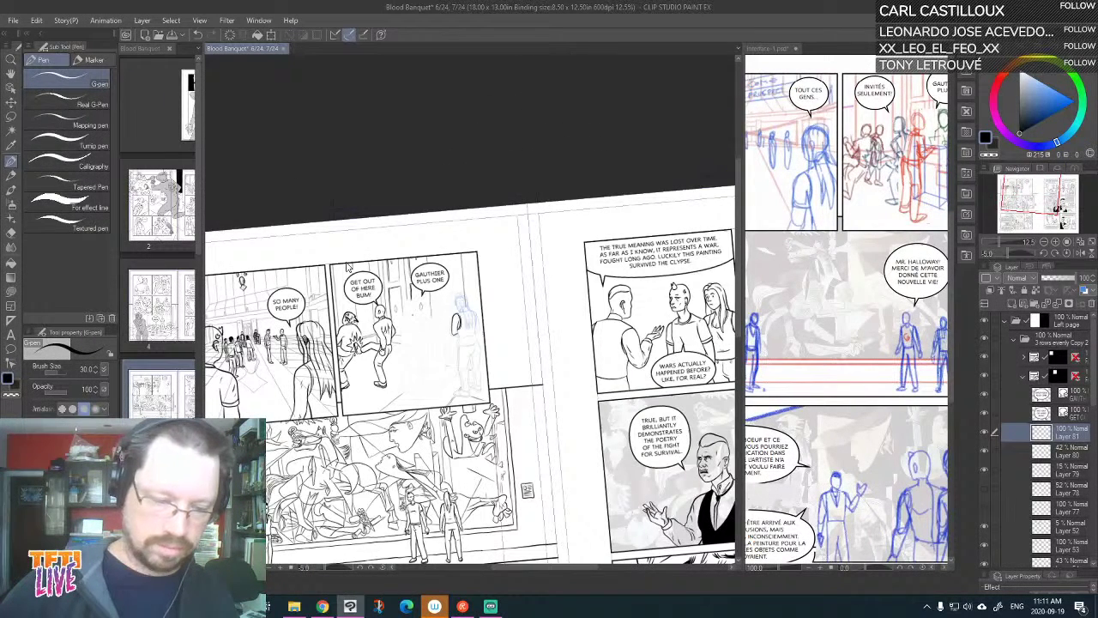
{"action": "scroll", "coordinate": [347, 265], "scroll_direction": "up", "scroll_amount": 4}
{"action": "left_click_drag", "start_coordinate": [346, 263], "coordinate": [144, 87]}
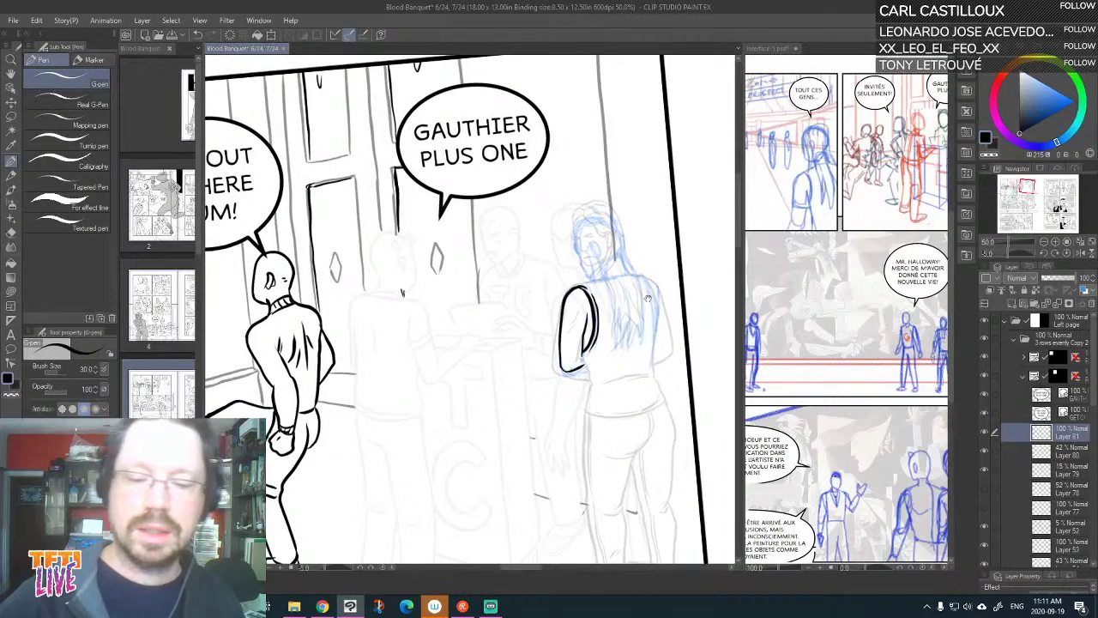
{"action": "left_click_drag", "start_coordinate": [648, 298], "coordinate": [625, 220]}
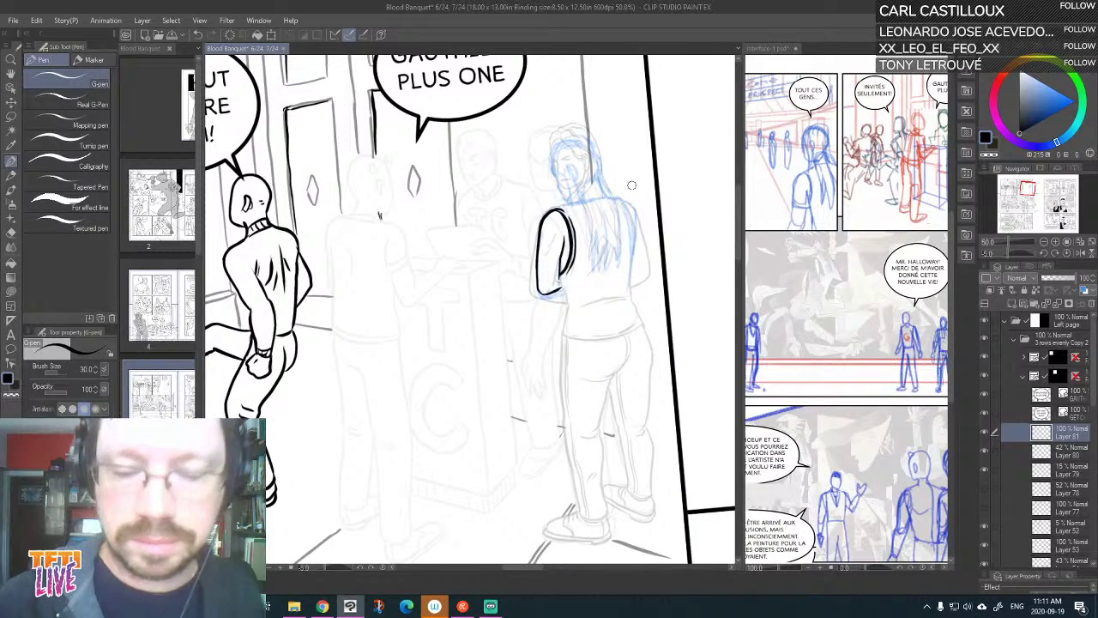
{"action": "key", "text": "ctrl+z"}
{"action": "key", "text": "ctrl+z"}
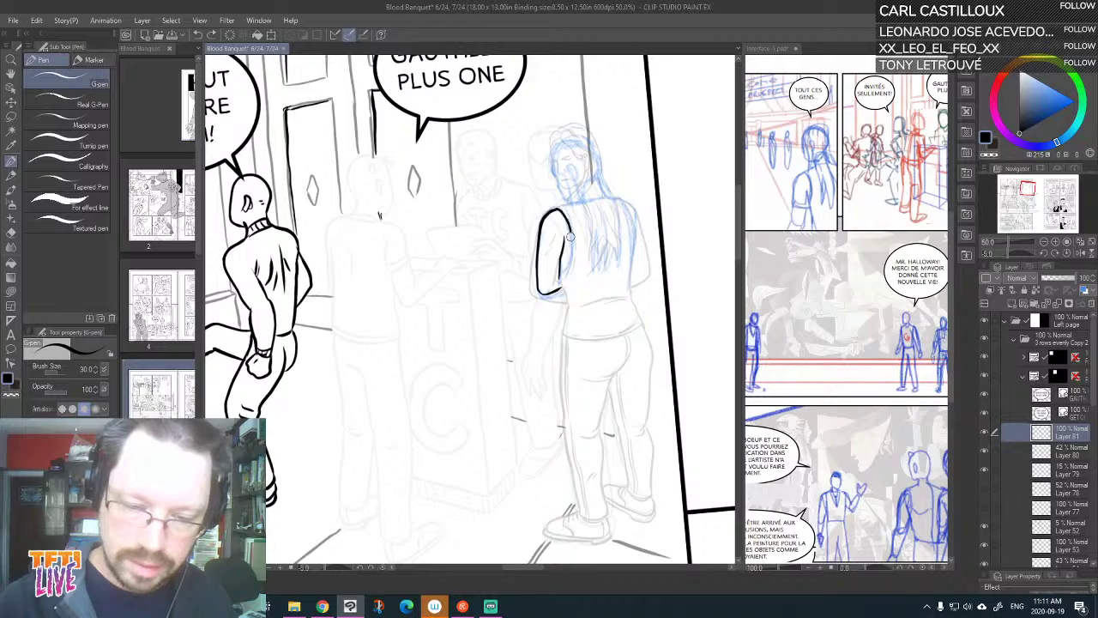
{"action": "key", "text": "ctrl+z"}
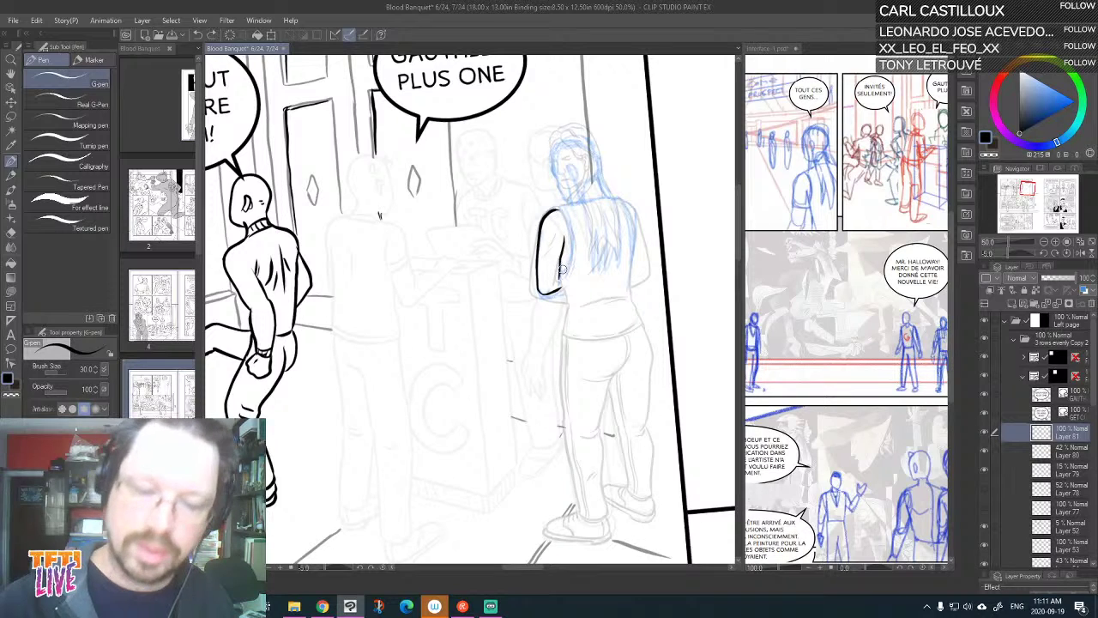
{"action": "mouse_move", "coordinate": [562, 273]}
{"action": "left_mouse_down"}
{"action": "mouse_move", "coordinate": [570, 242]}
{"action": "mouse_move", "coordinate": [552, 206]}
{"action": "left_mouse_up"}
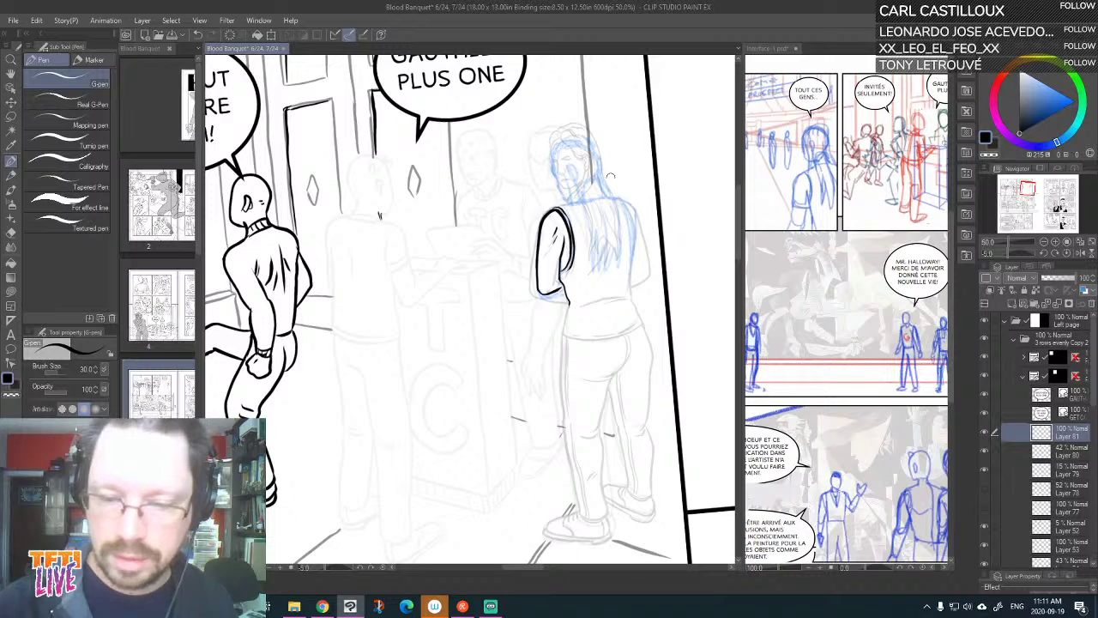
Ink the far side of the woman's torso from shoulder to hip, and thicken the line at the shoulder
{"action": "mouse_move", "coordinate": [621, 199]}
{"action": "left_mouse_down"}
{"action": "mouse_move", "coordinate": [630, 273]}
{"action": "mouse_move", "coordinate": [628, 216]}
{"action": "left_mouse_up"}
{"action": "key", "text": "ctrl+z"}
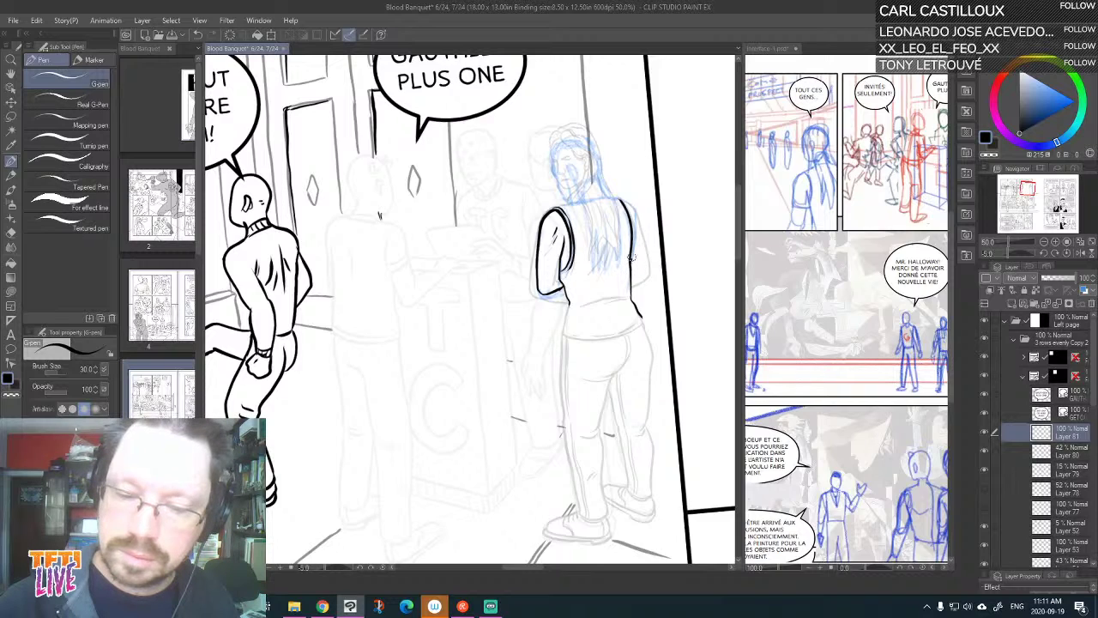
{"action": "mouse_move", "coordinate": [631, 256]}
{"action": "left_mouse_down"}
{"action": "mouse_move", "coordinate": [620, 199]}
{"action": "mouse_move", "coordinate": [634, 254]}
{"action": "left_mouse_up"}
{"action": "key", "text": "ctrl+z"}
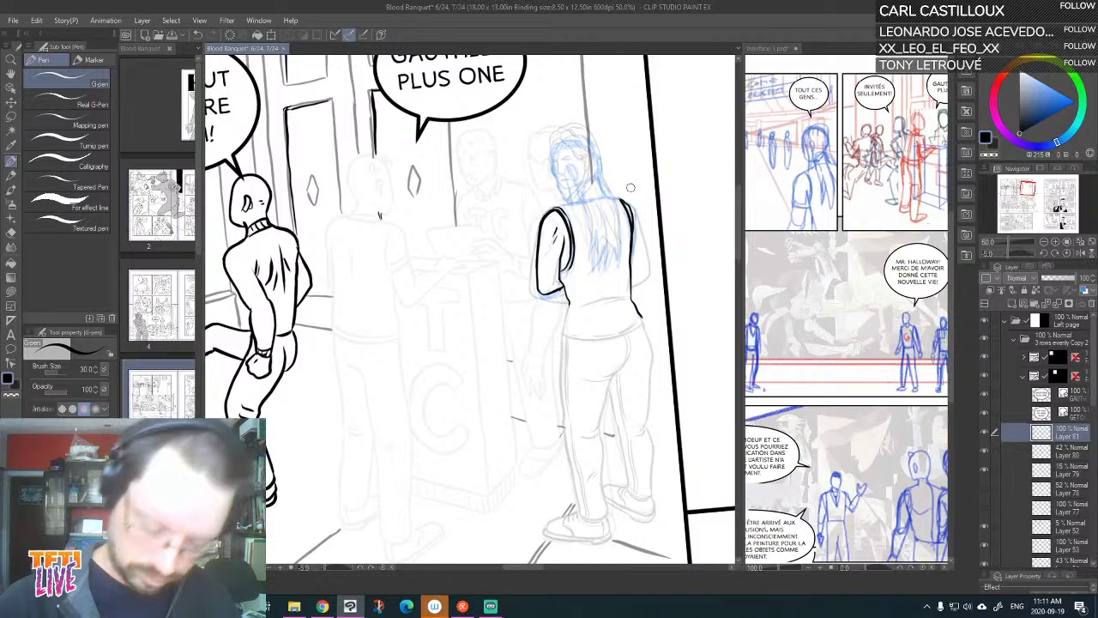
{"action": "scroll", "coordinate": [624, 197], "scroll_direction": "up", "scroll_amount": 1}
{"action": "left_click_drag", "start_coordinate": [616, 204], "coordinate": [626, 225]}
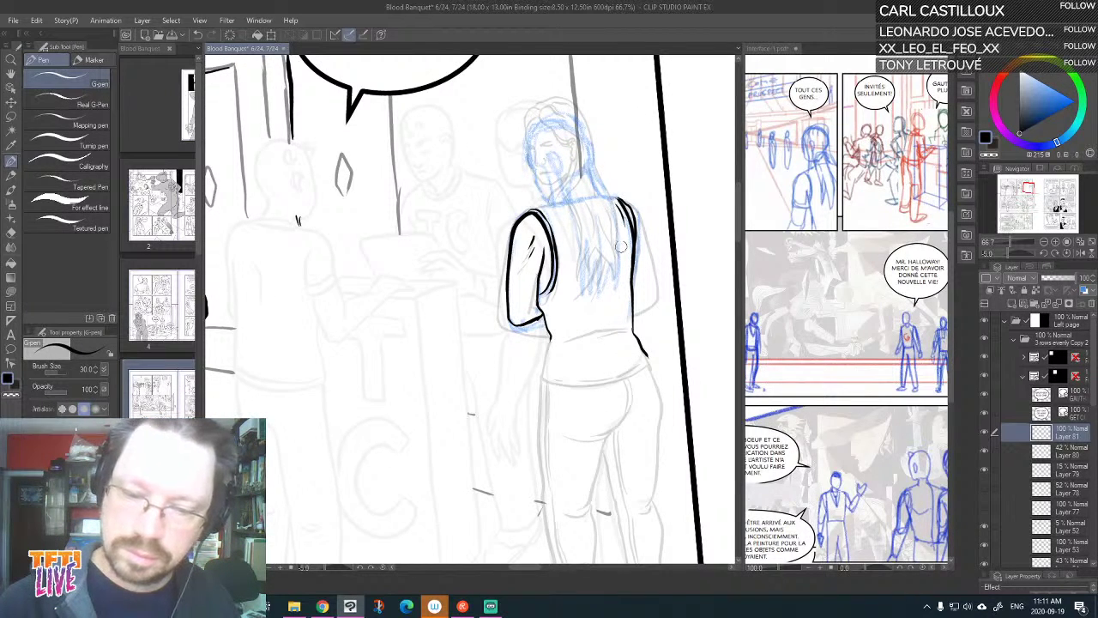
Ink the woman's ear, jaw and neck, and the outline of her head and hair down to the far shoulder
{"action": "mouse_move", "coordinate": [527, 149]}
{"action": "left_mouse_down"}
{"action": "mouse_move", "coordinate": [578, 229]}
{"action": "mouse_move", "coordinate": [611, 230]}
{"action": "mouse_move", "coordinate": [615, 278]}
{"action": "left_mouse_up"}
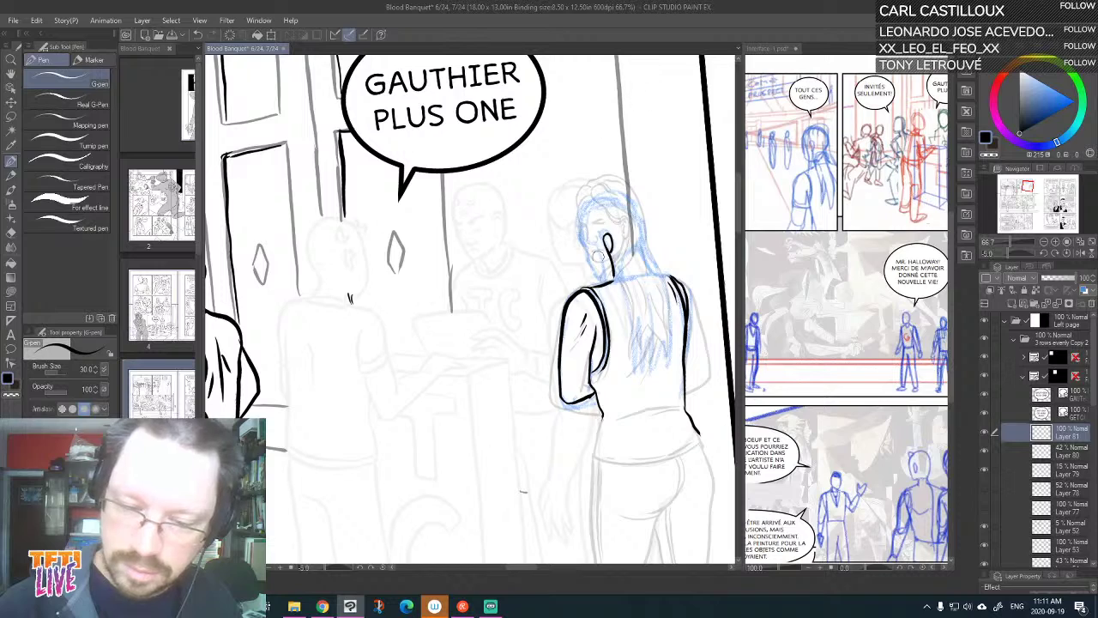
{"action": "left_click_drag", "start_coordinate": [595, 242], "coordinate": [601, 285]}
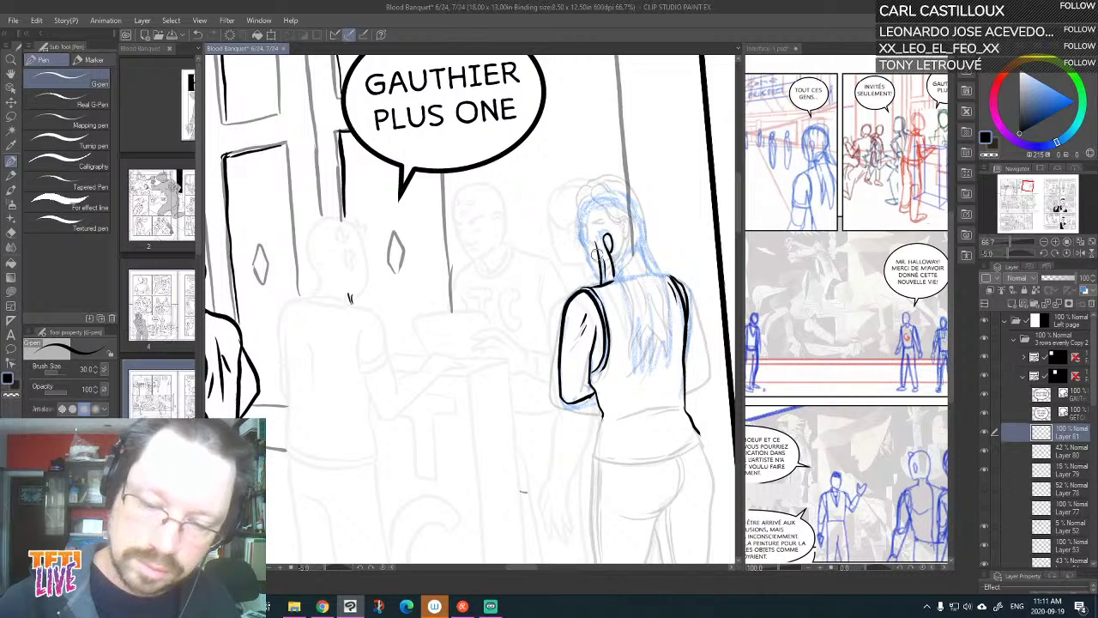
{"action": "mouse_move", "coordinate": [598, 250]}
{"action": "left_mouse_down"}
{"action": "mouse_move", "coordinate": [573, 220]}
{"action": "mouse_move", "coordinate": [587, 201]}
{"action": "mouse_move", "coordinate": [616, 196]}
{"action": "mouse_move", "coordinate": [629, 212]}
{"action": "mouse_move", "coordinate": [592, 196]}
{"action": "mouse_move", "coordinate": [625, 190]}
{"action": "mouse_move", "coordinate": [640, 211]}
{"action": "left_mouse_up"}
{"action": "key", "text": "ctrl+z"}
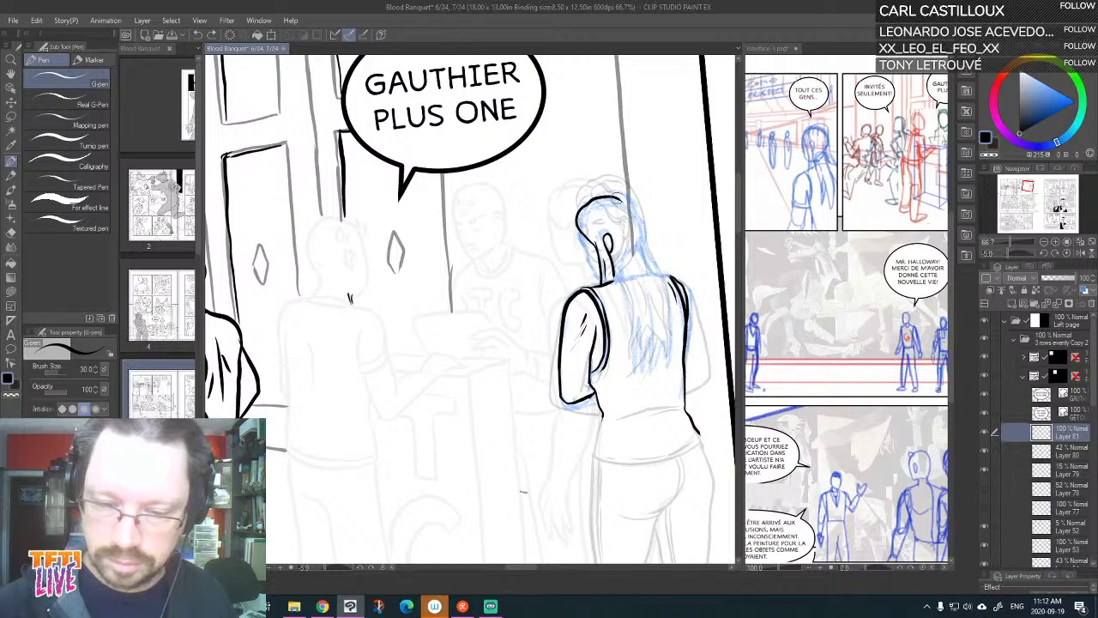
{"action": "mouse_move", "coordinate": [613, 199]}
{"action": "left_mouse_down"}
{"action": "mouse_move", "coordinate": [643, 215]}
{"action": "mouse_move", "coordinate": [667, 319]}
{"action": "mouse_move", "coordinate": [659, 355]}
{"action": "mouse_move", "coordinate": [603, 438]}
{"action": "mouse_move", "coordinate": [455, 446]}
{"action": "mouse_move", "coordinate": [461, 319]}
{"action": "left_mouse_up"}
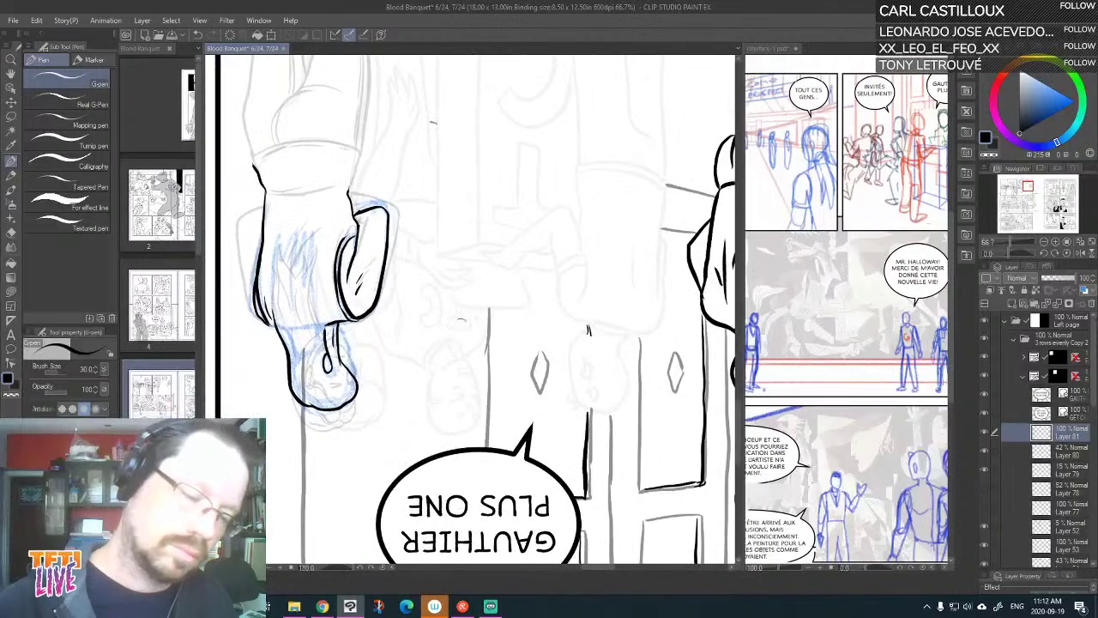
Ink the near edge of the hair from behind the ear down the back, replacing the first attempt with a longer stroke
{"action": "mouse_move", "coordinate": [437, 375]}
{"action": "left_mouse_down"}
{"action": "mouse_move", "coordinate": [573, 386]}
{"action": "mouse_move", "coordinate": [618, 410]}
{"action": "left_mouse_up"}
{"action": "left_click_drag", "start_coordinate": [501, 381], "coordinate": [492, 318]}
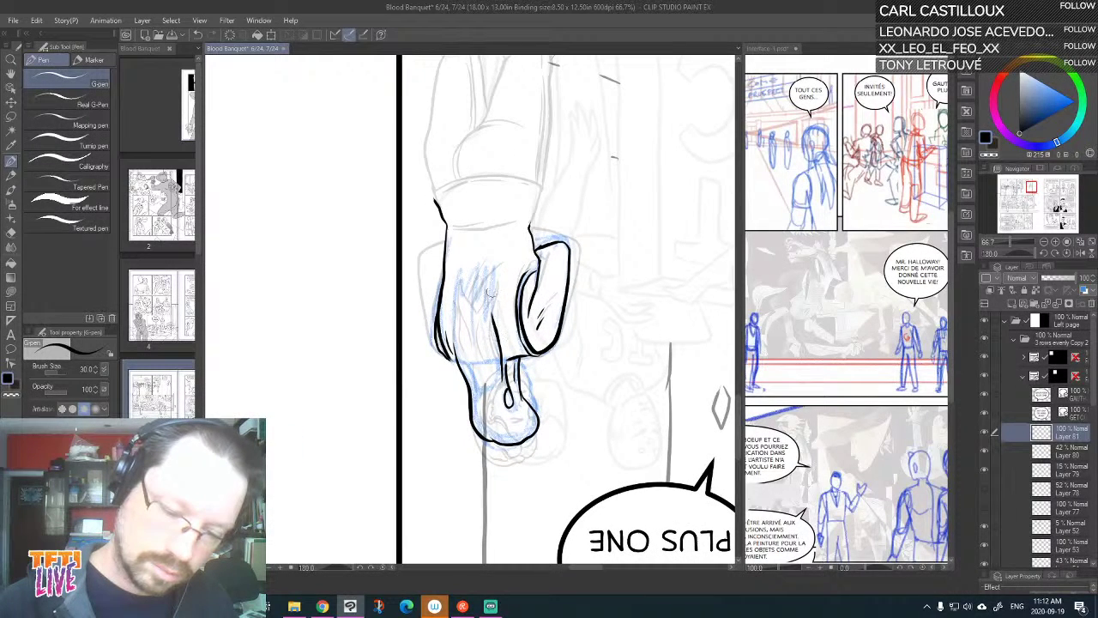
{"action": "key", "text": "ctrl+z"}
{"action": "left_click_drag", "start_coordinate": [506, 391], "coordinate": [484, 251]}
{"action": "key", "text": "asciicircum"}
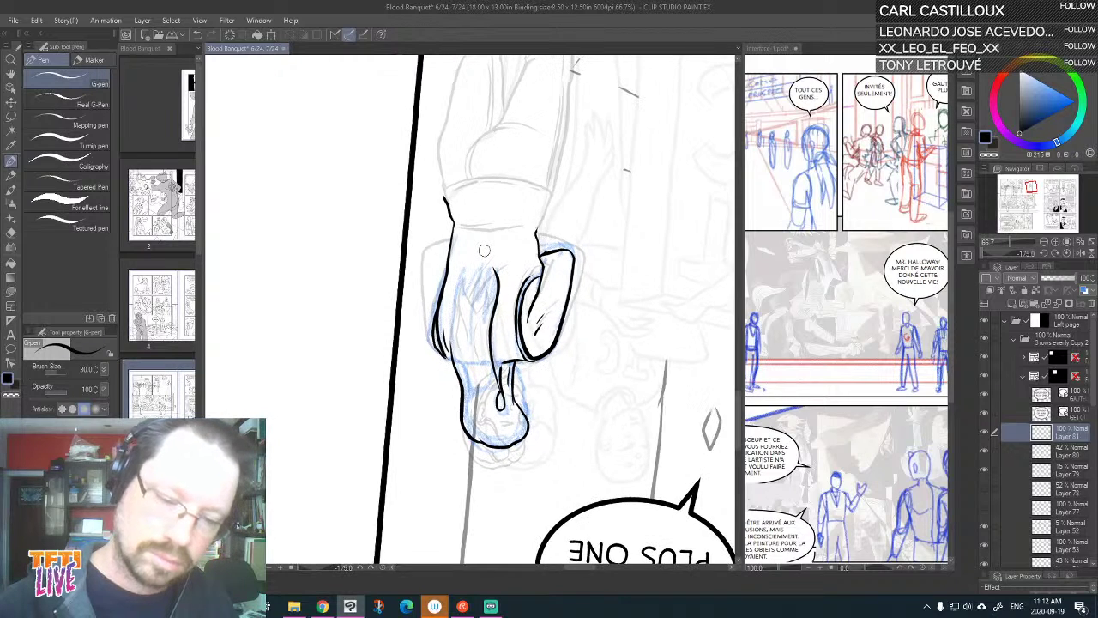
{"action": "left_click_drag", "start_coordinate": [513, 320], "coordinate": [626, 353]}
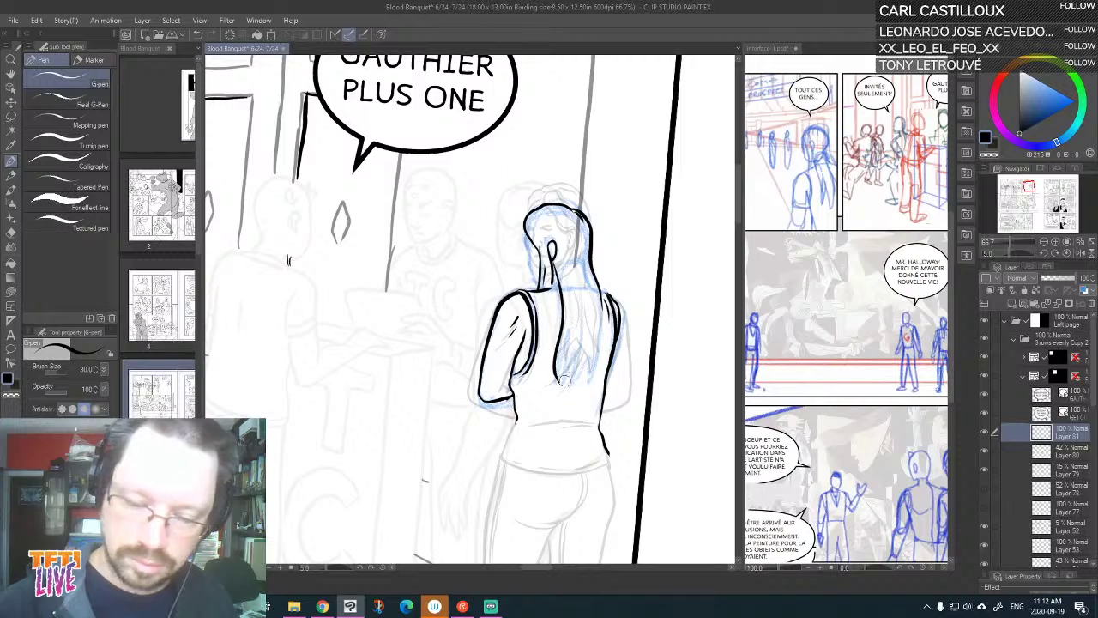
Ink the long hair strands ending in pointed tips down the woman's back, and add the hairline beside her face
{"action": "mouse_move", "coordinate": [558, 379]}
{"action": "left_mouse_down"}
{"action": "mouse_move", "coordinate": [574, 312]}
{"action": "mouse_move", "coordinate": [568, 274]}
{"action": "mouse_move", "coordinate": [598, 330]}
{"action": "mouse_move", "coordinate": [592, 384]}
{"action": "left_mouse_up"}
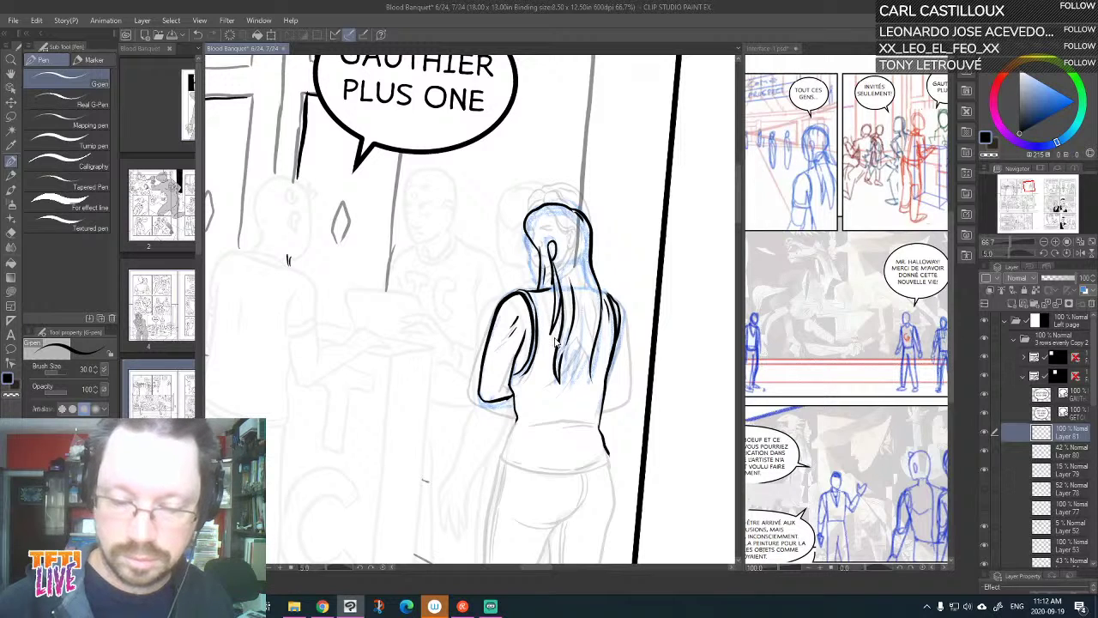
{"action": "left_click_drag", "start_coordinate": [555, 351], "coordinate": [550, 266]}
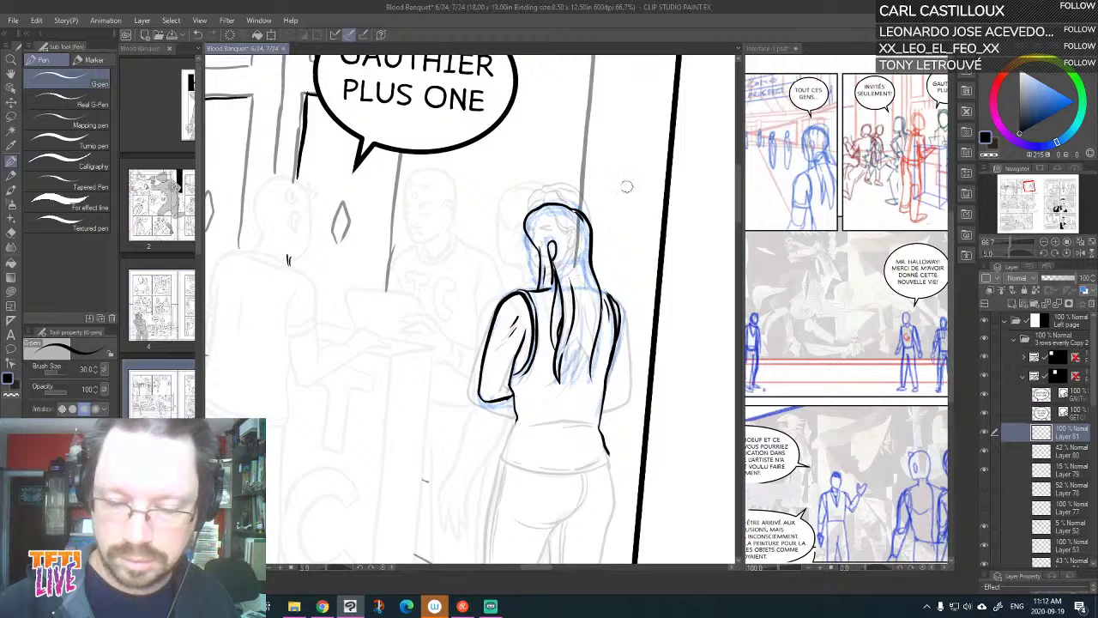
{"action": "mouse_move", "coordinate": [562, 357]}
{"action": "left_mouse_down"}
{"action": "mouse_move", "coordinate": [571, 388]}
{"action": "mouse_move", "coordinate": [586, 329]}
{"action": "mouse_move", "coordinate": [588, 229]}
{"action": "left_mouse_up"}
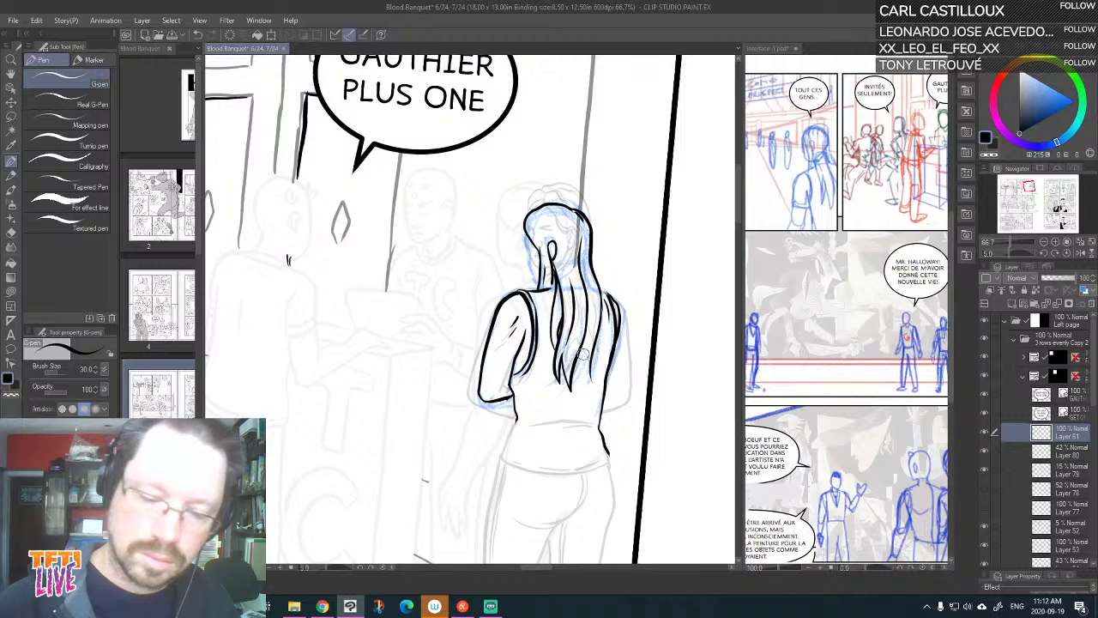
{"action": "left_click_drag", "start_coordinate": [570, 375], "coordinate": [584, 301]}
{"action": "left_click_drag", "start_coordinate": [581, 340], "coordinate": [594, 390]}
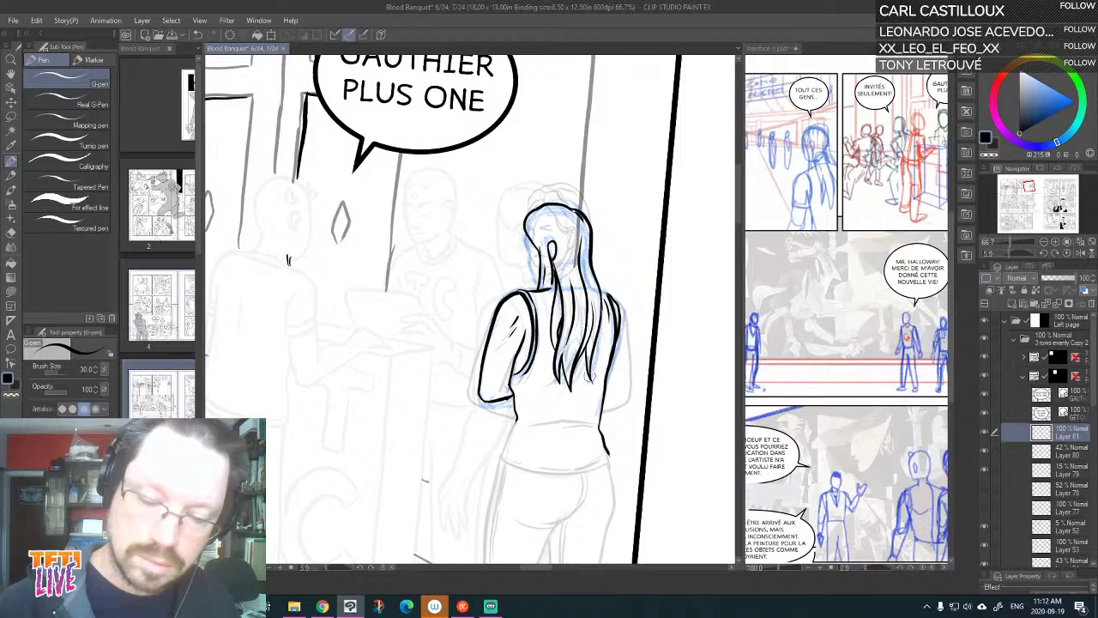
{"action": "left_click_drag", "start_coordinate": [614, 280], "coordinate": [668, 304]}
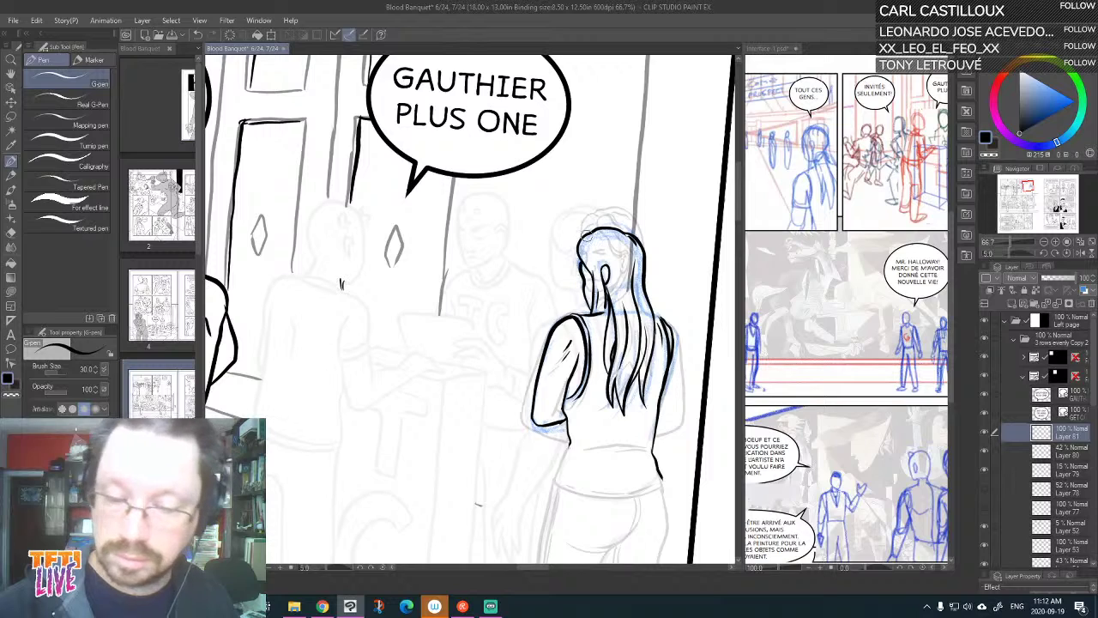
{"action": "left_click_drag", "start_coordinate": [580, 256], "coordinate": [585, 302]}
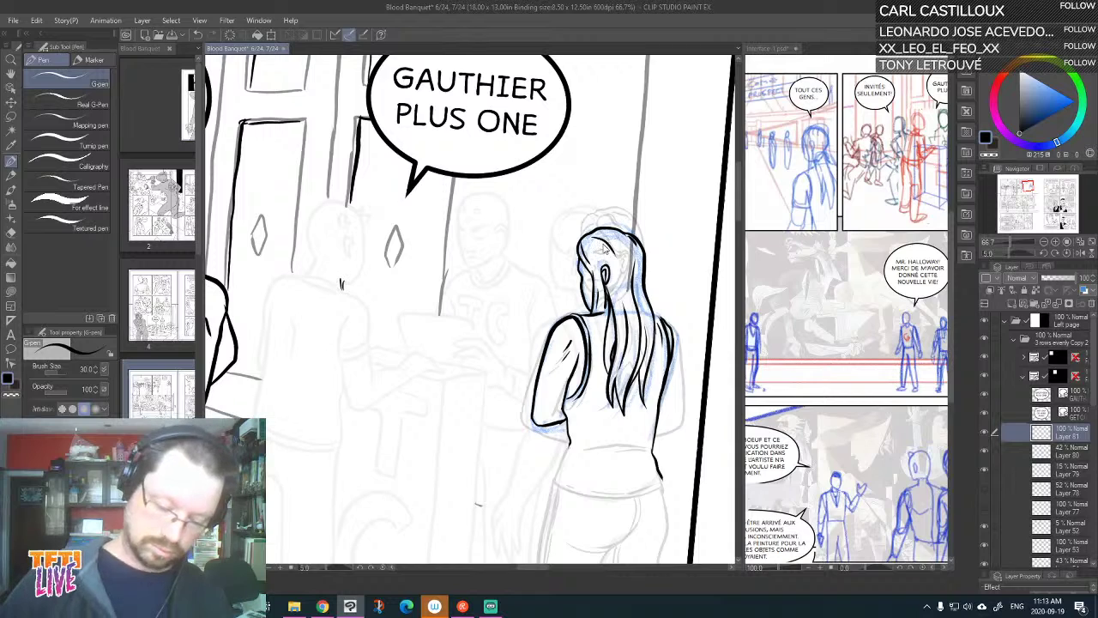
Hide the blue sketch on Layer 80, make Layer 79 active, and toggle its visibility to check its contents
{"action": "scroll", "coordinate": [604, 246], "scroll_direction": "down", "scroll_amount": 1}
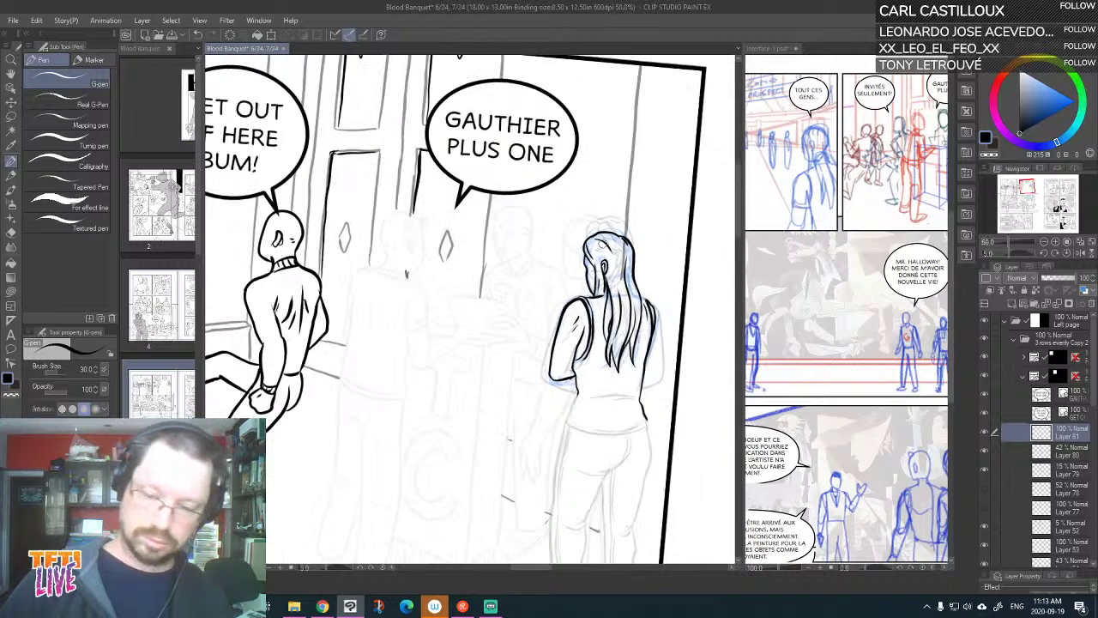
{"action": "left_click", "coordinate": [984, 450]}
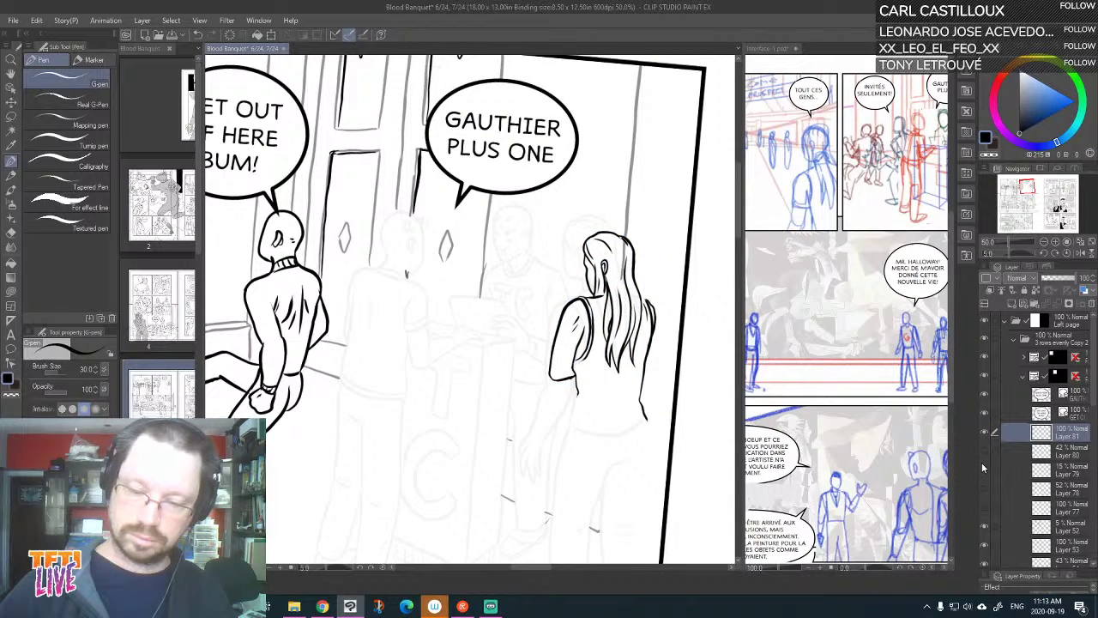
{"action": "left_click", "coordinate": [985, 469]}
{"action": "left_click", "coordinate": [1067, 474]}
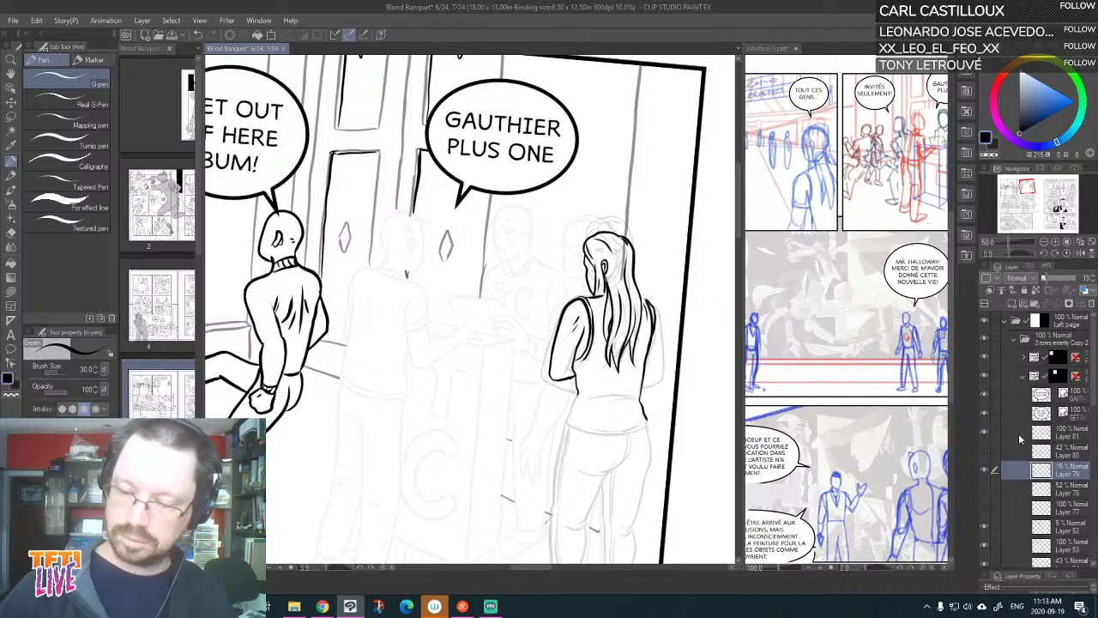
{"action": "left_click", "coordinate": [984, 470]}
{"action": "left_click", "coordinate": [984, 469]}
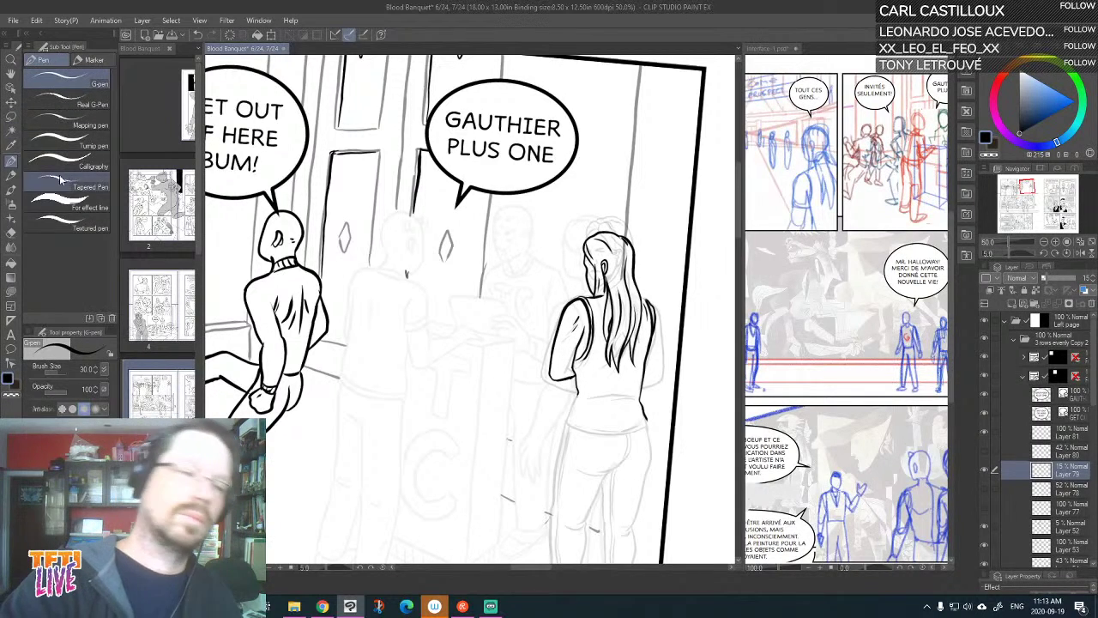
Lasso the old sketch of the woman's upper body on Layer 79, clear it, and deselect
{"action": "left_click", "coordinate": [11, 118]}
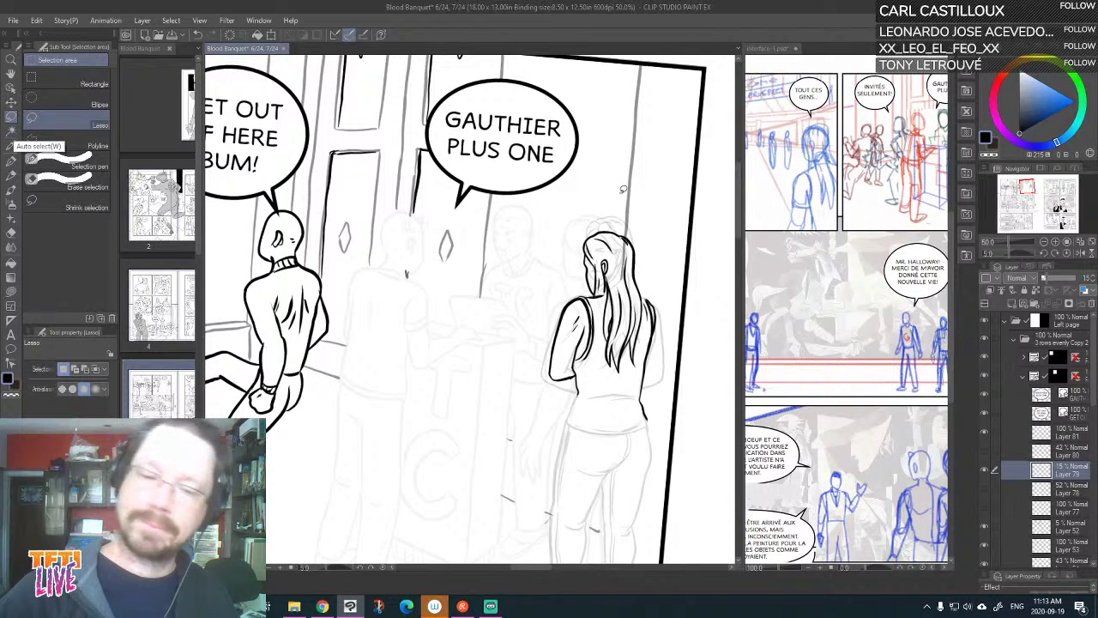
{"action": "mouse_move", "coordinate": [618, 187]}
{"action": "left_mouse_down"}
{"action": "mouse_move", "coordinate": [591, 183]}
{"action": "mouse_move", "coordinate": [536, 338]}
{"action": "mouse_move", "coordinate": [540, 393]}
{"action": "mouse_move", "coordinate": [559, 404]}
{"action": "mouse_move", "coordinate": [604, 380]}
{"action": "mouse_move", "coordinate": [639, 388]}
{"action": "mouse_move", "coordinate": [681, 369]}
{"action": "mouse_move", "coordinate": [684, 247]}
{"action": "mouse_move", "coordinate": [627, 177]}
{"action": "left_mouse_up"}
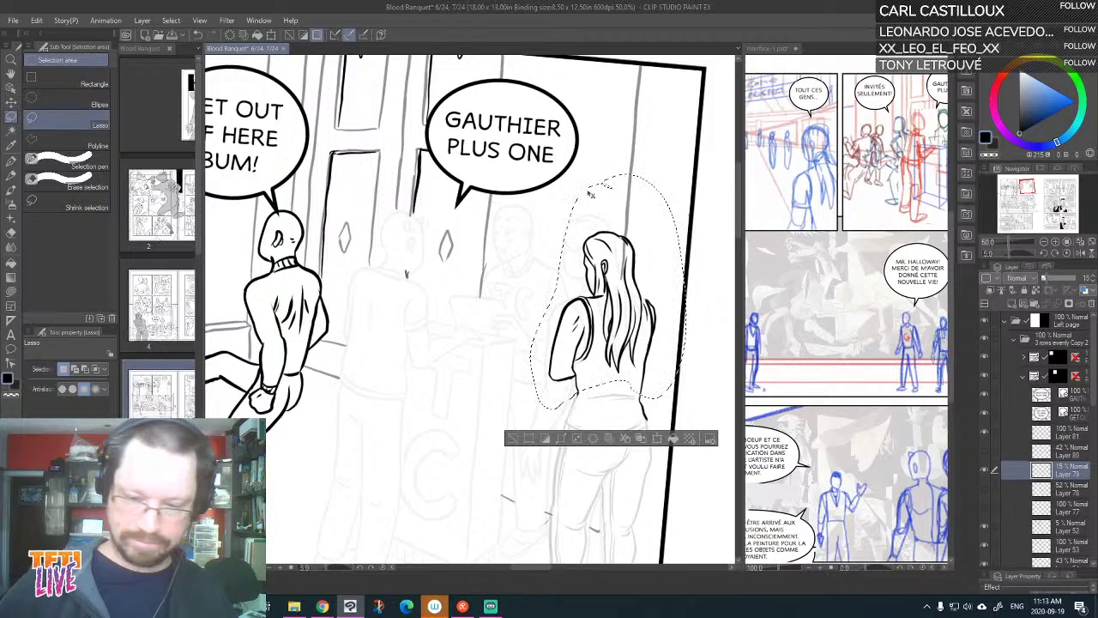
{"action": "key", "text": "ctrl+d"}
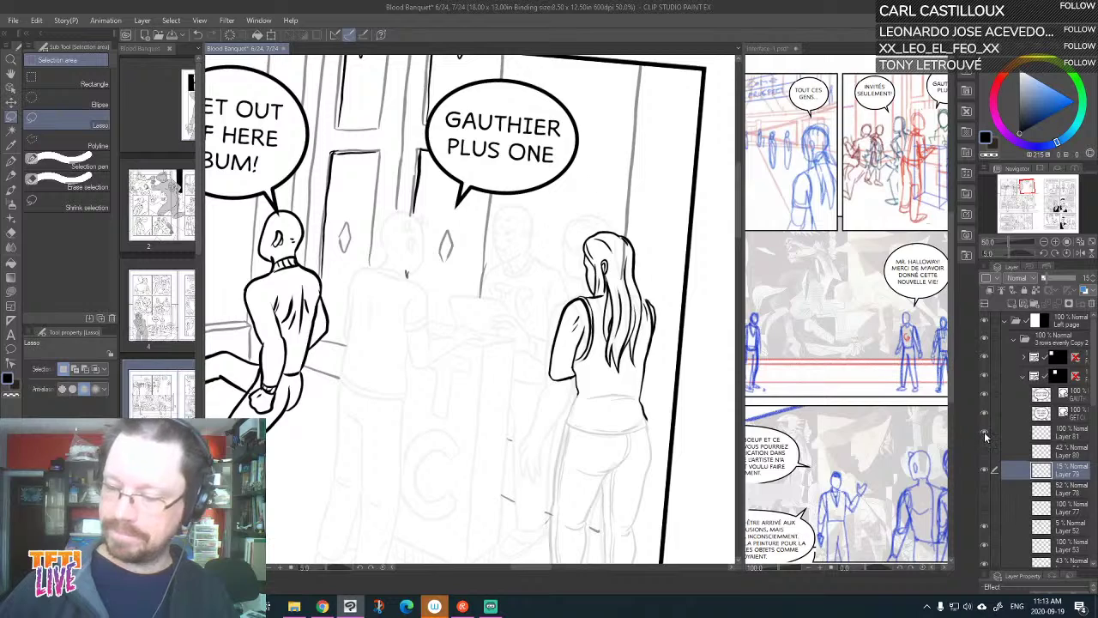
Make Layer 81 active and touch up the woman's underarm and elbow lines with the G-pen
{"action": "left_click", "coordinate": [985, 433]}
{"action": "left_click", "coordinate": [985, 434]}
{"action": "left_click", "coordinate": [1061, 434]}
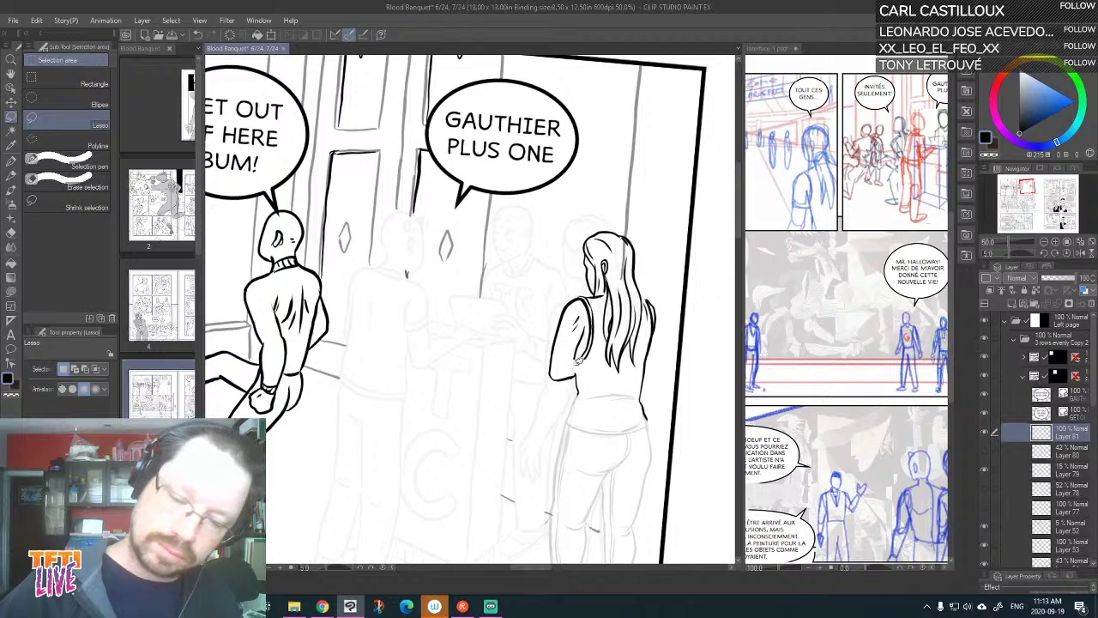
{"action": "left_click", "coordinate": [16, 163]}
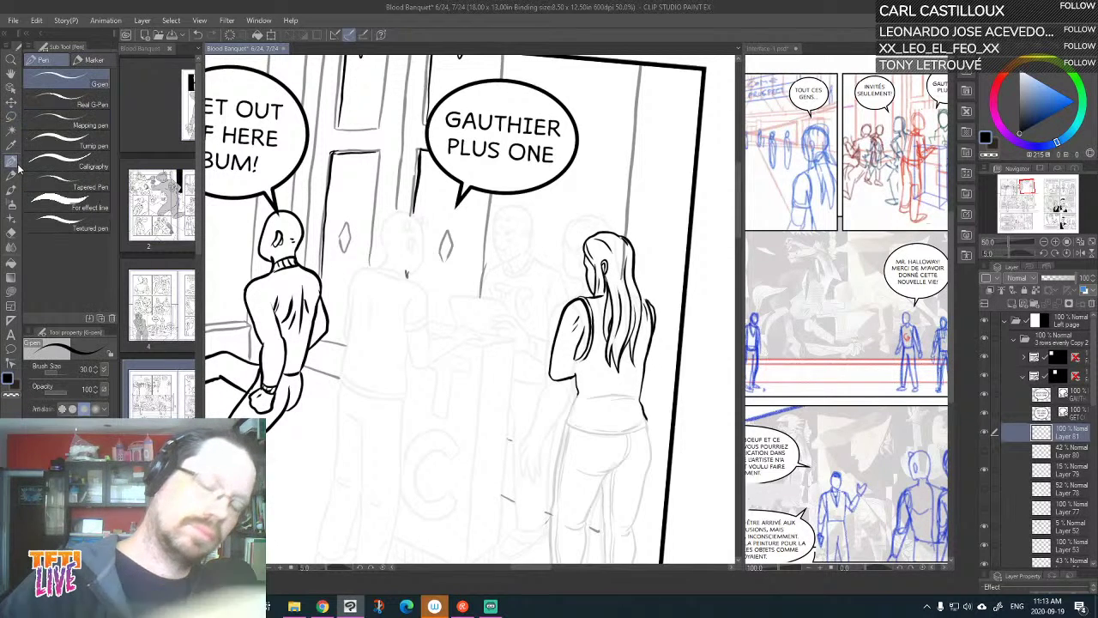
{"action": "left_click_drag", "start_coordinate": [577, 355], "coordinate": [568, 381]}
{"action": "left_click_drag", "start_coordinate": [588, 339], "coordinate": [584, 347]}
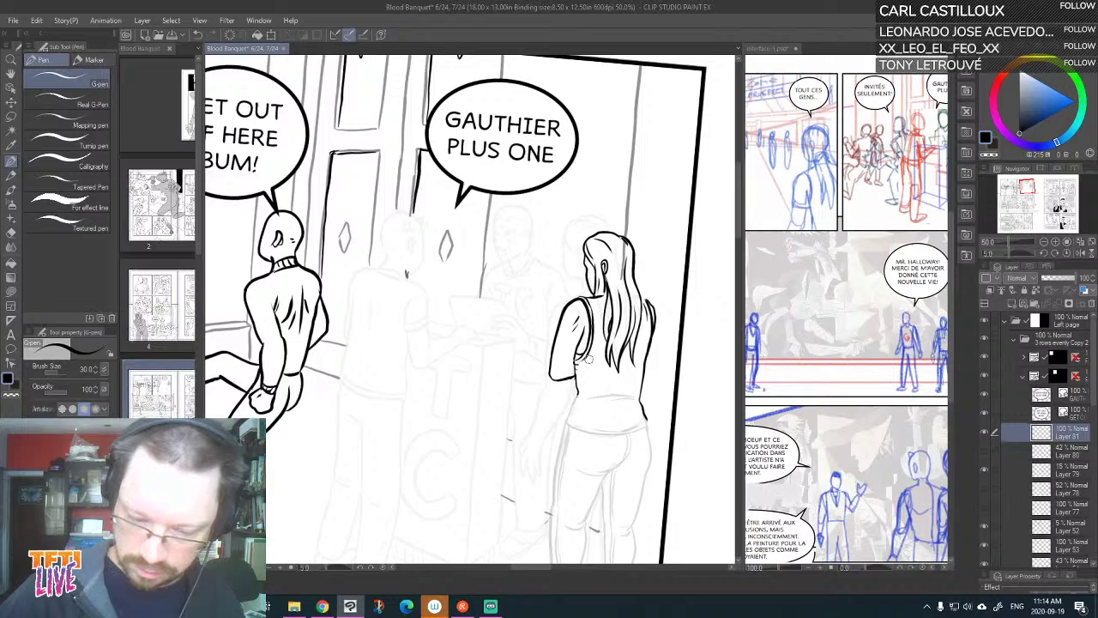
{"action": "left_click_drag", "start_coordinate": [567, 367], "coordinate": [575, 347]}
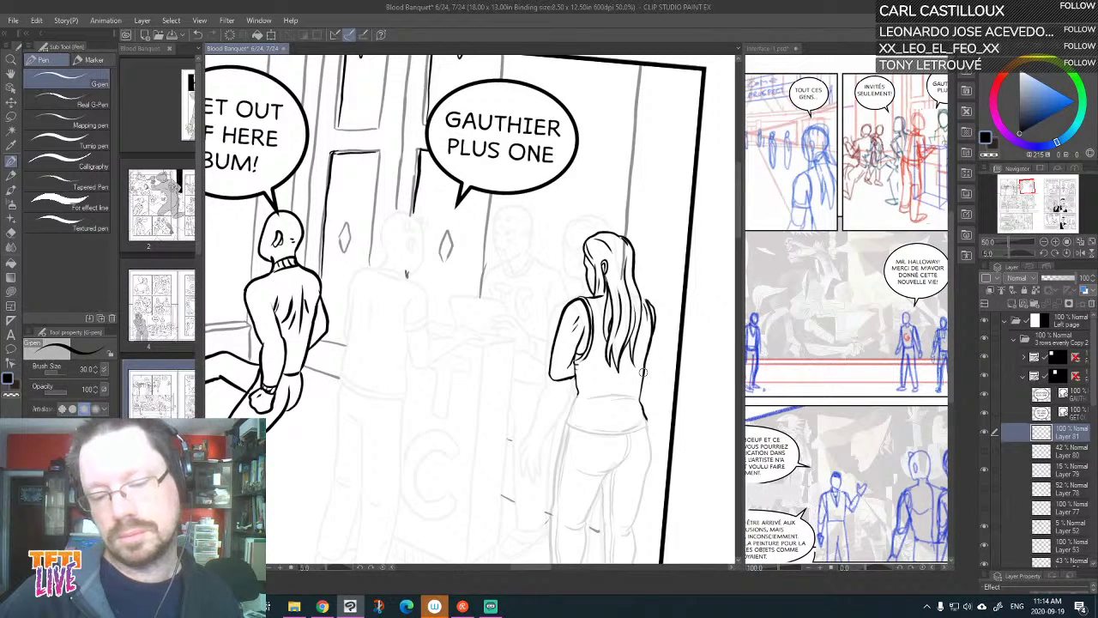
Ink the line along the woman's far side and the fingers wrapped around her near elbow
{"action": "left_click_drag", "start_coordinate": [643, 373], "coordinate": [653, 328]}
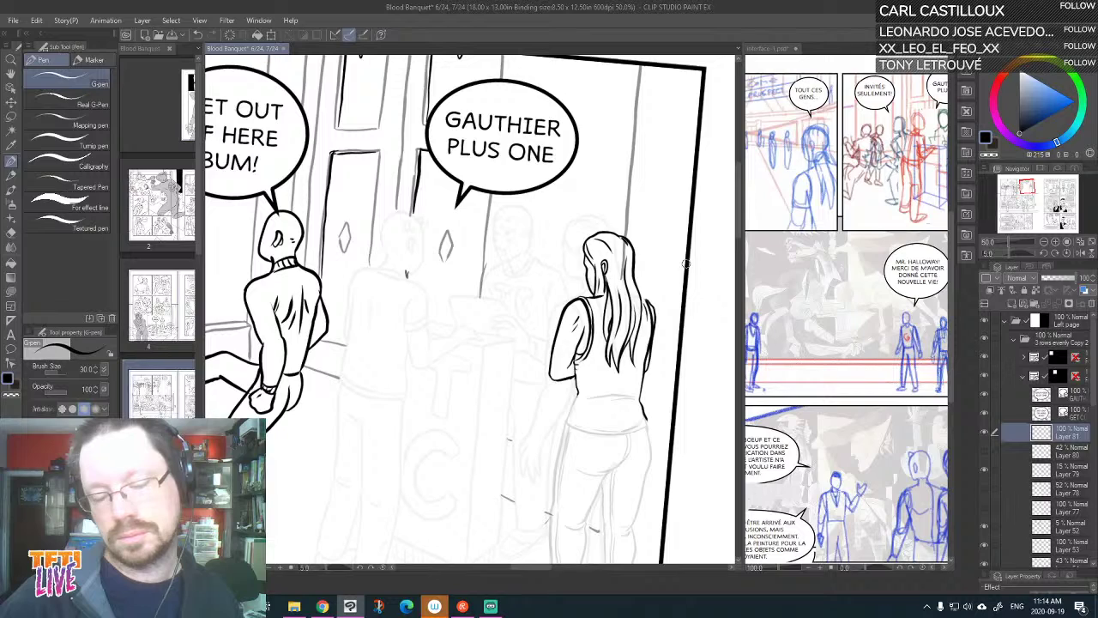
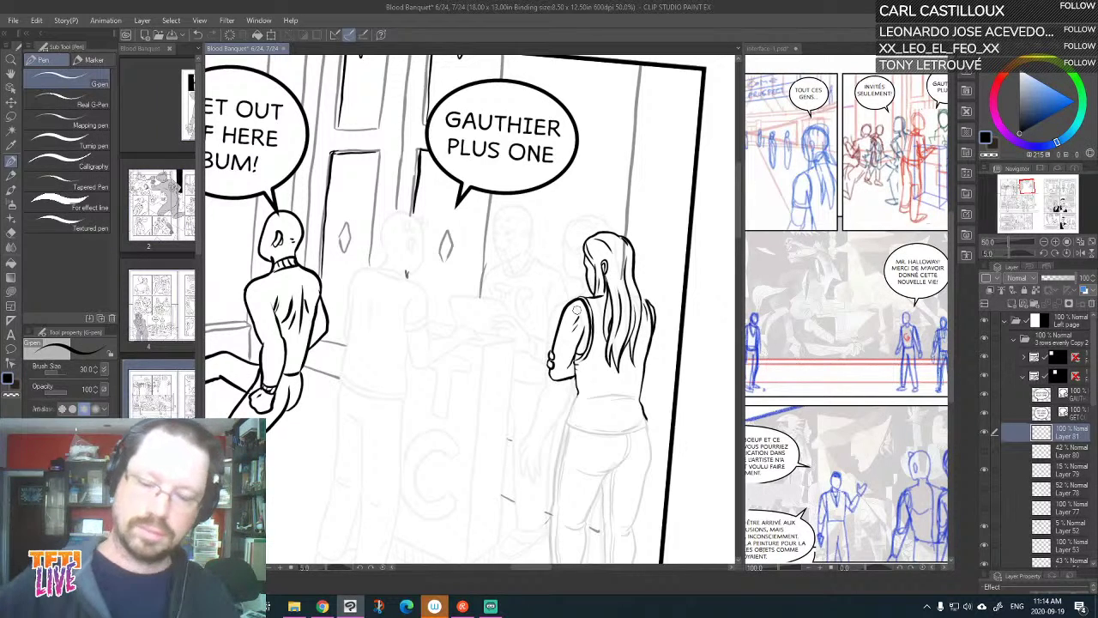
Make Layer 79, which holds the woman's lower body, active and raise its opacity to 100%
{"action": "left_click_drag", "start_coordinate": [650, 391], "coordinate": [645, 333]}
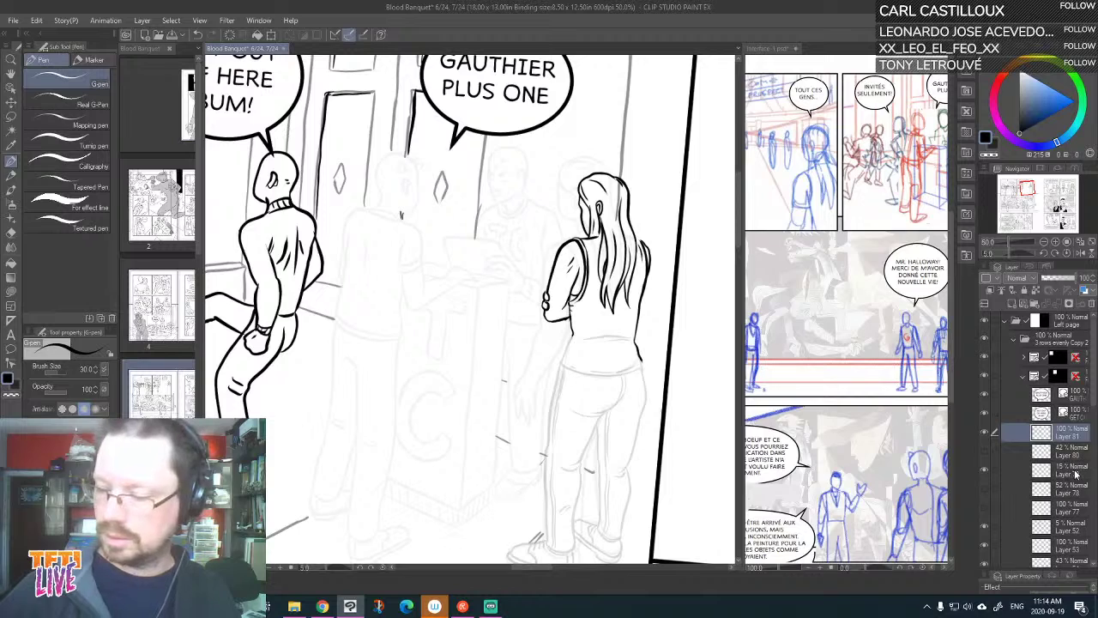
{"action": "left_click", "coordinate": [1073, 471]}
{"action": "left_click_drag", "start_coordinate": [1058, 280], "coordinate": [1084, 286]}
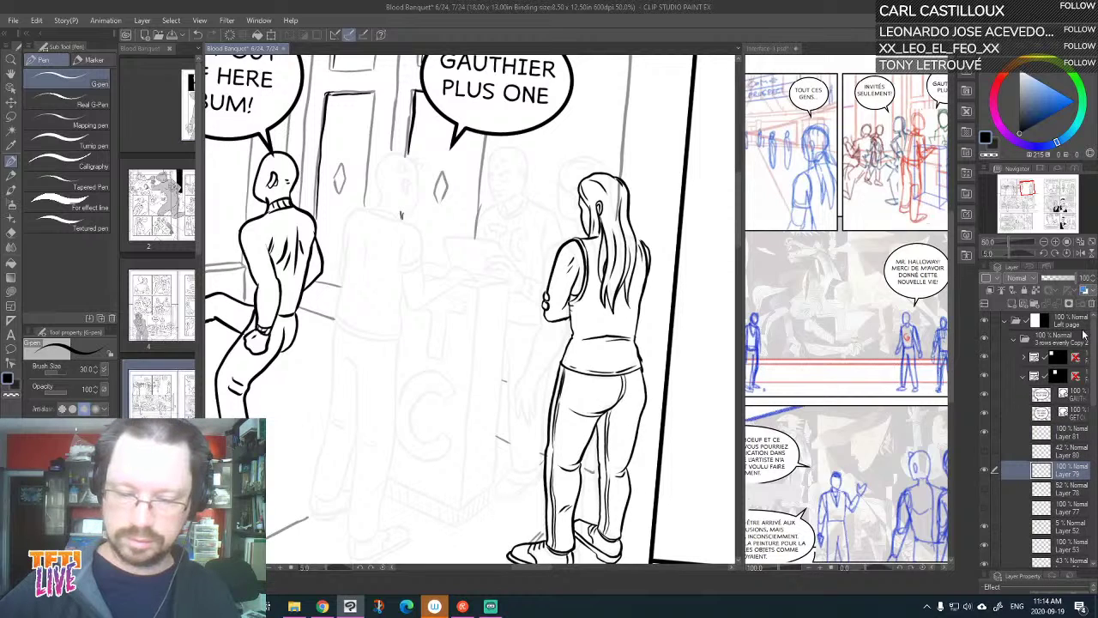
Move Layer 79 above Layer 80 and merge Layer 81 down into it, toggling its visibility to check the combined figure
{"action": "left_click_drag", "start_coordinate": [1069, 475], "coordinate": [1068, 454]}
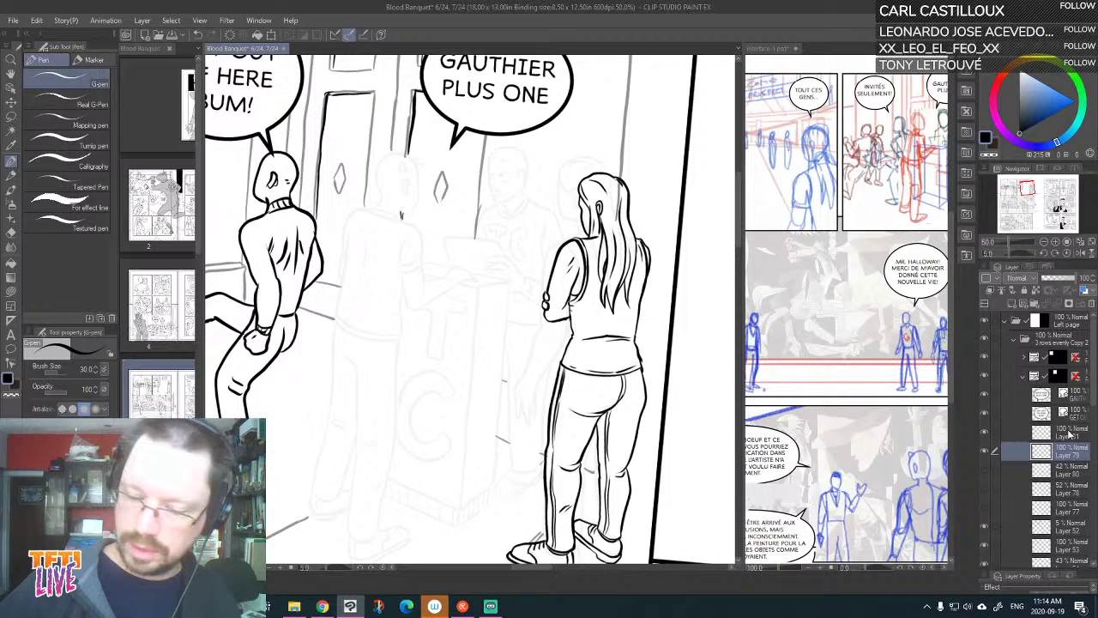
{"action": "right_click", "coordinate": [1069, 435]}
{"action": "left_click", "coordinate": [1029, 410]}
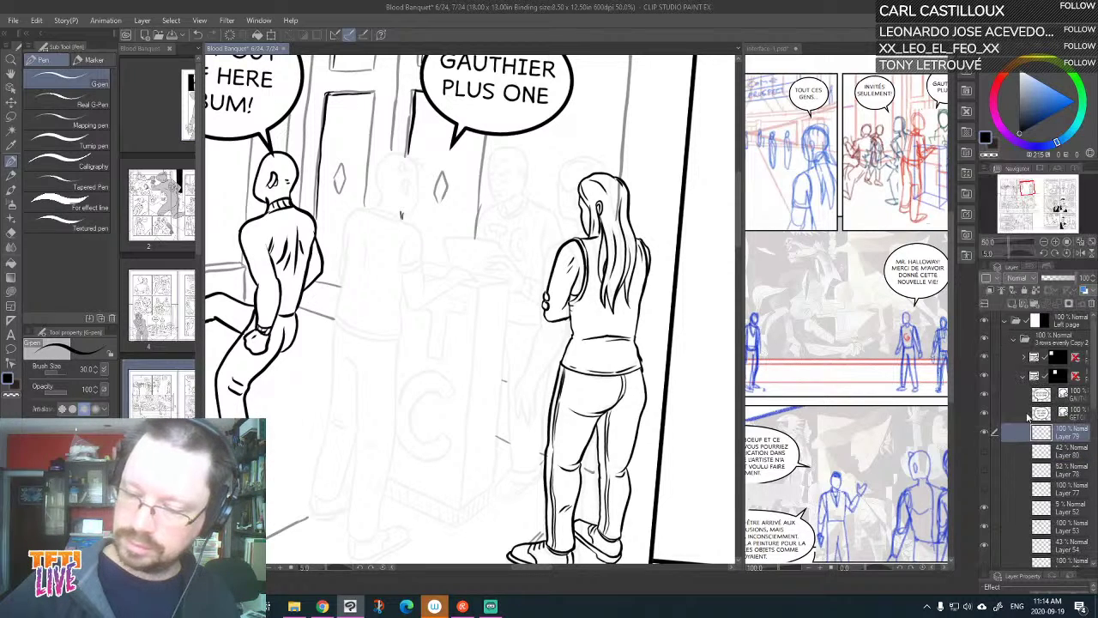
{"action": "left_click", "coordinate": [986, 435]}
{"action": "left_click", "coordinate": [986, 435]}
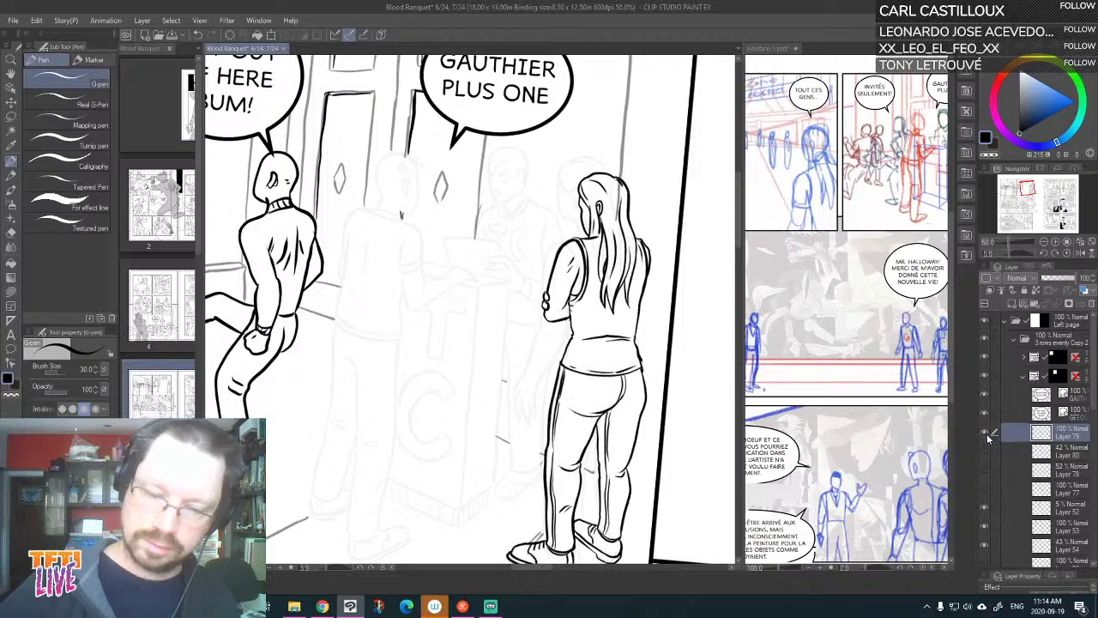
Shift the complete woman on Layer 79 to the left with the Move layer tool, away from the panel's right border
{"action": "key", "text": "ctrl+minus"}
{"action": "key", "text": "minus"}
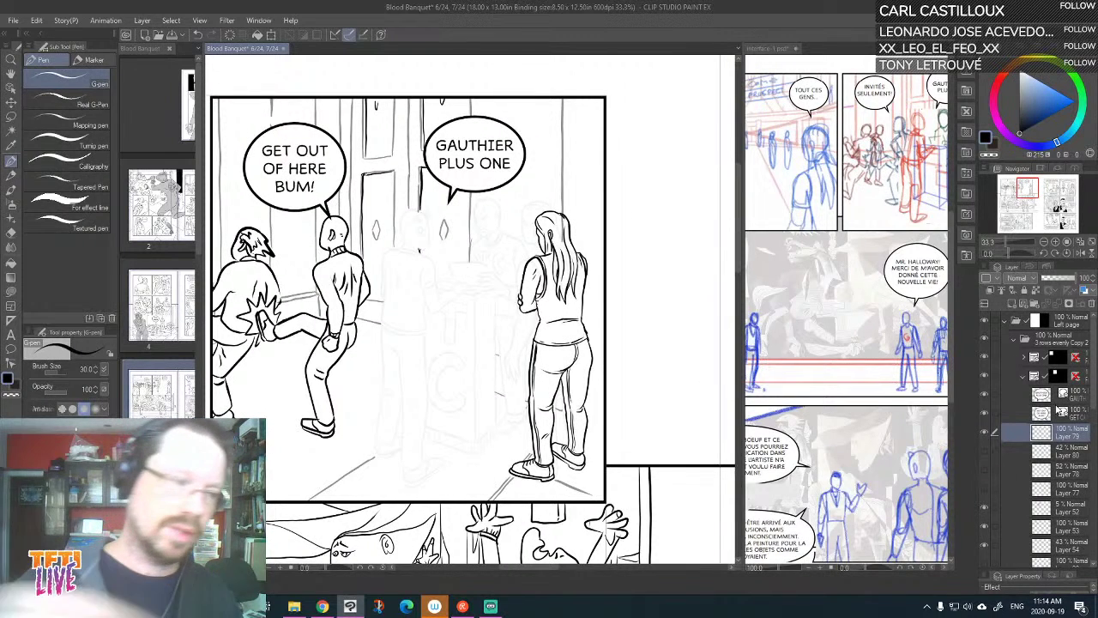
{"action": "left_click", "coordinate": [12, 101]}
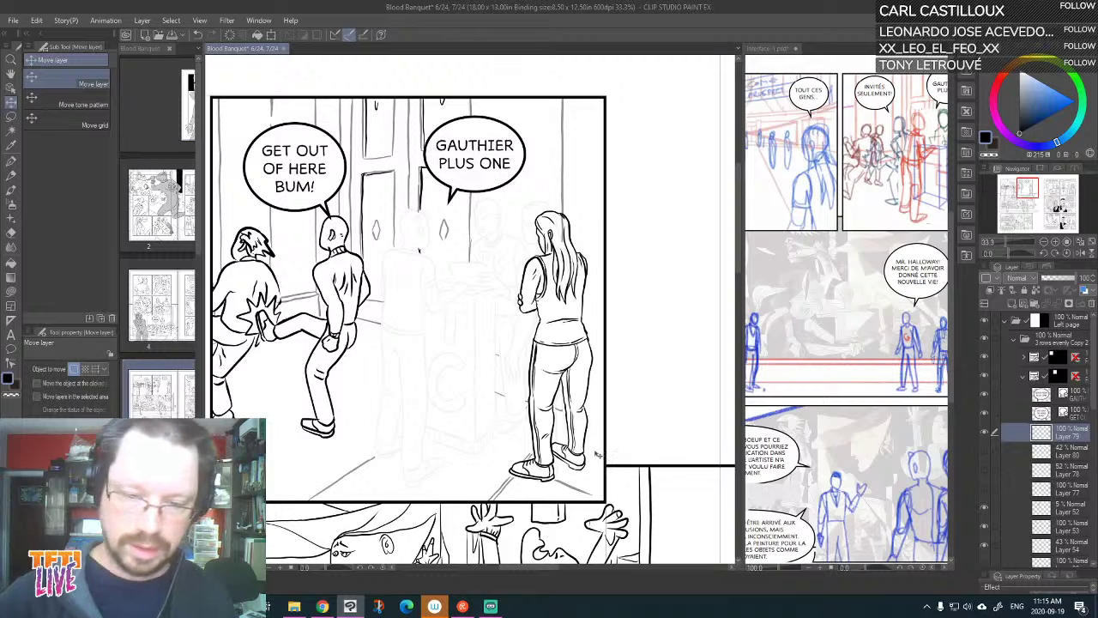
{"action": "left_click_drag", "start_coordinate": [599, 453], "coordinate": [574, 453]}
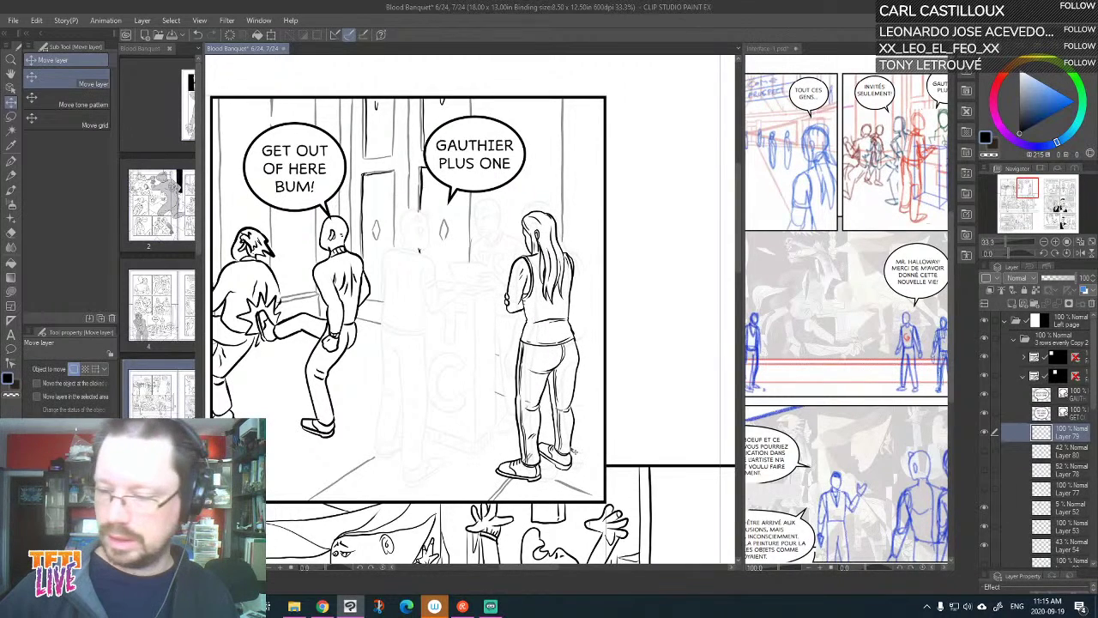
Select Layers 79 through 54 together and shift all of the panel's artwork slightly to the right
{"action": "scroll", "coordinate": [1086, 450], "scroll_direction": "down", "scroll_amount": 3}
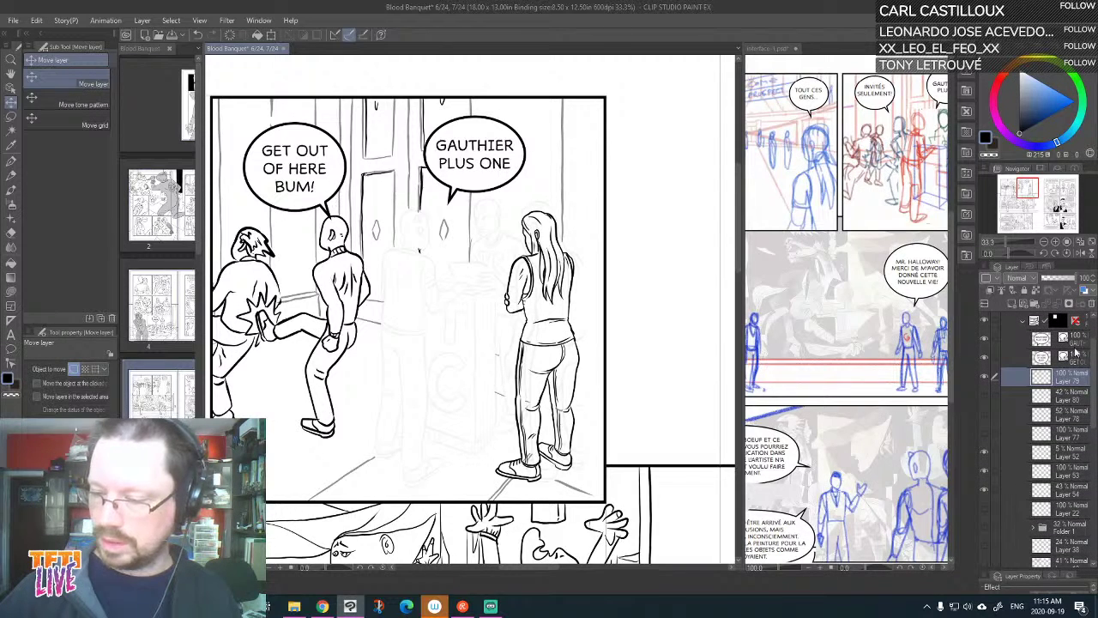
{"action": "left_click", "coordinate": [1080, 505], "text": "shift"}
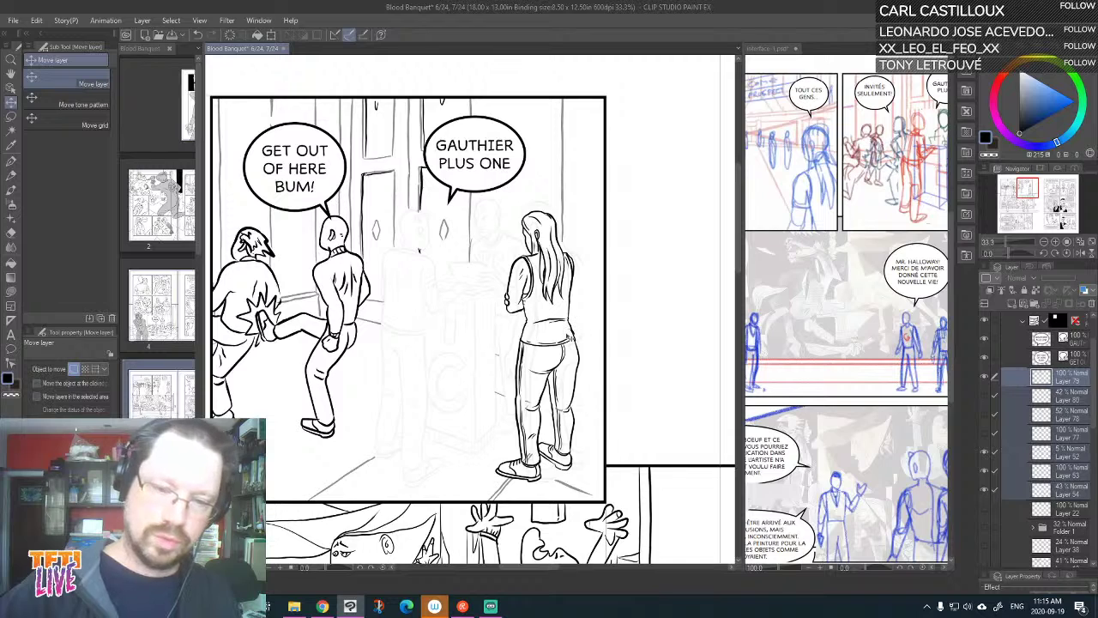
{"action": "left_click_drag", "start_coordinate": [568, 338], "coordinate": [581, 338]}
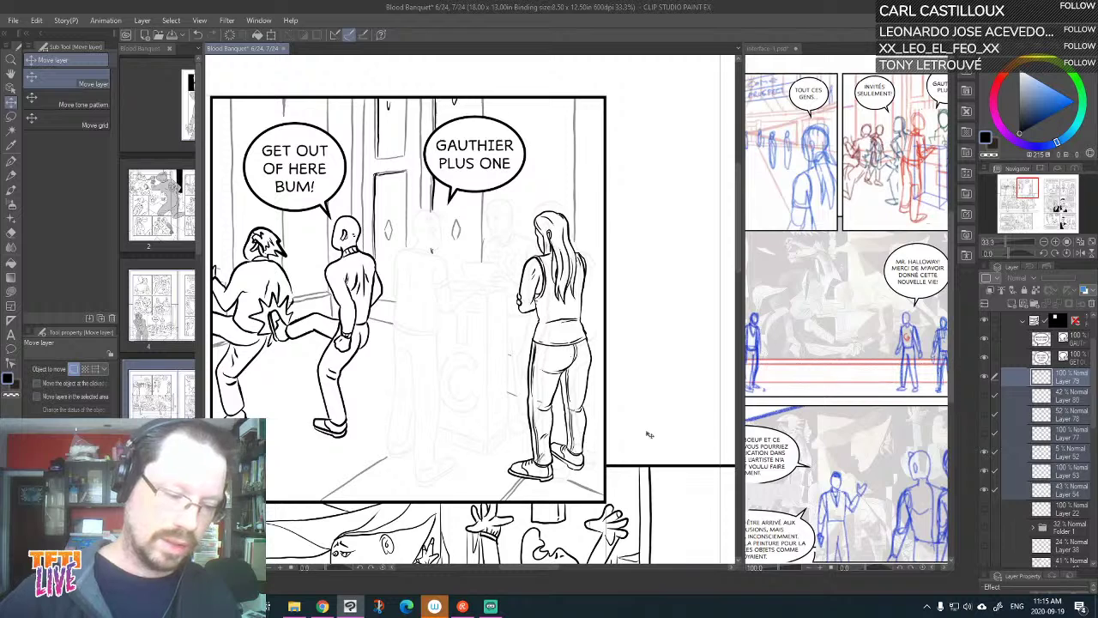
{"action": "left_click_drag", "start_coordinate": [556, 430], "coordinate": [564, 429]}
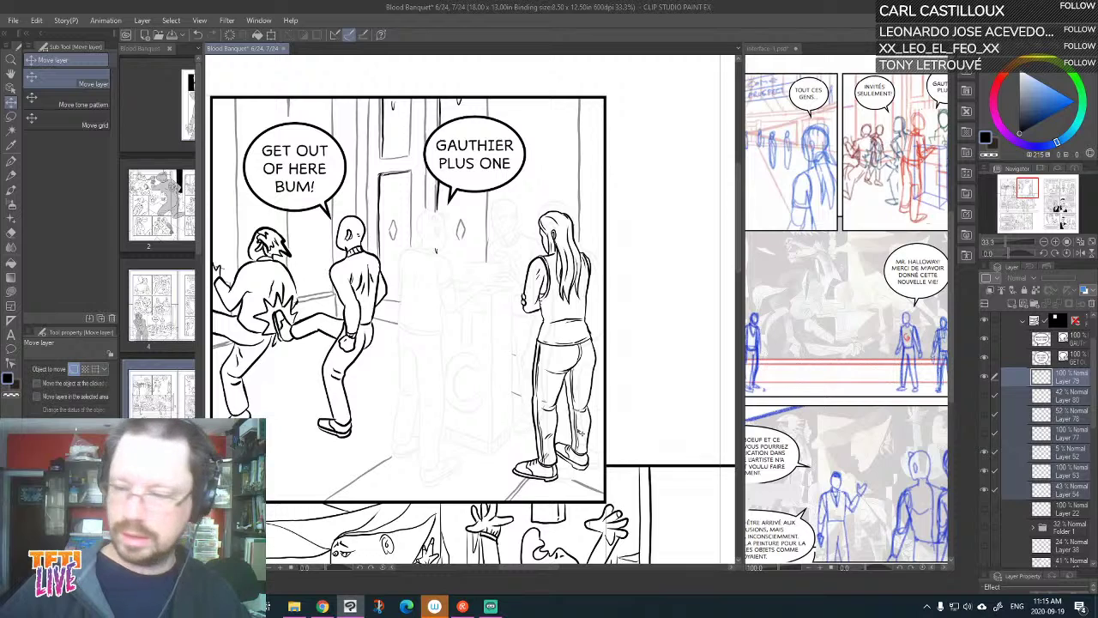
Toggle the visibility of Layer 79 and the sketch layers below it to check what each contains
{"action": "left_click", "coordinate": [985, 378]}
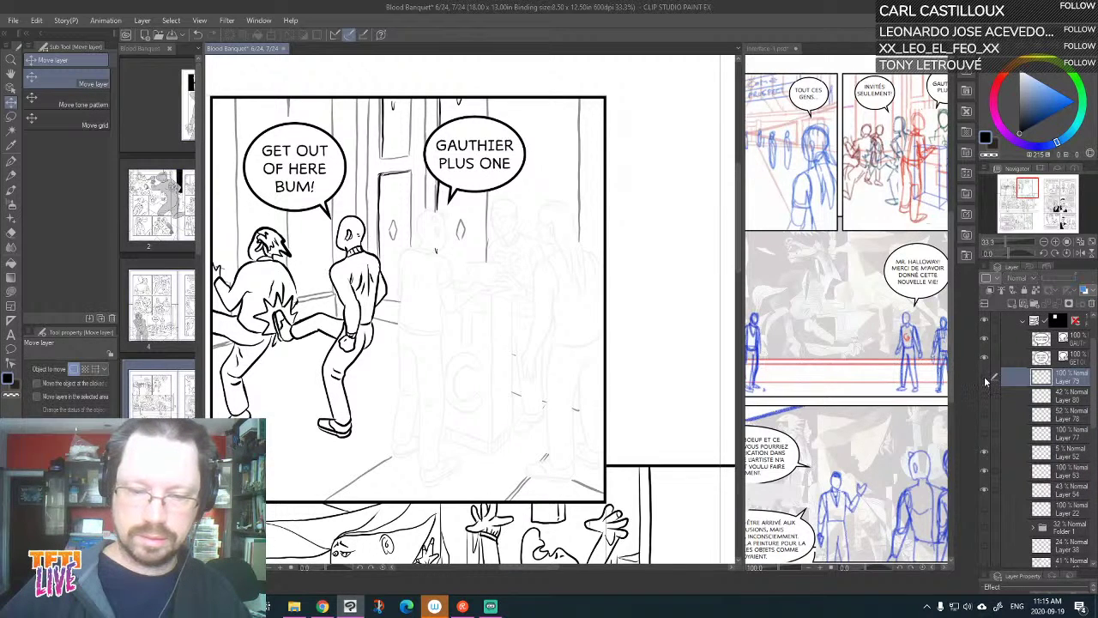
{"action": "left_click", "coordinate": [985, 379]}
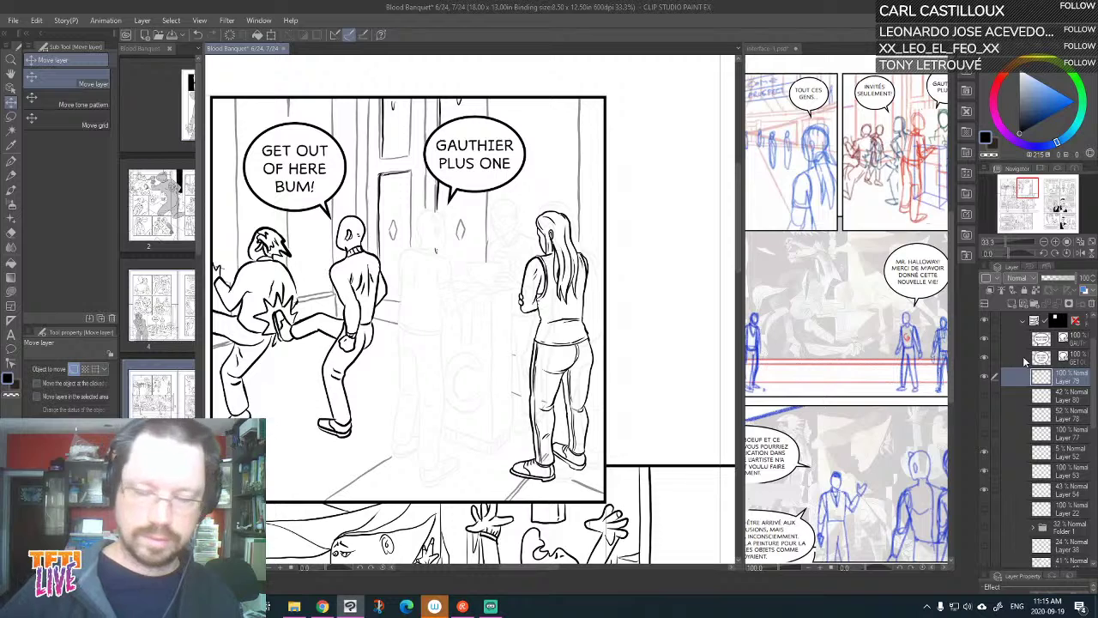
{"action": "left_click", "coordinate": [985, 453]}
{"action": "left_click", "coordinate": [983, 419]}
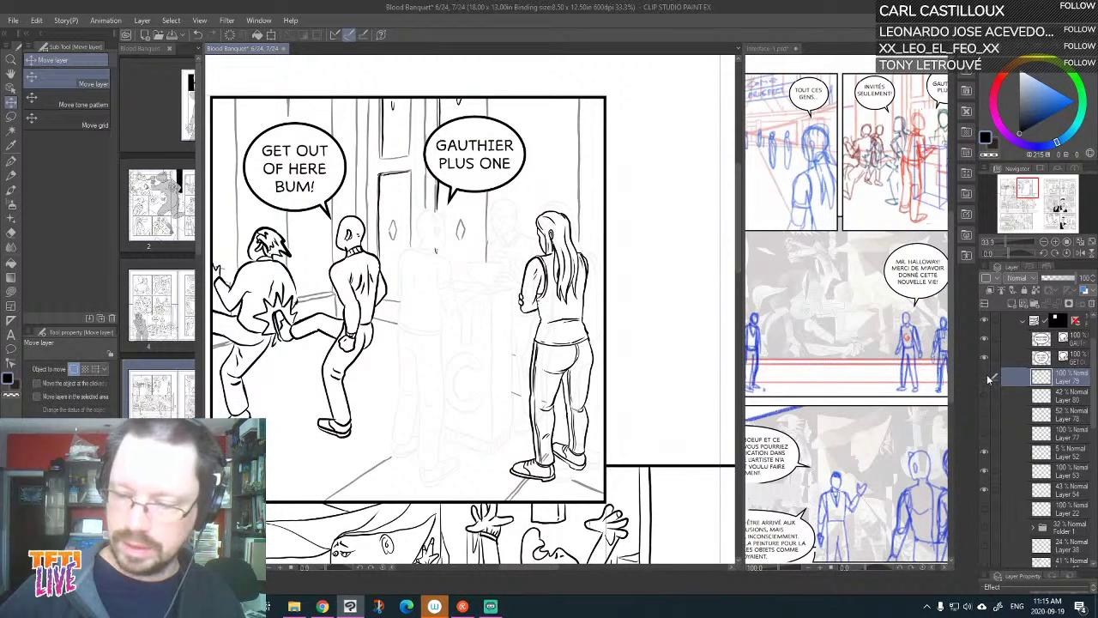
{"action": "left_click", "coordinate": [986, 377]}
{"action": "left_click", "coordinate": [985, 378]}
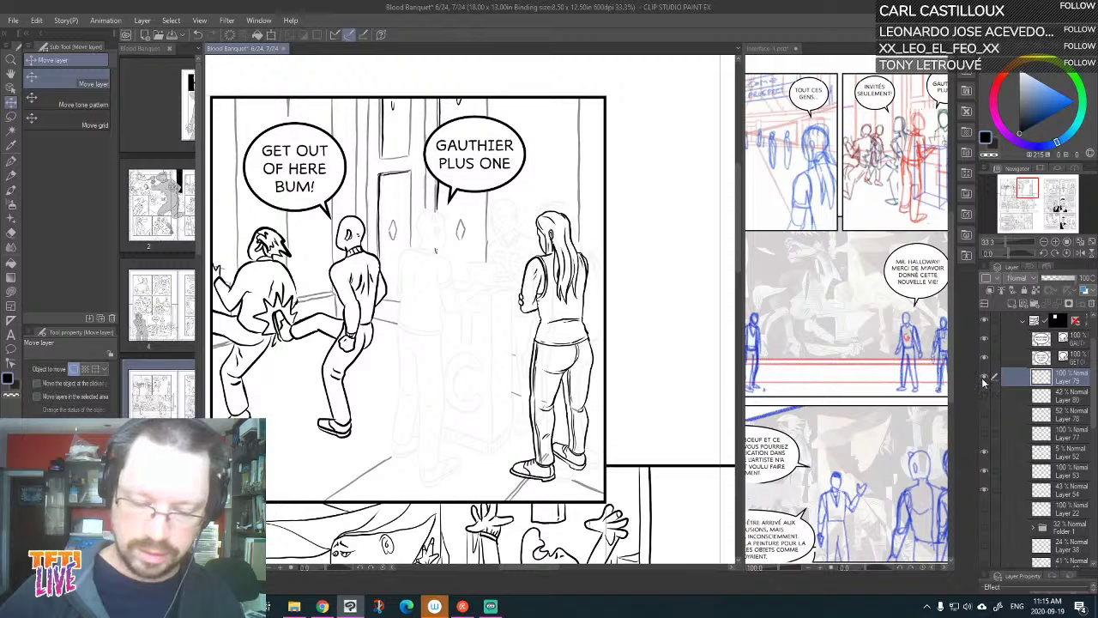
Make Layer 52 active, lasso the old faint sketch around the woman, clear it, and deselect
{"action": "left_click", "coordinate": [1089, 461]}
{"action": "key", "text": "m"}
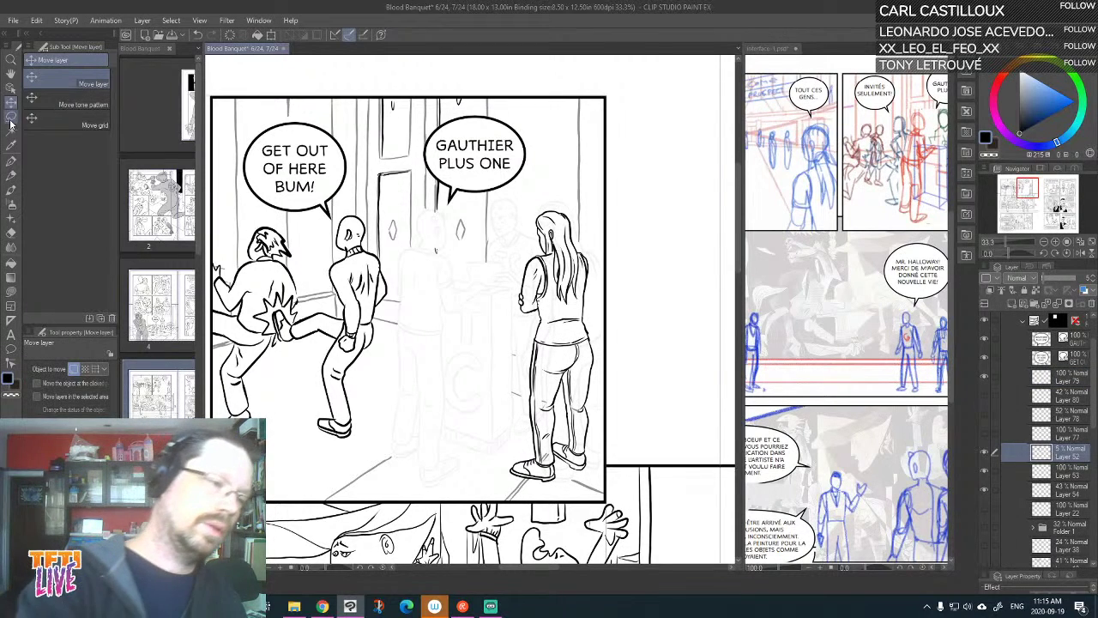
{"action": "mouse_move", "coordinate": [539, 187]}
{"action": "left_mouse_down"}
{"action": "mouse_move", "coordinate": [674, 271]}
{"action": "mouse_move", "coordinate": [652, 425]}
{"action": "mouse_move", "coordinate": [634, 454]}
{"action": "mouse_move", "coordinate": [554, 488]}
{"action": "mouse_move", "coordinate": [510, 483]}
{"action": "mouse_move", "coordinate": [539, 429]}
{"action": "mouse_move", "coordinate": [552, 322]}
{"action": "mouse_move", "coordinate": [553, 257]}
{"action": "mouse_move", "coordinate": [538, 185]}
{"action": "left_mouse_up"}
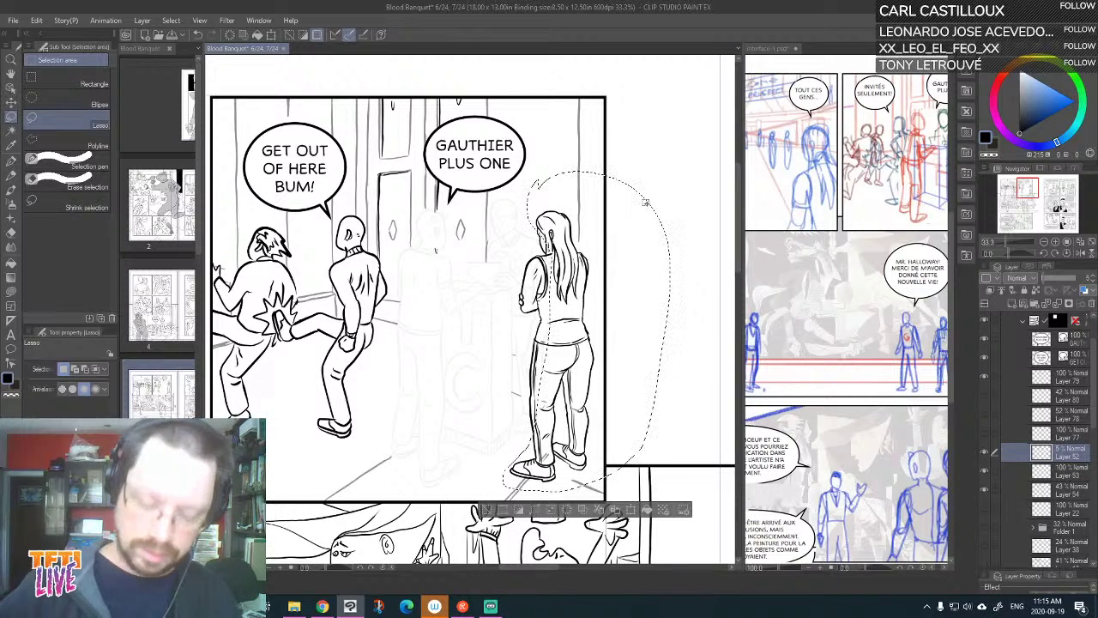
{"action": "scroll", "coordinate": [645, 203], "scroll_direction": "up", "scroll_amount": 2}
{"action": "left_click_drag", "start_coordinate": [579, 349], "coordinate": [696, 263]}
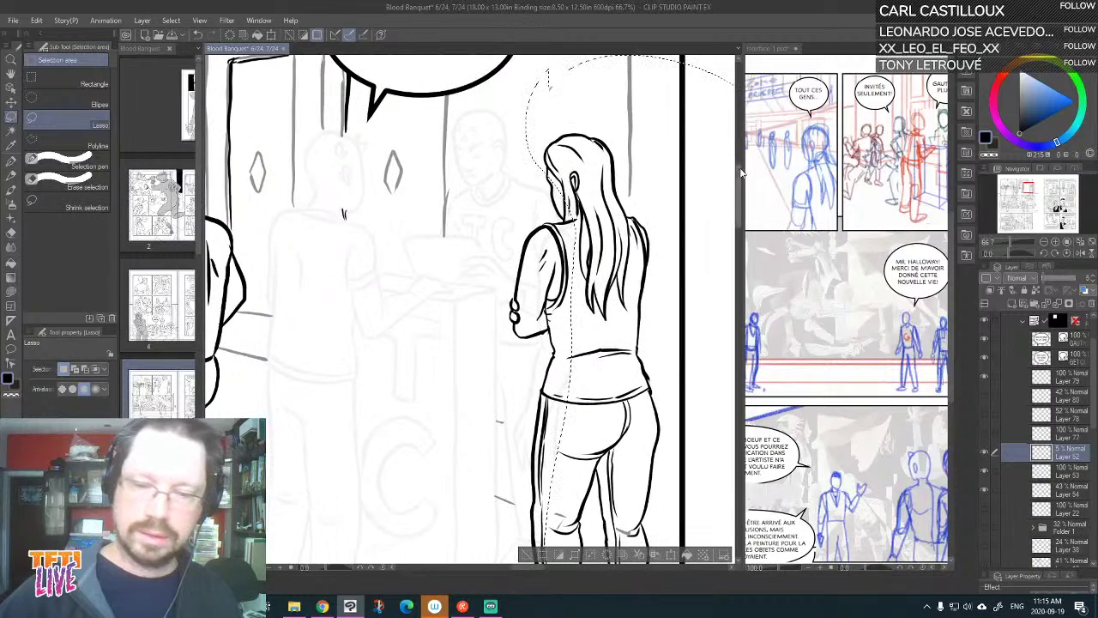
{"action": "key", "text": "ctrl+d"}
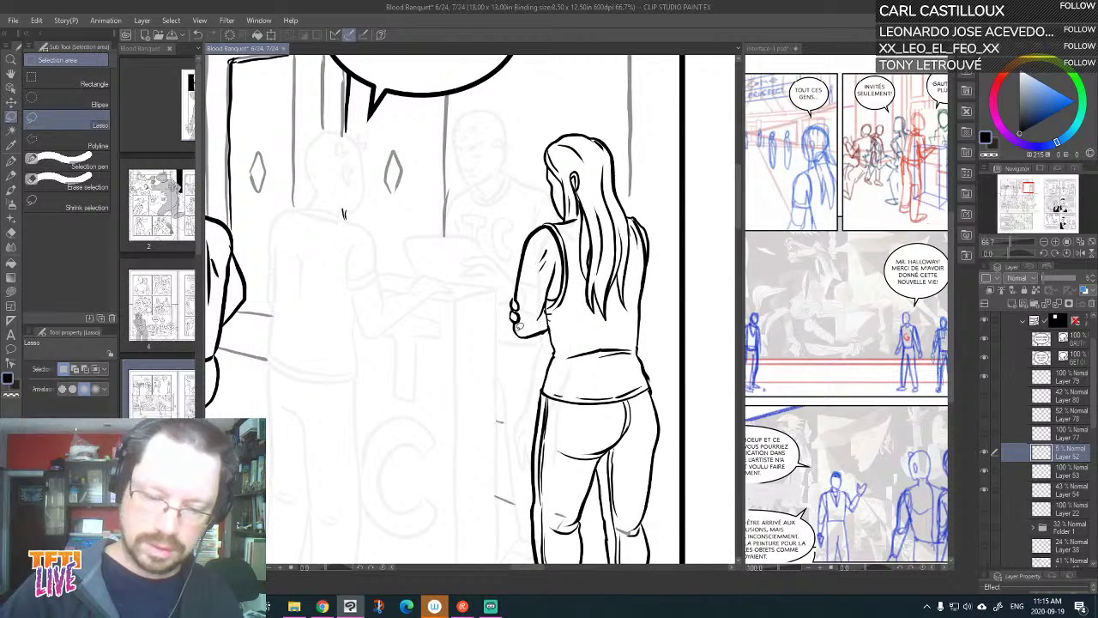
Lasso and clear the leftover Layer 52 sketch lines around the woman's near arm, hip and thigh
{"action": "mouse_move", "coordinate": [556, 220]}
{"action": "left_mouse_down"}
{"action": "mouse_move", "coordinate": [635, 274]}
{"action": "mouse_move", "coordinate": [576, 366]}
{"action": "mouse_move", "coordinate": [561, 355]}
{"action": "mouse_move", "coordinate": [553, 318]}
{"action": "mouse_move", "coordinate": [514, 322]}
{"action": "left_mouse_up"}
{"action": "key", "text": "ctrl+d"}
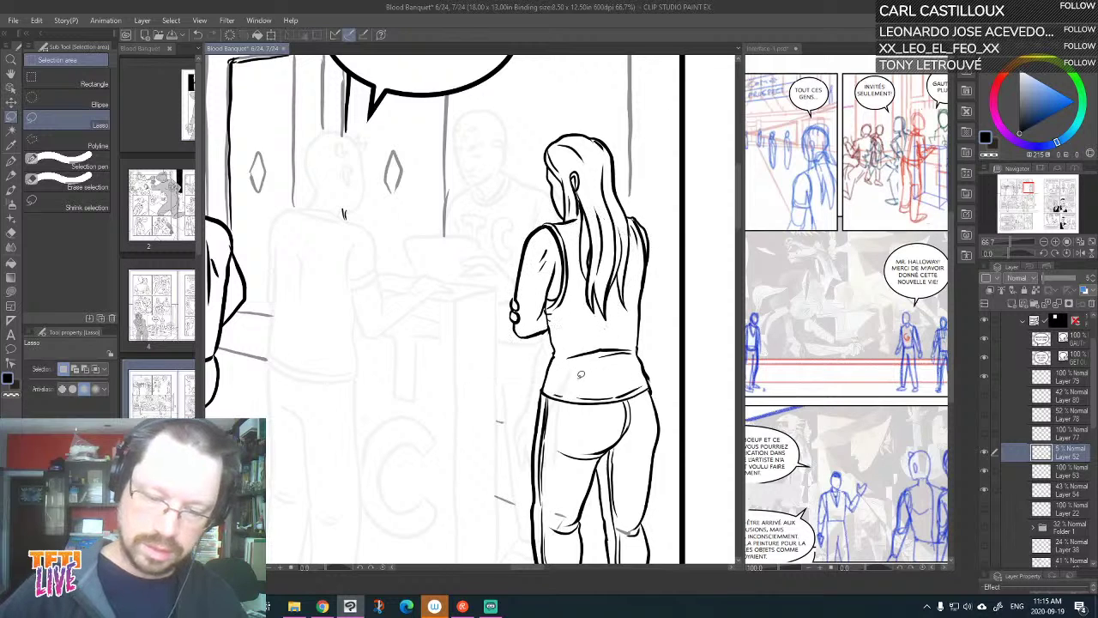
{"action": "mouse_move", "coordinate": [545, 379]}
{"action": "left_mouse_down"}
{"action": "mouse_move", "coordinate": [571, 474]}
{"action": "mouse_move", "coordinate": [546, 378]}
{"action": "left_mouse_up"}
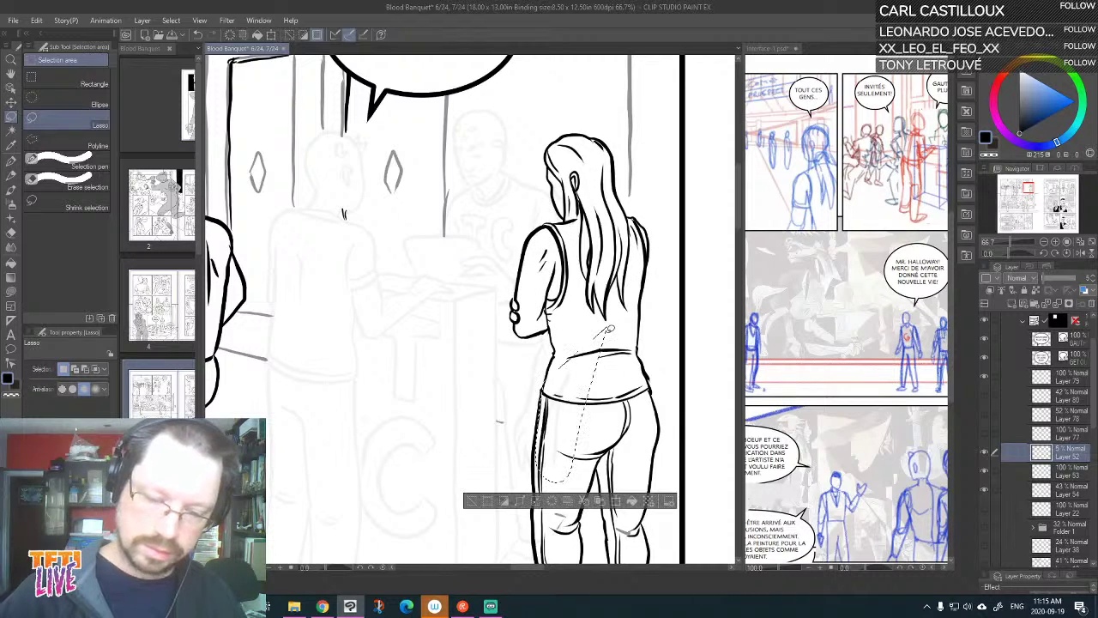
{"action": "left_click_drag", "start_coordinate": [629, 419], "coordinate": [616, 311]}
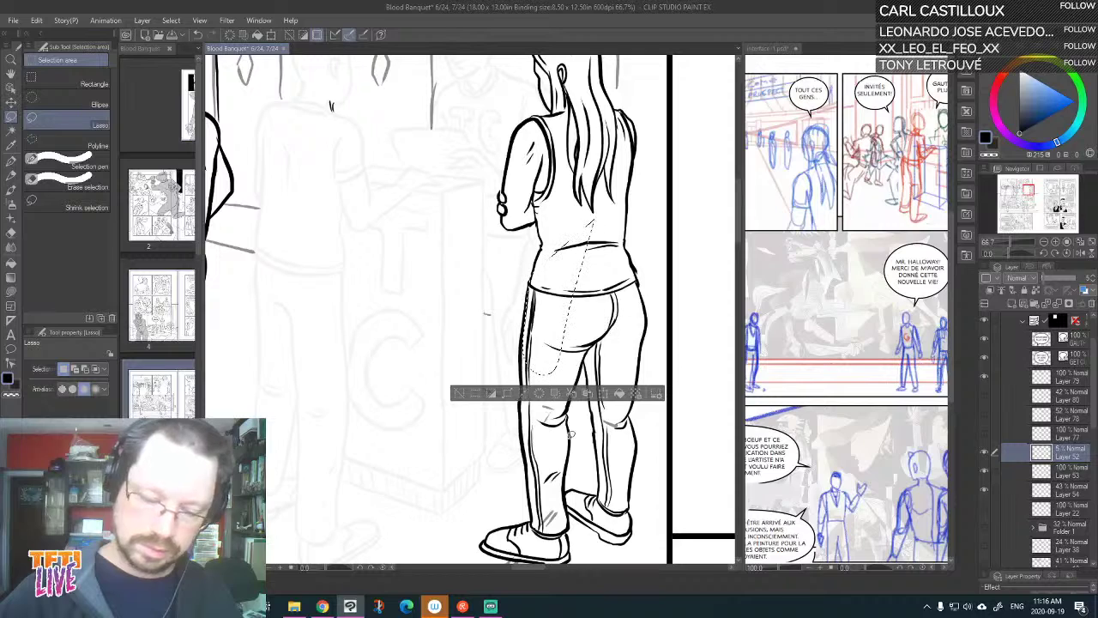
{"action": "key", "text": "ctrl+d"}
Lasso and clear the remaining Layer 52 sketch lines inside the woman's legs, waist and head, and deselect
{"action": "mouse_move", "coordinate": [652, 354]}
{"action": "left_mouse_down"}
{"action": "mouse_move", "coordinate": [624, 293]}
{"action": "mouse_move", "coordinate": [619, 496]}
{"action": "mouse_move", "coordinate": [643, 339]}
{"action": "left_mouse_up"}
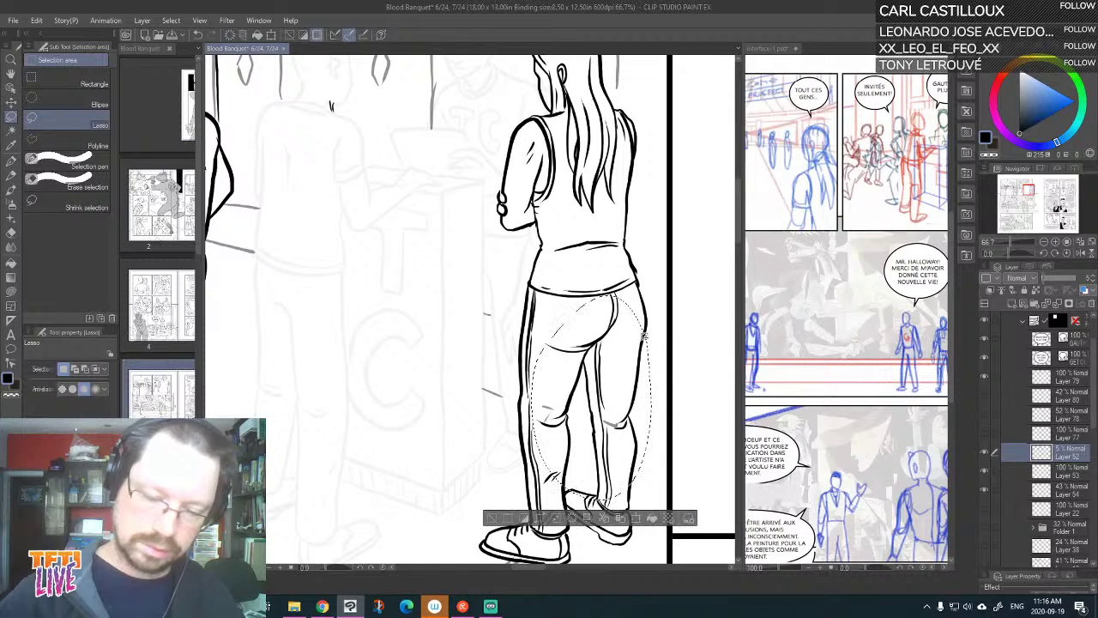
{"action": "key", "text": "ctrl+d"}
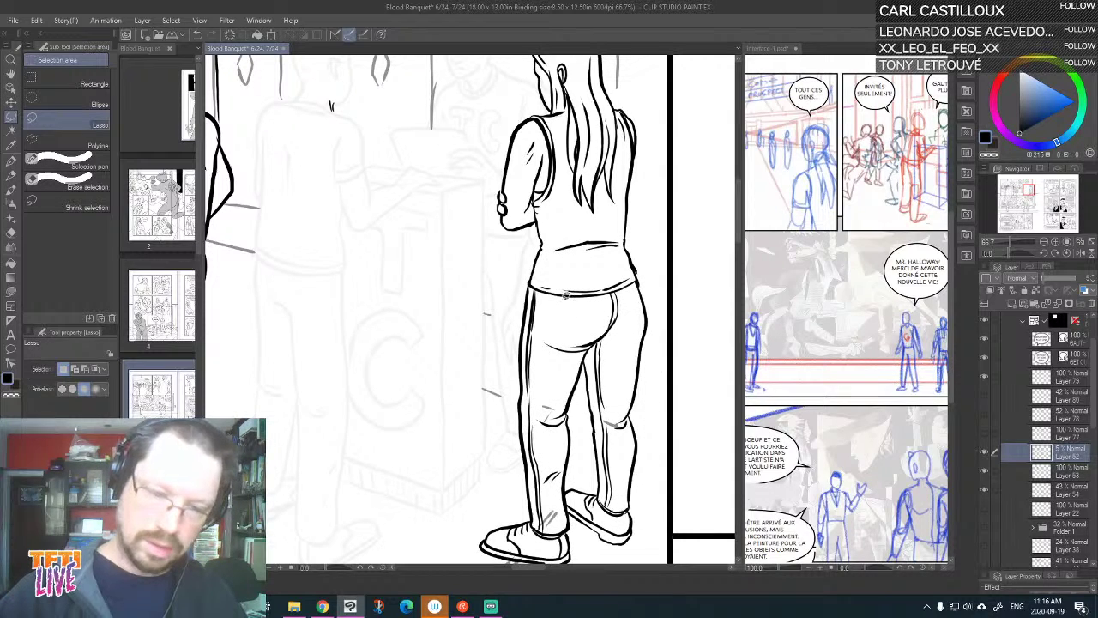
{"action": "mouse_move", "coordinate": [532, 373]}
{"action": "left_mouse_down"}
{"action": "mouse_move", "coordinate": [503, 350]}
{"action": "mouse_move", "coordinate": [502, 317]}
{"action": "mouse_move", "coordinate": [532, 217]}
{"action": "mouse_move", "coordinate": [597, 238]}
{"action": "mouse_move", "coordinate": [632, 286]}
{"action": "left_mouse_up"}
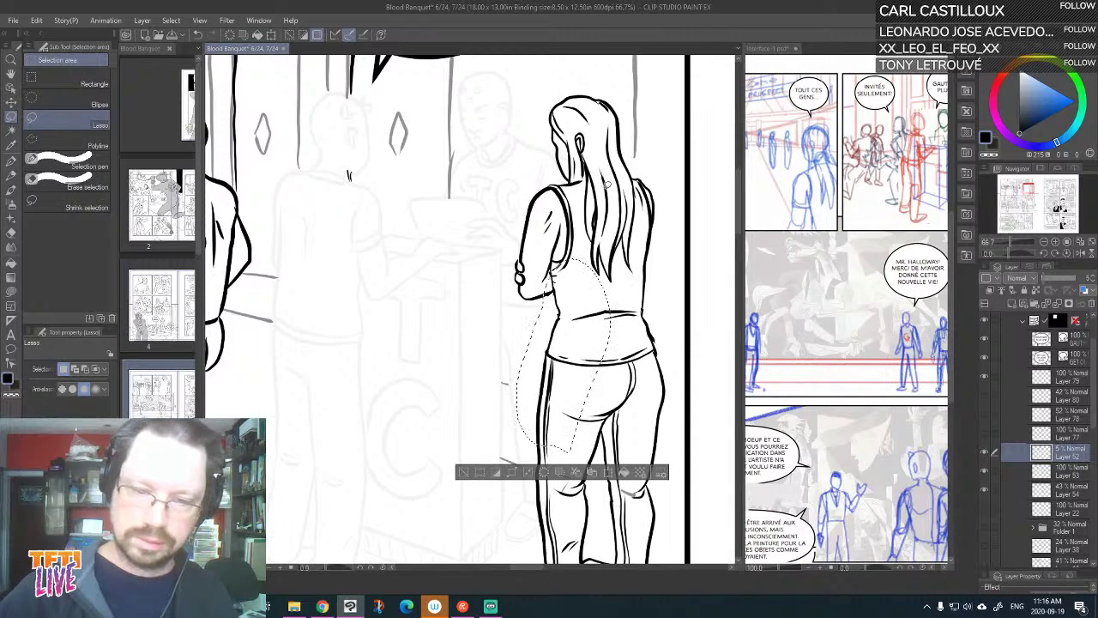
{"action": "mouse_move", "coordinate": [585, 172]}
{"action": "left_mouse_down"}
{"action": "mouse_move", "coordinate": [559, 144]}
{"action": "mouse_move", "coordinate": [604, 144]}
{"action": "left_mouse_up"}
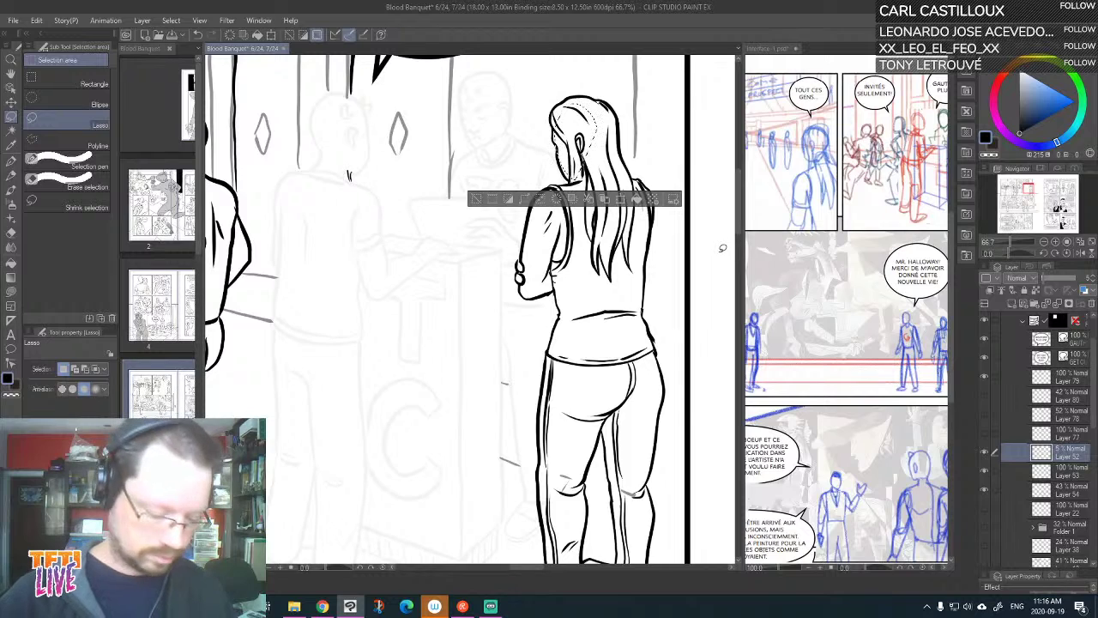
{"action": "key", "text": "ctrl+d"}
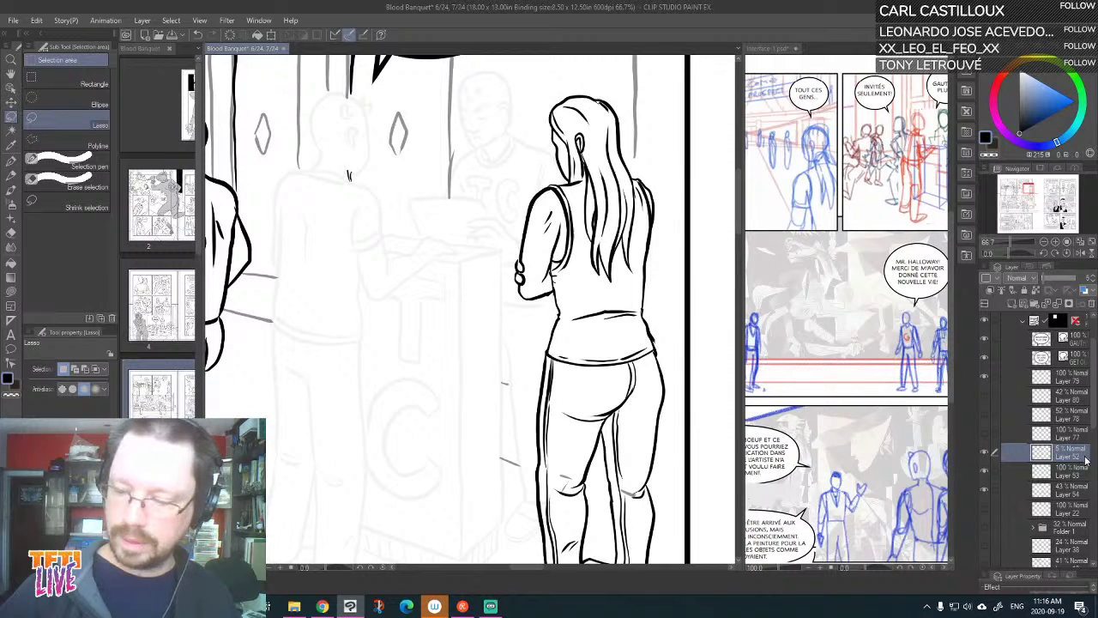
Raise Layer 52's opacity to 45% and clear the sketch lines overlapping the woman's elbow and fingers
{"action": "left_click", "coordinate": [1057, 280]}
{"action": "left_click", "coordinate": [1058, 279]}
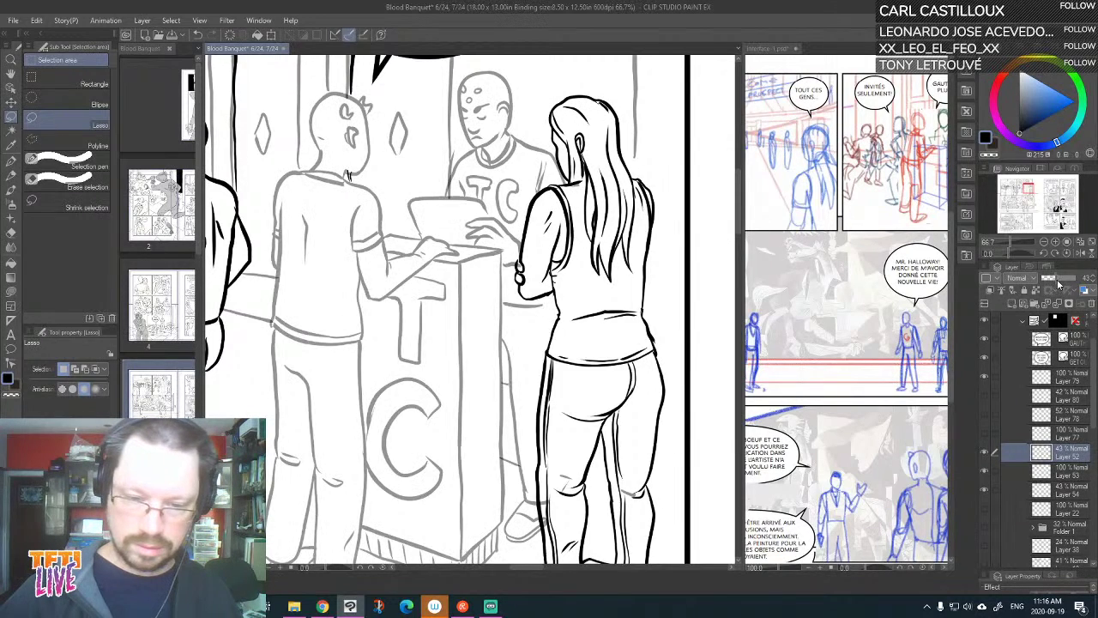
{"action": "left_click_drag", "start_coordinate": [522, 258], "coordinate": [519, 266]}
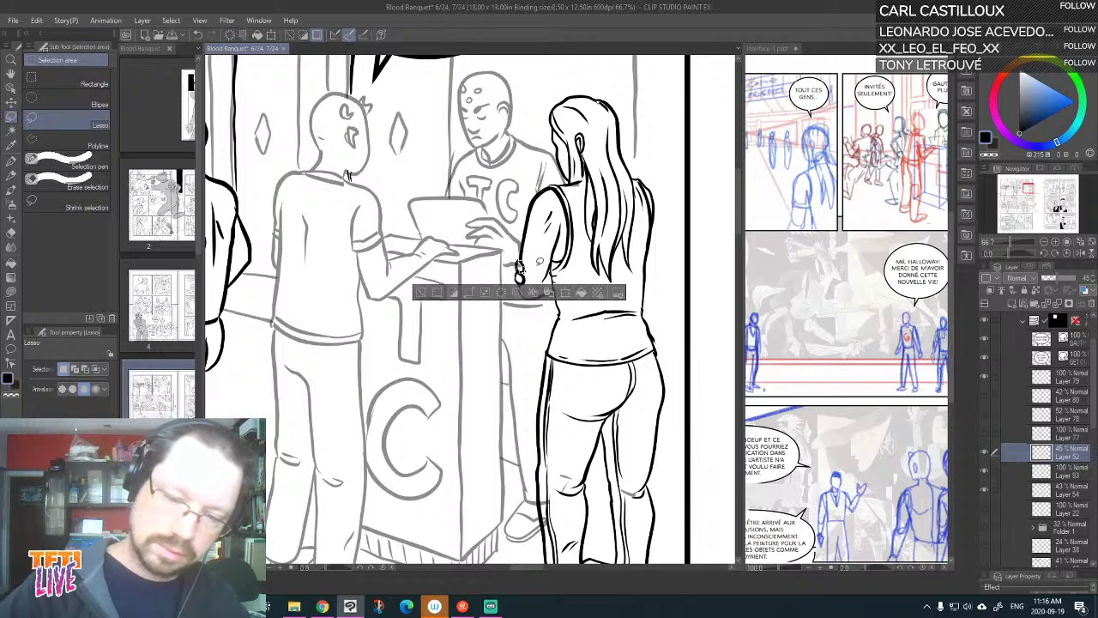
{"action": "key", "text": "Delete"}
{"action": "left_click", "coordinate": [658, 209]}
Clear the Layer 52 lines showing through the woman's neck and lower legs, and remove the selection
{"action": "mouse_move", "coordinate": [567, 189]}
{"action": "left_mouse_down"}
{"action": "mouse_move", "coordinate": [612, 194]}
{"action": "mouse_move", "coordinate": [601, 190]}
{"action": "left_mouse_up"}
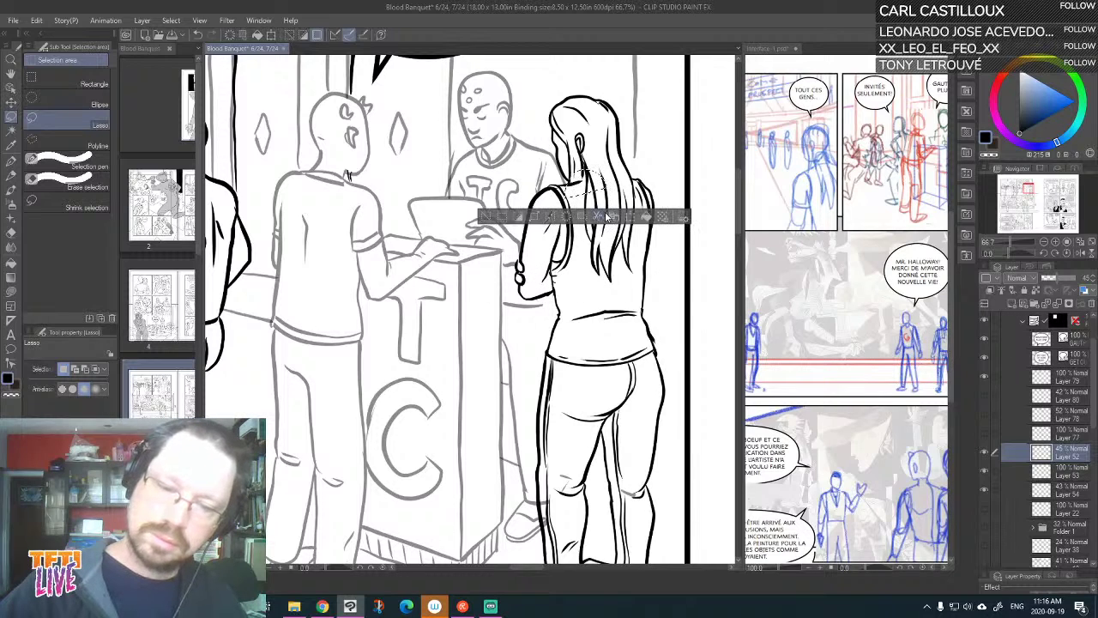
{"action": "mouse_move", "coordinate": [542, 506]}
{"action": "left_mouse_down"}
{"action": "mouse_move", "coordinate": [566, 525]}
{"action": "mouse_move", "coordinate": [562, 506]}
{"action": "mouse_move", "coordinate": [555, 520]}
{"action": "mouse_move", "coordinate": [586, 466]}
{"action": "left_mouse_up"}
{"action": "key", "text": "Delete"}
{"action": "left_click", "coordinate": [571, 463]}
{"action": "key", "text": "Delete"}
{"action": "key", "text": "ctrl+d"}
{"action": "key", "text": "ctrl+d"}
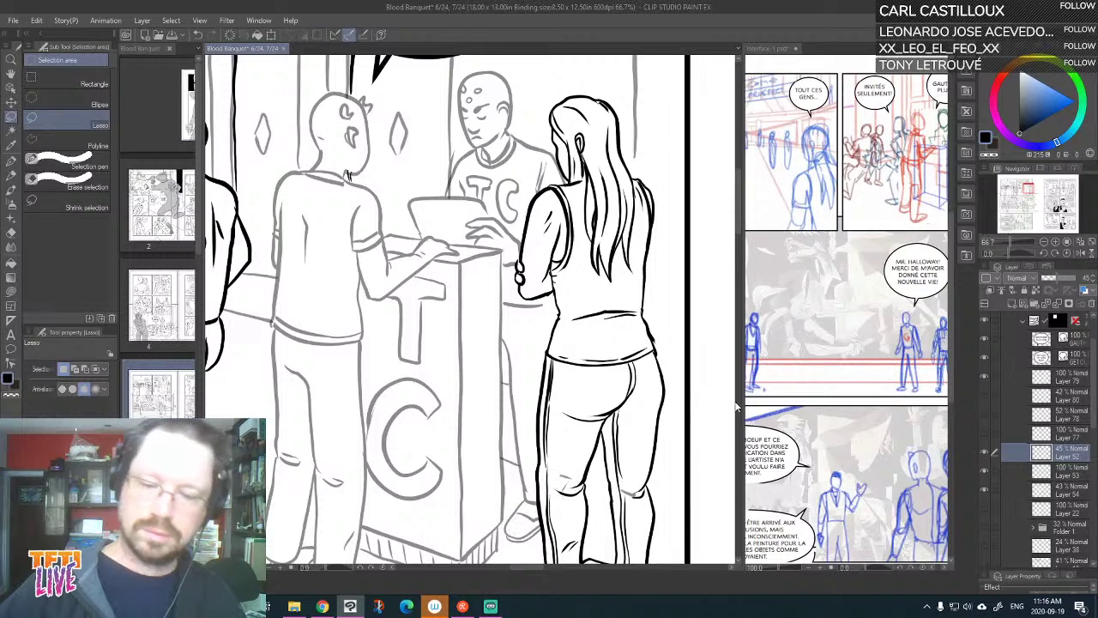
{"action": "key", "text": "ctrl+minus"}
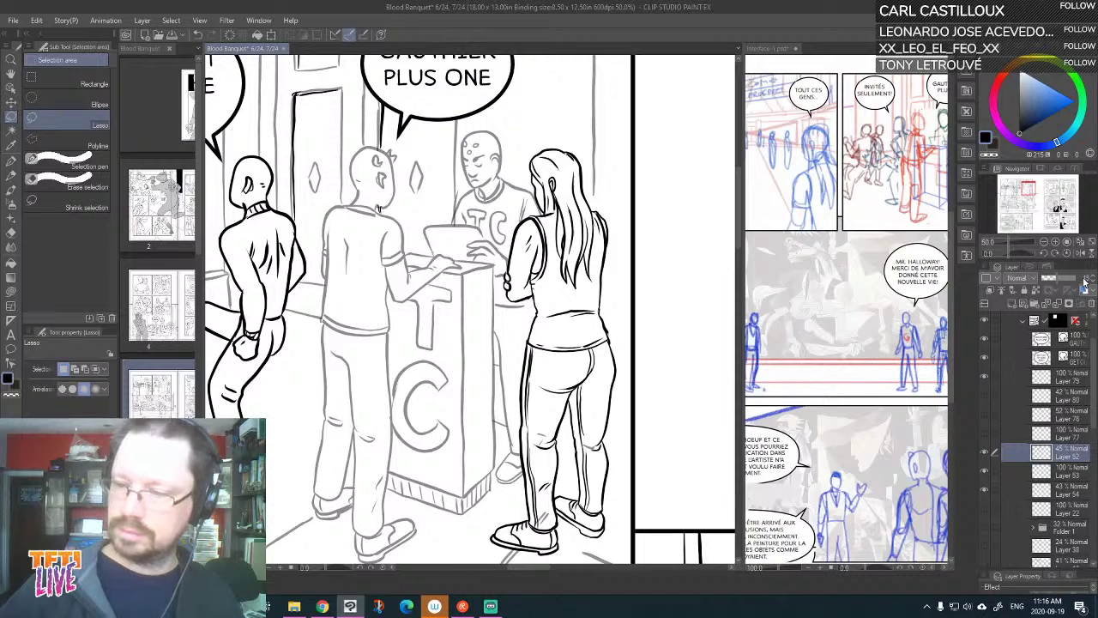
Set Layer 52's opacity to 100% and move Layers 52, 53 and 54 together directly below Layer 79
{"action": "left_click_drag", "start_coordinate": [1084, 281], "coordinate": [1096, 280]}
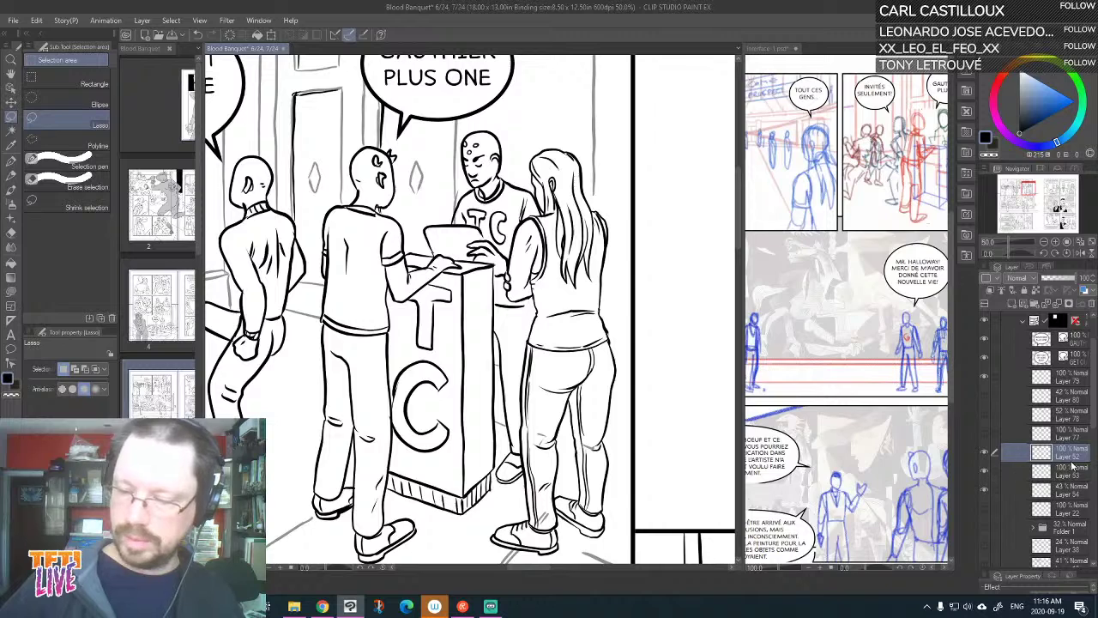
{"action": "left_click", "coordinate": [1079, 493], "text": "shift"}
{"action": "left_click_drag", "start_coordinate": [1076, 460], "coordinate": [1064, 389]}
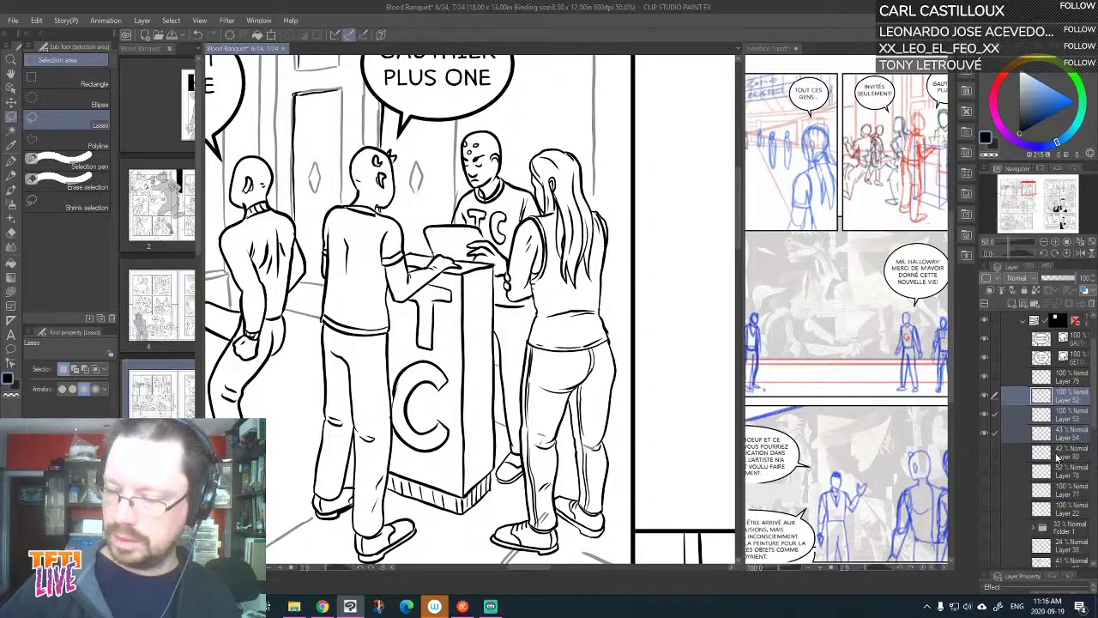
Make Layer 54 the only active layer, check its lines by toggling its visibility, and choose the G-pen
{"action": "left_click", "coordinate": [986, 433]}
{"action": "left_click", "coordinate": [985, 431]}
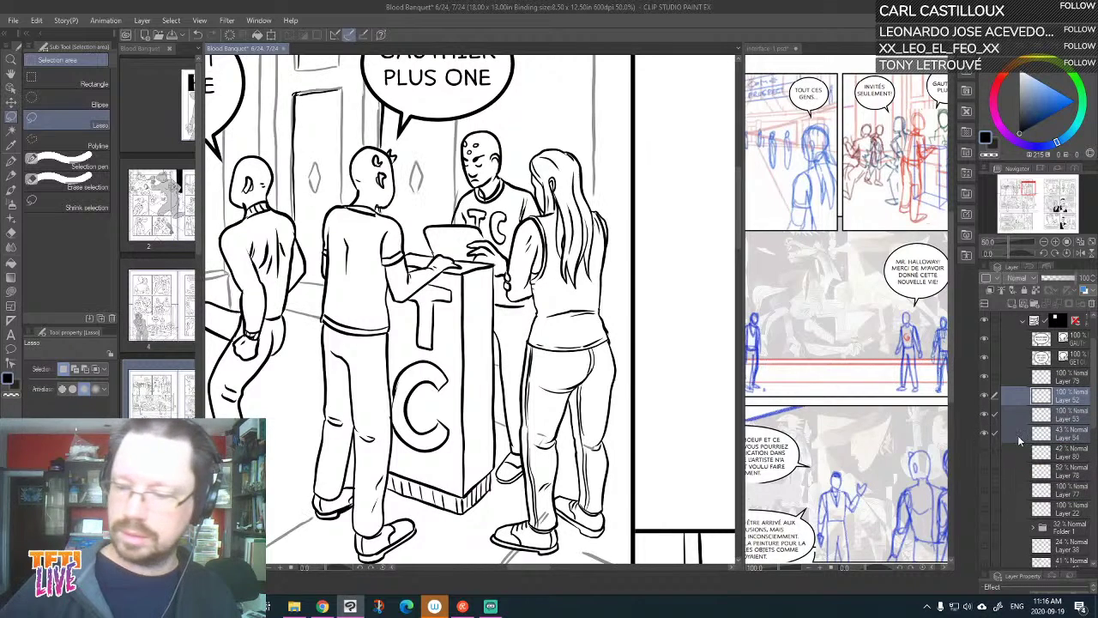
{"action": "left_click", "coordinate": [1018, 435]}
{"action": "left_click_drag", "start_coordinate": [602, 463], "coordinate": [586, 426]}
{"action": "left_click_drag", "start_coordinate": [624, 215], "coordinate": [641, 279]}
{"action": "left_click", "coordinate": [11, 163]}
{"action": "scroll", "coordinate": [604, 258], "scroll_direction": "up", "scroll_amount": 3}
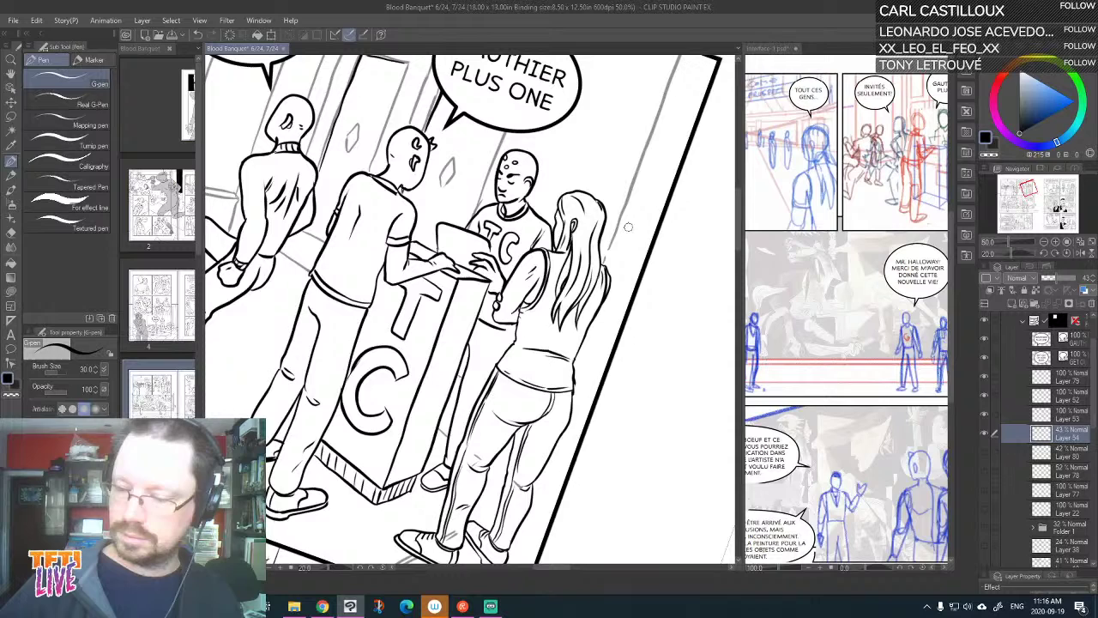
{"action": "left_click", "coordinate": [986, 436]}
{"action": "left_click", "coordinate": [986, 436]}
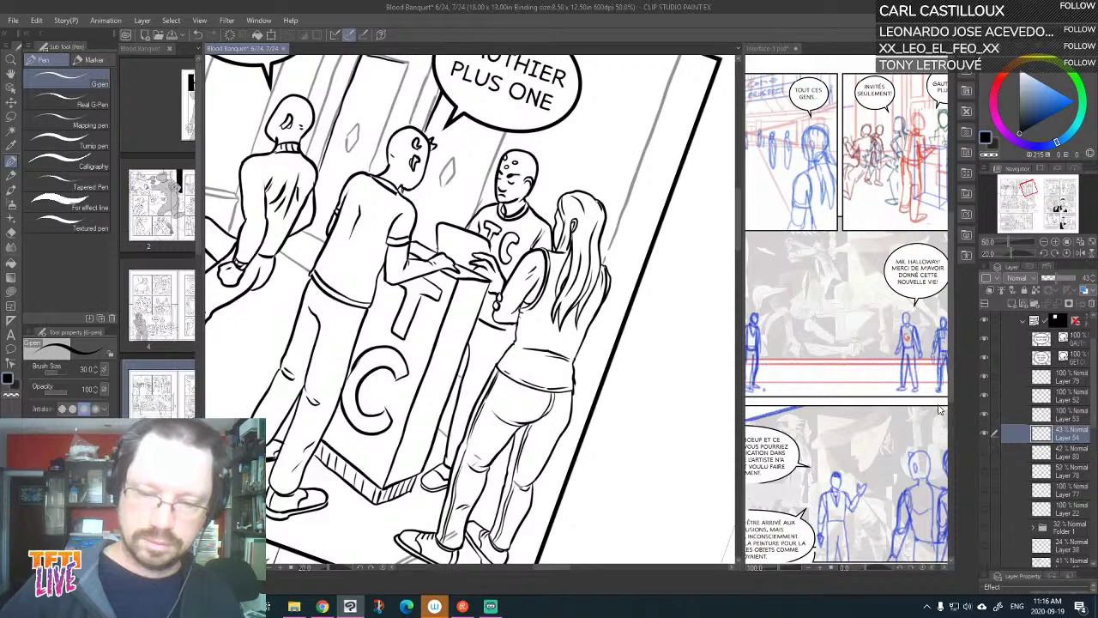
Show the Layer 22 Copy perspective sketch to compare it with the inked panel, and hide it again
{"action": "scroll", "coordinate": [564, 474], "scroll_direction": "down", "scroll_amount": 5}
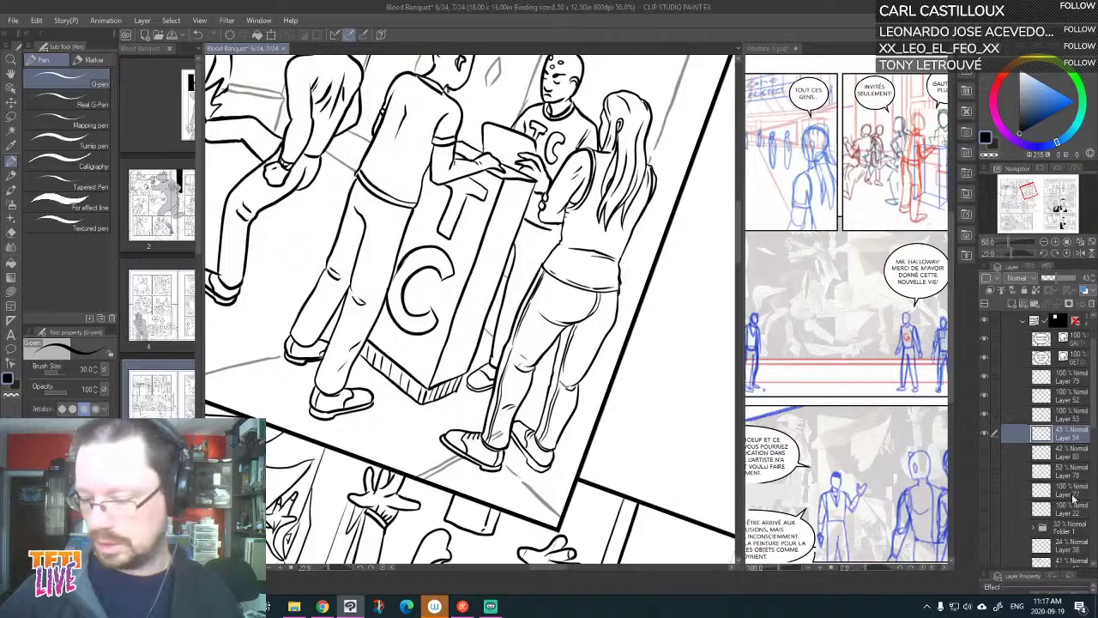
{"action": "scroll", "coordinate": [1078, 476], "scroll_direction": "down", "scroll_amount": 5}
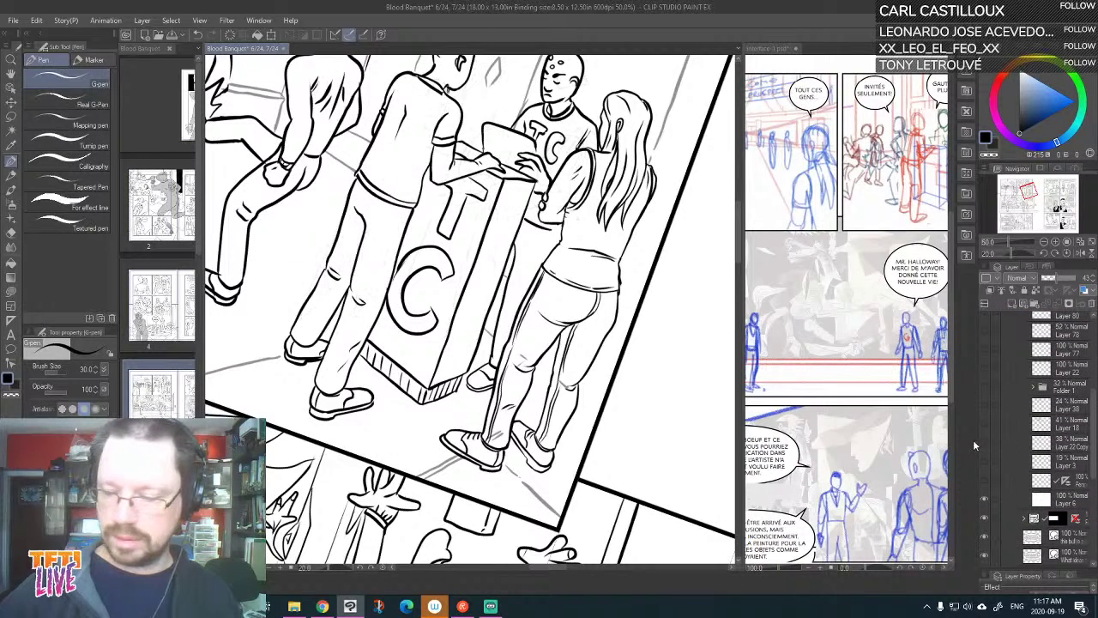
{"action": "left_click", "coordinate": [984, 444]}
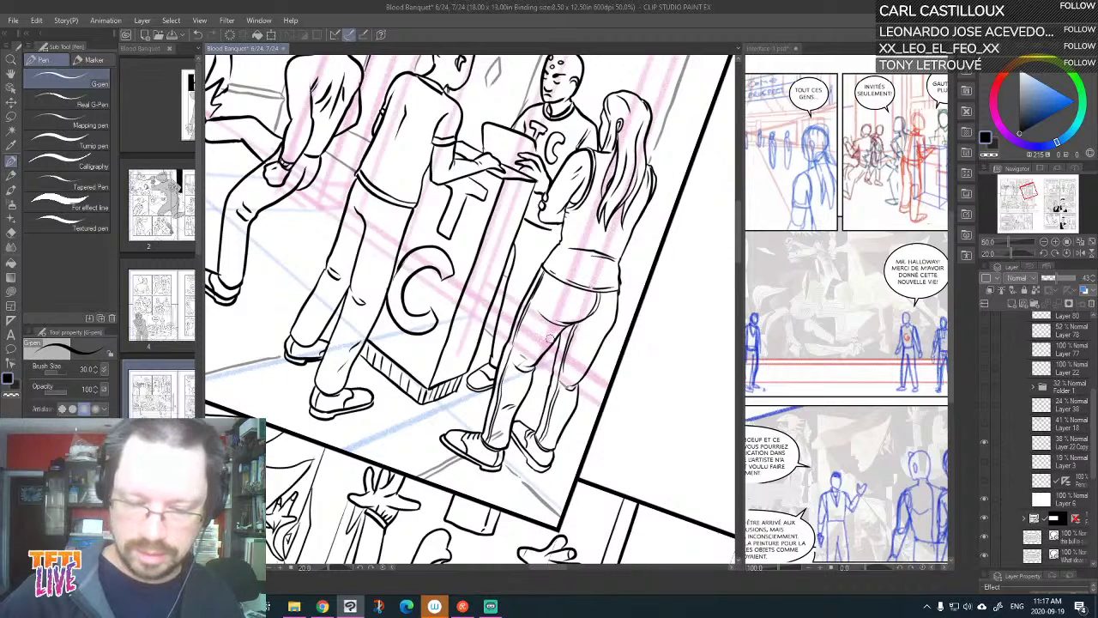
{"action": "left_click", "coordinate": [985, 446]}
{"action": "left_click", "coordinate": [985, 446]}
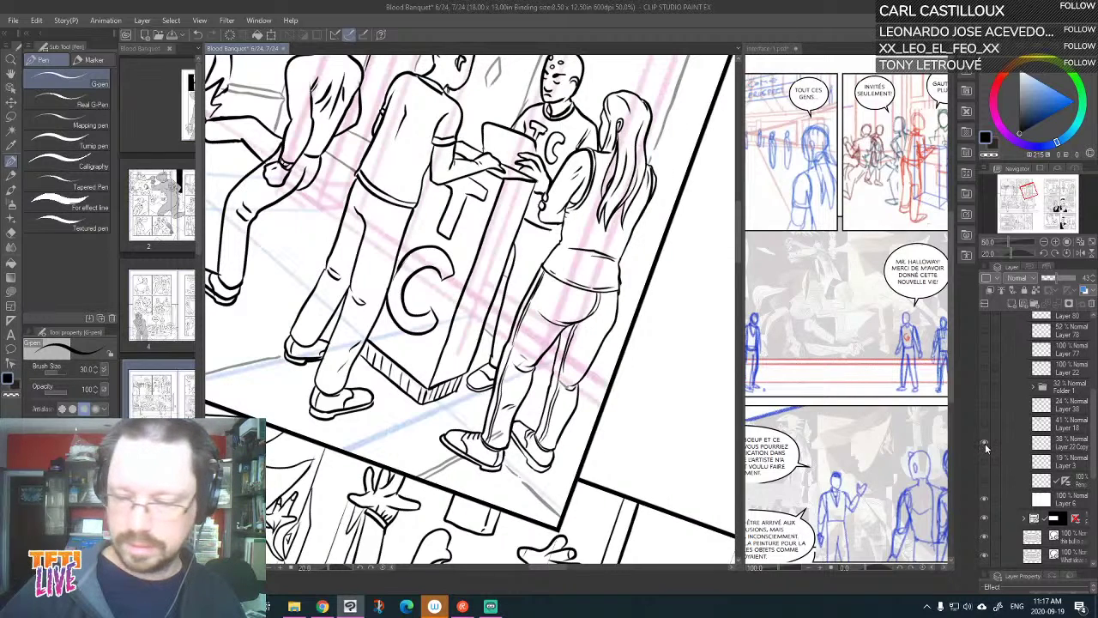
{"action": "scroll", "coordinate": [1095, 420], "scroll_direction": "up", "scroll_amount": 3}
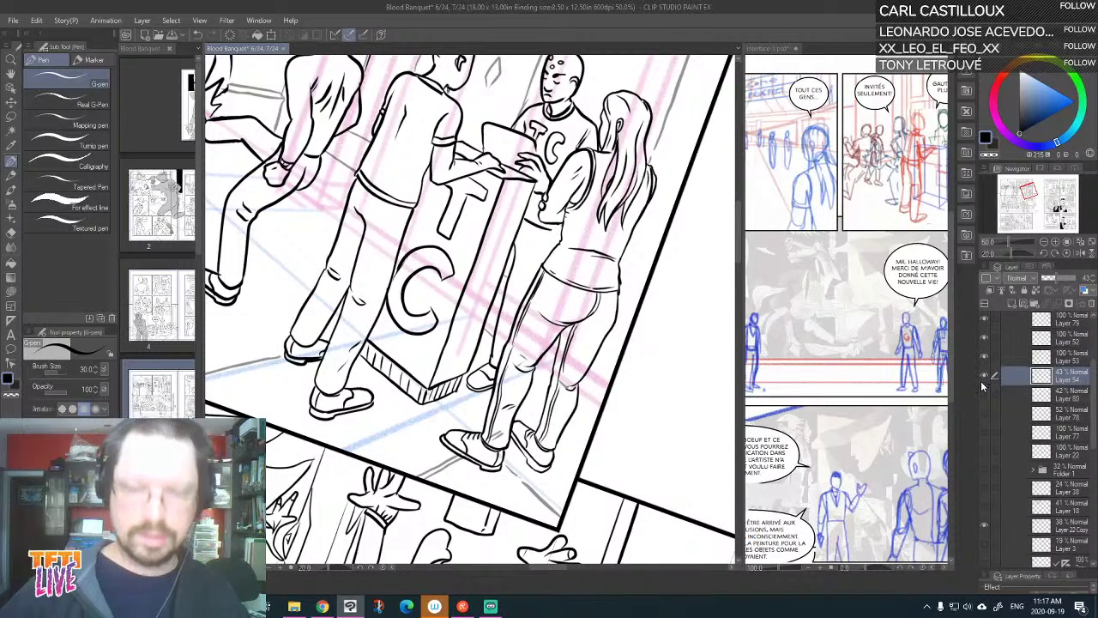
{"action": "key", "text": "ctrl+minus"}
{"action": "key", "text": "ctrl+minus"}
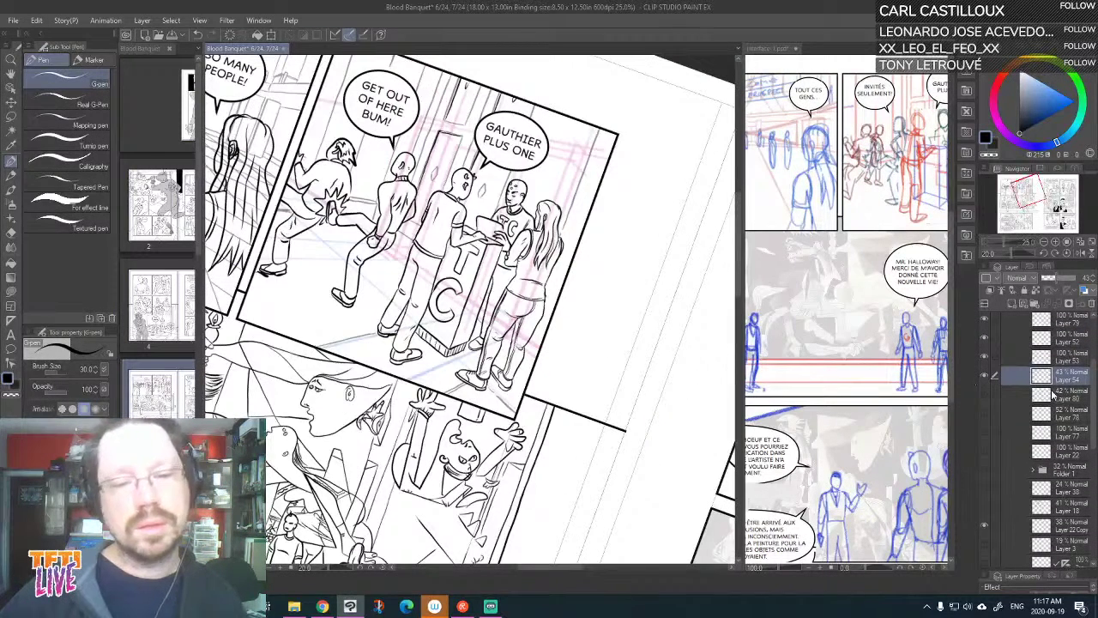
{"action": "left_click", "coordinate": [983, 523]}
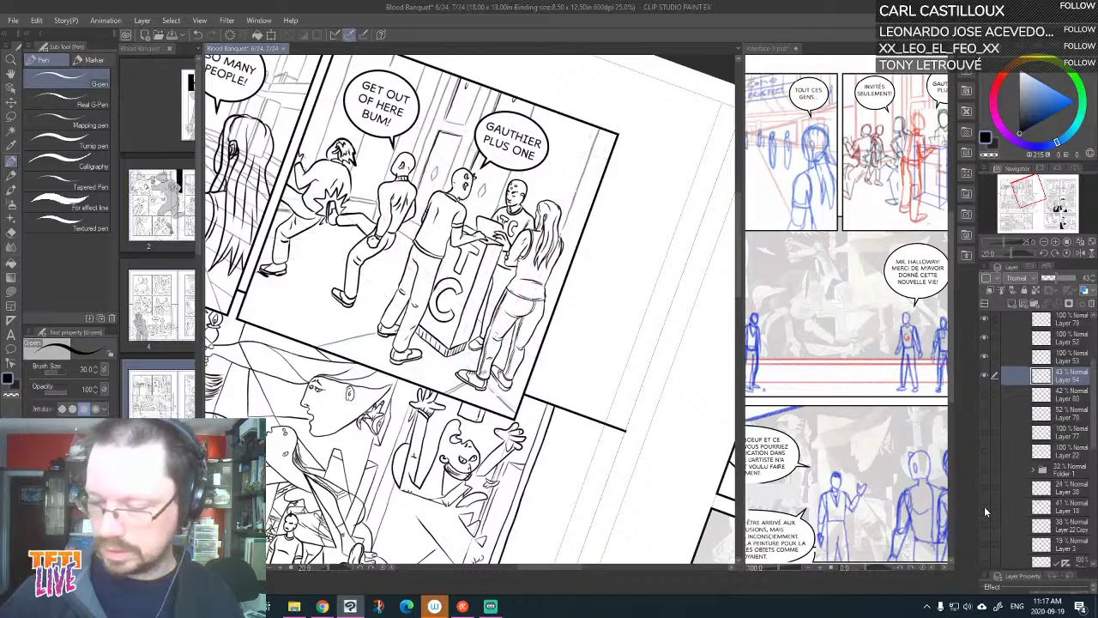
Preview the Layer 18 sketch and hide it, then show and select the red Layer 38 sketch as the background guide
{"action": "left_click", "coordinate": [984, 506]}
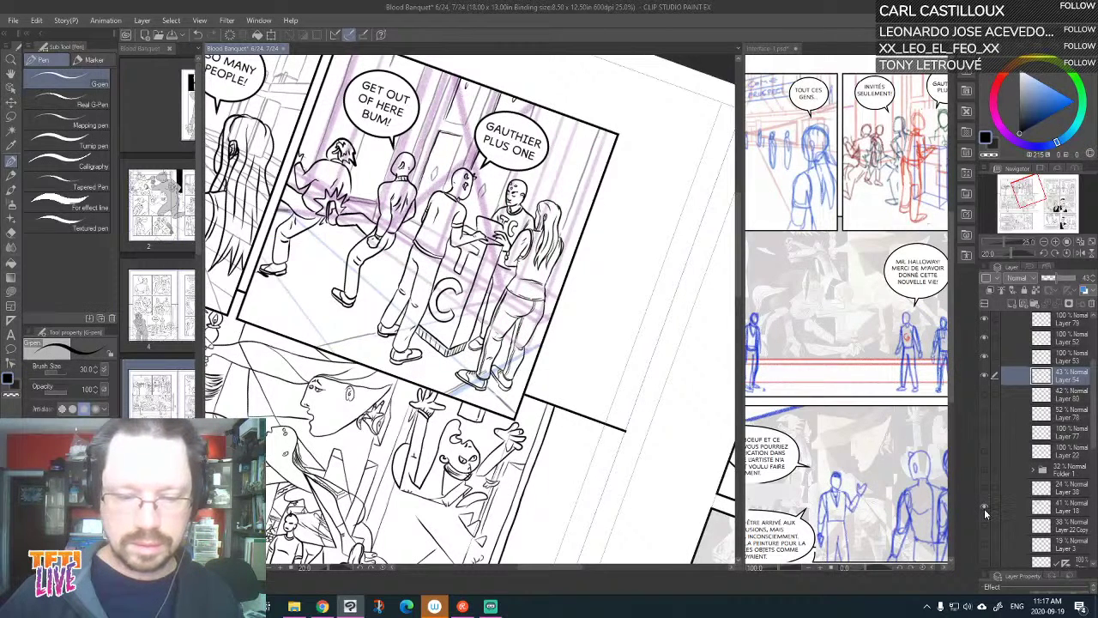
{"action": "left_click", "coordinate": [984, 508]}
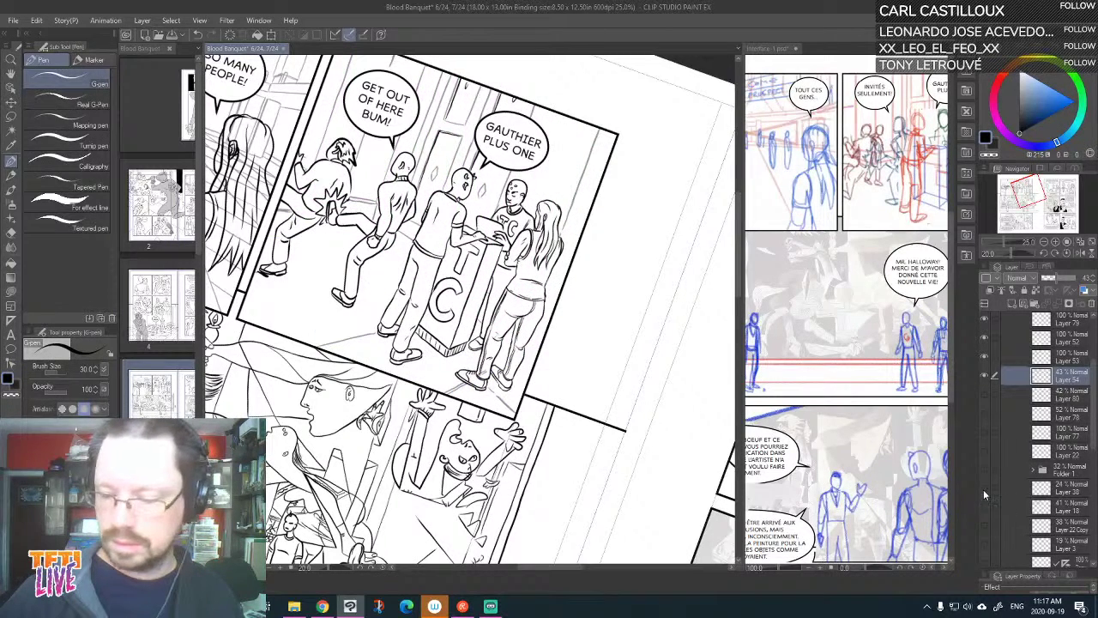
{"action": "left_click", "coordinate": [984, 492]}
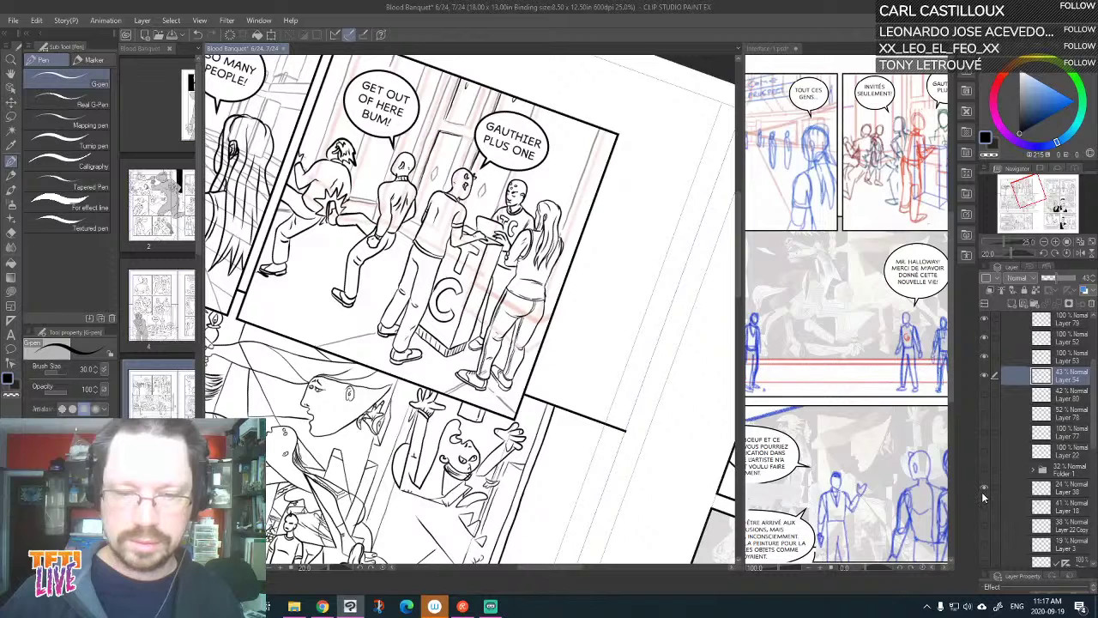
{"action": "left_click", "coordinate": [984, 497]}
{"action": "left_click", "coordinate": [1055, 488]}
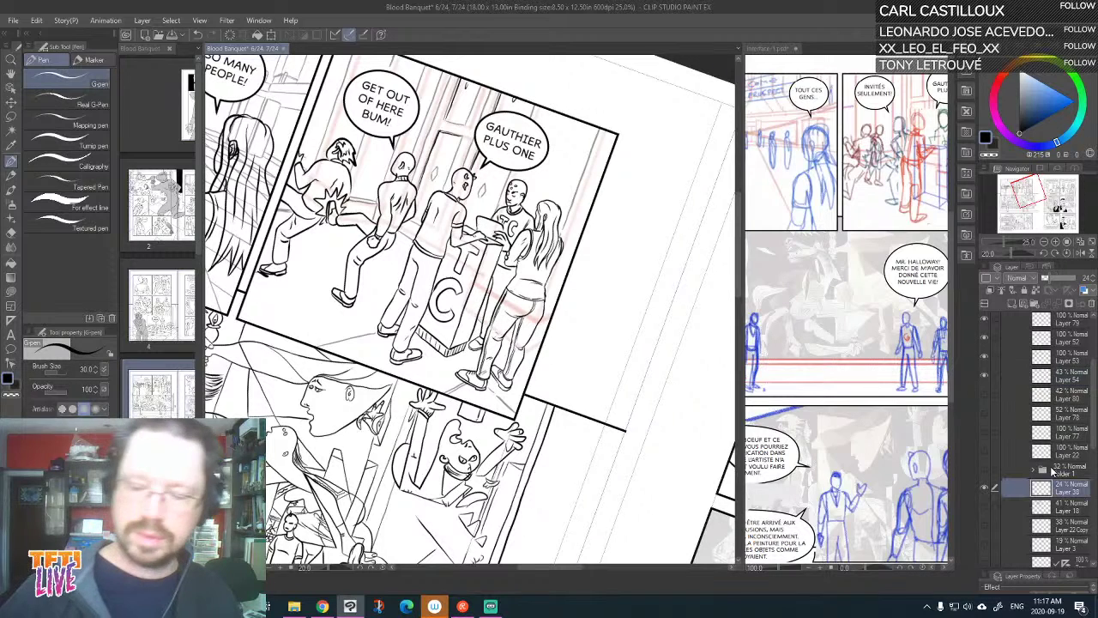
Compare the background lines with the Layer 38 sketch by toggling Layer 54's visibility, and make Layer 54 active
{"action": "left_click", "coordinate": [14, 115]}
{"action": "key", "text": "minus"}
{"action": "key", "text": "minus"}
{"action": "key", "text": "minus"}
{"action": "key", "text": "minus"}
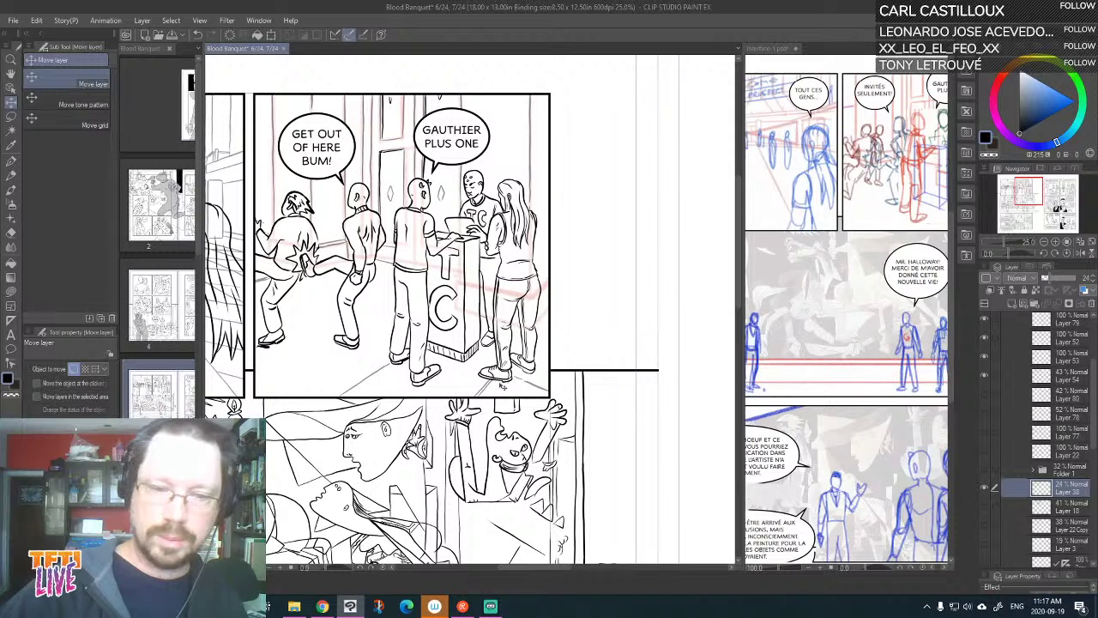
{"action": "scroll", "coordinate": [502, 386], "scroll_direction": "up", "scroll_amount": 1}
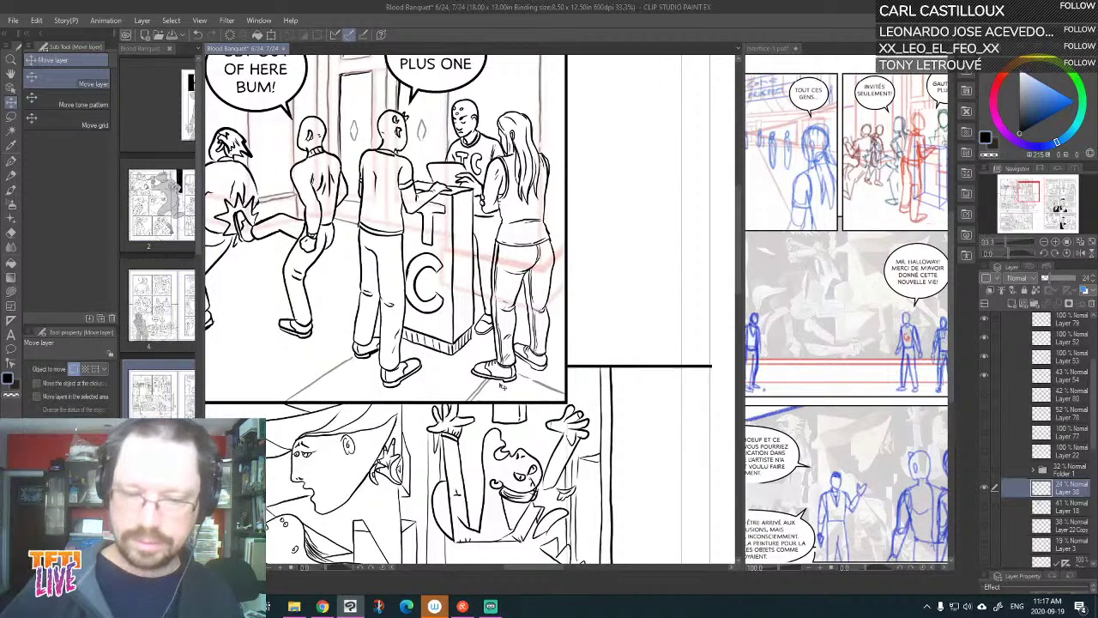
{"action": "scroll", "coordinate": [502, 386], "scroll_direction": "up", "scroll_amount": 1}
{"action": "scroll", "coordinate": [662, 294], "scroll_direction": "up", "scroll_amount": 3}
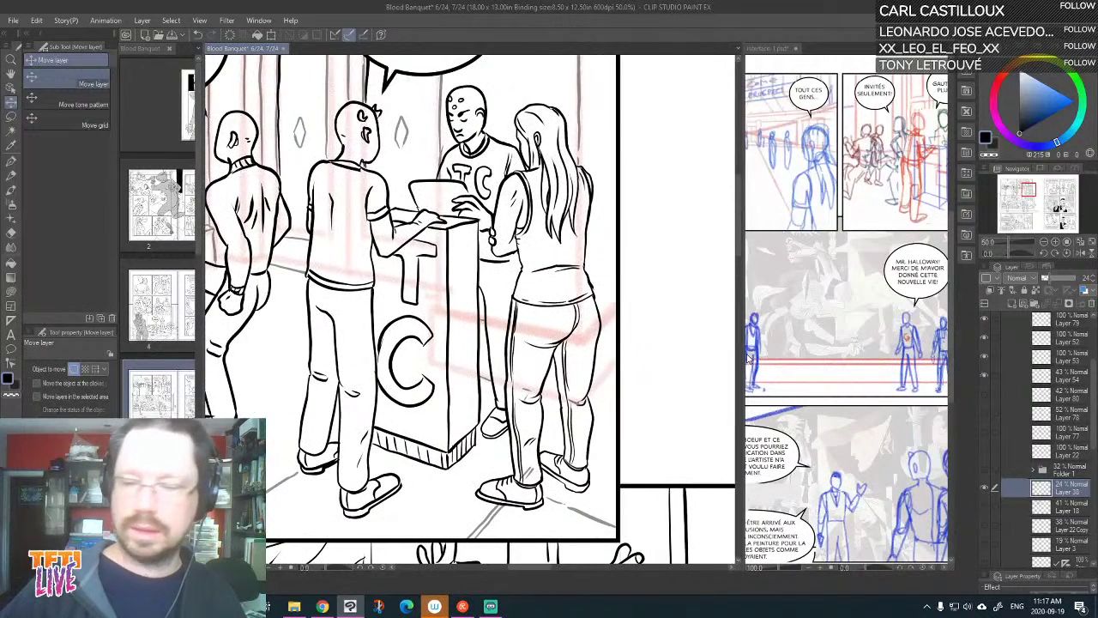
{"action": "scroll", "coordinate": [985, 425], "scroll_direction": "up", "scroll_amount": 2}
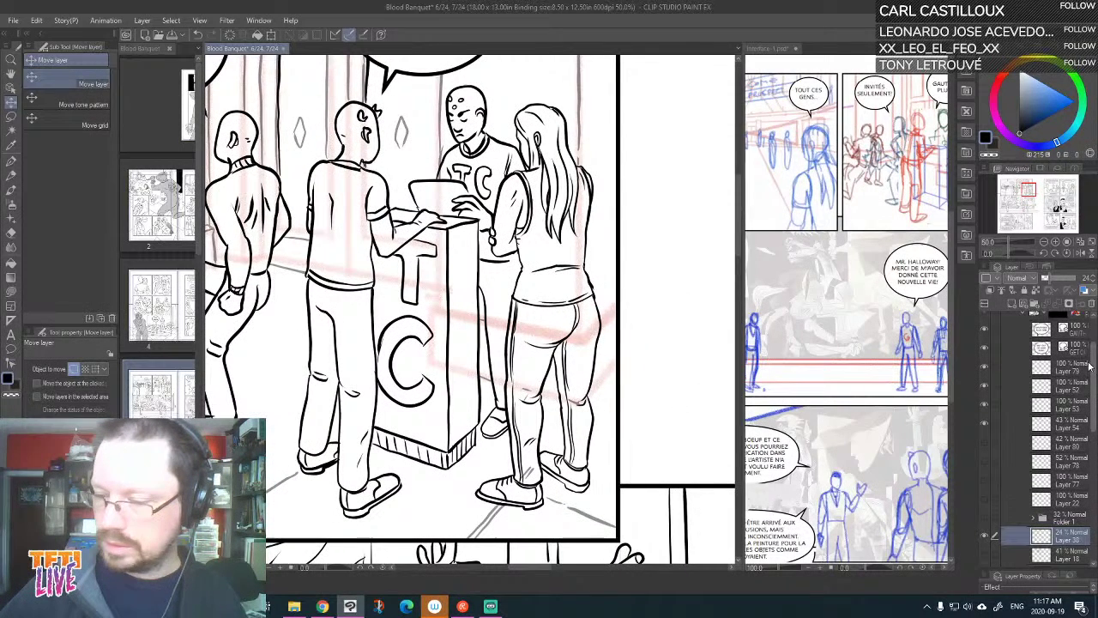
{"action": "left_click", "coordinate": [985, 421]}
{"action": "left_click", "coordinate": [984, 421]}
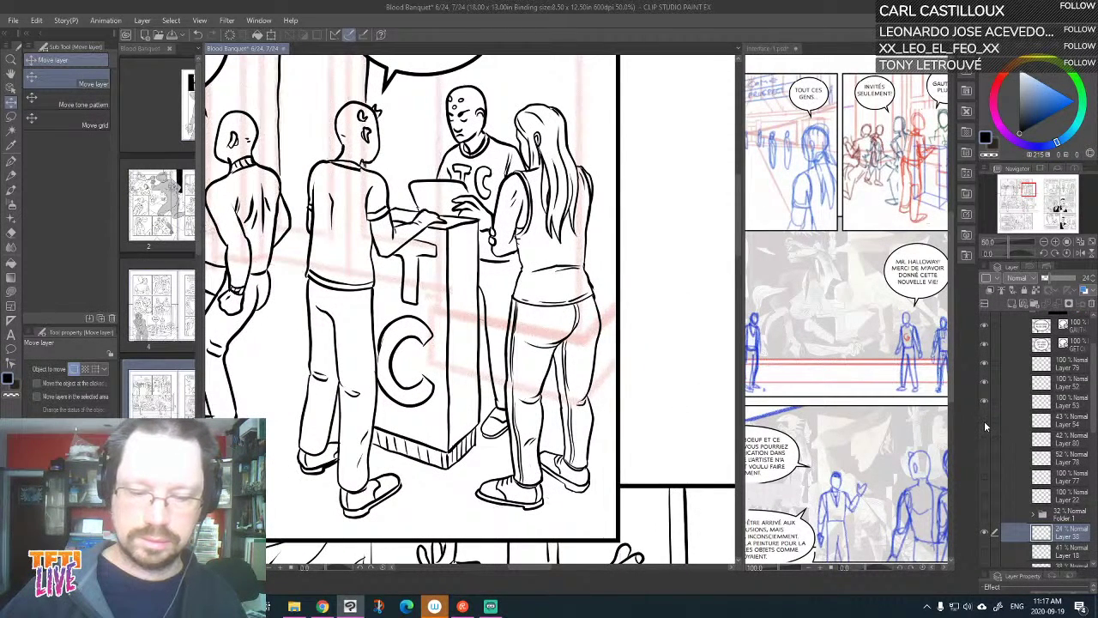
{"action": "left_click", "coordinate": [984, 421]}
{"action": "left_click", "coordinate": [1069, 419]}
Ink the wall's base line between the woman's hip and the panel edge on Layer 54 with the G-pen
{"action": "key", "text": "asciicircum"}
{"action": "key", "text": "asciicircum"}
{"action": "key", "text": "asciicircum"}
{"action": "key", "text": "asciicircum"}
{"action": "key", "text": "asciicircum"}
{"action": "key", "text": "asciicircum"}
{"action": "key", "text": "asciicircum"}
{"action": "key", "text": "asciicircum"}
{"action": "key", "text": "asciicircum"}
{"action": "key", "text": "asciicircum"}
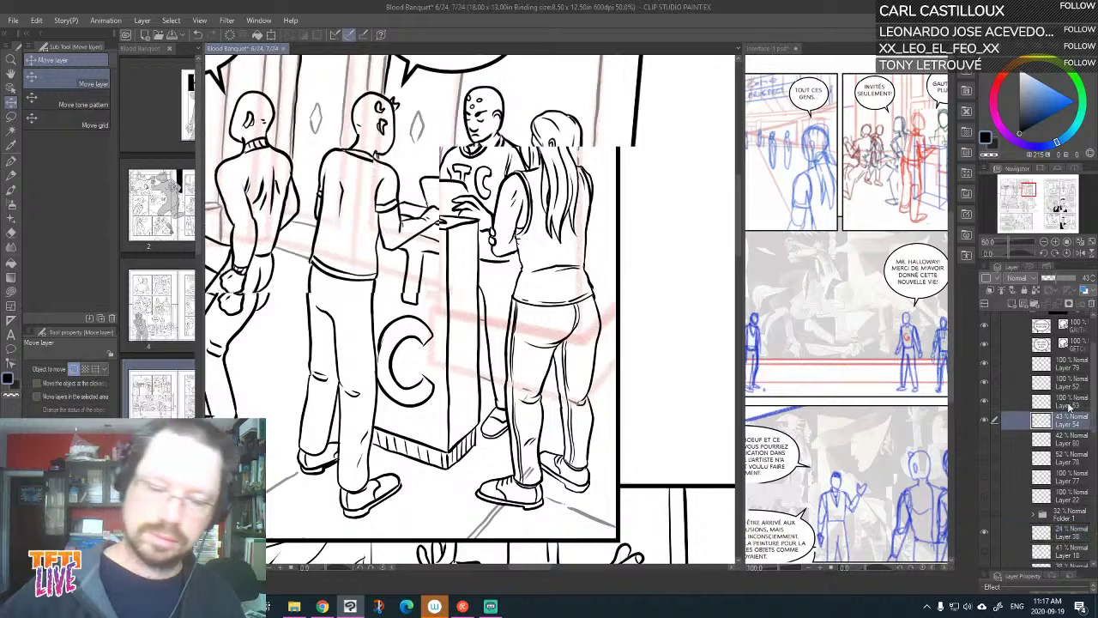
{"action": "left_click", "coordinate": [11, 162]}
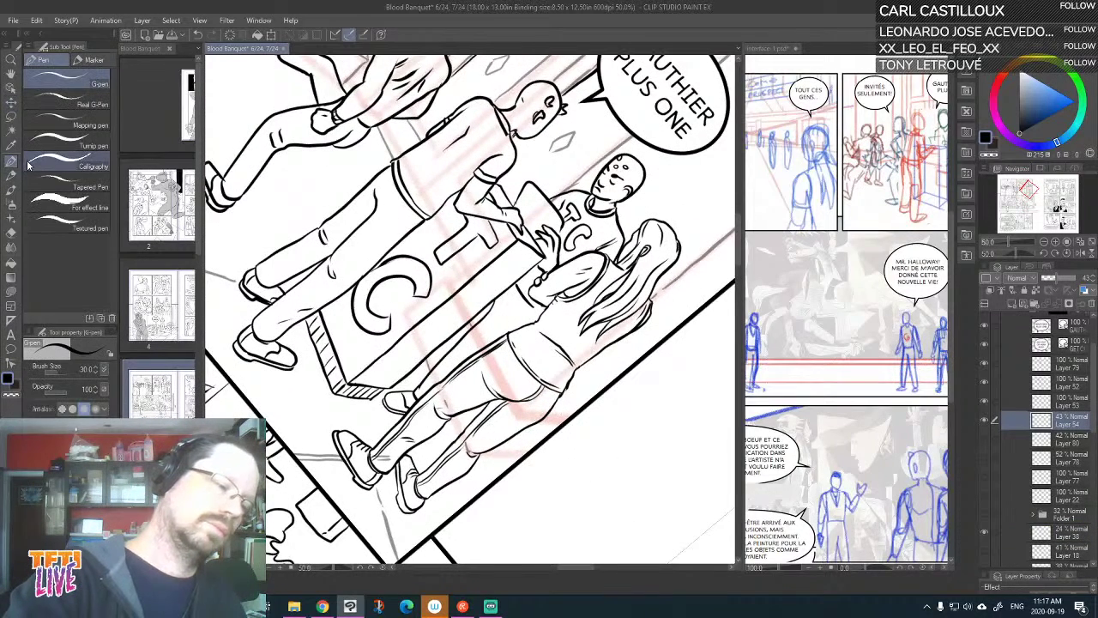
{"action": "left_click_drag", "start_coordinate": [432, 374], "coordinate": [535, 345]}
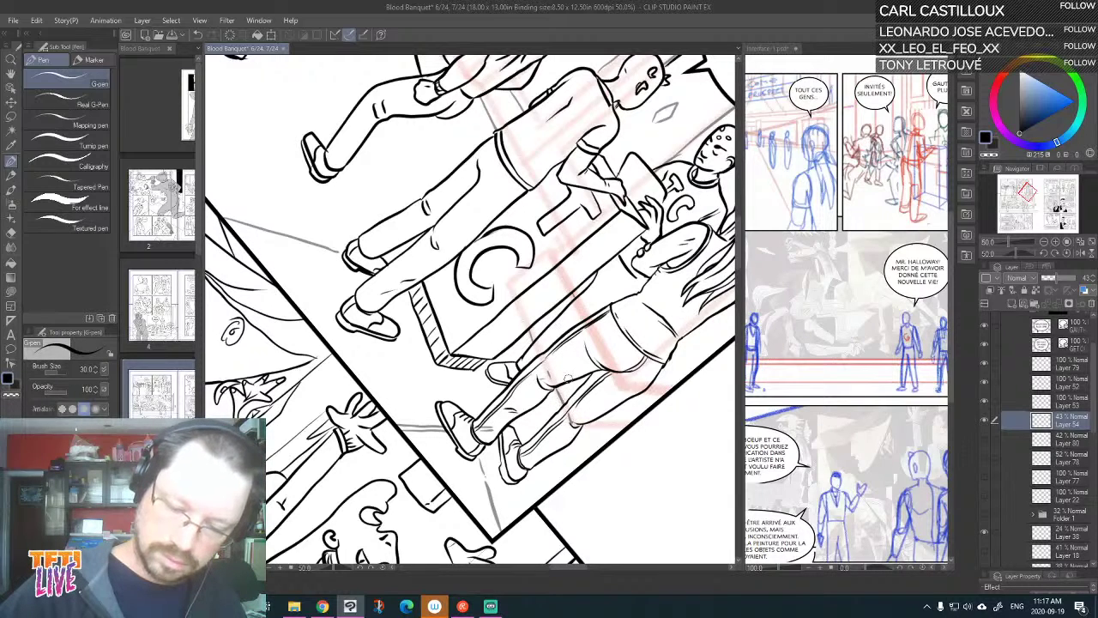
{"action": "key", "text": "asciicircum"}
{"action": "key", "text": "asciicircum"}
{"action": "key", "text": "asciicircum"}
{"action": "key", "text": "asciicircum"}
{"action": "key", "text": "asciicircum"}
{"action": "key", "text": "asciicircum"}
{"action": "key", "text": "asciicircum"}
{"action": "key", "text": "asciicircum"}
{"action": "key", "text": "asciicircum"}
{"action": "key", "text": "asciicircum"}
{"action": "key", "text": "asciicircum"}
{"action": "key", "text": "asciicircum"}
{"action": "key", "text": "asciicircum"}
{"action": "left_click_drag", "start_coordinate": [535, 352], "coordinate": [328, 405]}
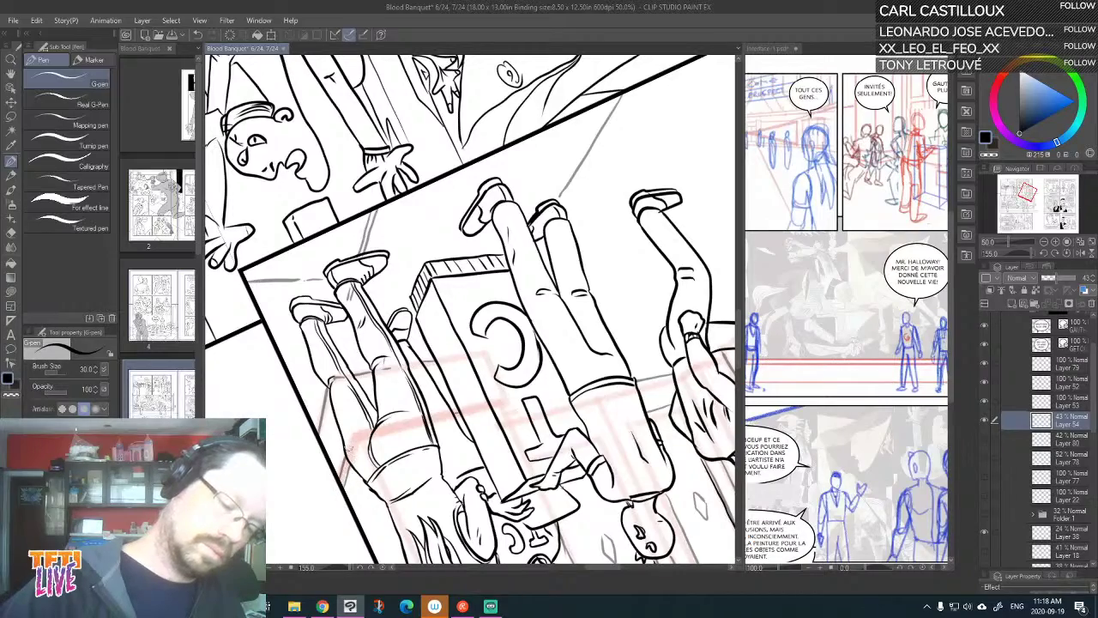
{"action": "key", "text": "asciicircum"}
{"action": "left_click_drag", "start_coordinate": [350, 435], "coordinate": [569, 208]}
{"action": "key", "text": "asciicircum"}
{"action": "key", "text": "asciicircum"}
{"action": "key", "text": "asciicircum"}
{"action": "key", "text": "asciicircum"}
{"action": "key", "text": "asciicircum"}
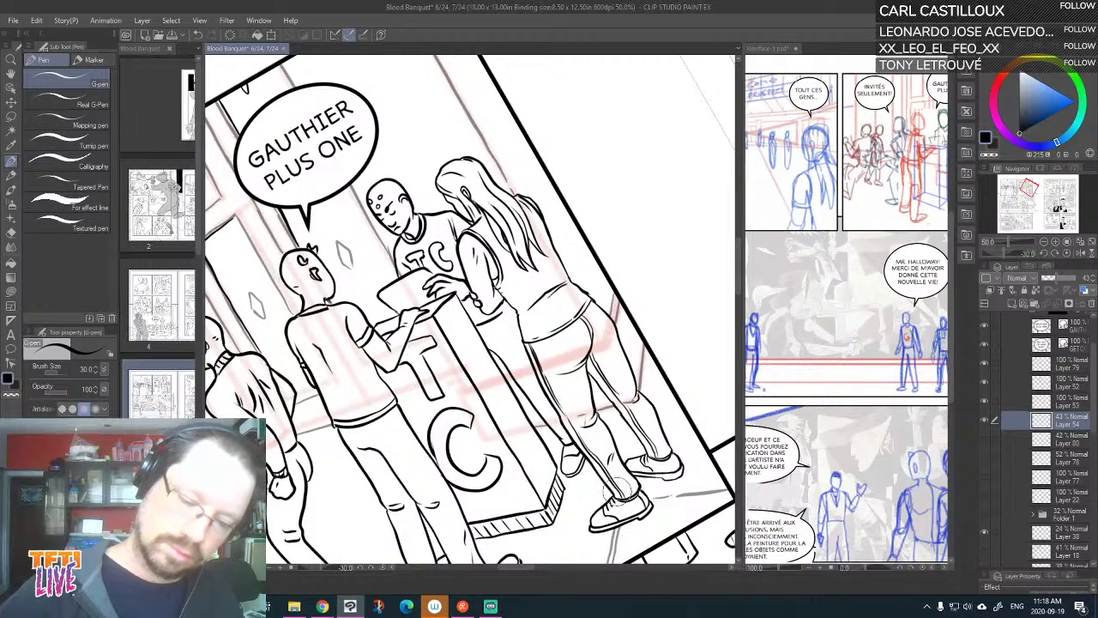
Continue inking the wall's base lines around the woman's legs on Layer 54, following the faint red sketch
{"action": "key", "text": "asciicircum"}
{"action": "key", "text": "asciicircum"}
{"action": "key", "text": "asciicircum"}
{"action": "key", "text": "asciicircum"}
{"action": "key", "text": "asciicircum"}
{"action": "key", "text": "asciicircum"}
{"action": "key", "text": "asciicircum"}
{"action": "key", "text": "asciicircum"}
{"action": "key", "text": "asciicircum"}
{"action": "key", "text": "asciicircum"}
{"action": "key", "text": "asciicircum"}
{"action": "key", "text": "asciicircum"}
{"action": "key", "text": "asciicircum"}
{"action": "key", "text": "asciicircum"}
{"action": "key", "text": "asciicircum"}
{"action": "key", "text": "asciicircum"}
{"action": "key", "text": "asciicircum"}
{"action": "key", "text": "asciicircum"}
{"action": "key", "text": "asciicircum"}
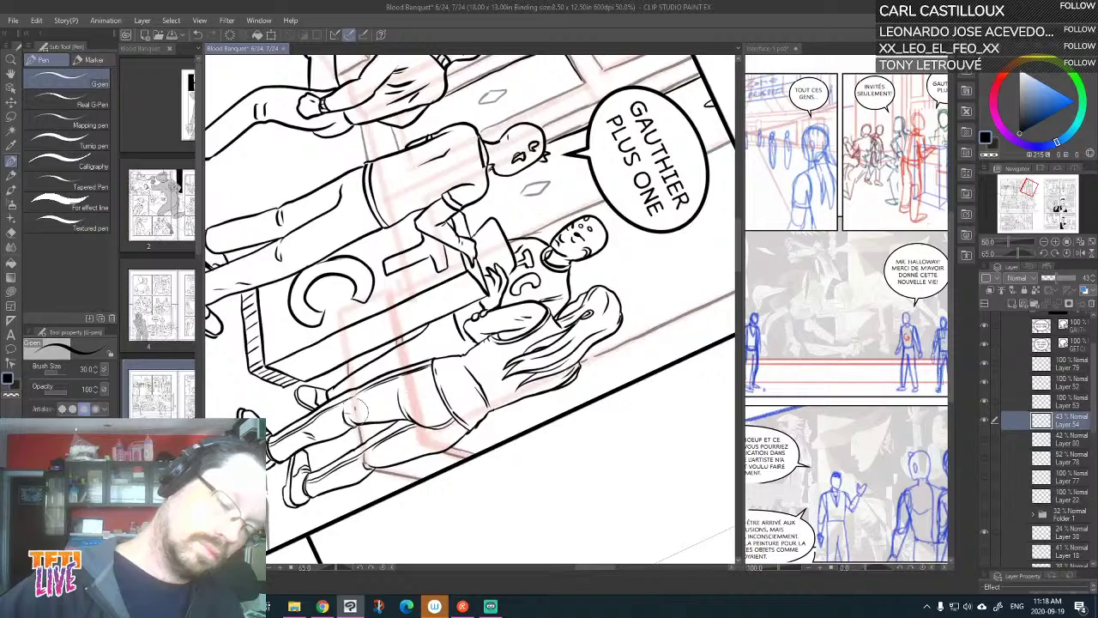
{"action": "key", "text": "minus"}
{"action": "key", "text": "minus"}
{"action": "key", "text": "minus"}
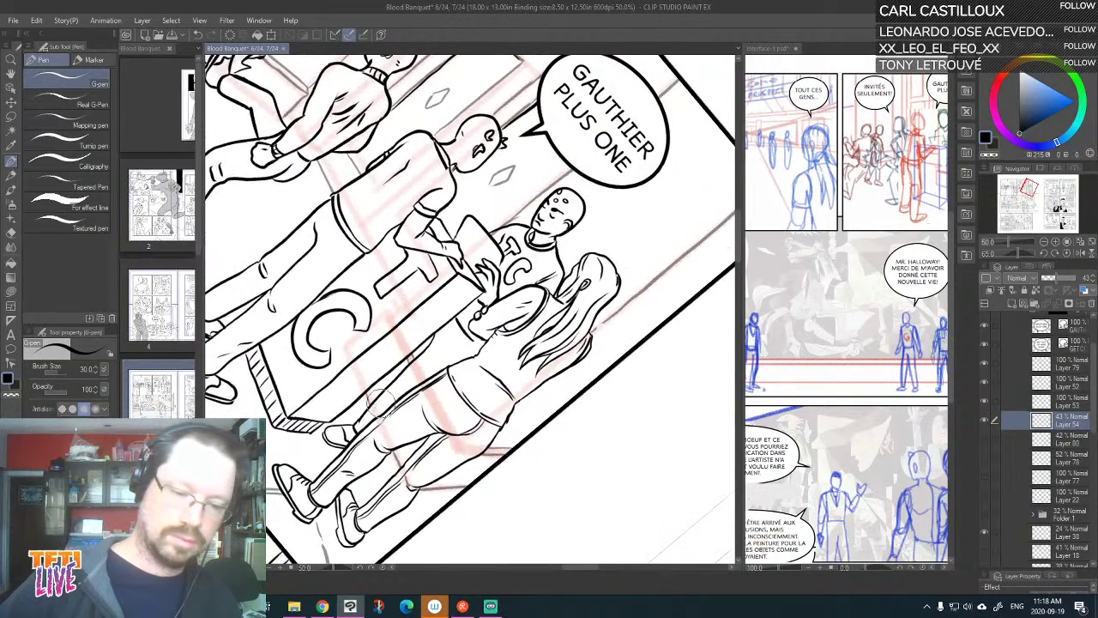
{"action": "key", "text": "minus"}
{"action": "key", "text": "minus"}
{"action": "key", "text": "minus"}
{"action": "key", "text": "minus"}
{"action": "key", "text": "minus"}
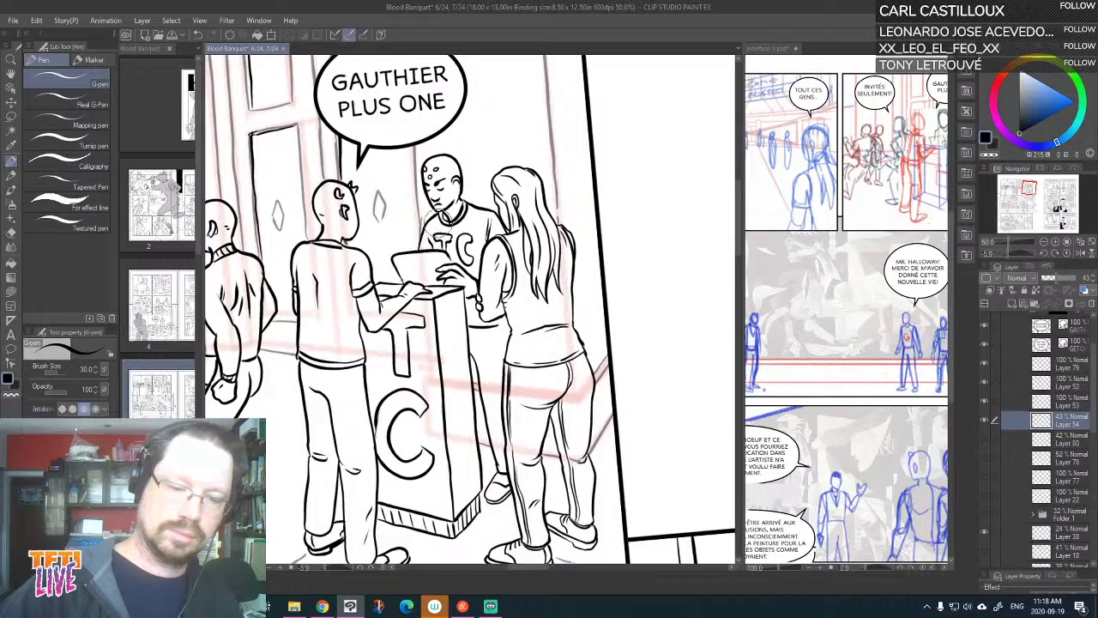
Move the Layer 38 sketch directly below Layer 54 and hide it
{"action": "scroll", "coordinate": [439, 225], "scroll_direction": "down", "scroll_amount": 1}
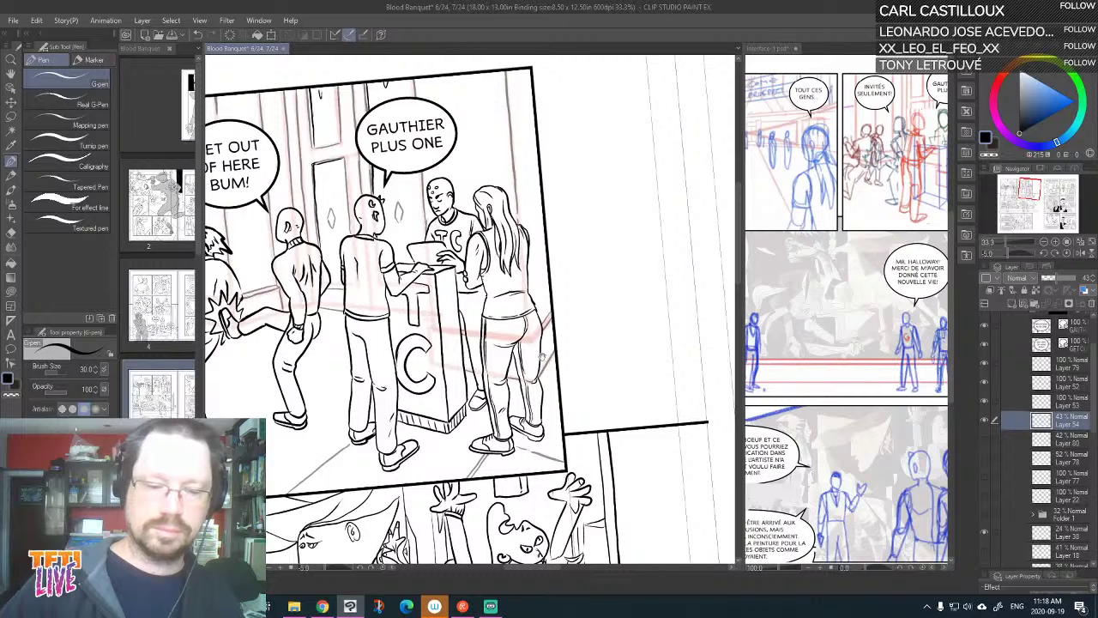
{"action": "left_click_drag", "start_coordinate": [571, 357], "coordinate": [620, 365]}
{"action": "key", "text": "asciicircum"}
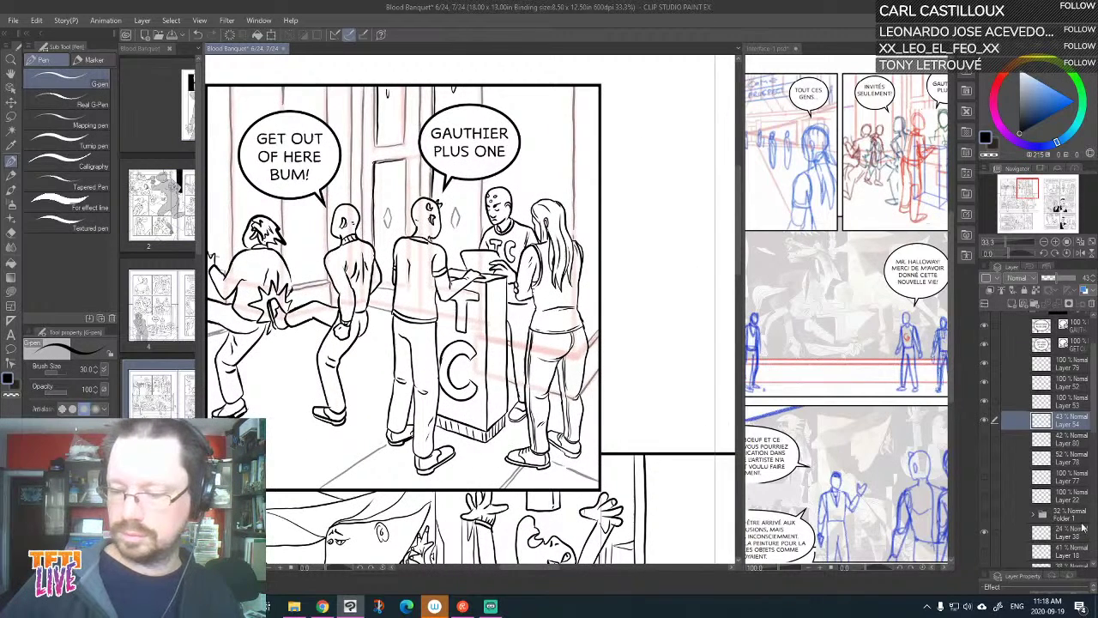
{"action": "left_click_drag", "start_coordinate": [1083, 528], "coordinate": [1068, 435]}
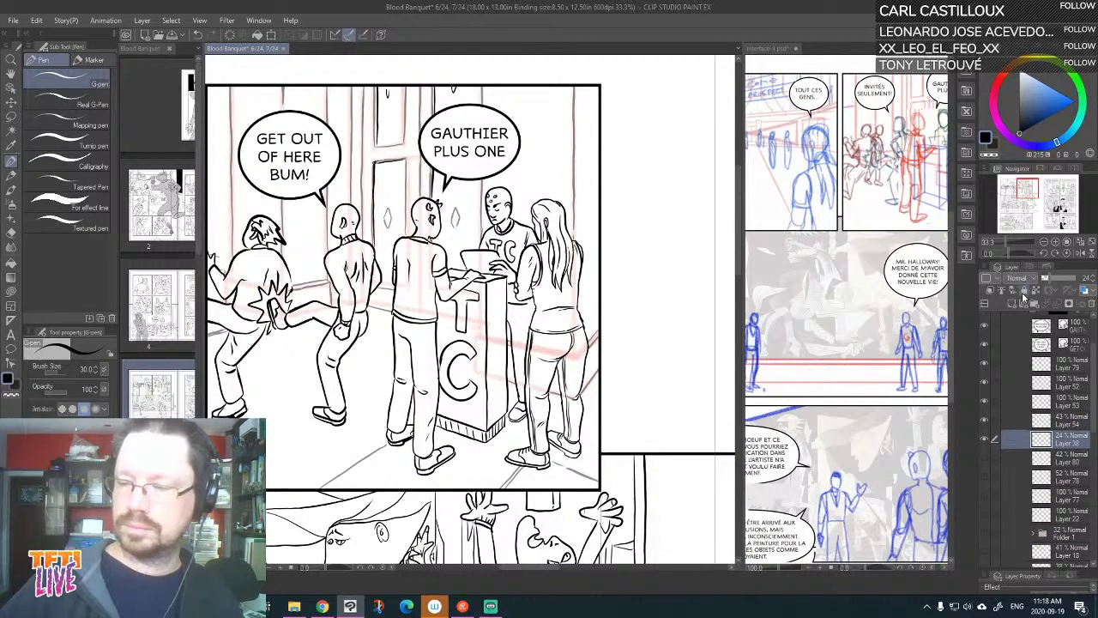
{"action": "left_click", "coordinate": [985, 438]}
Select Layer 54 and raise its opacity to 100%
{"action": "left_click", "coordinate": [1038, 420]}
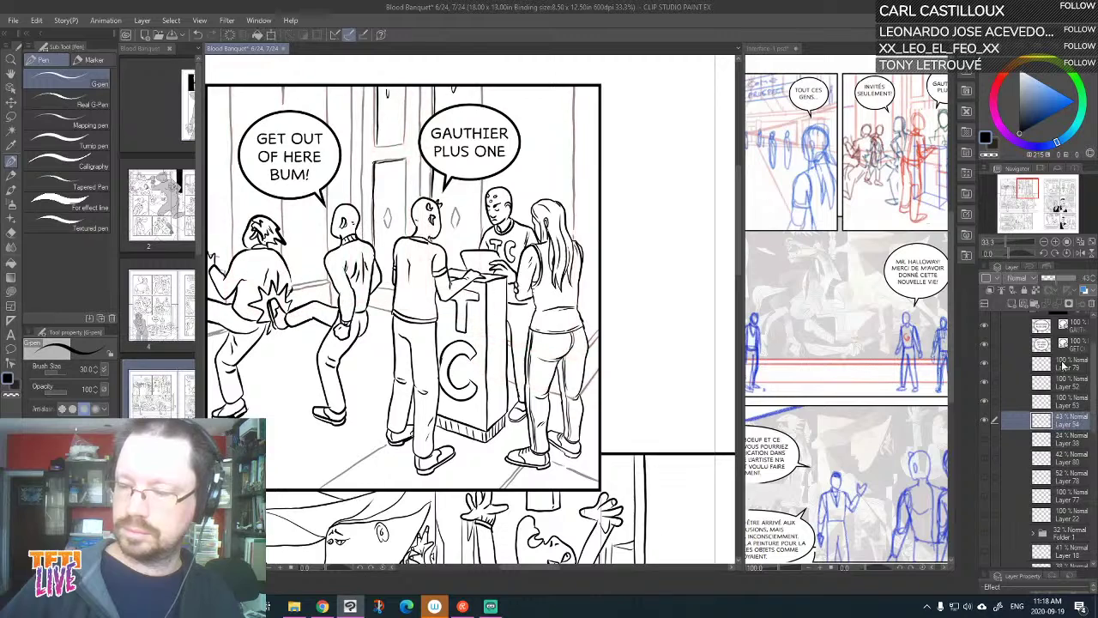
{"action": "left_click_drag", "start_coordinate": [1058, 278], "coordinate": [1084, 279]}
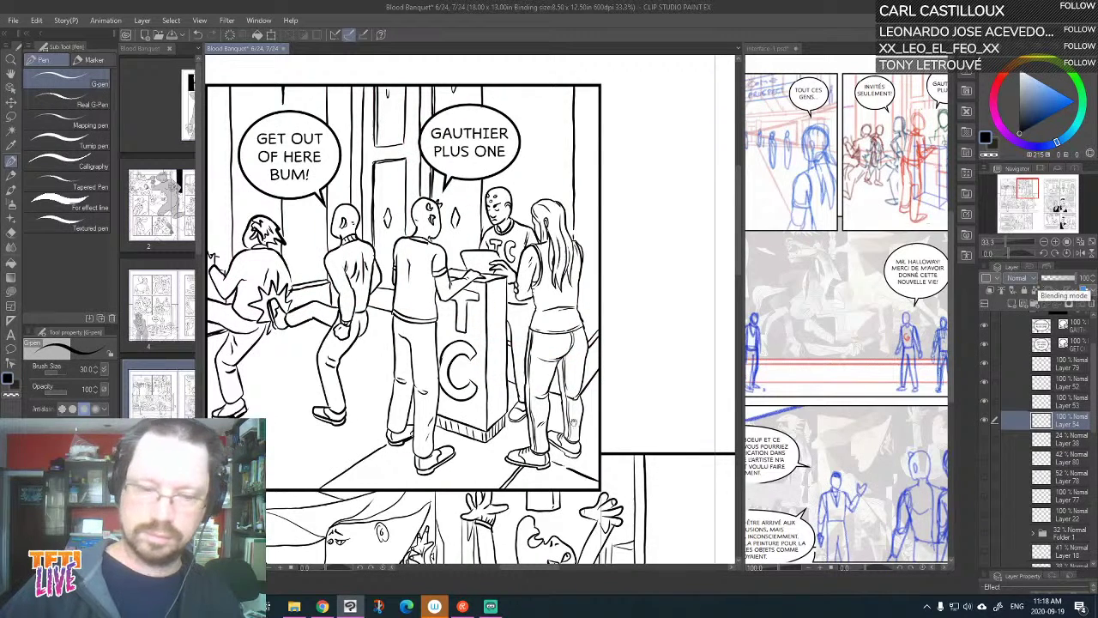
{"action": "left_click_drag", "start_coordinate": [573, 424], "coordinate": [642, 410]}
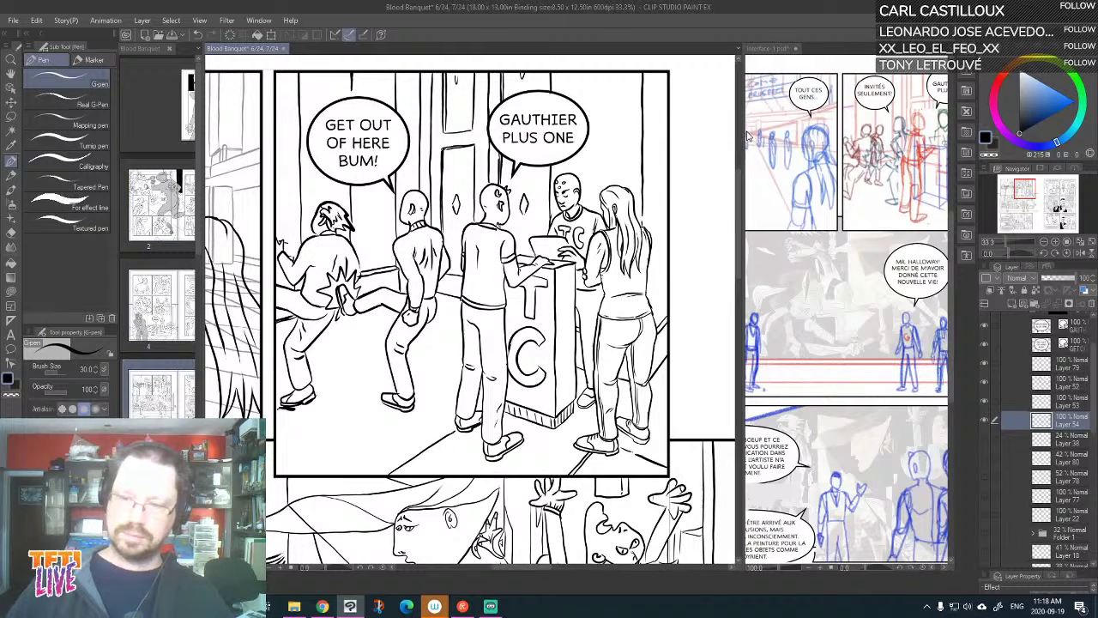
Show the comic page's lower panels and widen the interface-1.psd reference view beside them
{"action": "scroll", "coordinate": [505, 223], "scroll_direction": "down", "scroll_amount": 4}
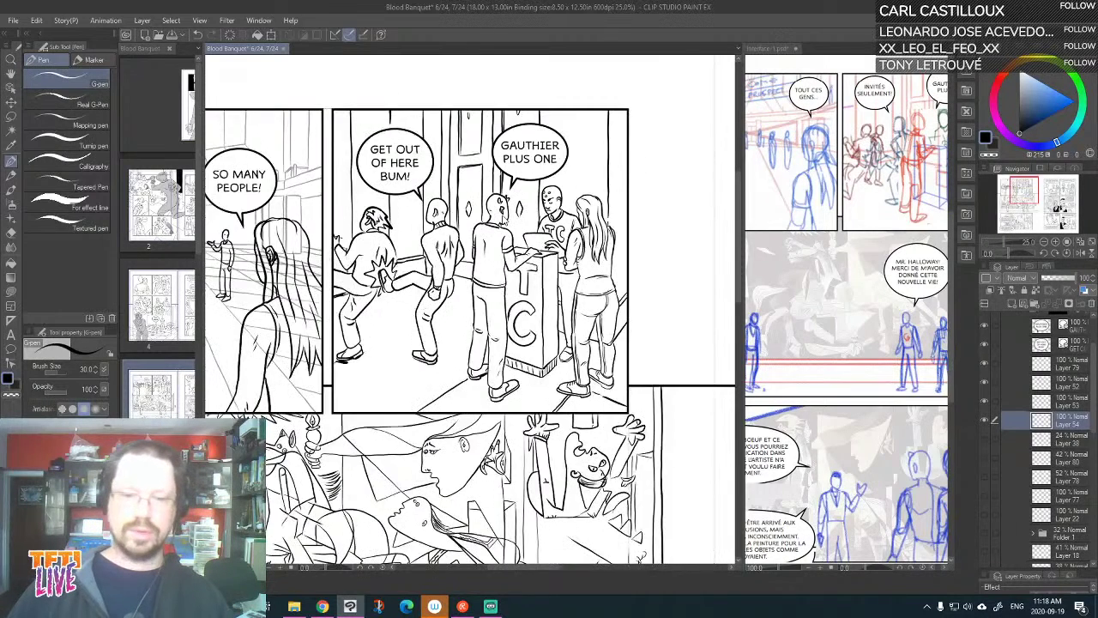
{"action": "left_click_drag", "start_coordinate": [427, 314], "coordinate": [440, 207]}
{"action": "scroll", "coordinate": [493, 309], "scroll_direction": "down", "scroll_amount": 2}
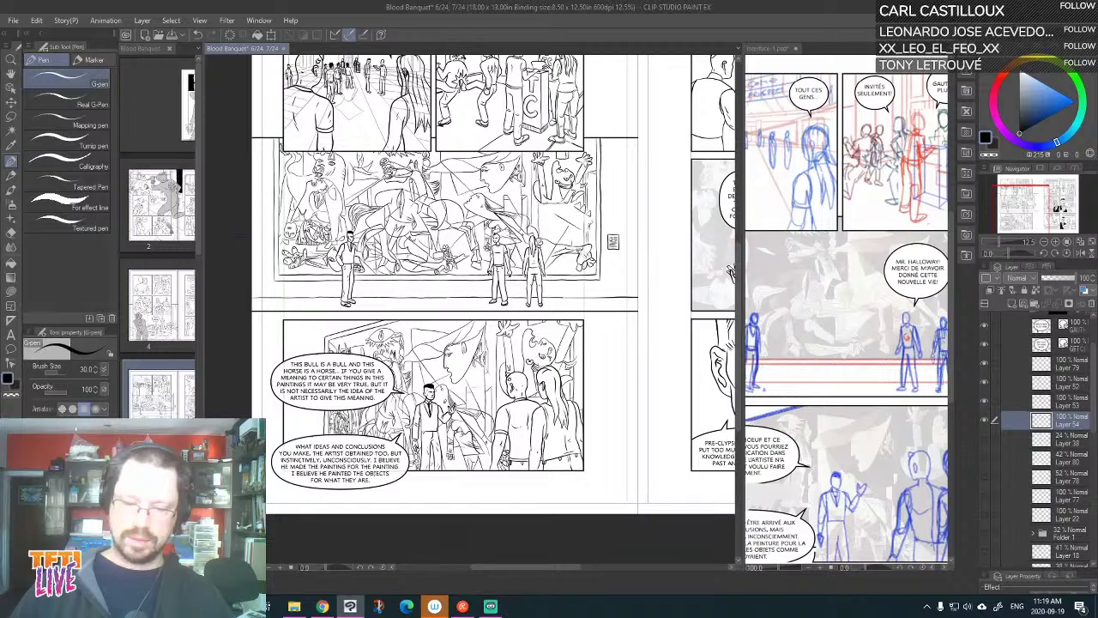
{"action": "scroll", "coordinate": [1048, 343], "scroll_direction": "up", "scroll_amount": 1}
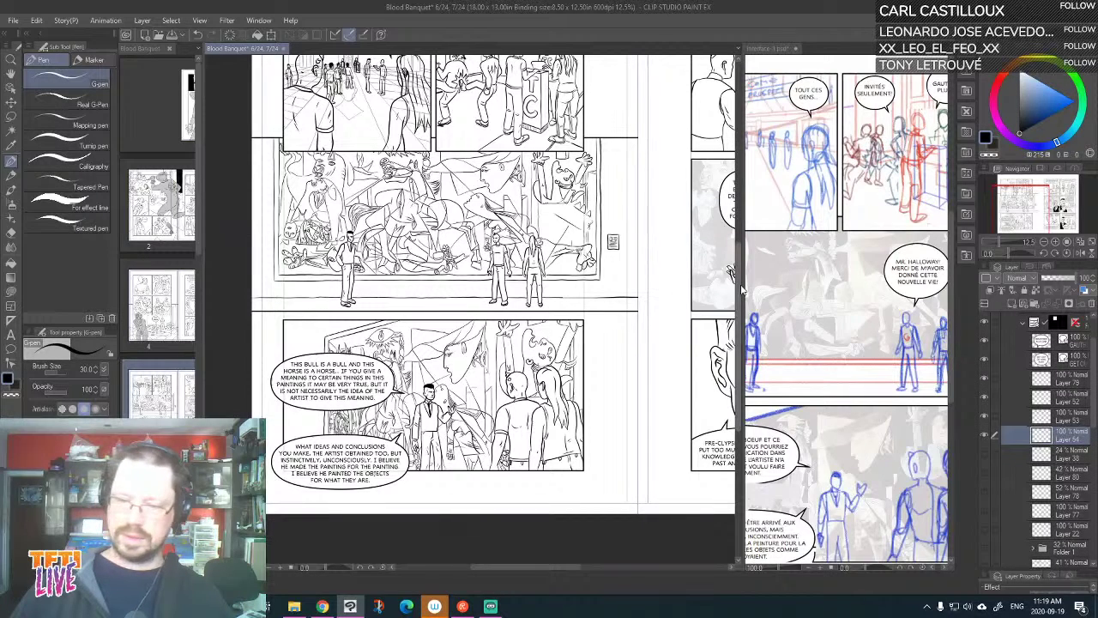
{"action": "left_click_drag", "start_coordinate": [738, 287], "coordinate": [506, 293]}
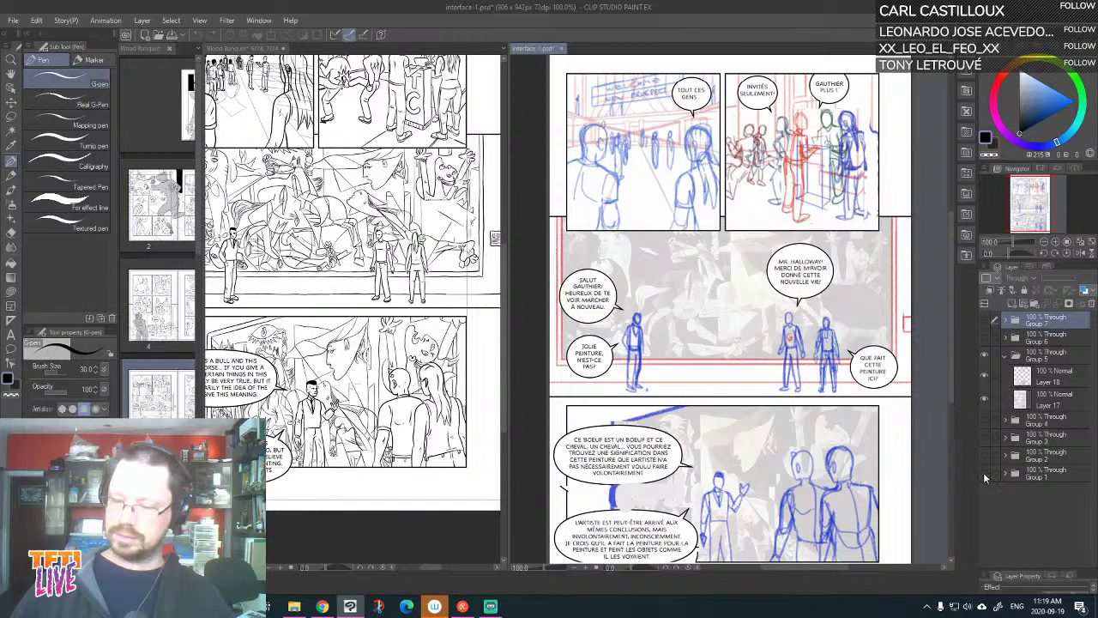
Examine what Group 5 and Layer 18 contribute to the interface-1.psd reference by toggling their visibility
{"action": "left_click", "coordinate": [985, 357]}
{"action": "left_click", "coordinate": [984, 357]}
{"action": "left_click", "coordinate": [985, 375]}
{"action": "left_click", "coordinate": [985, 375]}
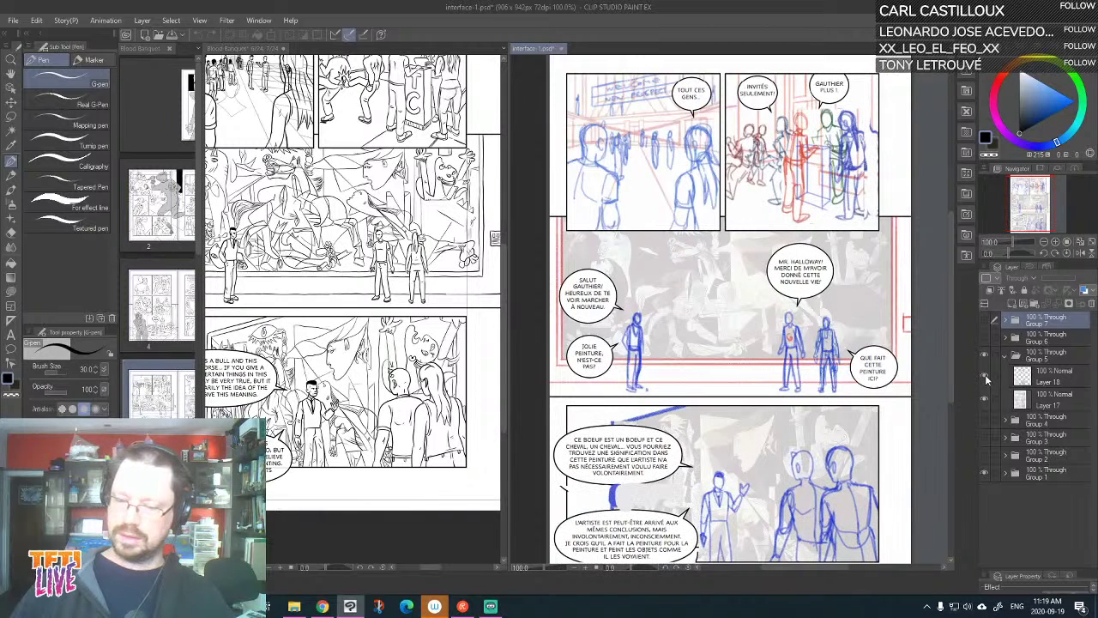
{"action": "left_click", "coordinate": [985, 375]}
{"action": "left_click", "coordinate": [986, 375]}
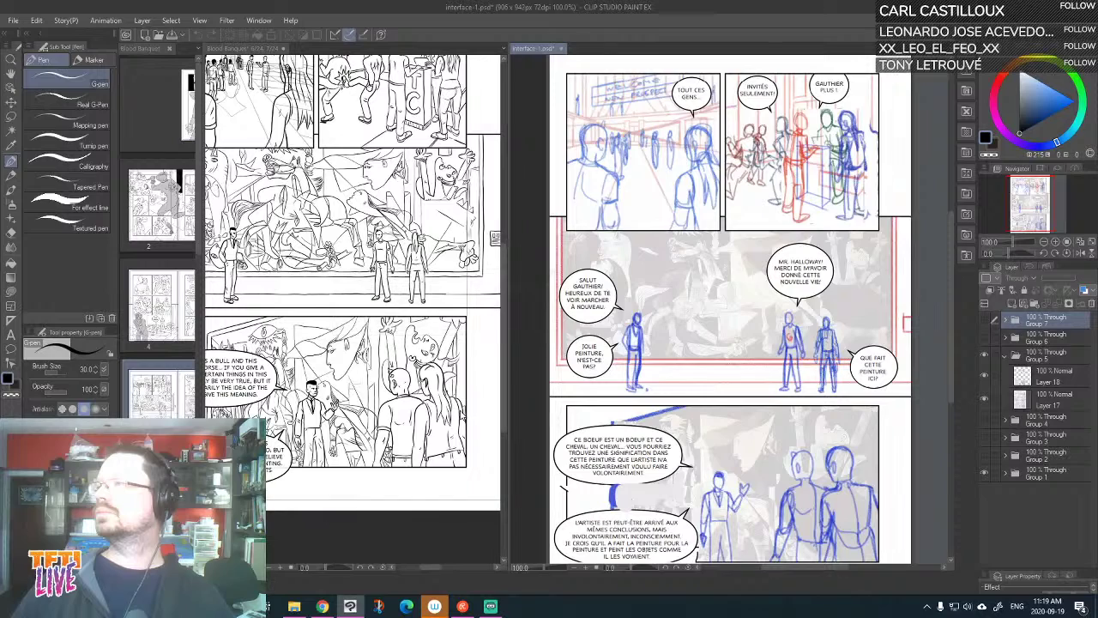
Rebalance the widths of the two document views and show the last panel in both the comic page and the reference
{"action": "left_click", "coordinate": [377, 426]}
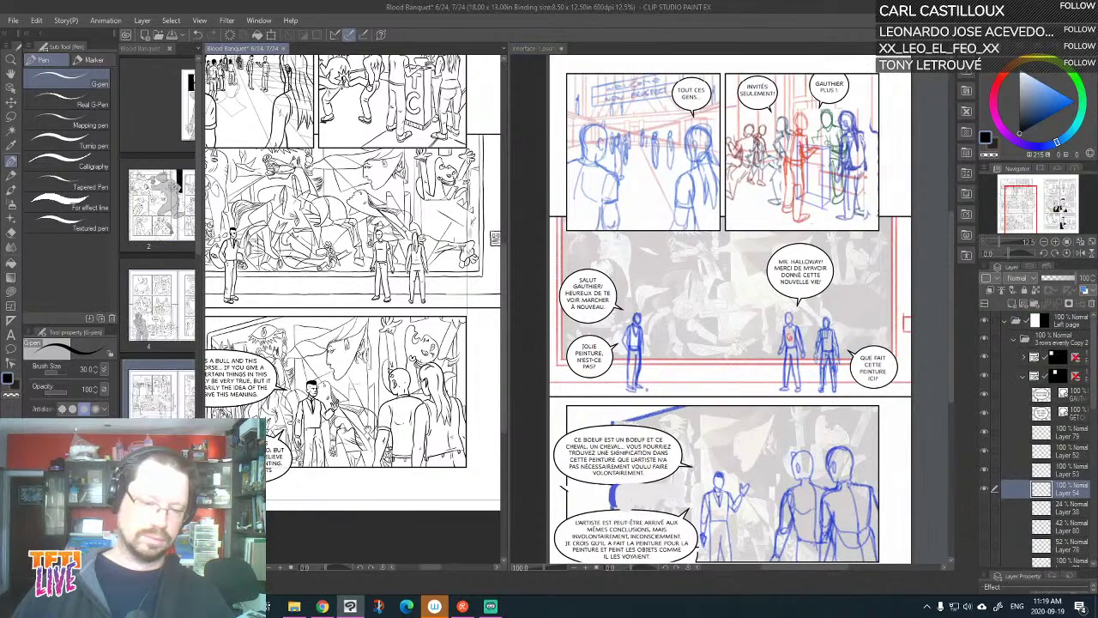
{"action": "left_click_drag", "start_coordinate": [377, 425], "coordinate": [400, 403]}
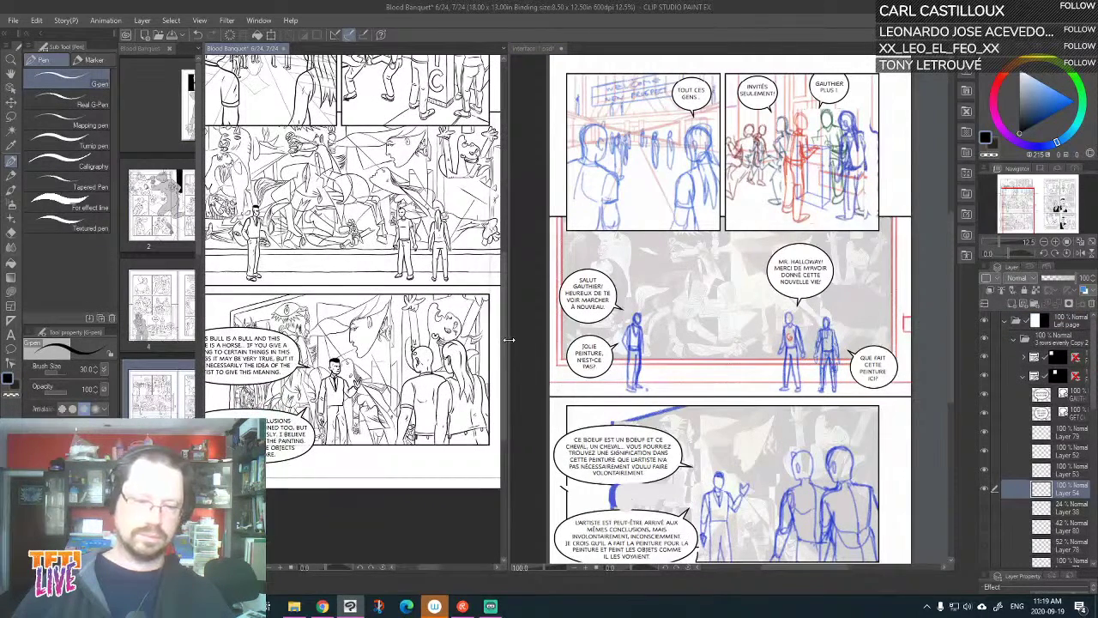
{"action": "left_click_drag", "start_coordinate": [509, 339], "coordinate": [574, 338]}
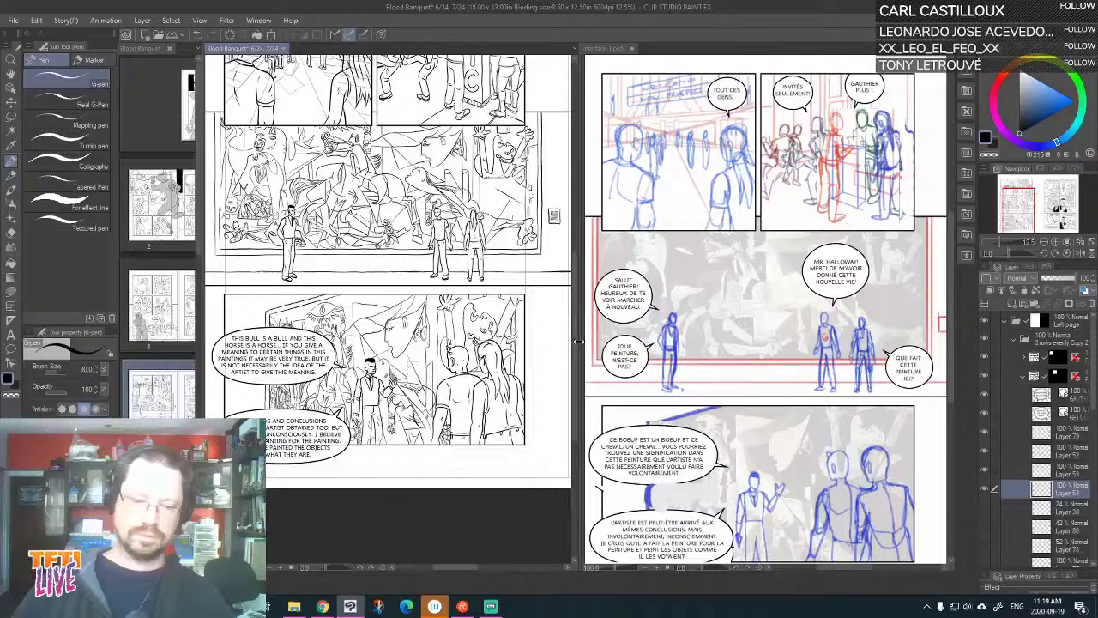
{"action": "left_click", "coordinate": [727, 407]}
{"action": "scroll", "coordinate": [728, 407], "scroll_direction": "down", "scroll_amount": 3}
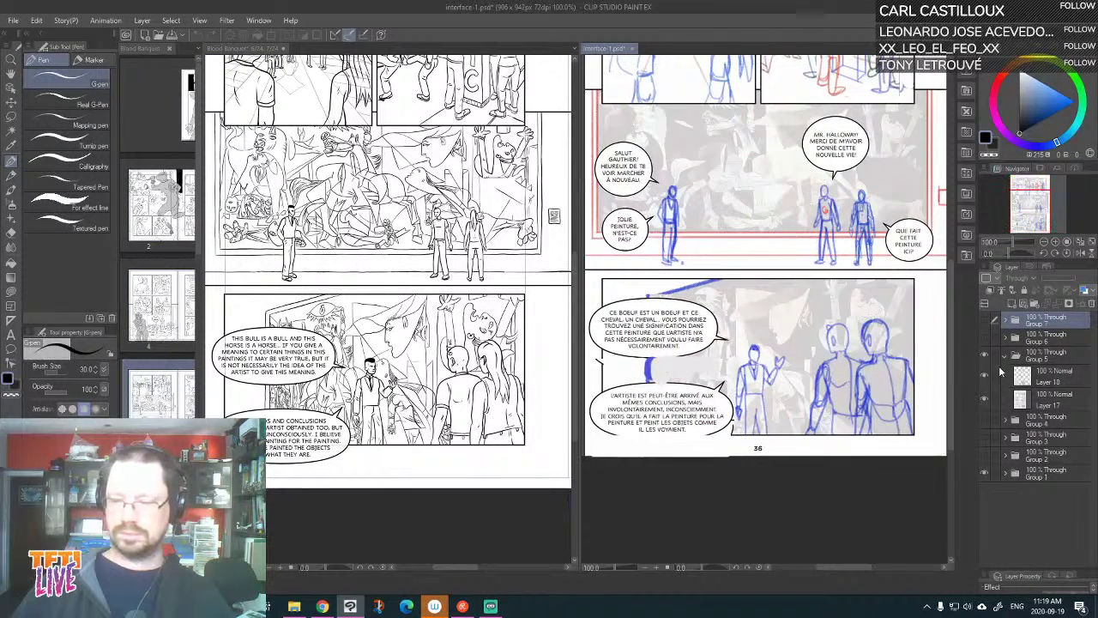
Compare the reference's last panel with Layer 18 hidden and shown, leaving the layer visible
{"action": "left_click", "coordinate": [985, 377]}
{"action": "left_click", "coordinate": [985, 378]}
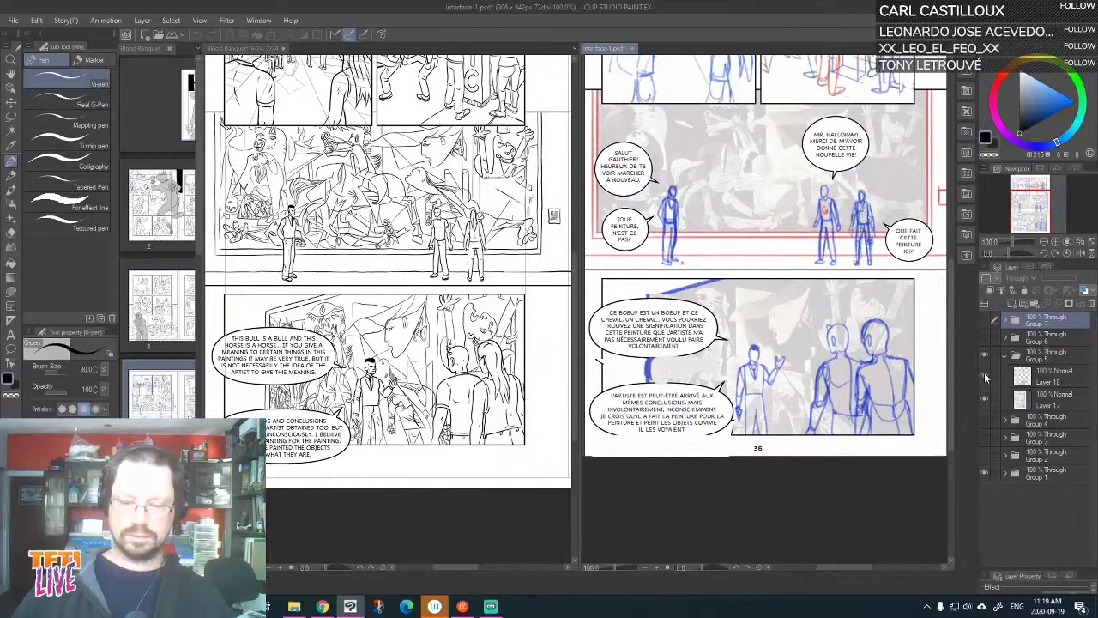
{"action": "left_click", "coordinate": [985, 378]}
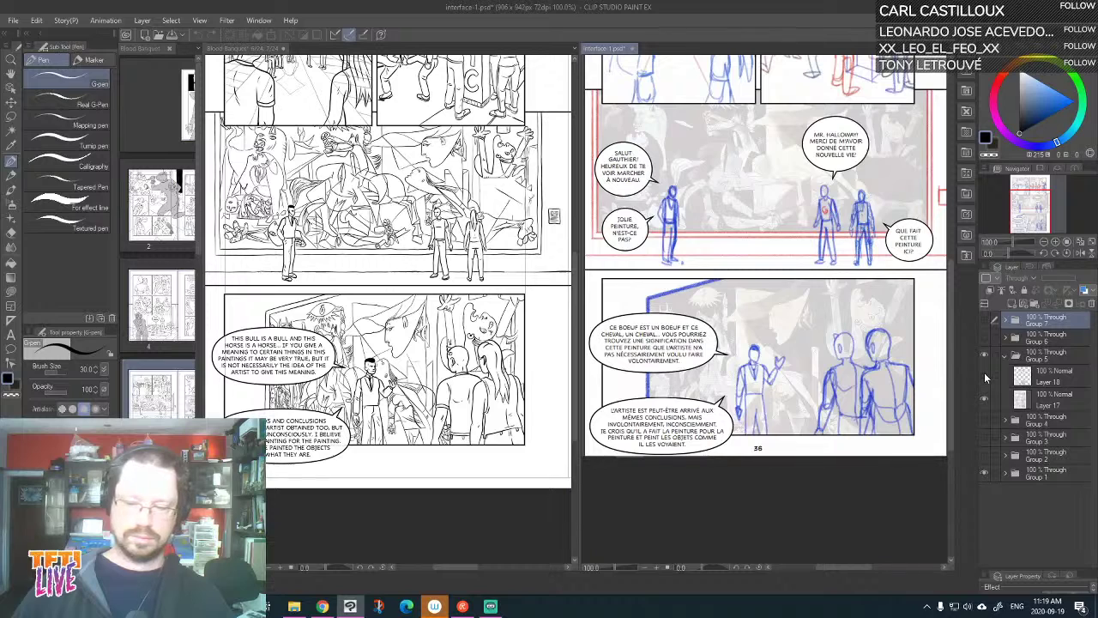
{"action": "left_click", "coordinate": [986, 377]}
Move the "What ideas and conclusions" and "This bull is a bull" speech balloons slightly upward in the comic page's last panel
{"action": "left_click", "coordinate": [354, 400]}
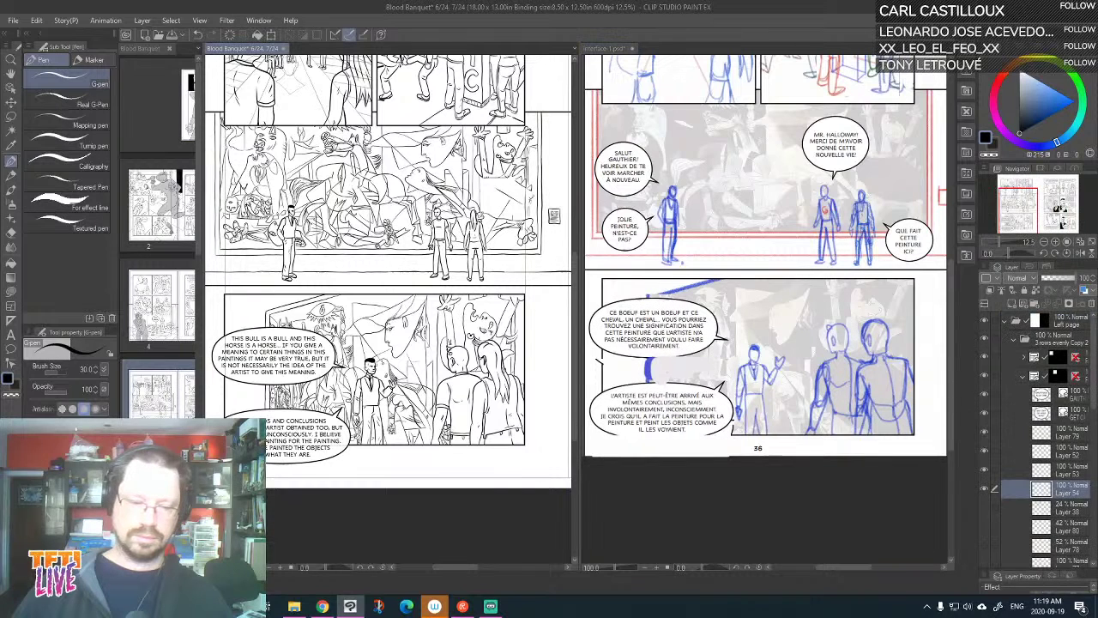
{"action": "left_click_drag", "start_coordinate": [331, 407], "coordinate": [361, 407]}
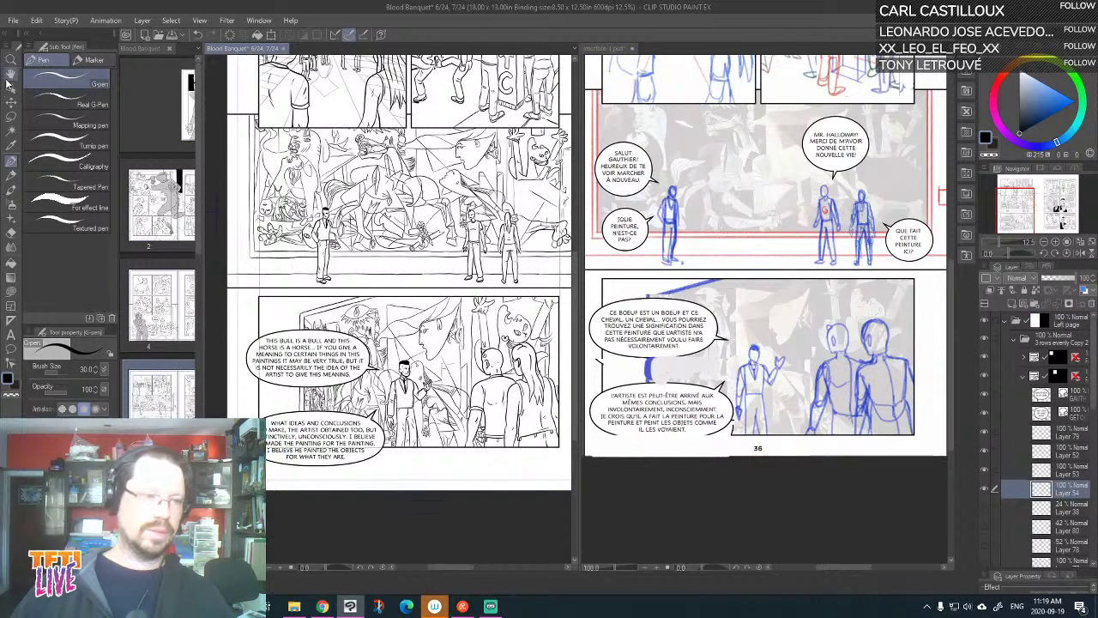
{"action": "left_click", "coordinate": [11, 105]}
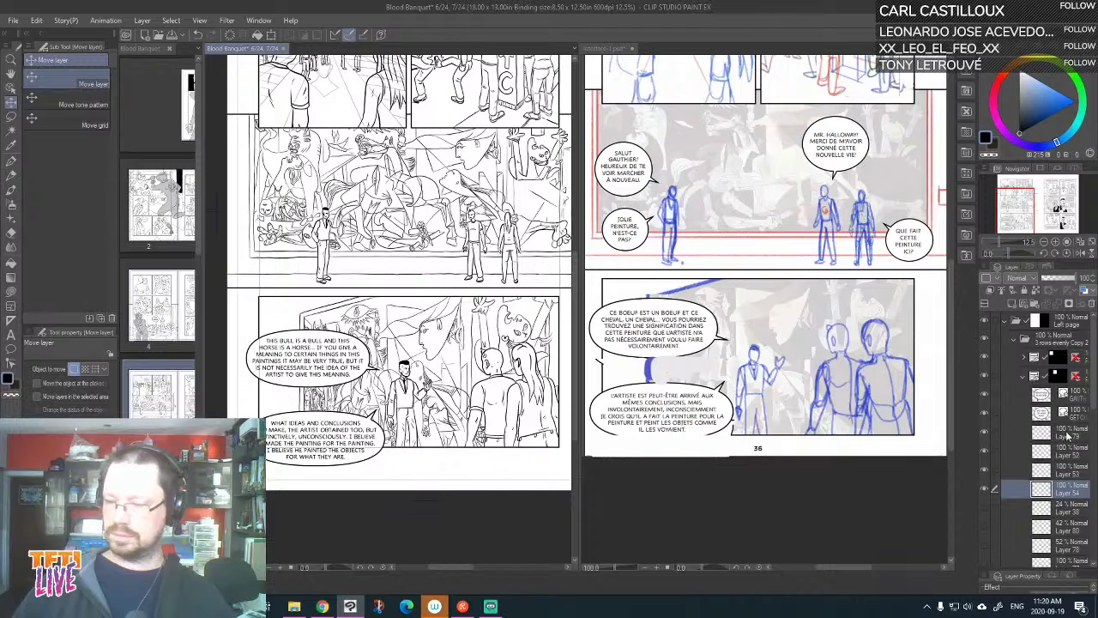
{"action": "left_click", "coordinate": [1024, 375]}
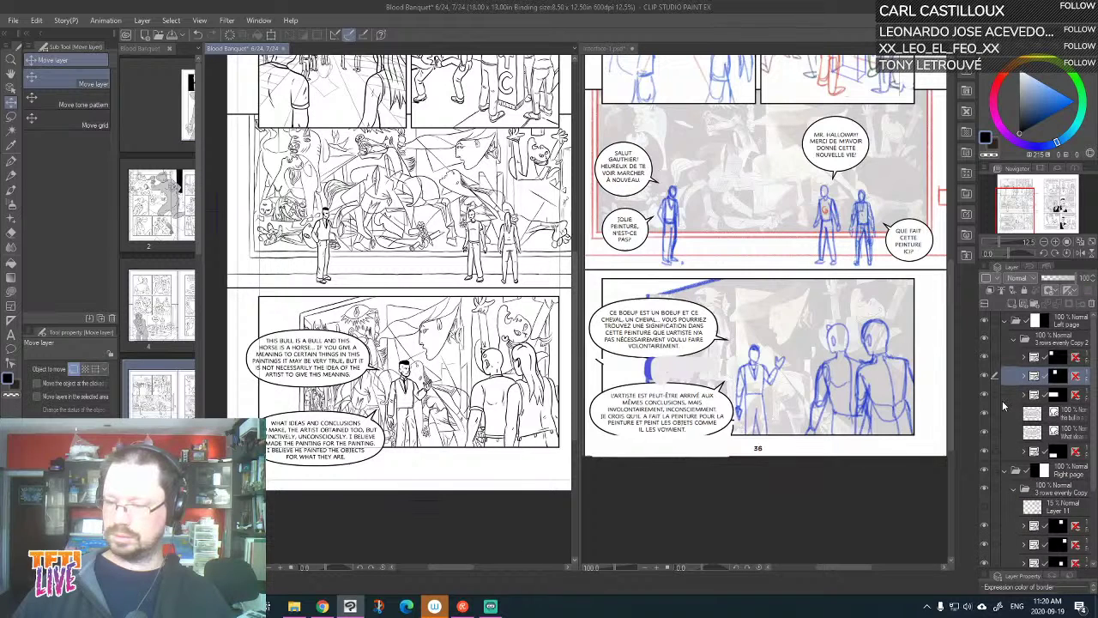
{"action": "left_click", "coordinate": [1073, 436]}
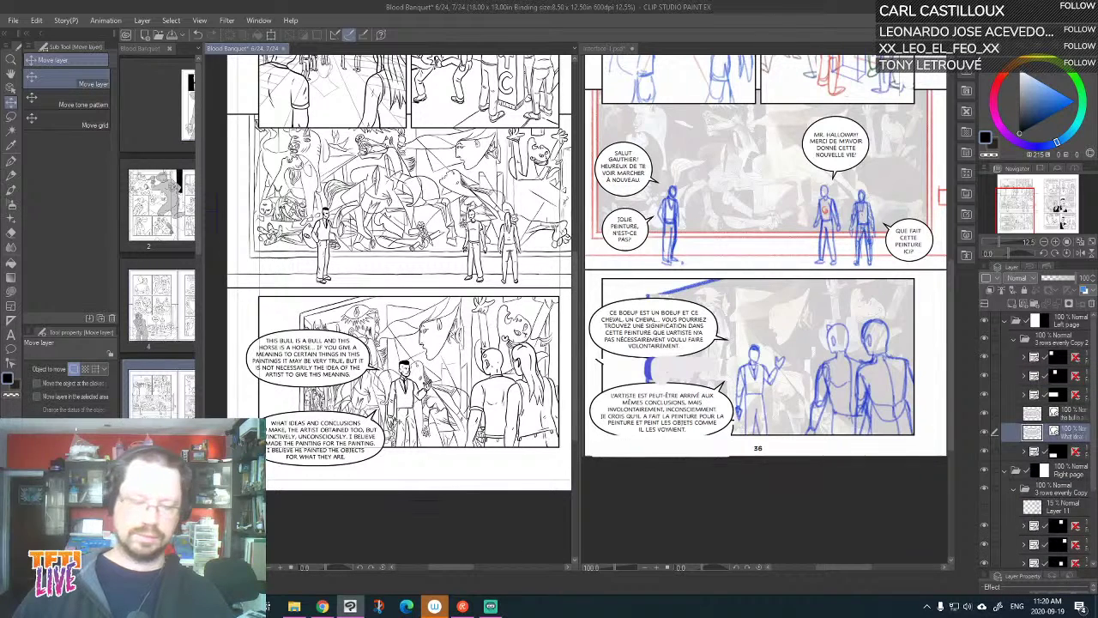
{"action": "left_click_drag", "start_coordinate": [361, 426], "coordinate": [364, 431]}
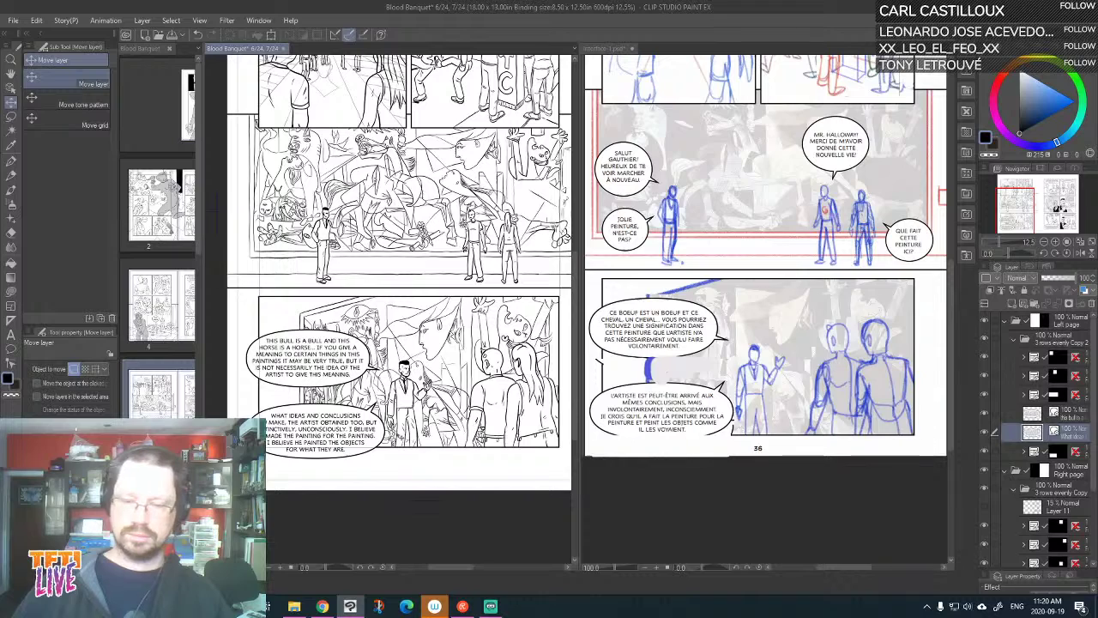
{"action": "left_click", "coordinate": [1057, 416]}
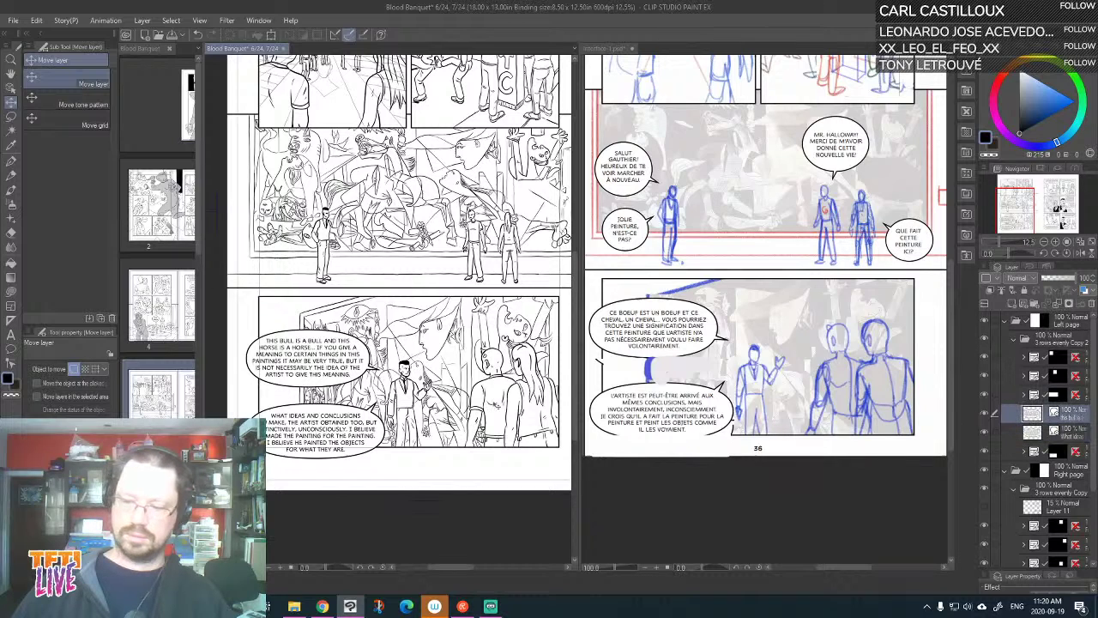
{"action": "left_click_drag", "start_coordinate": [319, 375], "coordinate": [317, 359]}
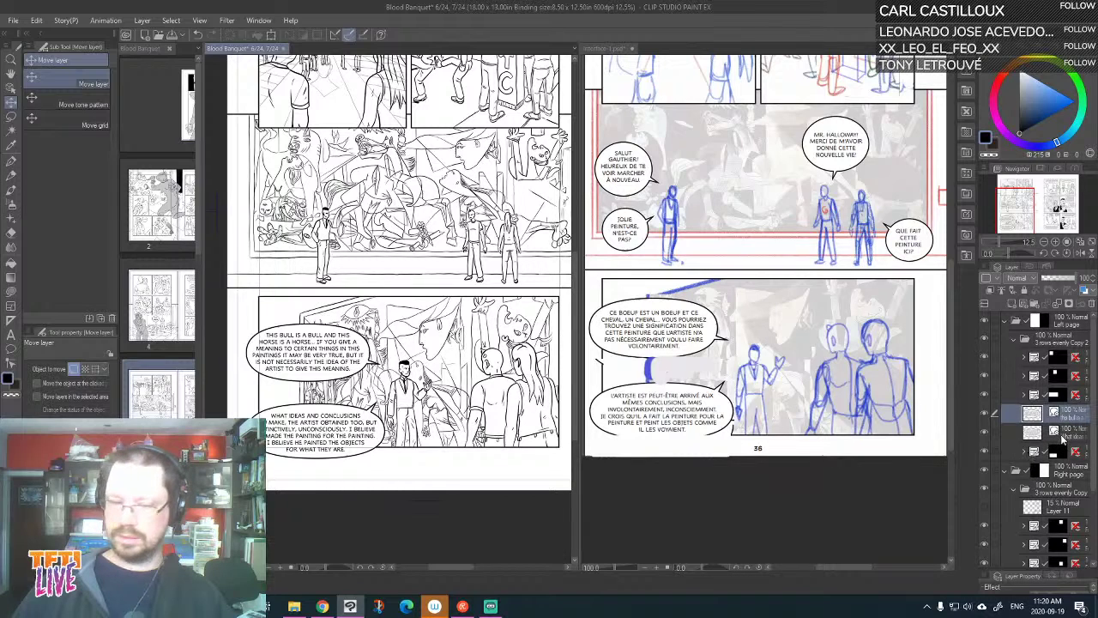
Expand the last panel's frame folder and toggle Layer 59 Copy 2, Layer 59 Copy 3, Layer 58 and Layer 59 to identify their contents
{"action": "left_click", "coordinate": [1025, 451]}
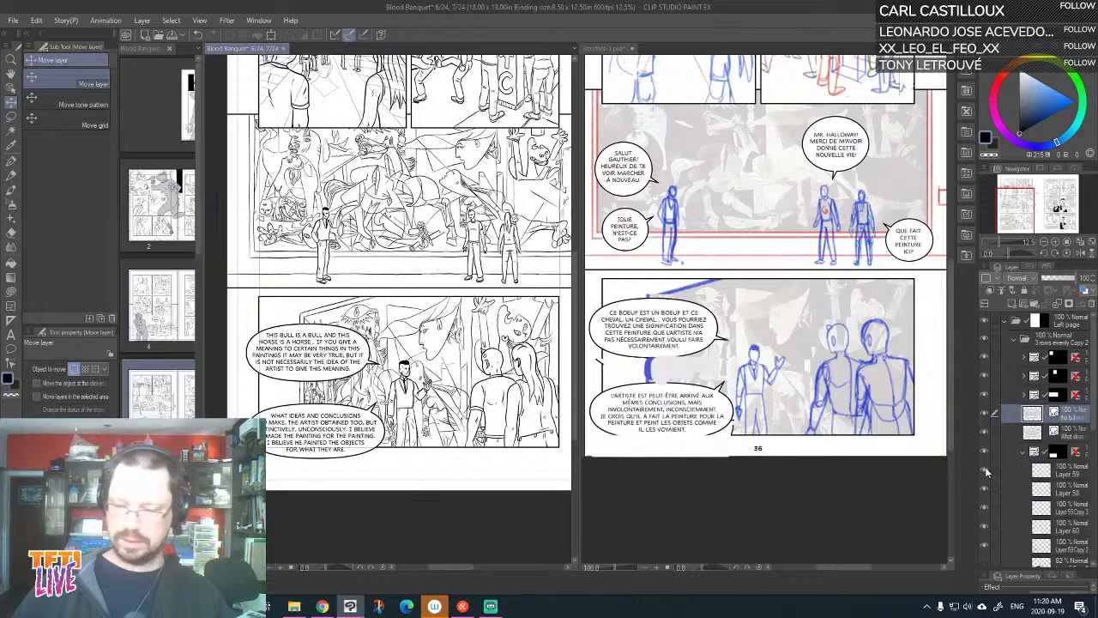
{"action": "left_click", "coordinate": [987, 545]}
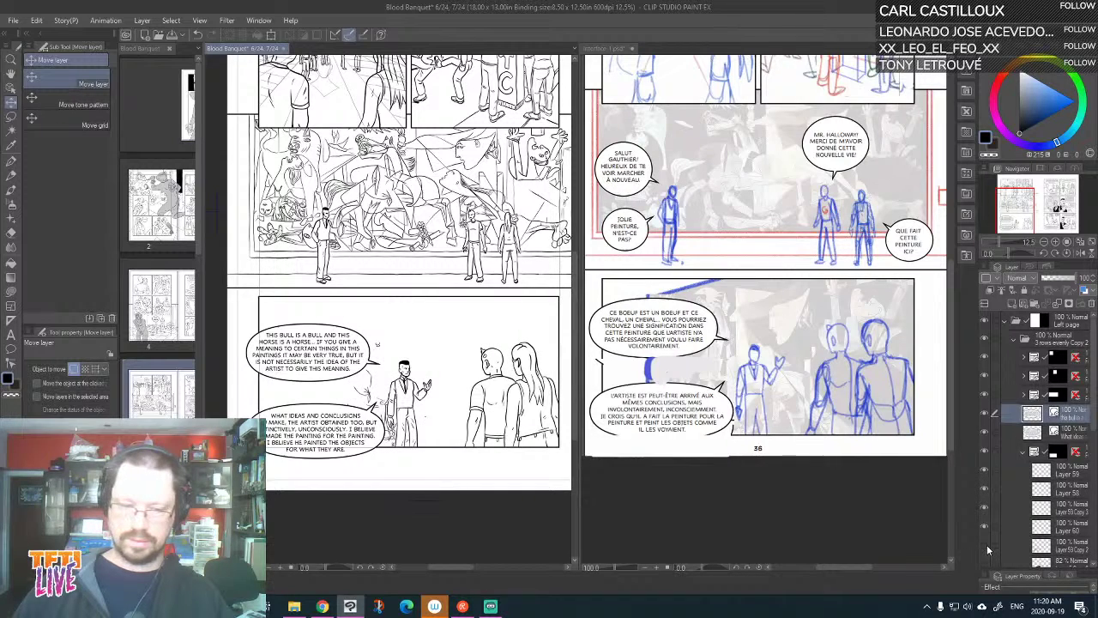
{"action": "left_click", "coordinate": [985, 502]}
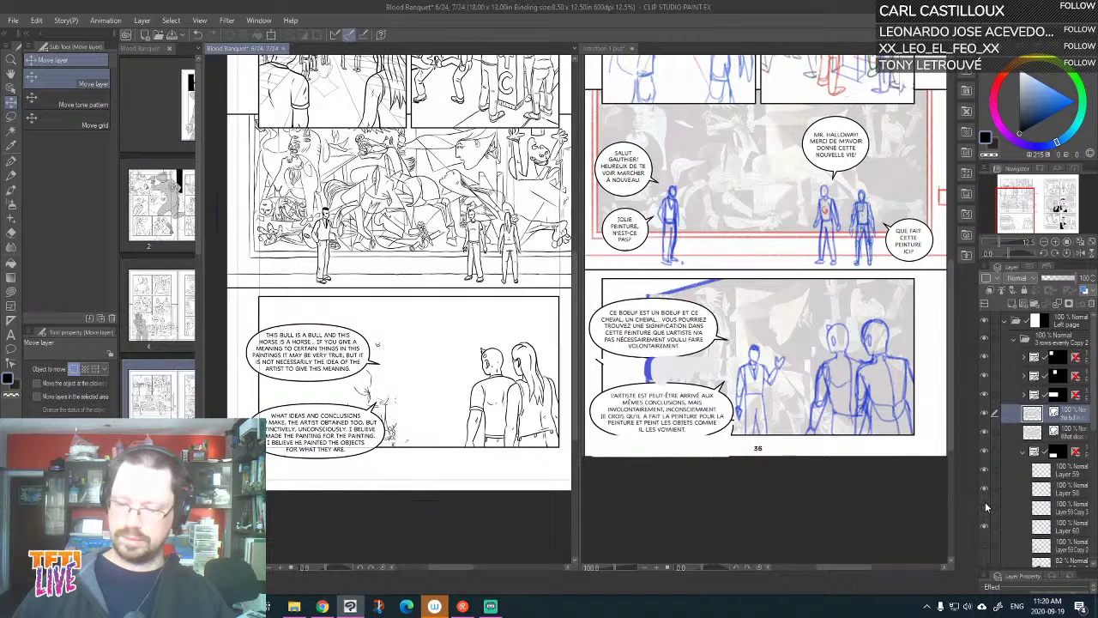
{"action": "left_click", "coordinate": [985, 502]}
{"action": "left_click", "coordinate": [985, 489]}
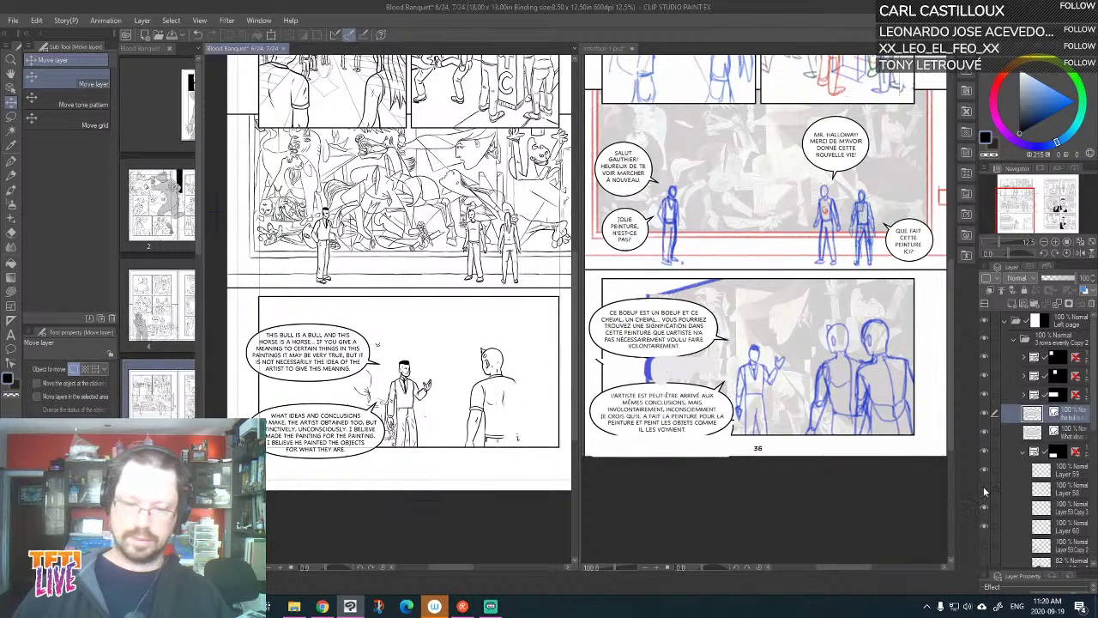
{"action": "left_click", "coordinate": [985, 490]}
{"action": "left_click", "coordinate": [985, 471]}
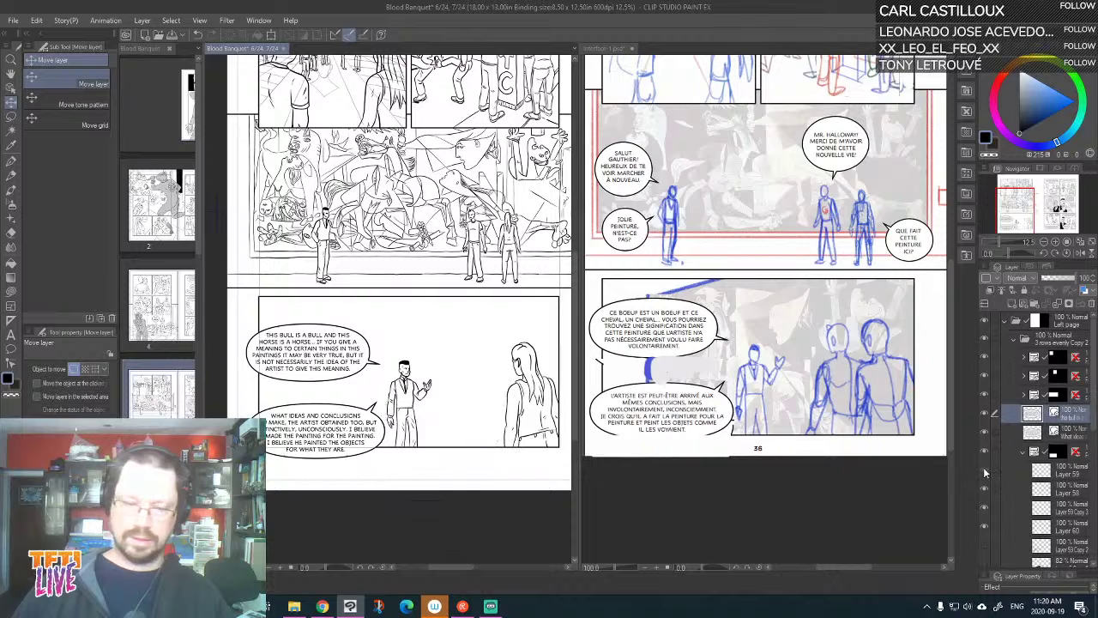
{"action": "left_click", "coordinate": [985, 471]}
Lasso the area around the couple seen from behind on Layer 59 and put its line art on a new layer
{"action": "left_click", "coordinate": [1077, 478]}
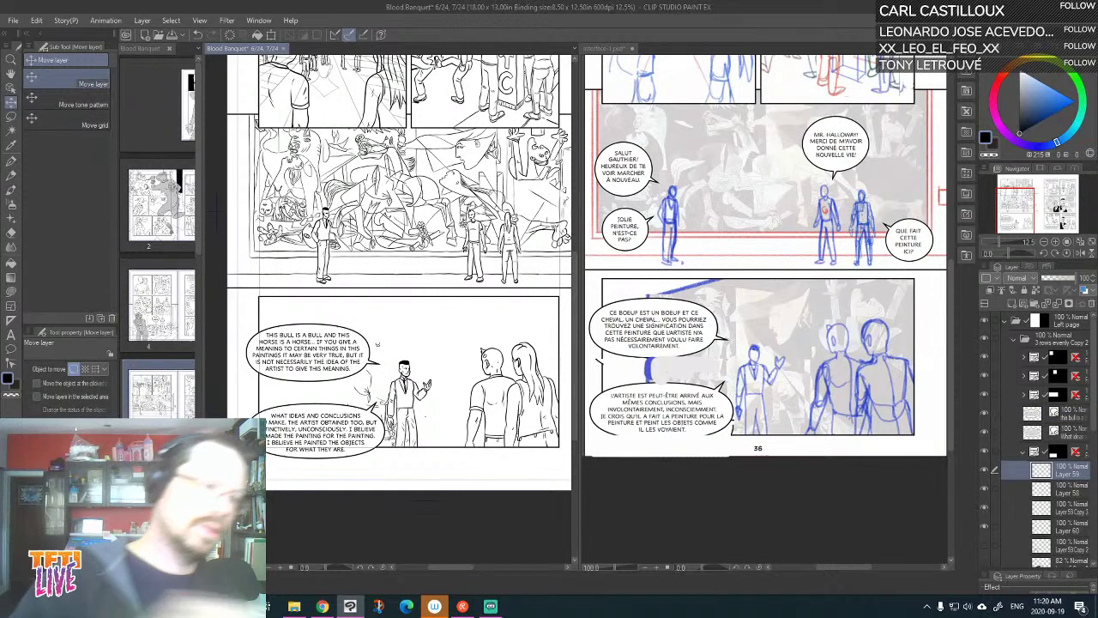
{"action": "key", "text": "m"}
{"action": "mouse_move", "coordinate": [542, 342]}
{"action": "left_mouse_down"}
{"action": "mouse_move", "coordinate": [461, 475]}
{"action": "mouse_move", "coordinate": [541, 352]}
{"action": "left_mouse_up"}
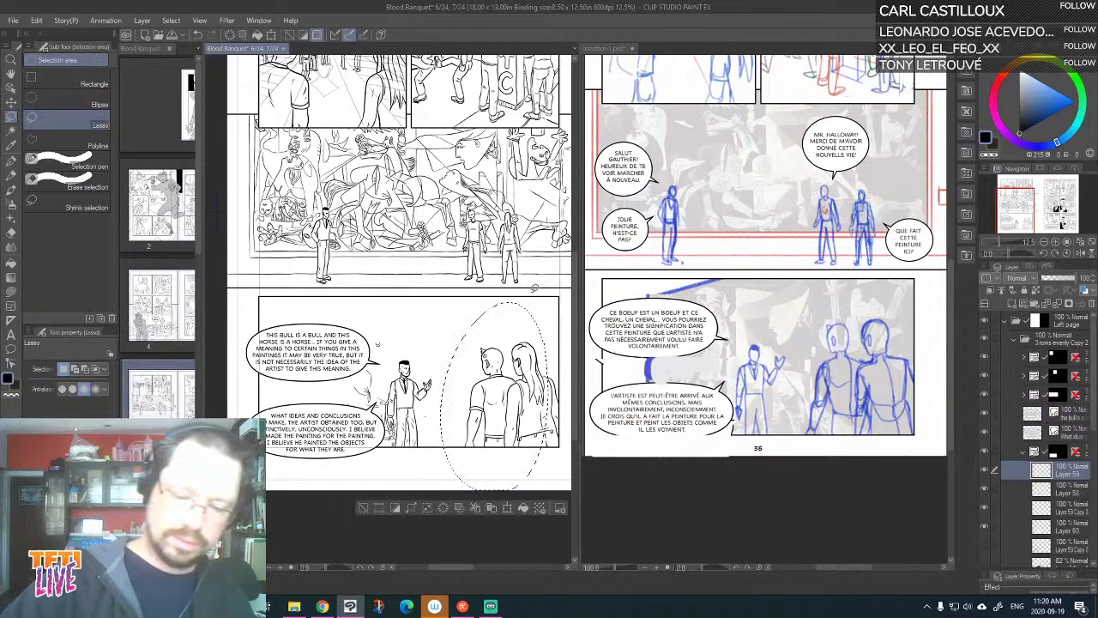
{"action": "key", "text": "ctrl+d"}
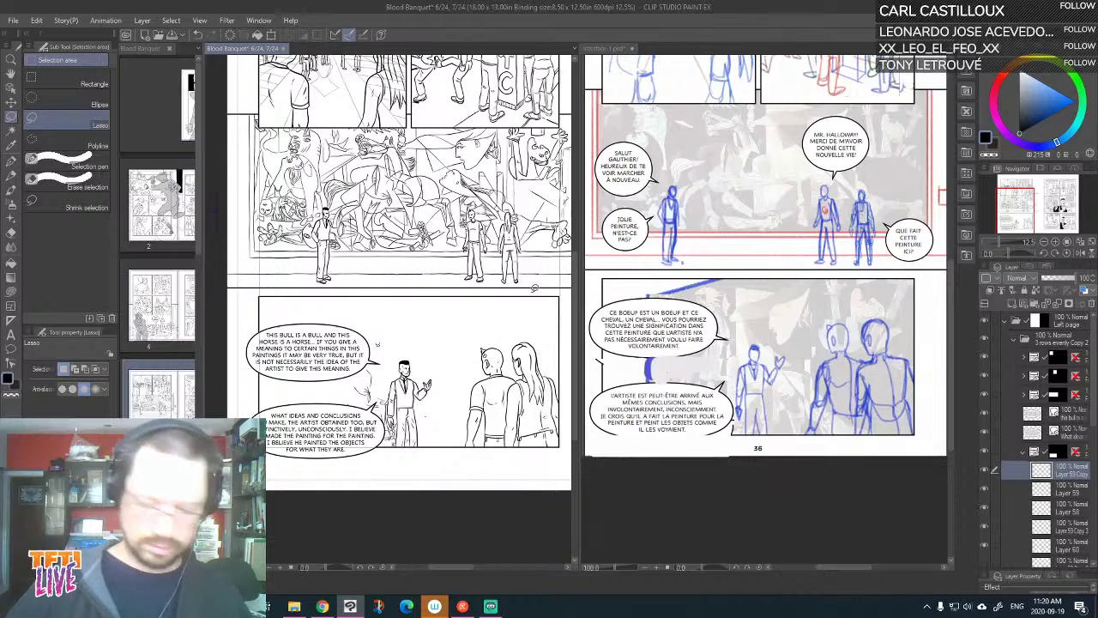
Check Layer 59's content and move the layer below Layer 59 Copy 3, directly above Layer 60
{"action": "left_click", "coordinate": [985, 489]}
{"action": "left_click", "coordinate": [985, 489]}
{"action": "left_click_drag", "start_coordinate": [1062, 488], "coordinate": [1065, 526]}
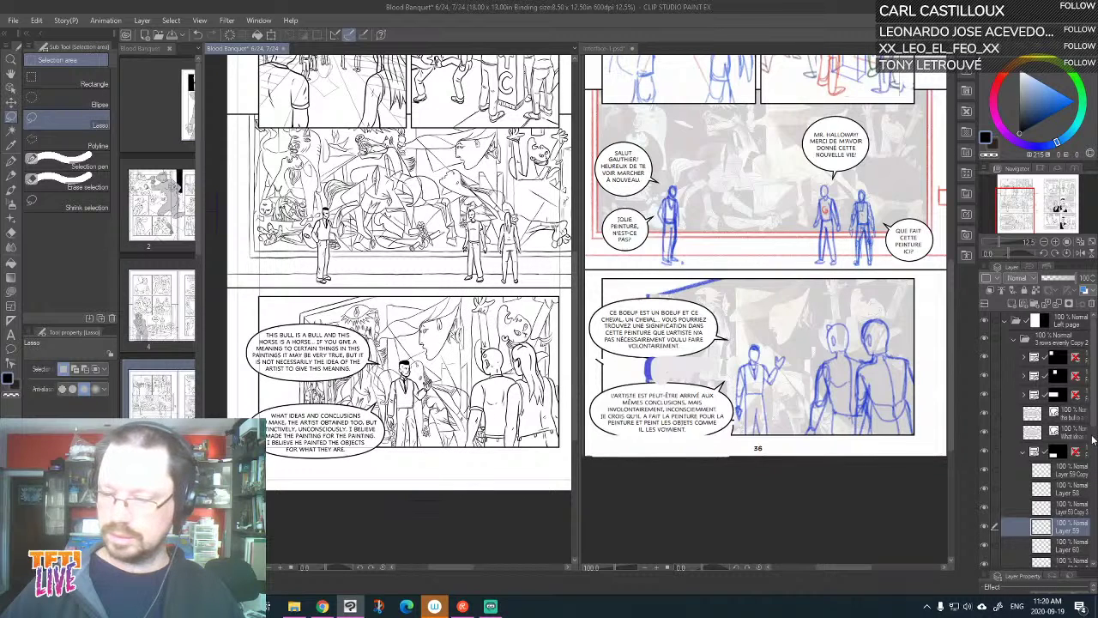
{"action": "key", "text": "alt+Tab"}
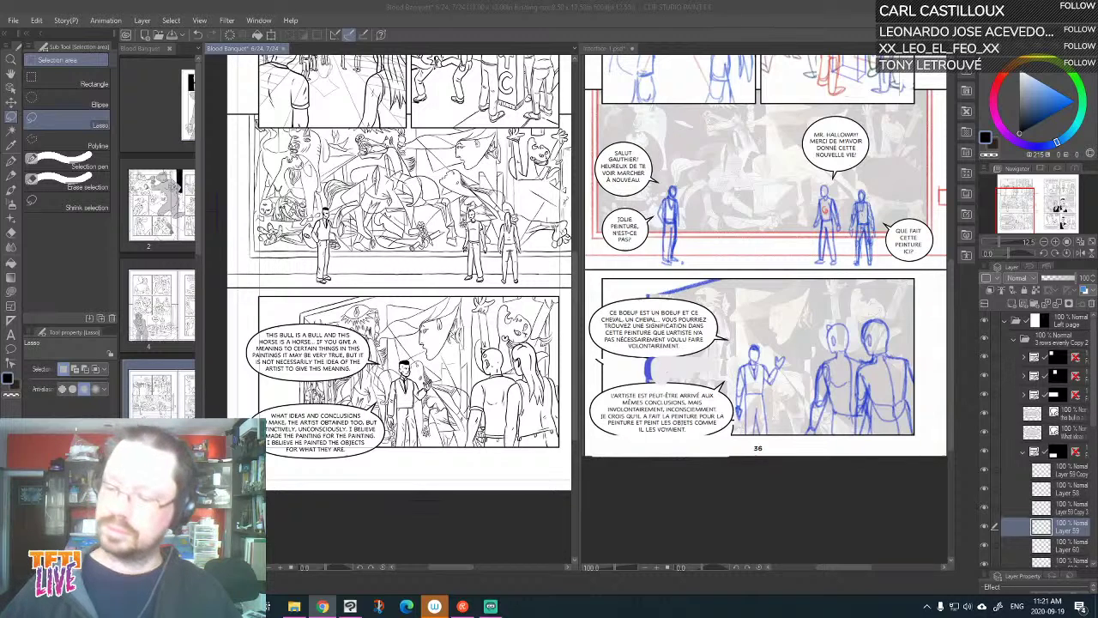
Toggle the visibility of Layer 59 and Layer 59 Copy 2 to identify which parts of the last panel they hold
{"action": "left_click", "coordinate": [987, 530]}
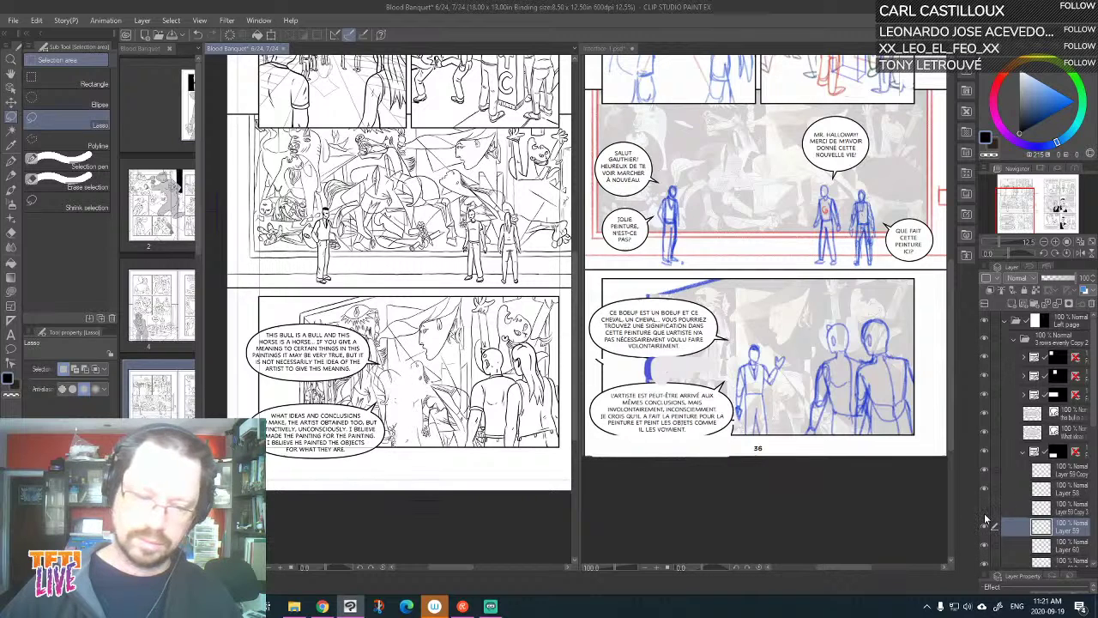
{"action": "left_click", "coordinate": [985, 520]}
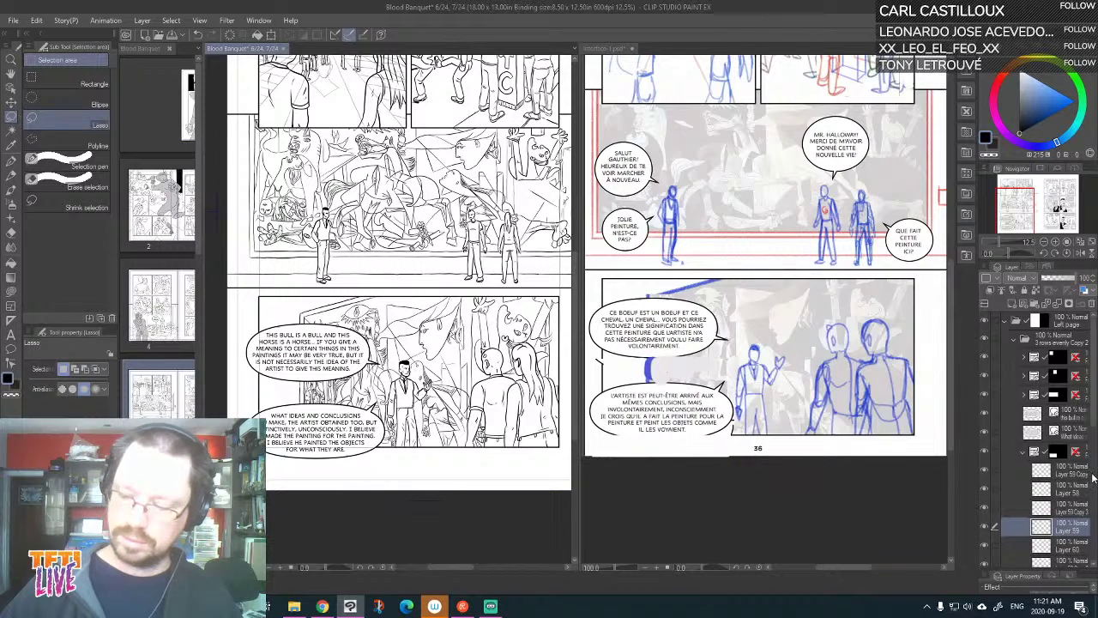
{"action": "scroll", "coordinate": [1056, 464], "scroll_direction": "down", "scroll_amount": 3}
{"action": "left_click", "coordinate": [984, 507]}
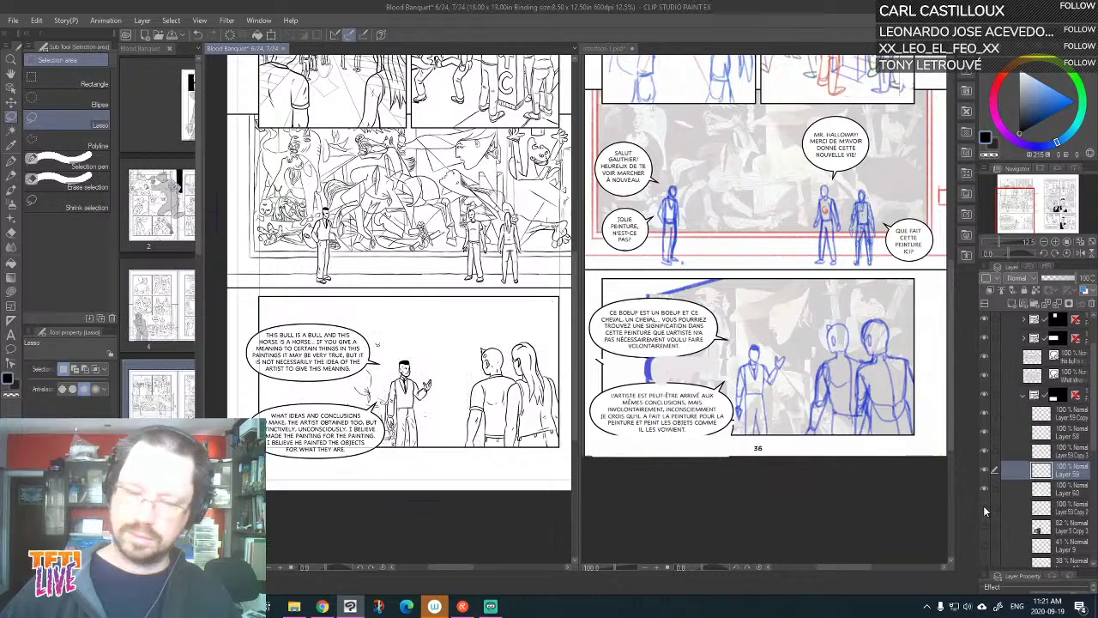
{"action": "left_click", "coordinate": [985, 506]}
Merge Layer 60 and Layer 59 Copy 2 of the last panel into one layer
{"action": "left_click", "coordinate": [1065, 489]}
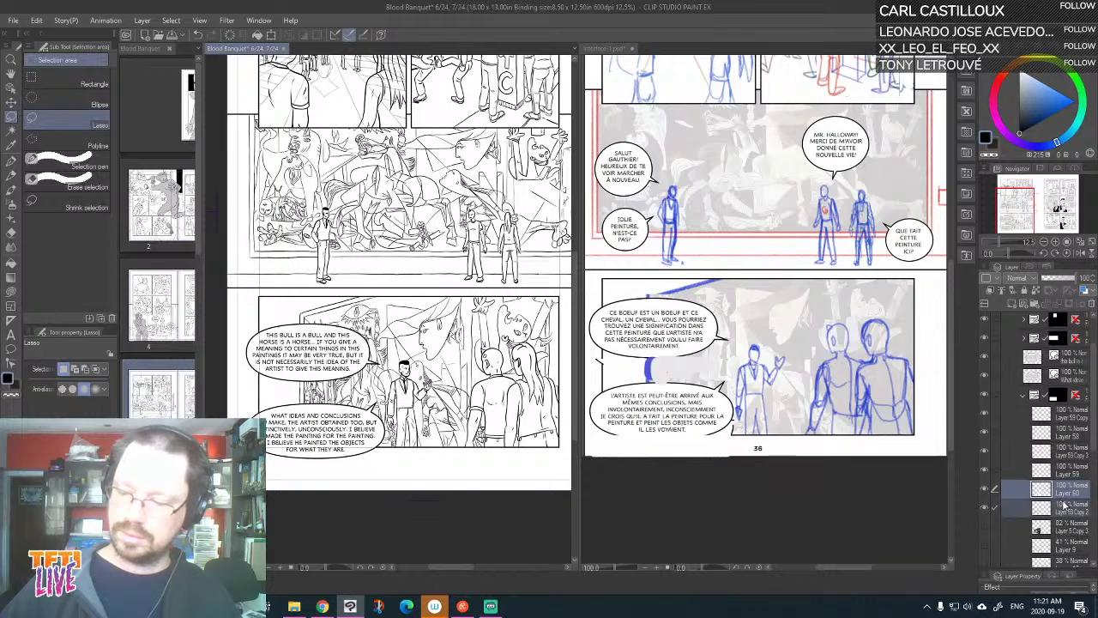
{"action": "left_click", "coordinate": [1063, 505]}
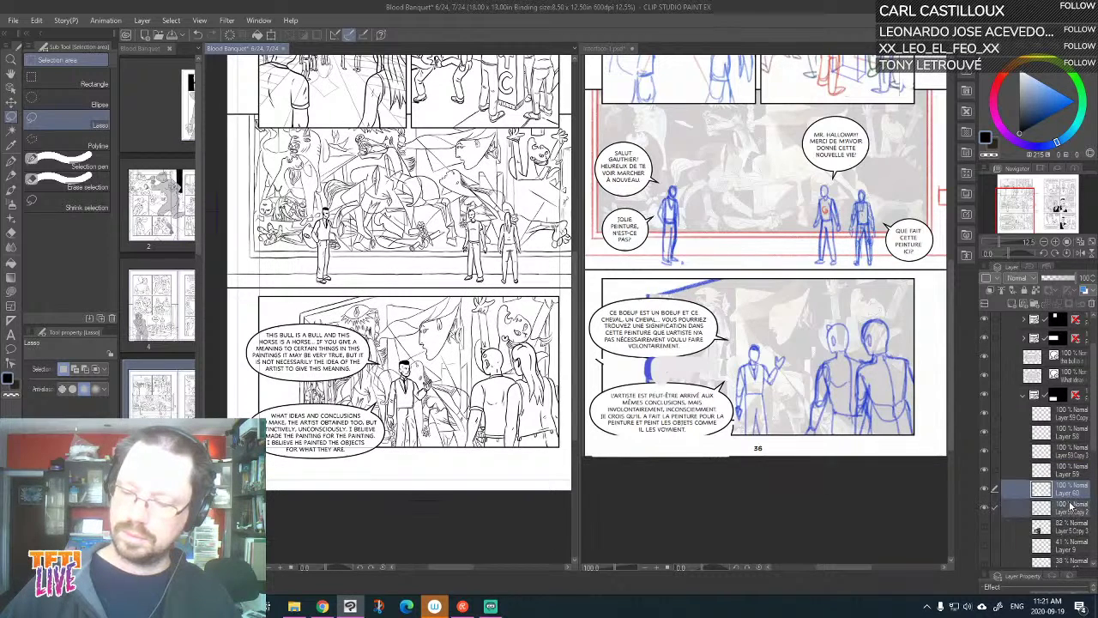
{"action": "left_click", "coordinate": [1064, 491]}
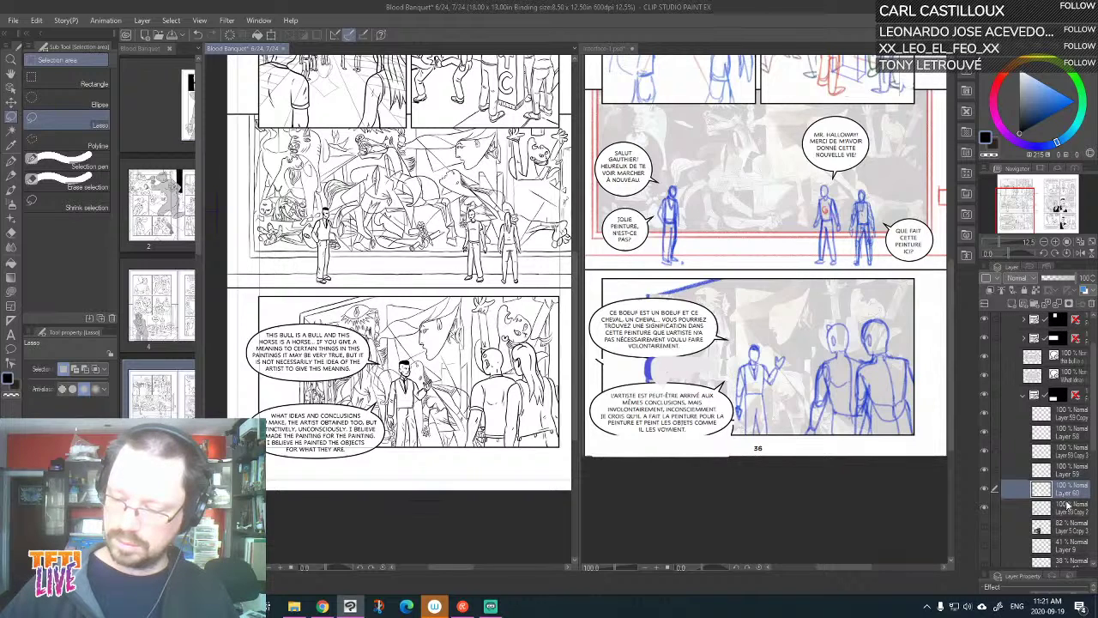
{"action": "left_click", "coordinate": [1069, 507]}
{"action": "left_click", "coordinate": [1066, 492]}
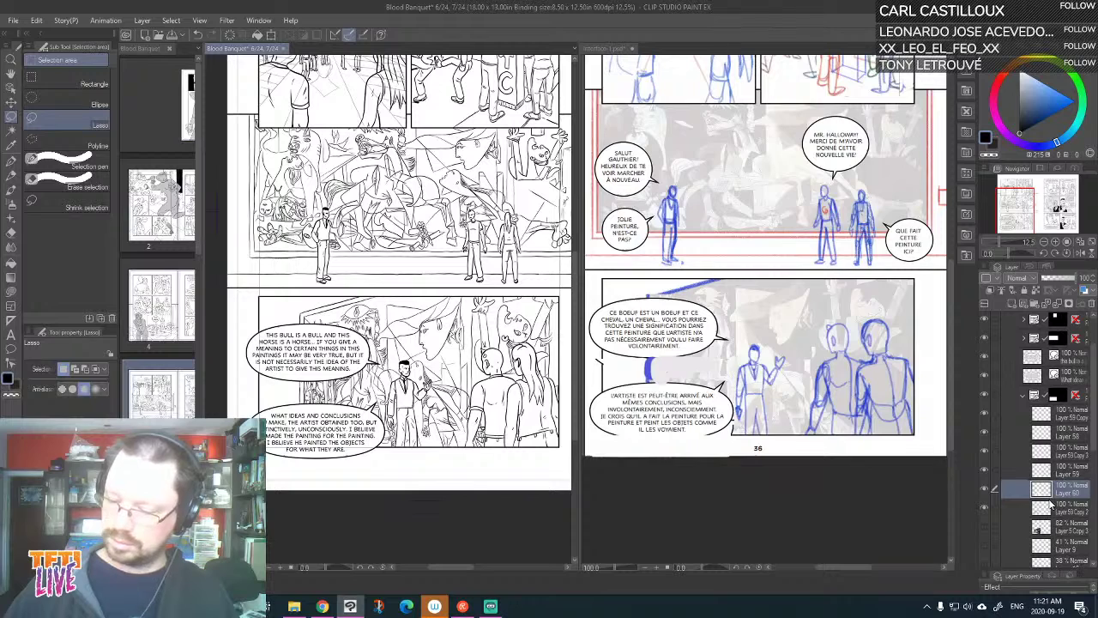
{"action": "left_click", "coordinate": [1051, 506], "text": "ctrl"}
{"action": "right_click", "coordinate": [1052, 507]}
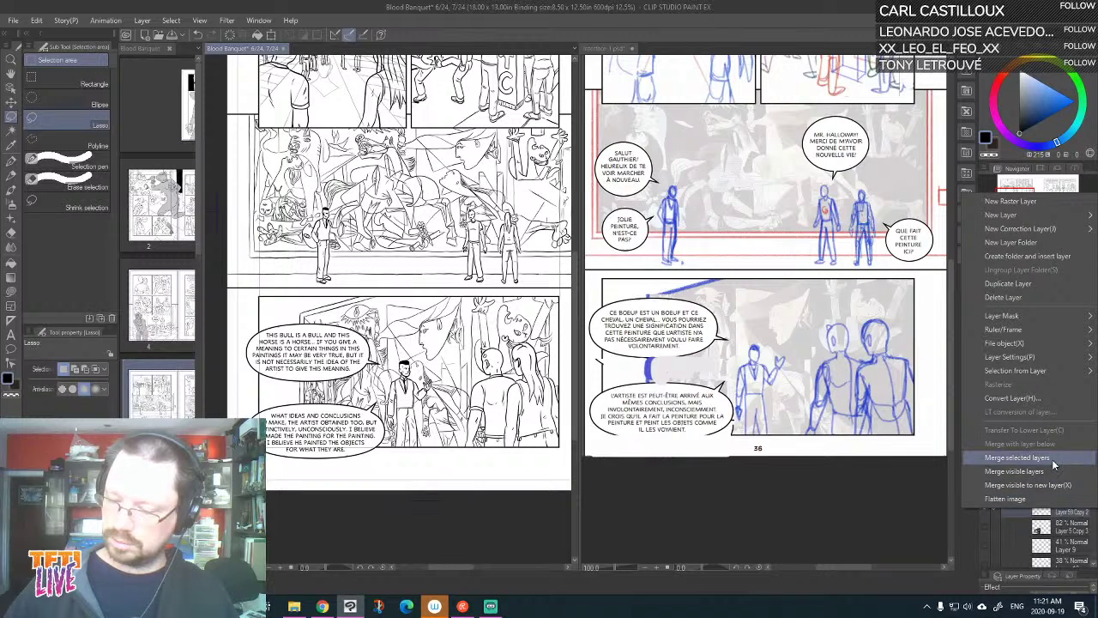
{"action": "left_click", "coordinate": [1053, 460]}
Check the merged Layer 60's content by toggling its visibility, and merge Layer 59 into it
{"action": "left_click", "coordinate": [985, 489]}
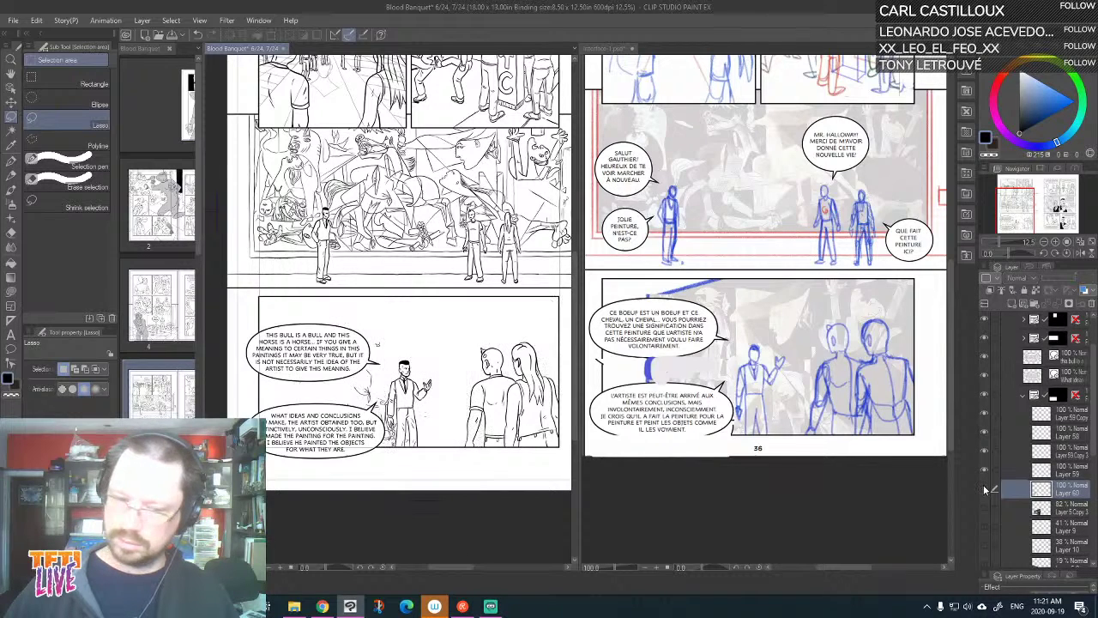
{"action": "left_click", "coordinate": [985, 489]}
{"action": "left_click", "coordinate": [985, 489]}
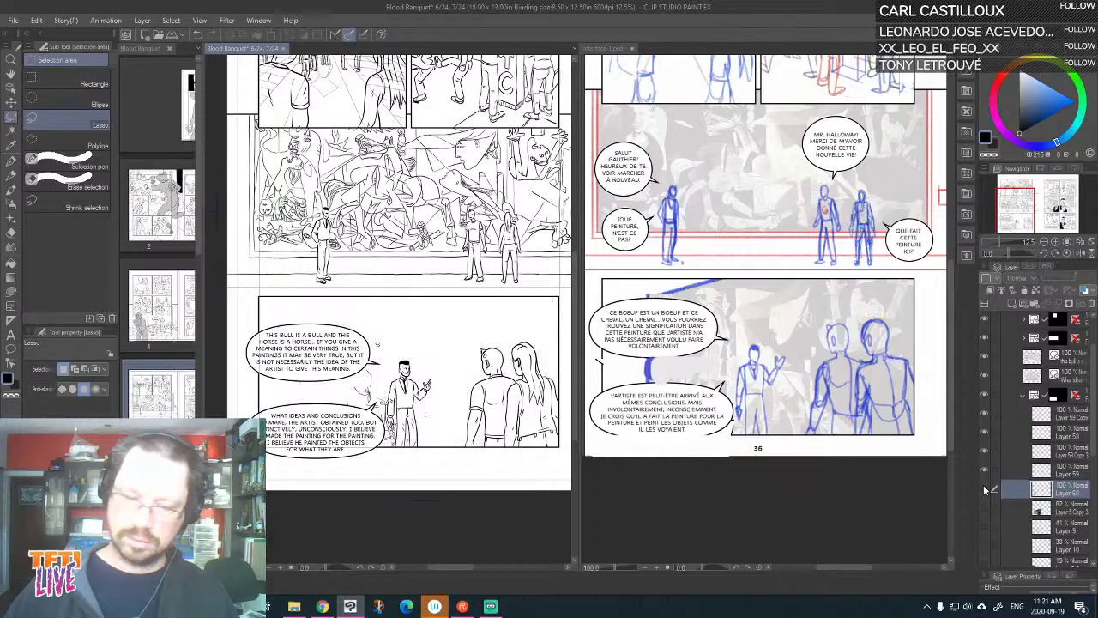
{"action": "left_click", "coordinate": [985, 489]}
{"action": "left_click", "coordinate": [985, 489]}
{"action": "left_click", "coordinate": [985, 489]}
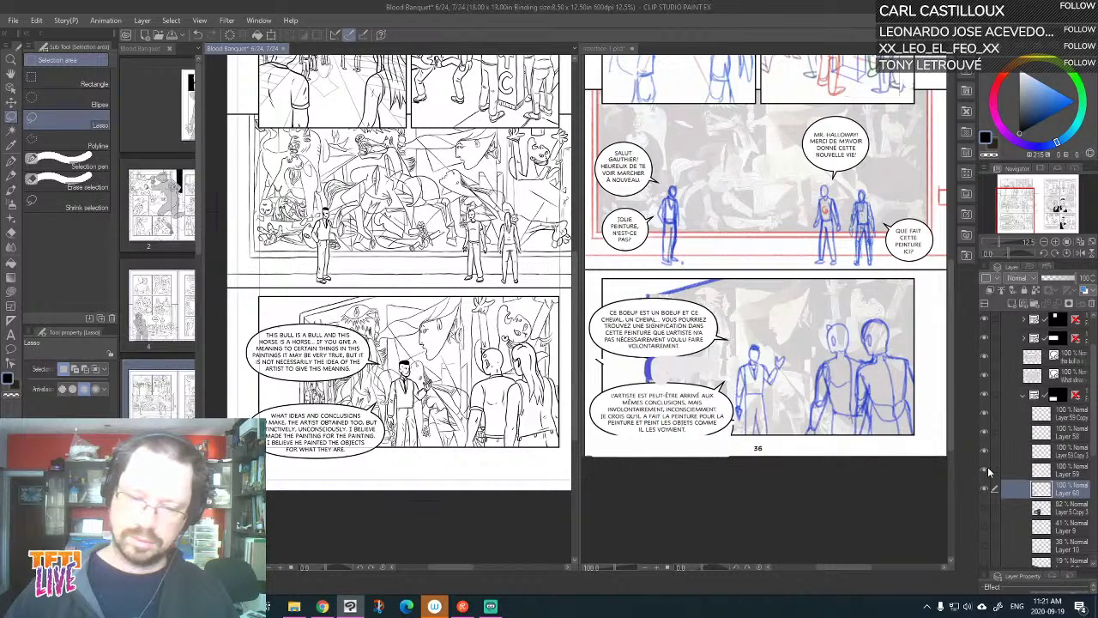
{"action": "right_click", "coordinate": [1079, 471]}
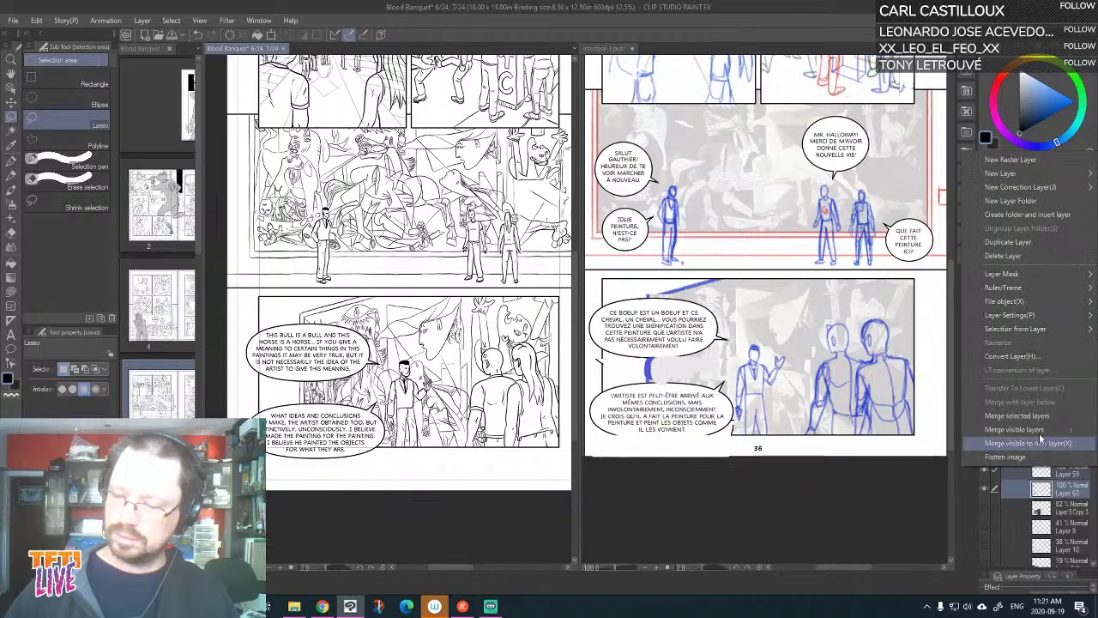
{"action": "left_click", "coordinate": [1040, 418]}
{"action": "left_click", "coordinate": [983, 470]}
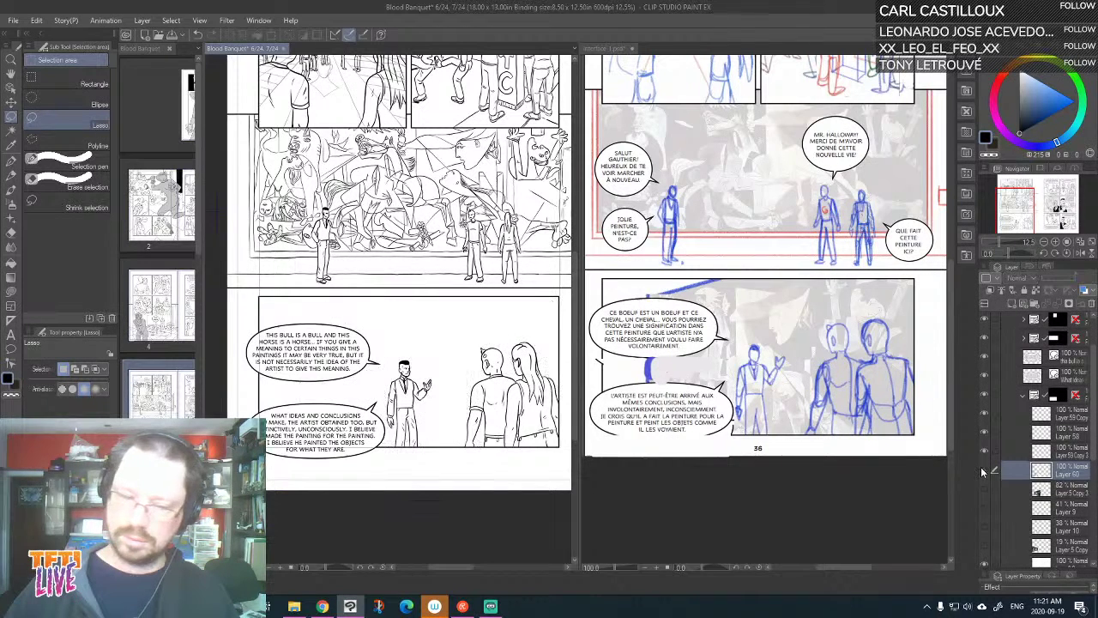
{"action": "left_click", "coordinate": [983, 470]}
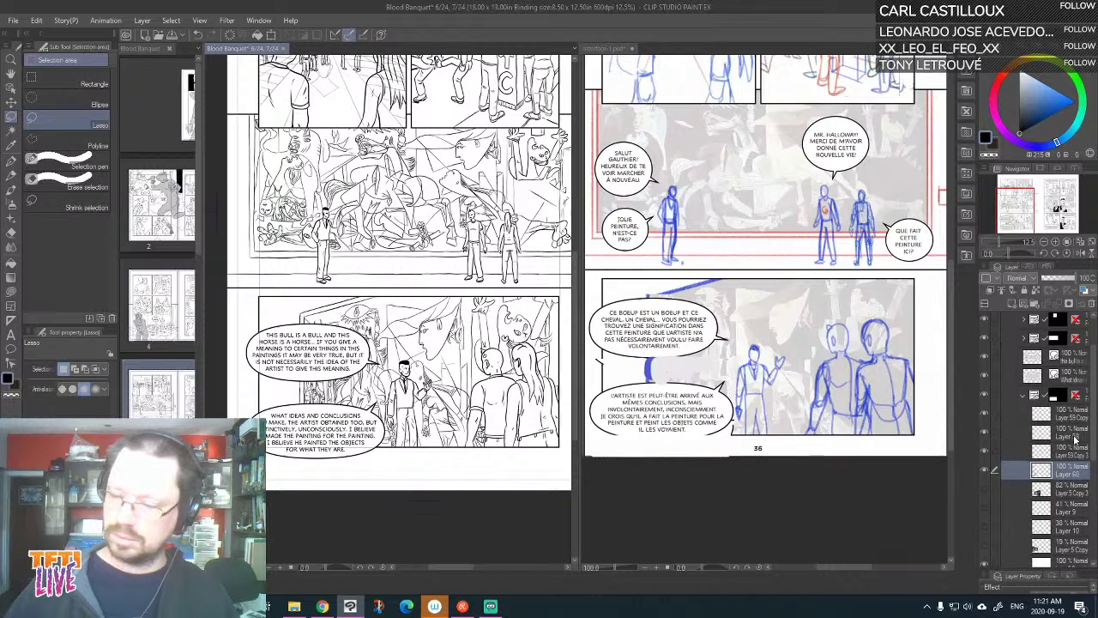
Slightly enlarge the couple seen from behind on Layer 58 and Layer 59 Copy, and shift them up and left within the last panel
{"action": "left_click", "coordinate": [1072, 433]}
{"action": "left_click", "coordinate": [1073, 414], "text": "ctrl"}
{"action": "key", "text": "ctrl+t"}
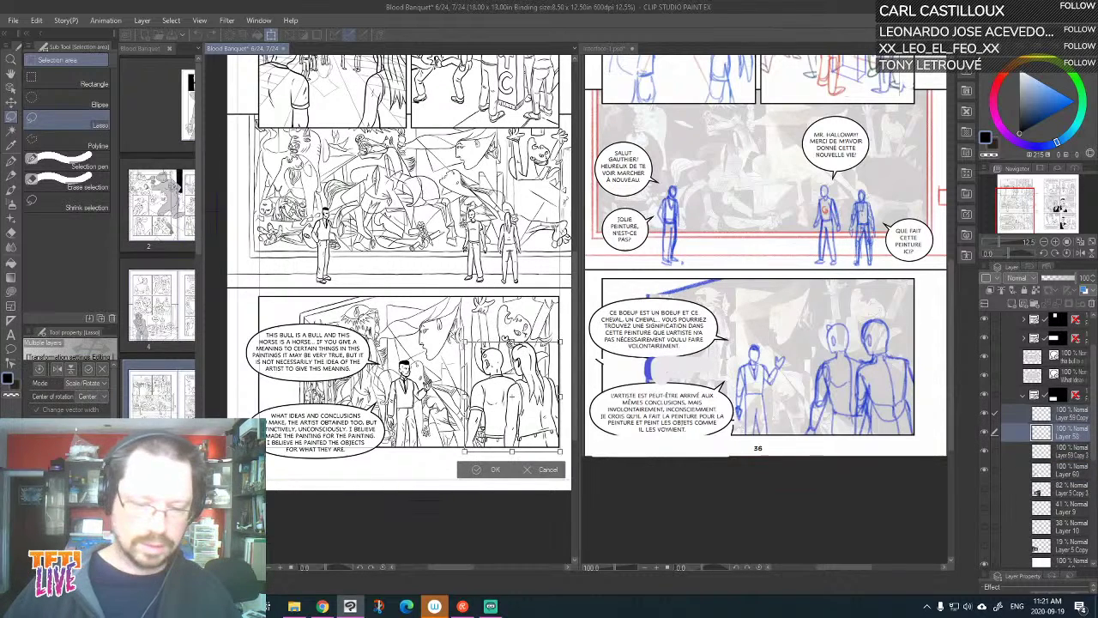
{"action": "mouse_move", "coordinate": [464, 341]}
{"action": "left_mouse_down"}
{"action": "mouse_move", "coordinate": [443, 318]}
{"action": "mouse_move", "coordinate": [459, 333]}
{"action": "left_mouse_up"}
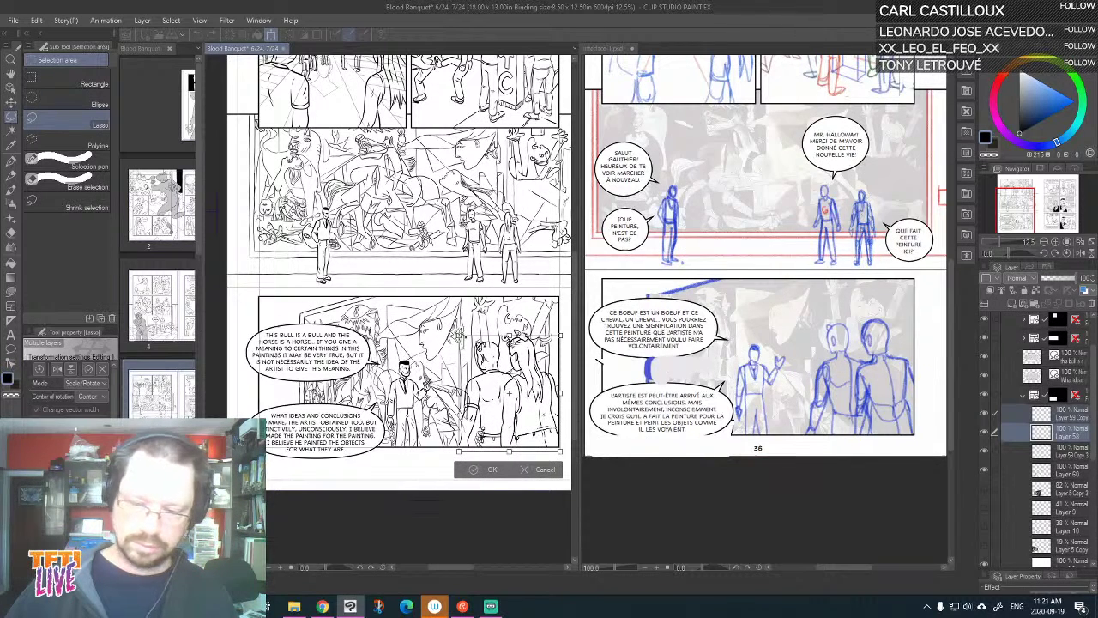
{"action": "key", "text": "Return"}
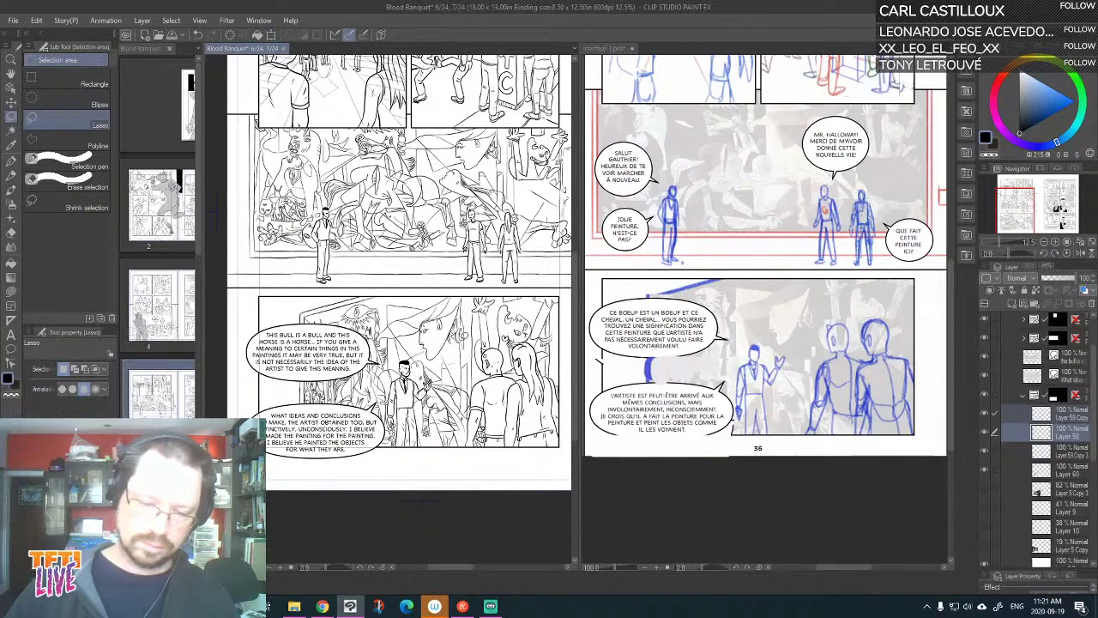
{"action": "key", "text": "ctrl+t"}
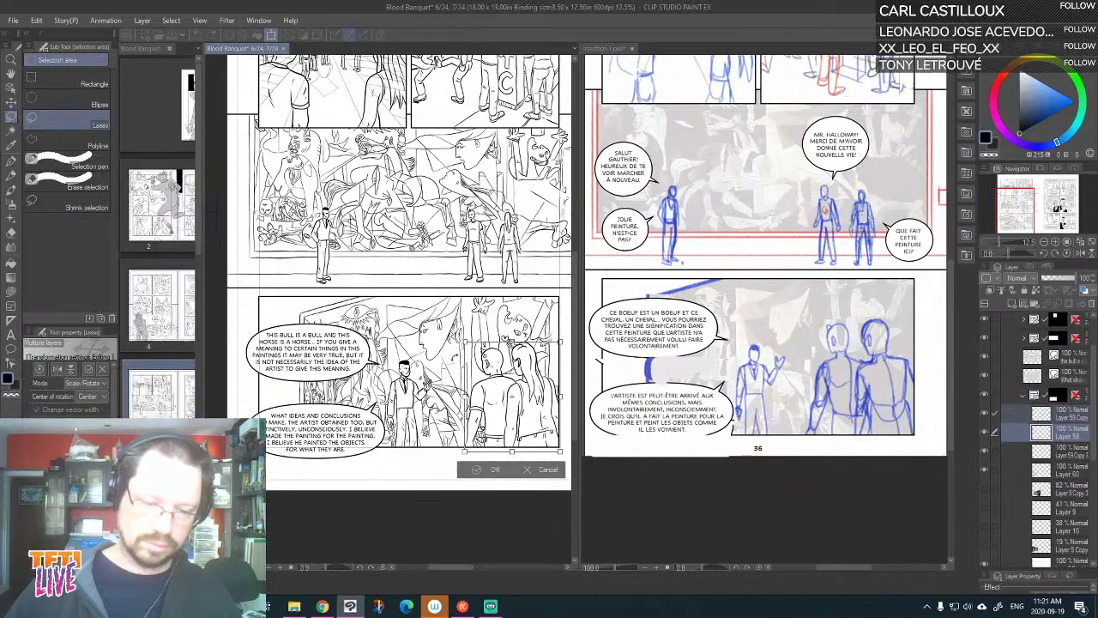
{"action": "left_click_drag", "start_coordinate": [466, 337], "coordinate": [461, 336]}
{"action": "left_click_drag", "start_coordinate": [492, 408], "coordinate": [491, 397]}
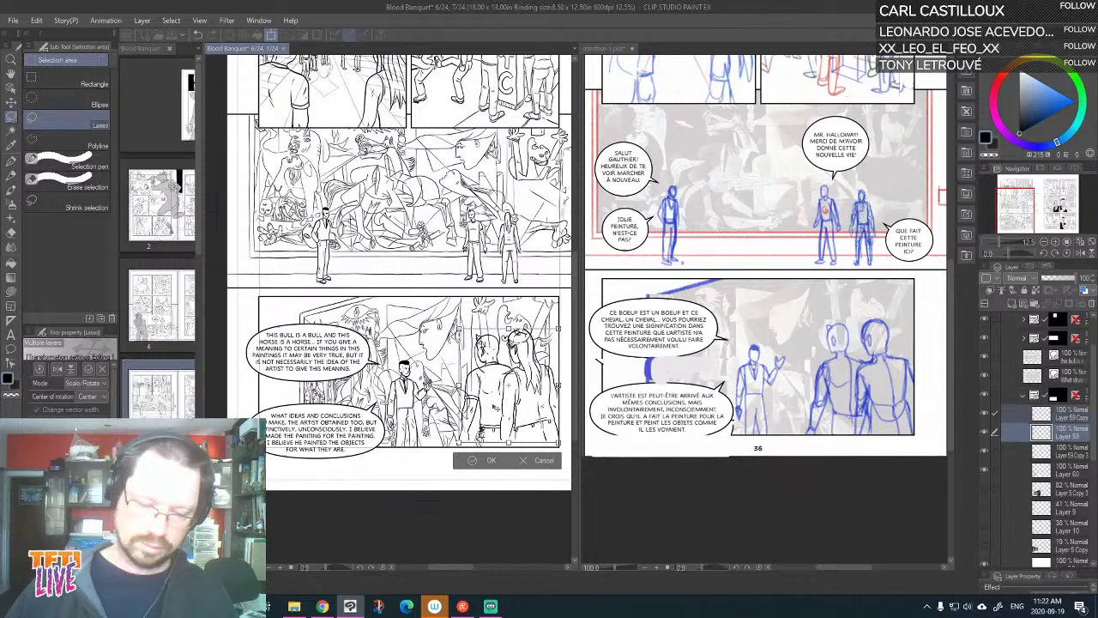
{"action": "left_click", "coordinate": [637, 492]}
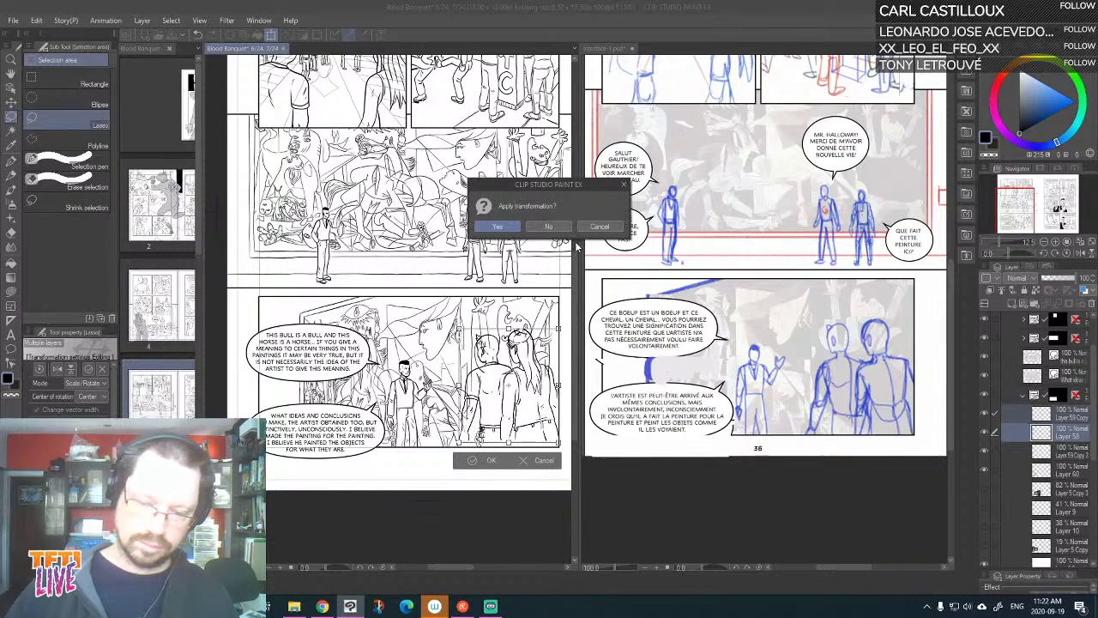
{"action": "left_click", "coordinate": [599, 227]}
{"action": "left_click_drag", "start_coordinate": [510, 403], "coordinate": [498, 387]}
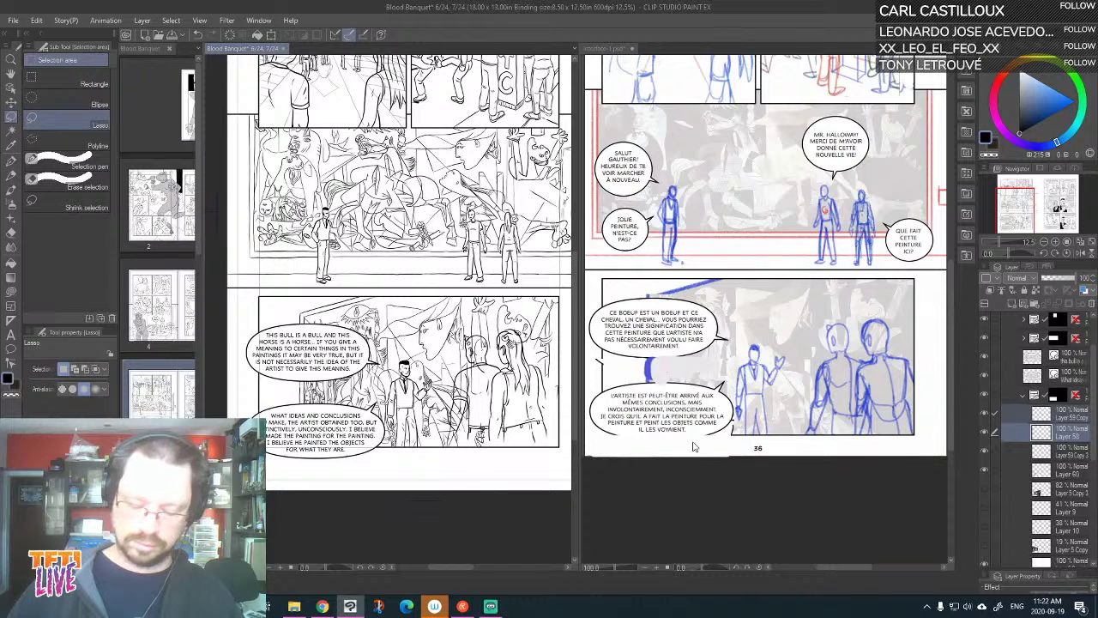
Widen the comic page's view onto the last panel and lower Layer 59 Copy 3 and Layer 60 to 17% opacity
{"action": "key", "text": "ctrl+plus"}
{"action": "key", "text": "ctrl+plus"}
{"action": "key", "text": "ctrl+plus"}
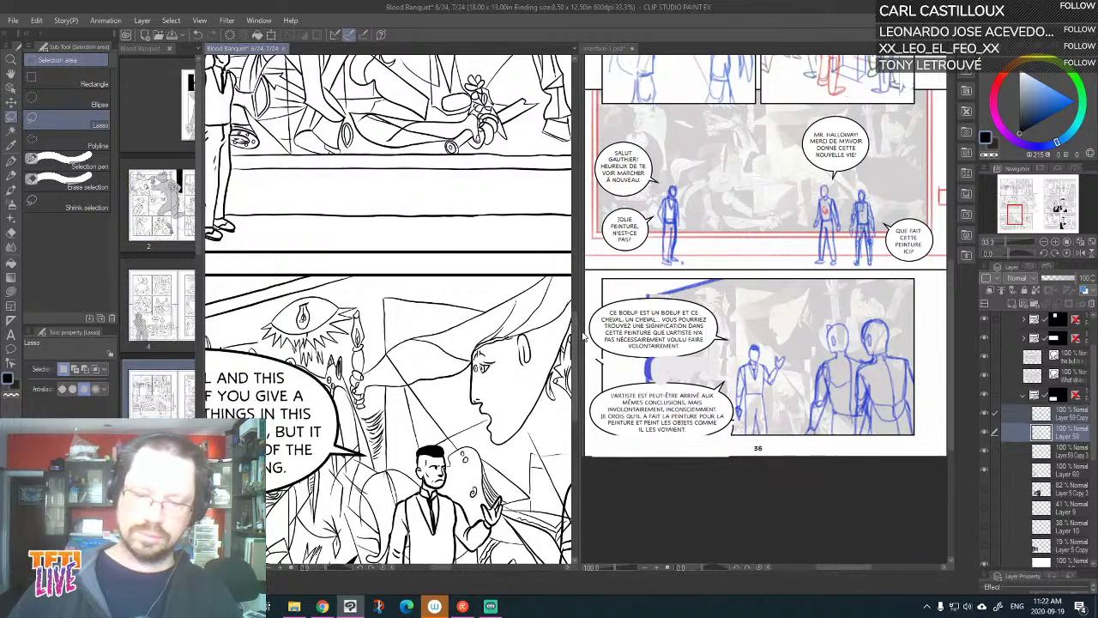
{"action": "left_click_drag", "start_coordinate": [580, 333], "coordinate": [825, 333]}
{"action": "left_click_drag", "start_coordinate": [670, 410], "coordinate": [479, 278]}
{"action": "left_click_drag", "start_coordinate": [587, 346], "coordinate": [568, 320]}
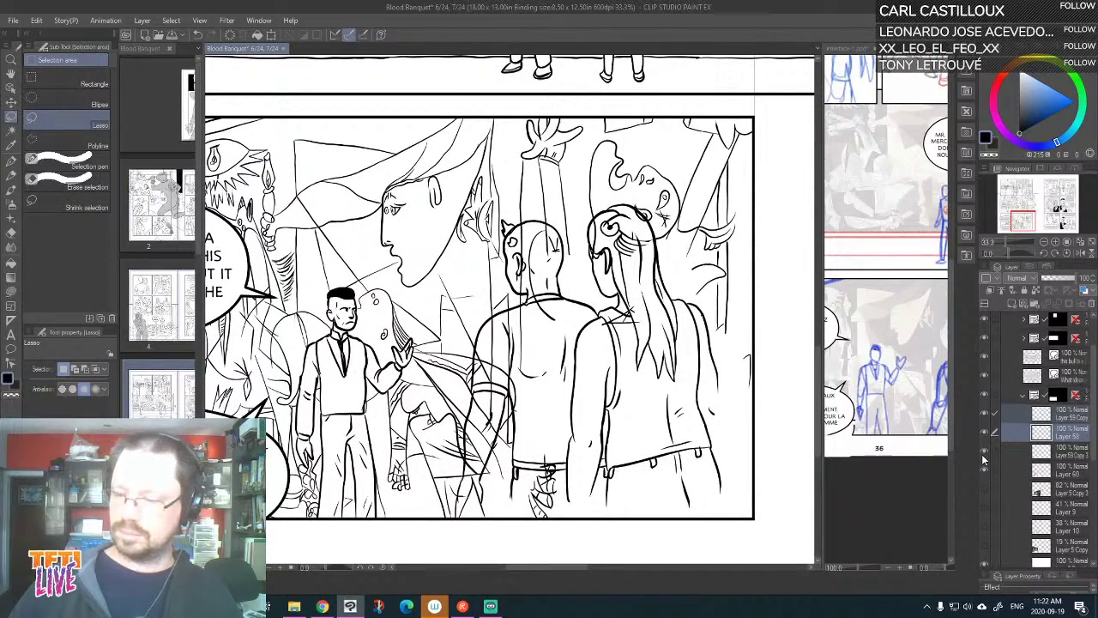
{"action": "left_click", "coordinate": [1001, 452]}
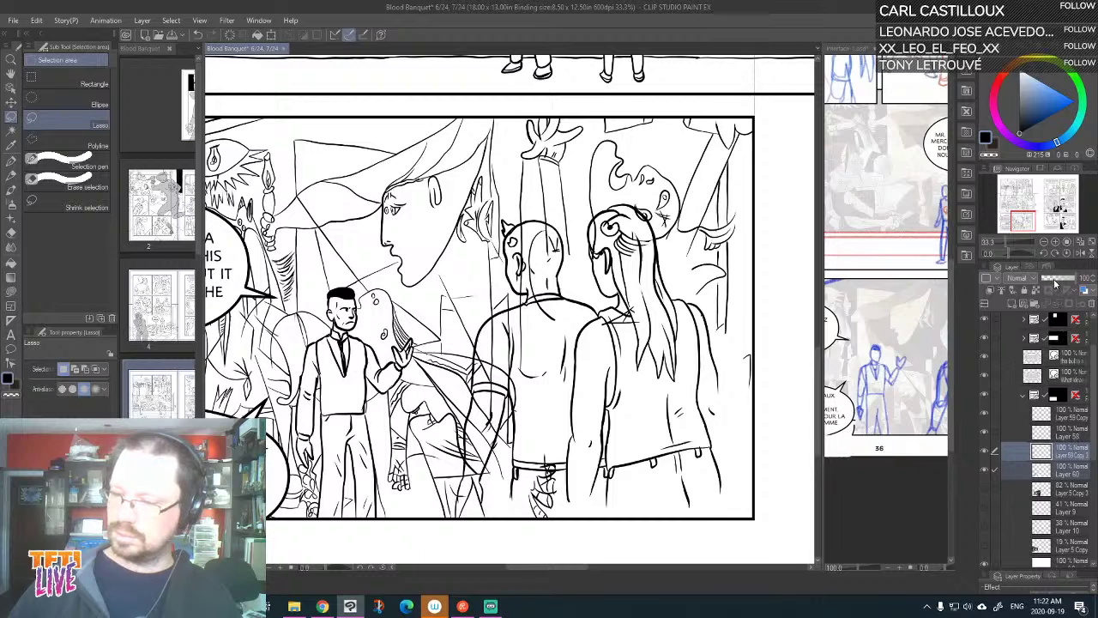
{"action": "left_click", "coordinate": [1053, 279]}
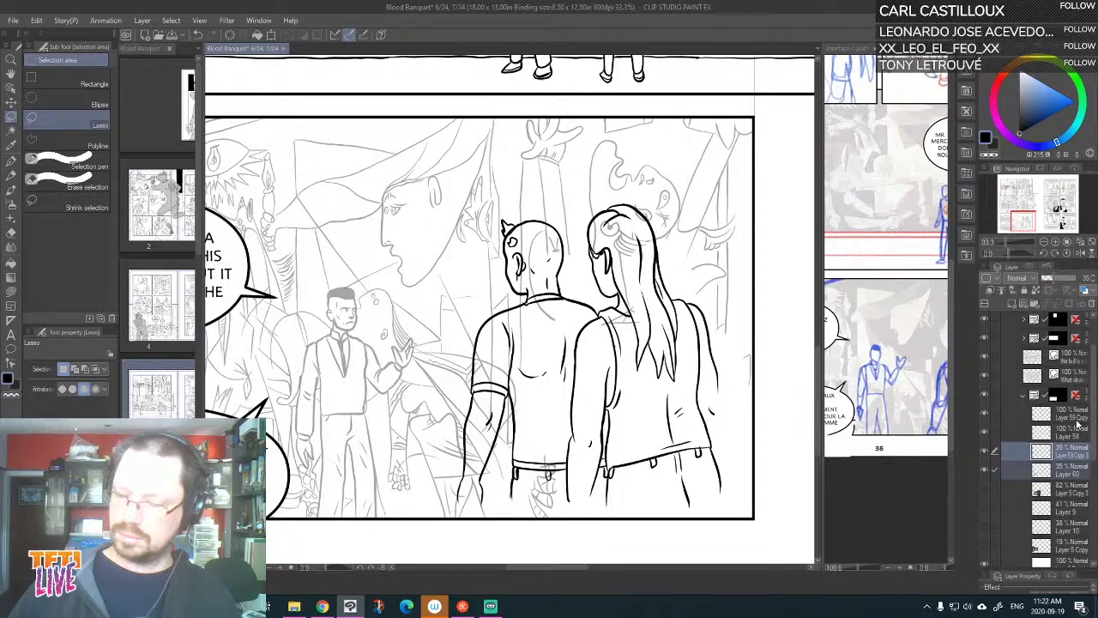
{"action": "left_click", "coordinate": [1045, 279]}
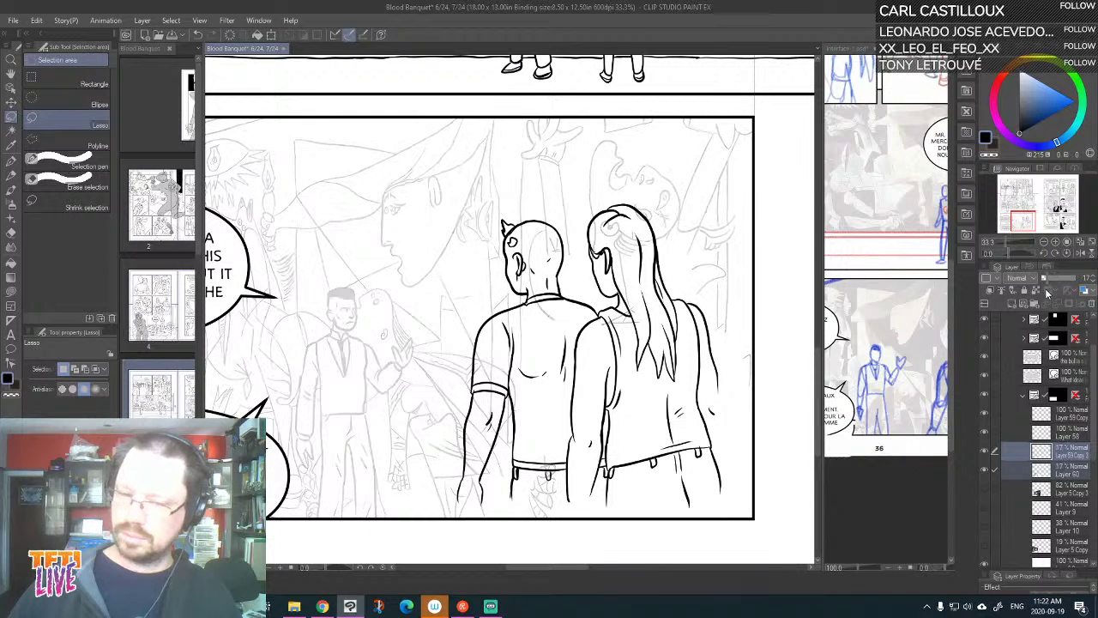
Lower the opacity of the couple's layers, Layer 59 Copy and Layer 58, to 25%
{"action": "left_click", "coordinate": [1073, 413]}
{"action": "left_click", "coordinate": [1072, 433], "text": "shift"}
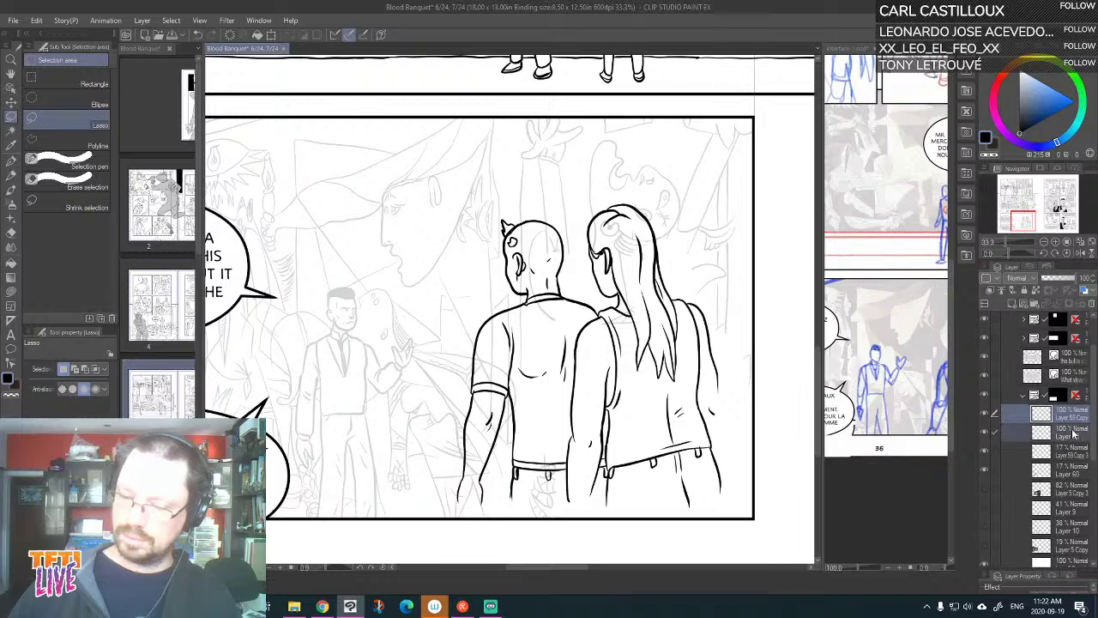
{"action": "left_click", "coordinate": [1061, 279]}
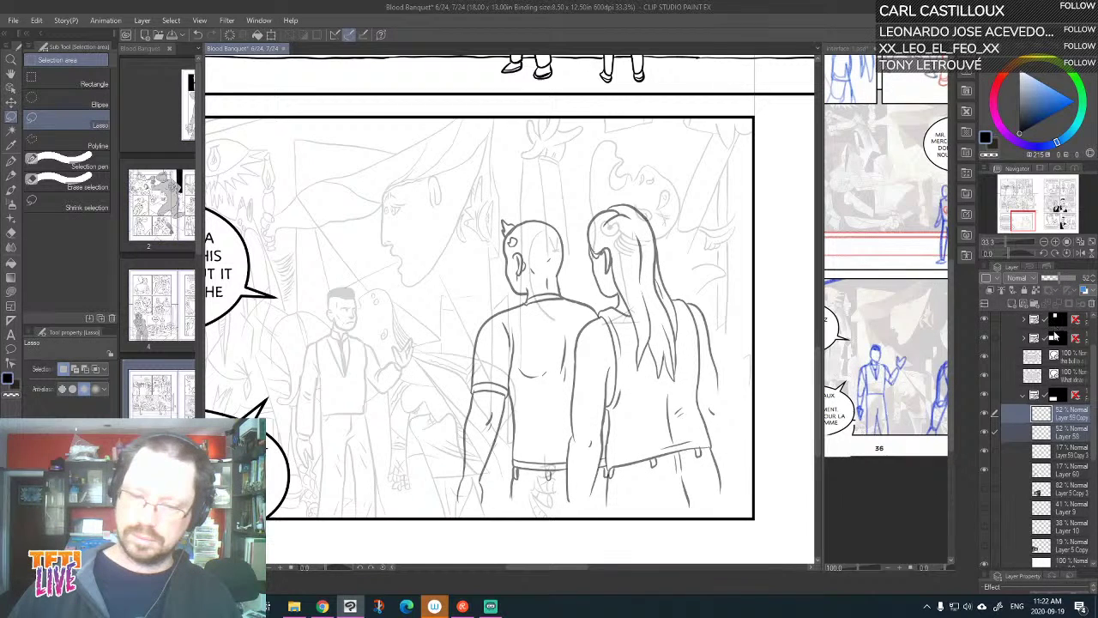
{"action": "left_click", "coordinate": [1051, 276]}
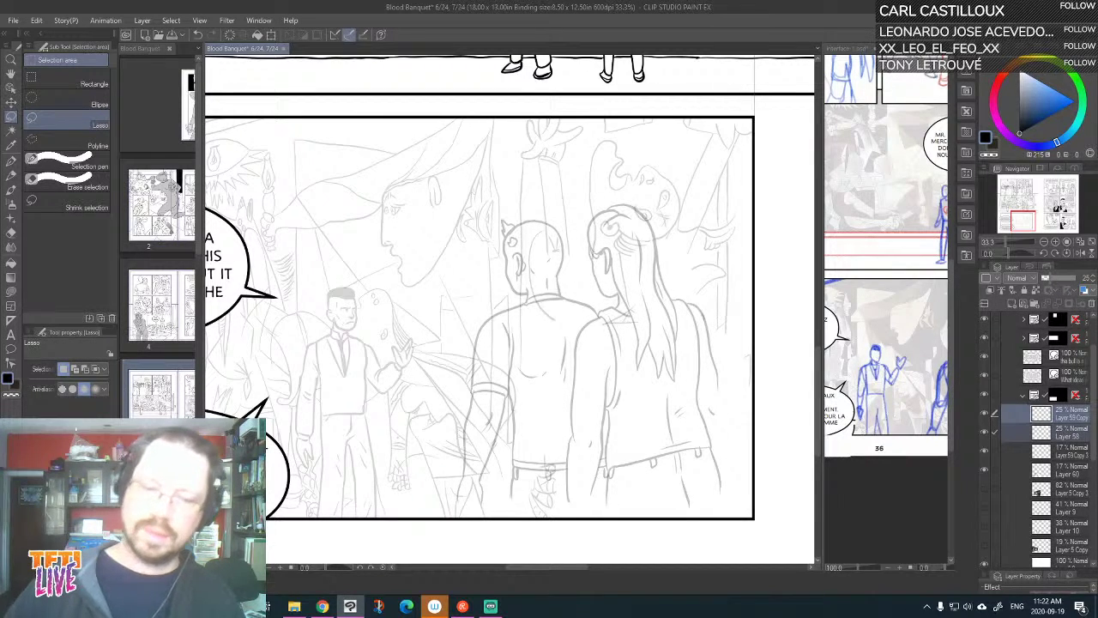
Add a new layer above the faded couple and ink the long-haired woman's left forearm and elbow crease with the G-pen
{"action": "left_click", "coordinate": [11, 160]}
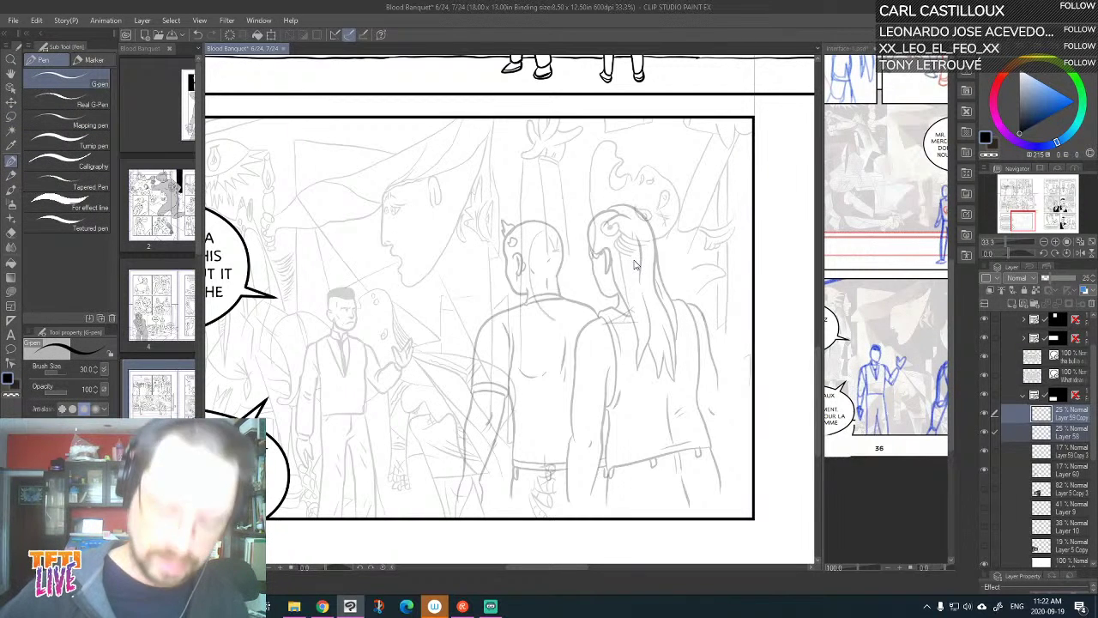
{"action": "scroll", "coordinate": [626, 247], "scroll_direction": "up", "scroll_amount": 1}
{"action": "left_click_drag", "start_coordinate": [702, 410], "coordinate": [671, 184]}
{"action": "left_click_drag", "start_coordinate": [647, 307], "coordinate": [671, 305]}
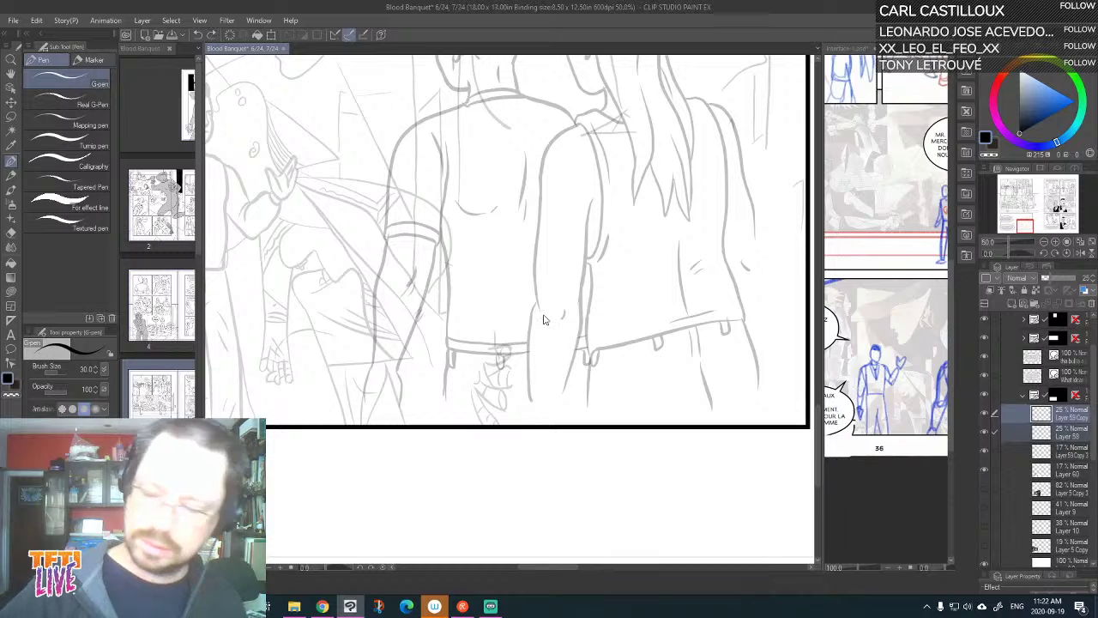
{"action": "left_click", "coordinate": [1006, 301]}
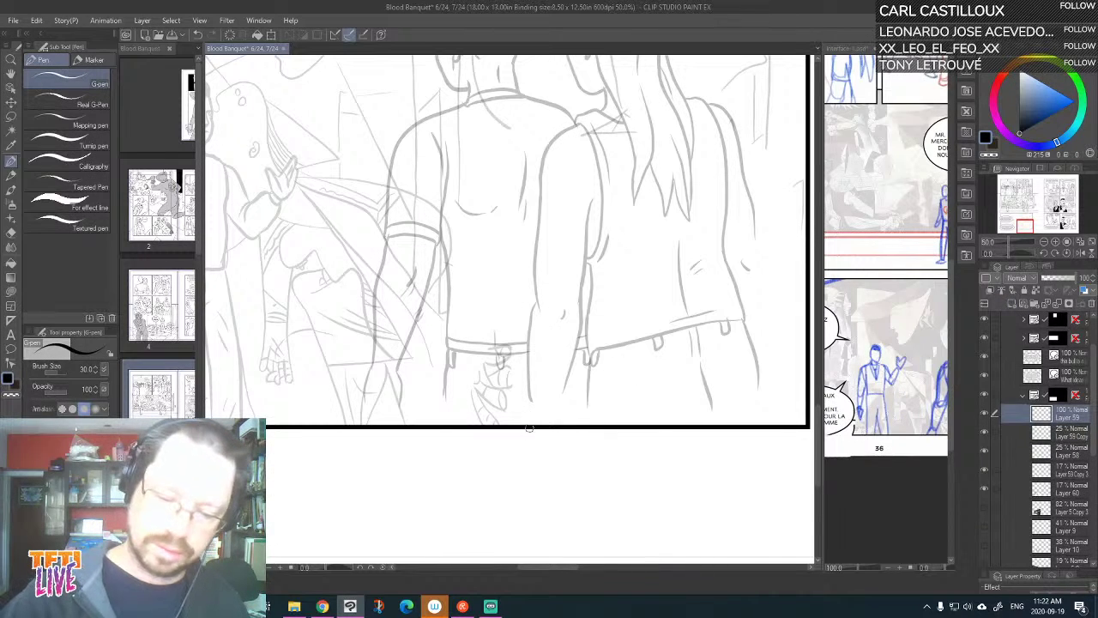
{"action": "left_click_drag", "start_coordinate": [529, 427], "coordinate": [527, 349]}
{"action": "left_click_drag", "start_coordinate": [529, 323], "coordinate": [535, 302]}
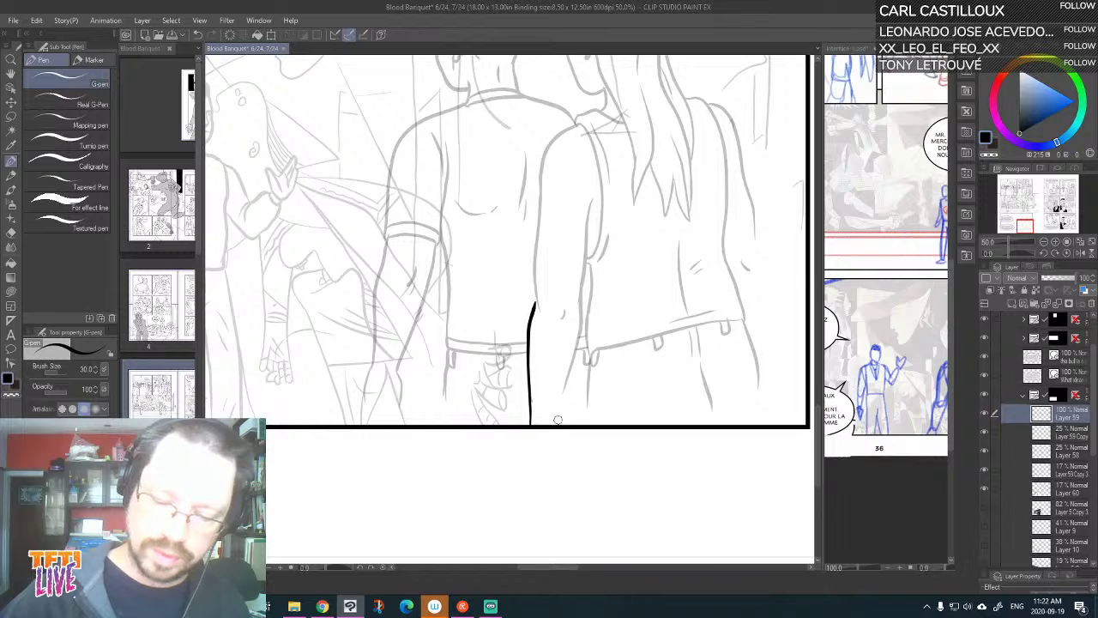
{"action": "mouse_move", "coordinate": [558, 423]}
{"action": "left_mouse_down"}
{"action": "mouse_move", "coordinate": [580, 296]}
{"action": "mouse_move", "coordinate": [569, 318]}
{"action": "left_mouse_up"}
{"action": "left_click_drag", "start_coordinate": [619, 262], "coordinate": [644, 341]}
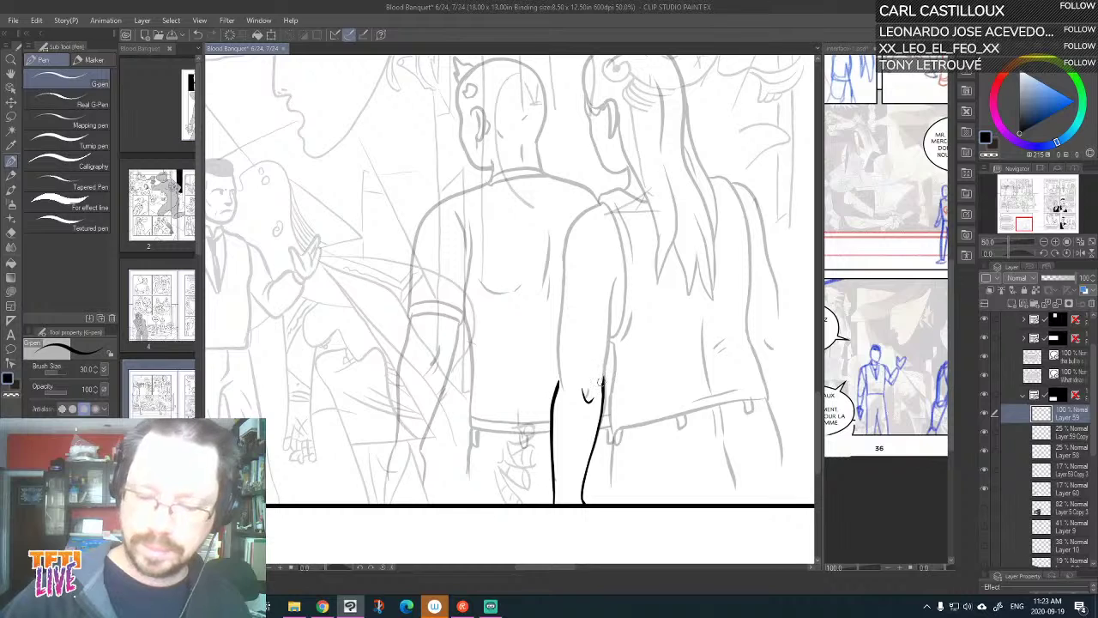
Ink the inner and outer contours of the woman's left upper arm from the elbow up to the shoulder
{"action": "left_click_drag", "start_coordinate": [601, 384], "coordinate": [617, 284]}
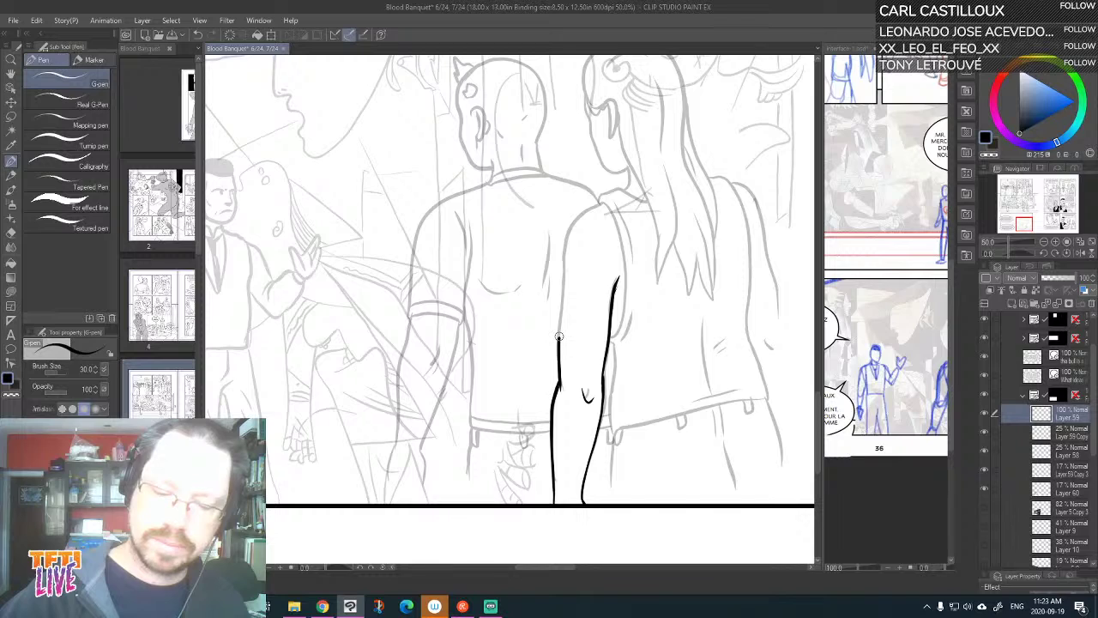
{"action": "mouse_move", "coordinate": [559, 326]}
{"action": "left_mouse_down"}
{"action": "mouse_move", "coordinate": [570, 236]}
{"action": "mouse_move", "coordinate": [603, 204]}
{"action": "left_mouse_up"}
{"action": "key", "text": "ctrl+z"}
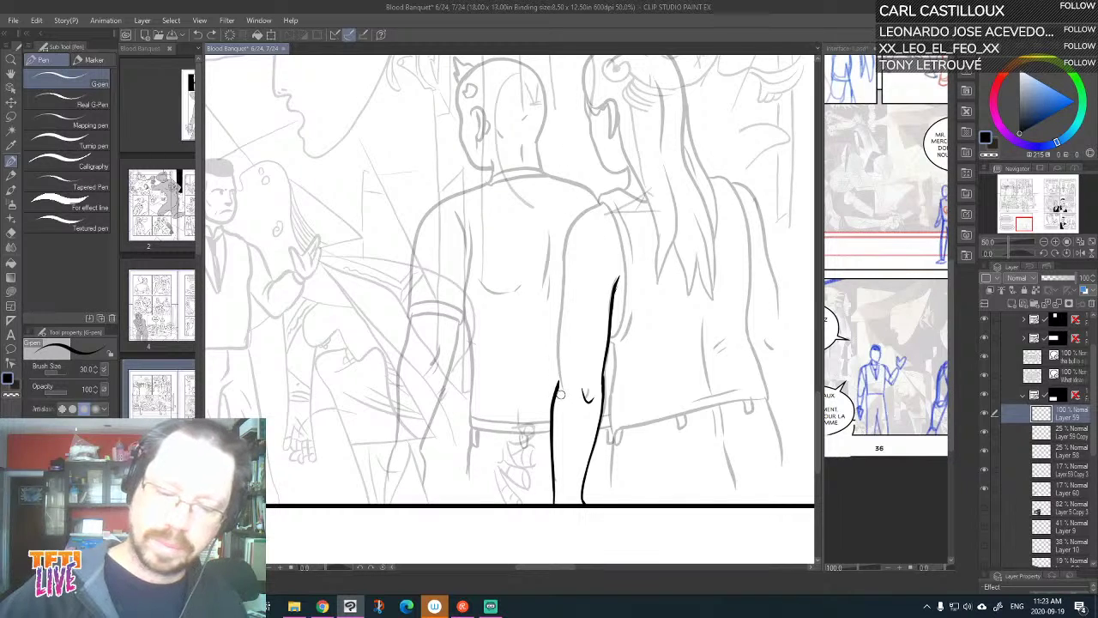
{"action": "left_click_drag", "start_coordinate": [557, 352], "coordinate": [570, 243]}
{"action": "key", "text": "ctrl+z"}
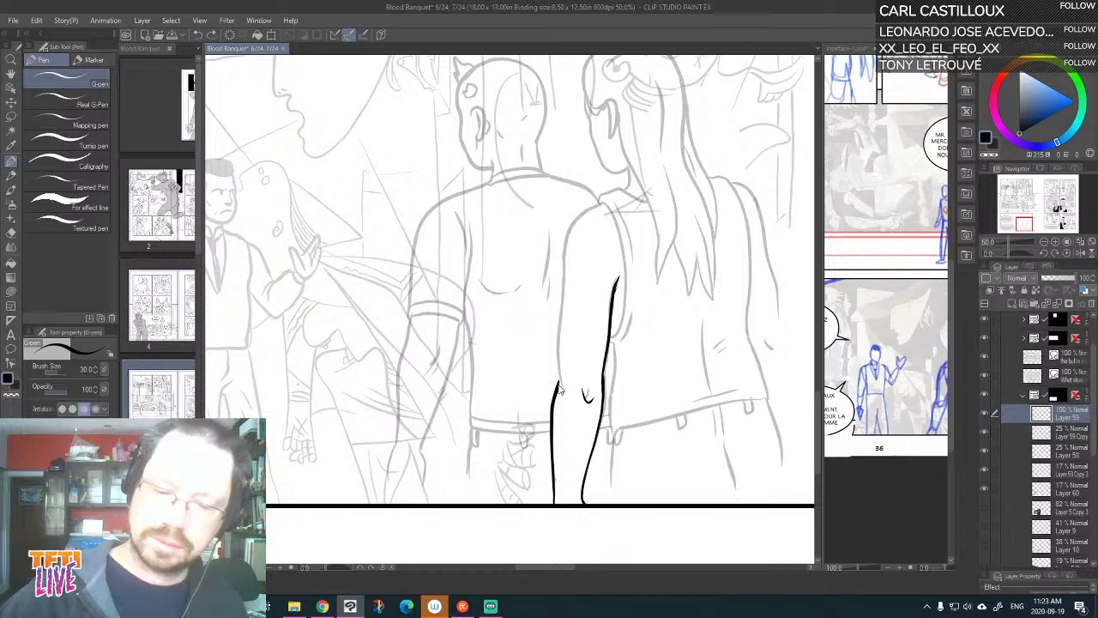
{"action": "mouse_move", "coordinate": [558, 389]}
{"action": "left_mouse_down"}
{"action": "mouse_move", "coordinate": [557, 321]}
{"action": "mouse_move", "coordinate": [588, 208]}
{"action": "left_mouse_up"}
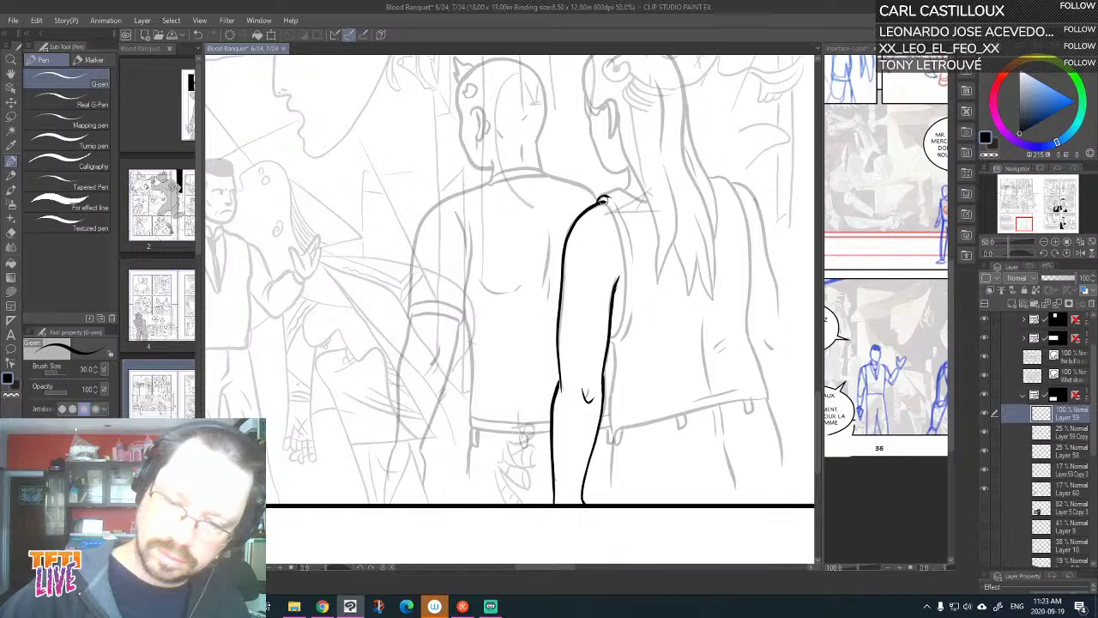
Ink the back contour of the woman's left upper arm, the doubled armhole edge and the left side of her top
{"action": "key", "text": "minus"}
{"action": "key", "text": "minus"}
{"action": "key", "text": "minus"}
{"action": "key", "text": "minus"}
{"action": "key", "text": "minus"}
{"action": "key", "text": "minus"}
{"action": "key", "text": "minus"}
{"action": "key", "text": "minus"}
{"action": "key", "text": "minus"}
{"action": "key", "text": "minus"}
{"action": "key", "text": "minus"}
{"action": "key", "text": "minus"}
{"action": "key", "text": "minus"}
{"action": "key", "text": "minus"}
{"action": "key", "text": "minus"}
{"action": "key", "text": "minus"}
{"action": "key", "text": "minus"}
{"action": "key", "text": "minus"}
{"action": "key", "text": "minus"}
{"action": "key", "text": "minus"}
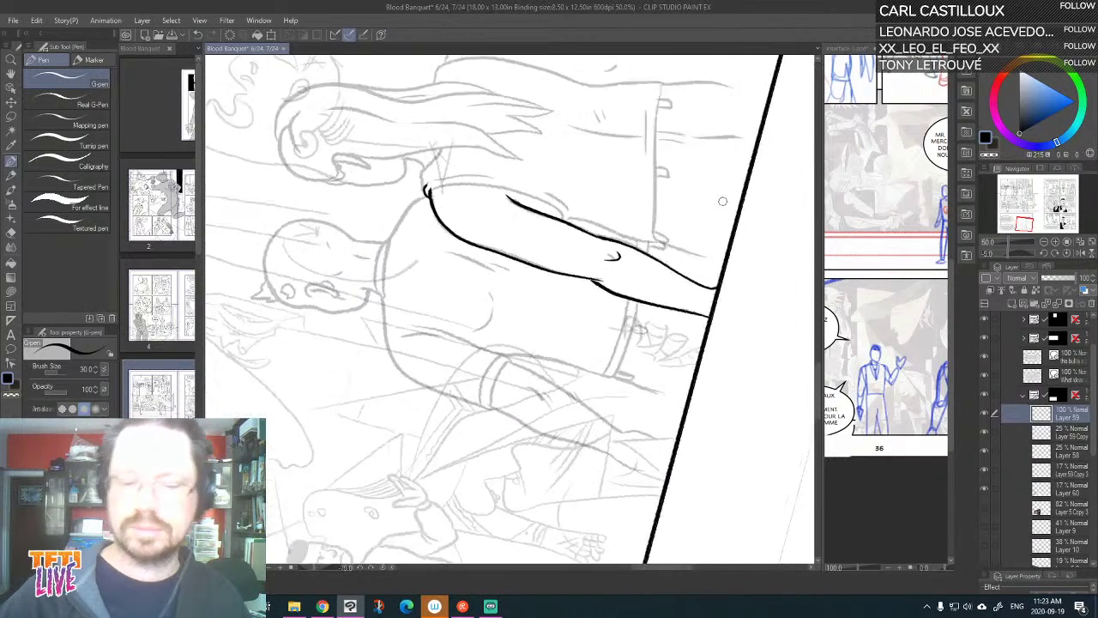
{"action": "key", "text": "minus"}
{"action": "key", "text": "minus"}
{"action": "key", "text": "minus"}
{"action": "key", "text": "minus"}
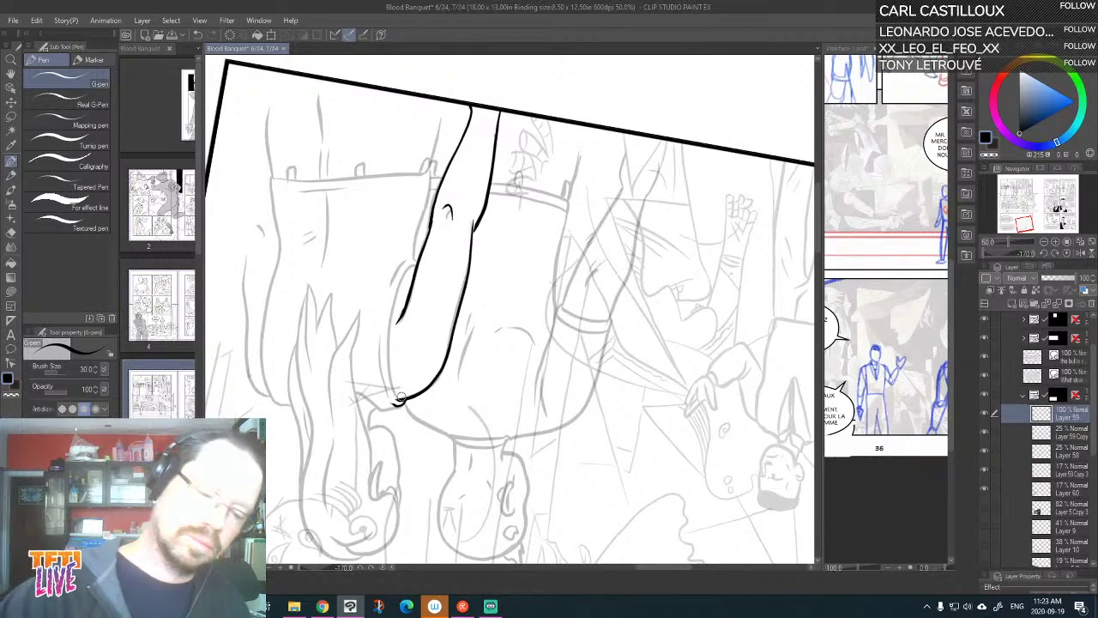
{"action": "left_click_drag", "start_coordinate": [389, 388], "coordinate": [399, 287]}
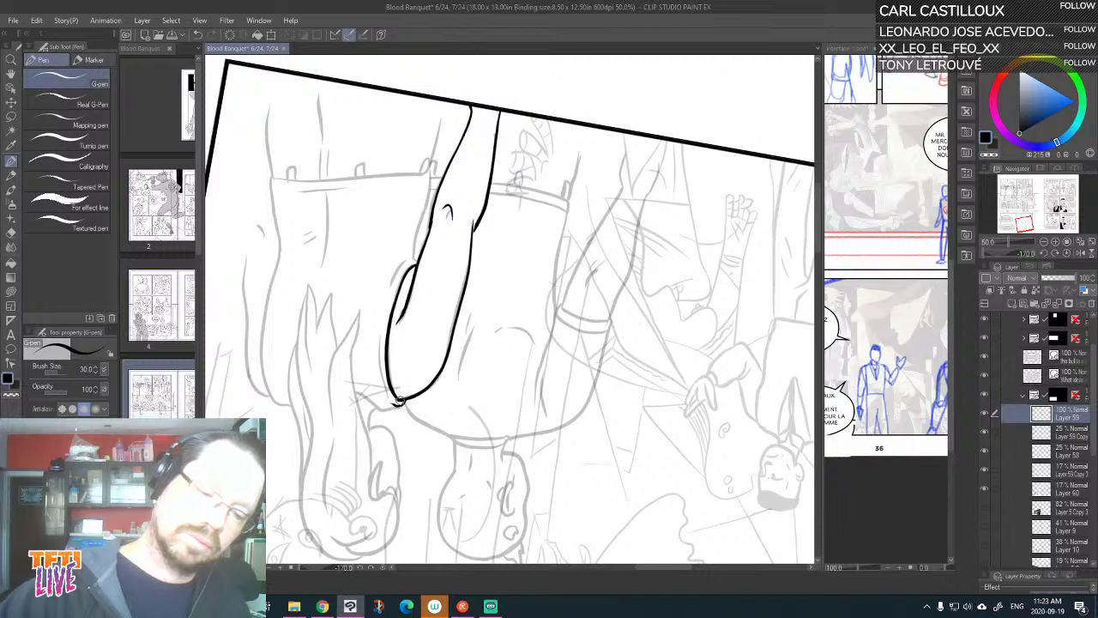
{"action": "mouse_move", "coordinate": [390, 400]}
{"action": "left_mouse_down"}
{"action": "mouse_move", "coordinate": [376, 369]}
{"action": "mouse_move", "coordinate": [388, 285]}
{"action": "mouse_move", "coordinate": [436, 162]}
{"action": "mouse_move", "coordinate": [469, 193]}
{"action": "mouse_move", "coordinate": [653, 211]}
{"action": "mouse_move", "coordinate": [729, 434]}
{"action": "left_mouse_up"}
{"action": "left_click_drag", "start_coordinate": [753, 371], "coordinate": [697, 316]}
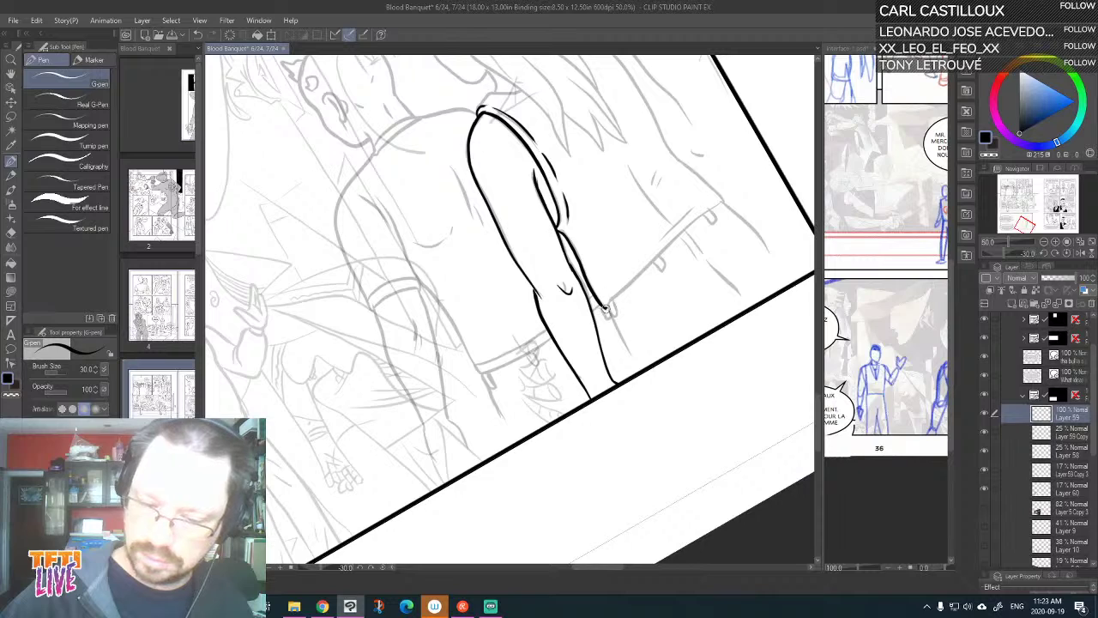
Ink the hem of the woman's top, the belt loops below it and the left edge of her trousers
{"action": "left_click_drag", "start_coordinate": [606, 304], "coordinate": [723, 201]}
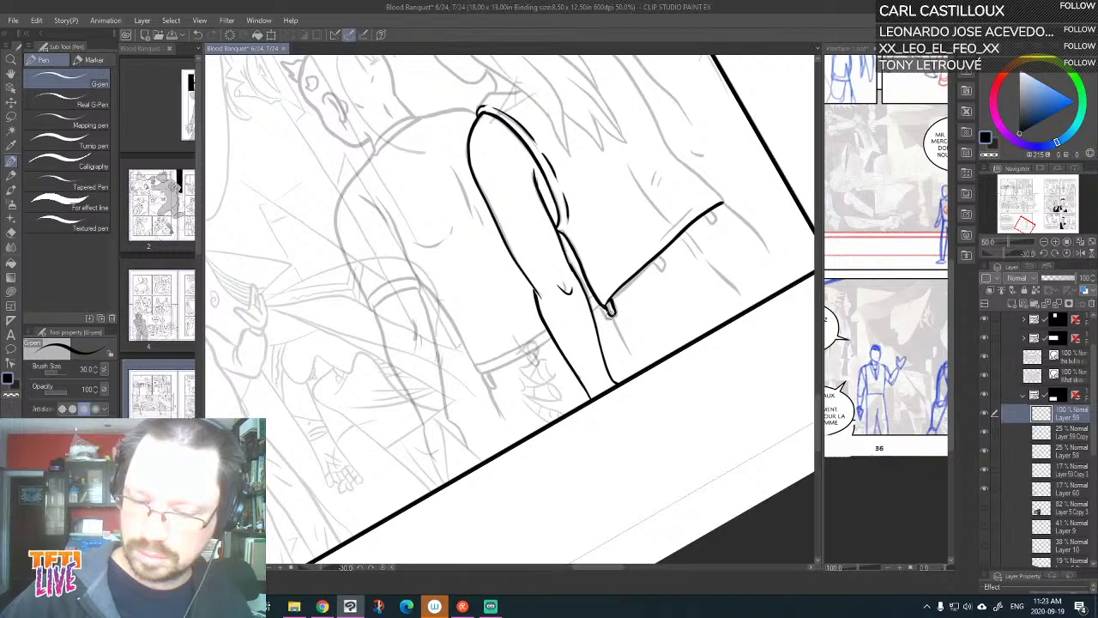
{"action": "left_click_drag", "start_coordinate": [622, 338], "coordinate": [631, 362]}
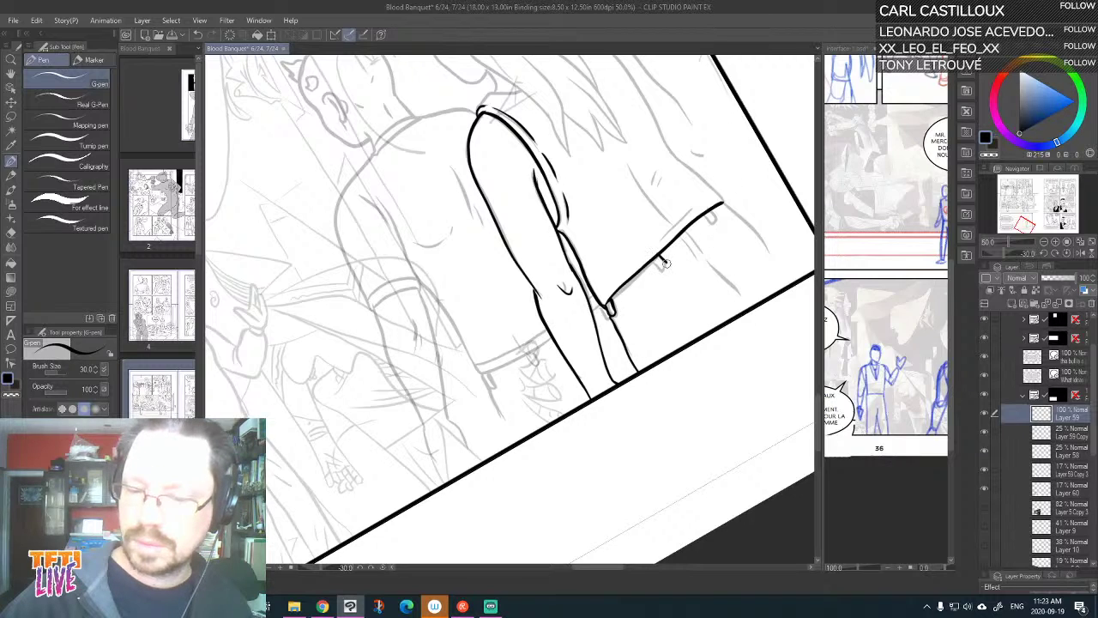
{"action": "mouse_move", "coordinate": [703, 215]}
{"action": "left_mouse_down"}
{"action": "mouse_move", "coordinate": [729, 201]}
{"action": "mouse_move", "coordinate": [779, 257]}
{"action": "mouse_move", "coordinate": [791, 287]}
{"action": "left_mouse_up"}
{"action": "key", "text": "ctrl+z"}
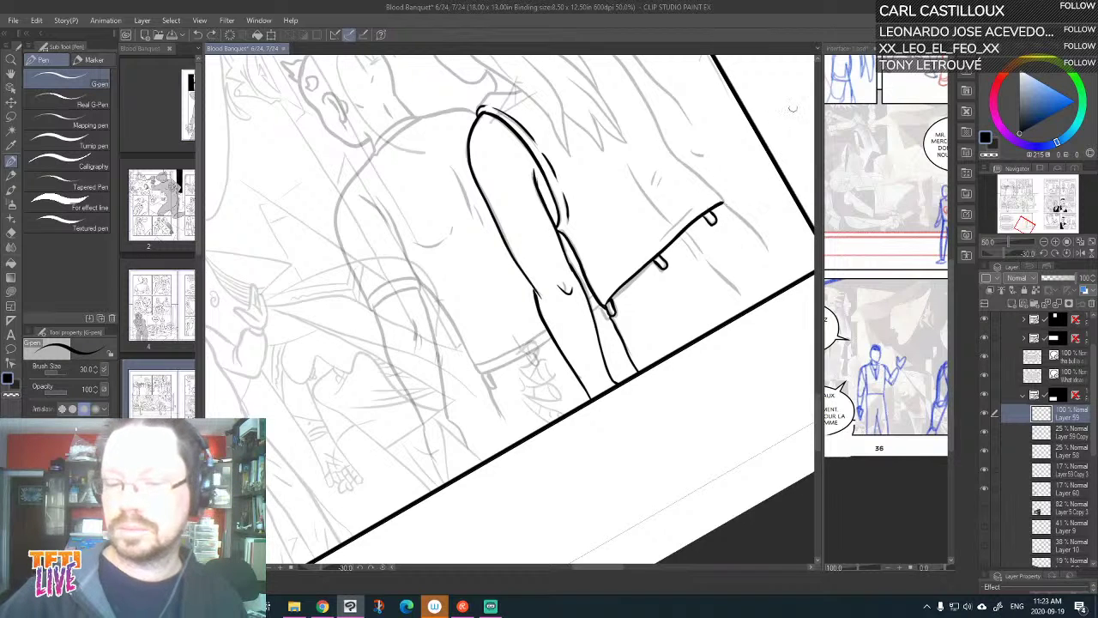
Ink the right outline of the woman's trousers and the broken double fold lines running down from her waist
{"action": "key", "text": "minus"}
{"action": "key", "text": "minus"}
{"action": "key", "text": "minus"}
{"action": "key", "text": "minus"}
{"action": "key", "text": "minus"}
{"action": "key", "text": "minus"}
{"action": "key", "text": "minus"}
{"action": "key", "text": "minus"}
{"action": "key", "text": "minus"}
{"action": "key", "text": "minus"}
{"action": "key", "text": "minus"}
{"action": "key", "text": "minus"}
{"action": "key", "text": "minus"}
{"action": "key", "text": "minus"}
{"action": "key", "text": "minus"}
{"action": "key", "text": "minus"}
{"action": "key", "text": "minus"}
{"action": "key", "text": "minus"}
{"action": "key", "text": "minus"}
{"action": "key", "text": "minus"}
{"action": "key", "text": "minus"}
{"action": "key", "text": "minus"}
{"action": "key", "text": "minus"}
{"action": "key", "text": "minus"}
{"action": "key", "text": "minus"}
{"action": "key", "text": "minus"}
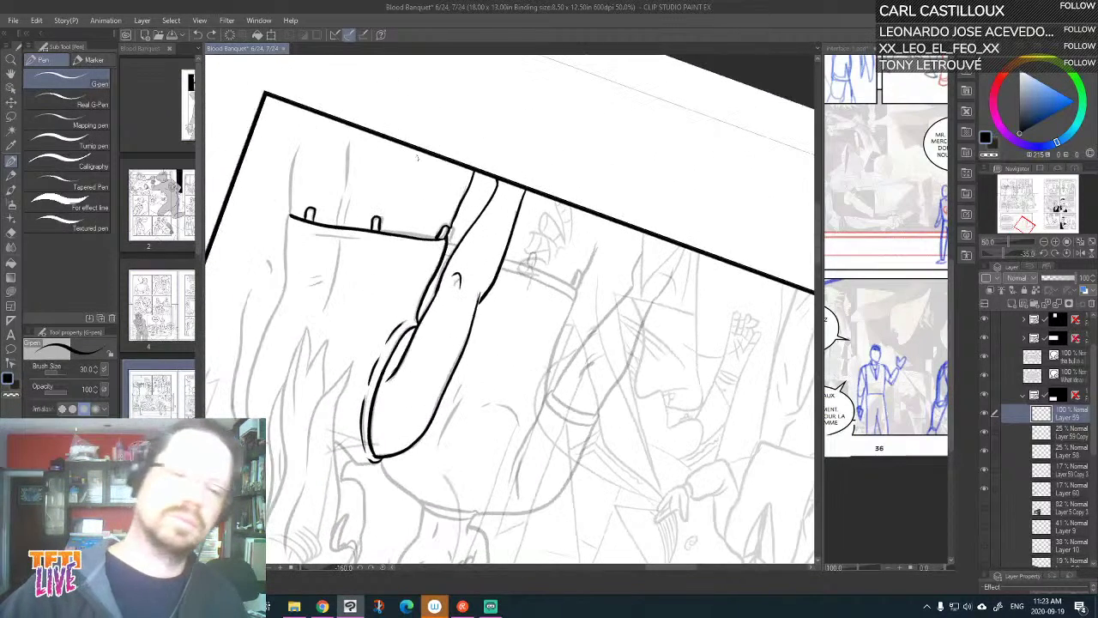
{"action": "left_click_drag", "start_coordinate": [290, 214], "coordinate": [306, 112]}
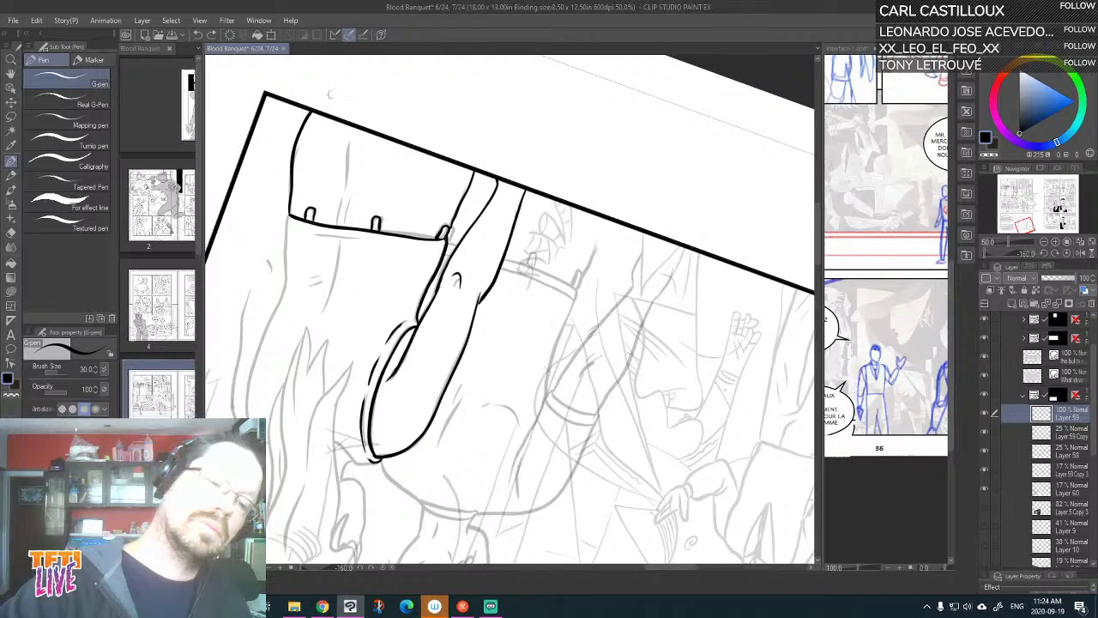
{"action": "left_click_drag", "start_coordinate": [349, 178], "coordinate": [347, 127]}
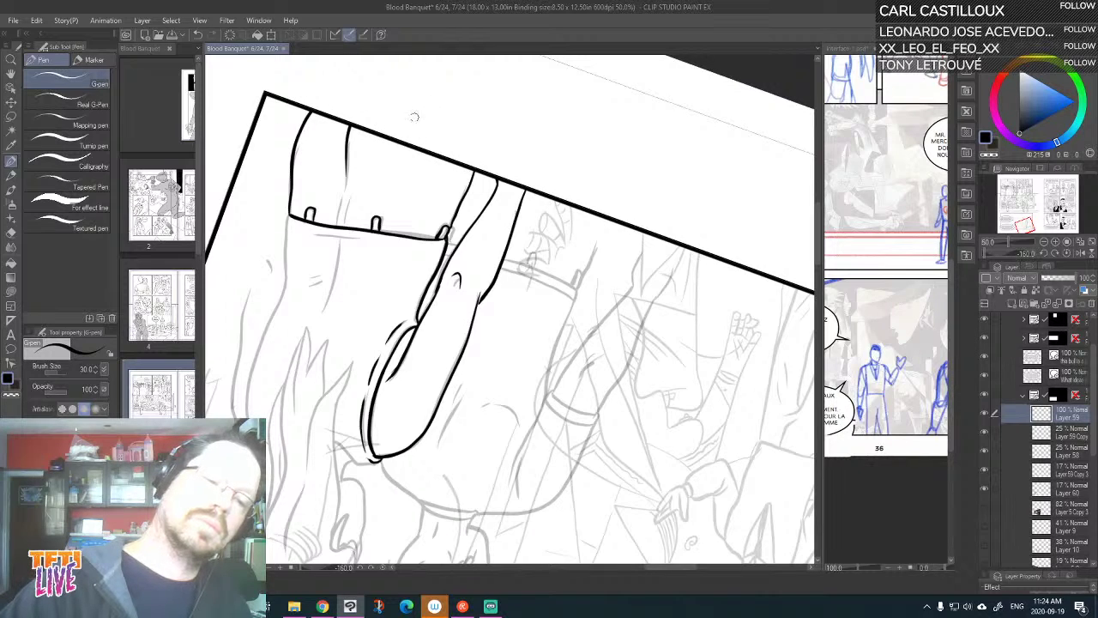
{"action": "left_click_drag", "start_coordinate": [350, 165], "coordinate": [353, 125]}
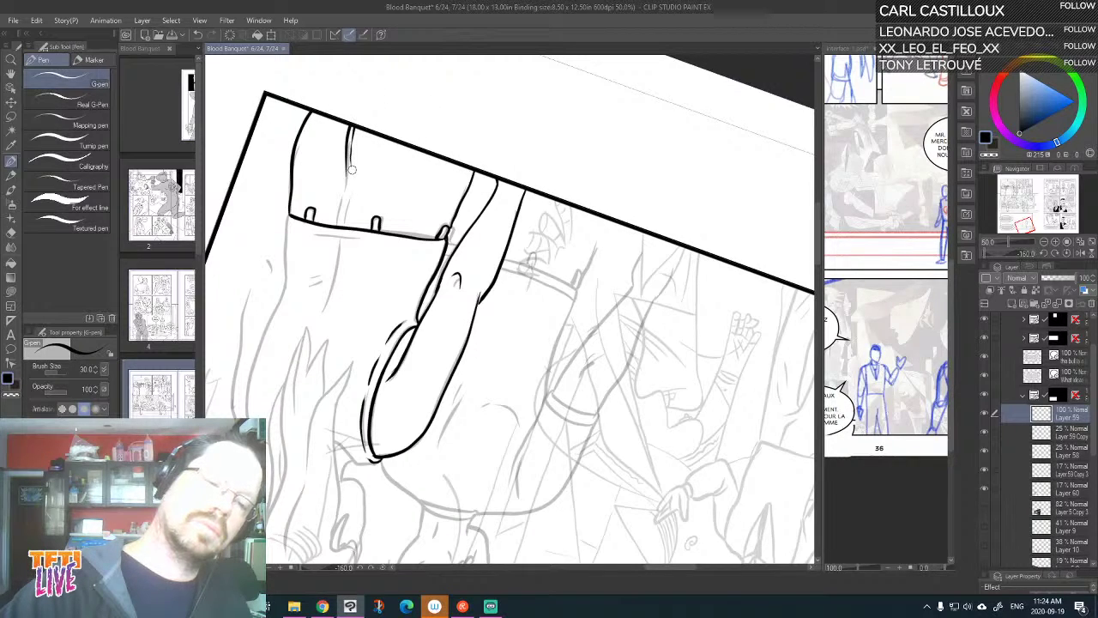
{"action": "mouse_move", "coordinate": [347, 195]}
{"action": "left_mouse_down"}
{"action": "mouse_move", "coordinate": [339, 227]}
{"action": "mouse_move", "coordinate": [344, 190]}
{"action": "left_mouse_up"}
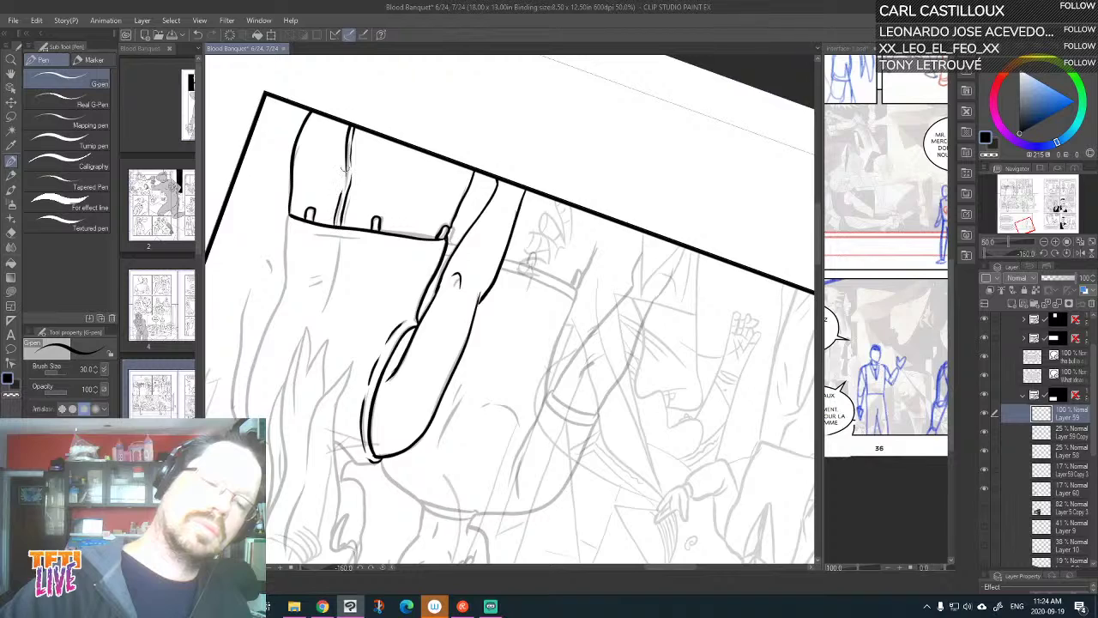
Ink the right side of the woman's top from the hem up towards the shoulder
{"action": "key", "text": "asciicircum"}
{"action": "key", "text": "asciicircum"}
{"action": "key", "text": "asciicircum"}
{"action": "key", "text": "asciicircum"}
{"action": "key", "text": "asciicircum"}
{"action": "key", "text": "asciicircum"}
{"action": "key", "text": "asciicircum"}
{"action": "key", "text": "asciicircum"}
{"action": "key", "text": "asciicircum"}
{"action": "key", "text": "asciicircum"}
{"action": "key", "text": "asciicircum"}
{"action": "key", "text": "asciicircum"}
{"action": "key", "text": "asciicircum"}
{"action": "key", "text": "asciicircum"}
{"action": "key", "text": "asciicircum"}
{"action": "key", "text": "asciicircum"}
{"action": "key", "text": "asciicircum"}
{"action": "key", "text": "asciicircum"}
{"action": "key", "text": "asciicircum"}
{"action": "key", "text": "asciicircum"}
{"action": "key", "text": "asciicircum"}
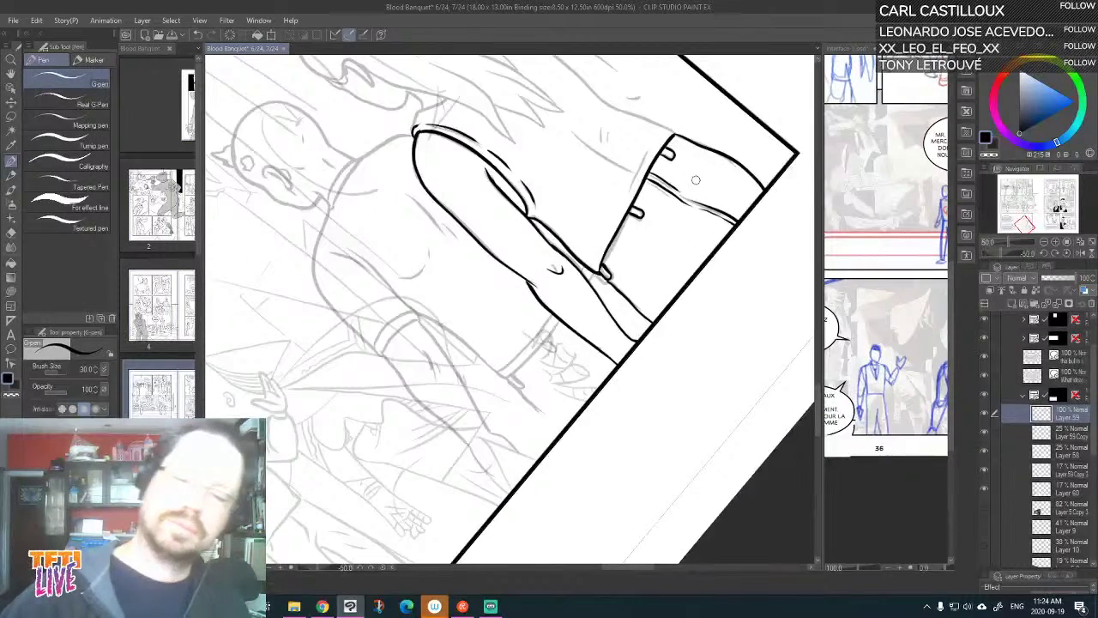
{"action": "key", "text": "asciicircum"}
{"action": "key", "text": "asciicircum"}
{"action": "key", "text": "asciicircum"}
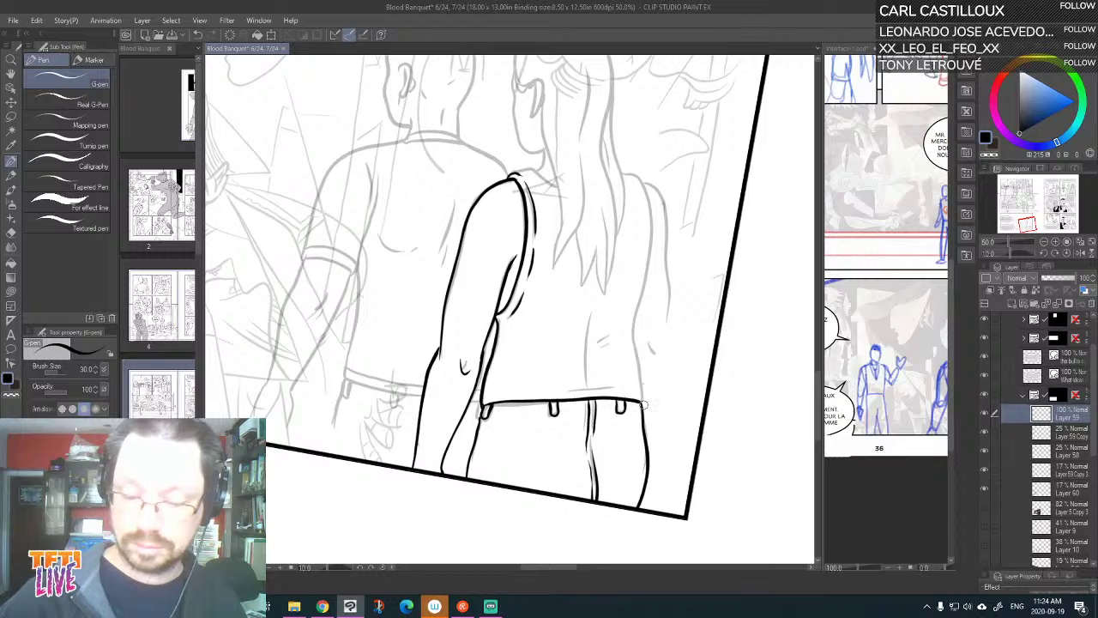
{"action": "mouse_move", "coordinate": [641, 391]}
{"action": "left_mouse_down"}
{"action": "mouse_move", "coordinate": [634, 333]}
{"action": "mouse_move", "coordinate": [649, 202]}
{"action": "left_mouse_up"}
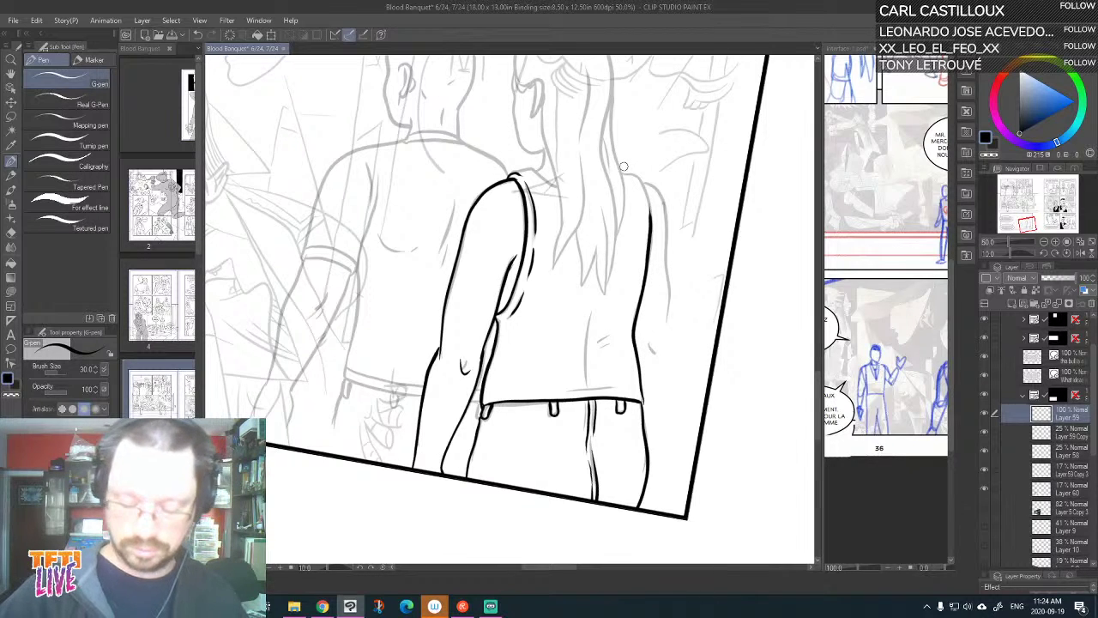
Ink the woman's right shoulder edge and the outer contour of her bent right arm down to the elbow
{"action": "key", "text": "asciicircum"}
{"action": "key", "text": "minus"}
{"action": "key", "text": "minus"}
{"action": "key", "text": "minus"}
{"action": "key", "text": "minus"}
{"action": "key", "text": "minus"}
{"action": "key", "text": "minus"}
{"action": "key", "text": "minus"}
{"action": "key", "text": "minus"}
{"action": "key", "text": "minus"}
{"action": "key", "text": "minus"}
{"action": "key", "text": "minus"}
{"action": "key", "text": "minus"}
{"action": "key", "text": "minus"}
{"action": "key", "text": "minus"}
{"action": "key", "text": "minus"}
{"action": "key", "text": "minus"}
{"action": "key", "text": "minus"}
{"action": "key", "text": "minus"}
{"action": "key", "text": "minus"}
{"action": "key", "text": "minus"}
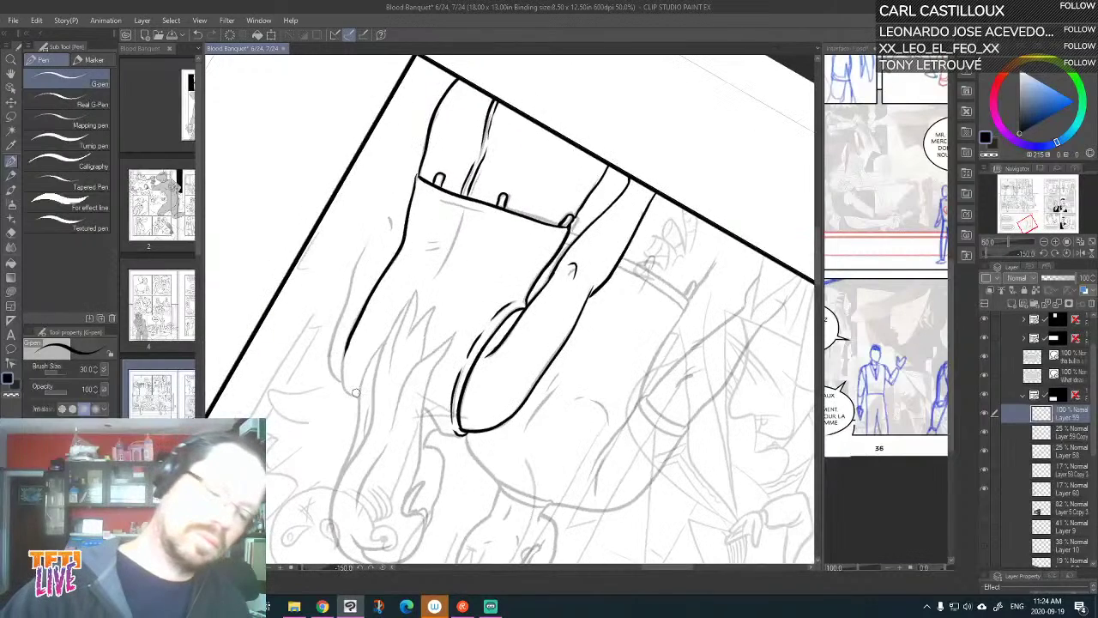
{"action": "mouse_move", "coordinate": [354, 394]}
{"action": "left_mouse_down"}
{"action": "mouse_move", "coordinate": [340, 355]}
{"action": "mouse_move", "coordinate": [346, 384]}
{"action": "mouse_move", "coordinate": [359, 326]}
{"action": "left_mouse_up"}
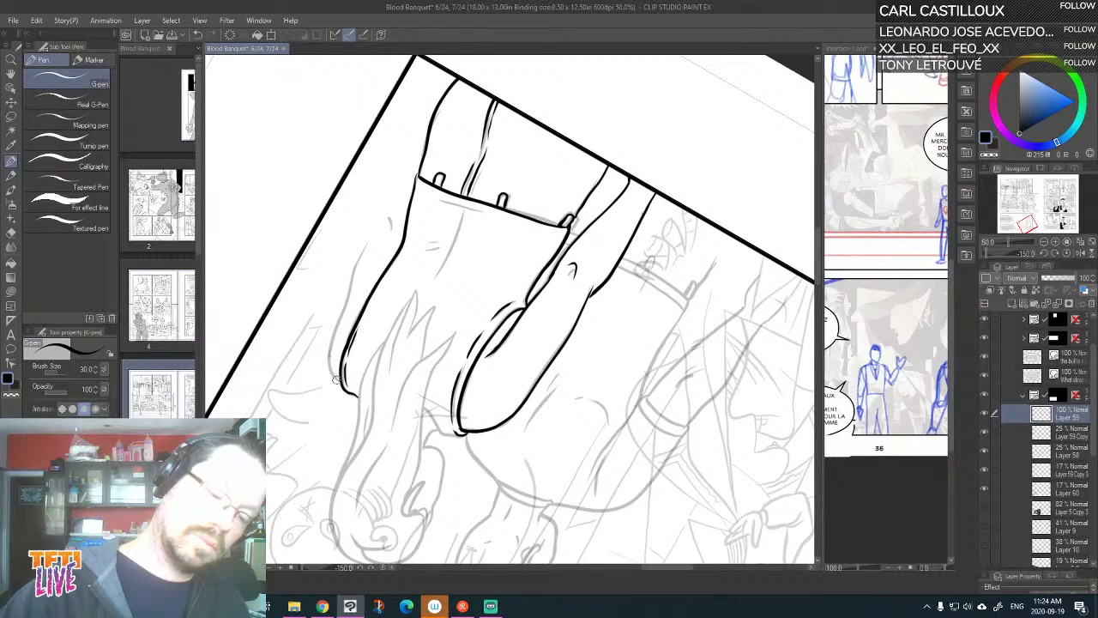
{"action": "mouse_move", "coordinate": [335, 378]}
{"action": "left_mouse_down"}
{"action": "mouse_move", "coordinate": [326, 362]}
{"action": "mouse_move", "coordinate": [352, 261]}
{"action": "mouse_move", "coordinate": [375, 210]}
{"action": "mouse_move", "coordinate": [403, 196]}
{"action": "left_mouse_up"}
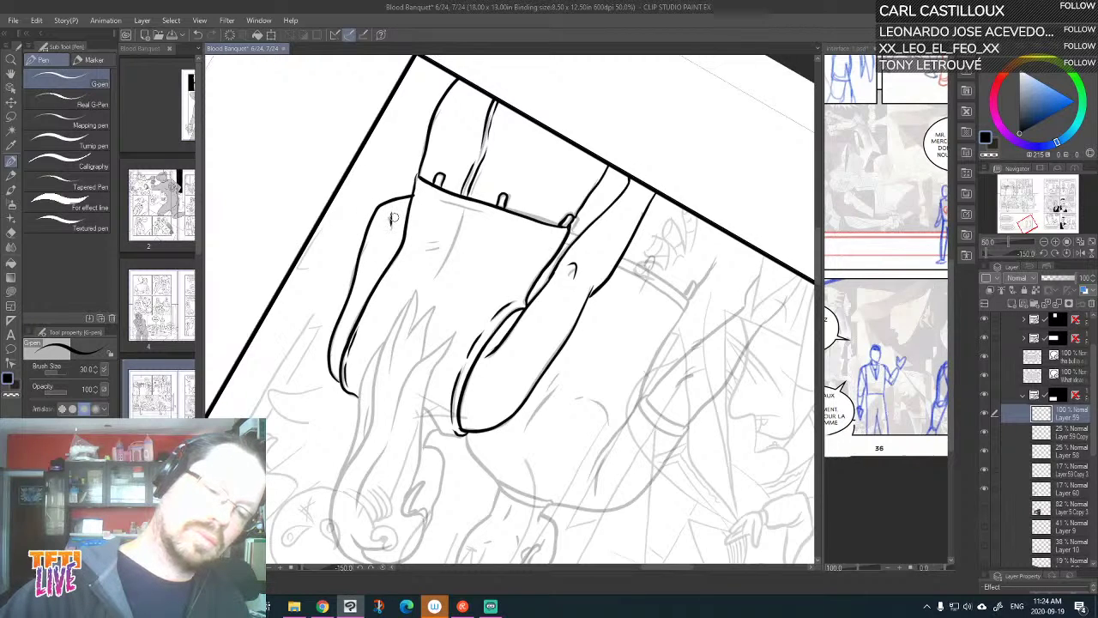
Ink the short crease marks at the woman's right elbow and the second line along the hem of her top
{"action": "key", "text": "^"}
{"action": "key", "text": "^"}
{"action": "key", "text": "^"}
{"action": "key", "text": "^"}
{"action": "key", "text": "^"}
{"action": "key", "text": "^"}
{"action": "key", "text": "^"}
{"action": "key", "text": "^"}
{"action": "key", "text": "^"}
{"action": "key", "text": "^"}
{"action": "key", "text": "^"}
{"action": "key", "text": "^"}
{"action": "key", "text": "^"}
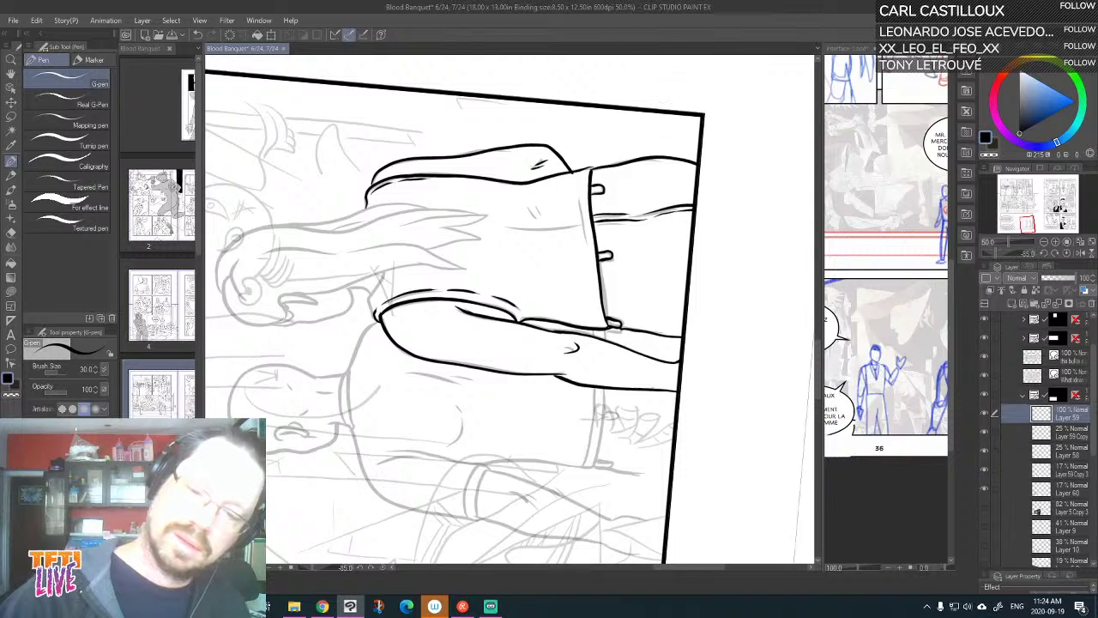
{"action": "left_click_drag", "start_coordinate": [534, 138], "coordinate": [601, 147]}
{"action": "key", "text": "asciicircum"}
{"action": "key", "text": "asciicircum"}
{"action": "key", "text": "asciicircum"}
{"action": "key", "text": "asciicircum"}
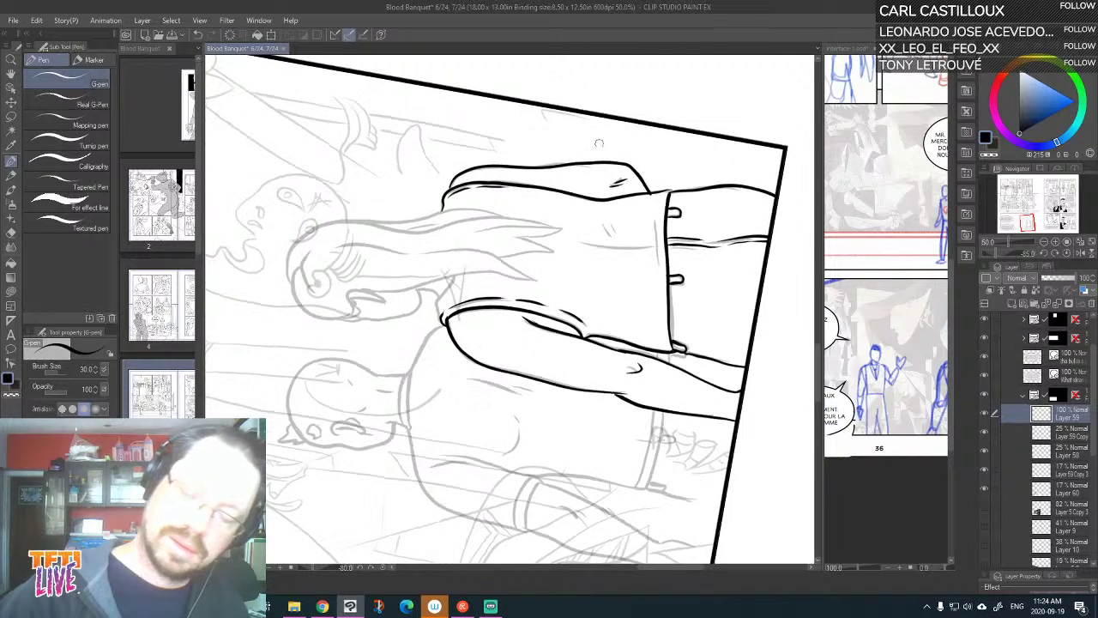
{"action": "key", "text": "asciicircum"}
{"action": "key", "text": "asciicircum"}
{"action": "key", "text": "asciicircum"}
{"action": "key", "text": "asciicircum"}
{"action": "key", "text": "asciicircum"}
{"action": "key", "text": "asciicircum"}
{"action": "key", "text": "asciicircum"}
{"action": "key", "text": "asciicircum"}
{"action": "key", "text": "asciicircum"}
{"action": "key", "text": "asciicircum"}
{"action": "key", "text": "asciicircum"}
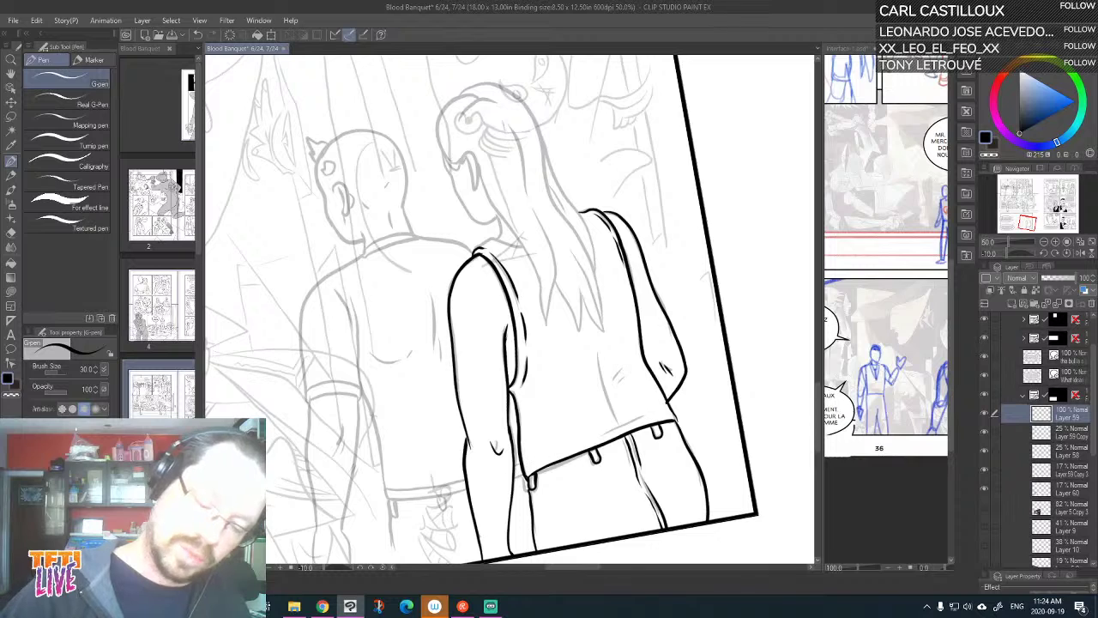
{"action": "mouse_move", "coordinate": [677, 218]}
{"action": "left_mouse_down"}
{"action": "mouse_move", "coordinate": [652, 372]}
{"action": "mouse_move", "coordinate": [668, 267]}
{"action": "left_mouse_up"}
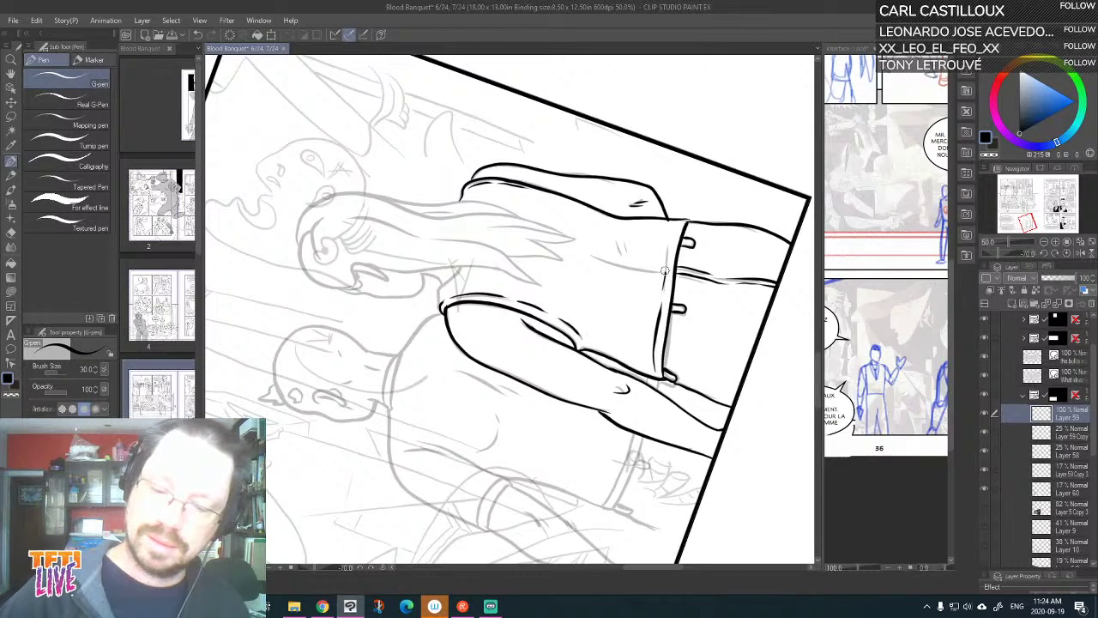
{"action": "left_click_drag", "start_coordinate": [669, 248], "coordinate": [682, 223]}
Ink the woman's left shoulder edge and the neckline of her top up to her hair
{"action": "key", "text": "asciicircum"}
{"action": "key", "text": "asciicircum"}
{"action": "key", "text": "asciicircum"}
{"action": "key", "text": "asciicircum"}
{"action": "key", "text": "asciicircum"}
{"action": "key", "text": "asciicircum"}
{"action": "key", "text": "asciicircum"}
{"action": "key", "text": "asciicircum"}
{"action": "key", "text": "asciicircum"}
{"action": "key", "text": "asciicircum"}
{"action": "key", "text": "asciicircum"}
{"action": "key", "text": "asciicircum"}
{"action": "key", "text": "asciicircum"}
{"action": "key", "text": "asciicircum"}
{"action": "key", "text": "asciicircum"}
{"action": "key", "text": "asciicircum"}
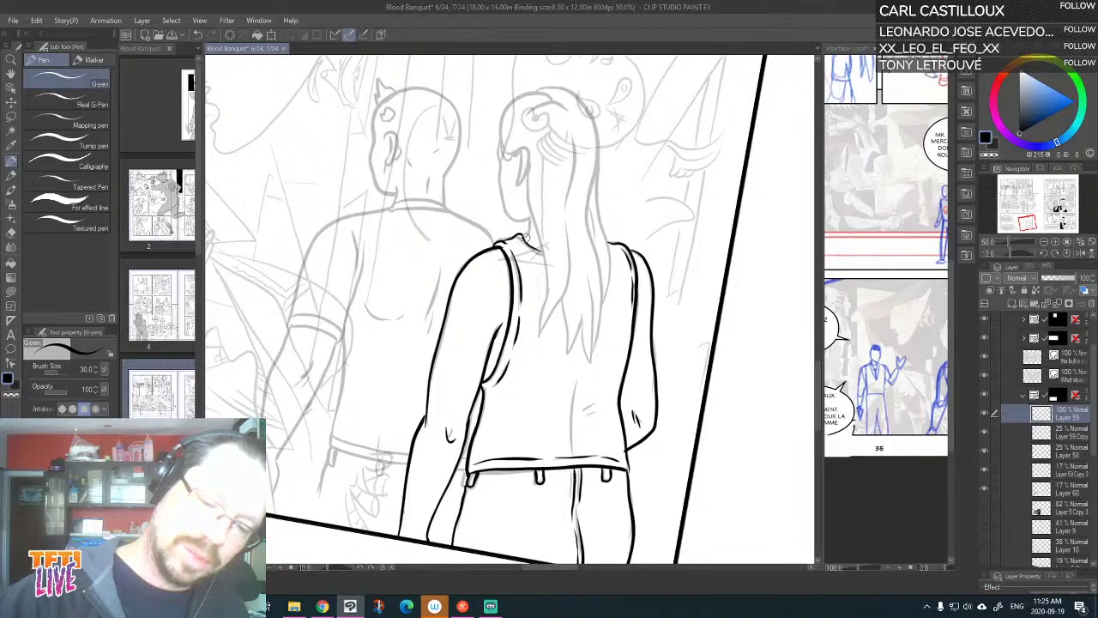
{"action": "key", "text": "ctrl+z"}
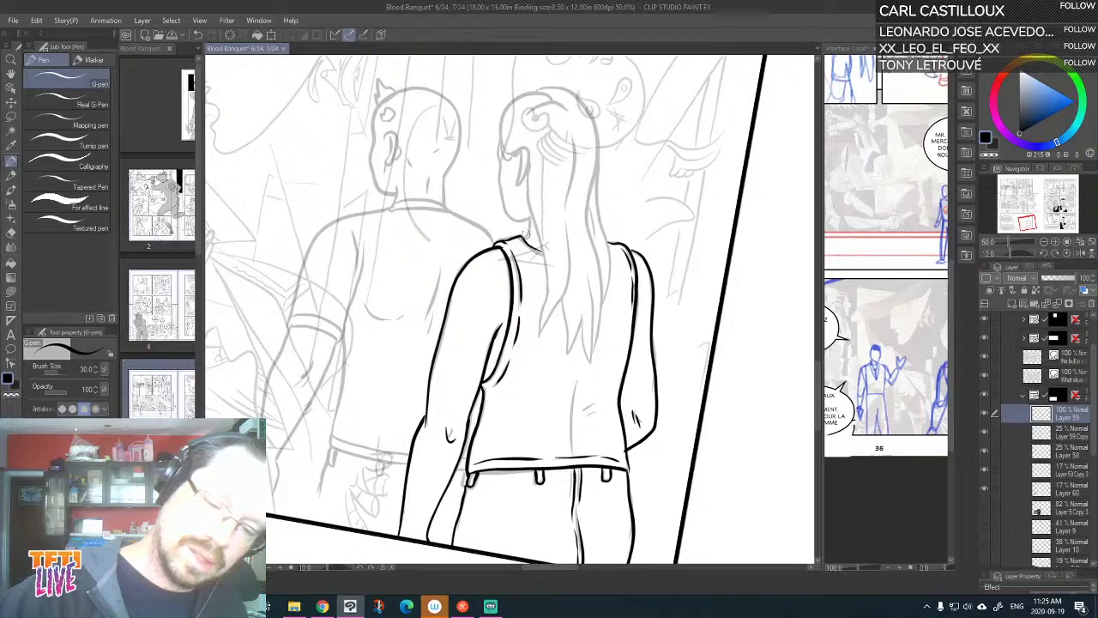
Ink the woman's ear with its inner folds
{"action": "left_click_drag", "start_coordinate": [596, 154], "coordinate": [636, 183]}
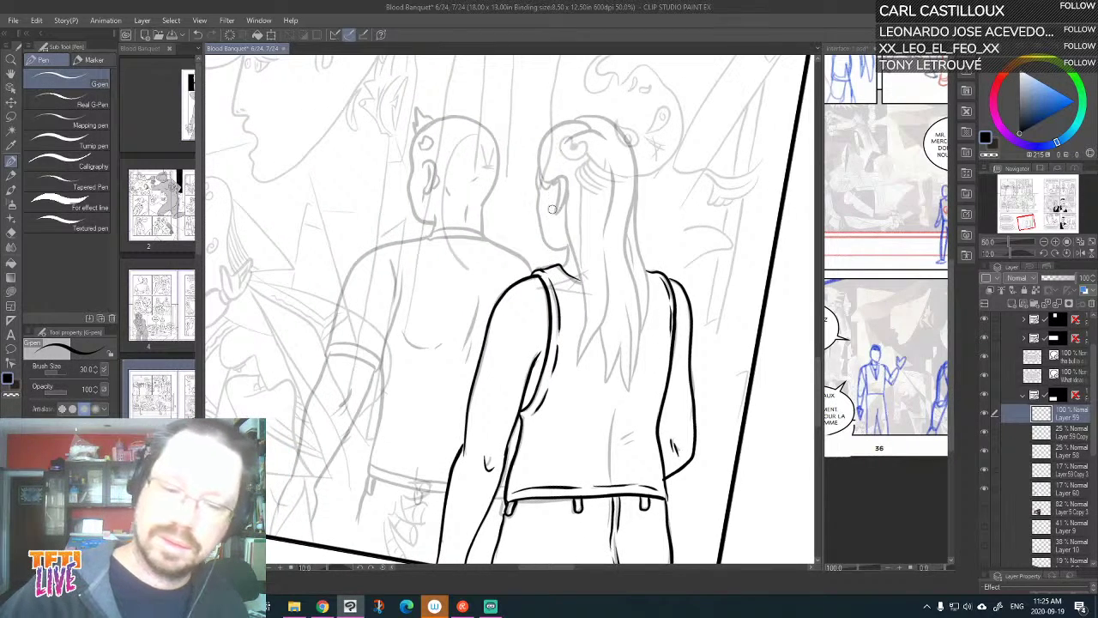
{"action": "mouse_move", "coordinate": [558, 206]}
{"action": "left_mouse_down"}
{"action": "mouse_move", "coordinate": [565, 180]}
{"action": "mouse_move", "coordinate": [555, 203]}
{"action": "left_mouse_up"}
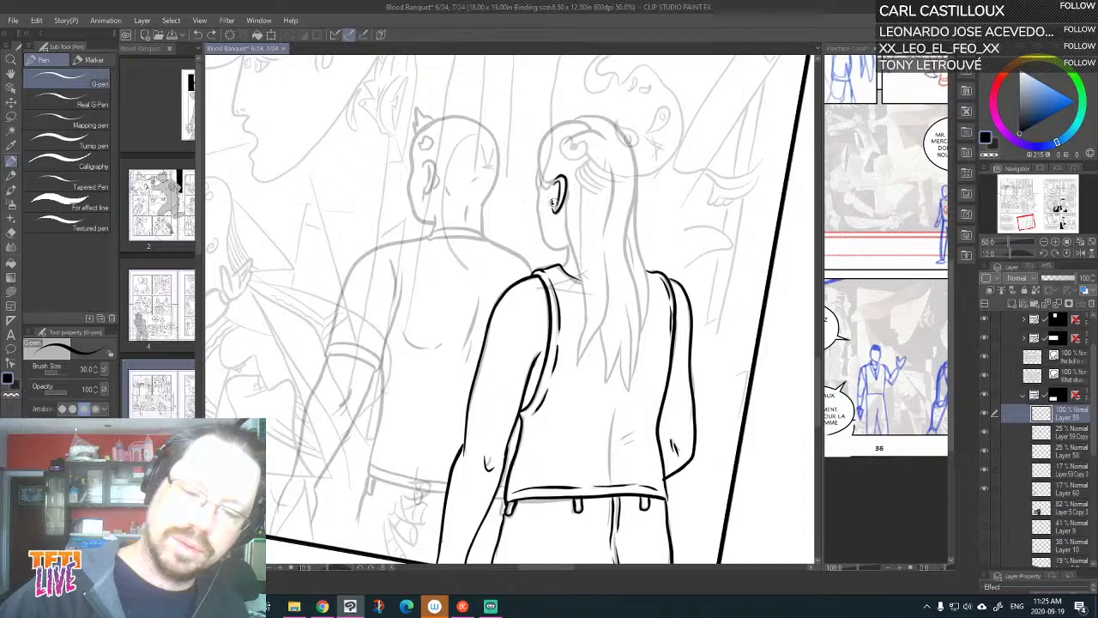
{"action": "left_click_drag", "start_coordinate": [559, 187], "coordinate": [555, 204]}
{"action": "key", "text": "ctrl+z"}
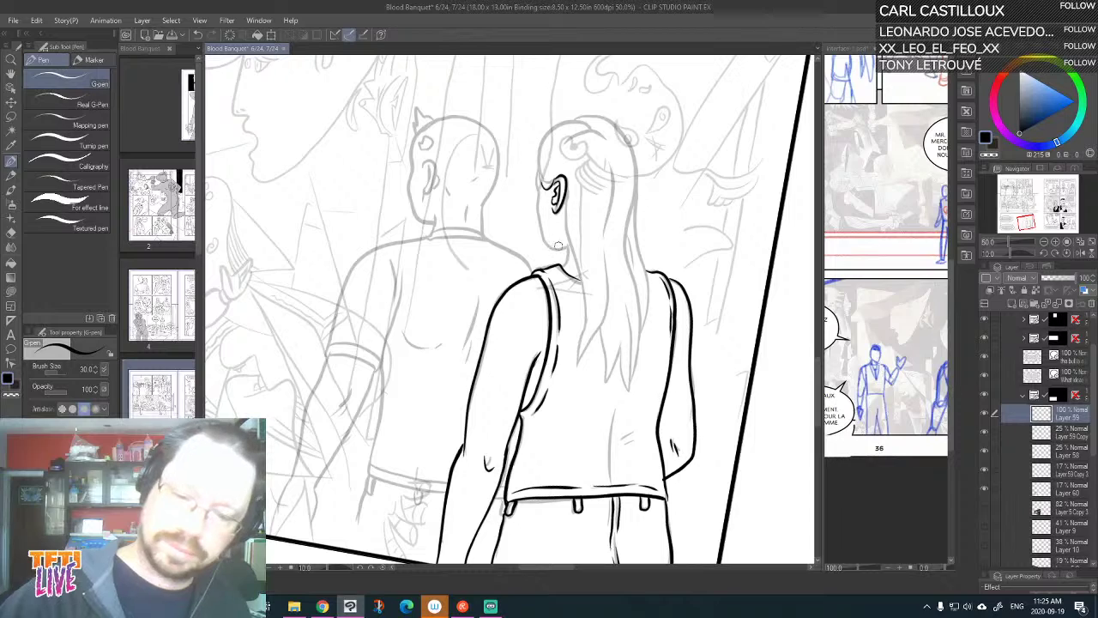
Ink the woman's neck, jaw and face edge and the outline of her head and hair down to her right shoulder
{"action": "left_click_drag", "start_coordinate": [563, 264], "coordinate": [567, 243]}
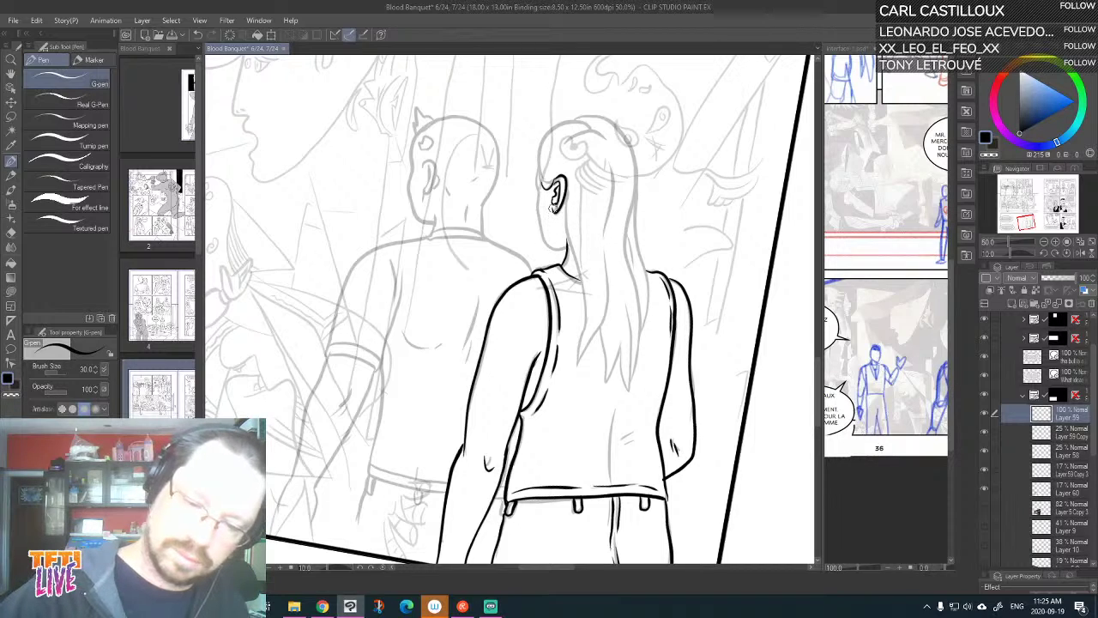
{"action": "mouse_move", "coordinate": [563, 249]}
{"action": "left_mouse_down"}
{"action": "mouse_move", "coordinate": [541, 244]}
{"action": "mouse_move", "coordinate": [537, 221]}
{"action": "mouse_move", "coordinate": [544, 135]}
{"action": "left_mouse_up"}
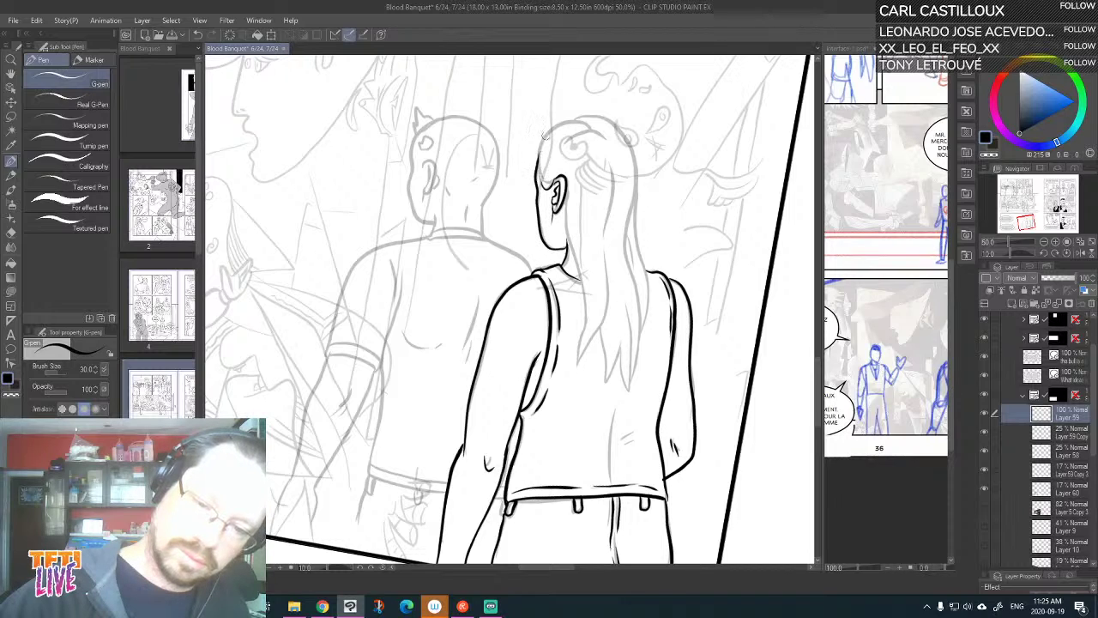
{"action": "mouse_move", "coordinate": [543, 180]}
{"action": "left_mouse_down"}
{"action": "mouse_move", "coordinate": [533, 153]}
{"action": "mouse_move", "coordinate": [572, 113]}
{"action": "mouse_move", "coordinate": [599, 126]}
{"action": "mouse_move", "coordinate": [623, 174]}
{"action": "left_mouse_up"}
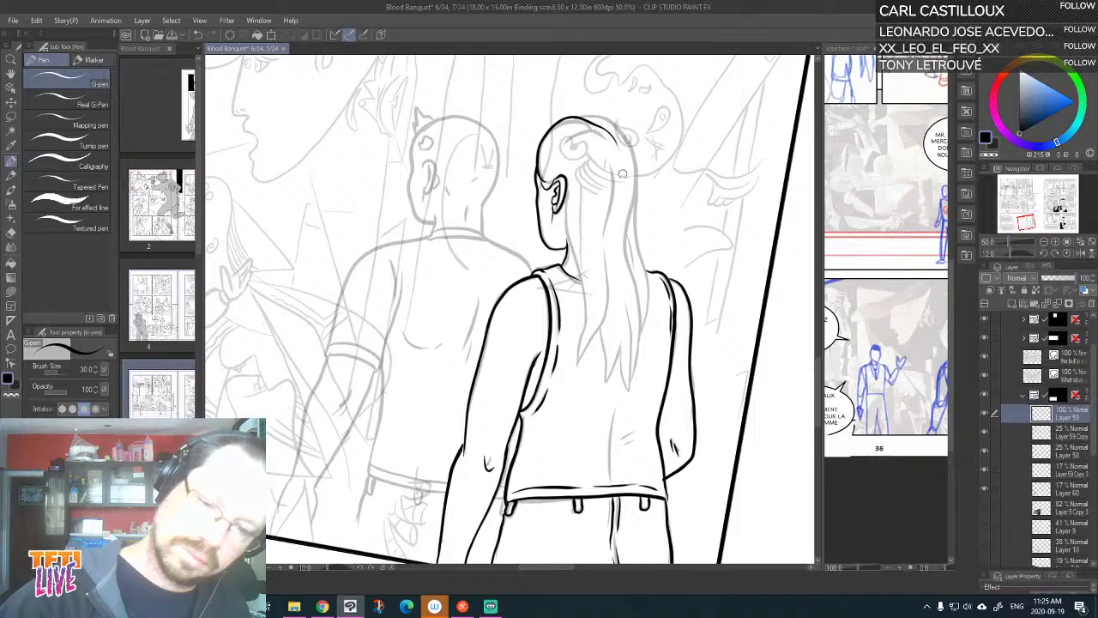
{"action": "mouse_move", "coordinate": [579, 116]}
{"action": "left_mouse_down"}
{"action": "mouse_move", "coordinate": [611, 125]}
{"action": "mouse_move", "coordinate": [637, 155]}
{"action": "mouse_move", "coordinate": [644, 270]}
{"action": "left_mouse_up"}
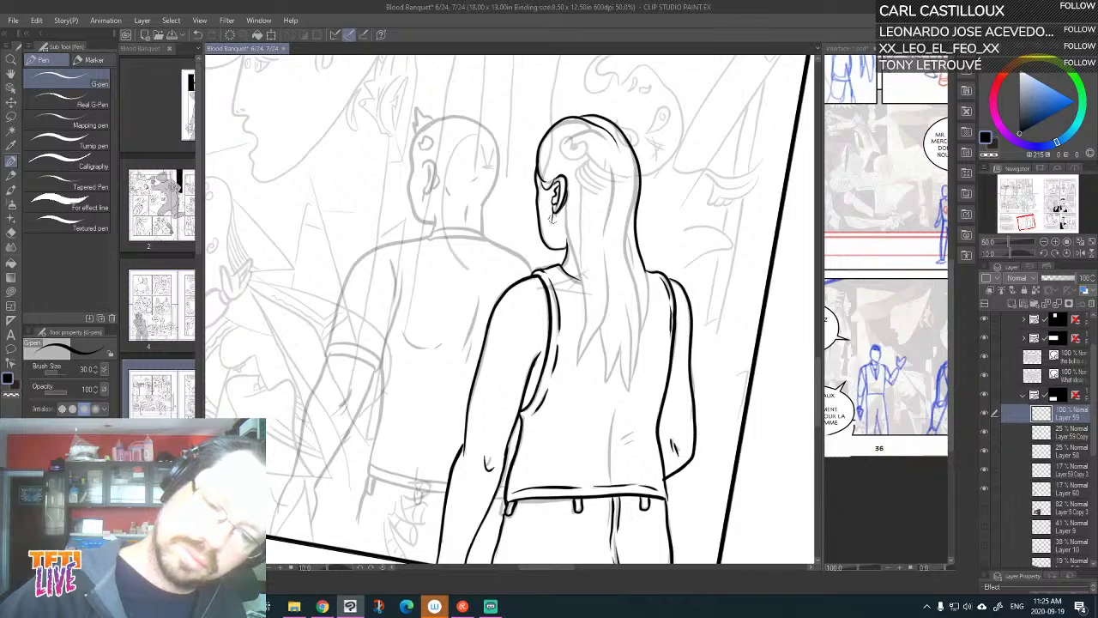
Ink the long inner strands of the woman's hair running from her crown down her back
{"action": "left_click_drag", "start_coordinate": [690, 299], "coordinate": [744, 276]}
{"action": "mouse_move", "coordinate": [622, 183]}
{"action": "left_mouse_down"}
{"action": "mouse_move", "coordinate": [638, 359]}
{"action": "mouse_move", "coordinate": [658, 292]}
{"action": "mouse_move", "coordinate": [667, 164]}
{"action": "mouse_move", "coordinate": [668, 137]}
{"action": "left_mouse_up"}
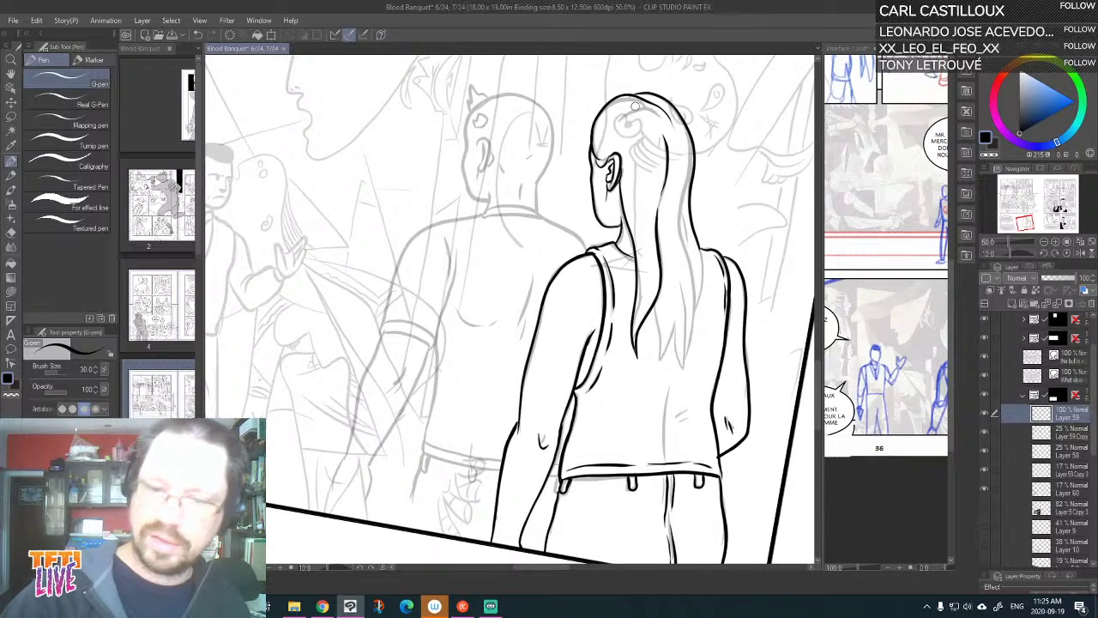
{"action": "left_click_drag", "start_coordinate": [633, 101], "coordinate": [644, 213]}
Ink the lower right edge of the woman's hair and the pointed strand tips at its end
{"action": "key", "text": "asciicircum"}
{"action": "key", "text": "asciicircum"}
{"action": "key", "text": "asciicircum"}
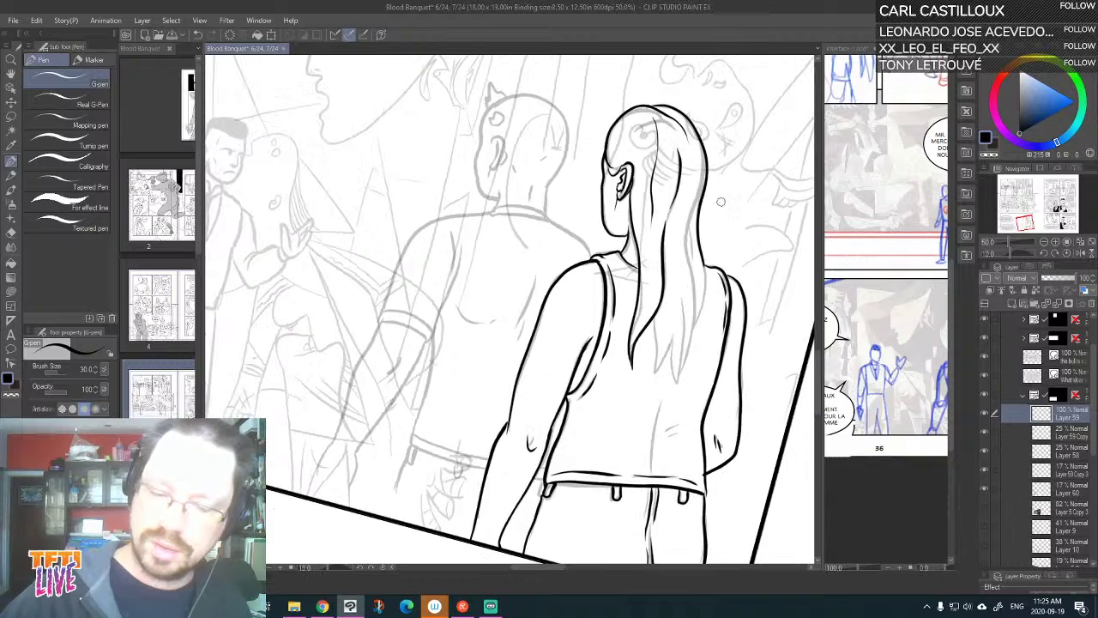
{"action": "key", "text": "asciicircum"}
{"action": "key", "text": "asciicircum"}
{"action": "key", "text": "asciicircum"}
{"action": "key", "text": "asciicircum"}
{"action": "key", "text": "asciicircum"}
{"action": "key", "text": "asciicircum"}
{"action": "key", "text": "asciicircum"}
{"action": "key", "text": "asciicircum"}
{"action": "key", "text": "asciicircum"}
{"action": "key", "text": "asciicircum"}
{"action": "key", "text": "asciicircum"}
{"action": "key", "text": "asciicircum"}
{"action": "key", "text": "asciicircum"}
{"action": "key", "text": "asciicircum"}
{"action": "key", "text": "asciicircum"}
{"action": "key", "text": "asciicircum"}
{"action": "key", "text": "asciicircum"}
{"action": "key", "text": "asciicircum"}
{"action": "key", "text": "asciicircum"}
{"action": "key", "text": "asciicircum"}
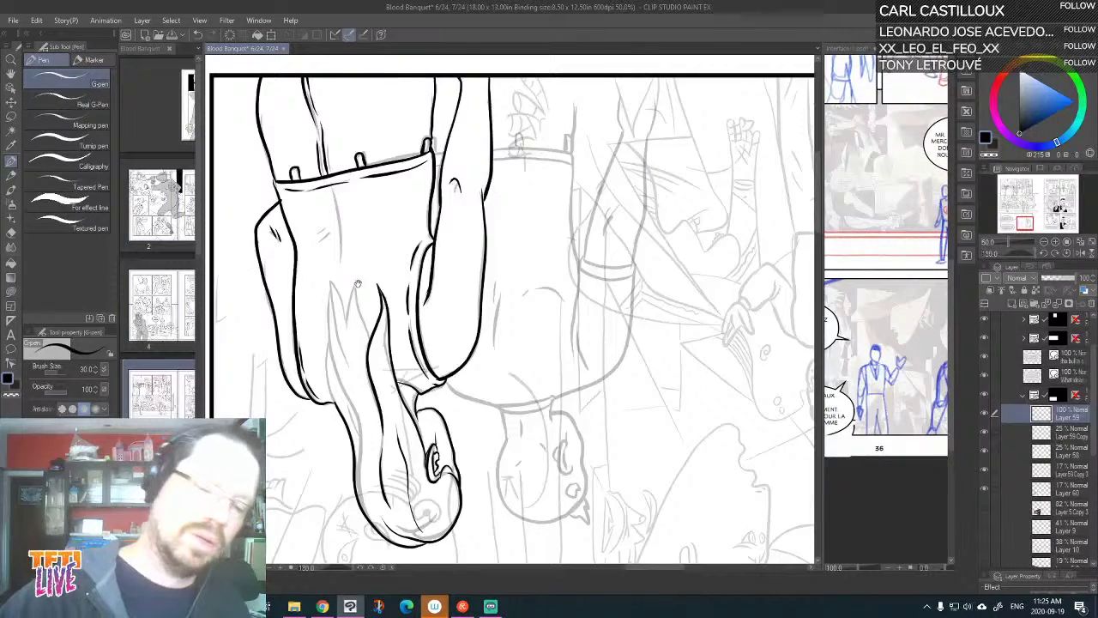
{"action": "left_click_drag", "start_coordinate": [323, 356], "coordinate": [332, 285]}
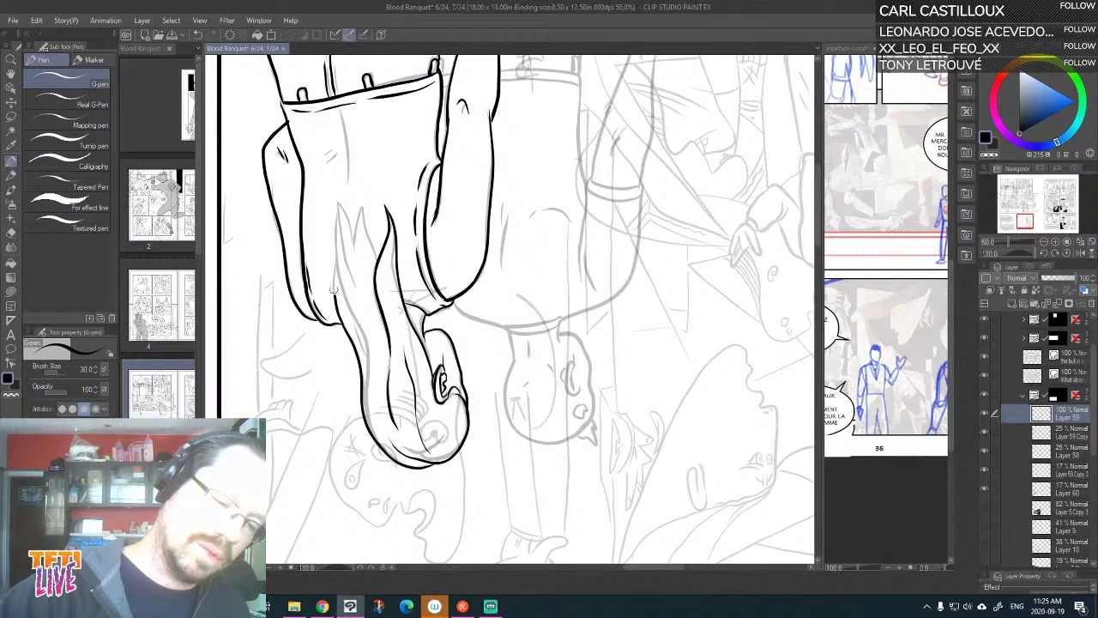
{"action": "left_click_drag", "start_coordinate": [365, 376], "coordinate": [337, 227]}
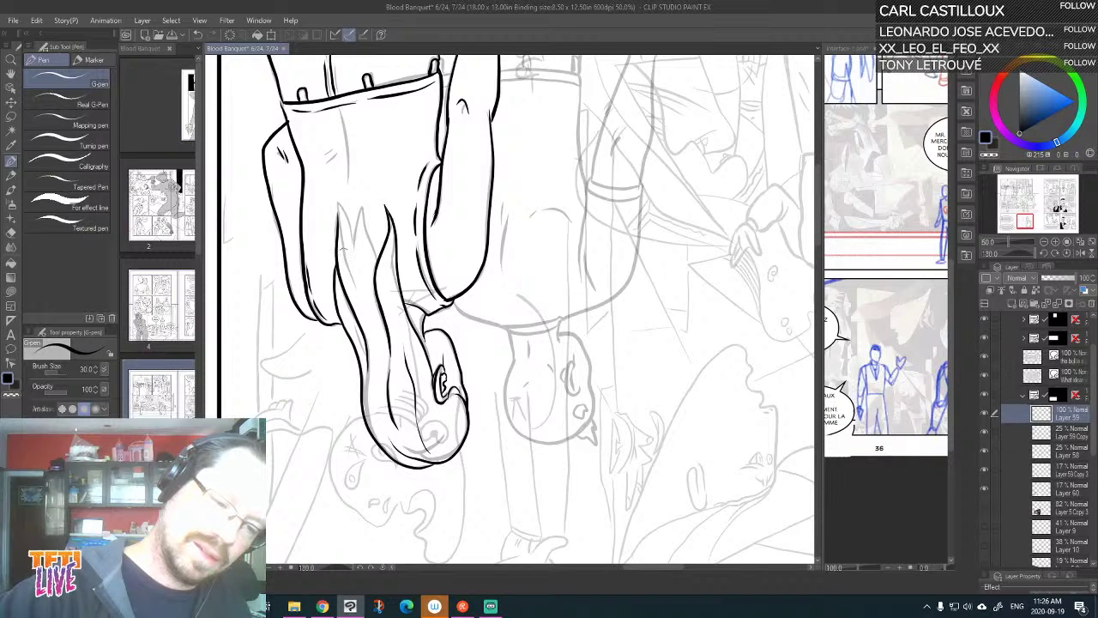
{"action": "mouse_move", "coordinate": [362, 307]}
{"action": "left_mouse_down"}
{"action": "mouse_move", "coordinate": [333, 194]}
{"action": "mouse_move", "coordinate": [361, 283]}
{"action": "mouse_move", "coordinate": [351, 245]}
{"action": "mouse_move", "coordinate": [362, 222]}
{"action": "mouse_move", "coordinate": [375, 262]}
{"action": "left_mouse_up"}
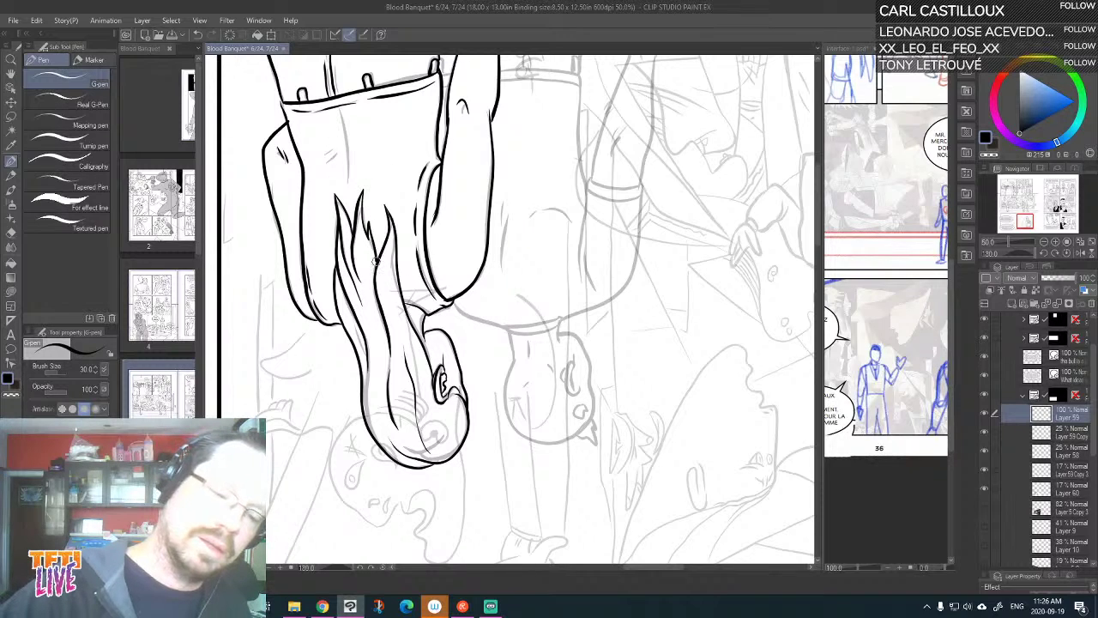
Ink the crease running down the middle of the woman's back towards the hem of her top
{"action": "left_click_drag", "start_coordinate": [515, 202], "coordinate": [534, 203]}
{"action": "left_click_drag", "start_coordinate": [759, 274], "coordinate": [416, 543]}
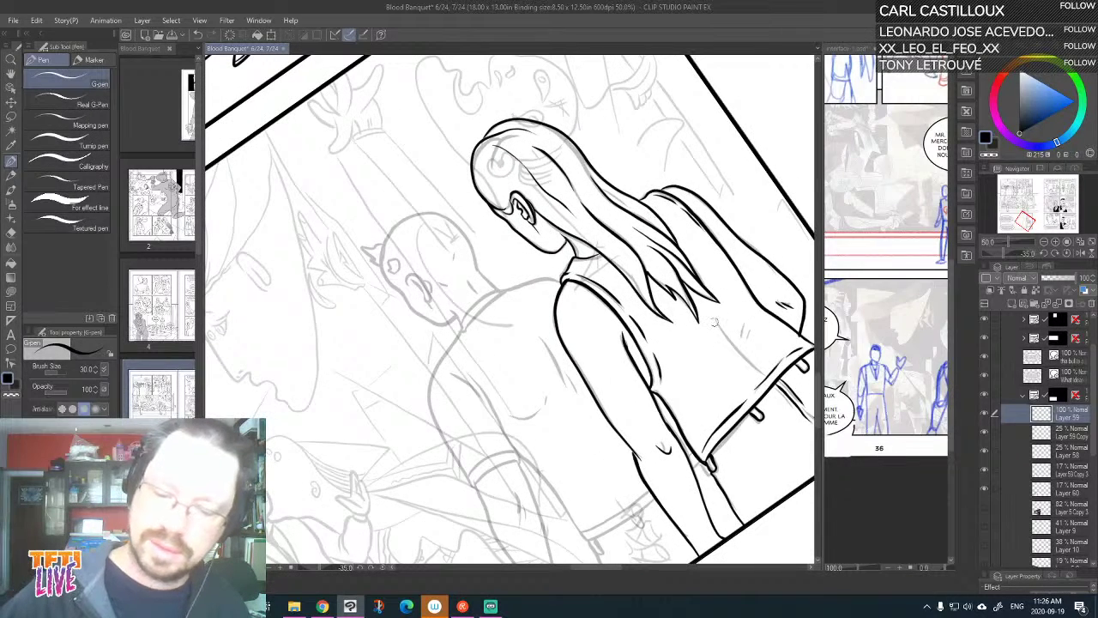
{"action": "left_click_drag", "start_coordinate": [712, 315], "coordinate": [771, 370]}
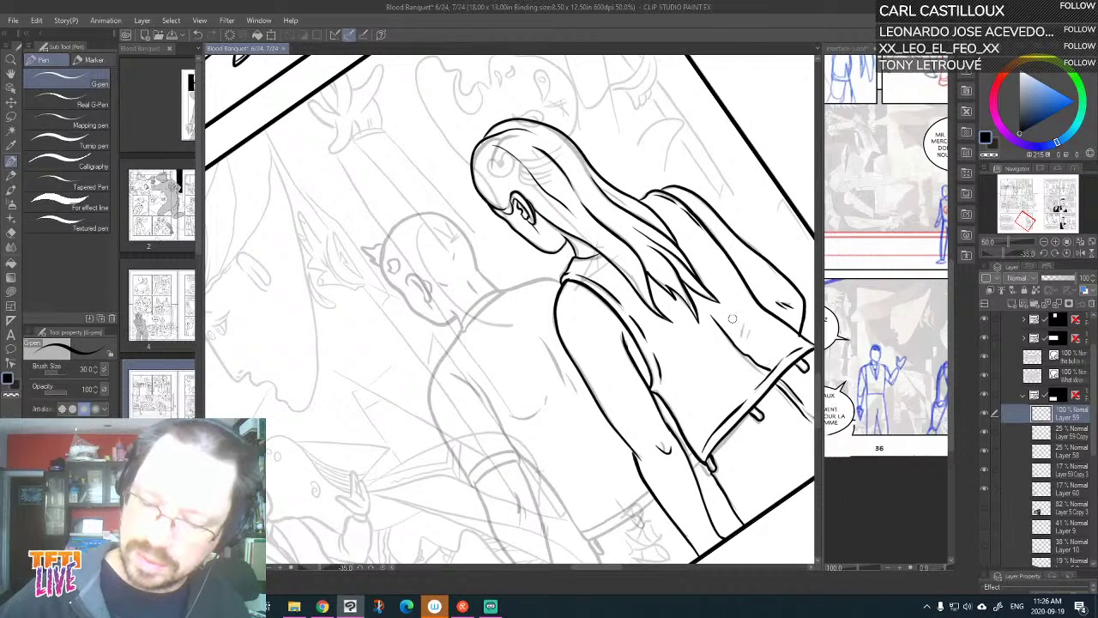
{"action": "scroll", "coordinate": [732, 319], "scroll_direction": "down", "scroll_amount": 3}
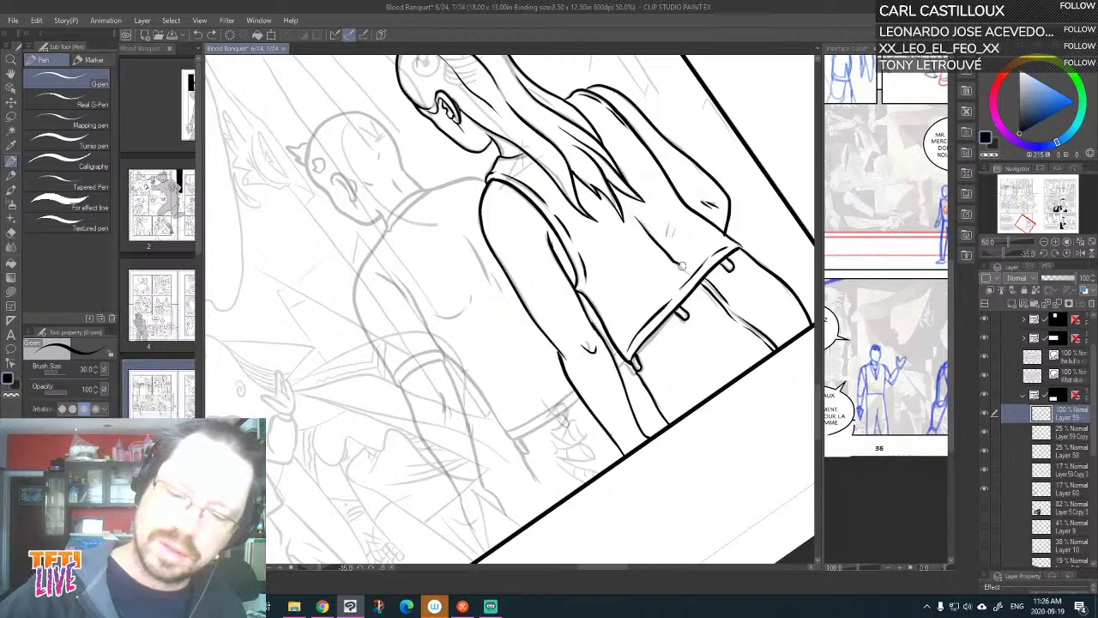
{"action": "left_click_drag", "start_coordinate": [763, 218], "coordinate": [758, 190]}
Ink the short crease at the left elbow of the man beside the woman
{"action": "key", "text": "asciicircum"}
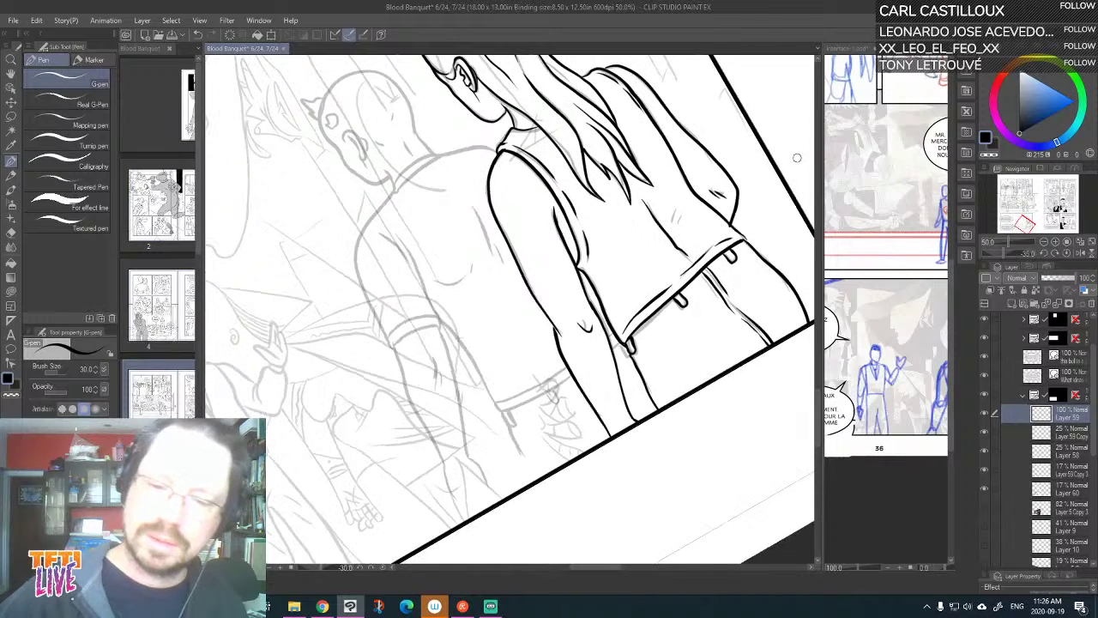
{"action": "key", "text": "asciicircum"}
{"action": "key", "text": "asciicircum"}
{"action": "key", "text": "asciicircum"}
{"action": "key", "text": "asciicircum"}
{"action": "key", "text": "asciicircum"}
{"action": "key", "text": "asciicircum"}
{"action": "key", "text": "asciicircum"}
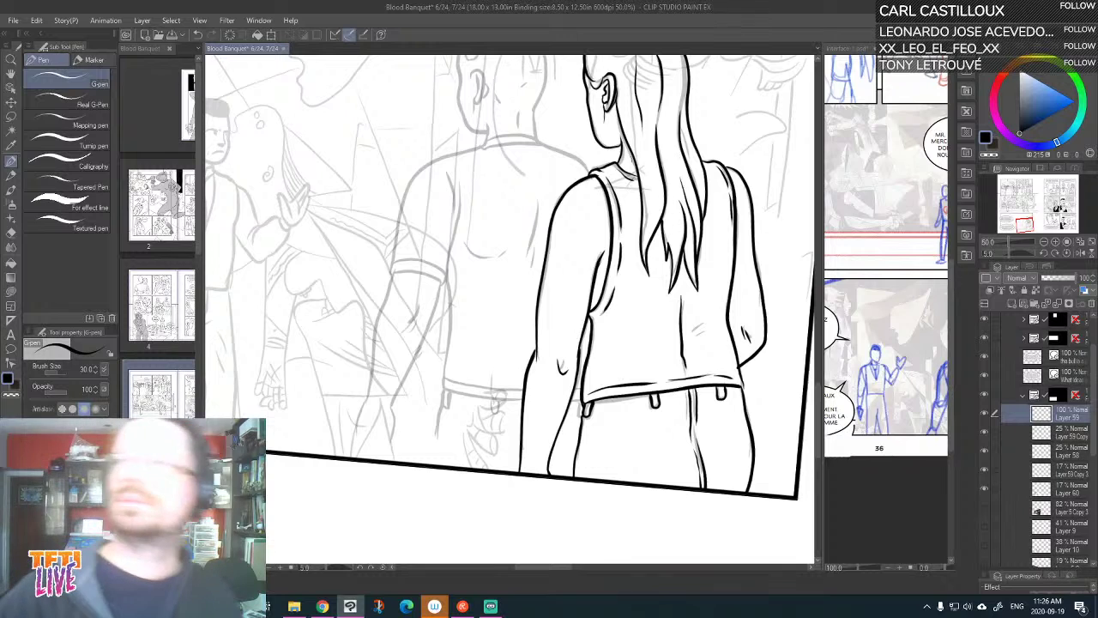
{"action": "left_click_drag", "start_coordinate": [554, 188], "coordinate": [568, 213]}
{"action": "left_click_drag", "start_coordinate": [628, 142], "coordinate": [752, 230]}
{"action": "left_click_drag", "start_coordinate": [679, 316], "coordinate": [678, 233]}
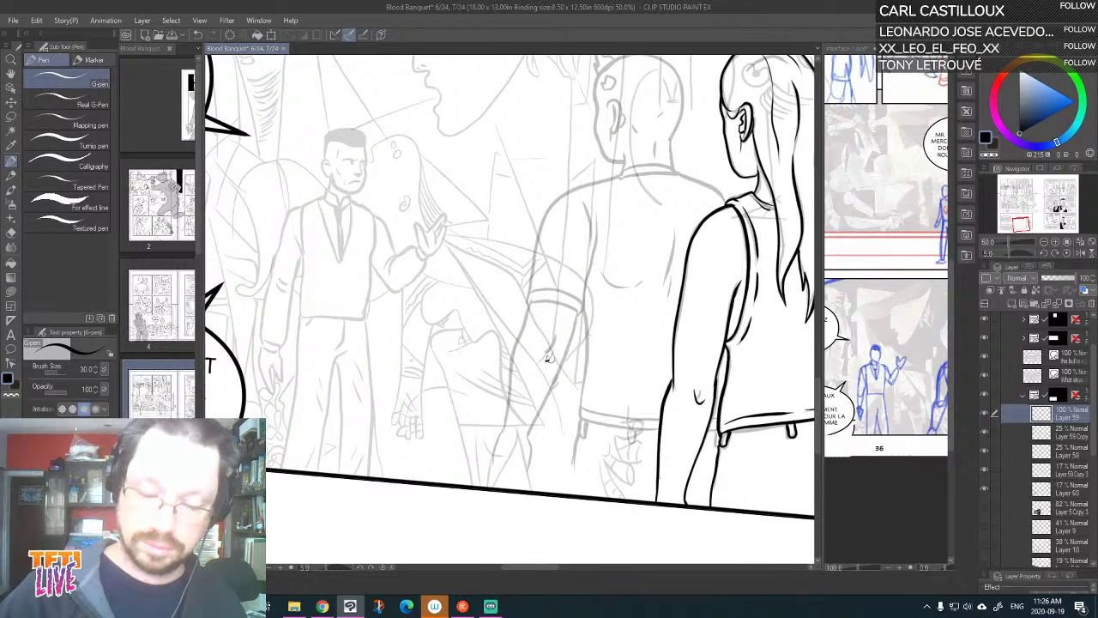
{"action": "left_click_drag", "start_coordinate": [548, 359], "coordinate": [560, 342]}
{"action": "key", "text": "ctrl+z"}
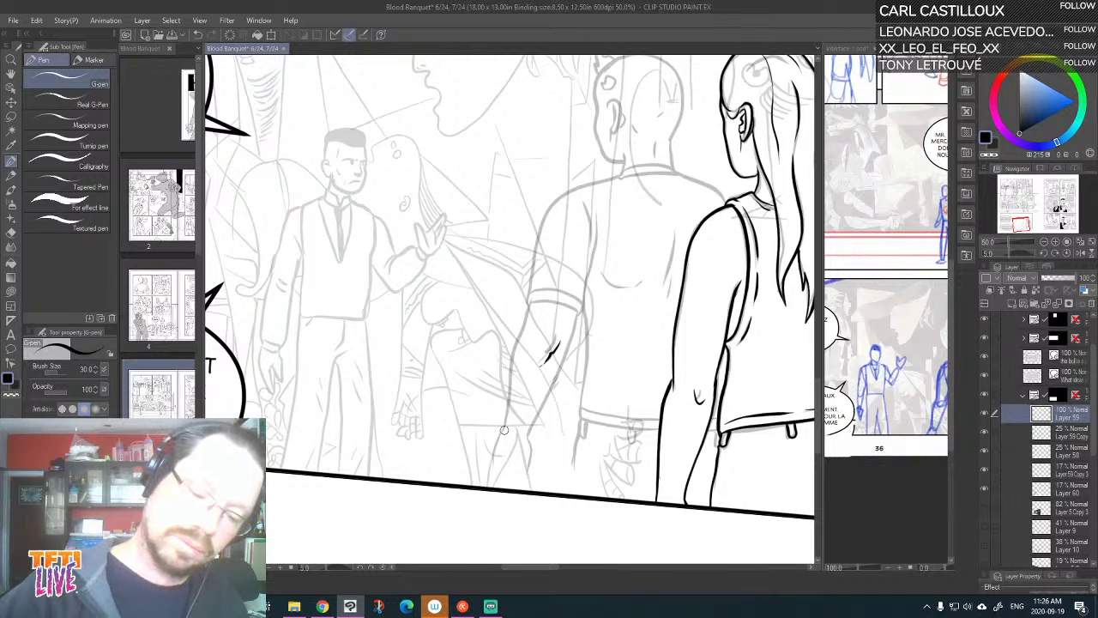
Ink the man's sleeve cuff and both edges of his left arm down to the wrist
{"action": "mouse_move", "coordinate": [505, 430]}
{"action": "left_mouse_down"}
{"action": "mouse_move", "coordinate": [533, 272]}
{"action": "mouse_move", "coordinate": [530, 304]}
{"action": "mouse_move", "coordinate": [527, 285]}
{"action": "mouse_move", "coordinate": [528, 300]}
{"action": "mouse_move", "coordinate": [584, 304]}
{"action": "mouse_move", "coordinate": [563, 285]}
{"action": "mouse_move", "coordinate": [527, 292]}
{"action": "left_mouse_up"}
{"action": "left_click_drag", "start_coordinate": [607, 318], "coordinate": [647, 272]}
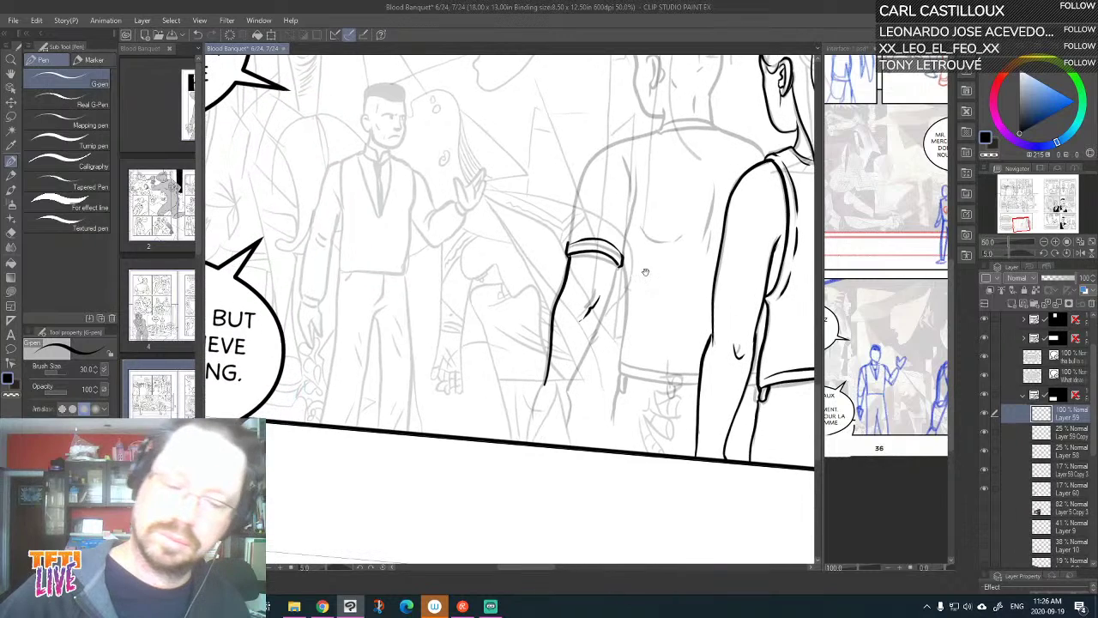
{"action": "mouse_move", "coordinate": [564, 390]}
{"action": "left_mouse_down"}
{"action": "mouse_move", "coordinate": [569, 421]}
{"action": "mouse_move", "coordinate": [558, 403]}
{"action": "mouse_move", "coordinate": [619, 262]}
{"action": "left_mouse_up"}
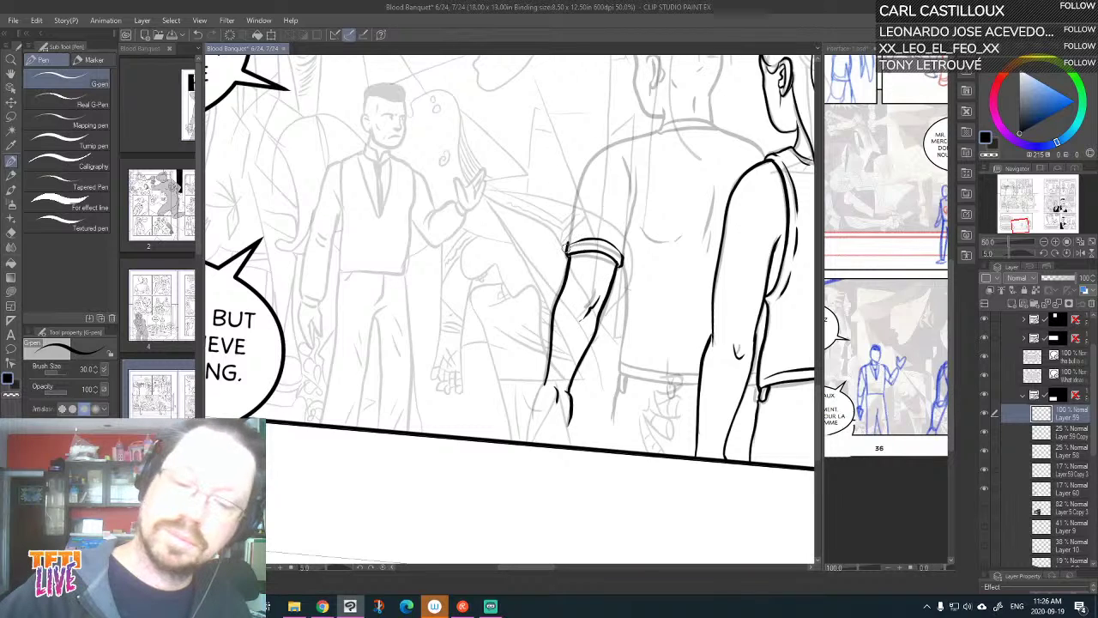
Ink the outer contour of the man's left sleeve up over the shoulder and the fold lines at his armhole
{"action": "mouse_move", "coordinate": [568, 237]}
{"action": "left_mouse_down"}
{"action": "mouse_move", "coordinate": [582, 177]}
{"action": "mouse_move", "coordinate": [606, 144]}
{"action": "mouse_move", "coordinate": [659, 129]}
{"action": "mouse_move", "coordinate": [628, 169]}
{"action": "mouse_move", "coordinate": [623, 254]}
{"action": "mouse_move", "coordinate": [623, 245]}
{"action": "left_mouse_up"}
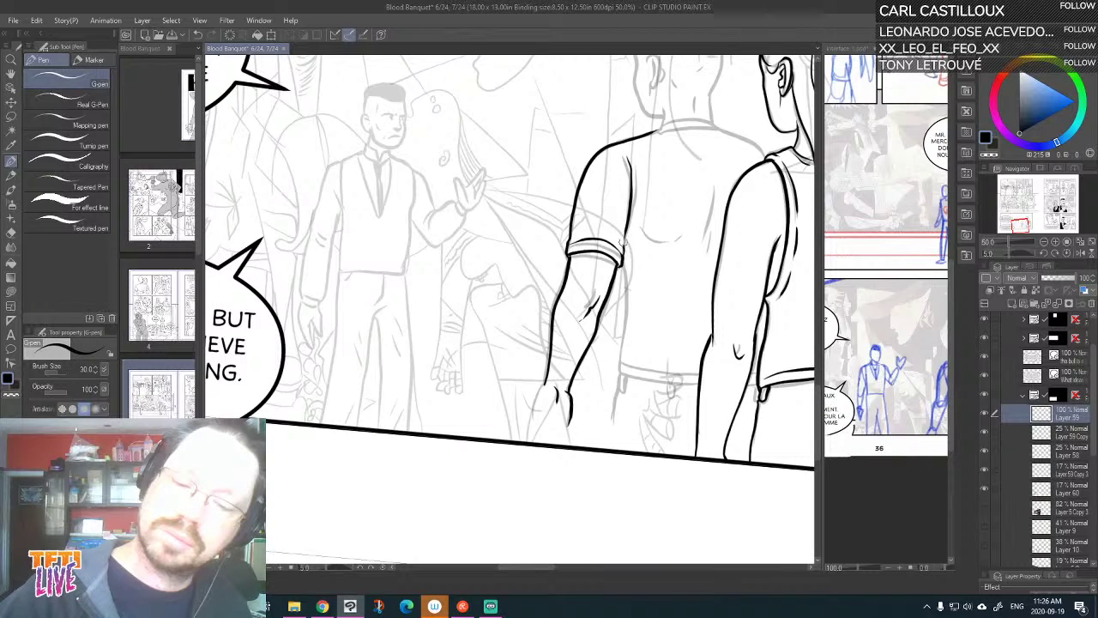
{"action": "left_click_drag", "start_coordinate": [635, 188], "coordinate": [632, 161]}
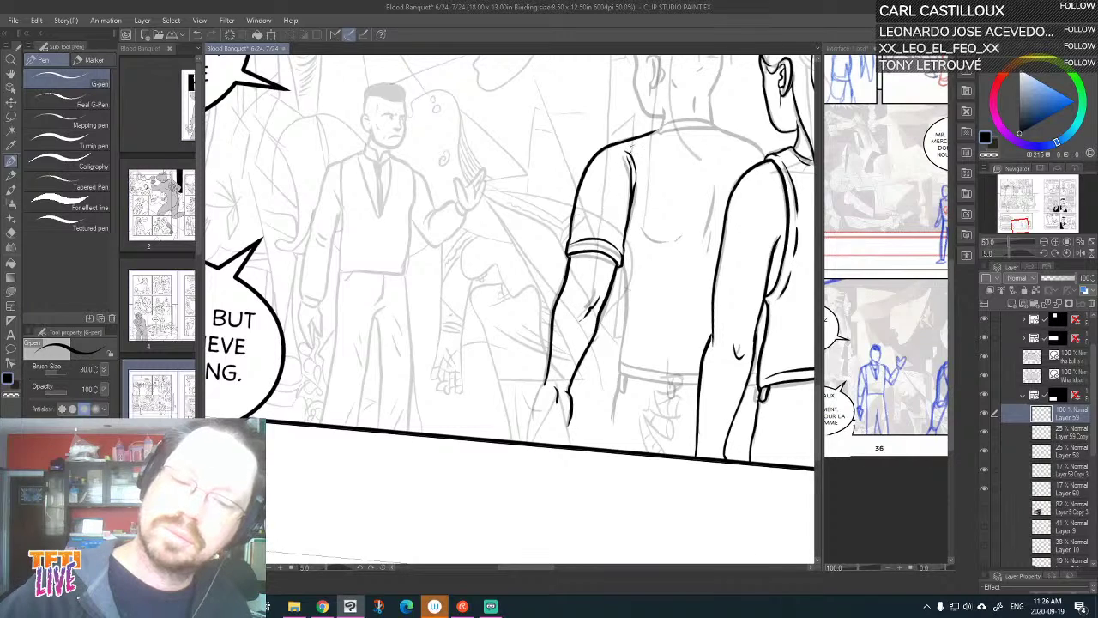
Ink the left side of the man's shirt and the fold lines across his back
{"action": "mouse_move", "coordinate": [639, 220]}
{"action": "left_mouse_down"}
{"action": "mouse_move", "coordinate": [654, 240]}
{"action": "mouse_move", "coordinate": [673, 239]}
{"action": "left_mouse_up"}
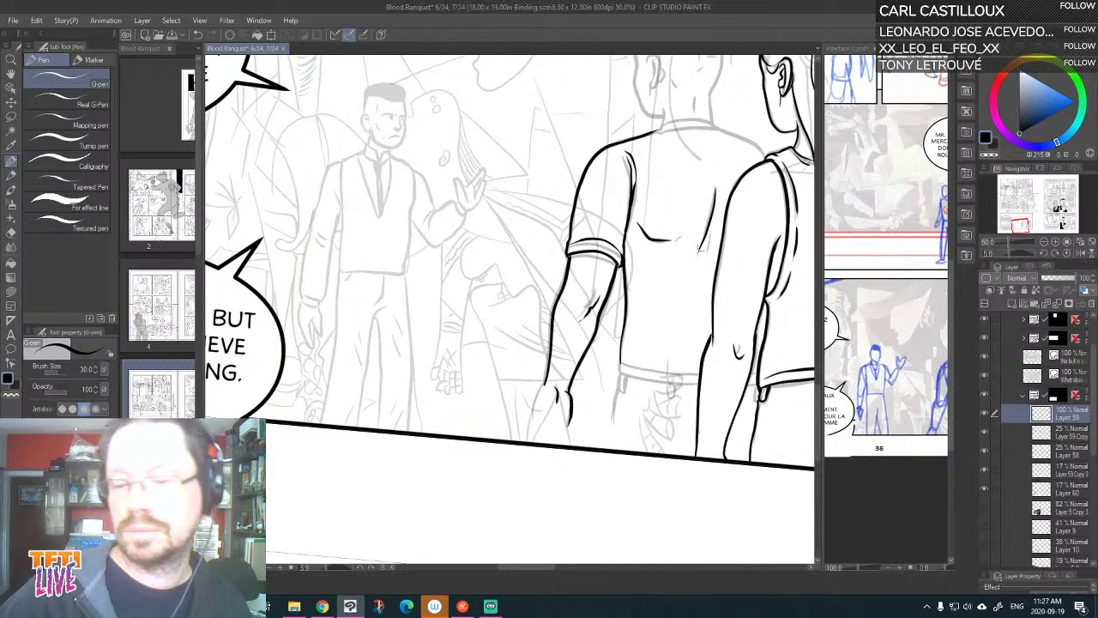
{"action": "left_click_drag", "start_coordinate": [731, 243], "coordinate": [692, 206]}
{"action": "key", "text": "asciicircum"}
{"action": "key", "text": "asciicircum"}
{"action": "key", "text": "asciicircum"}
{"action": "key", "text": "asciicircum"}
{"action": "key", "text": "asciicircum"}
{"action": "key", "text": "asciicircum"}
{"action": "key", "text": "asciicircum"}
{"action": "key", "text": "asciicircum"}
{"action": "key", "text": "asciicircum"}
{"action": "key", "text": "asciicircum"}
{"action": "key", "text": "asciicircum"}
{"action": "key", "text": "asciicircum"}
{"action": "key", "text": "asciicircum"}
{"action": "key", "text": "asciicircum"}
{"action": "key", "text": "asciicircum"}
{"action": "key", "text": "asciicircum"}
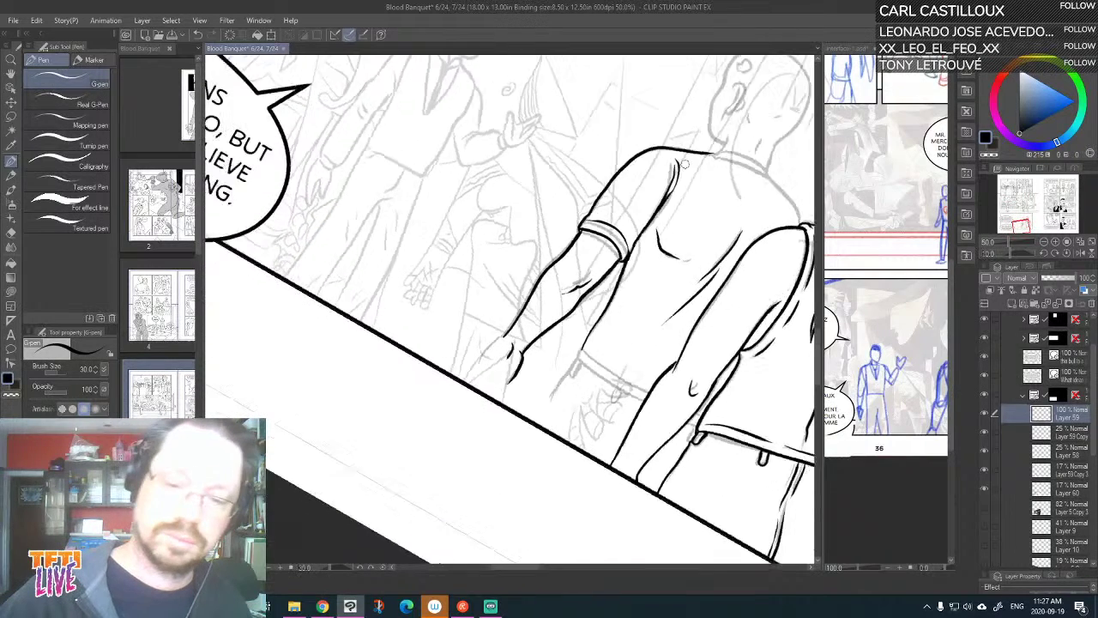
Ink the hem of the man's shirt as a double line reaching the woman's arm
{"action": "left_click_drag", "start_coordinate": [645, 343], "coordinate": [710, 230]}
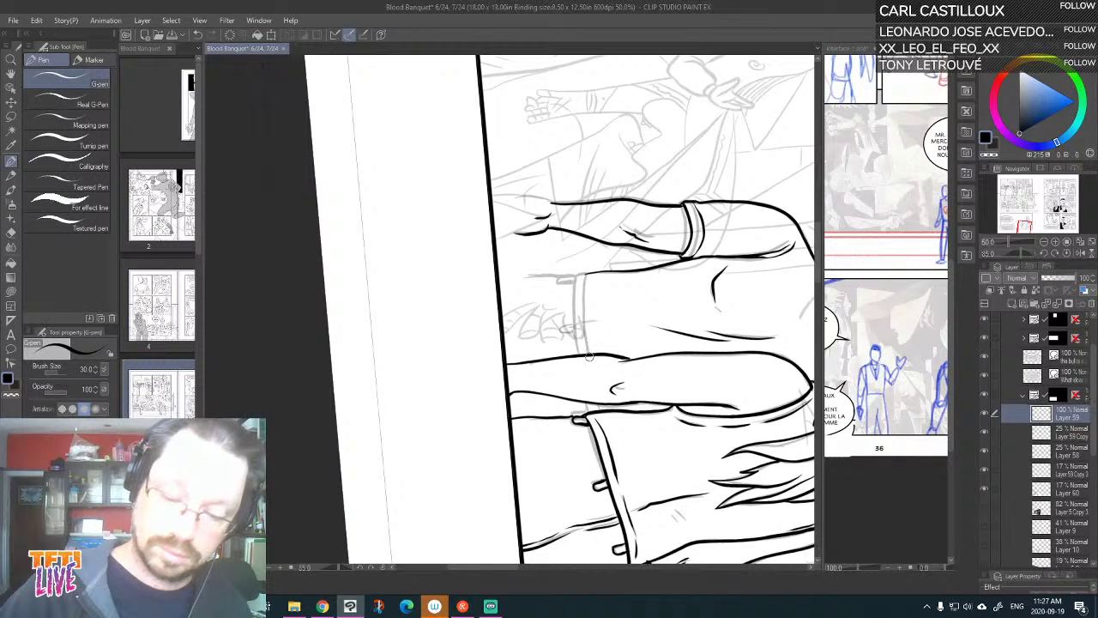
{"action": "left_click_drag", "start_coordinate": [589, 356], "coordinate": [584, 272]}
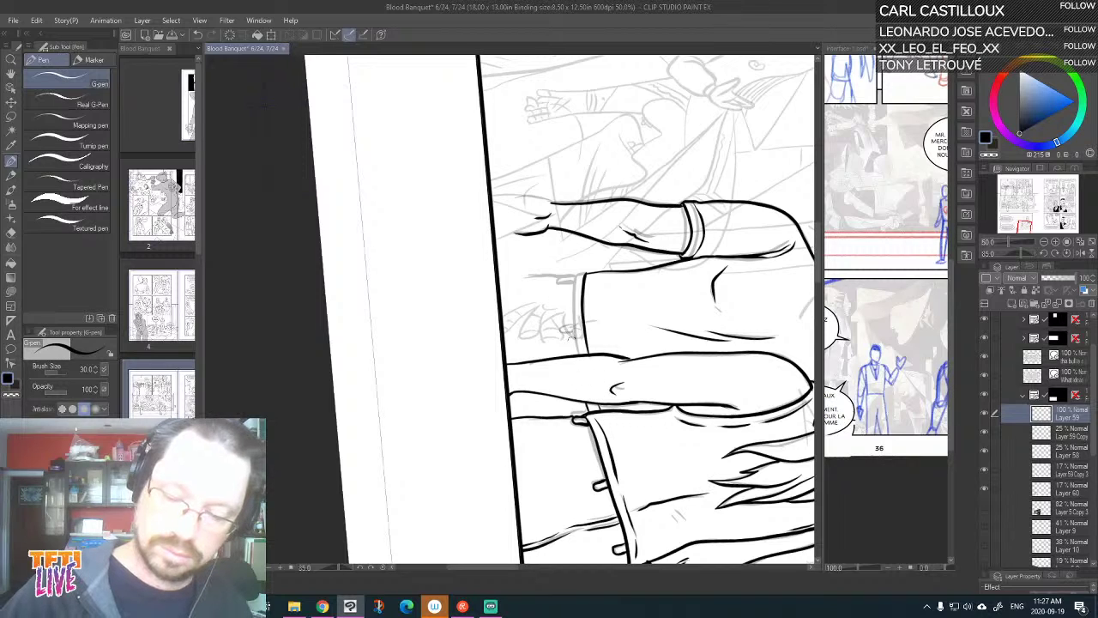
{"action": "left_click_drag", "start_coordinate": [576, 358], "coordinate": [571, 290]}
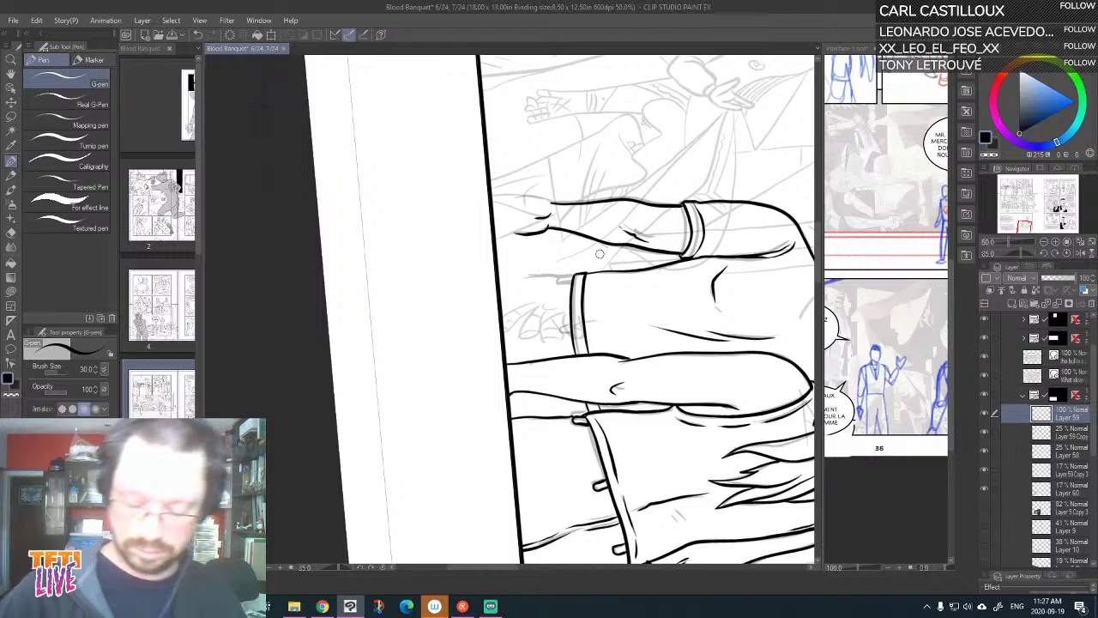
Ink the man's belt loops, the edge of his trouser leg and the fingers of his left hand down to the panel border
{"action": "mouse_move", "coordinate": [596, 524]}
{"action": "left_mouse_down"}
{"action": "mouse_move", "coordinate": [710, 429]}
{"action": "mouse_move", "coordinate": [732, 161]}
{"action": "left_mouse_up"}
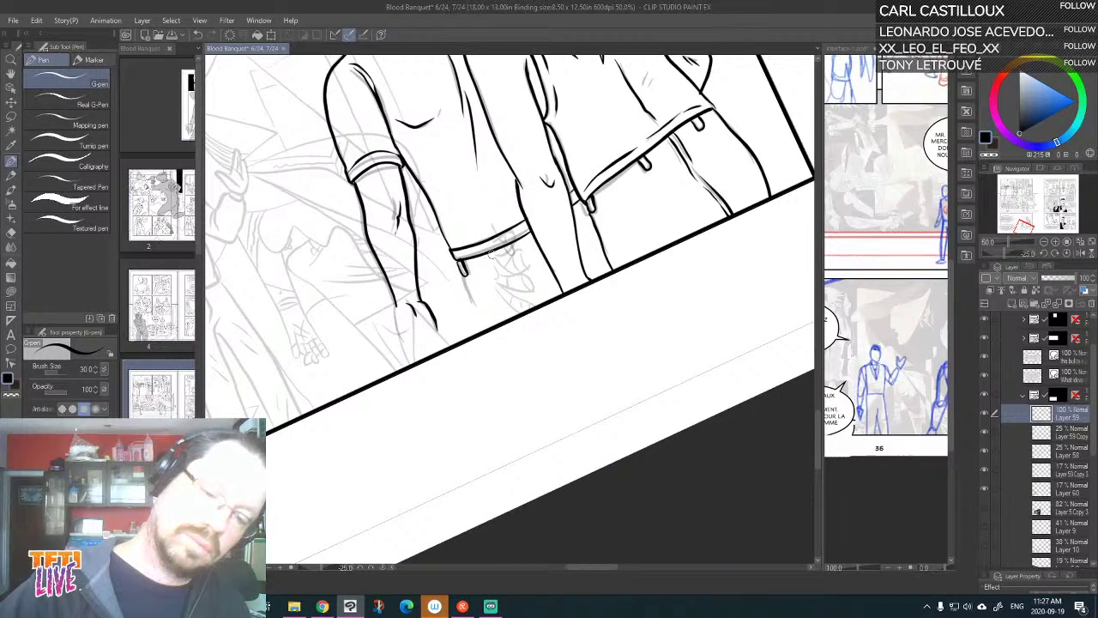
{"action": "mouse_move", "coordinate": [511, 244]}
{"action": "left_mouse_down"}
{"action": "mouse_move", "coordinate": [462, 278]}
{"action": "mouse_move", "coordinate": [487, 330]}
{"action": "left_mouse_up"}
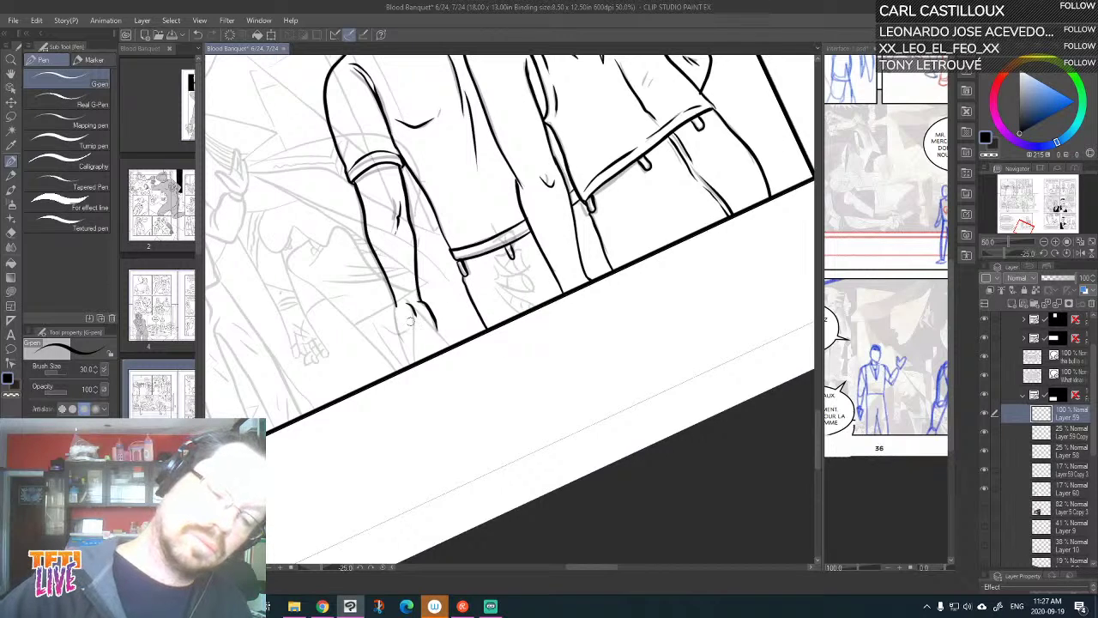
{"action": "left_click_drag", "start_coordinate": [395, 304], "coordinate": [403, 345]}
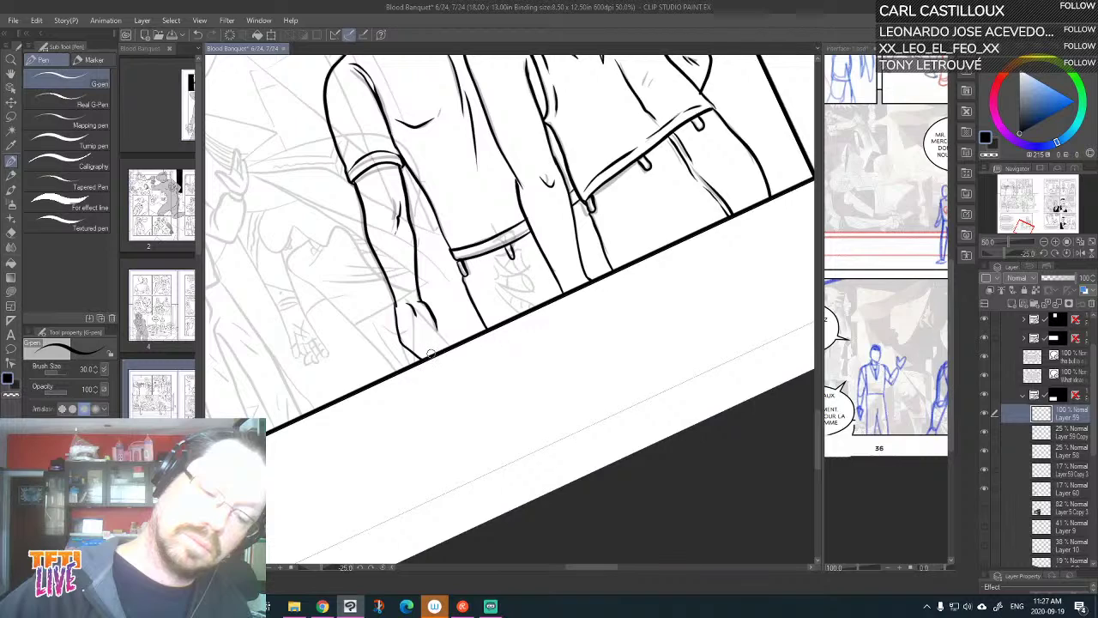
{"action": "mouse_move", "coordinate": [425, 351]}
{"action": "left_mouse_down"}
{"action": "mouse_move", "coordinate": [415, 341]}
{"action": "mouse_move", "coordinate": [424, 334]}
{"action": "left_mouse_up"}
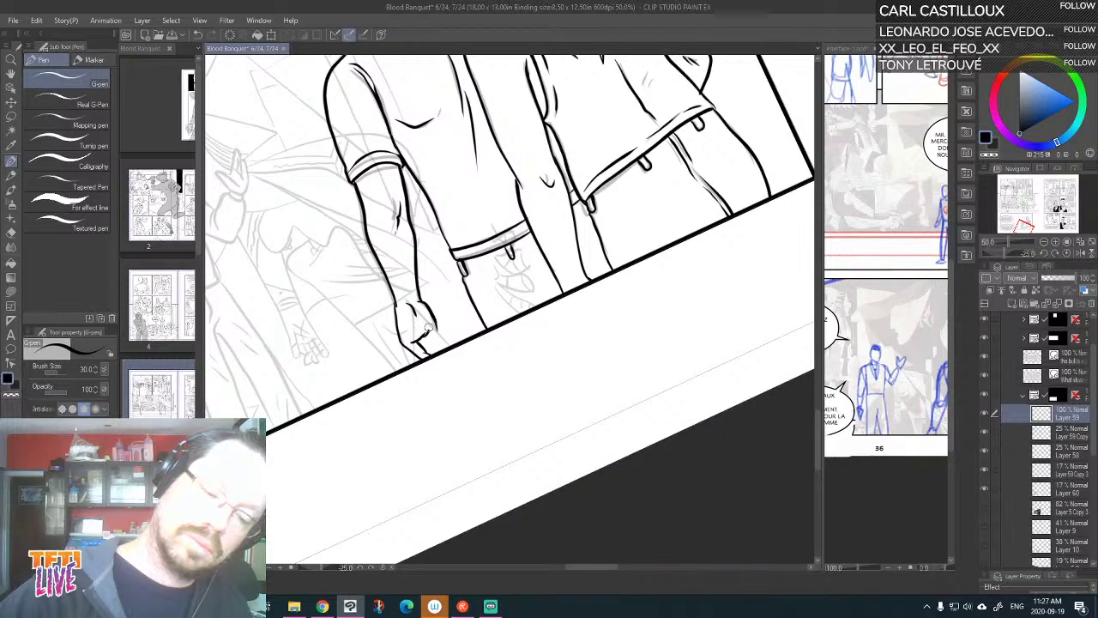
{"action": "left_click_drag", "start_coordinate": [434, 340], "coordinate": [437, 329]}
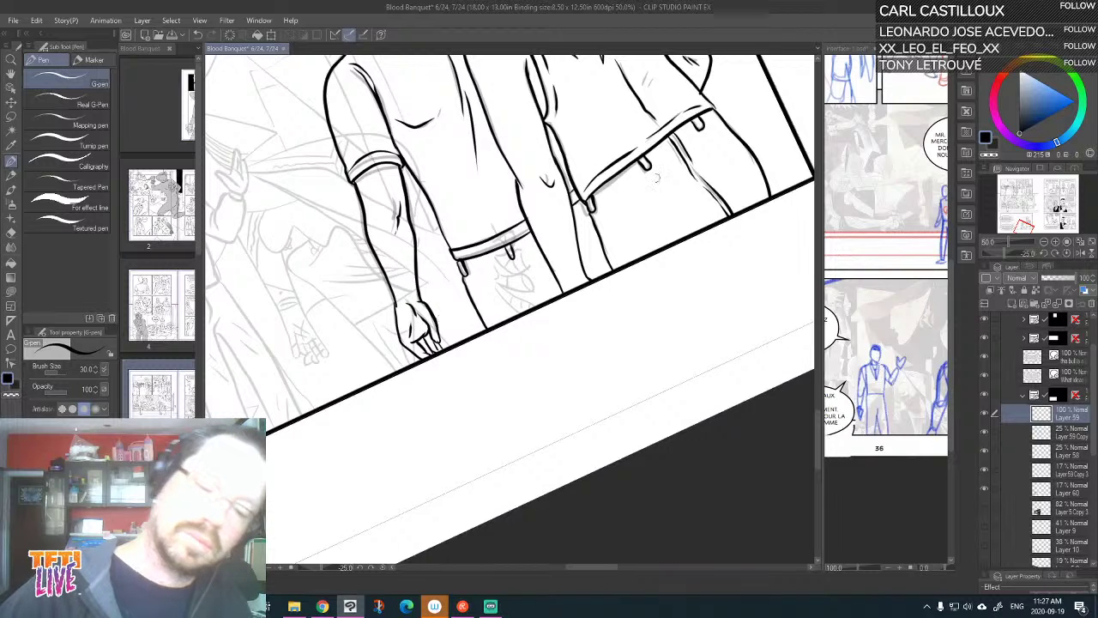
Ink the man's right shoulder line over to the woman's arm and the double line of his shirt collar
{"action": "left_click_drag", "start_coordinate": [630, 275], "coordinate": [700, 360]}
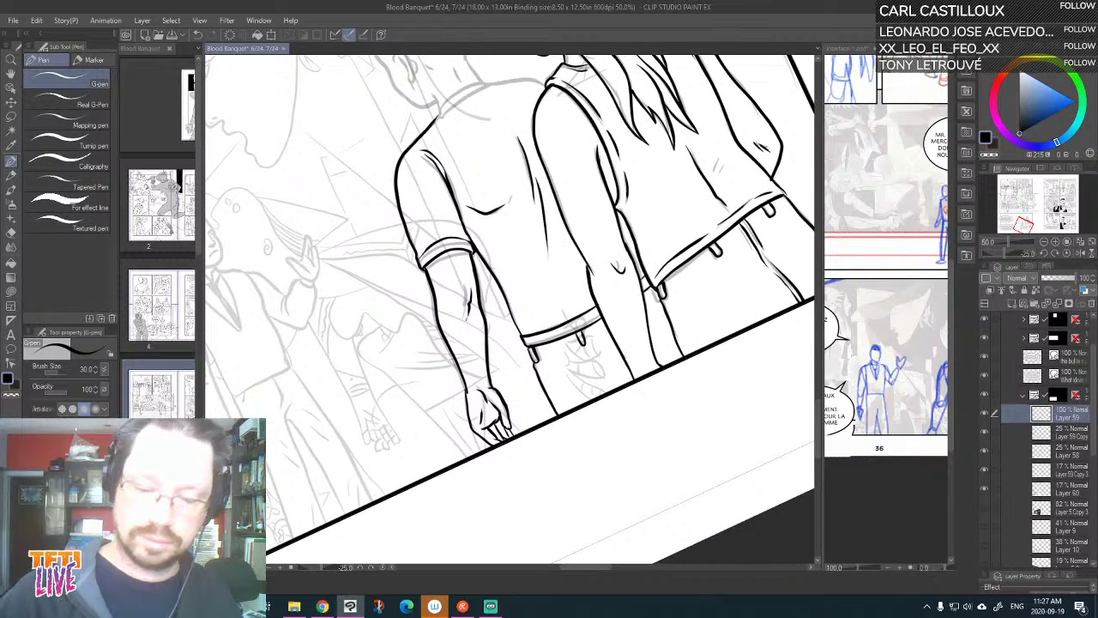
{"action": "left_click_drag", "start_coordinate": [611, 340], "coordinate": [654, 428]}
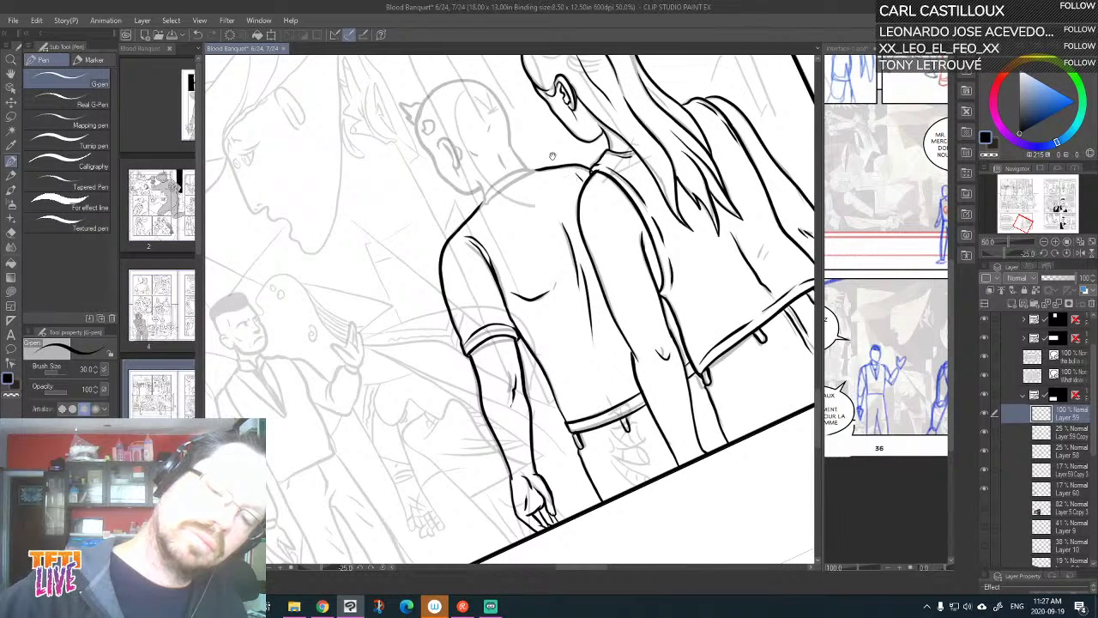
{"action": "mouse_move", "coordinate": [552, 155]}
{"action": "left_mouse_down"}
{"action": "mouse_move", "coordinate": [584, 180]}
{"action": "mouse_move", "coordinate": [697, 218]}
{"action": "mouse_move", "coordinate": [610, 242]}
{"action": "mouse_move", "coordinate": [666, 210]}
{"action": "left_mouse_up"}
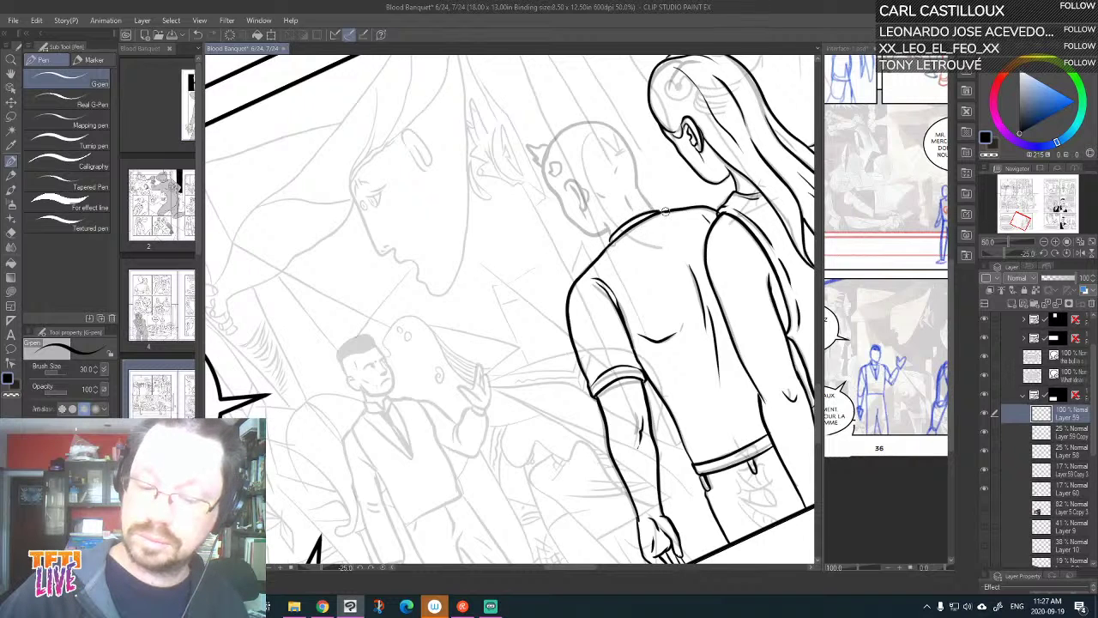
{"action": "left_click_drag", "start_coordinate": [665, 393], "coordinate": [619, 346]}
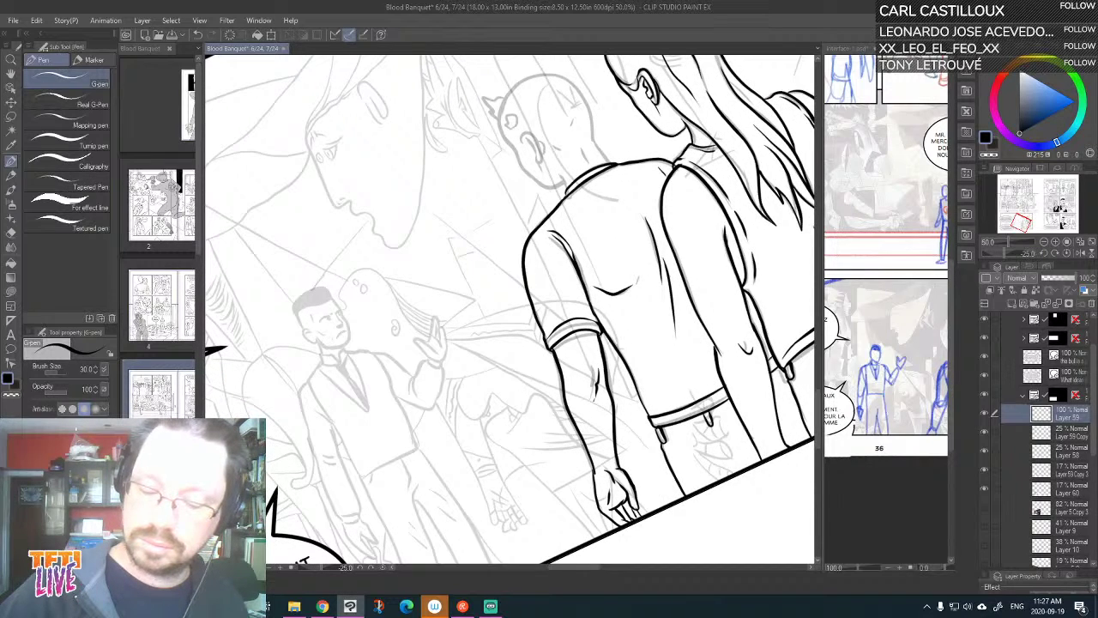
Ink the man's head, ear and neck, adding the spiky hair tuft, the shape above his ear and a small mark at the back
{"action": "mouse_move", "coordinate": [615, 238]}
{"action": "left_mouse_down"}
{"action": "mouse_move", "coordinate": [589, 357]}
{"action": "mouse_move", "coordinate": [578, 220]}
{"action": "mouse_move", "coordinate": [565, 353]}
{"action": "mouse_move", "coordinate": [580, 317]}
{"action": "mouse_move", "coordinate": [560, 279]}
{"action": "mouse_move", "coordinate": [534, 271]}
{"action": "mouse_move", "coordinate": [501, 283]}
{"action": "mouse_move", "coordinate": [486, 335]}
{"action": "mouse_move", "coordinate": [503, 377]}
{"action": "mouse_move", "coordinate": [510, 315]}
{"action": "left_mouse_up"}
{"action": "key", "text": "asciicircum"}
{"action": "key", "text": "asciicircum"}
{"action": "key", "text": "asciicircum"}
{"action": "key", "text": "asciicircum"}
{"action": "key", "text": "asciicircum"}
{"action": "key", "text": "asciicircum"}
{"action": "key", "text": "asciicircum"}
{"action": "key", "text": "asciicircum"}
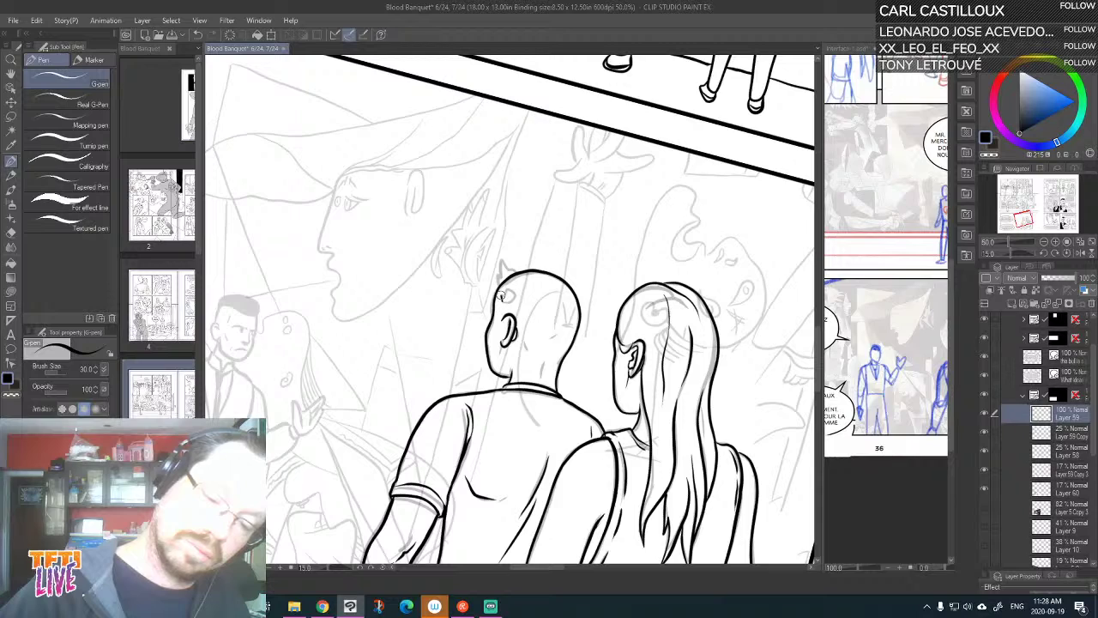
{"action": "mouse_move", "coordinate": [513, 292]}
{"action": "left_mouse_down"}
{"action": "mouse_move", "coordinate": [507, 302]}
{"action": "mouse_move", "coordinate": [502, 261]}
{"action": "left_mouse_up"}
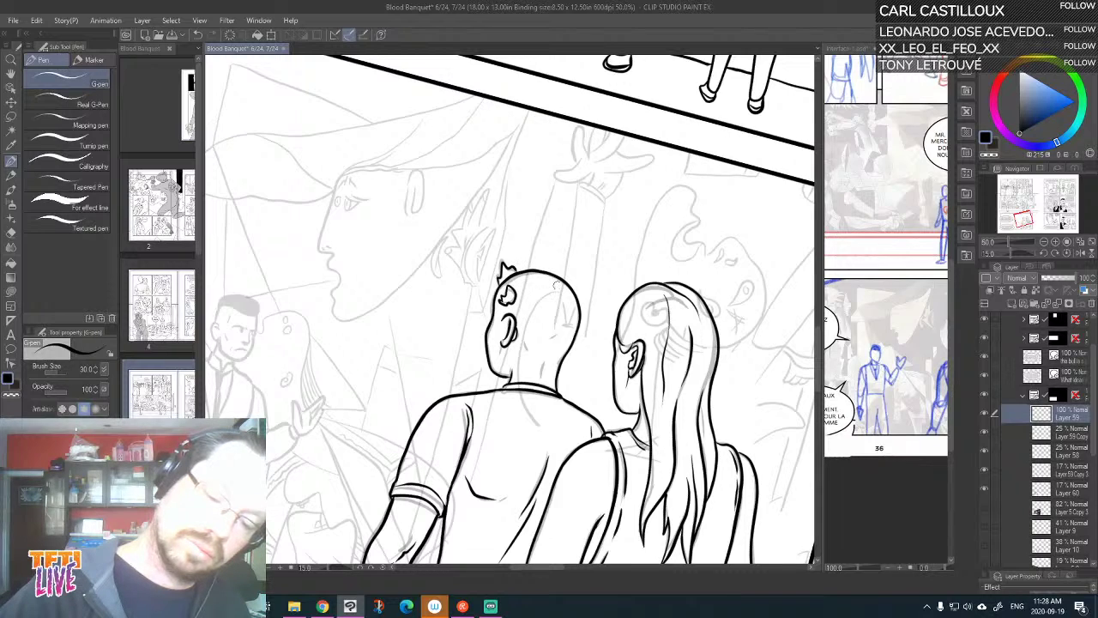
{"action": "scroll", "coordinate": [613, 394], "scroll_direction": "down", "scroll_amount": 2}
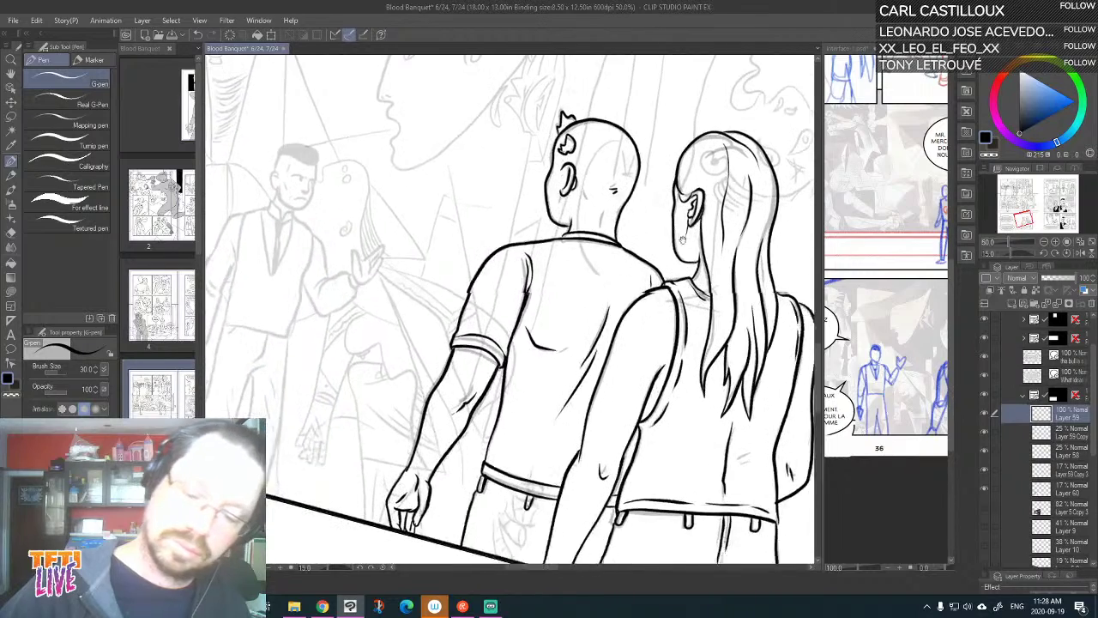
Hide the couple's two 25% opacity sketch layers below Layer 59
{"action": "scroll", "coordinate": [612, 394], "scroll_direction": "down", "scroll_amount": 2}
{"action": "key", "text": "minus"}
{"action": "key", "text": "minus"}
{"action": "key", "text": "minus"}
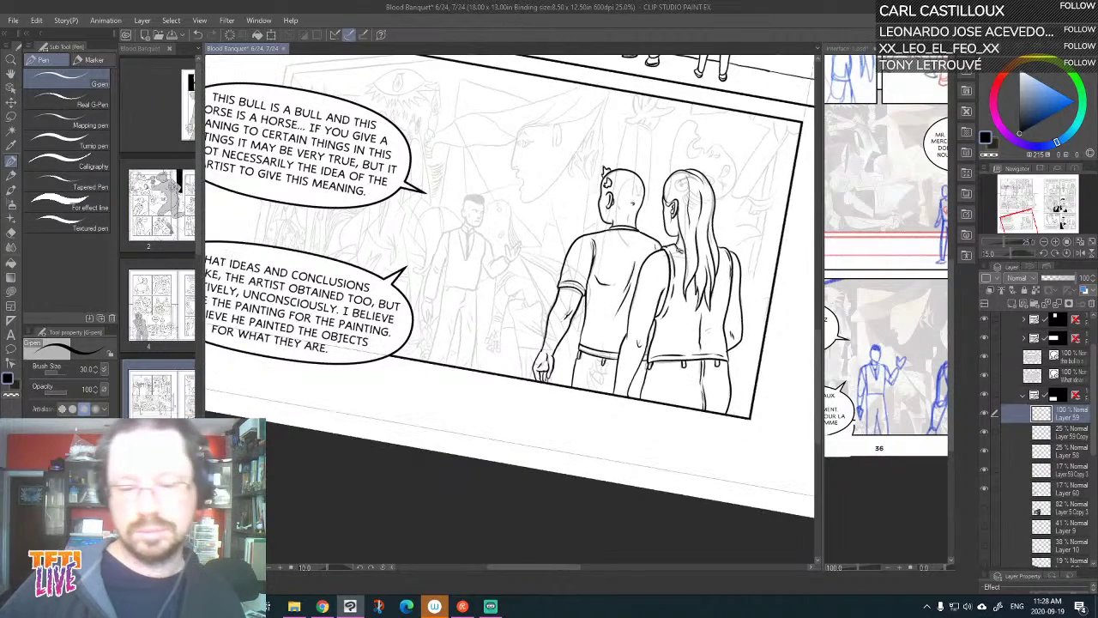
{"action": "left_click_drag", "start_coordinate": [613, 394], "coordinate": [605, 455]}
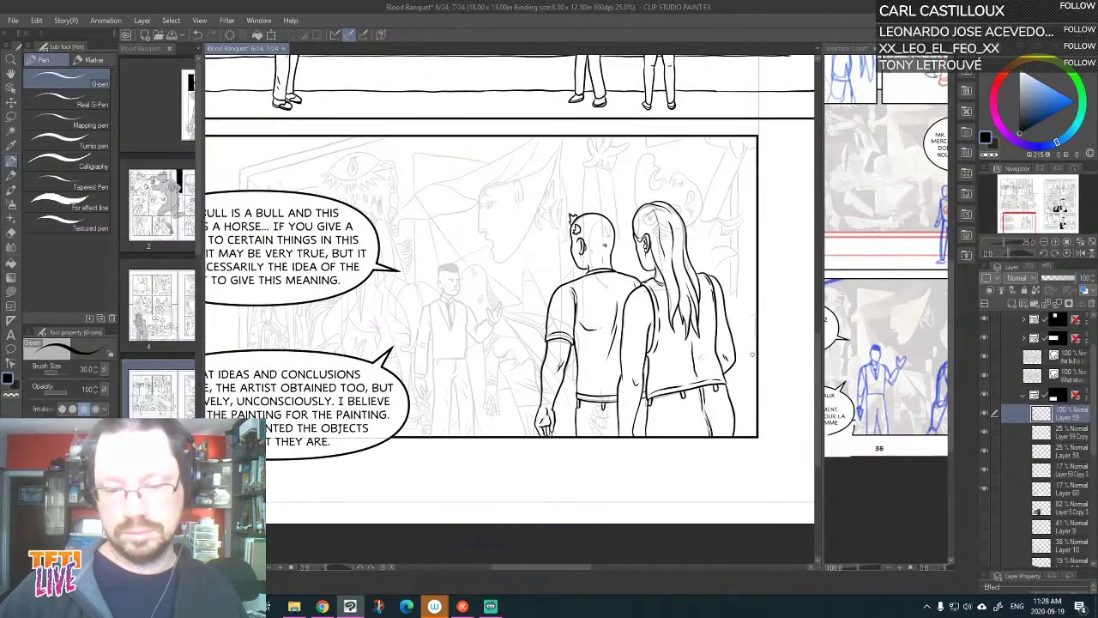
{"action": "left_click", "coordinate": [986, 433]}
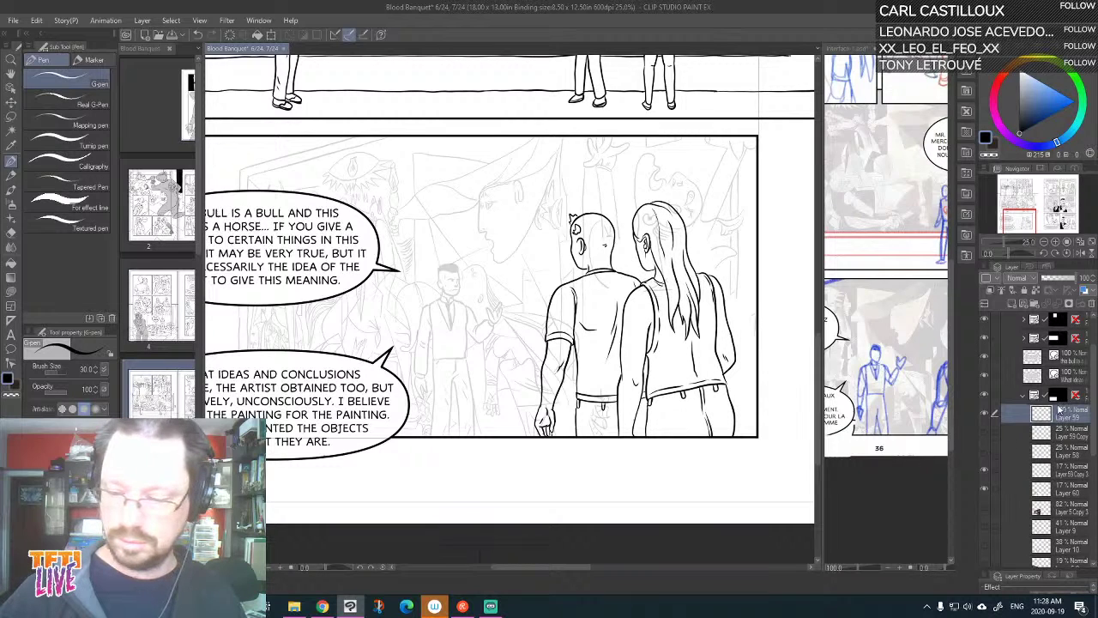
Move the standing man's line-art layer and Layer 60 together directly below Layer 59 and raise their opacity to 100%
{"action": "left_click", "coordinate": [1070, 476]}
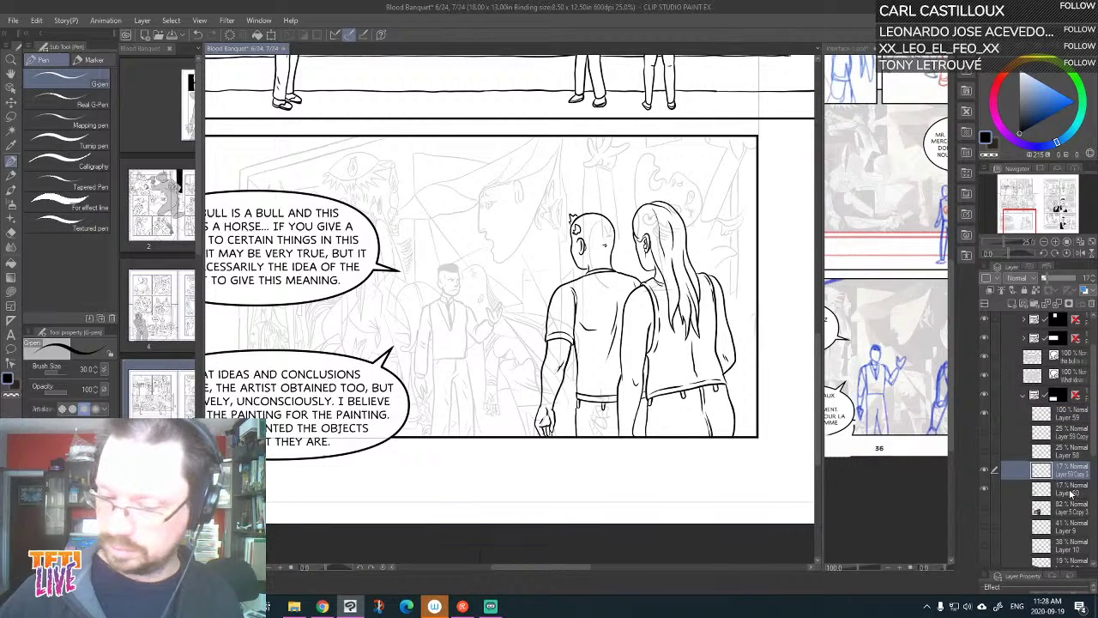
{"action": "left_click", "coordinate": [1072, 492], "text": "shift"}
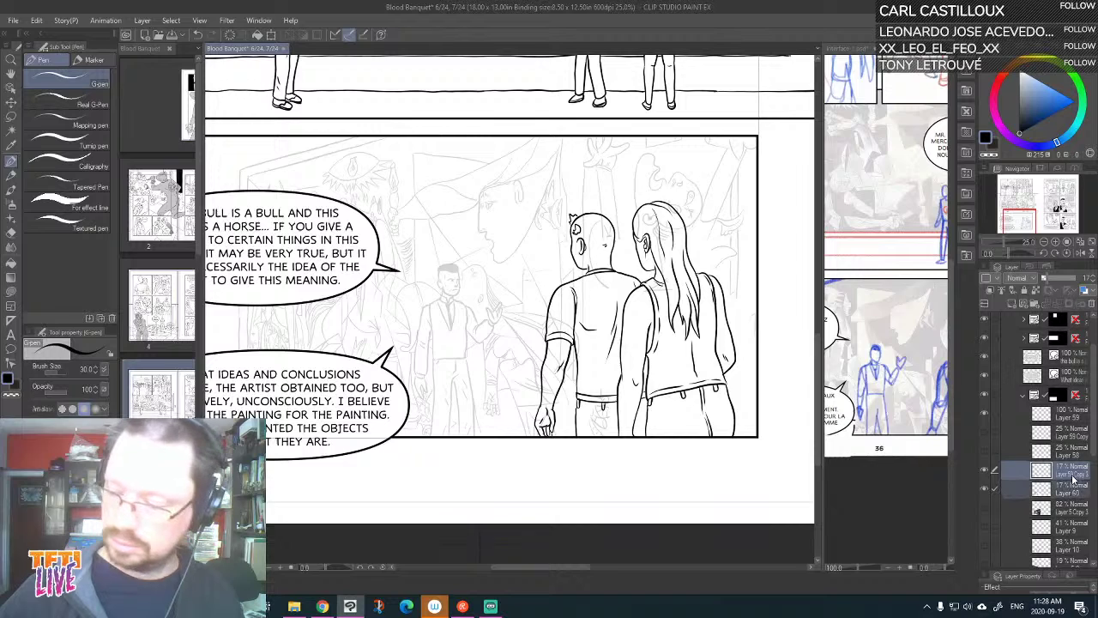
{"action": "left_click_drag", "start_coordinate": [1073, 481], "coordinate": [1079, 440]}
{"action": "left_click_drag", "start_coordinate": [1051, 284], "coordinate": [1083, 283]}
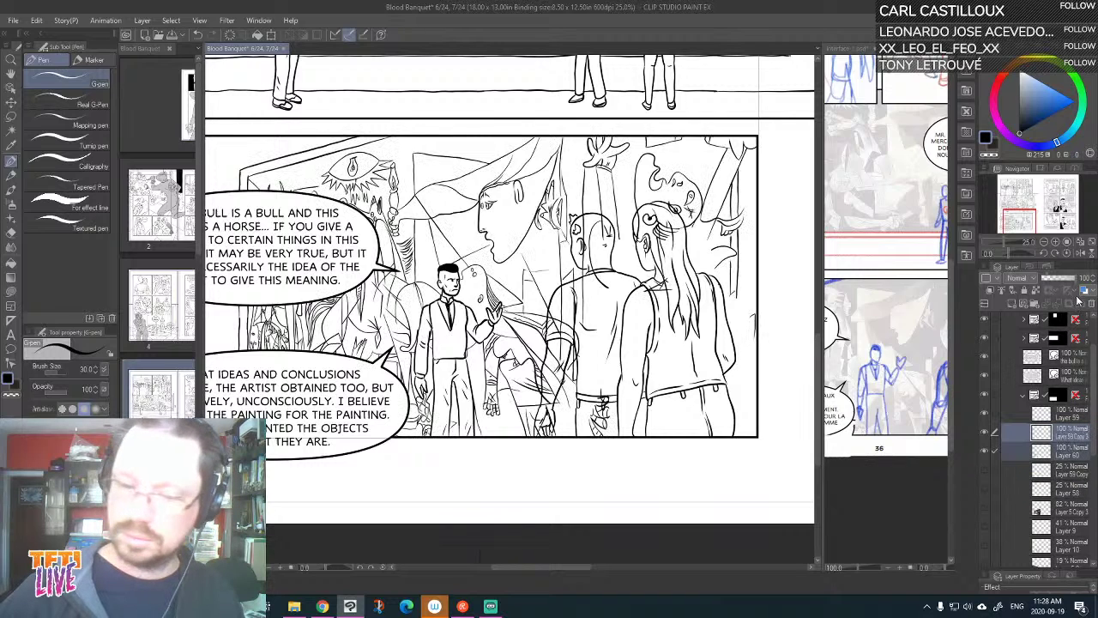
Check which drawing Layer 60 holds by toggling its visibility, and set the painting background's opacity to 35%
{"action": "left_click", "coordinate": [986, 454]}
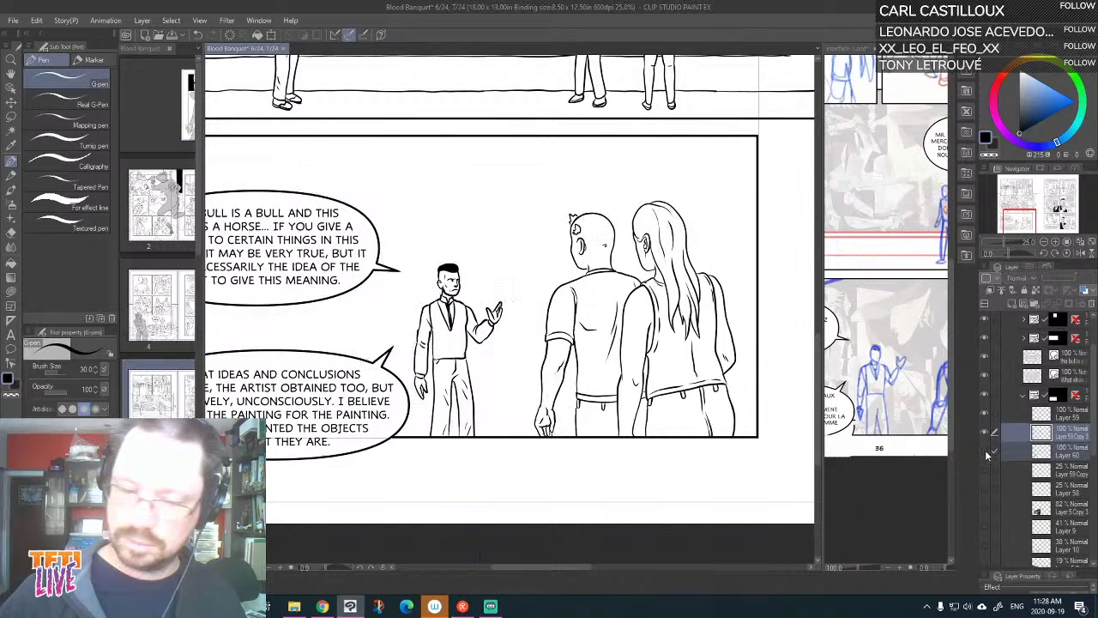
{"action": "left_click", "coordinate": [986, 454]}
{"action": "left_click", "coordinate": [1069, 448]}
{"action": "left_click", "coordinate": [1054, 280]}
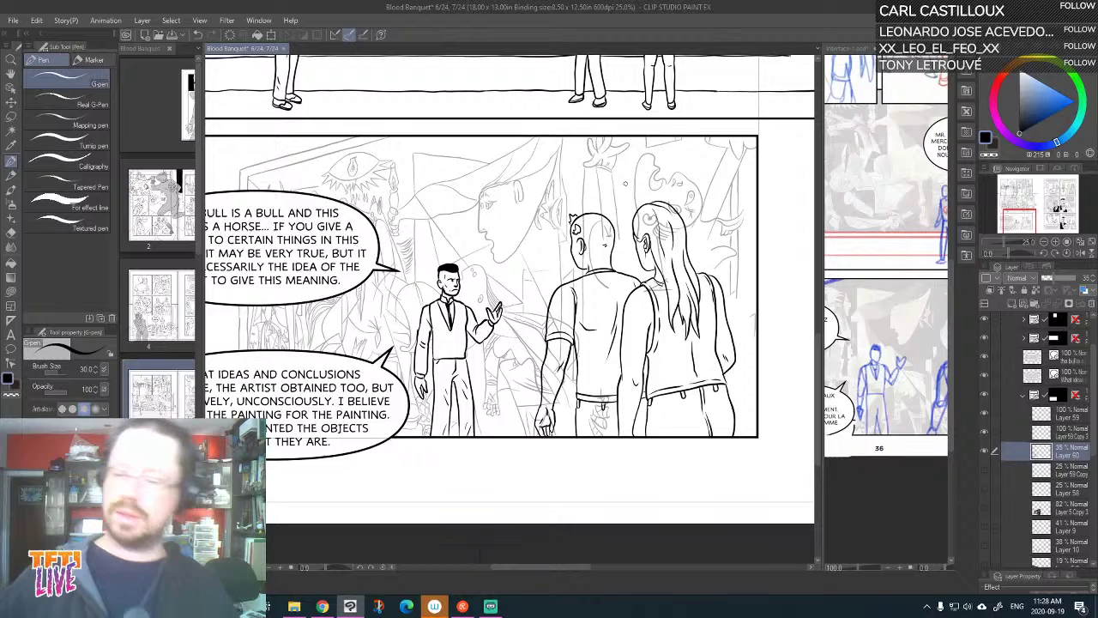
Select Layer 59 and compare the panel with and without the inked couple by toggling its visibility
{"action": "left_click", "coordinate": [1077, 419]}
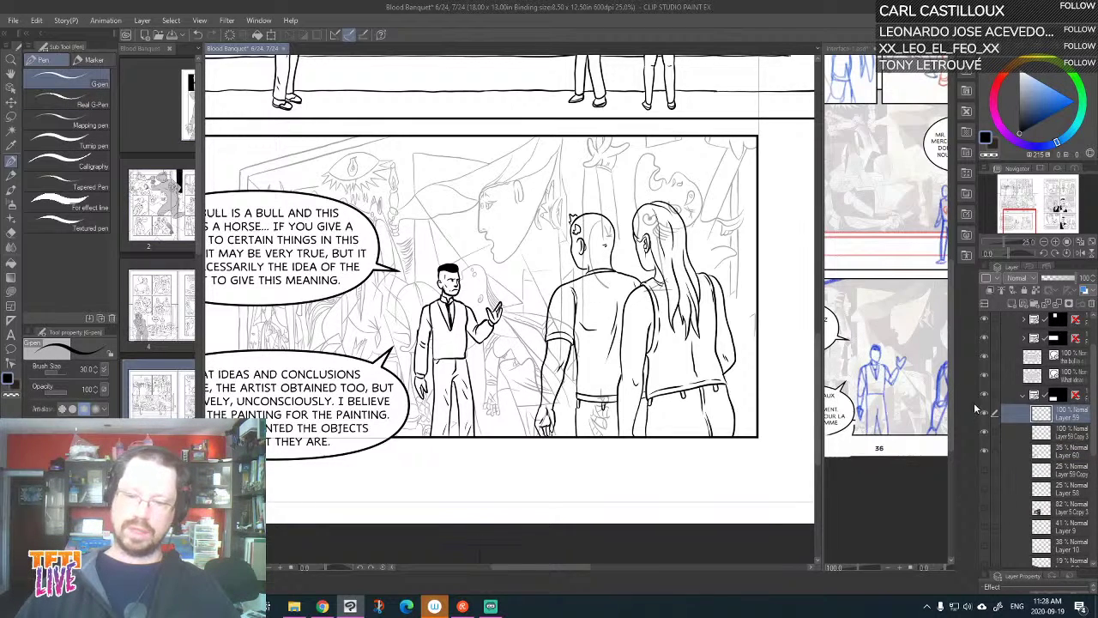
{"action": "left_click", "coordinate": [986, 415]}
{"action": "left_click", "coordinate": [986, 416]}
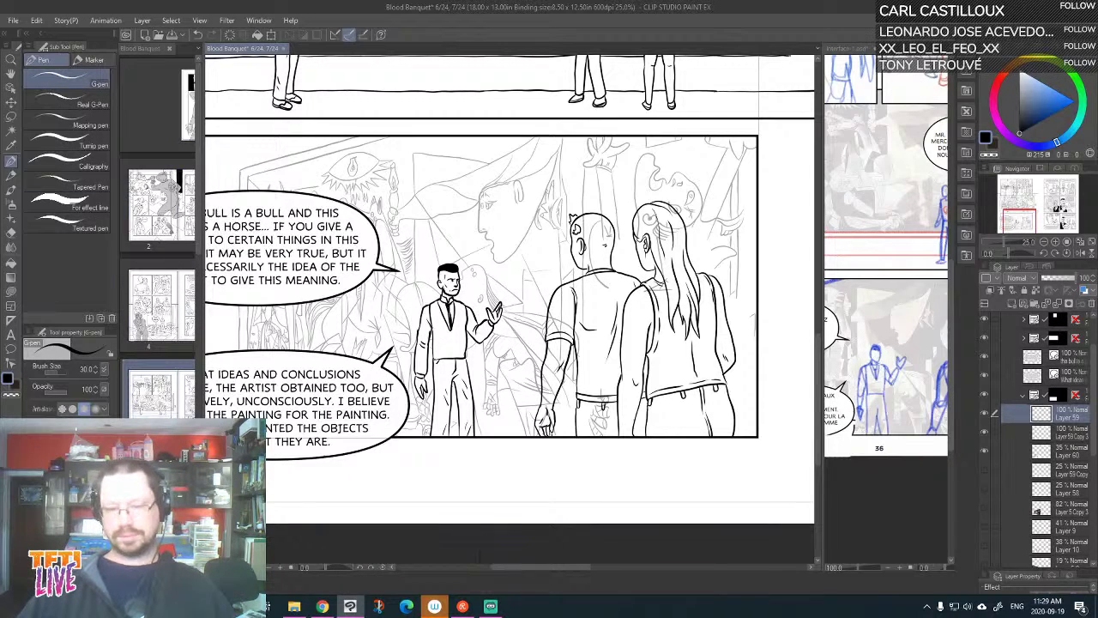
{"action": "left_click", "coordinate": [985, 415]}
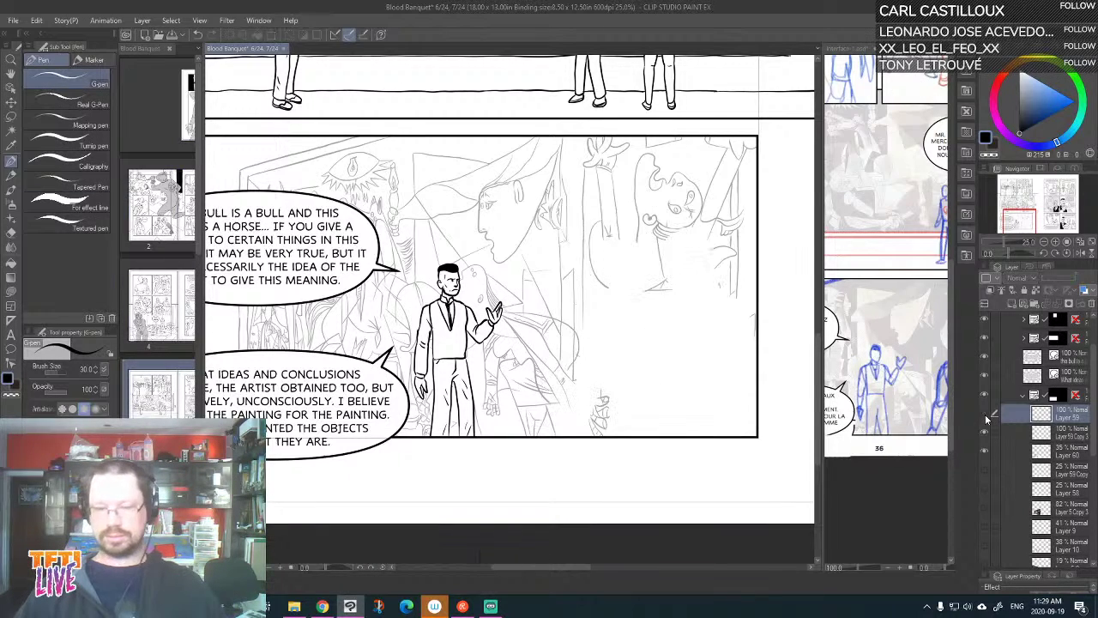
{"action": "left_click", "coordinate": [984, 416]}
{"action": "left_click", "coordinate": [985, 415]}
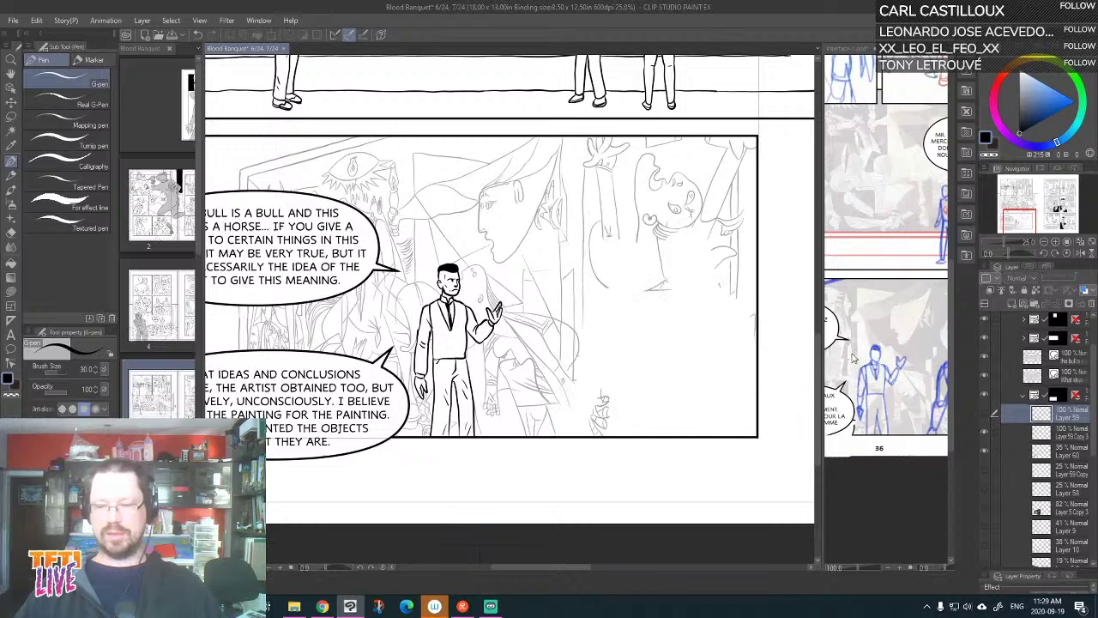
{"action": "left_click", "coordinate": [985, 414]}
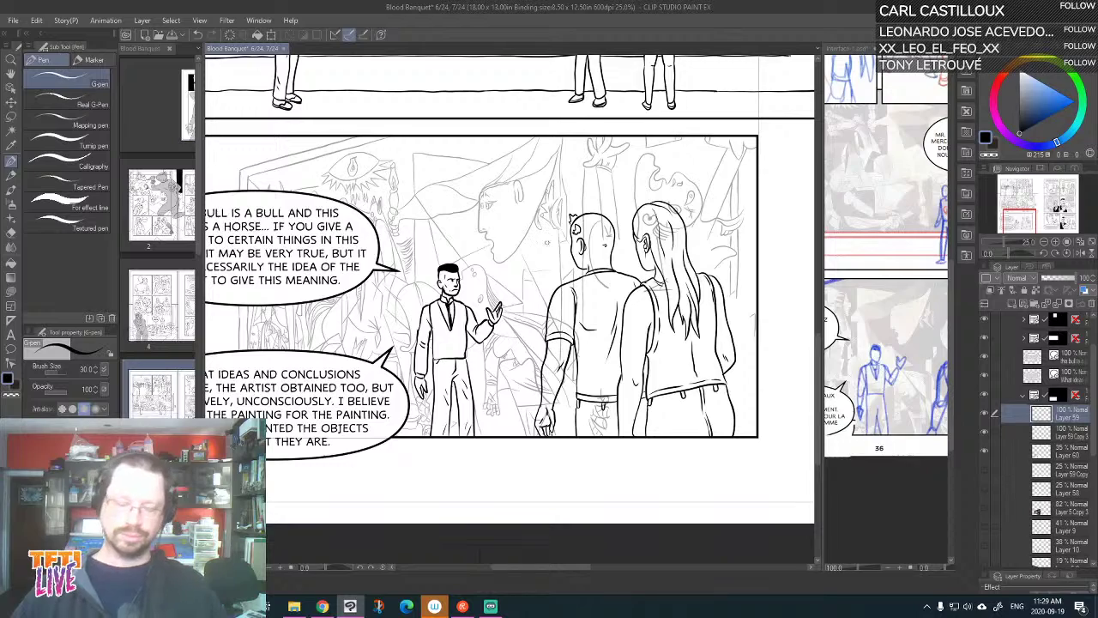
Examine the whole two-page spread and how the finished last panel sits with the other panels
{"action": "left_click_drag", "start_coordinate": [606, 245], "coordinate": [559, 293]}
{"action": "scroll", "coordinate": [563, 301], "scroll_direction": "down", "scroll_amount": 2}
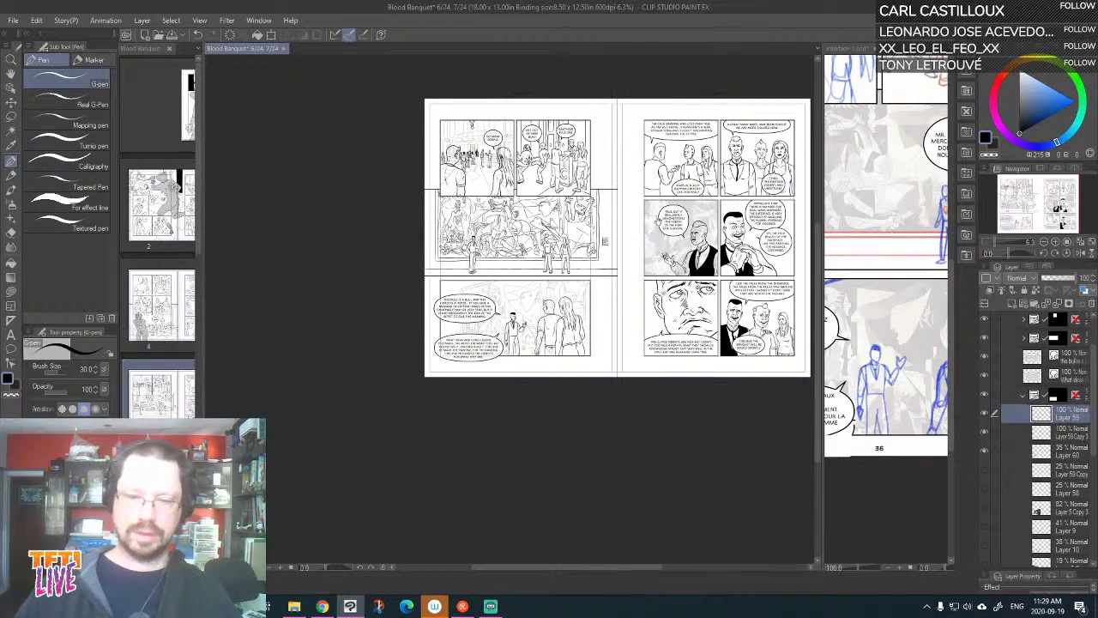
{"action": "left_click_drag", "start_coordinate": [655, 224], "coordinate": [586, 262]}
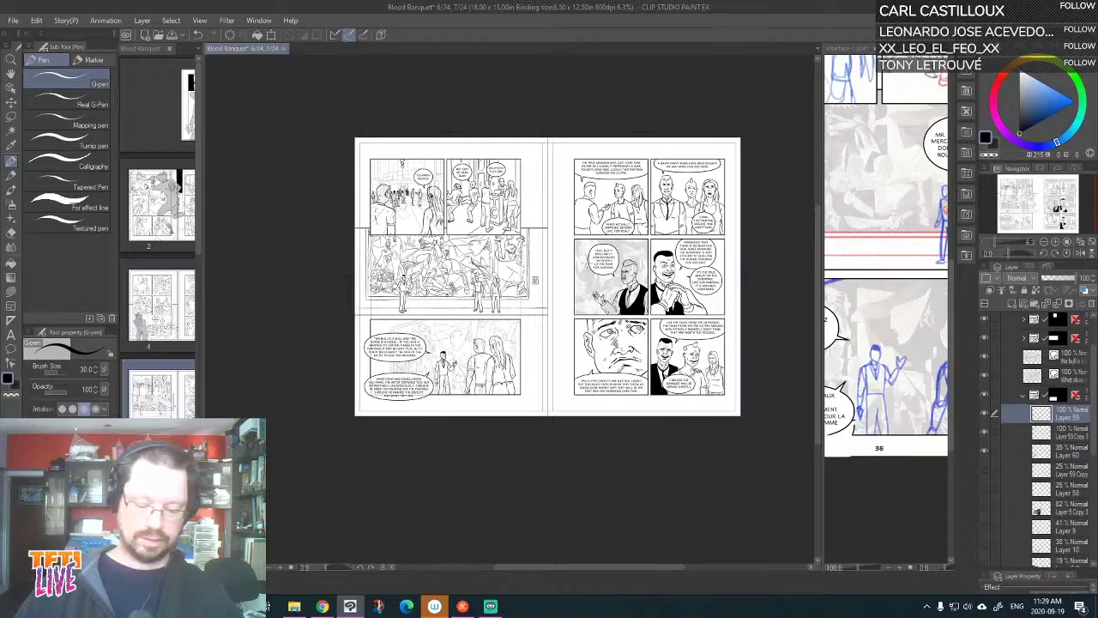
{"action": "scroll", "coordinate": [588, 263], "scroll_direction": "up", "scroll_amount": 1}
{"action": "left_click_drag", "start_coordinate": [444, 294], "coordinate": [470, 264]}
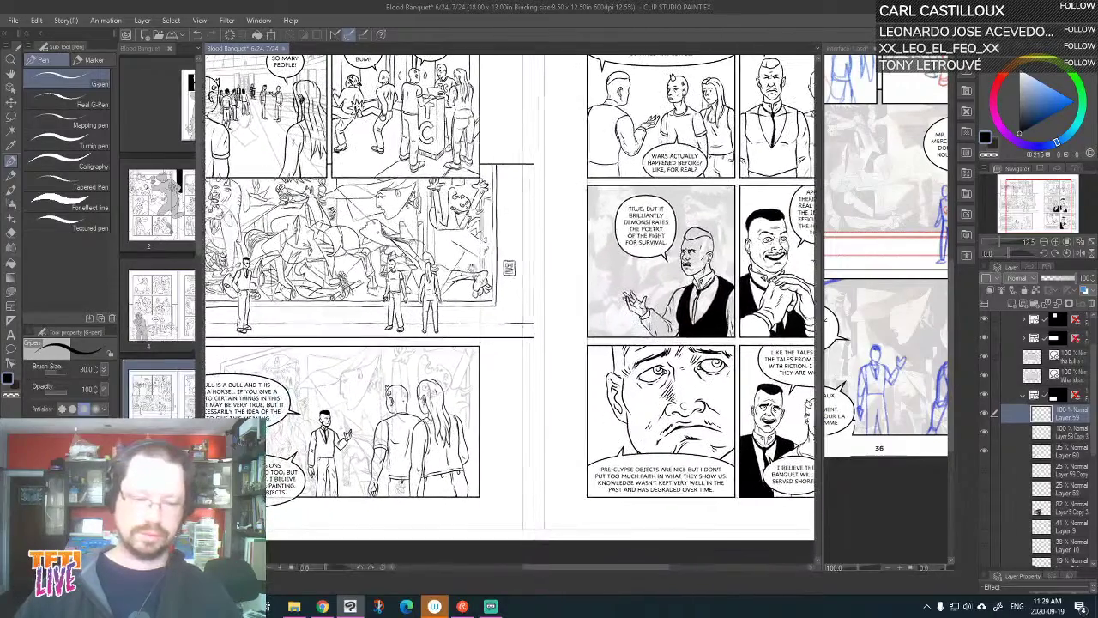
Widen the reference sketch document's view beside the inked spread
{"action": "left_click_drag", "start_coordinate": [821, 245], "coordinate": [632, 244]}
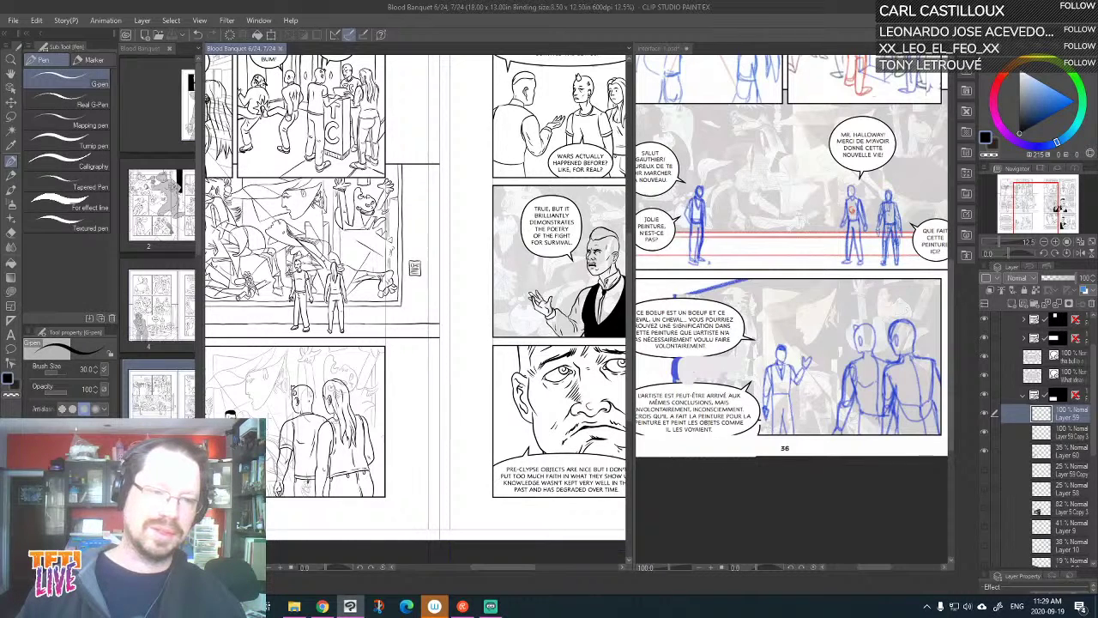
{"action": "left_click_drag", "start_coordinate": [560, 201], "coordinate": [307, 205]}
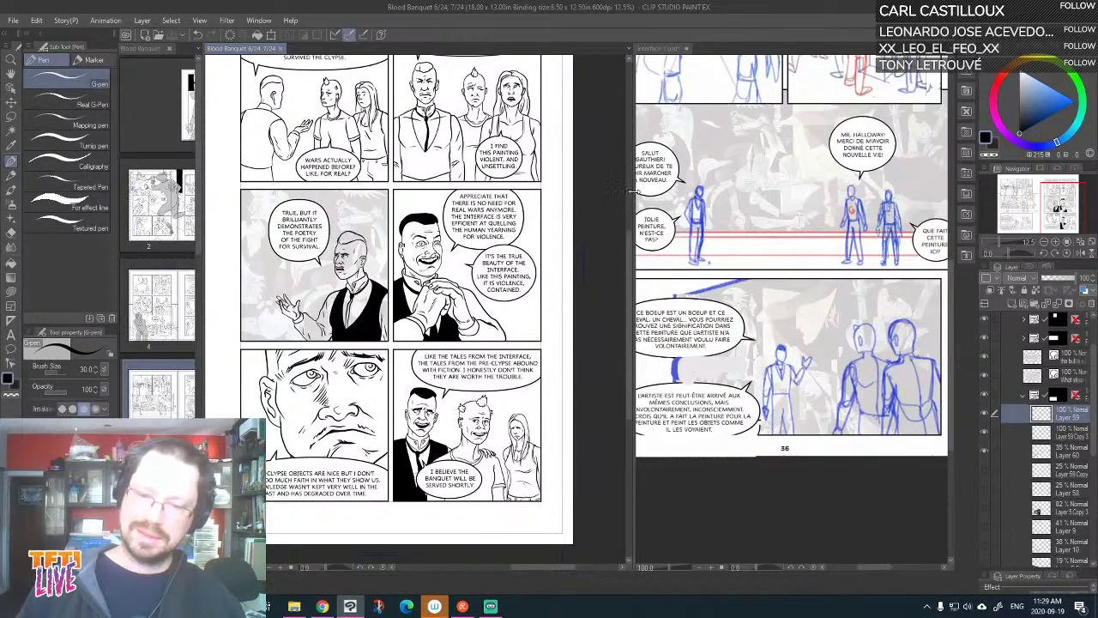
{"action": "left_click_drag", "start_coordinate": [631, 196], "coordinate": [555, 206]}
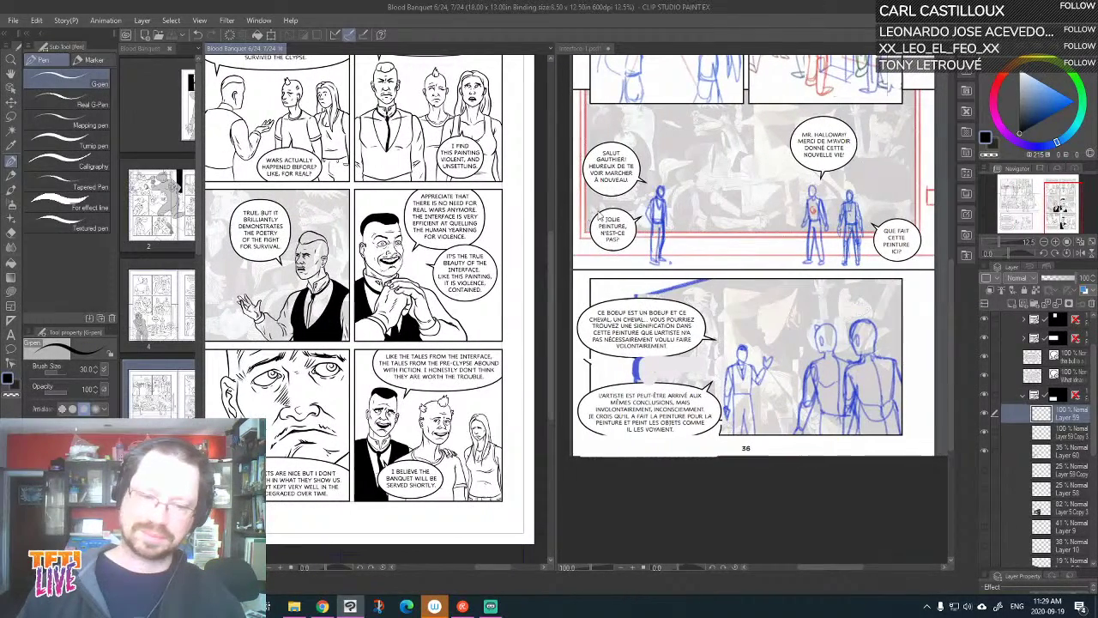
In the interface-1.psd reference, hide and collapse Group 5 and show Group 6 with the page 37 sketches
{"action": "left_click", "coordinate": [808, 209]}
{"action": "left_click_drag", "start_coordinate": [835, 207], "coordinate": [617, 294]}
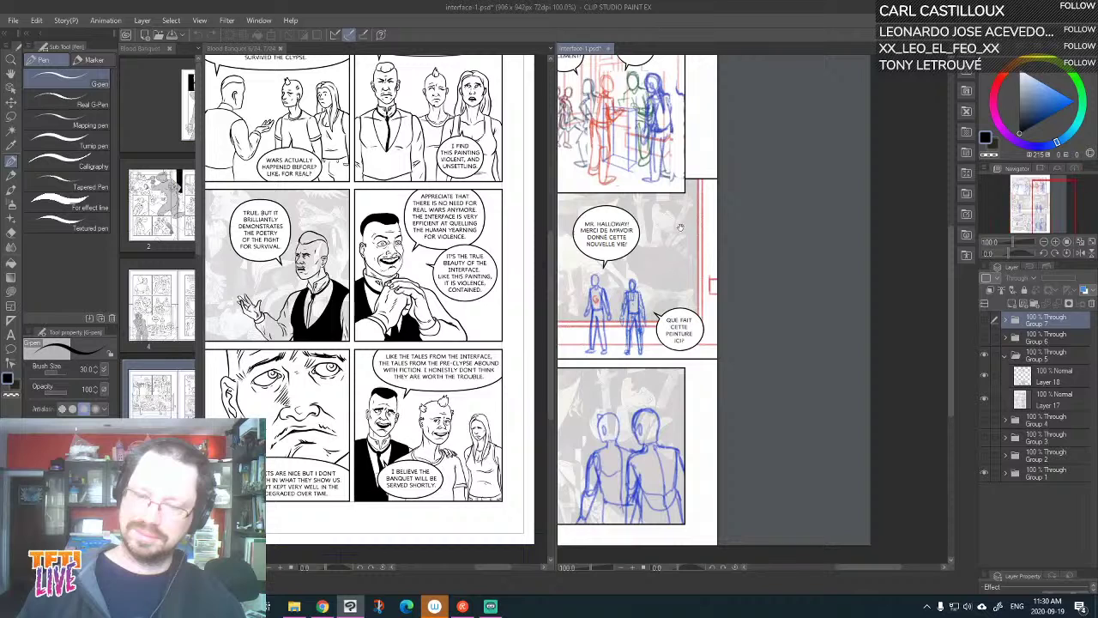
{"action": "left_click_drag", "start_coordinate": [675, 222], "coordinate": [872, 240]}
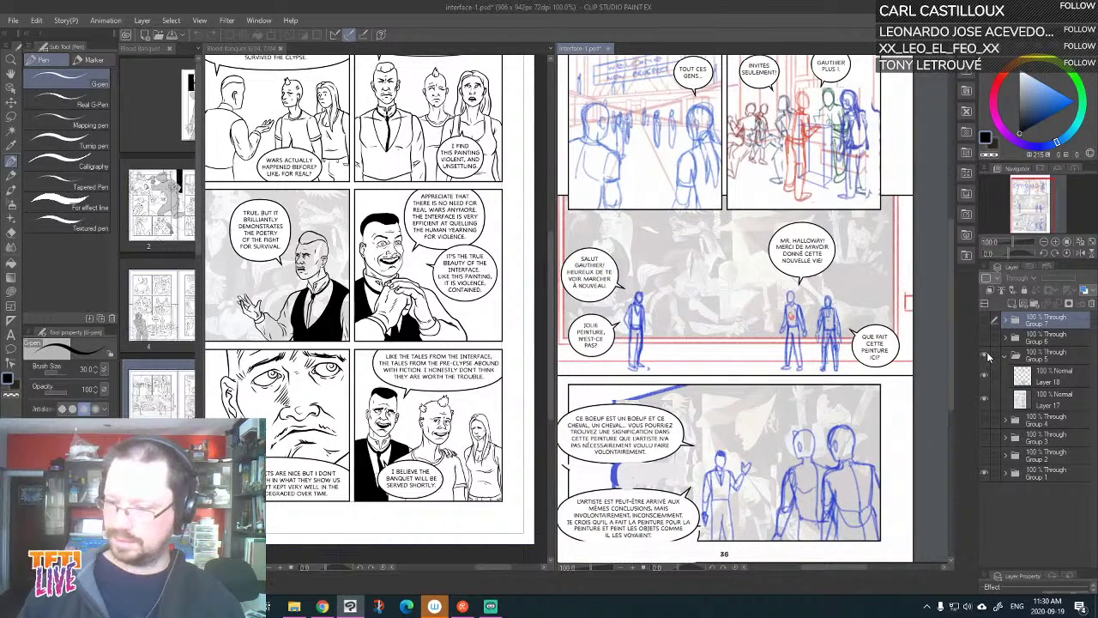
{"action": "left_click", "coordinate": [986, 354]}
{"action": "left_click", "coordinate": [1005, 357]}
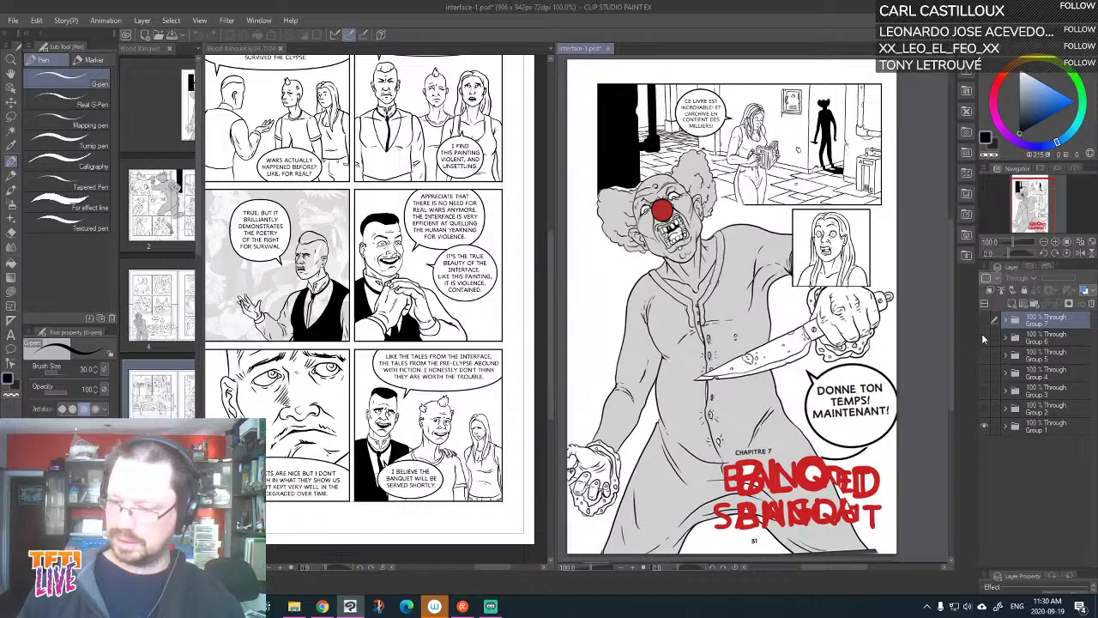
{"action": "left_click", "coordinate": [985, 337]}
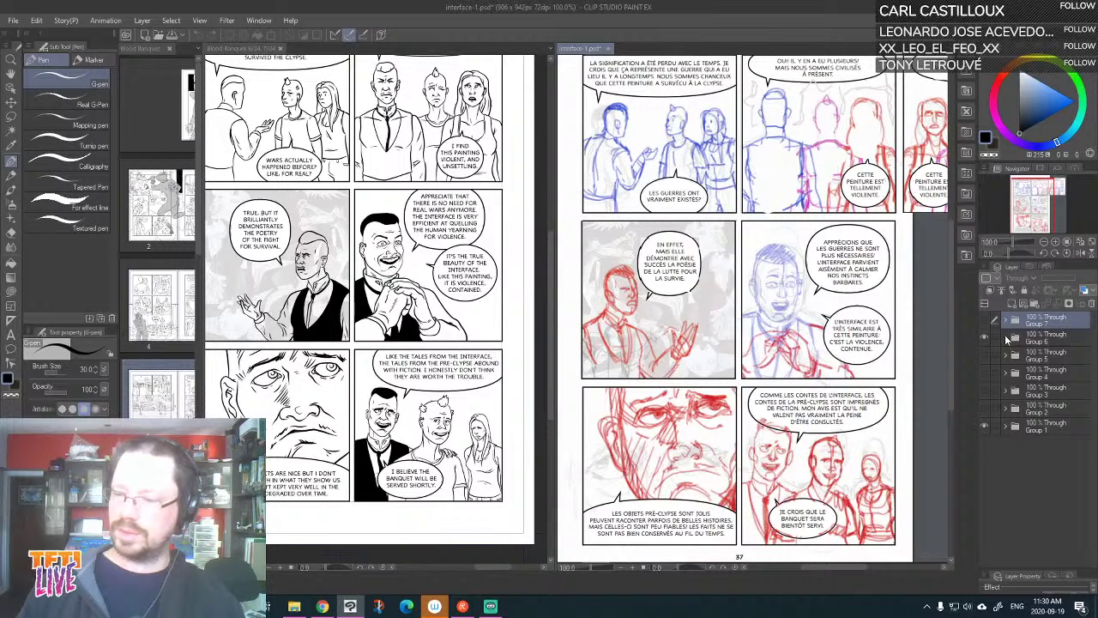
Expand Group 6 in the reference document and toggle Layer 23's visibility to compare the two versions of the page 37 sketches
{"action": "left_click", "coordinate": [1006, 340]}
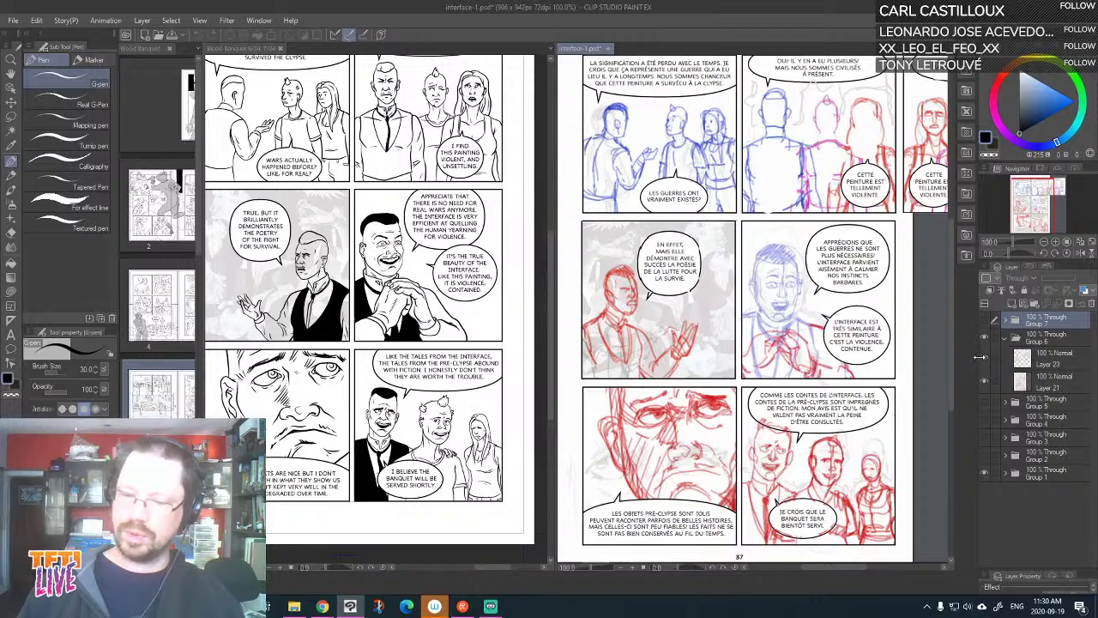
{"action": "left_click", "coordinate": [986, 361]}
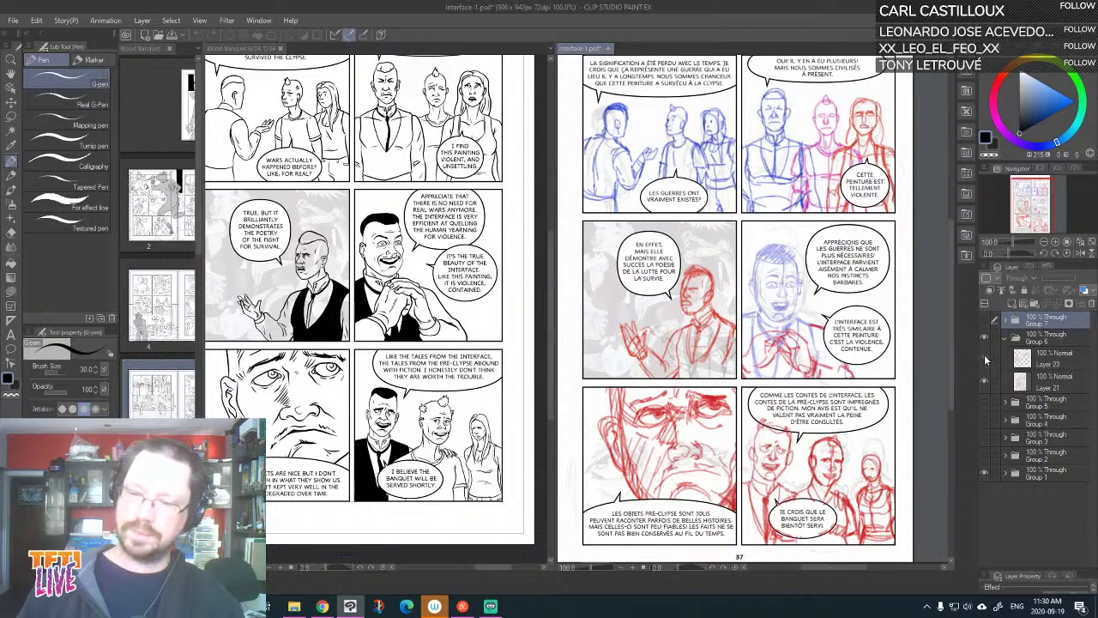
{"action": "left_click", "coordinate": [986, 361]}
{"action": "left_click", "coordinate": [986, 361]}
{"action": "left_click", "coordinate": [986, 361]}
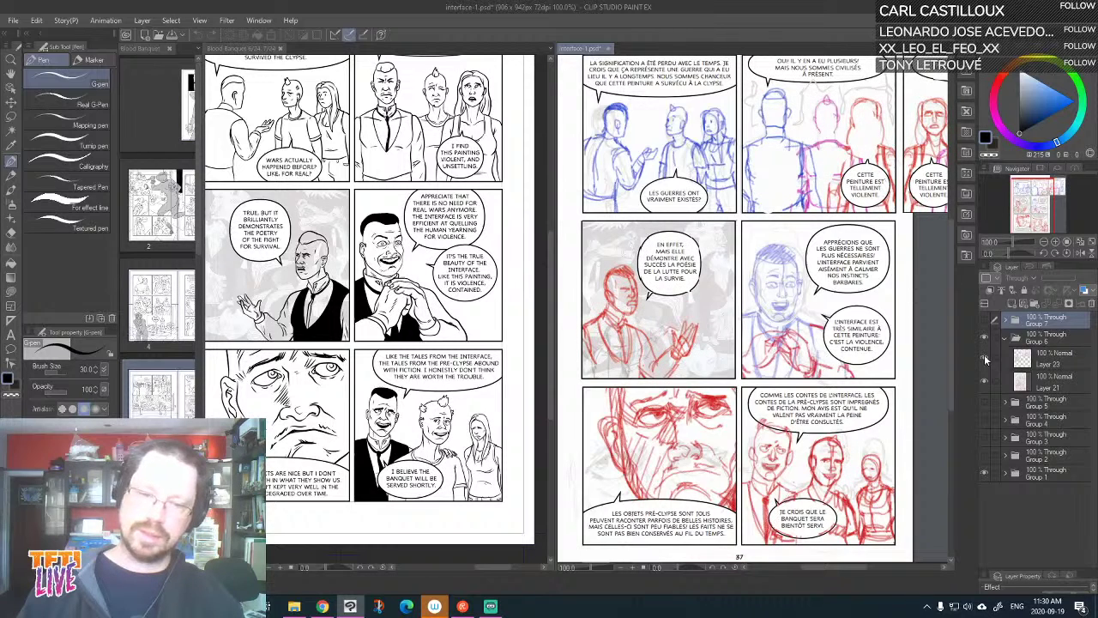
{"action": "left_click", "coordinate": [986, 361]}
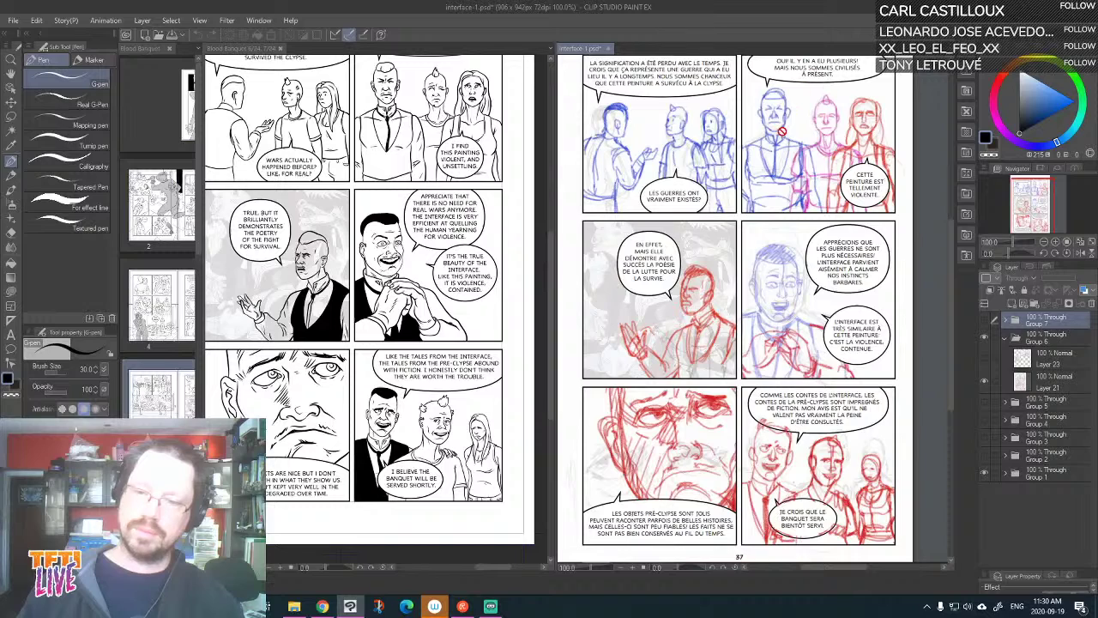
{"action": "left_click", "coordinate": [985, 361]}
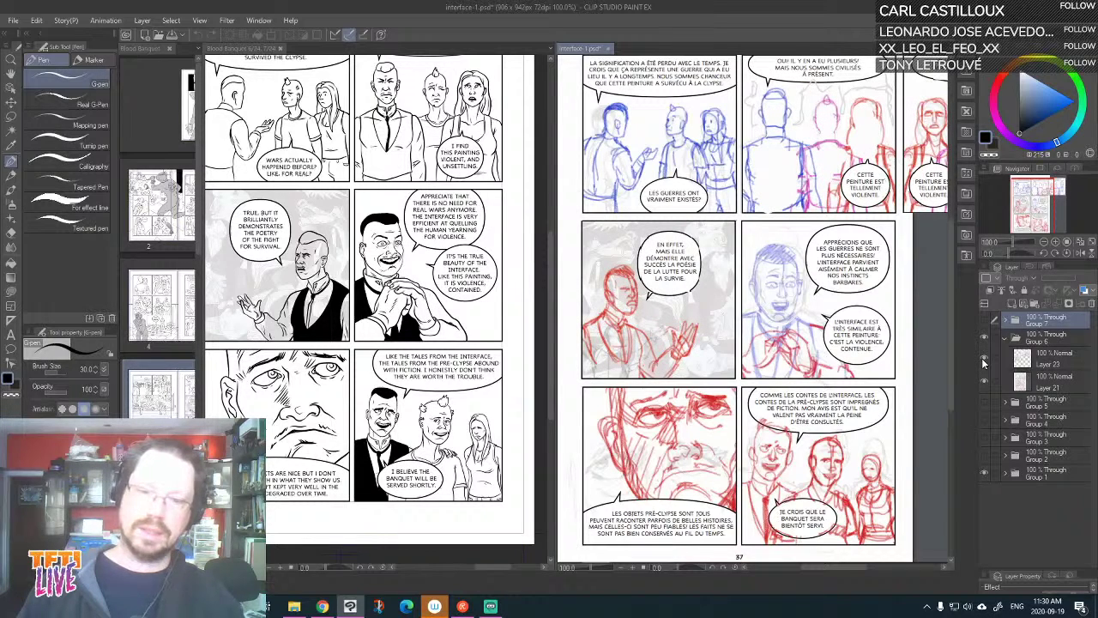
Examine the inked spread's painting scenes and following page beside the sketches, checking which way the characters face from panel to panel
{"action": "left_click", "coordinate": [299, 302]}
{"action": "left_click_drag", "start_coordinate": [261, 291], "coordinate": [485, 329]}
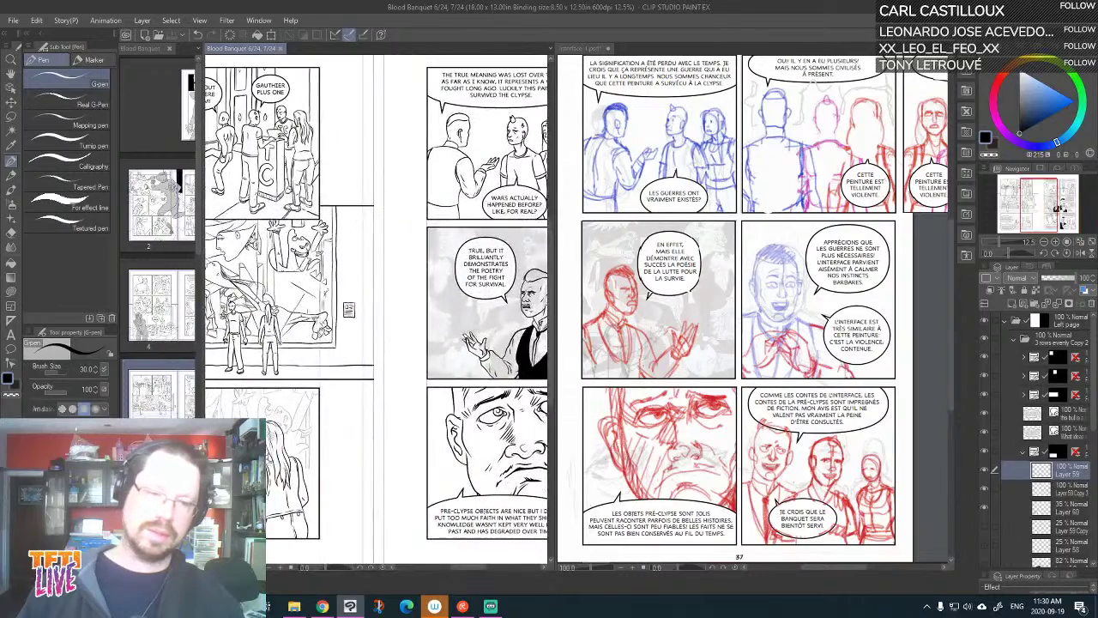
{"action": "left_click_drag", "start_coordinate": [337, 329], "coordinate": [549, 207]}
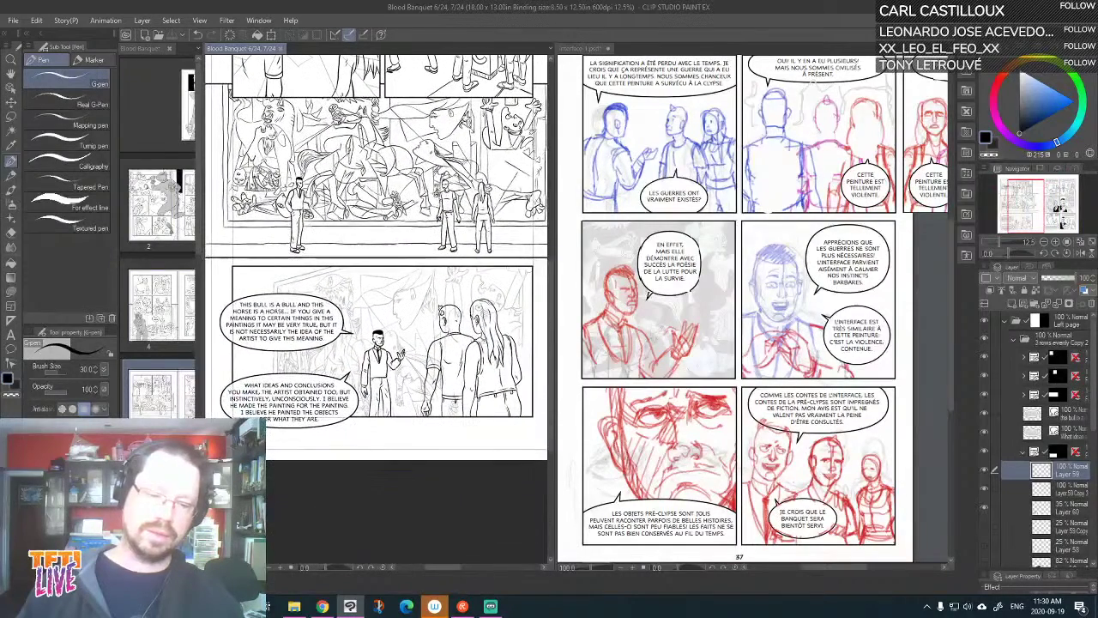
{"action": "left_click", "coordinate": [884, 172]}
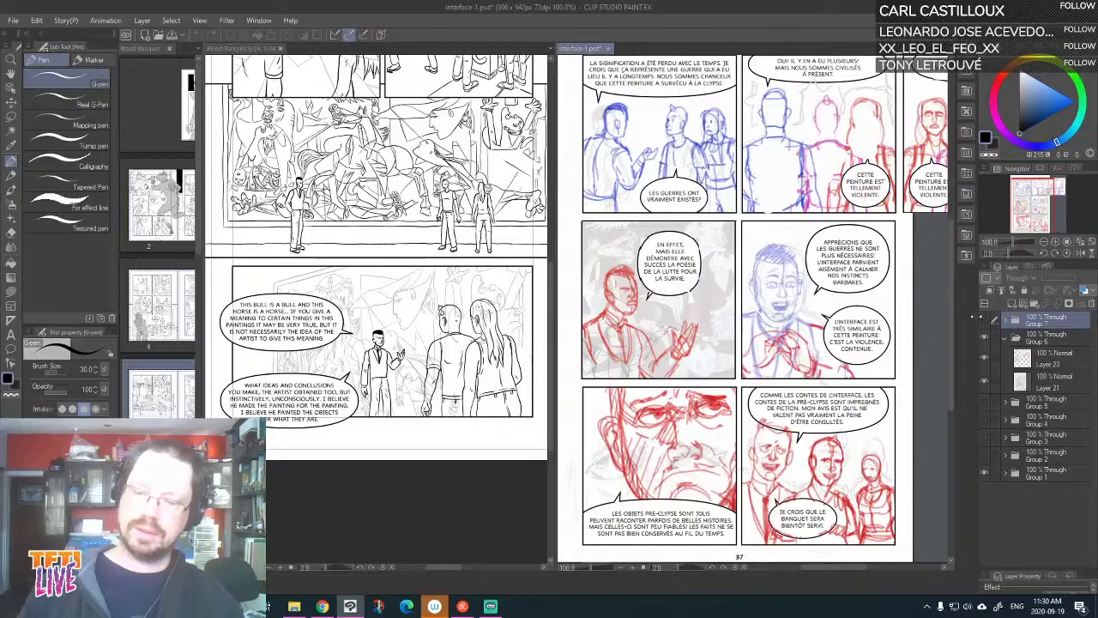
{"action": "left_click", "coordinate": [473, 235]}
{"action": "left_click_drag", "start_coordinate": [541, 199], "coordinate": [433, 267]}
{"action": "left_click_drag", "start_coordinate": [306, 299], "coordinate": [512, 248]}
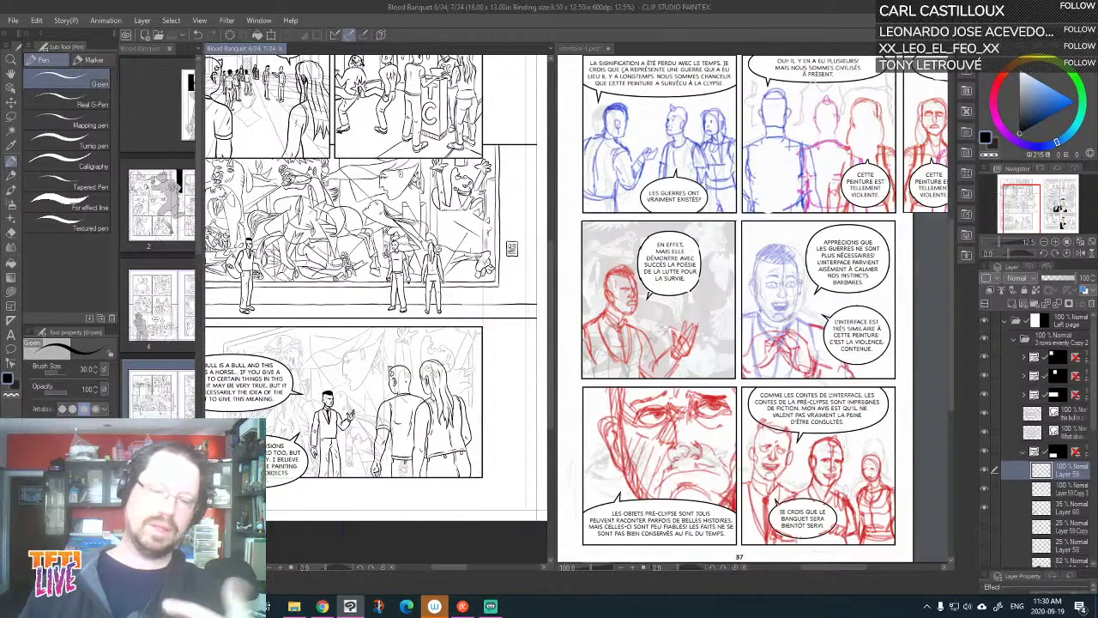
{"action": "scroll", "coordinate": [512, 248], "scroll_direction": "down", "scroll_amount": 5}
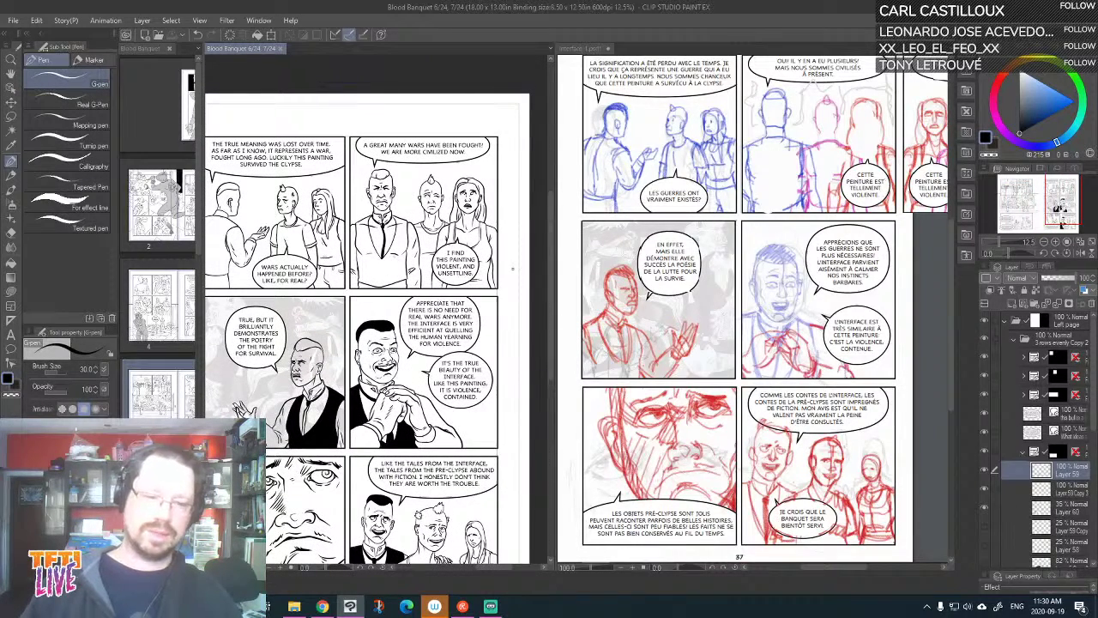
{"action": "mouse_move", "coordinate": [396, 339]}
{"action": "left_mouse_down"}
{"action": "mouse_move", "coordinate": [438, 252]}
{"action": "mouse_move", "coordinate": [412, 330]}
{"action": "left_mouse_up"}
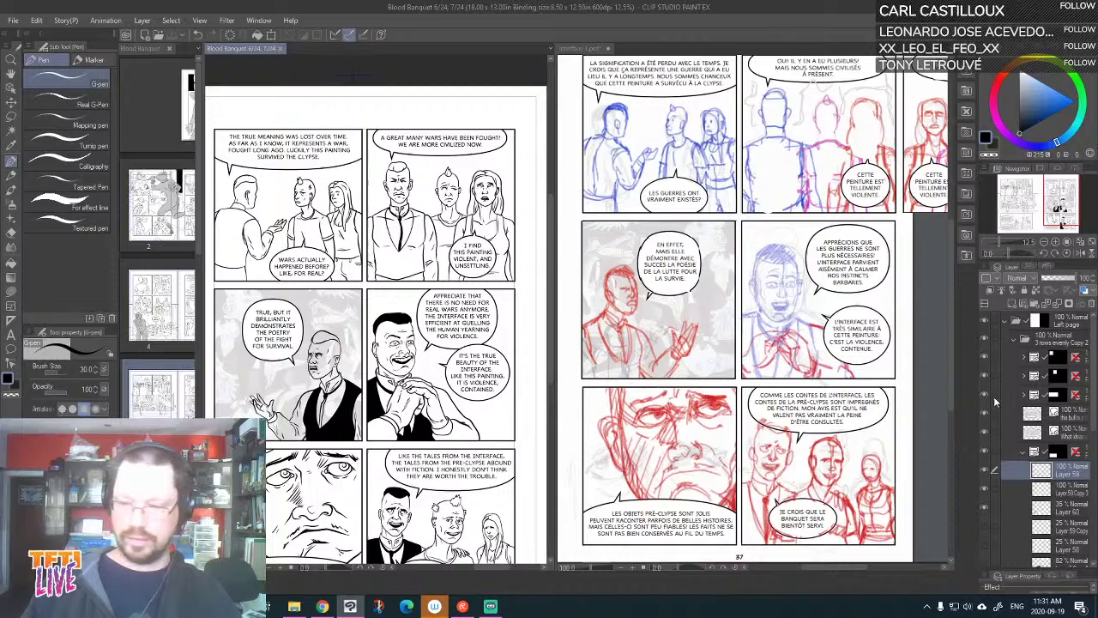
Collapse the Left page folder and expand the Right page's frame folder containing the "True, but it brilliantly demonstrates" panel
{"action": "left_click", "coordinate": [1015, 320]}
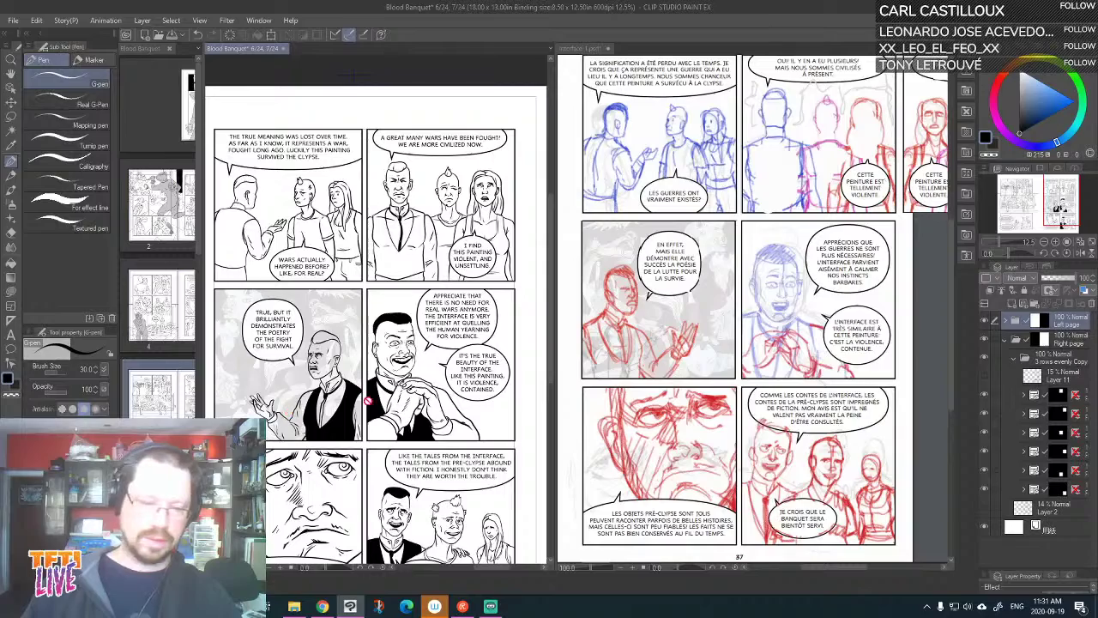
{"action": "left_click_drag", "start_coordinate": [285, 412], "coordinate": [528, 367]}
{"action": "scroll", "coordinate": [528, 367], "scroll_direction": "left", "scroll_amount": 2}
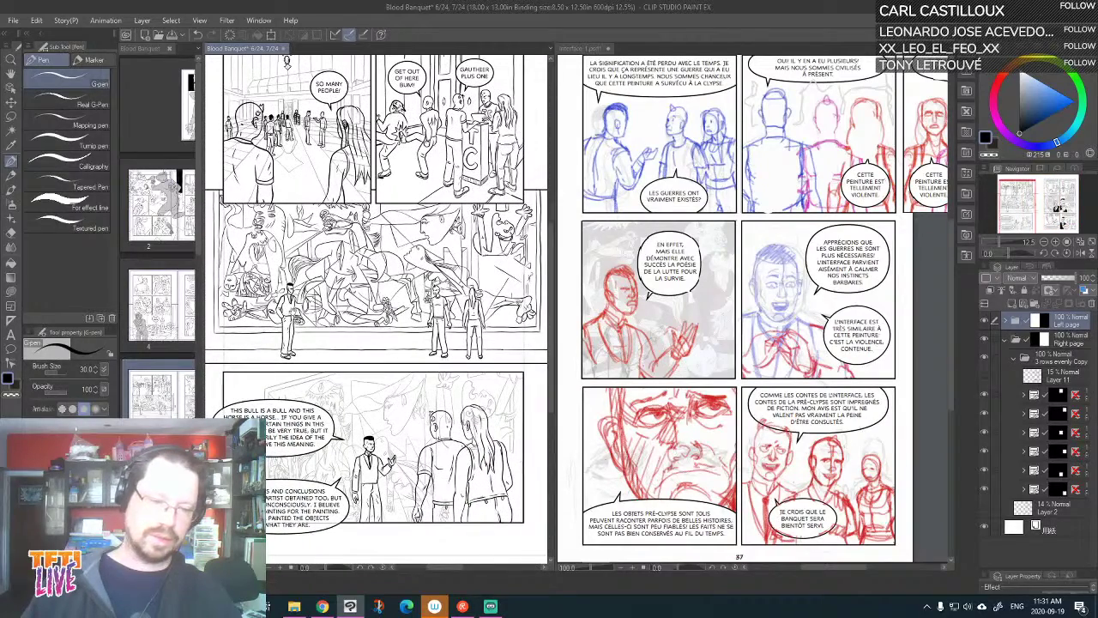
{"action": "scroll", "coordinate": [374, 309], "scroll_direction": "right", "scroll_amount": 6}
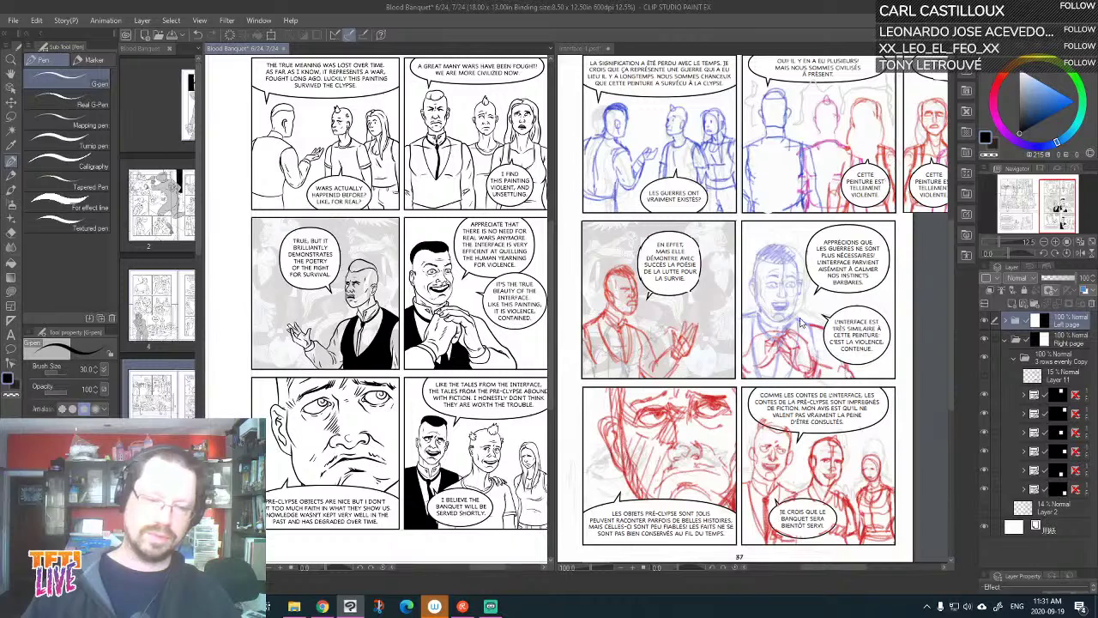
{"action": "left_click", "coordinate": [986, 433]}
{"action": "left_click", "coordinate": [986, 434]}
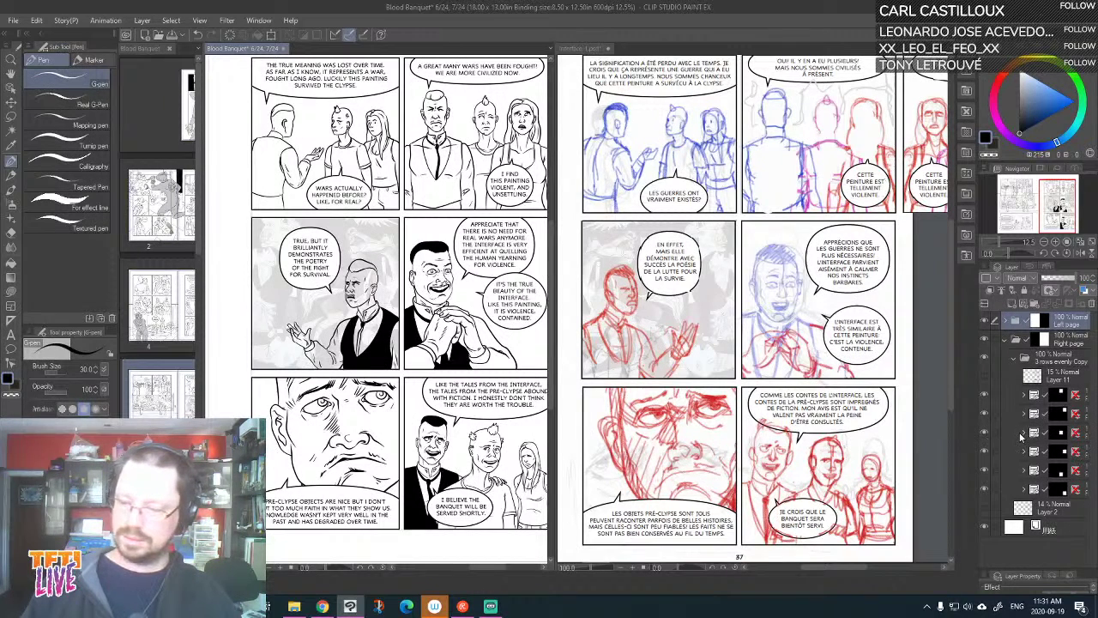
{"action": "left_click", "coordinate": [1022, 432]}
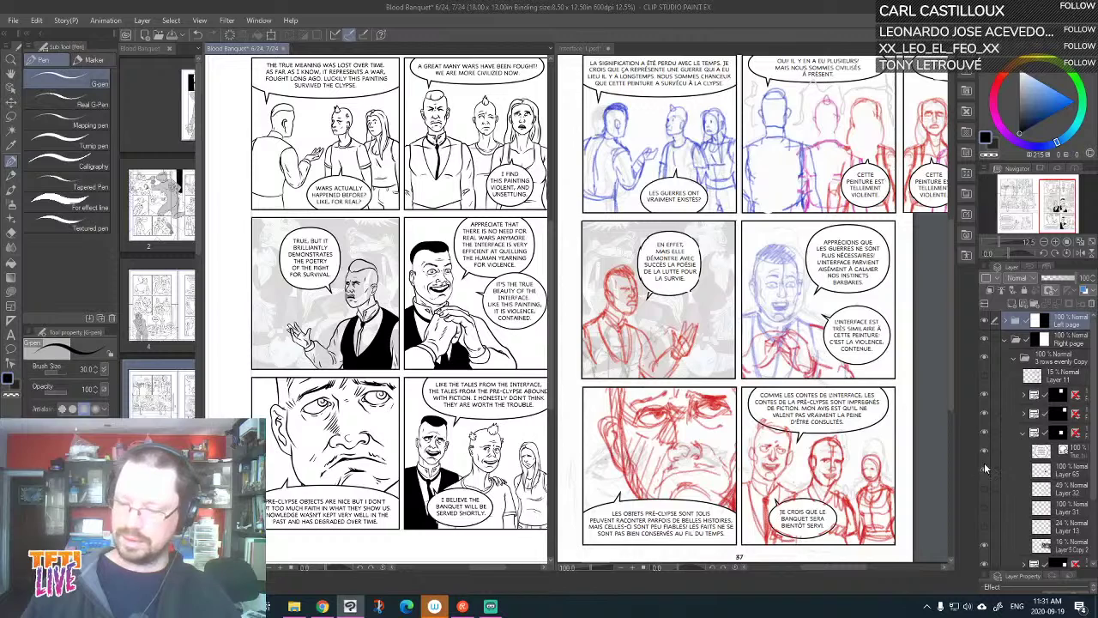
Identify the inked man on Layer 65, flip him horizontally and move him to the left side of his panel
{"action": "left_click", "coordinate": [985, 463]}
{"action": "left_click", "coordinate": [985, 464]}
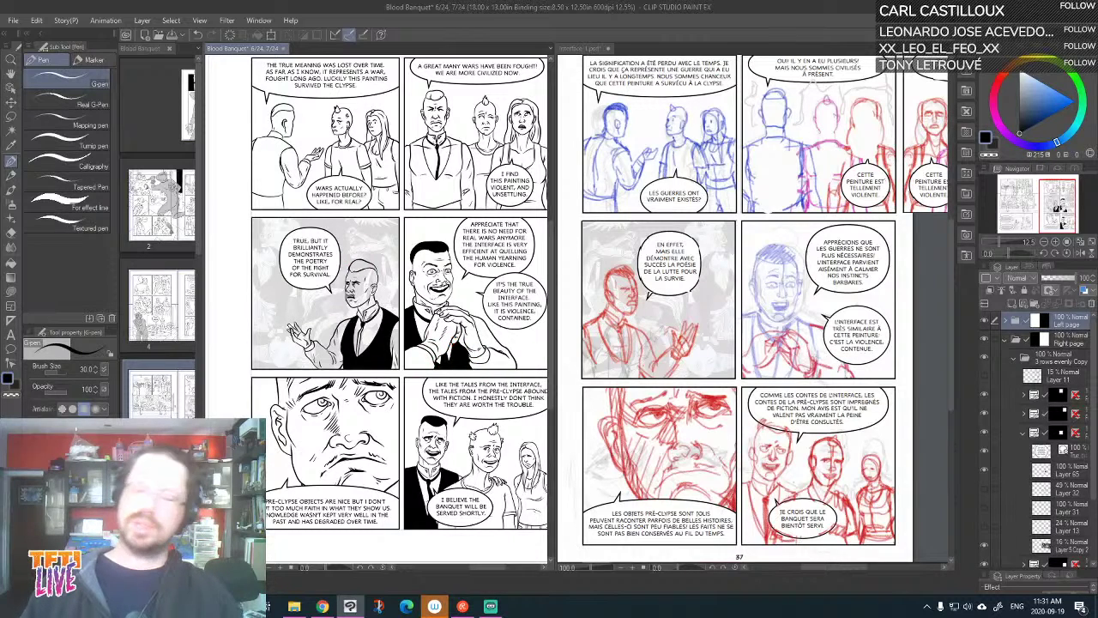
{"action": "left_click", "coordinate": [986, 468]}
{"action": "left_click", "coordinate": [986, 469]}
{"action": "left_click", "coordinate": [1067, 474]}
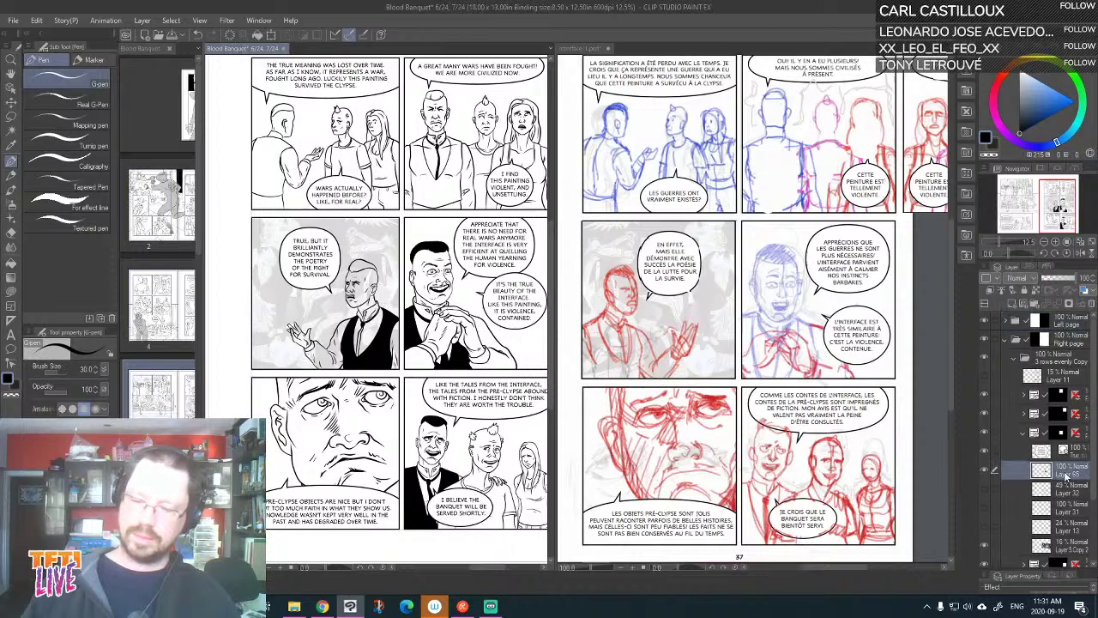
{"action": "key", "text": "ctrl+t"}
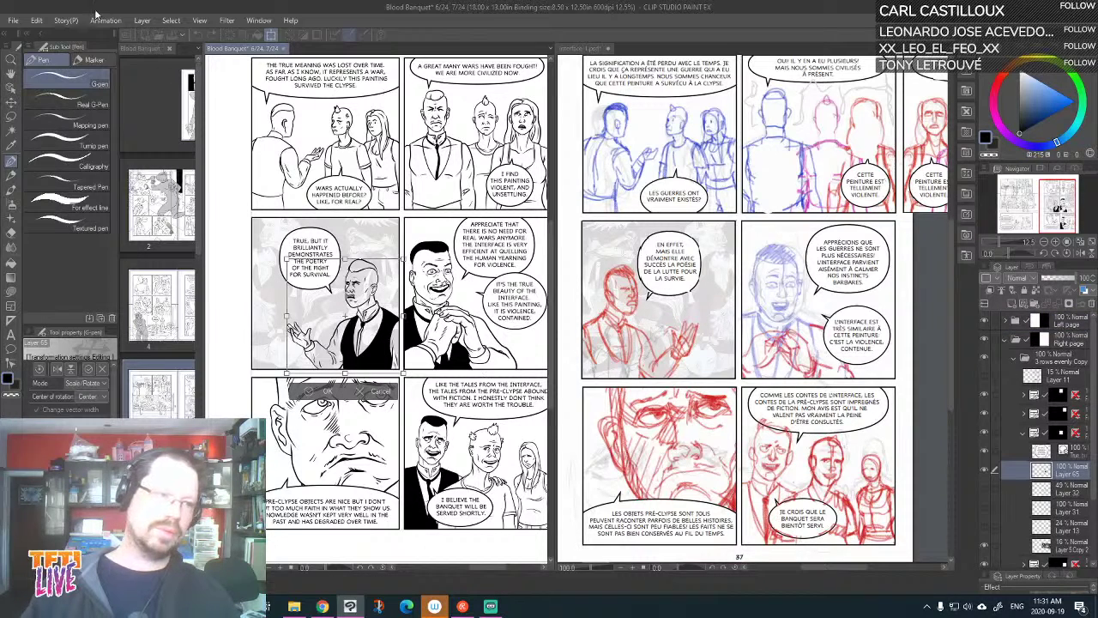
{"action": "left_click", "coordinate": [36, 20]}
{"action": "mouse_move", "coordinate": [130, 296]}
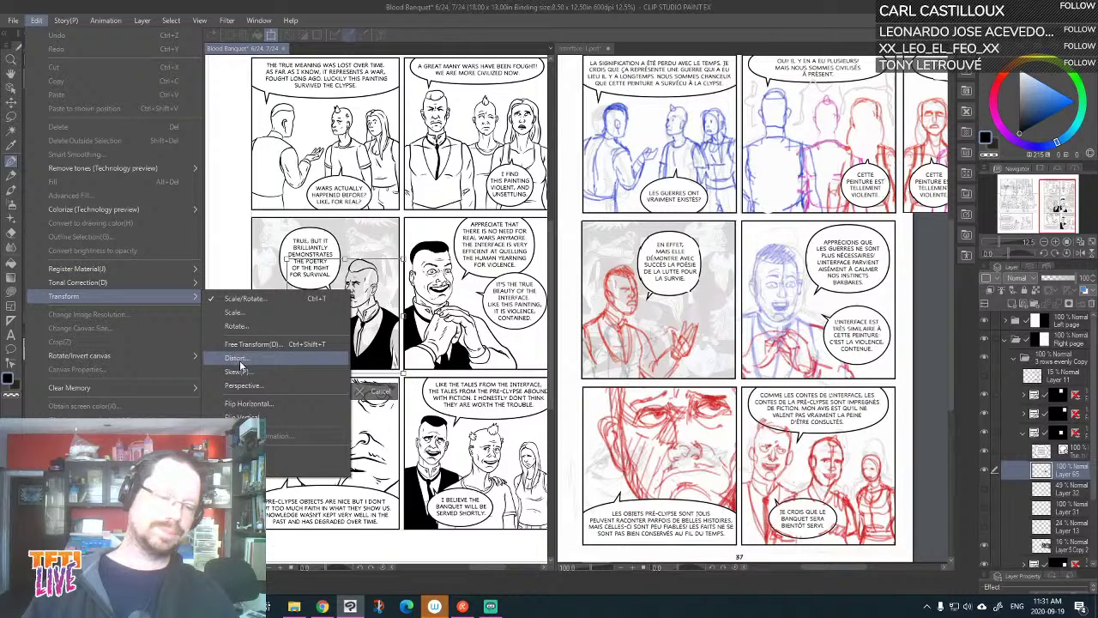
{"action": "left_click", "coordinate": [247, 402]}
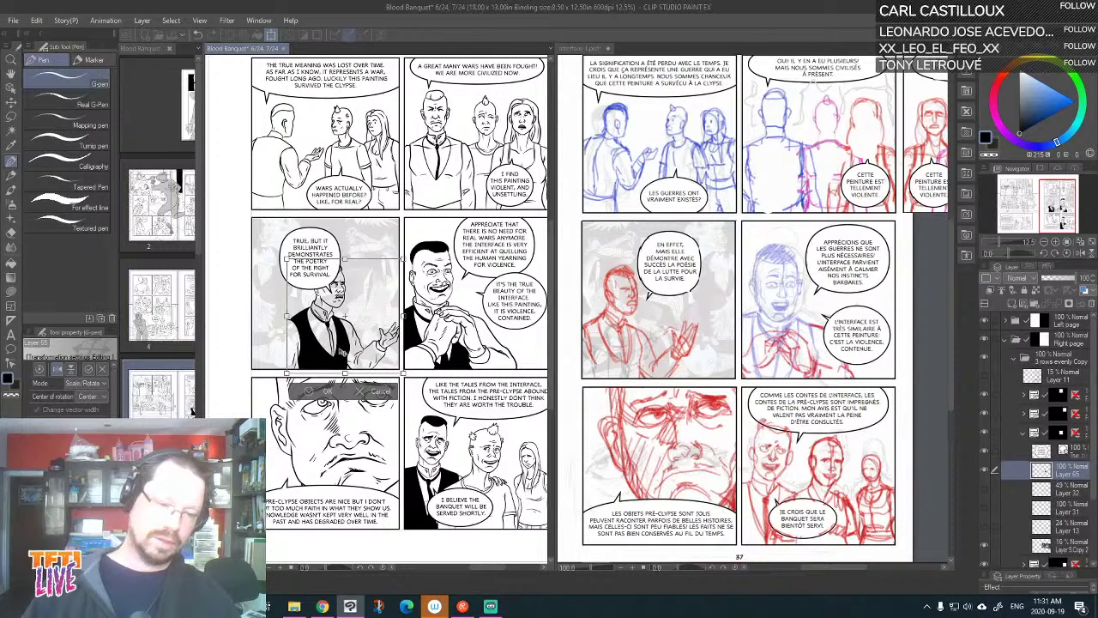
{"action": "left_click_drag", "start_coordinate": [340, 351], "coordinate": [296, 362]}
{"action": "key", "text": "Return"}
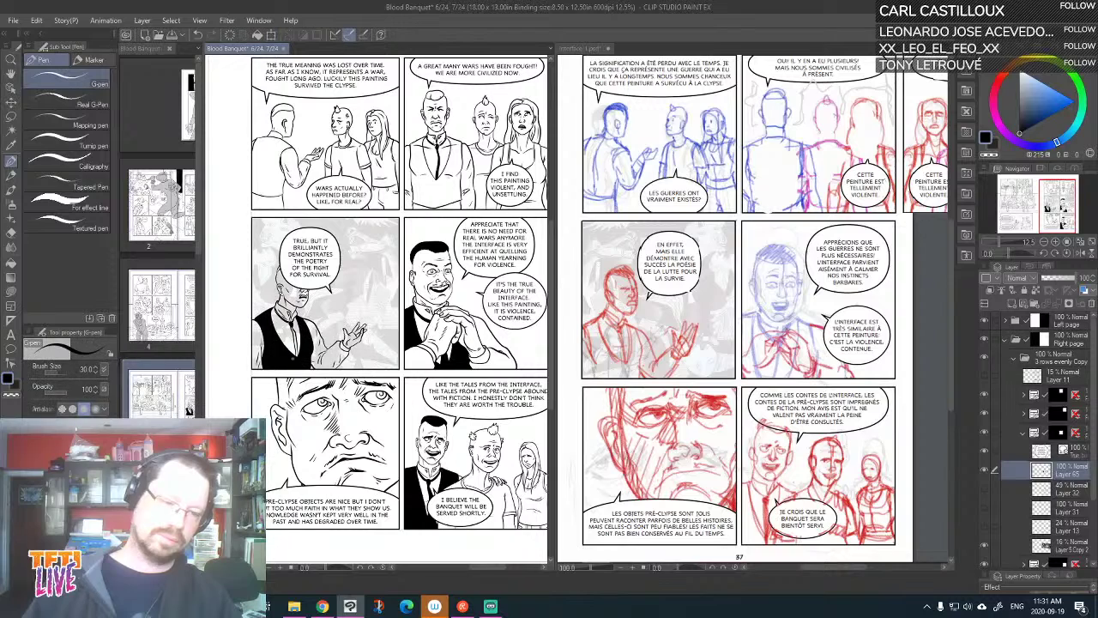
Move the "True, but it brilliantly demonstrates" speech balloon to the right of the flipped man's head
{"action": "left_click", "coordinate": [1063, 449]}
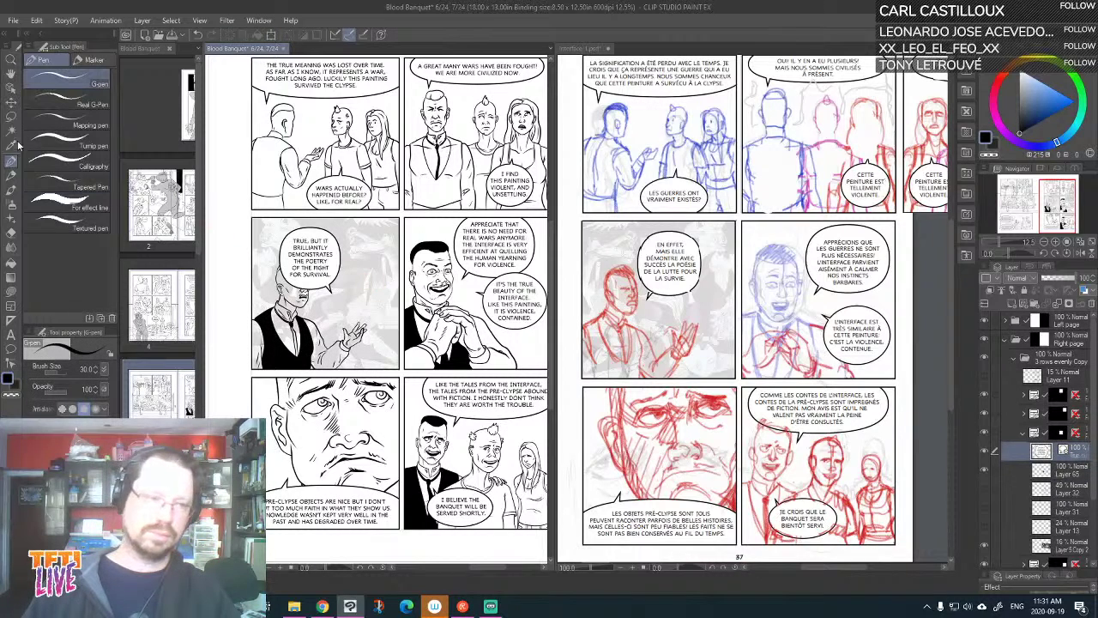
{"action": "left_click", "coordinate": [11, 102]}
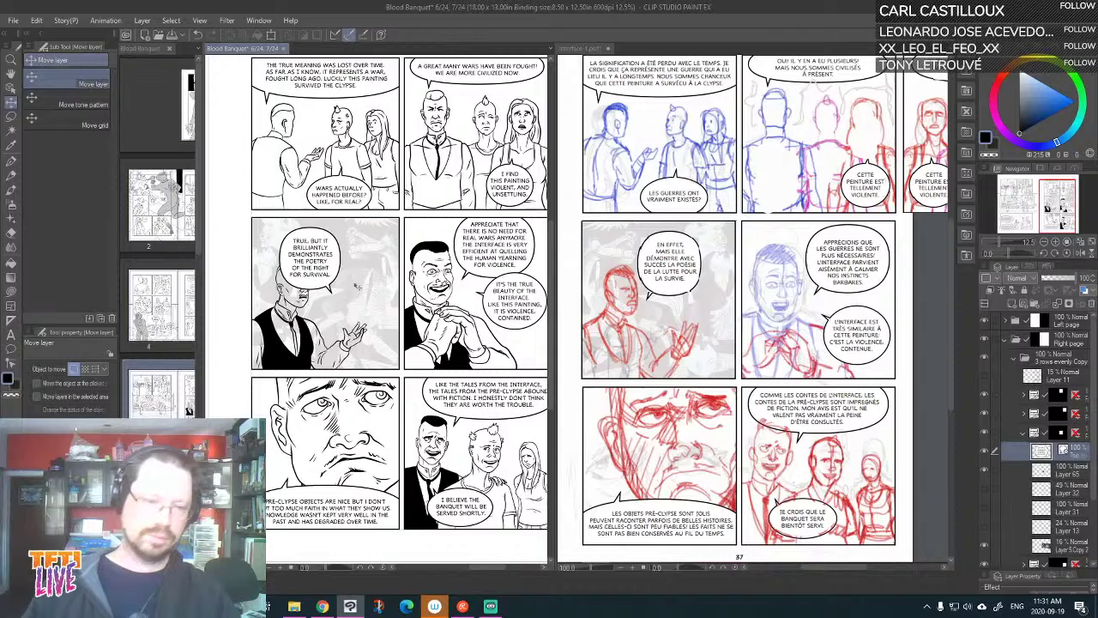
{"action": "left_click_drag", "start_coordinate": [328, 276], "coordinate": [371, 283]}
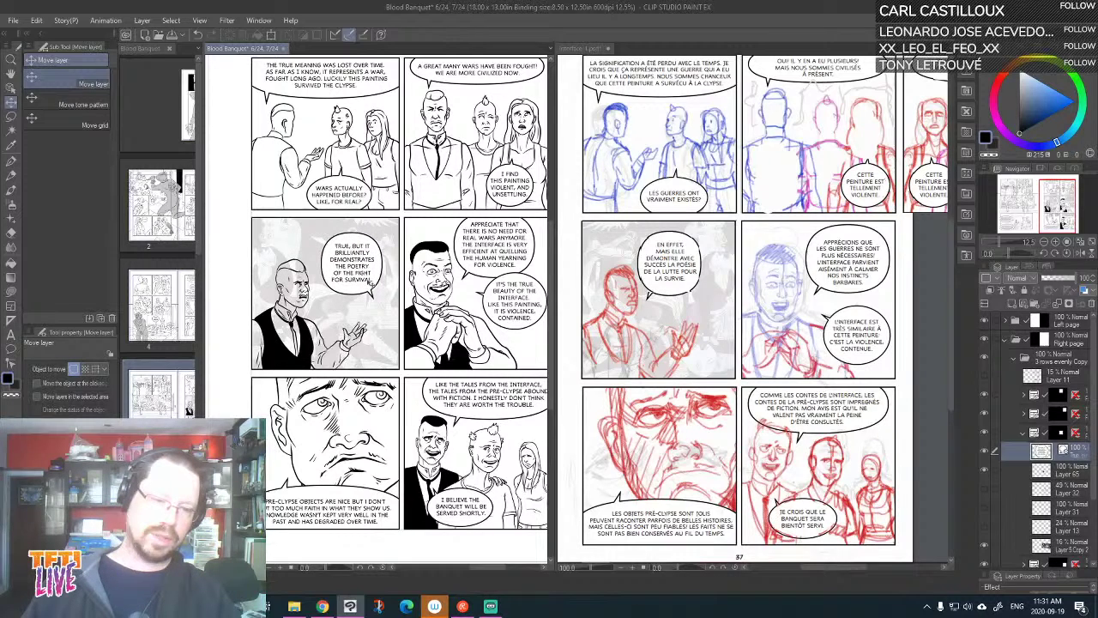
Move and rotate the speech balloon's tail so it points toward the flipped man's face, dismissing the drive notification
{"action": "left_click", "coordinate": [12, 88]}
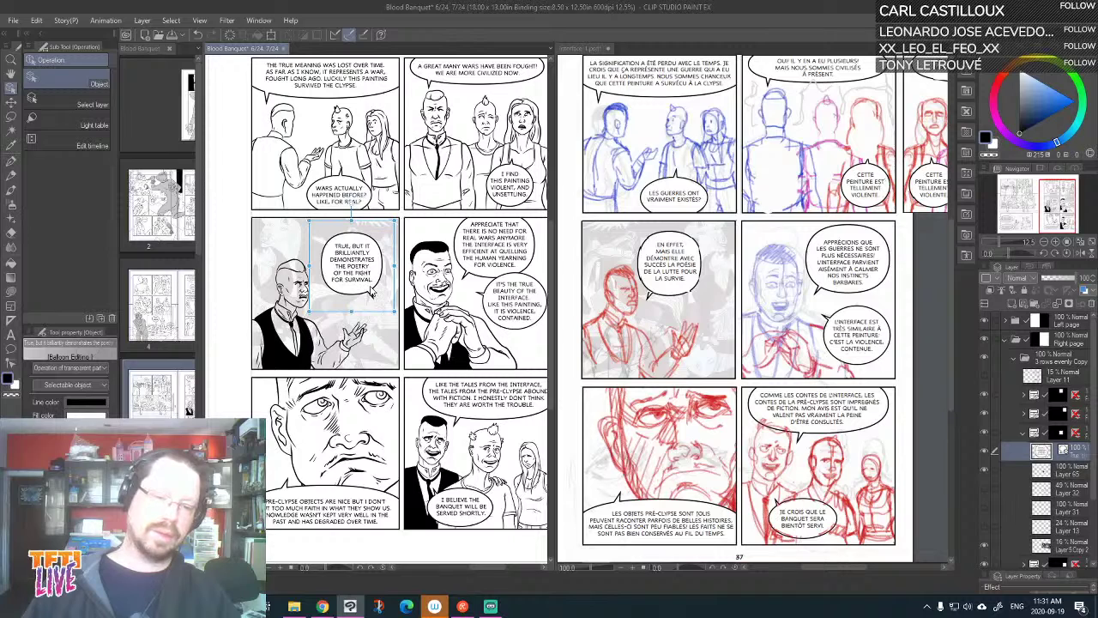
{"action": "left_click", "coordinate": [373, 297]}
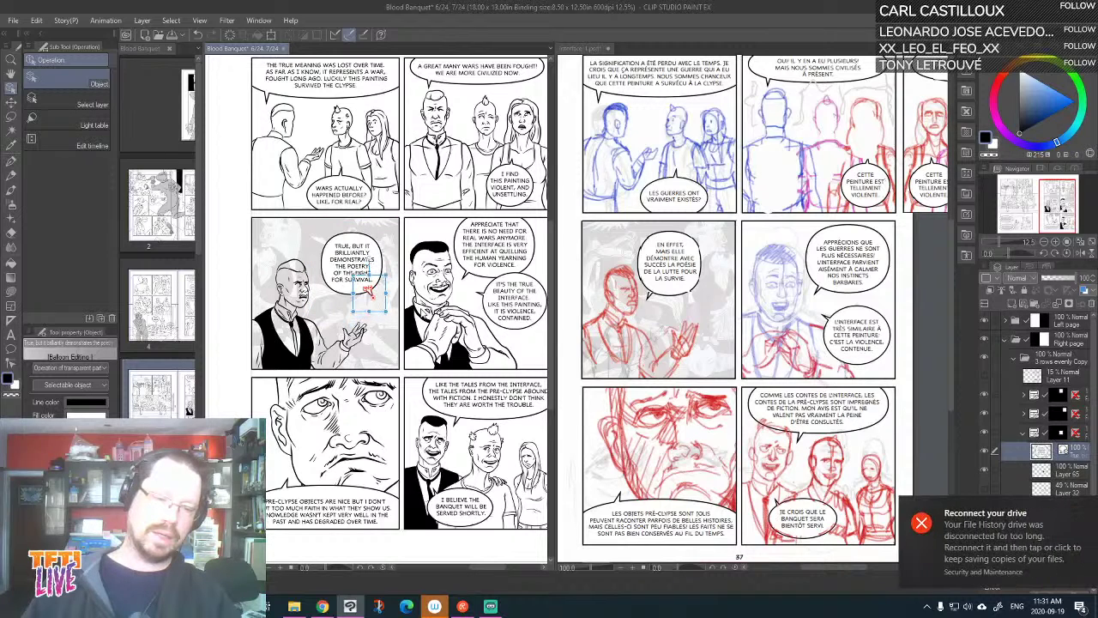
{"action": "left_click_drag", "start_coordinate": [372, 296], "coordinate": [366, 293]}
{"action": "left_click", "coordinate": [990, 519]}
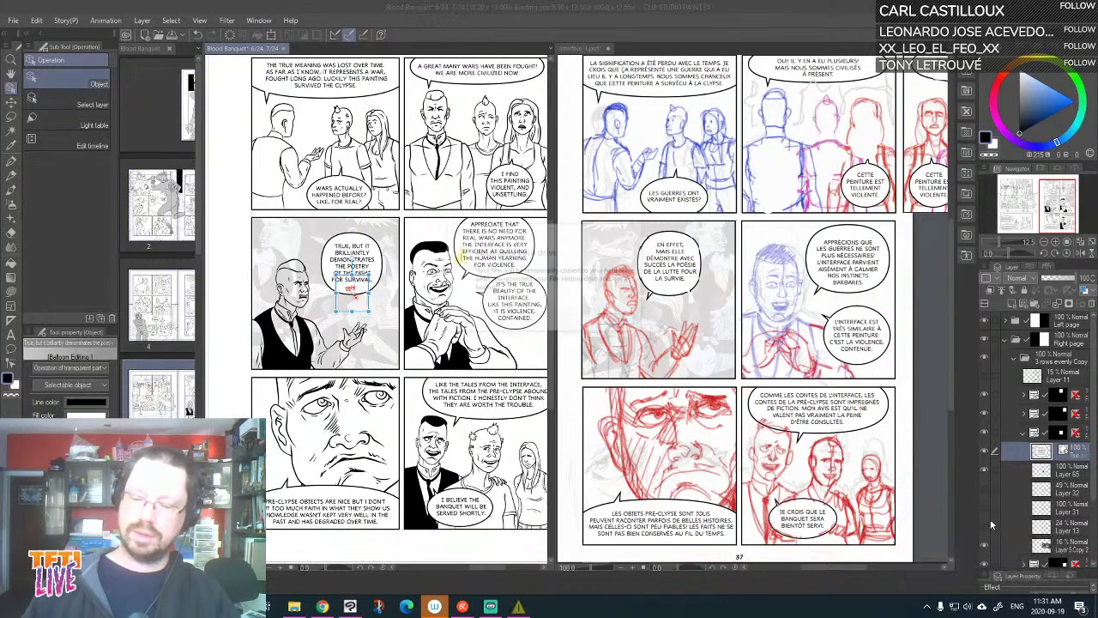
{"action": "left_click", "coordinate": [646, 5]}
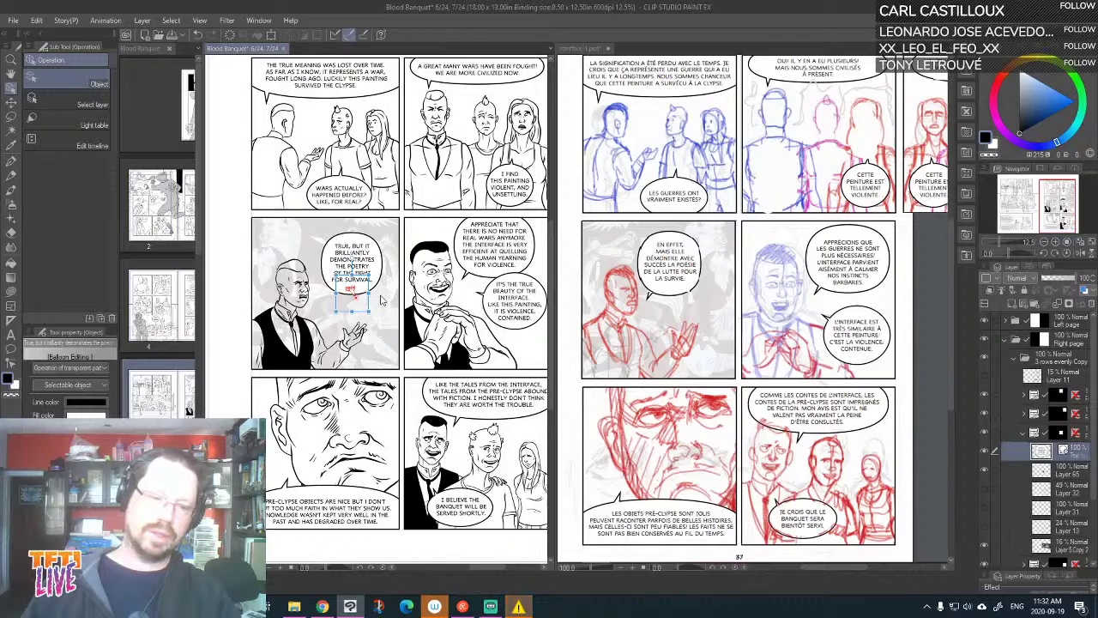
{"action": "left_click_drag", "start_coordinate": [373, 316], "coordinate": [341, 293]}
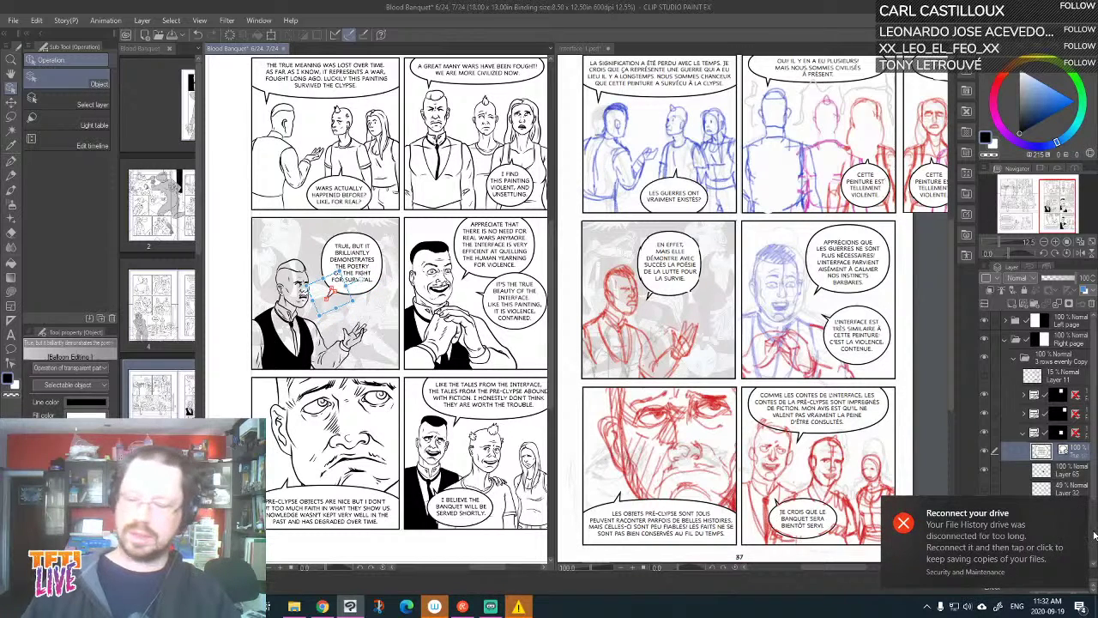
{"action": "left_click", "coordinate": [1078, 510]}
{"action": "left_click", "coordinate": [941, 491]}
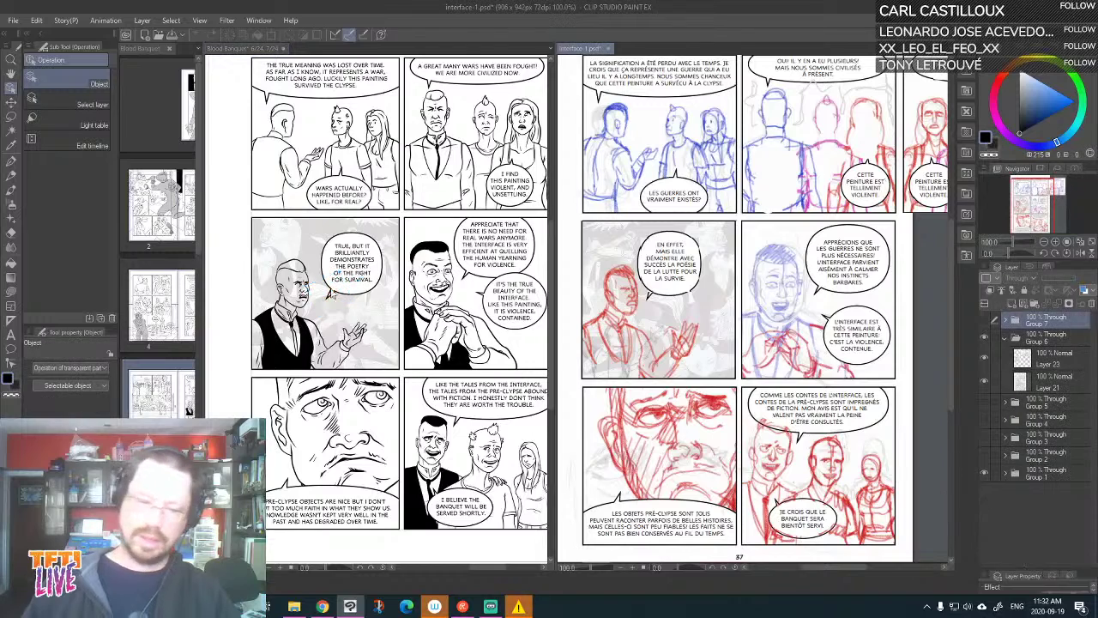
{"action": "left_click", "coordinate": [333, 301]}
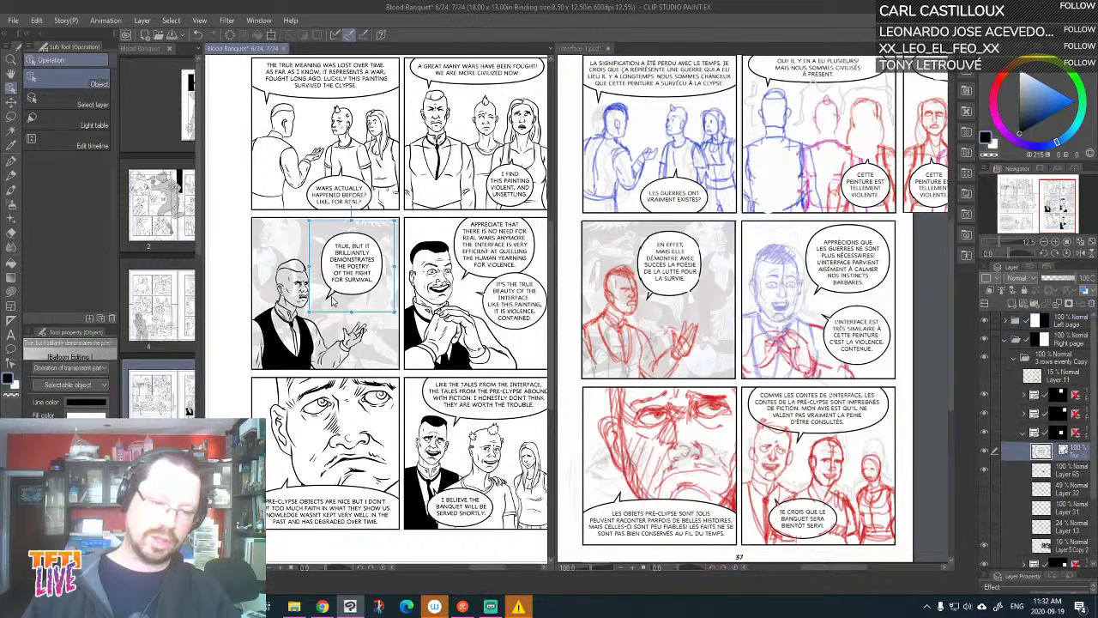
{"action": "left_click", "coordinate": [333, 301]}
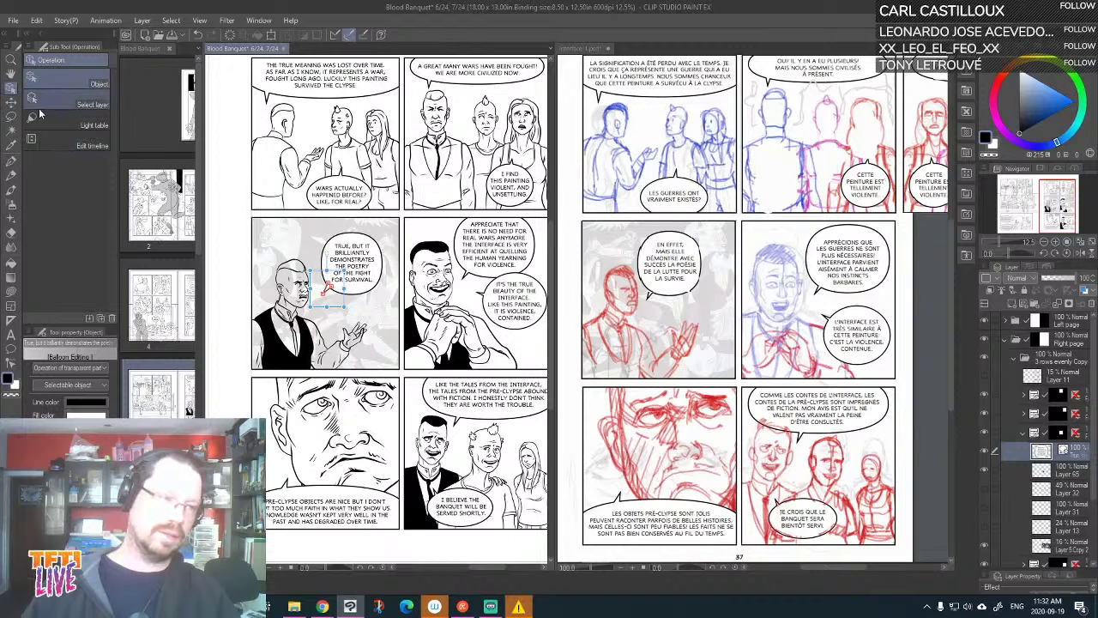
{"action": "left_click", "coordinate": [11, 103]}
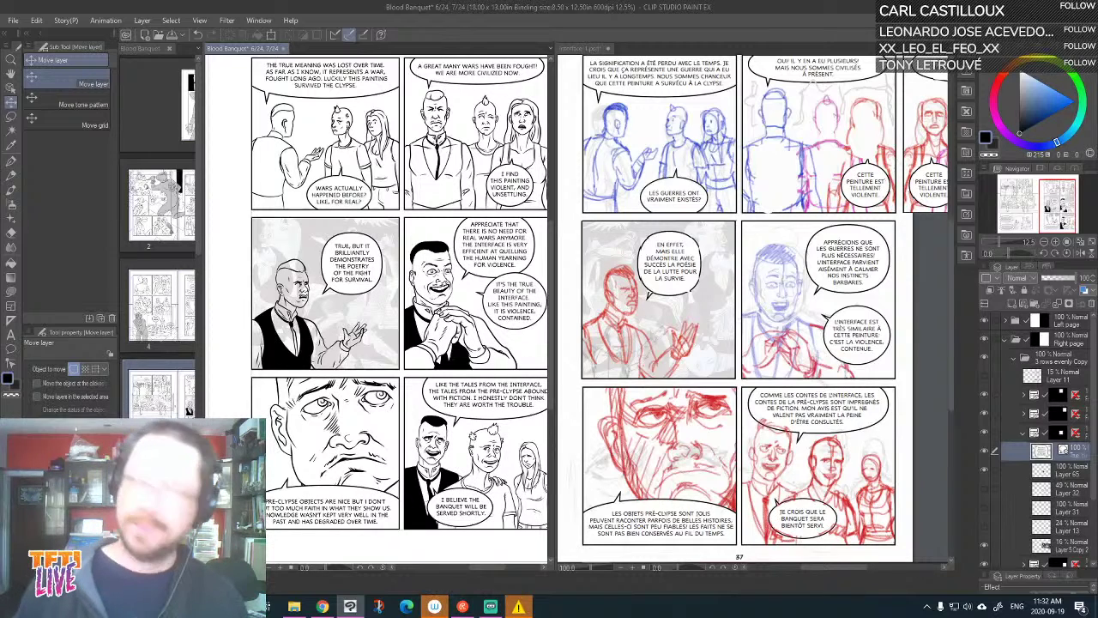
{"action": "left_click", "coordinate": [322, 606]}
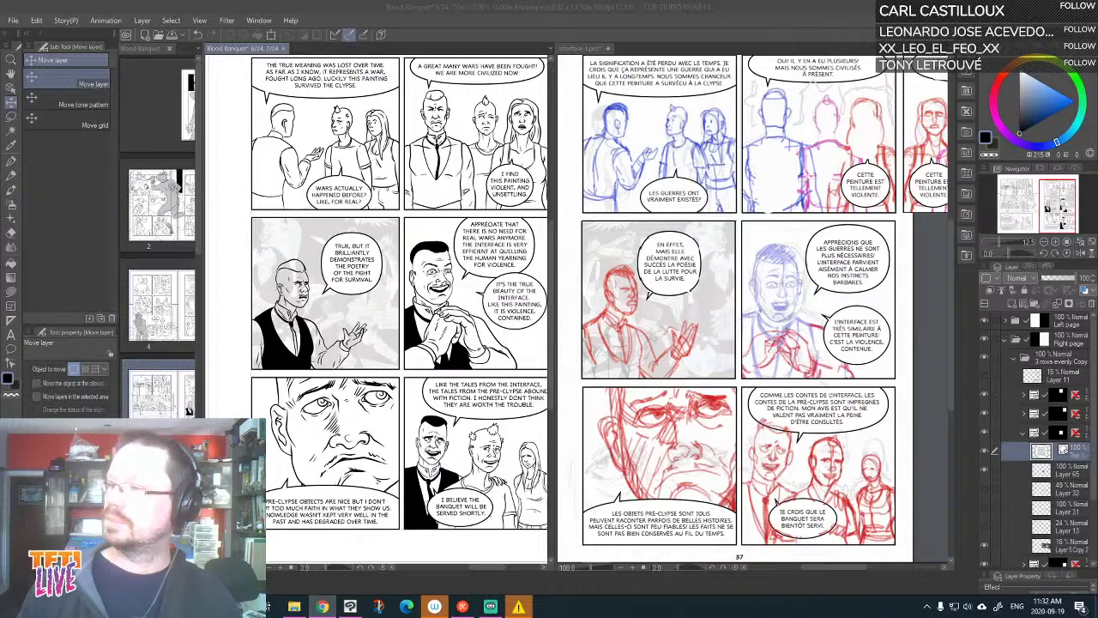
{"action": "key", "text": "alt+Tab"}
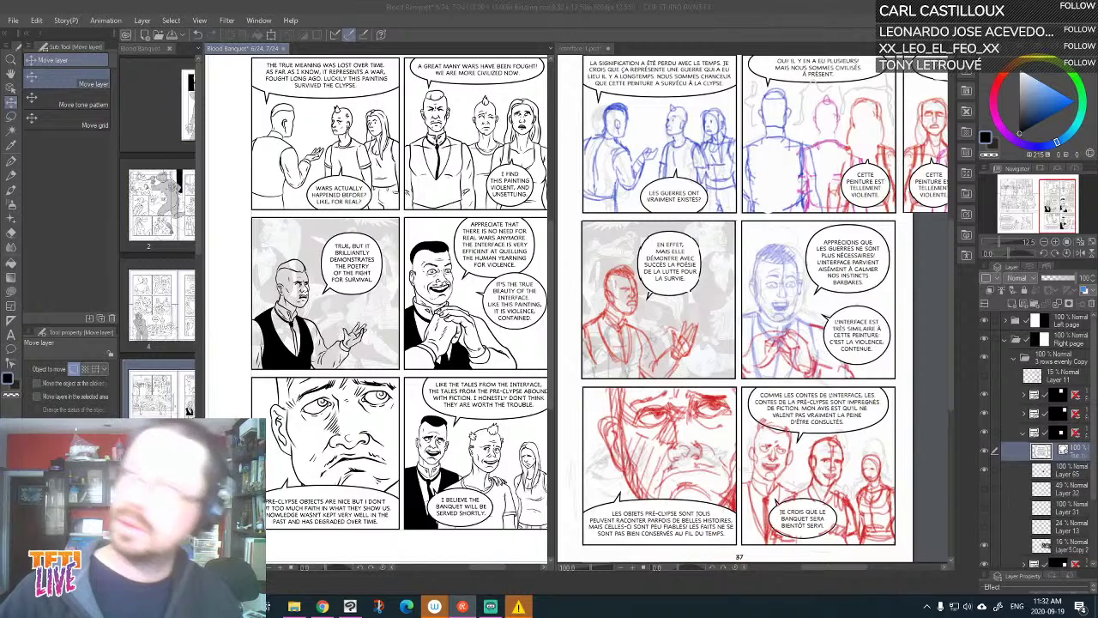
{"action": "left_click", "coordinate": [785, 305]}
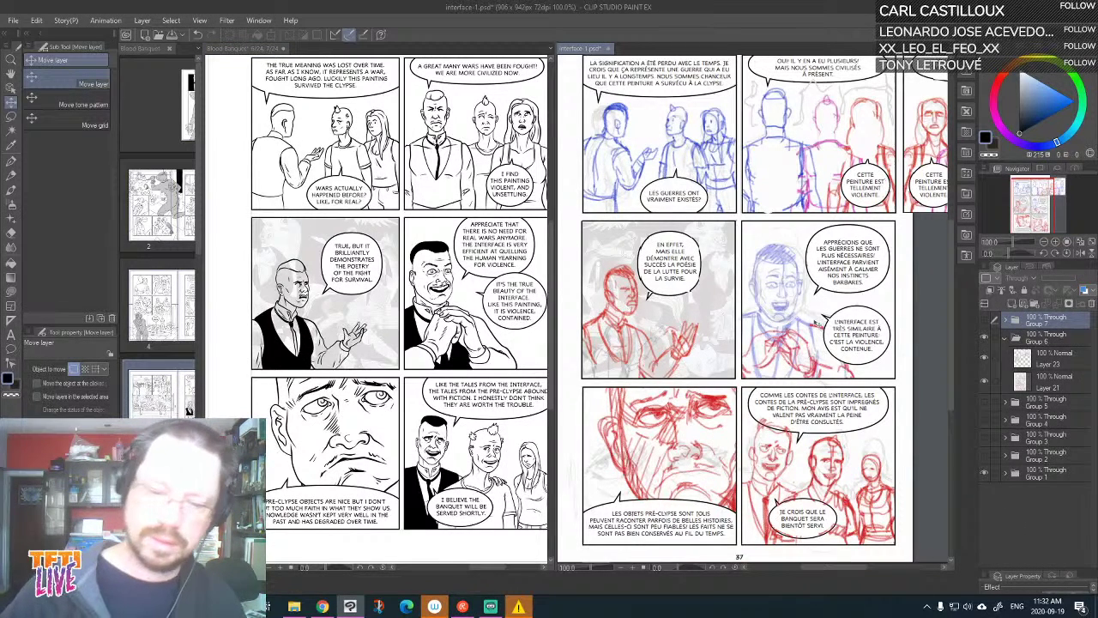
{"action": "left_click", "coordinate": [407, 169]}
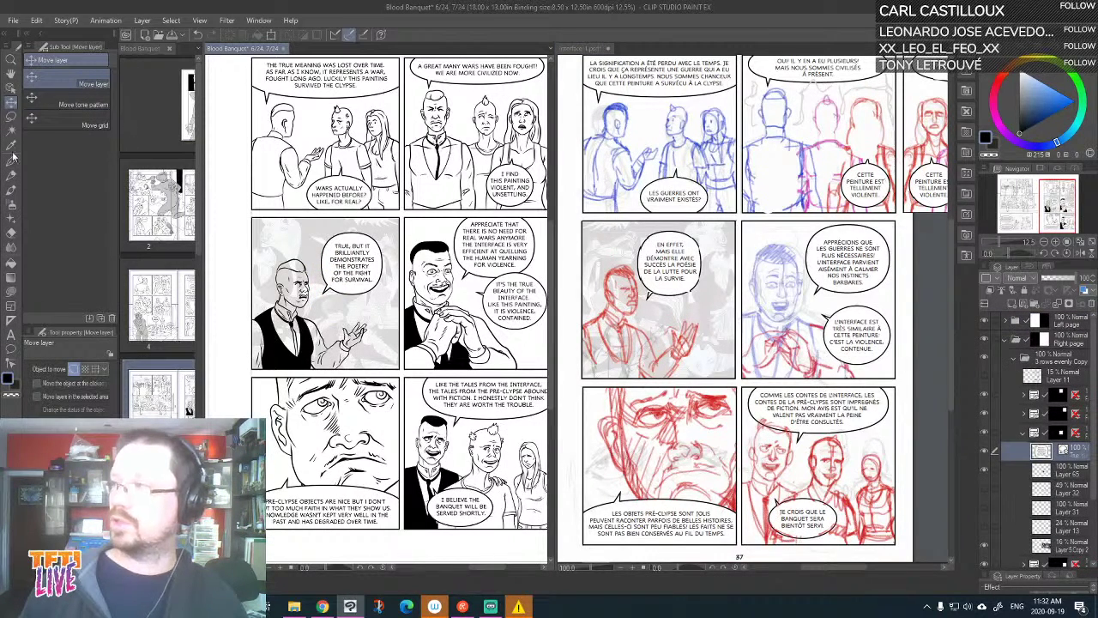
Collapse the "True, but it brilliantly demonstrates" panel's frame folder and expand the one for the "A great many wars have been fought!" panel
{"action": "left_click_drag", "start_coordinate": [417, 118], "coordinate": [366, 174]}
{"action": "left_click", "coordinate": [822, 155]}
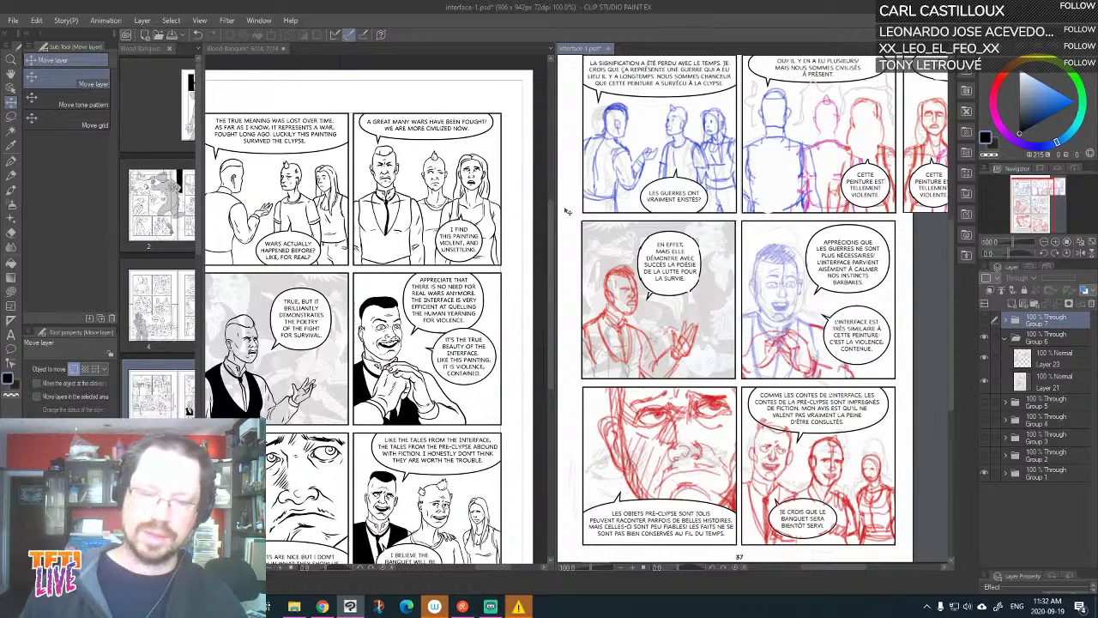
{"action": "left_click", "coordinate": [466, 177]}
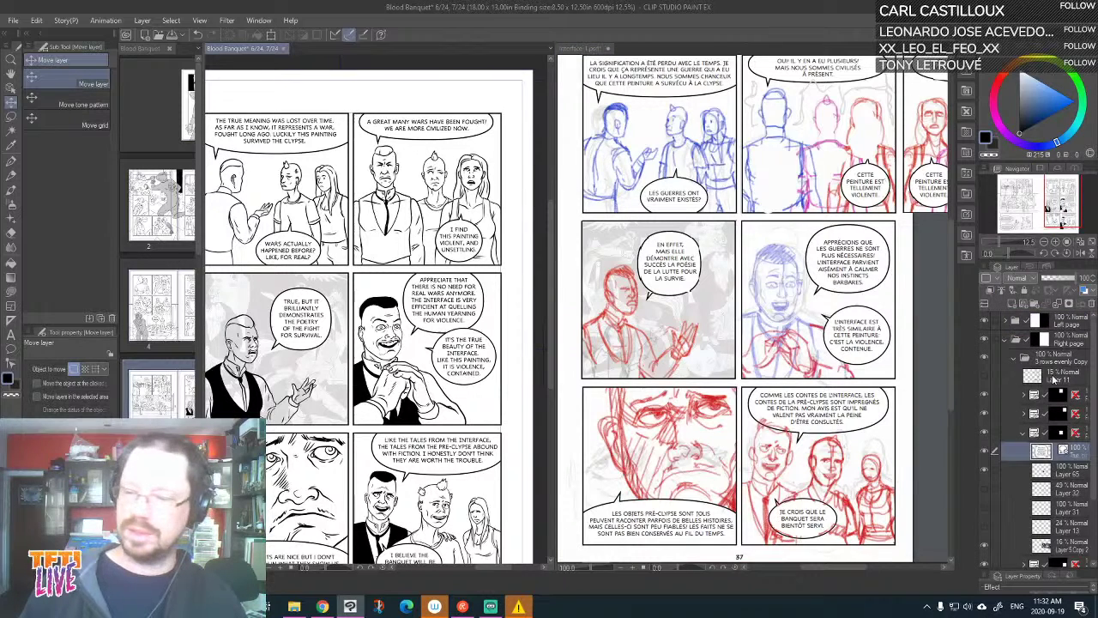
{"action": "left_click", "coordinate": [984, 413]}
{"action": "left_click", "coordinate": [984, 413]}
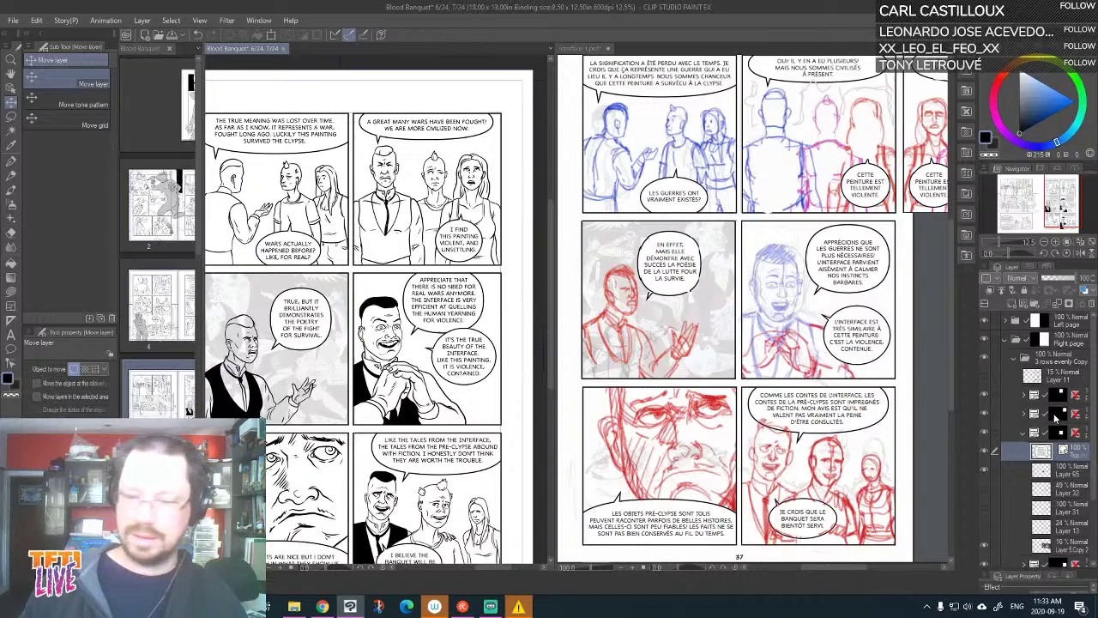
{"action": "left_click", "coordinate": [1024, 433]}
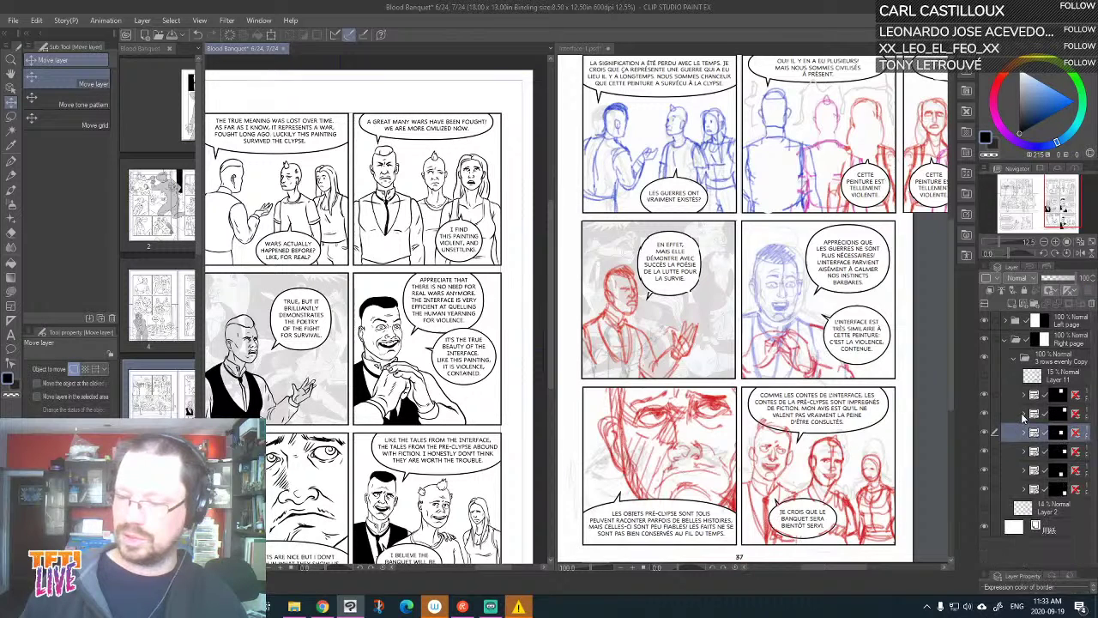
{"action": "left_click", "coordinate": [1024, 414]}
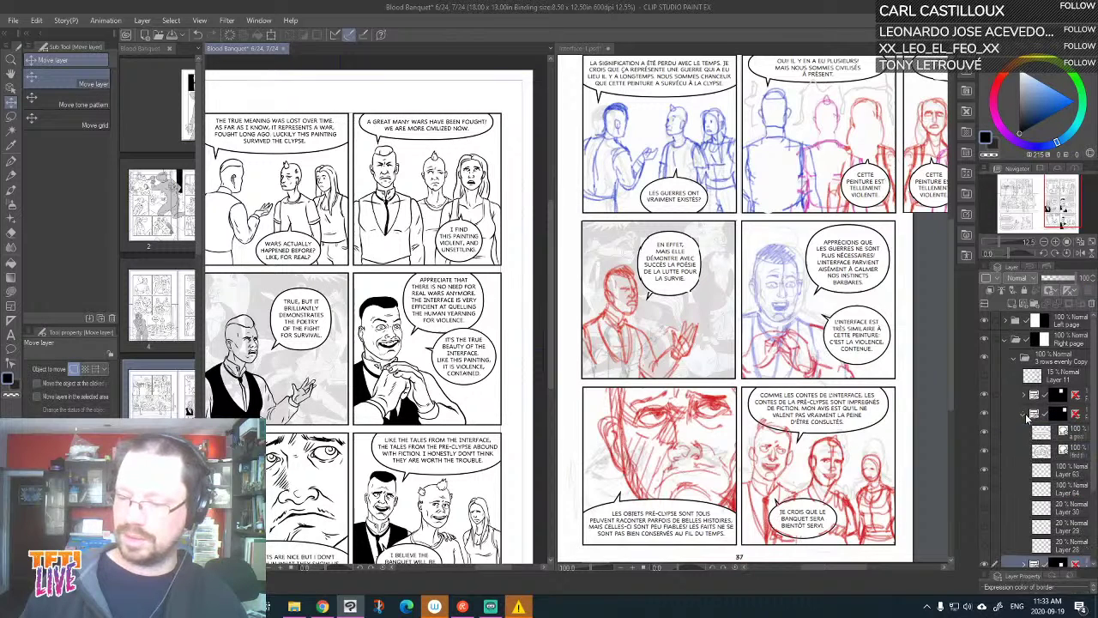
Identify the inked figures on Layer 63 and Layer 64 in the "A great many wars" panel and lower both layers' opacity to 25%
{"action": "left_click", "coordinate": [986, 469]}
{"action": "left_click", "coordinate": [986, 469]}
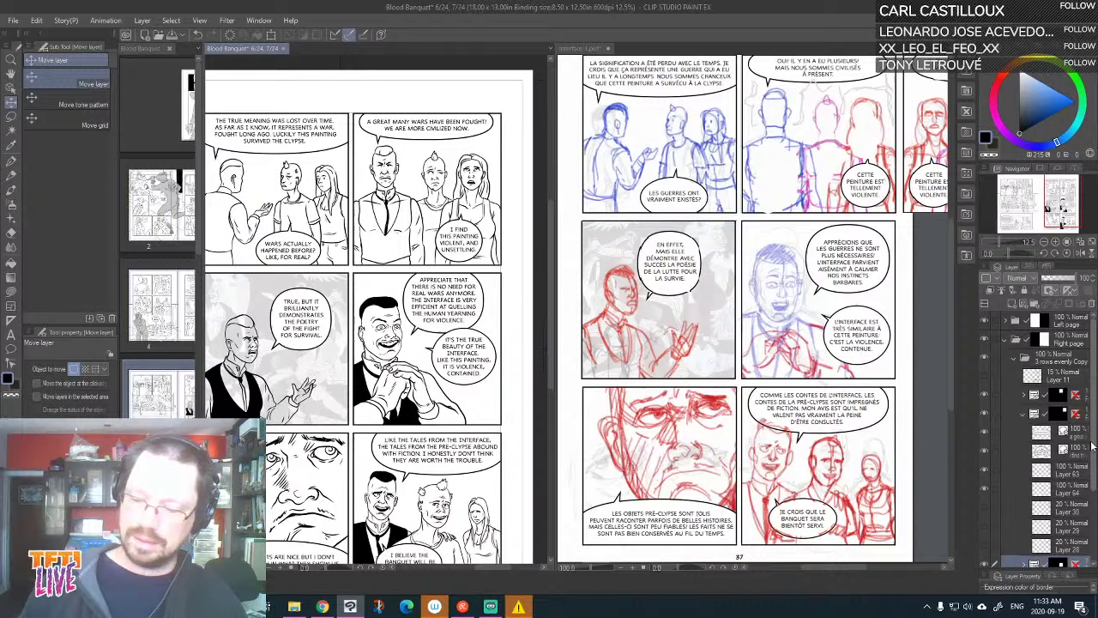
{"action": "key", "text": "ctrl+plus"}
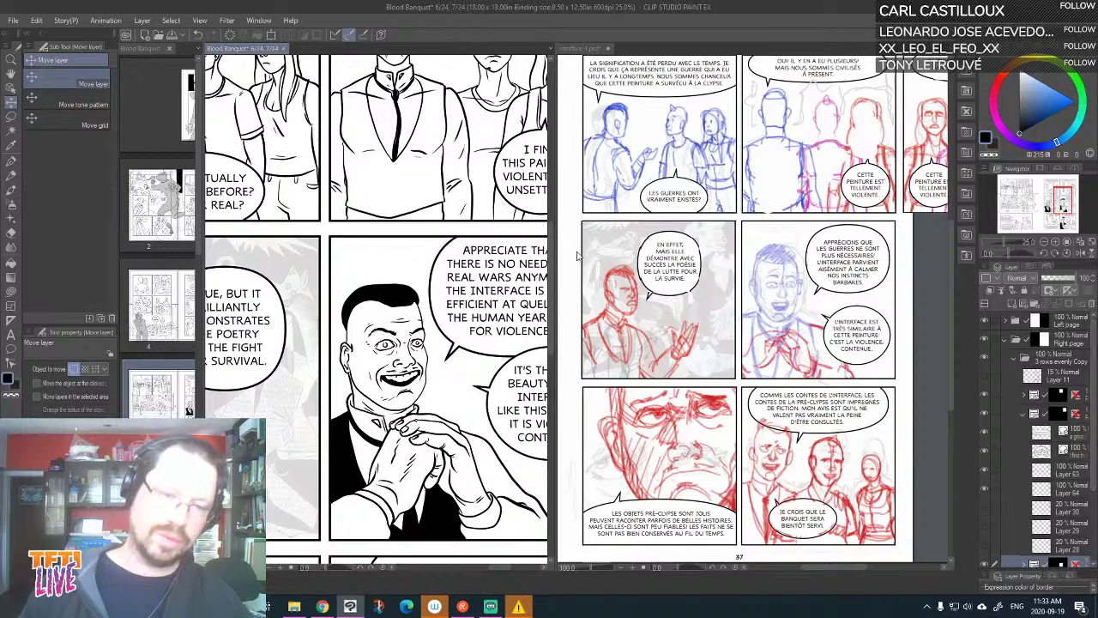
{"action": "left_click_drag", "start_coordinate": [471, 182], "coordinate": [372, 358]}
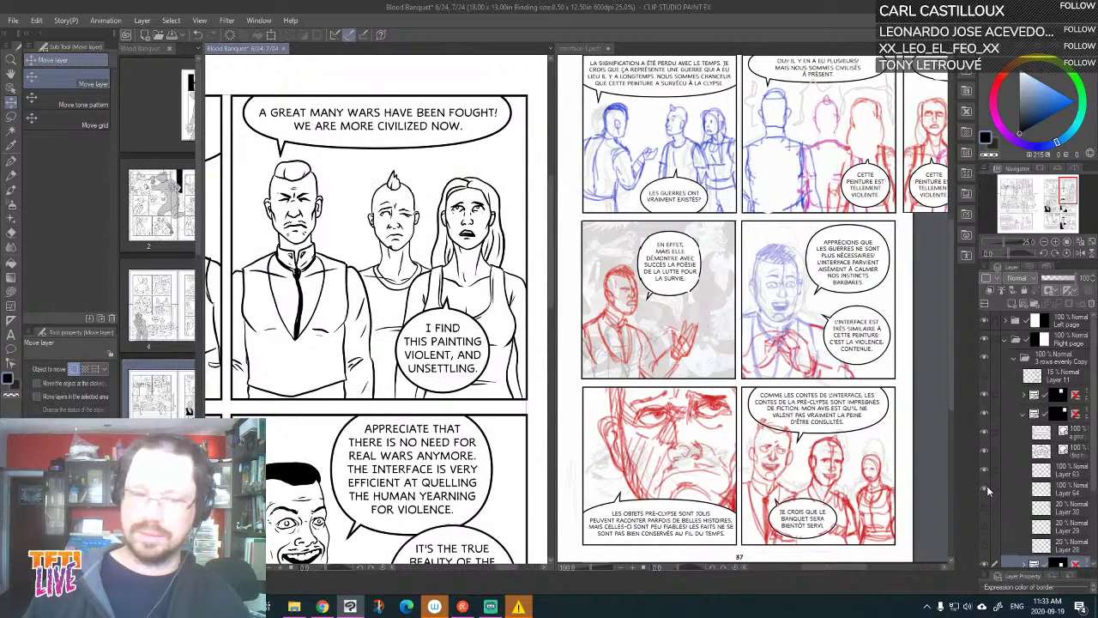
{"action": "left_click", "coordinate": [1070, 487]}
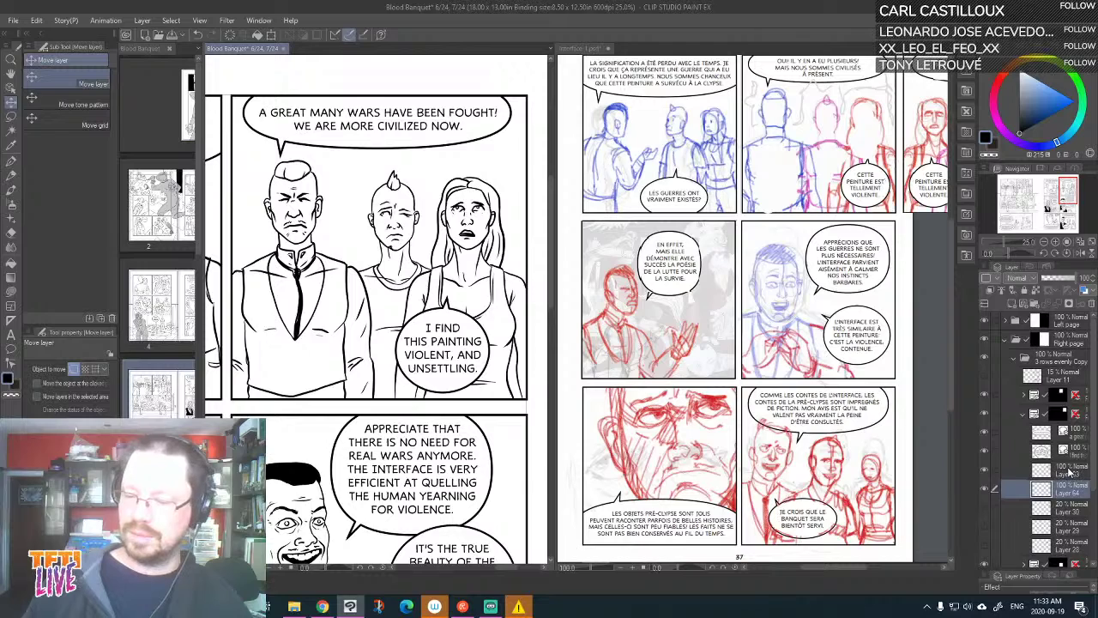
{"action": "left_click", "coordinate": [1068, 470], "text": "ctrl"}
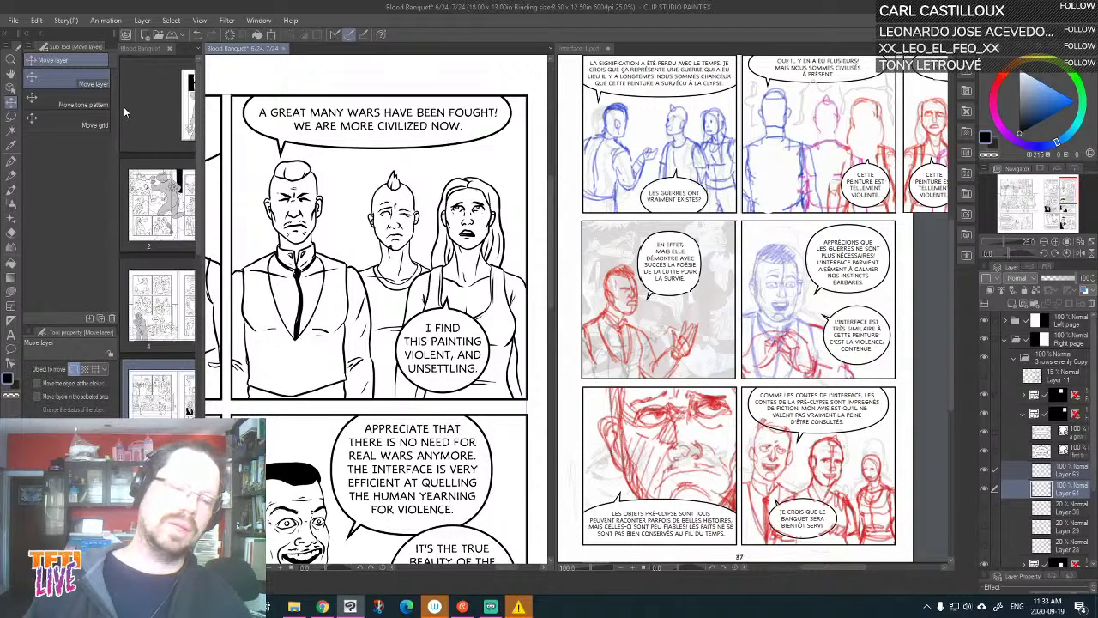
{"action": "left_click", "coordinate": [1056, 283]}
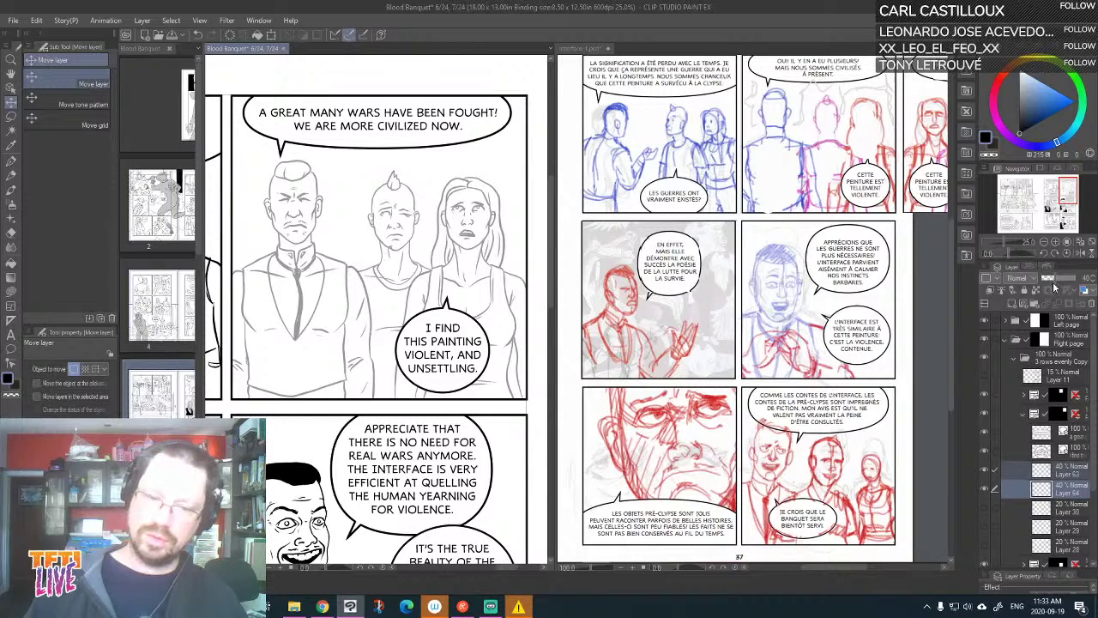
{"action": "left_click", "coordinate": [1050, 279]}
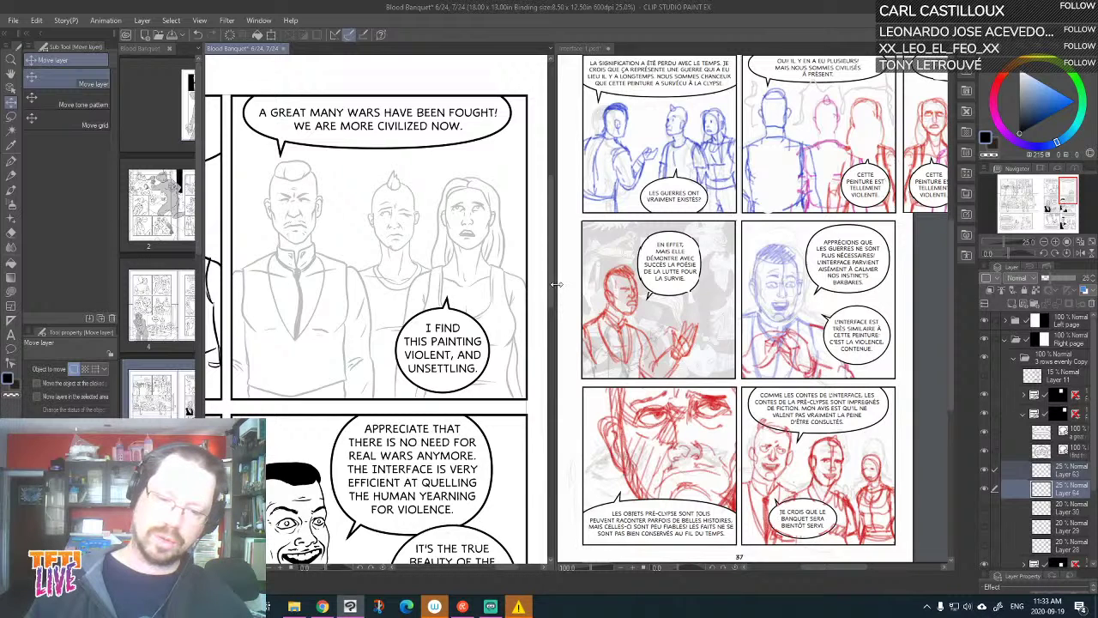
Widen the comic page's view beside the reference sketches and save the comic file
{"action": "left_click_drag", "start_coordinate": [555, 289], "coordinate": [677, 304]}
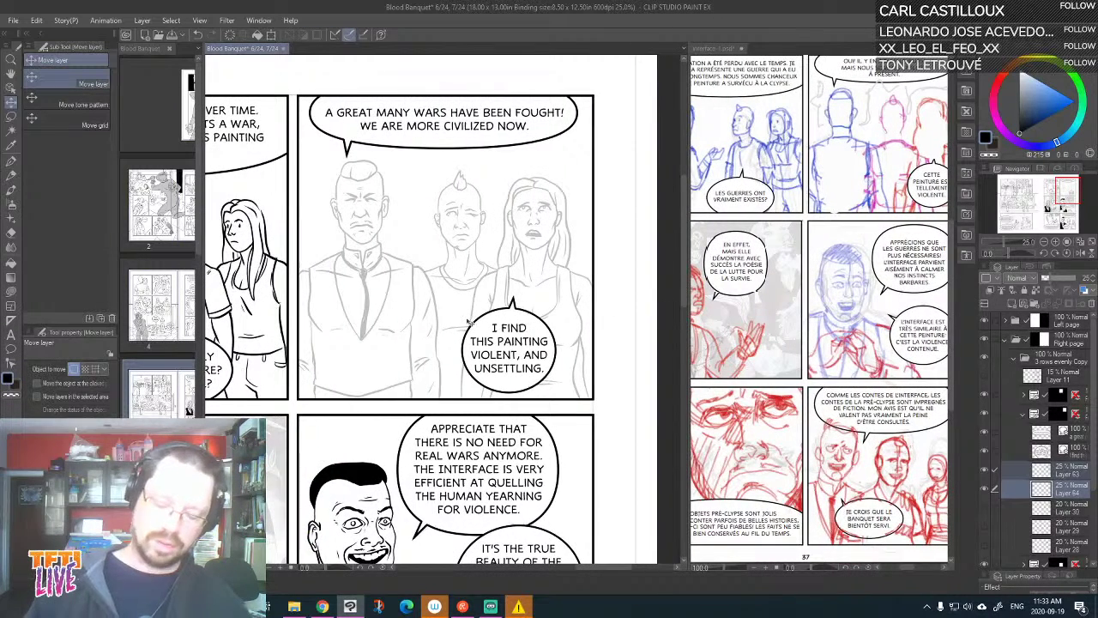
{"action": "scroll", "coordinate": [478, 326], "scroll_direction": "up", "scroll_amount": 1}
{"action": "scroll", "coordinate": [481, 323], "scroll_direction": "up", "scroll_amount": 2}
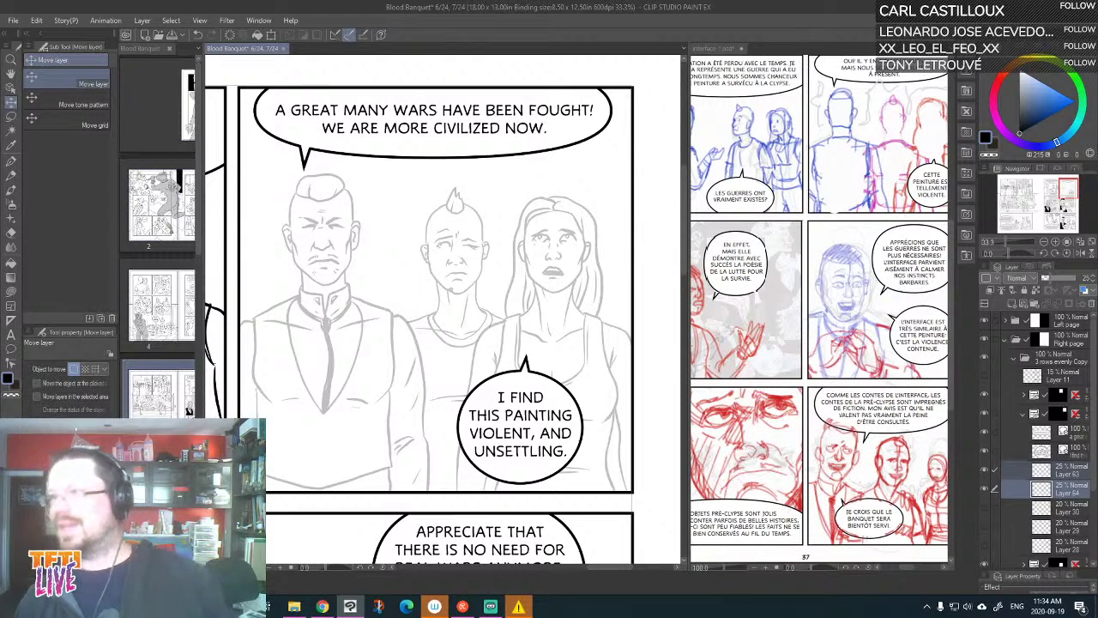
{"action": "key", "text": "ctrl+s"}
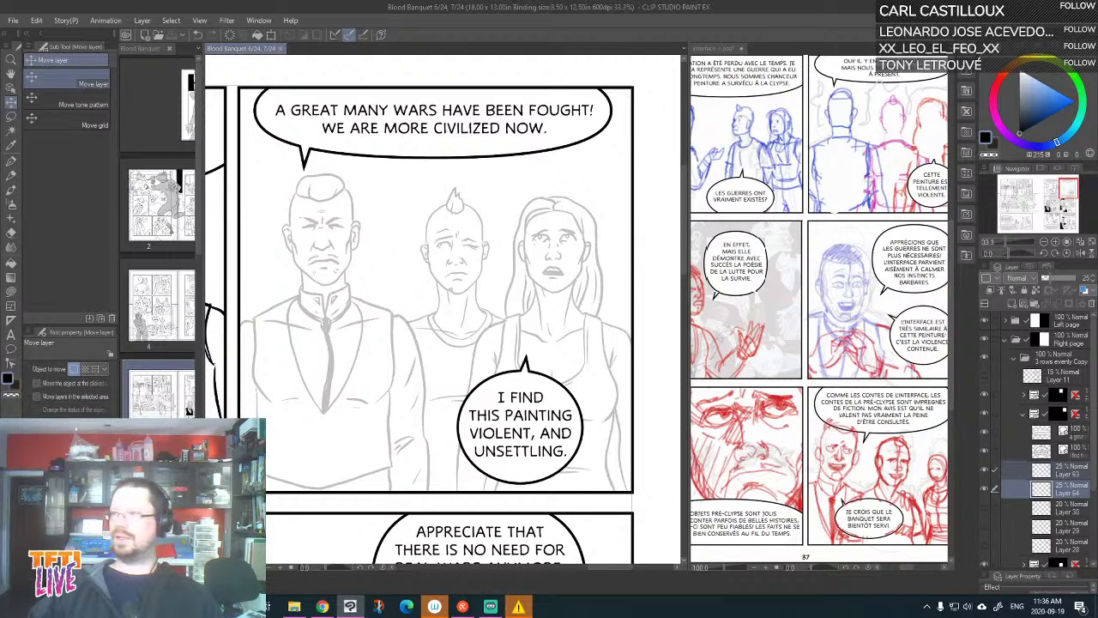
{"action": "key", "text": "alt+Tab"}
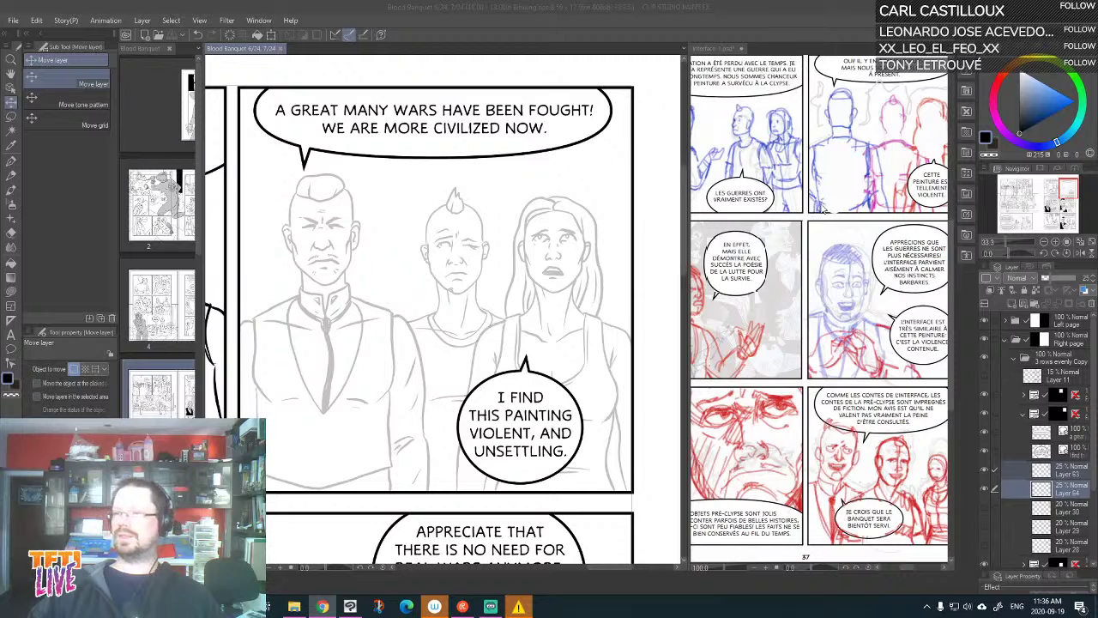